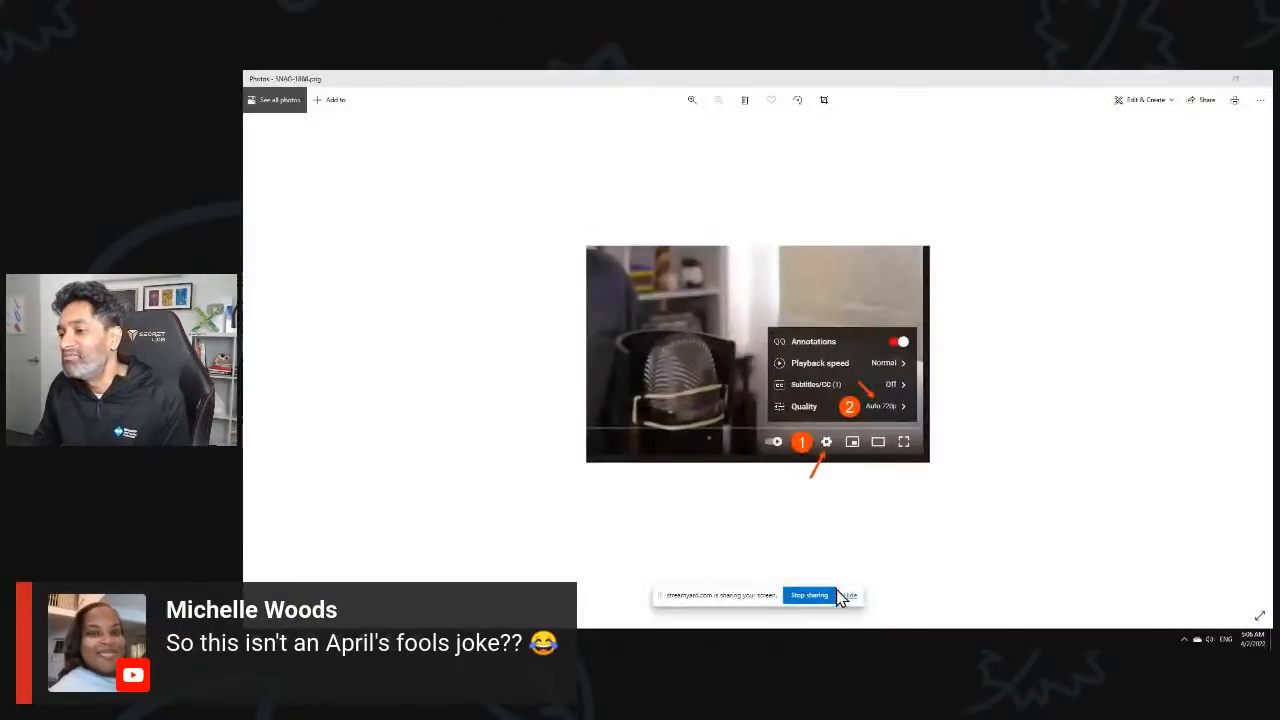
# Switch to the calculate examples-blank report in Power BI Desktop and go over the agenda of CALCULATE examples.
pyautogui.click(848, 596)
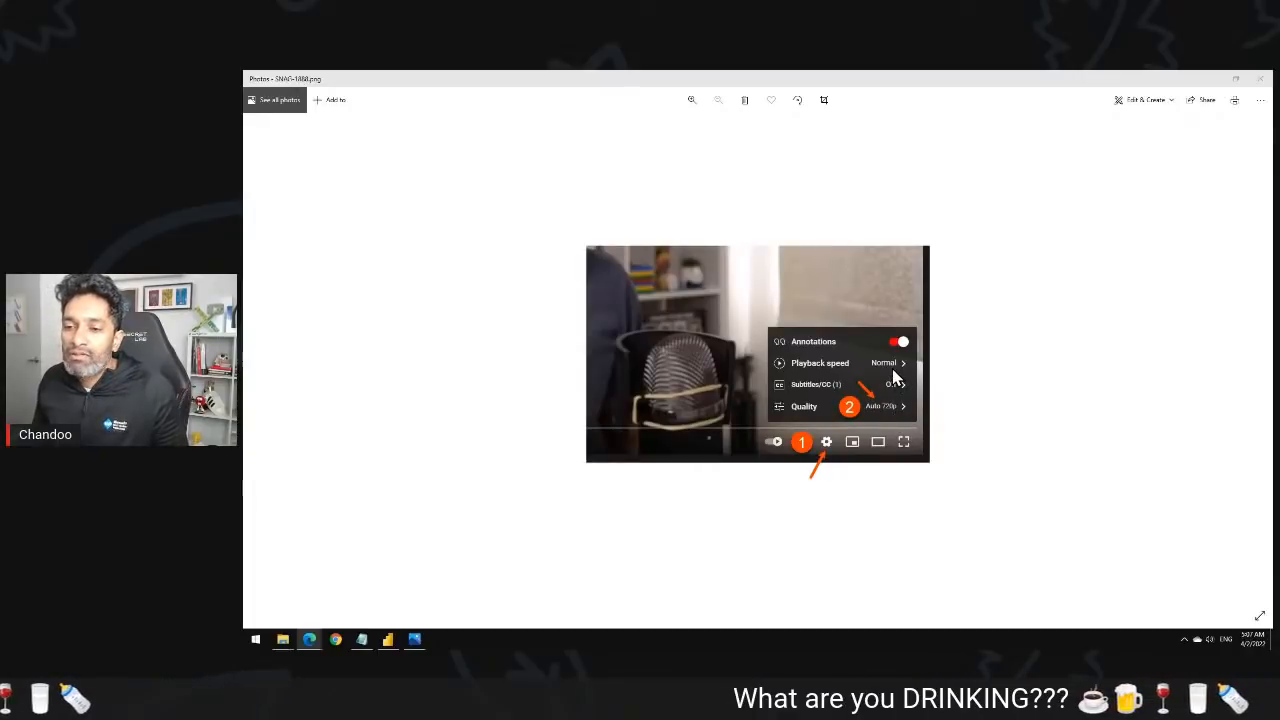
pyautogui.click(1217, 86)
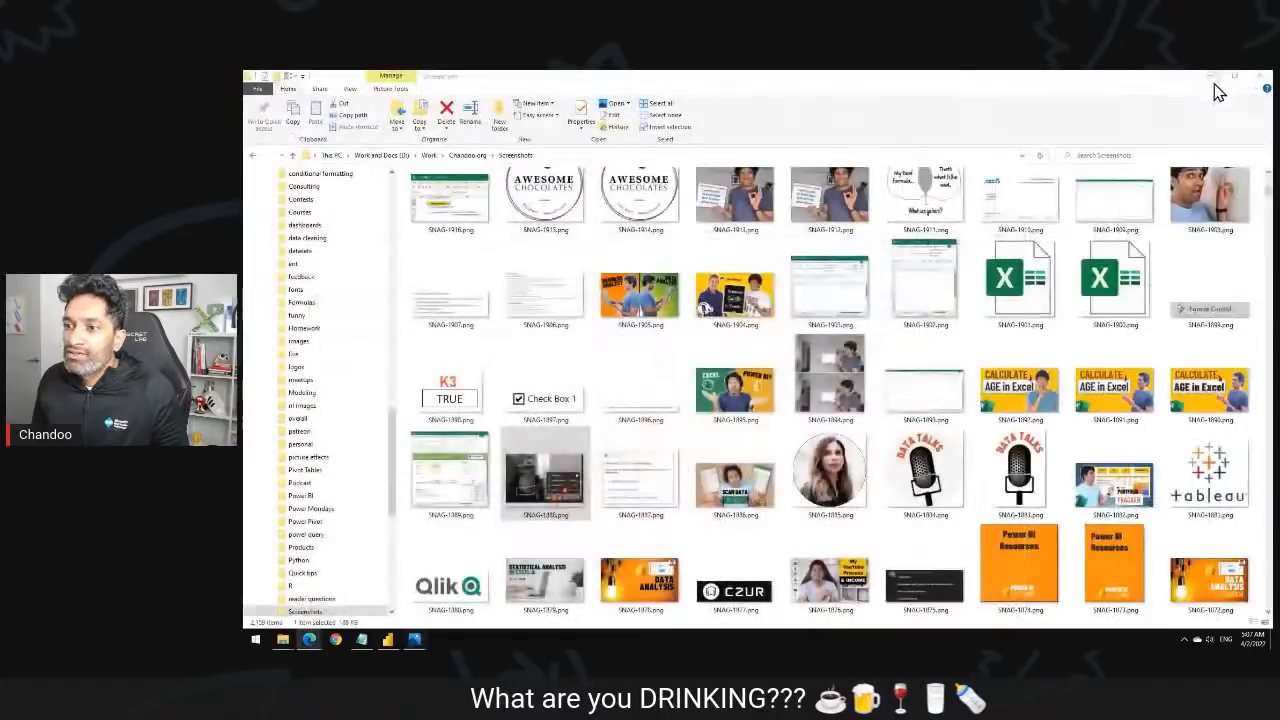
pyautogui.click(389, 640)
pyautogui.click(671, 254)
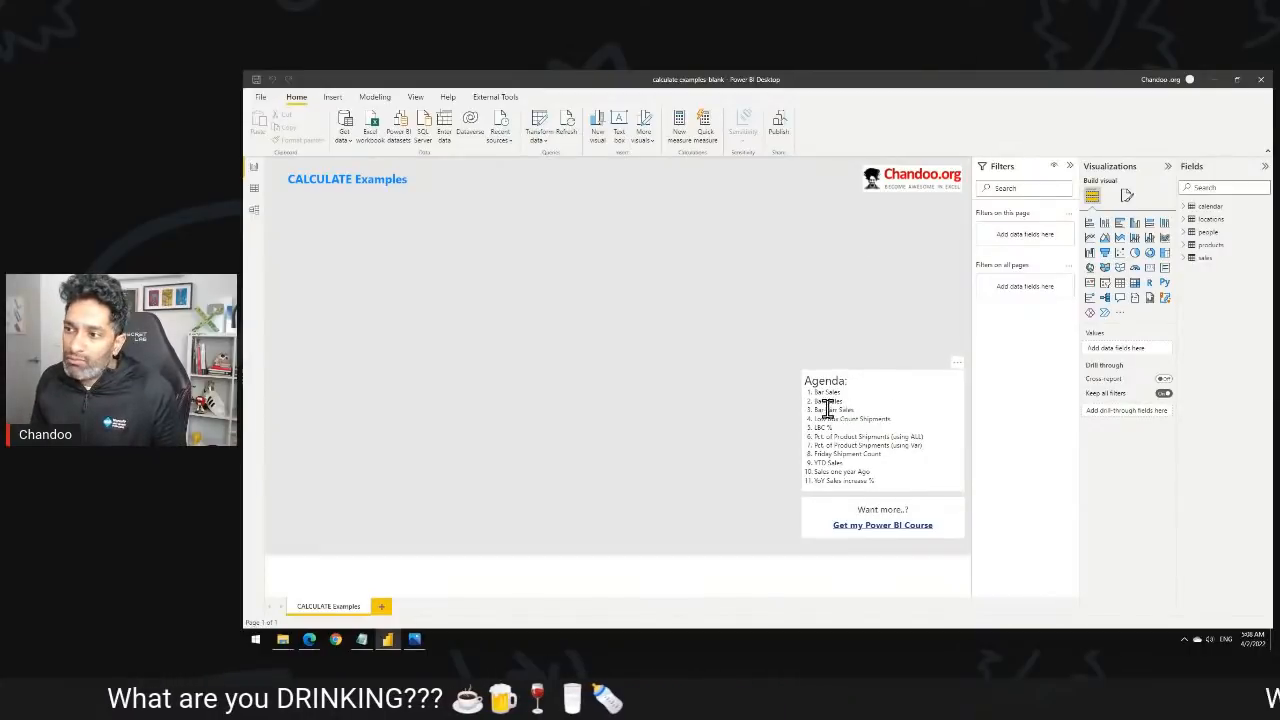
pyautogui.moveTo(812, 390); pyautogui.dragTo(896, 484)
pyautogui.click(869, 335)
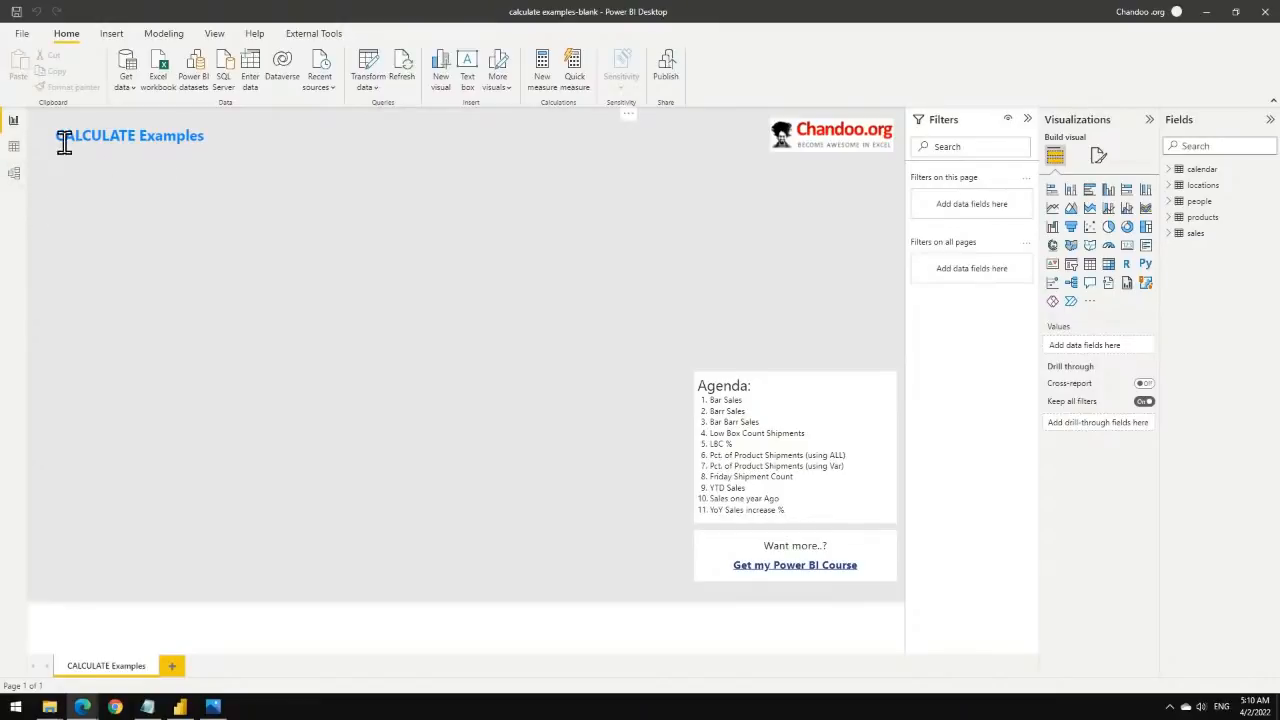
# Show the data model with the Properties and Fields panes collapsed, and enlarge the calendar table's card to reveal more fields.
pyautogui.click(13, 177)
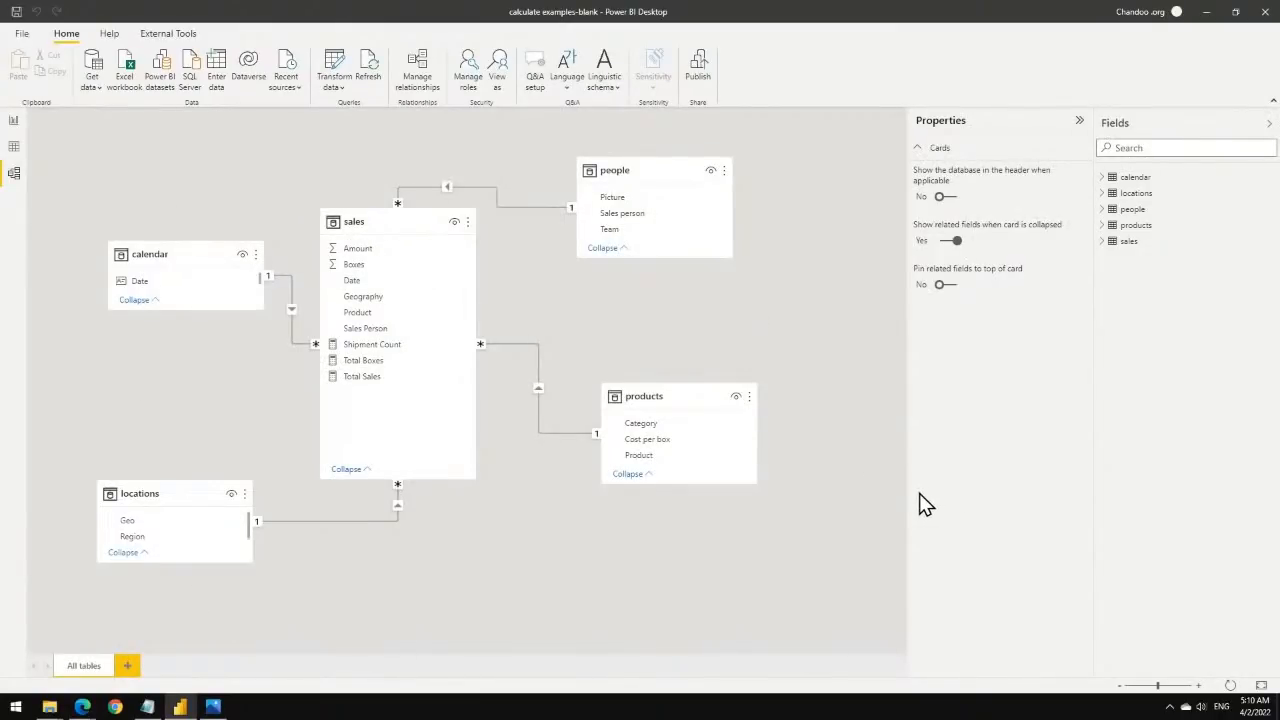
pyautogui.click(1079, 121)
pyautogui.click(1269, 124)
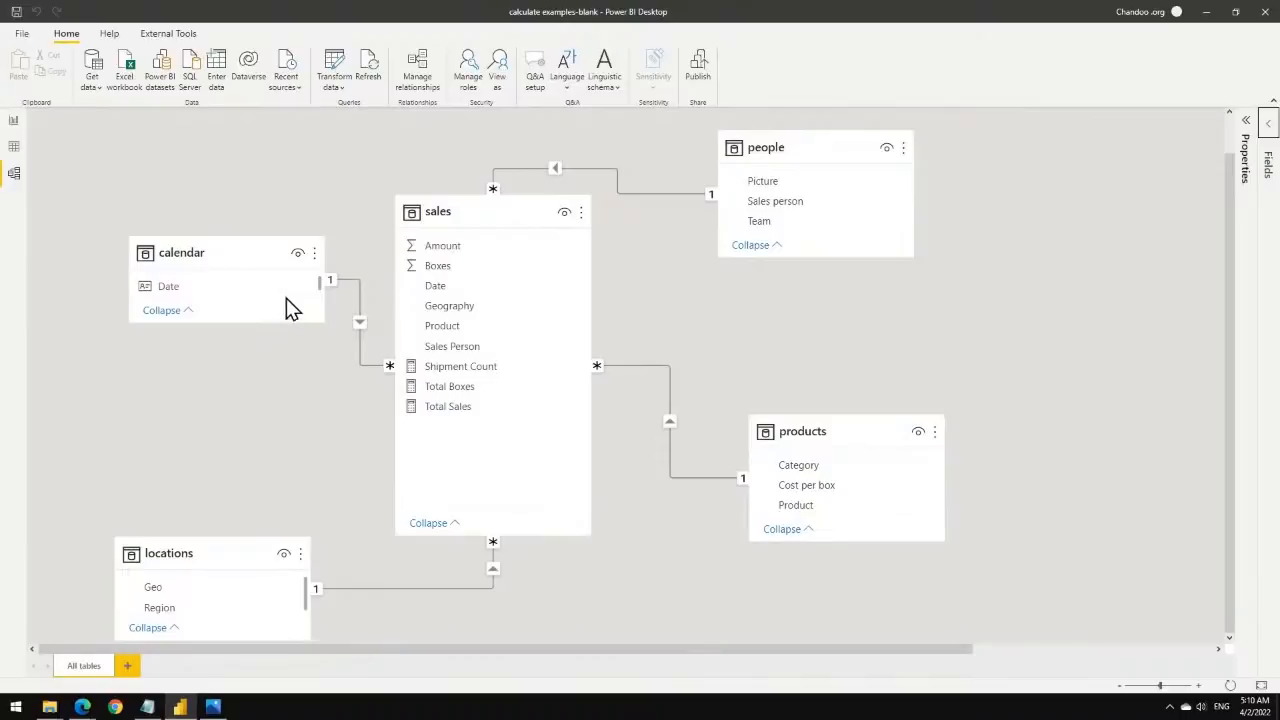
pyautogui.moveTo(210, 321); pyautogui.dragTo(207, 371)
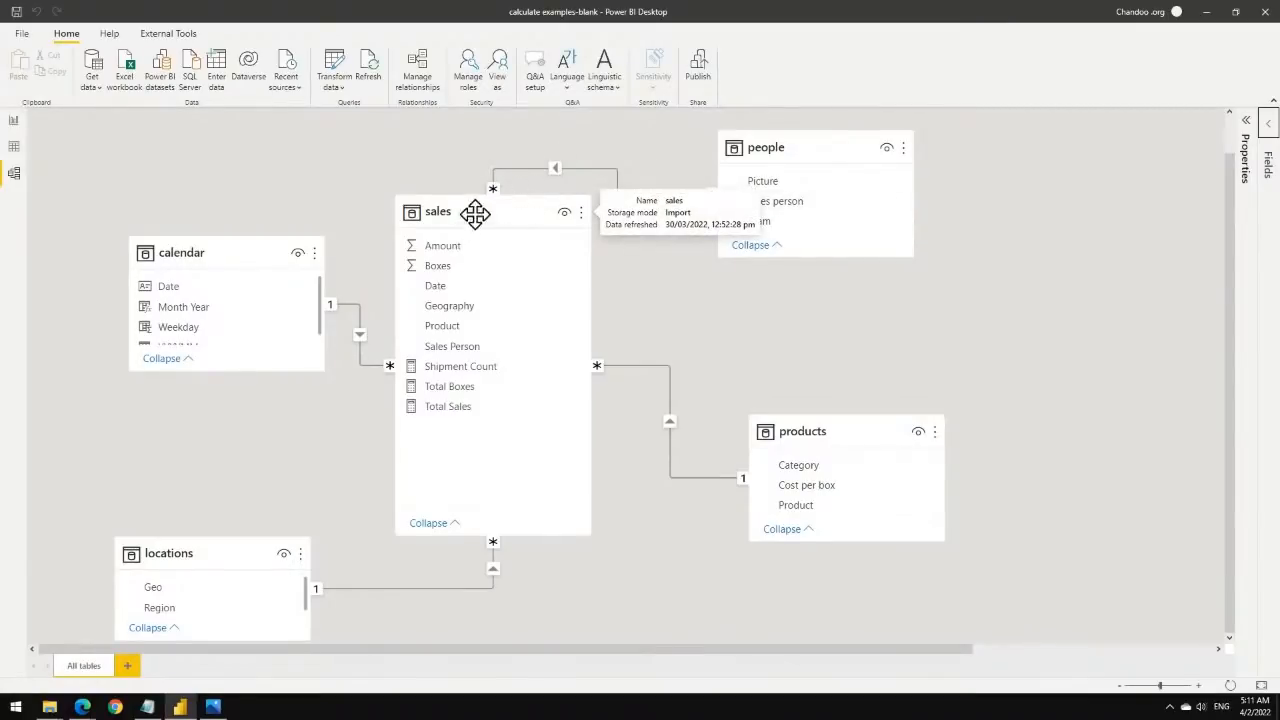
# Display the sales table's data and look over its first rows and columns.
pyautogui.click(14, 146)
pyautogui.click(1195, 233)
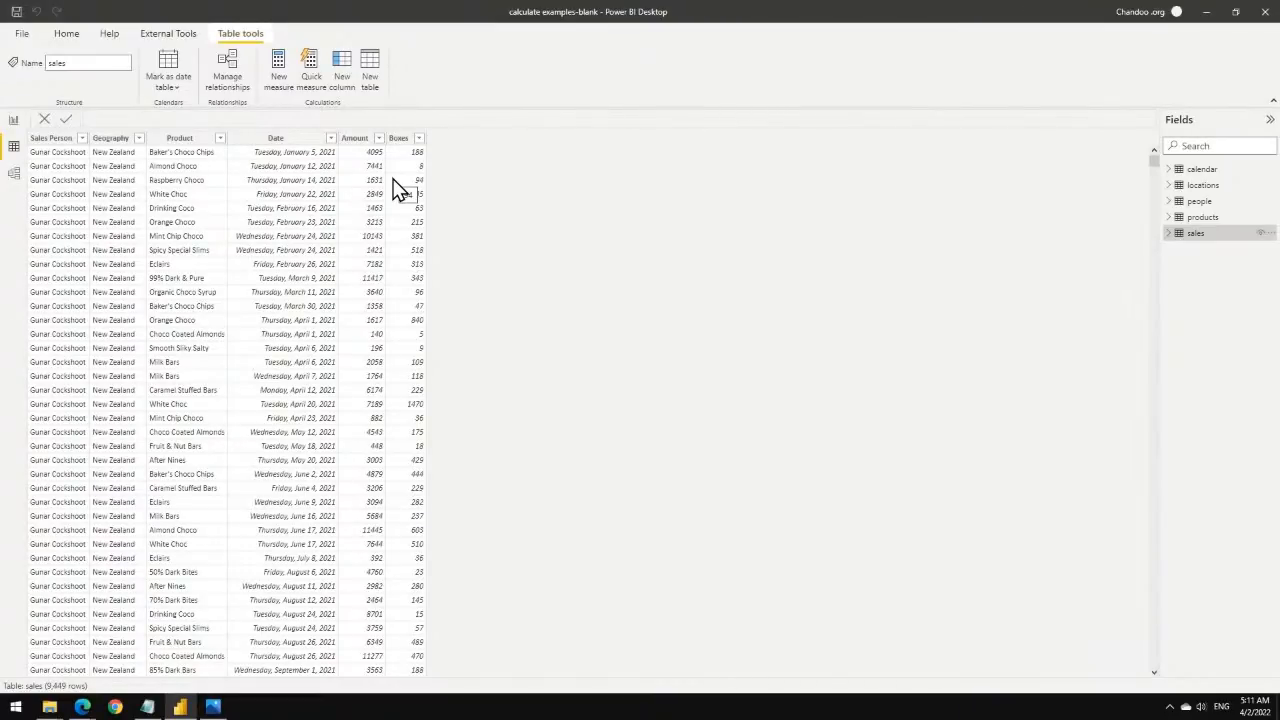
pyautogui.scroll(-10, 395, 195)
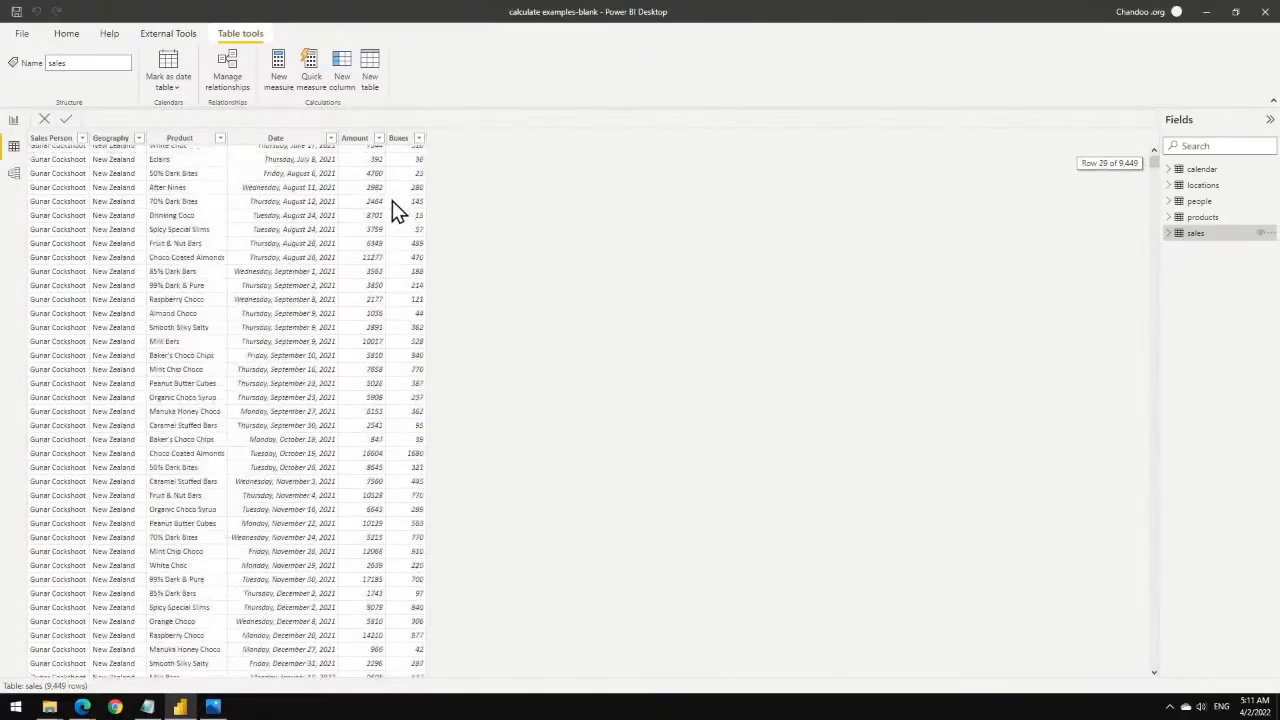
pyautogui.scroll(10, 392, 205)
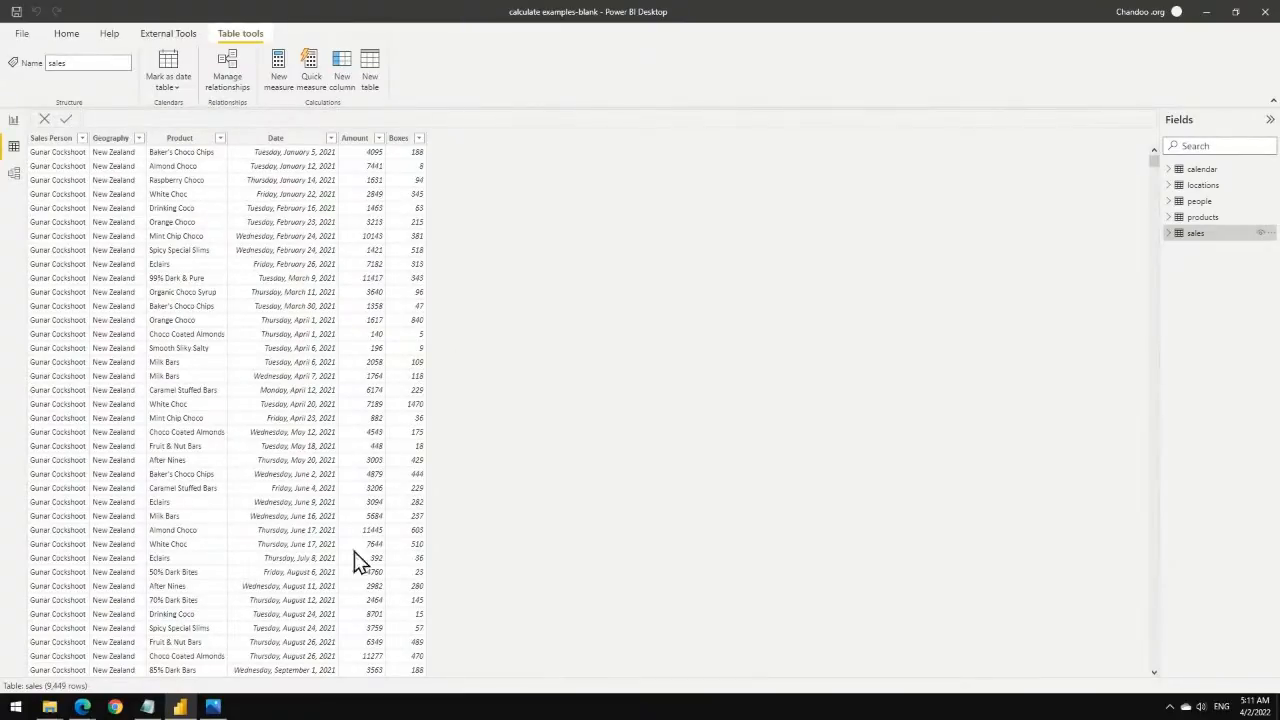
# Launch ZoomIt, magnify the sales table and mark its first record with the pen.
pyautogui.click(15, 706)
pyautogui.write('zoomit')
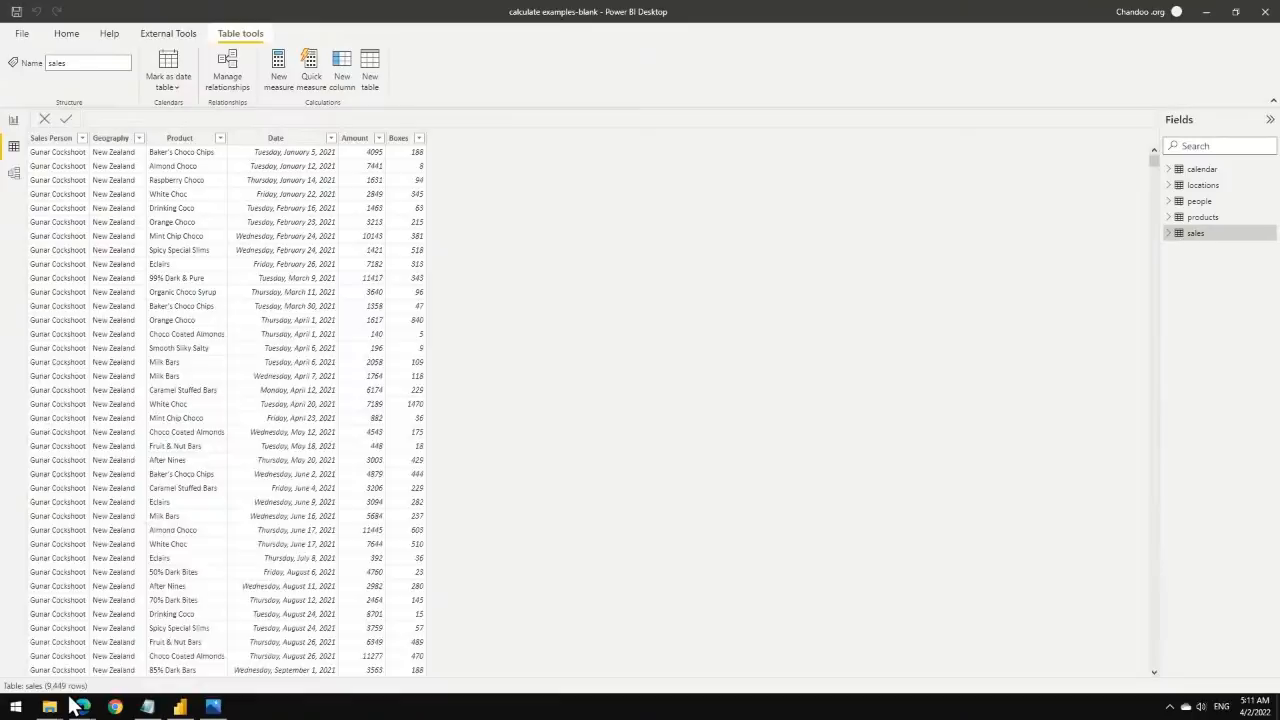
pyautogui.press('Return')
pyautogui.hotkey('ctrl', '1')
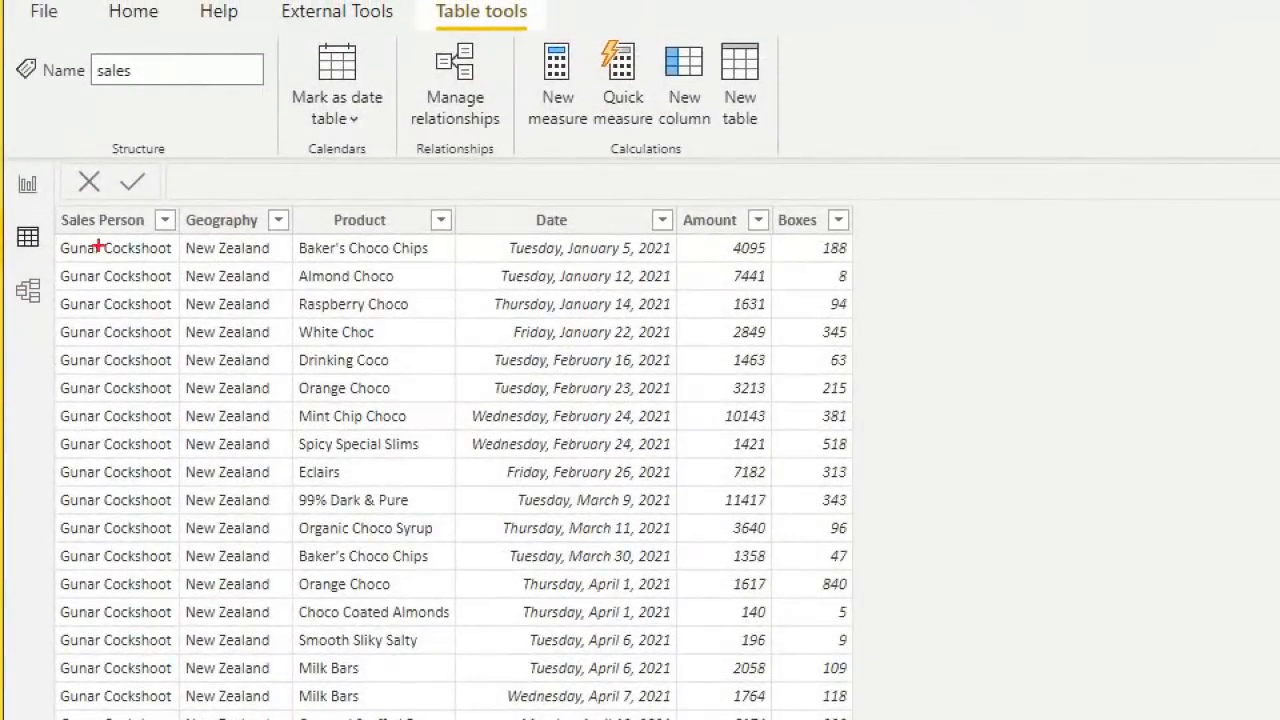
pyautogui.moveTo(62, 208)
pyautogui.mouseDown()
pyautogui.moveTo(47, 245)
pyautogui.moveTo(167, 277)
pyautogui.moveTo(403, 262)
pyautogui.moveTo(712, 271)
pyautogui.moveTo(880, 238)
pyautogui.moveTo(618, 189)
pyautogui.moveTo(96, 185)
pyautogui.moveTo(60, 213)
pyautogui.mouseUp()
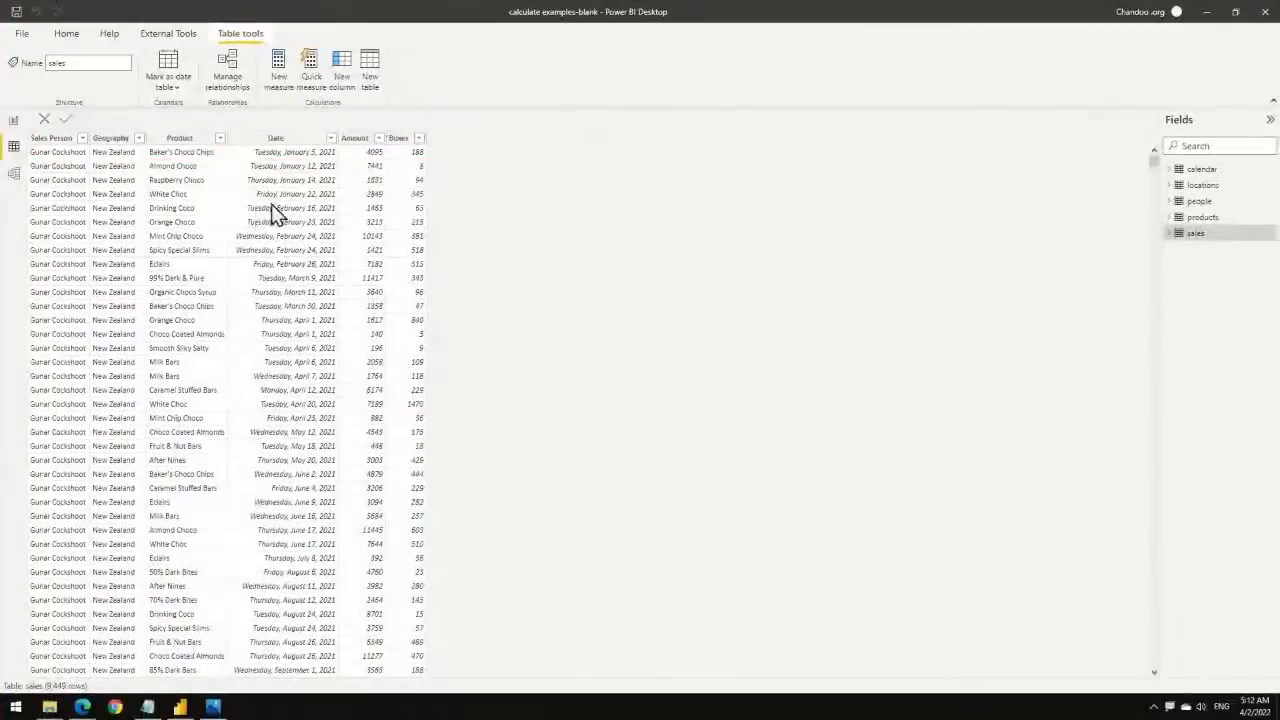
# Browse further down the sales records, then return to the table's first row.
pyautogui.scroll(-15, 668, 470)
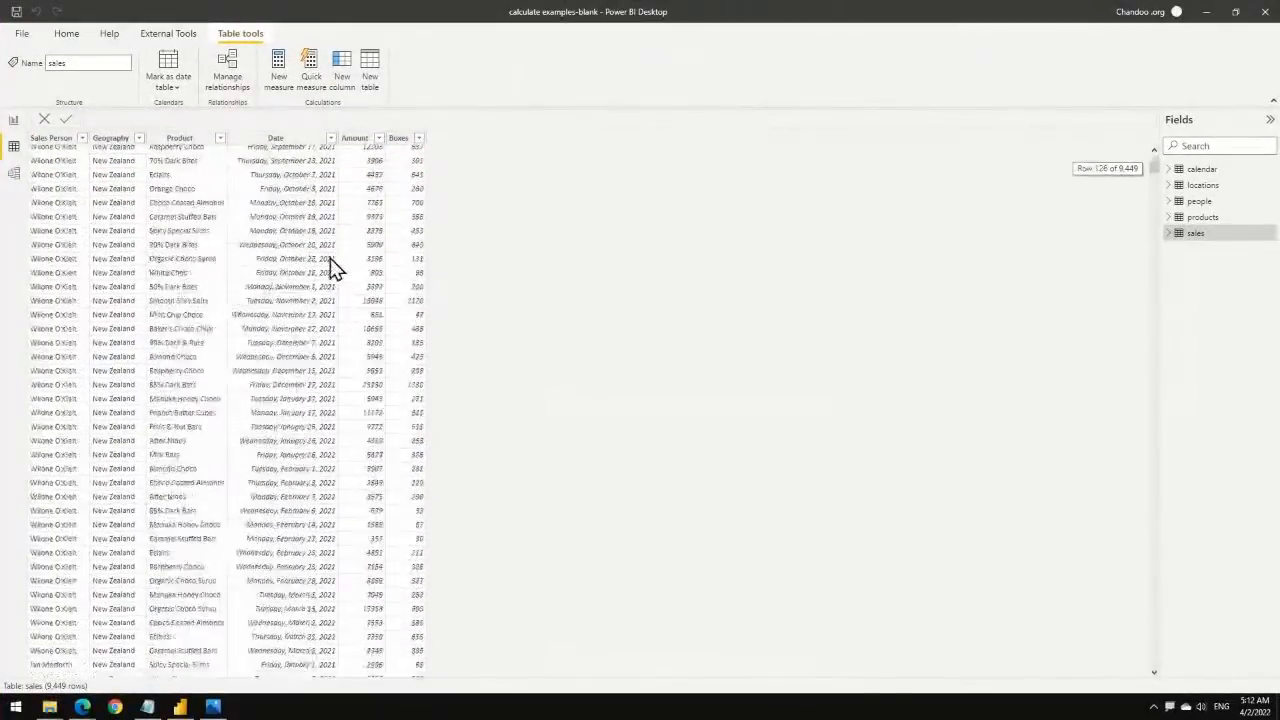
pyautogui.scroll(-10, 335, 268)
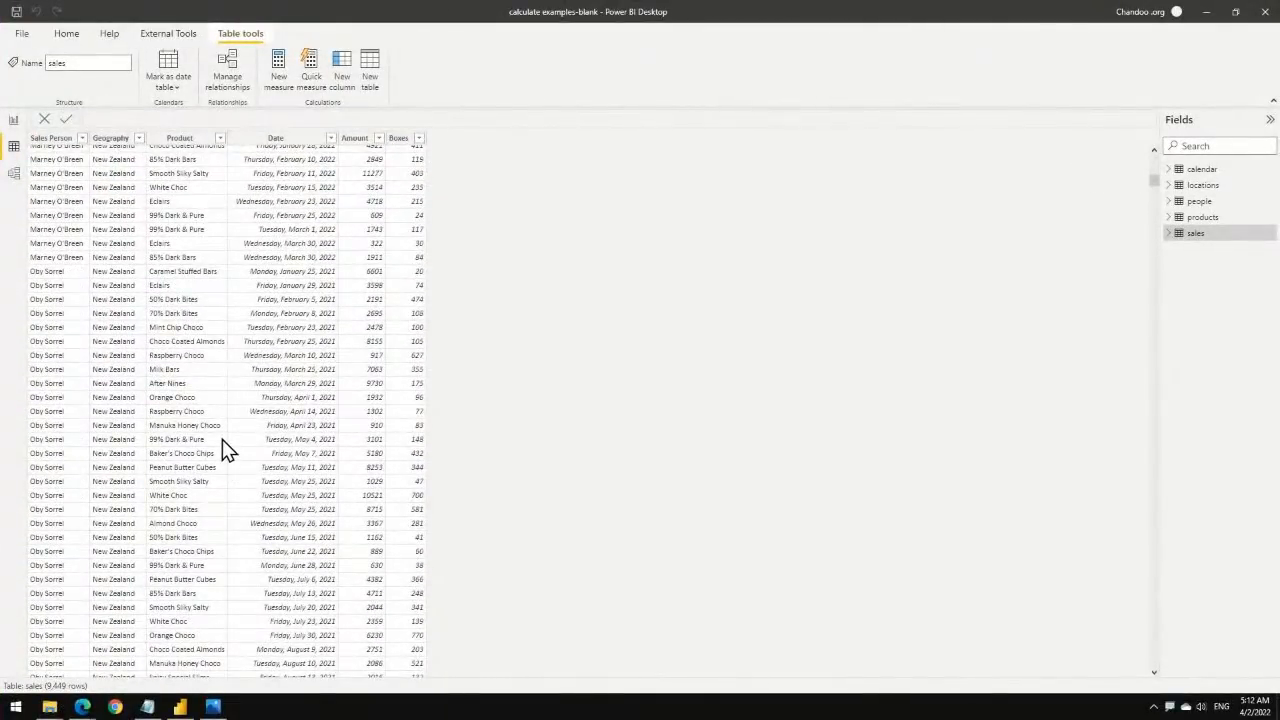
pyautogui.scroll(-20, 224, 440)
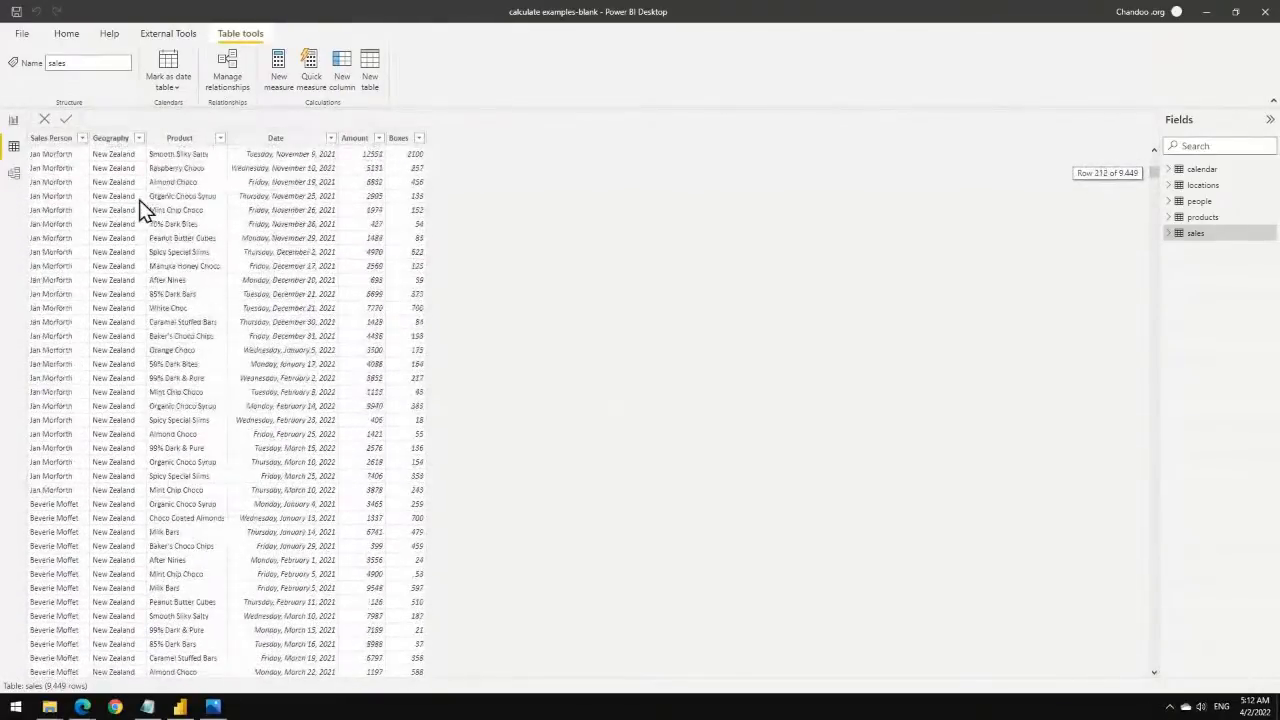
pyautogui.scroll(6, 143, 210)
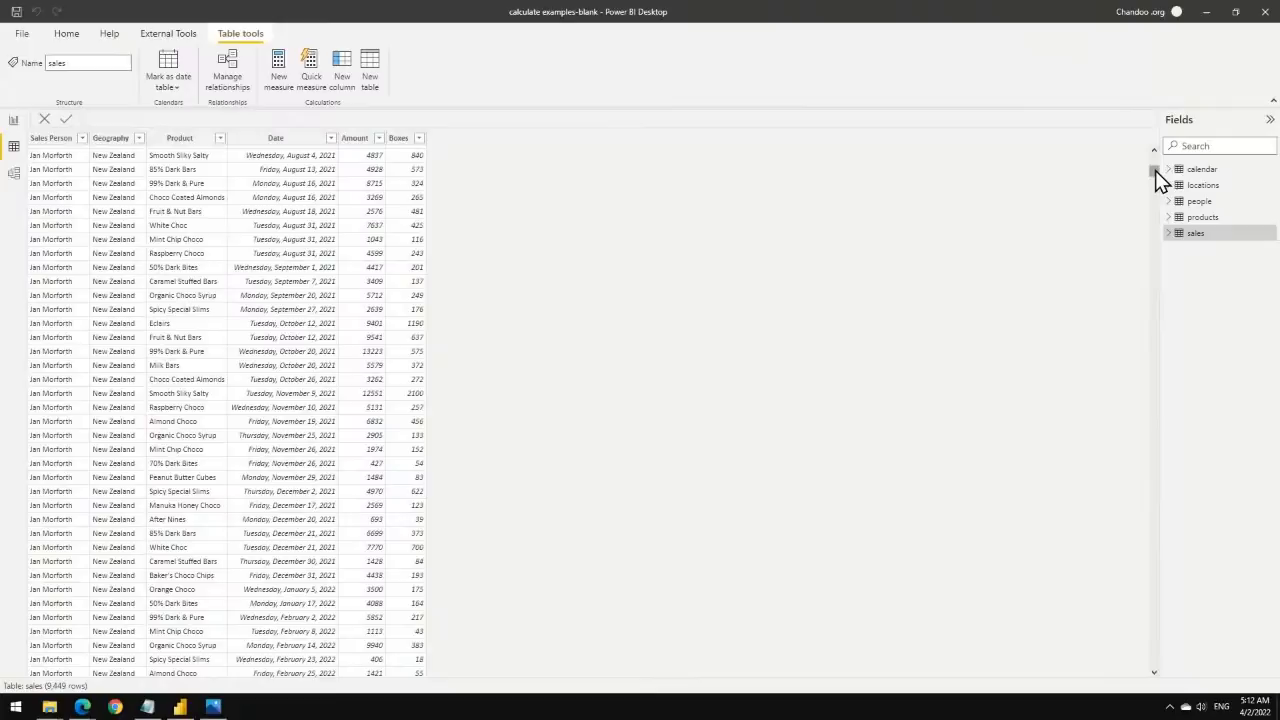
pyautogui.moveTo(1155, 170); pyautogui.dragTo(1143, 164)
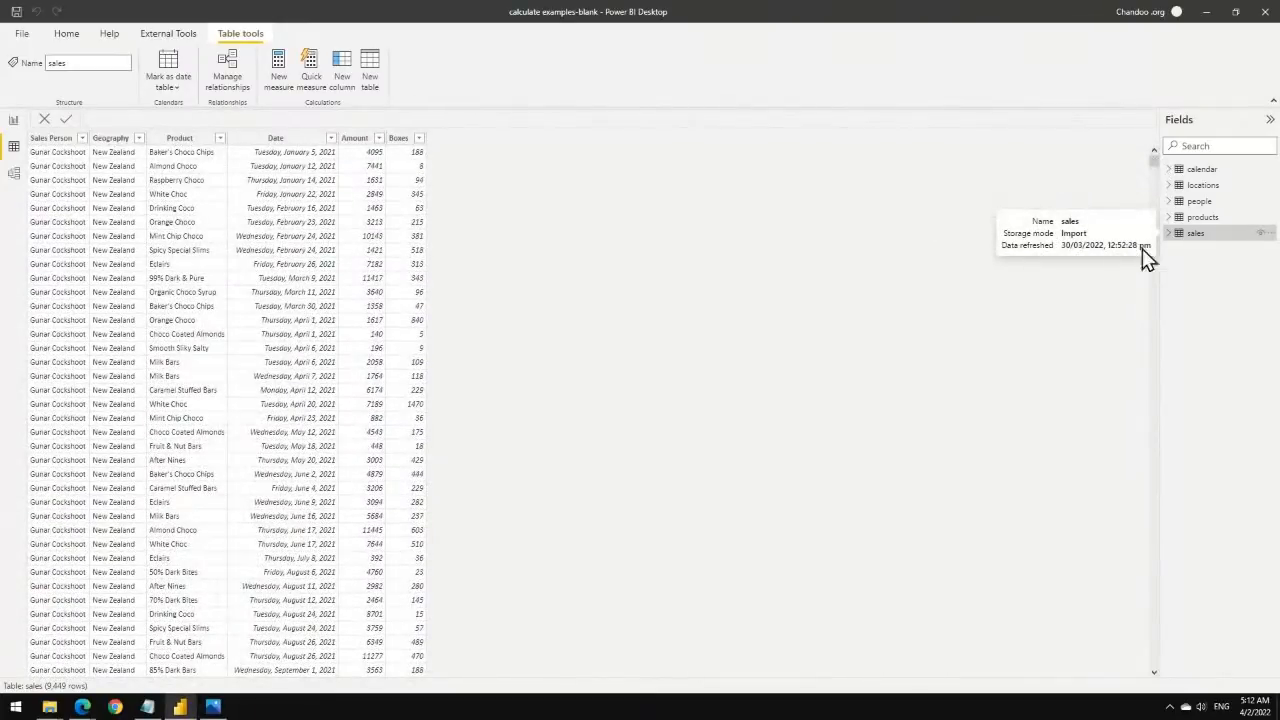
# Display the people table, magnify it and circle the third salesperson's name and team.
pyautogui.click(1205, 202)
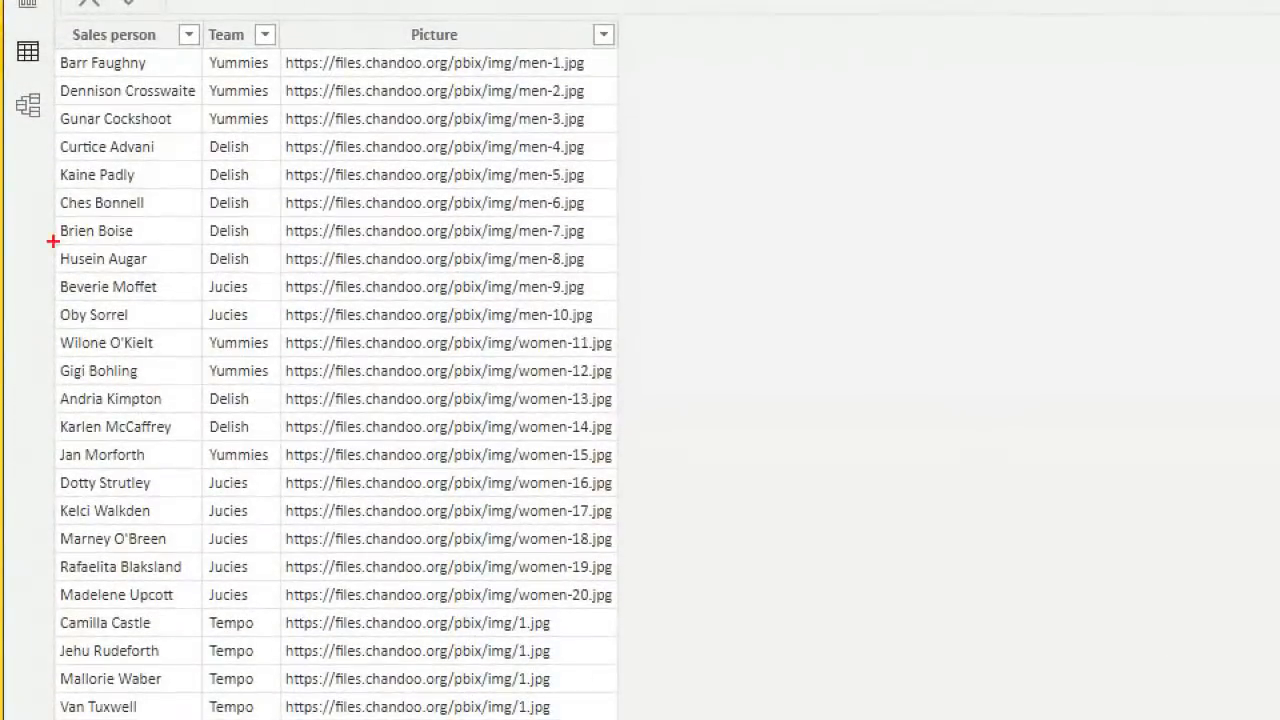
pyautogui.moveTo(64, 104)
pyautogui.mouseDown()
pyautogui.moveTo(52, 138)
pyautogui.moveTo(289, 129)
pyautogui.moveTo(266, 110)
pyautogui.moveTo(57, 109)
pyautogui.mouseUp()
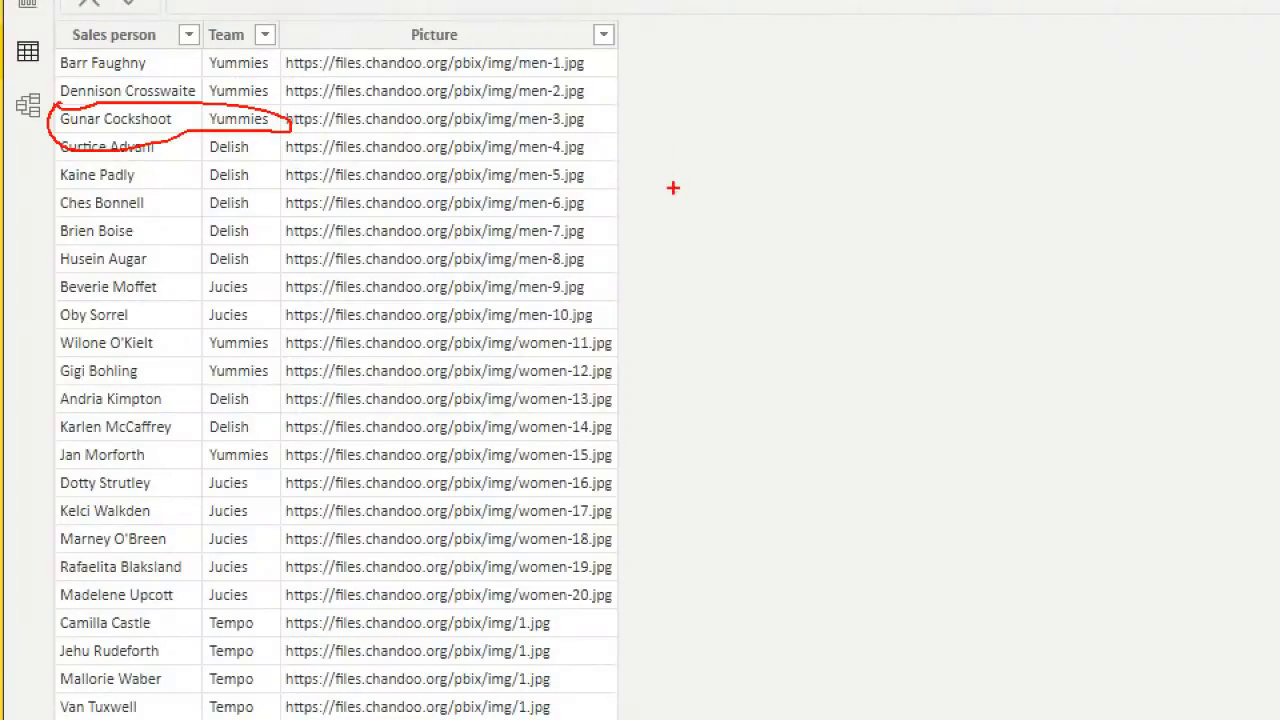
pyautogui.press('Escape')
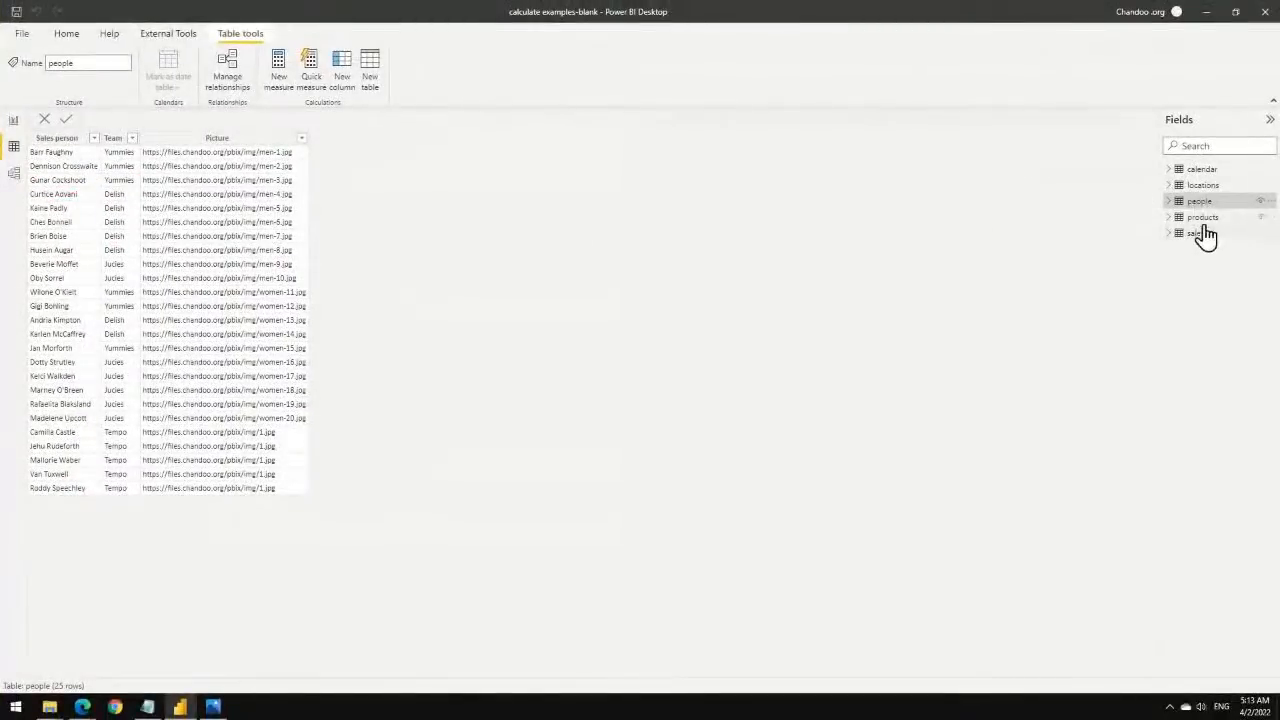
# Display the products table, magnify it and circle the Baker's Choco Chips row with its category and cost per box.
pyautogui.click(1202, 219)
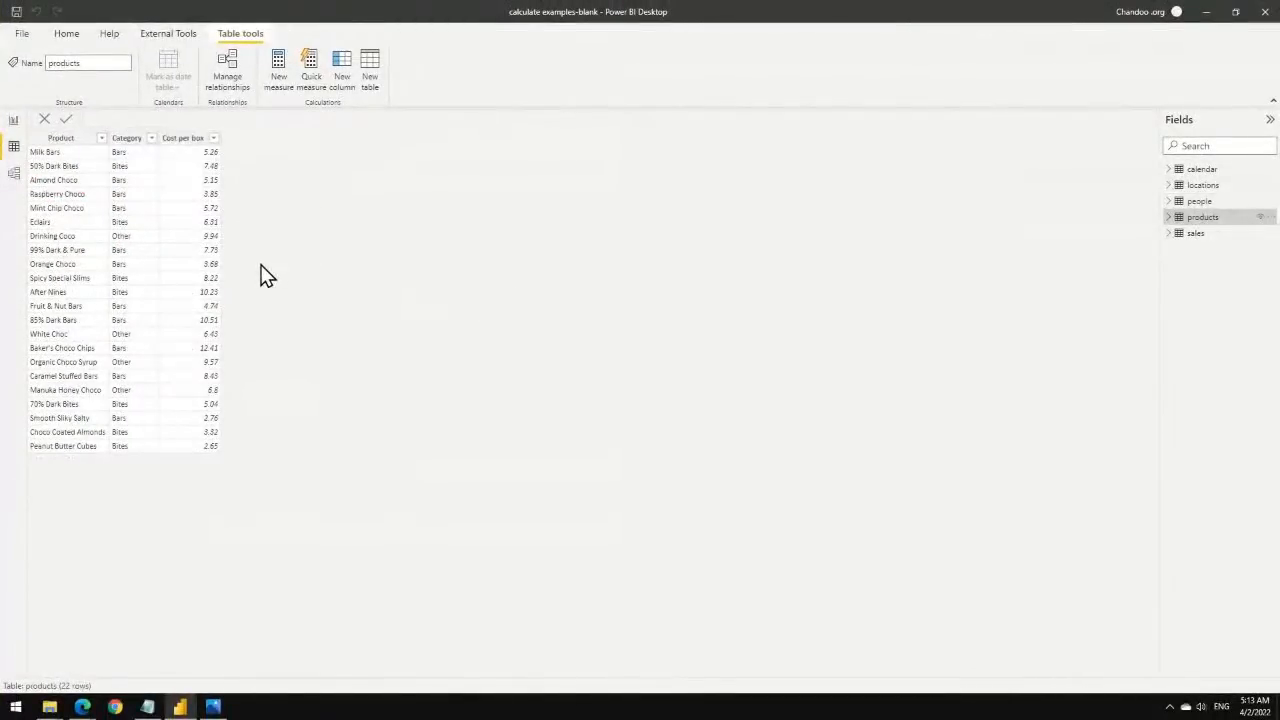
pyautogui.hotkey('ctrl', '1')
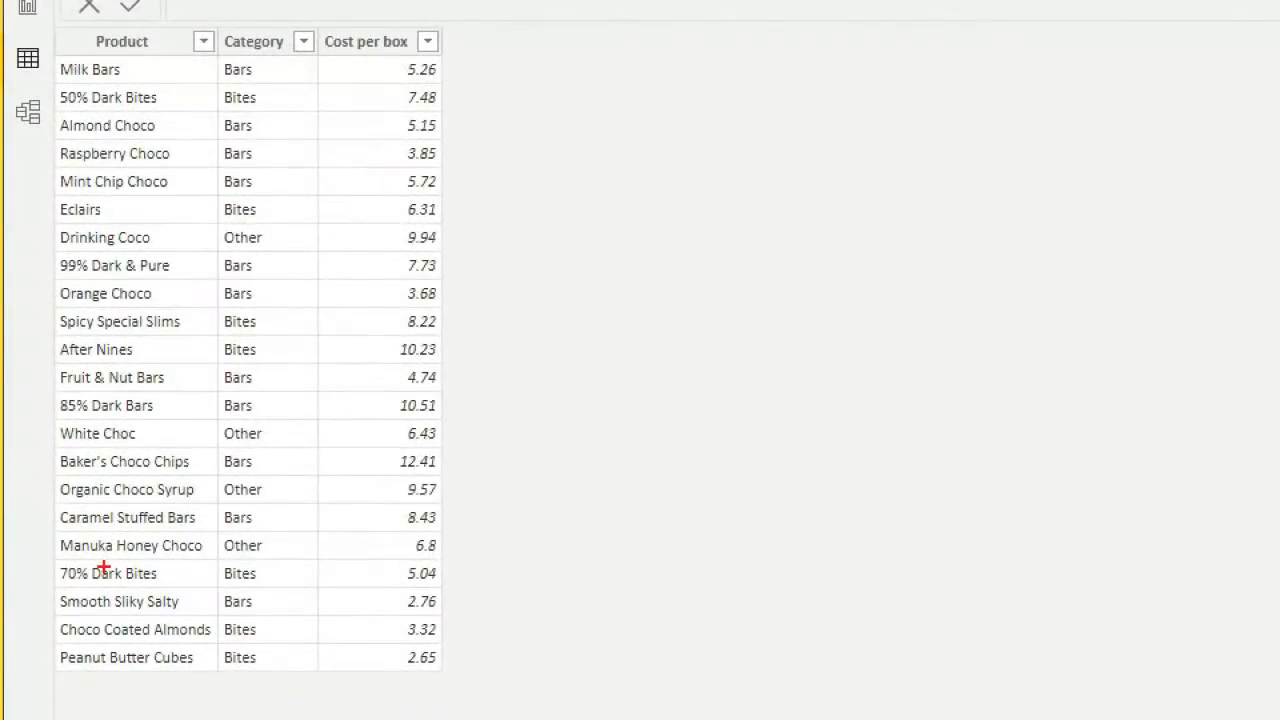
pyautogui.moveTo(62, 450)
pyautogui.mouseDown()
pyautogui.moveTo(54, 472)
pyautogui.moveTo(452, 472)
pyautogui.moveTo(360, 444)
pyautogui.moveTo(184, 450)
pyautogui.mouseUp()
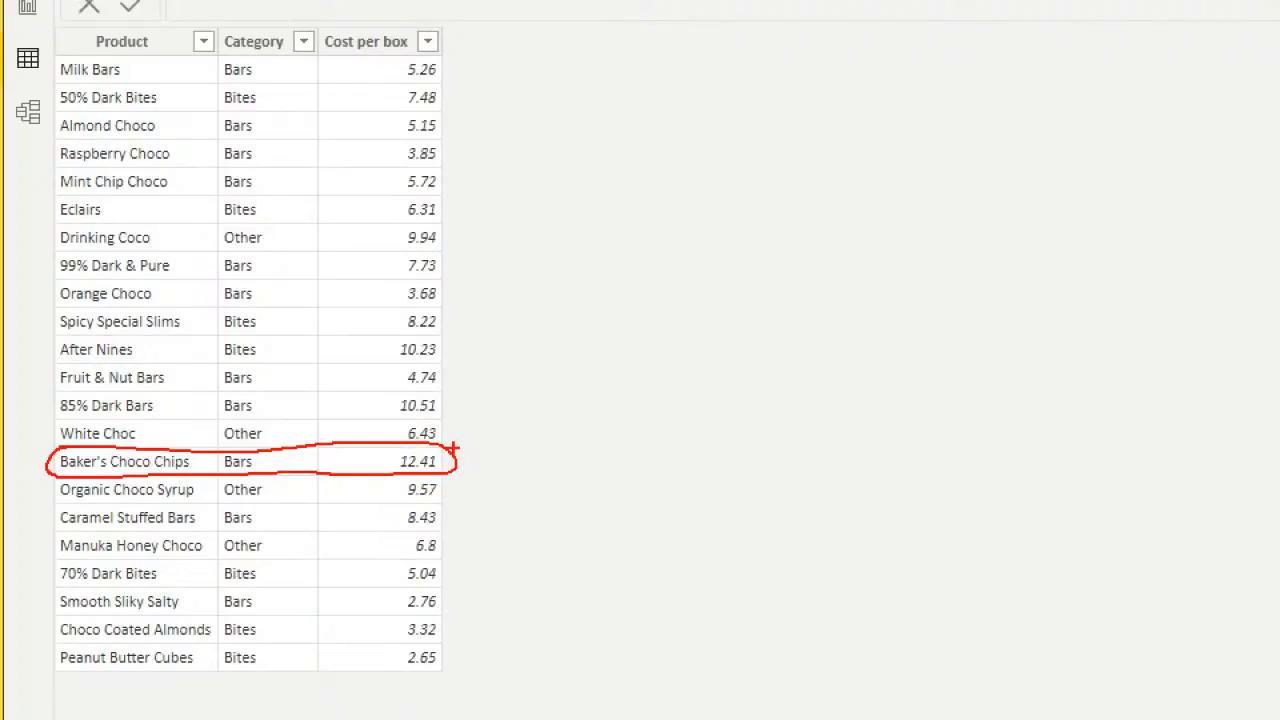
pyautogui.press('Escape')
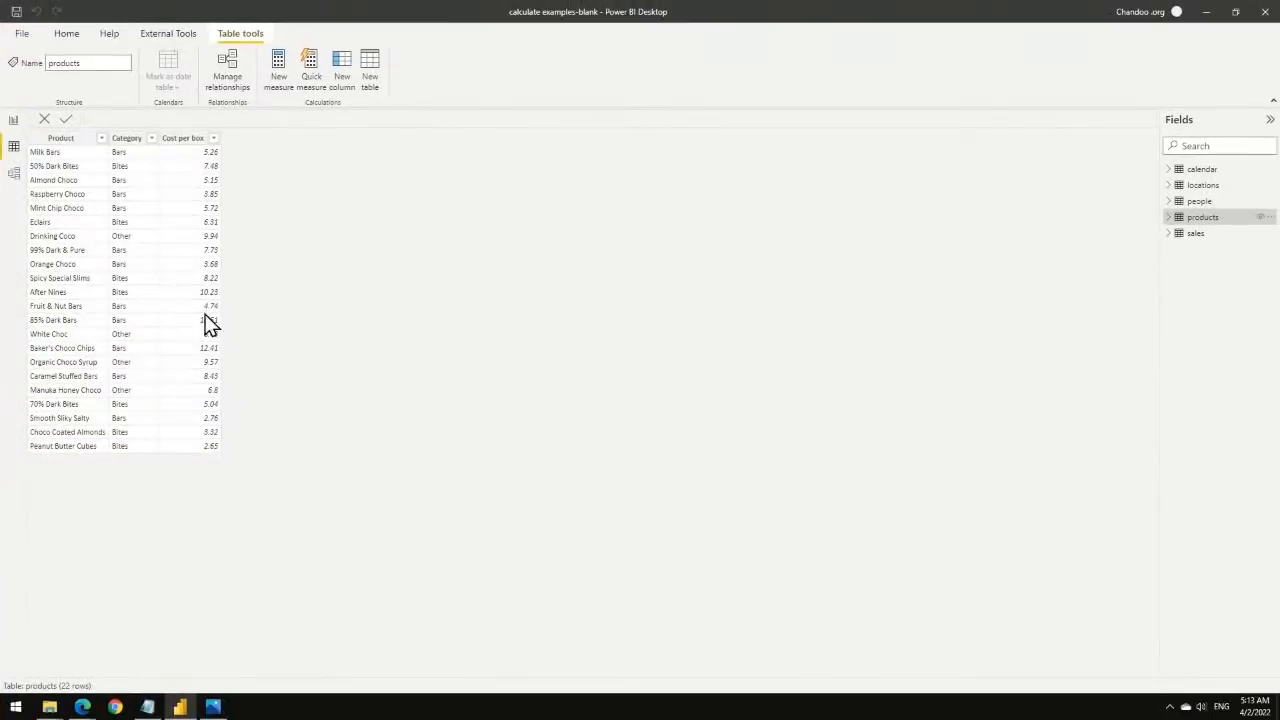
# Examine the data of the locations table and the date rows of the calendar table.
pyautogui.click(1192, 187)
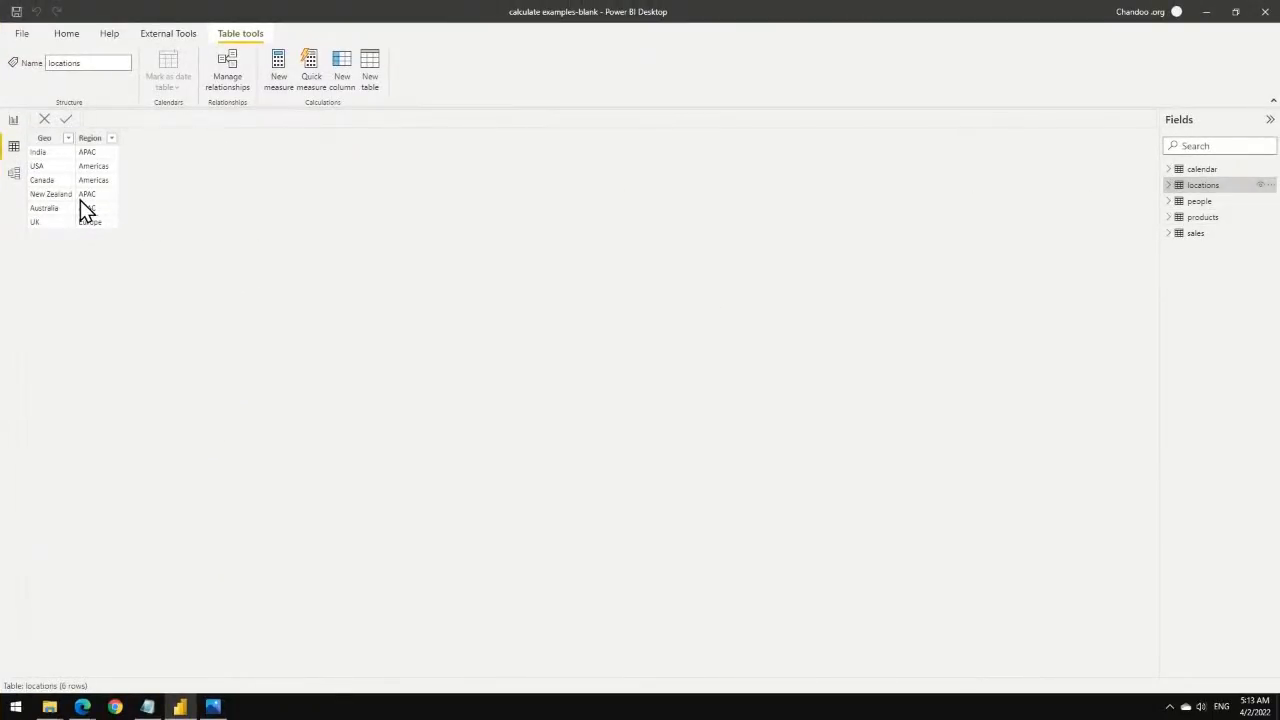
pyautogui.click(1200, 170)
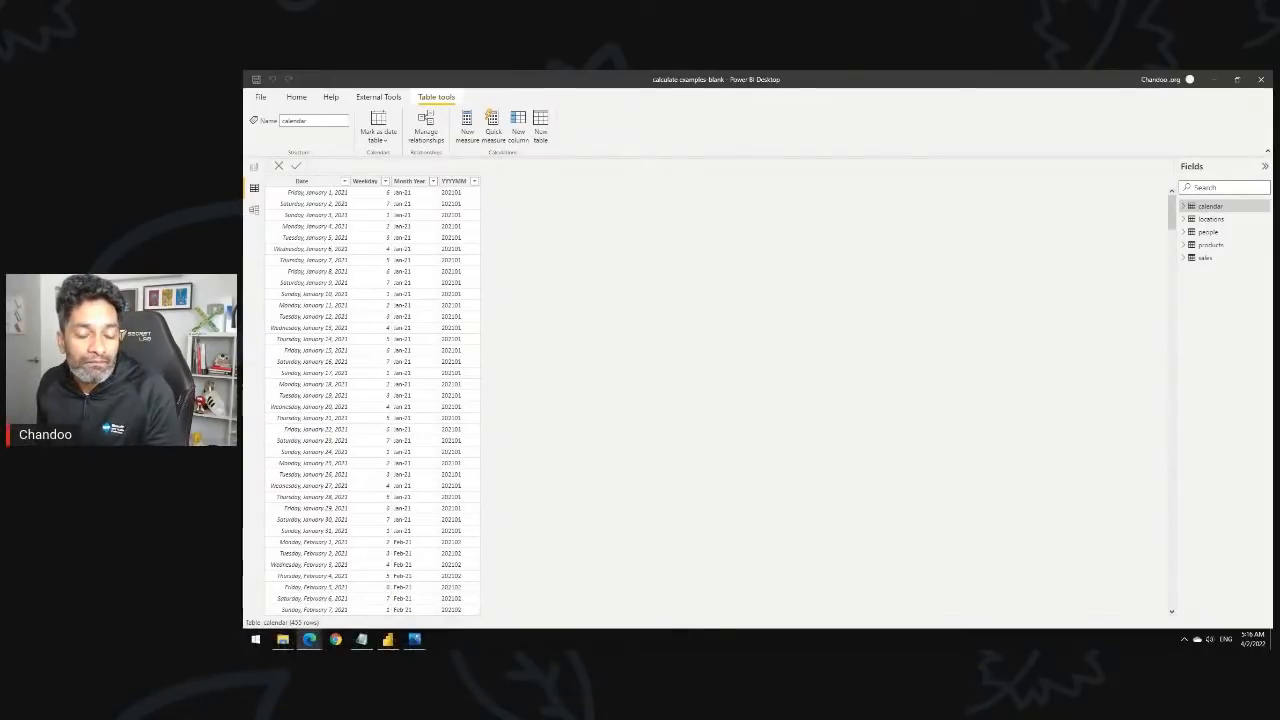
pyautogui.scroll(-20, 677, 431)
pyautogui.scroll(-14, 561, 466)
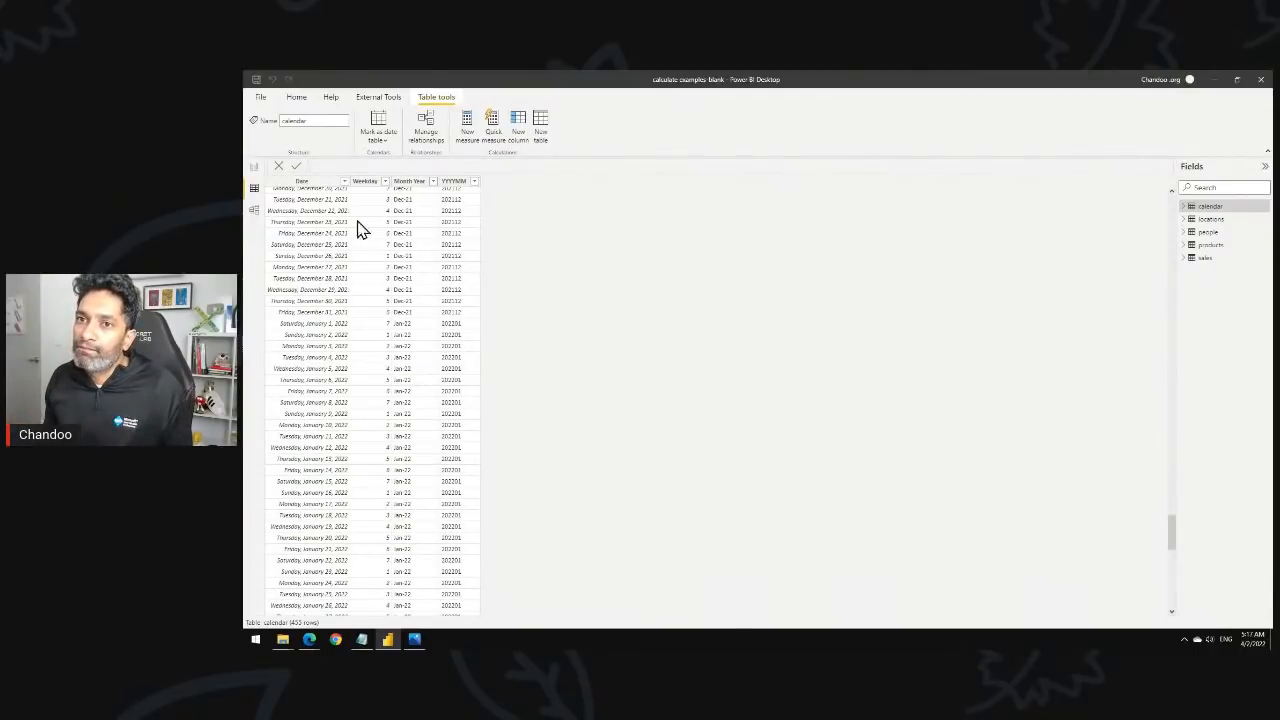
# Return to the report page and examine the formulas of the sales measures Shipment Count, Total Boxes and Total Sales in enlarged text.
pyautogui.click(252, 170)
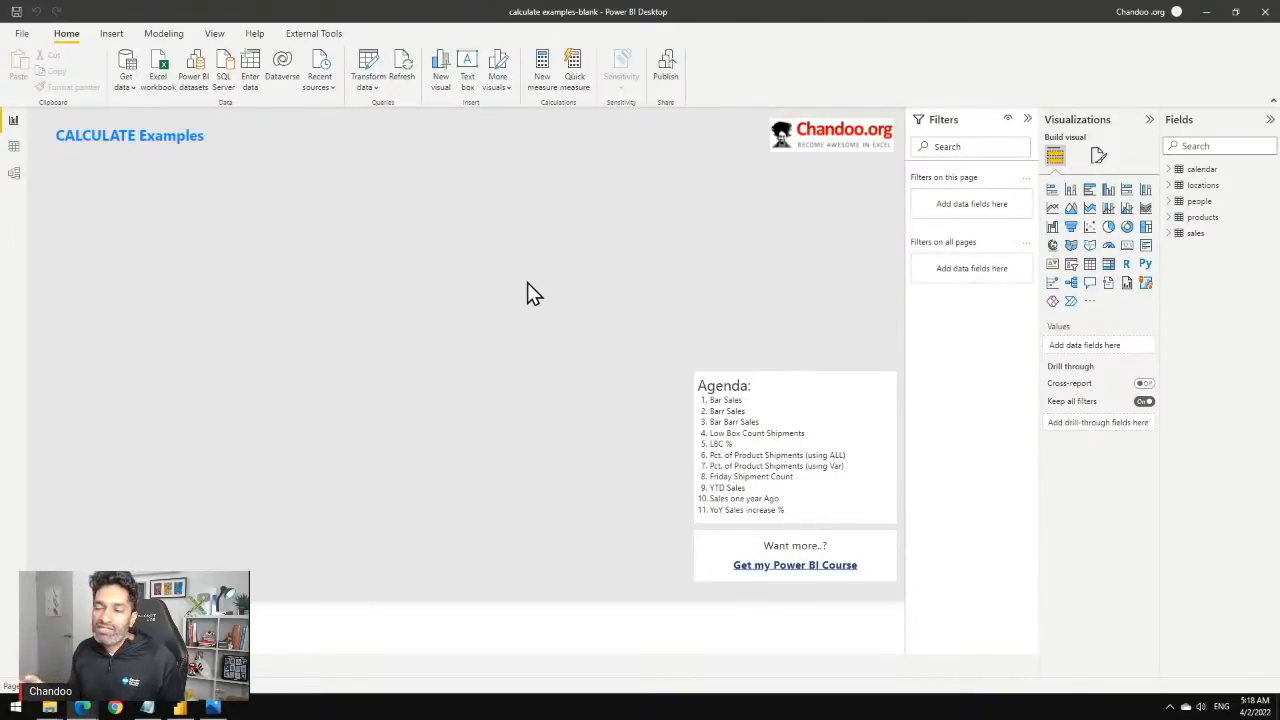
pyautogui.click(1174, 234)
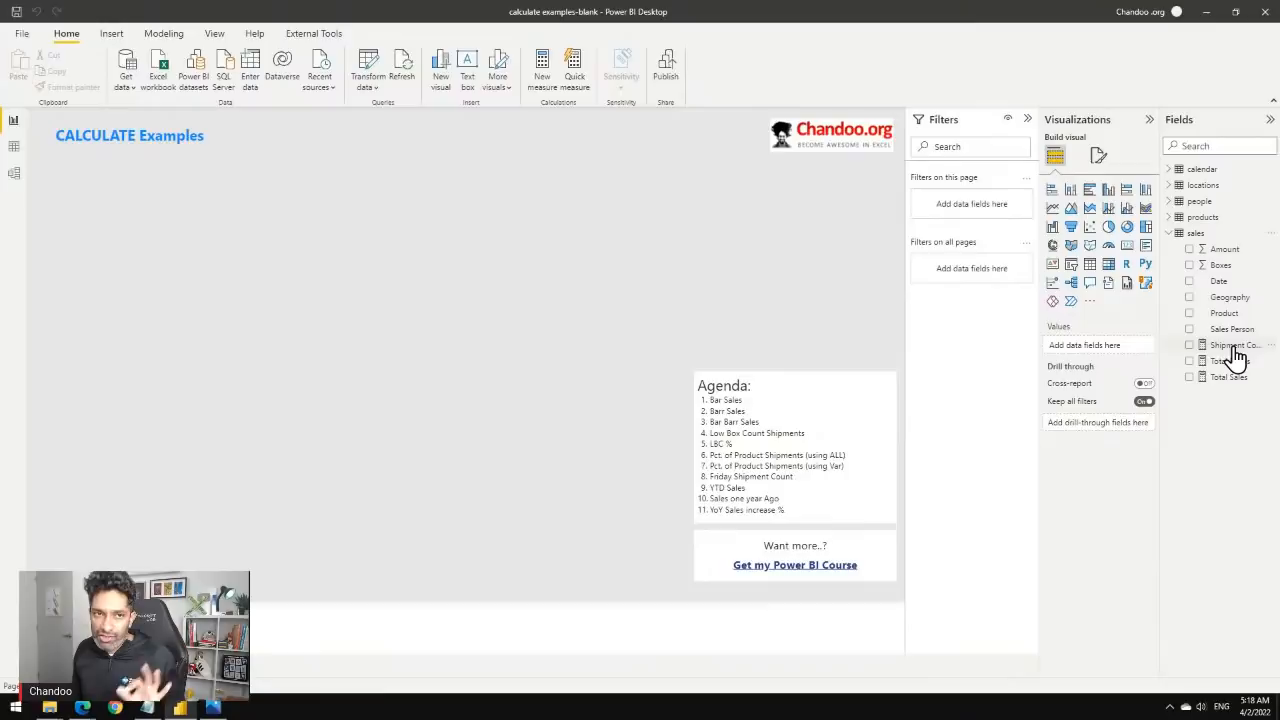
pyautogui.click(1236, 348)
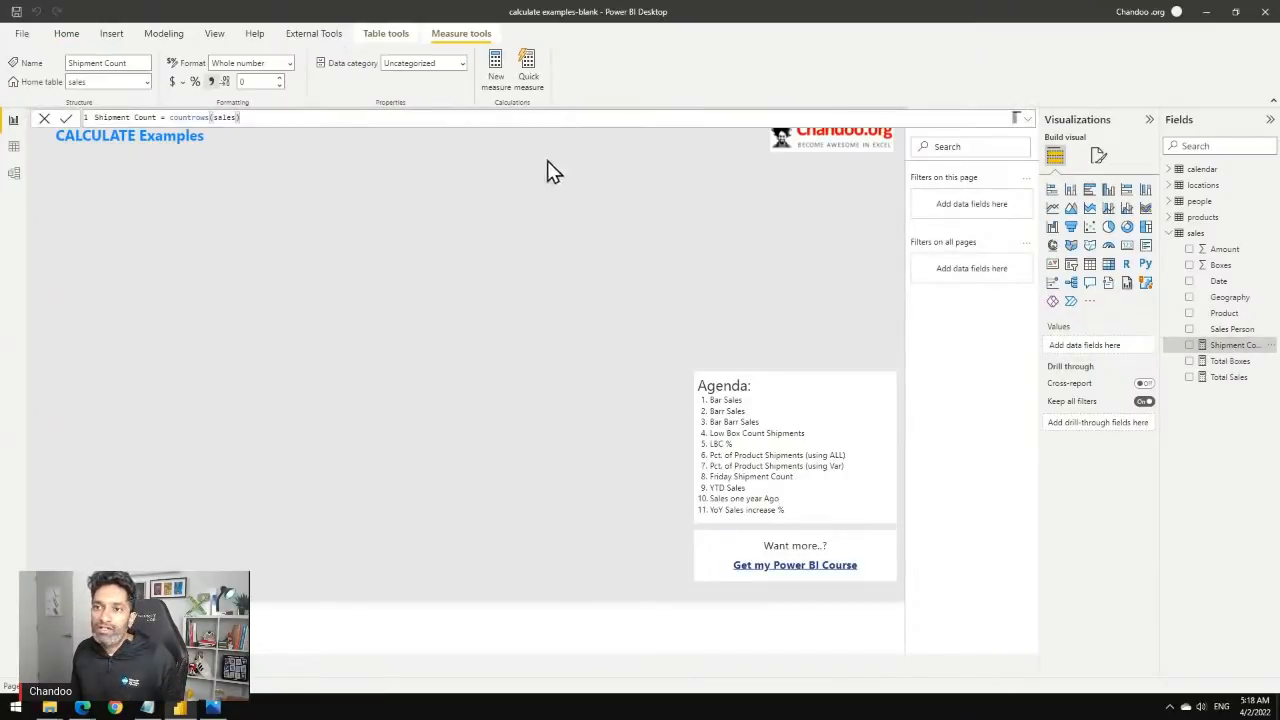
pyautogui.scroll(4, 450, 122)
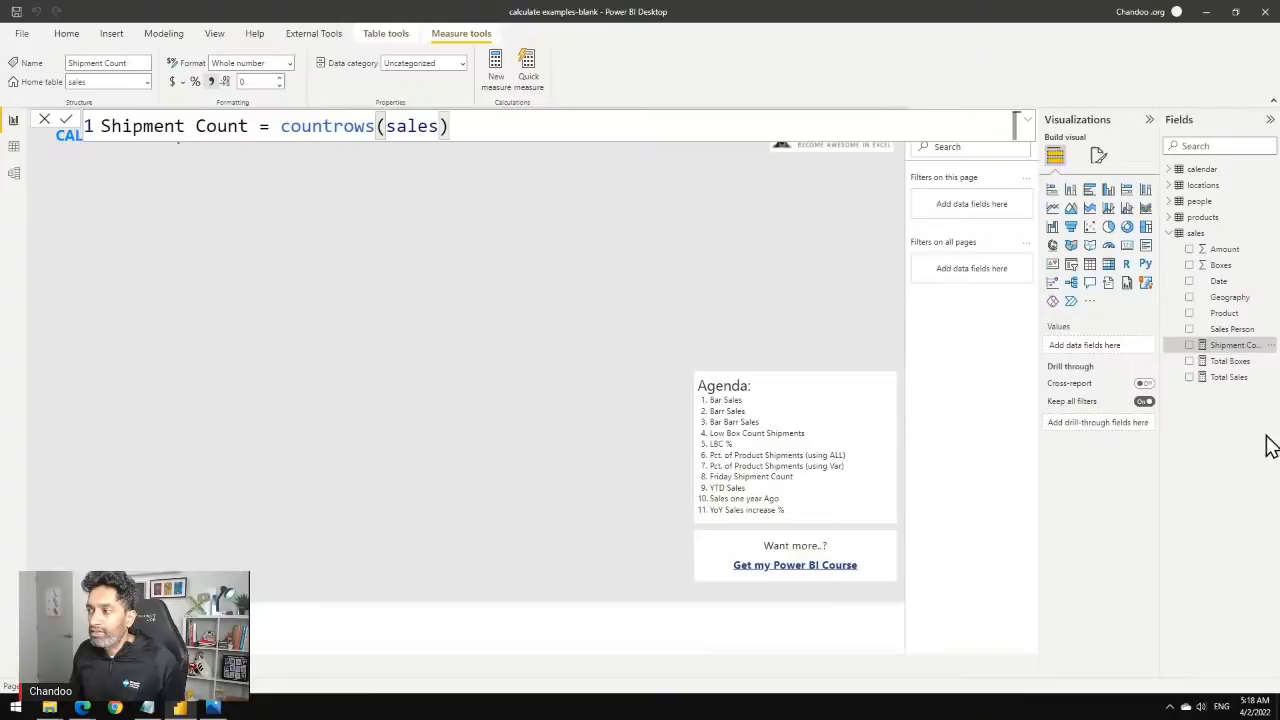
pyautogui.click(1232, 364)
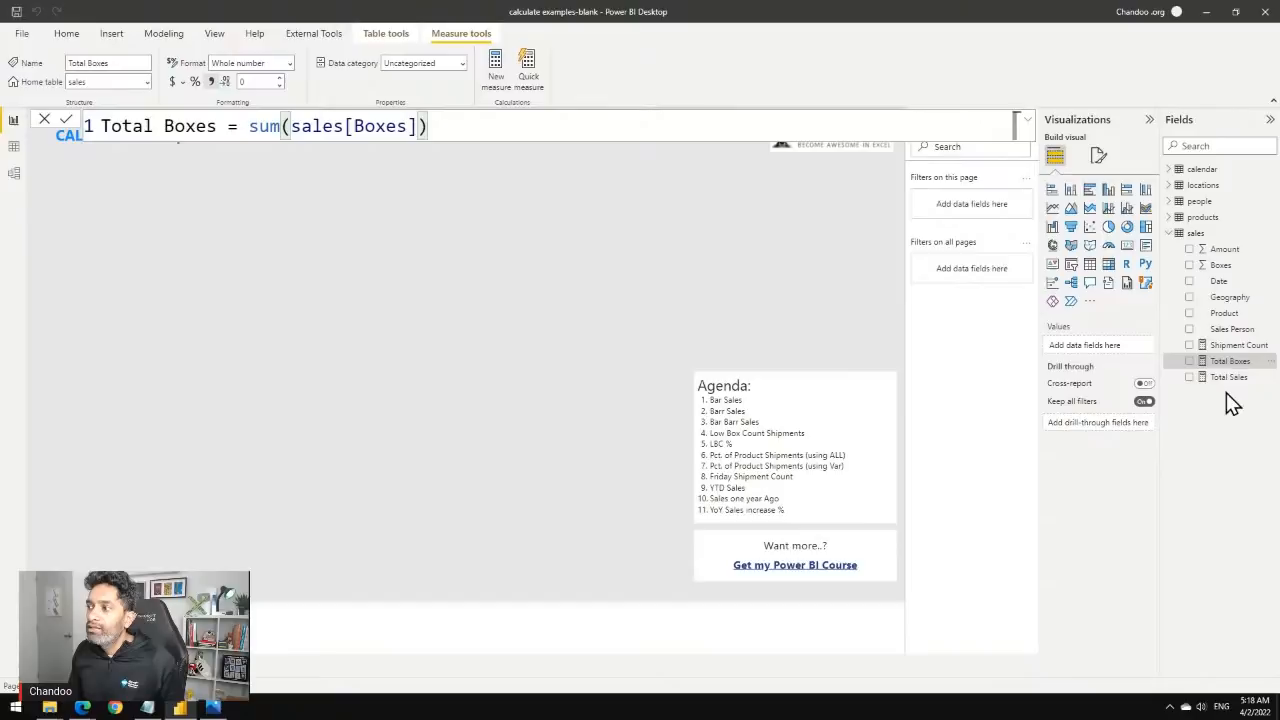
pyautogui.click(1229, 385)
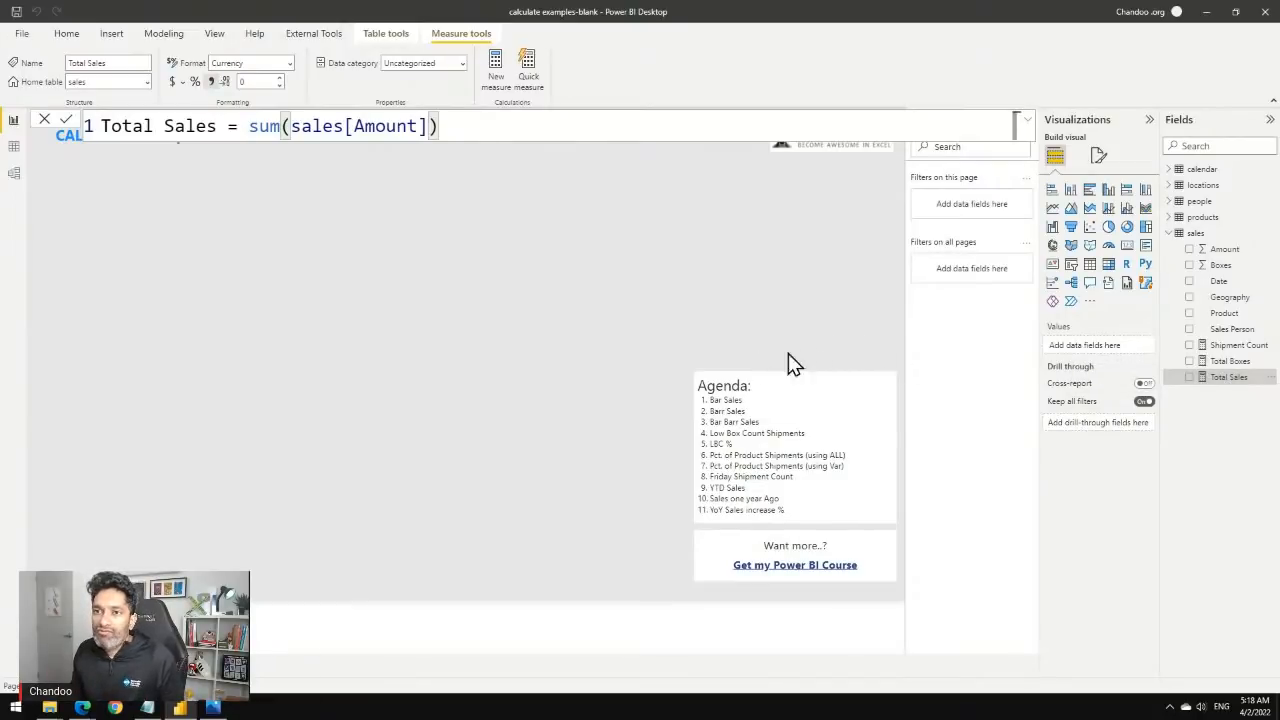
pyautogui.click(395, 272)
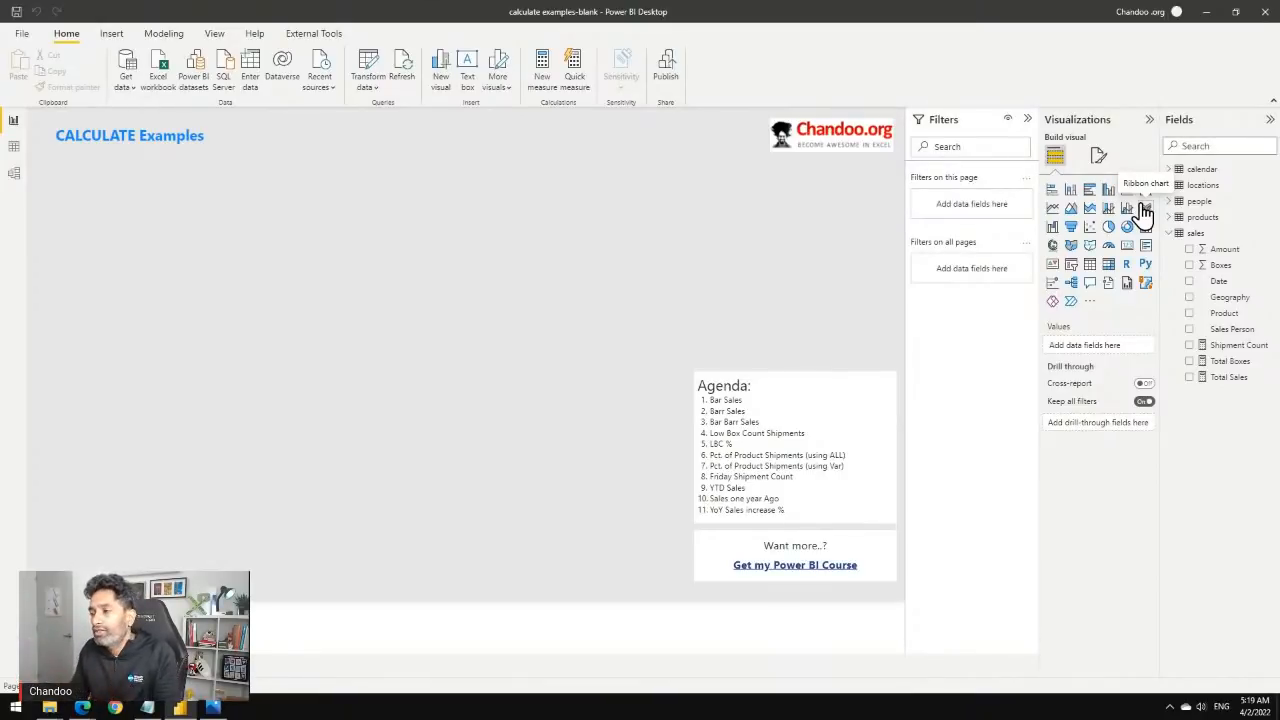
# Insert a table visual on the report page, make it taller and slightly narrower, and place it just below the CALCULATE Examples title.
pyautogui.click(1089, 266)
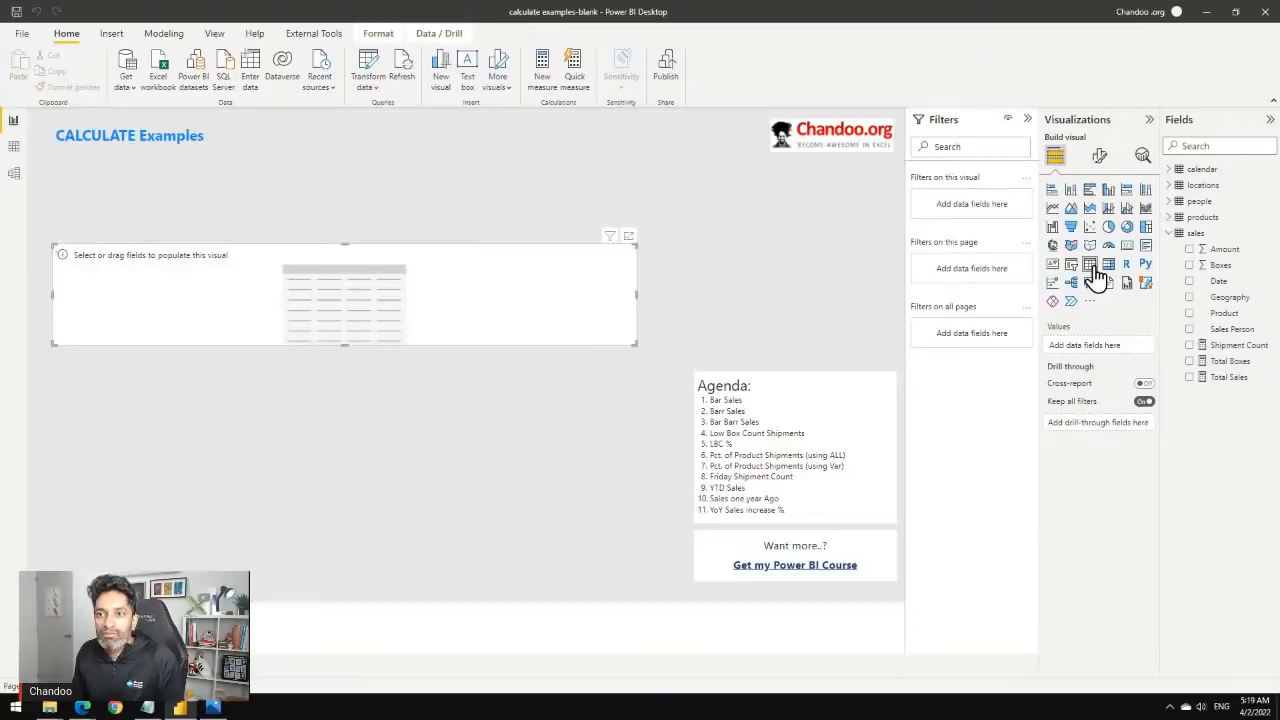
pyautogui.moveTo(635, 344); pyautogui.dragTo(574, 554)
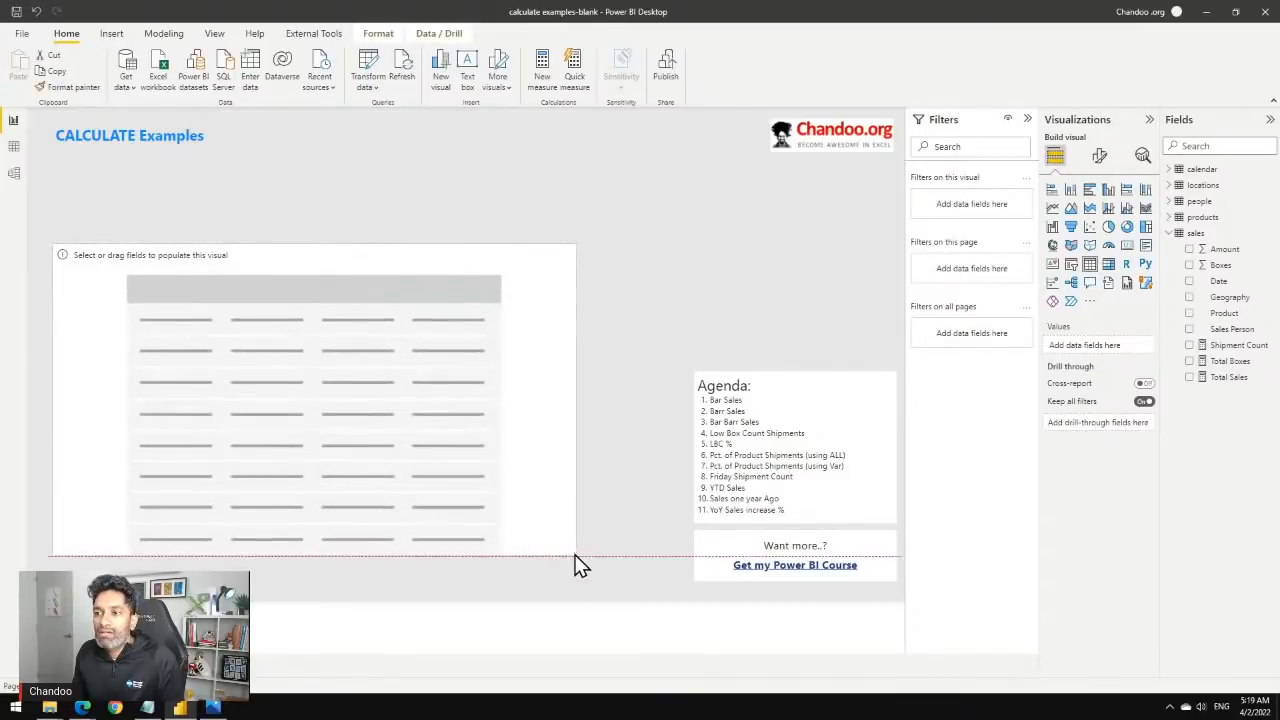
pyautogui.moveTo(539, 468); pyautogui.dragTo(549, 411)
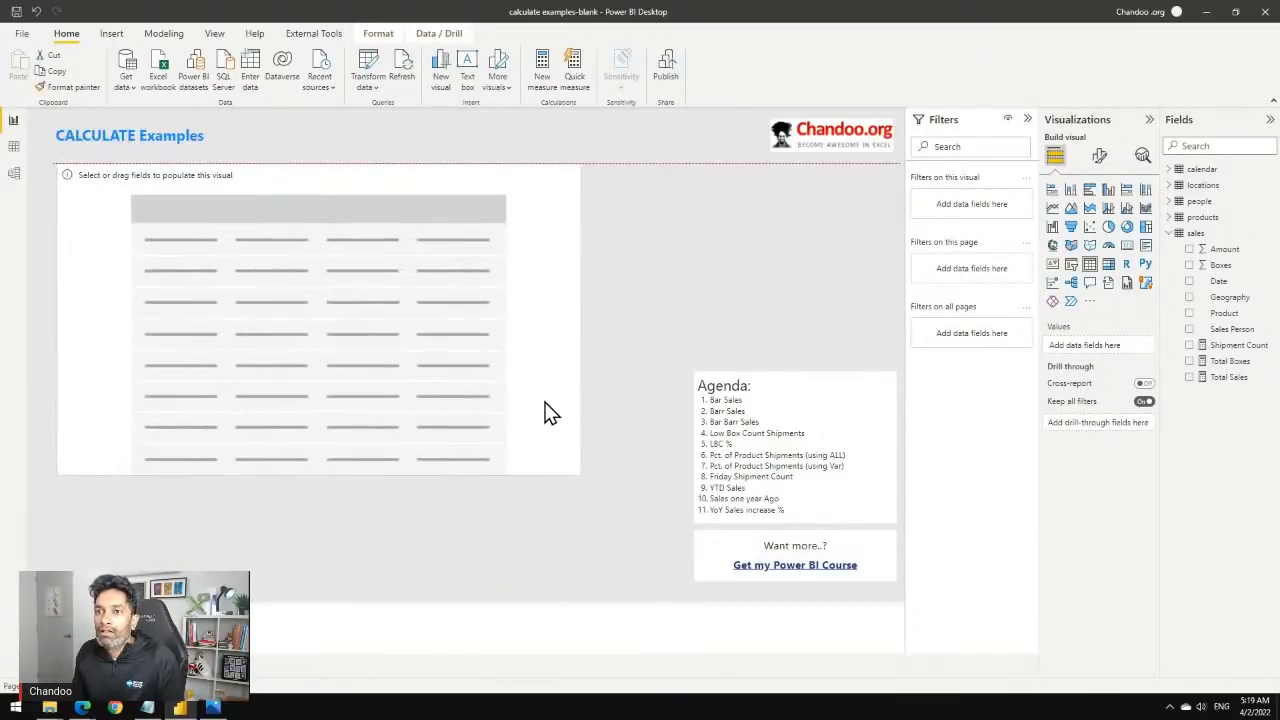
# Fill the table visual with Sales person from the people table and the Total Sales measure.
pyautogui.click(1172, 203)
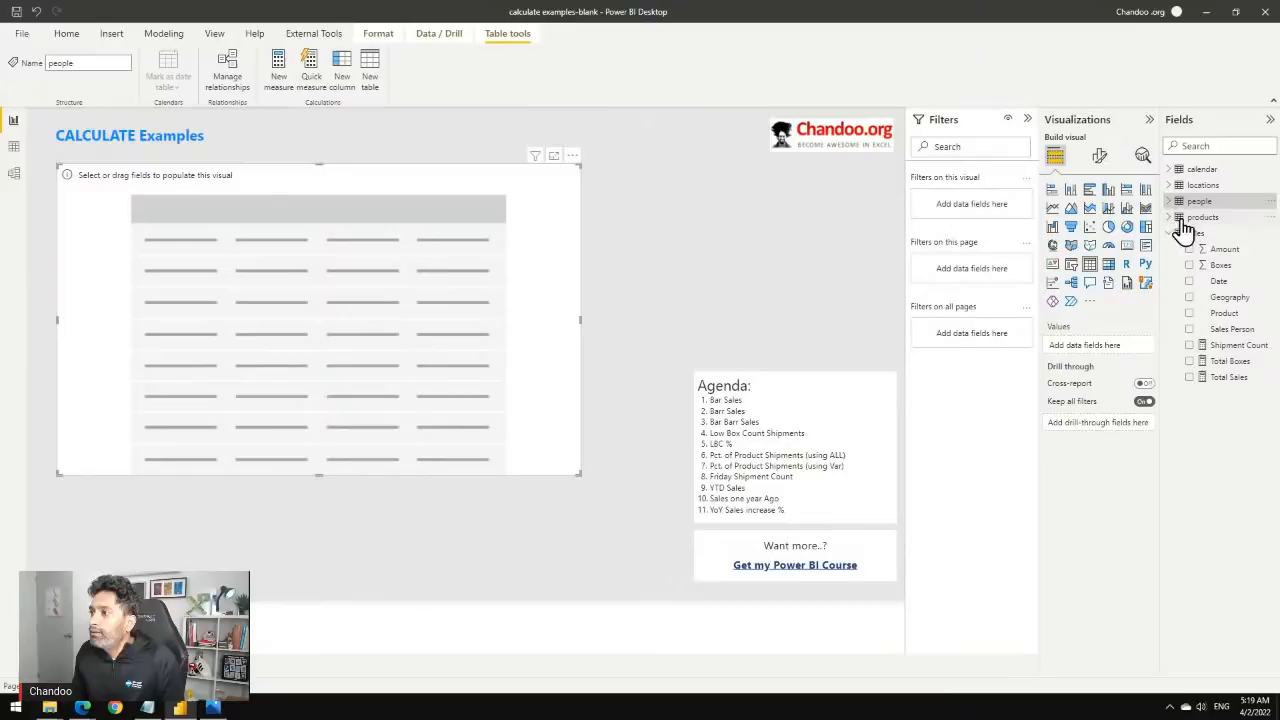
pyautogui.click(1169, 203)
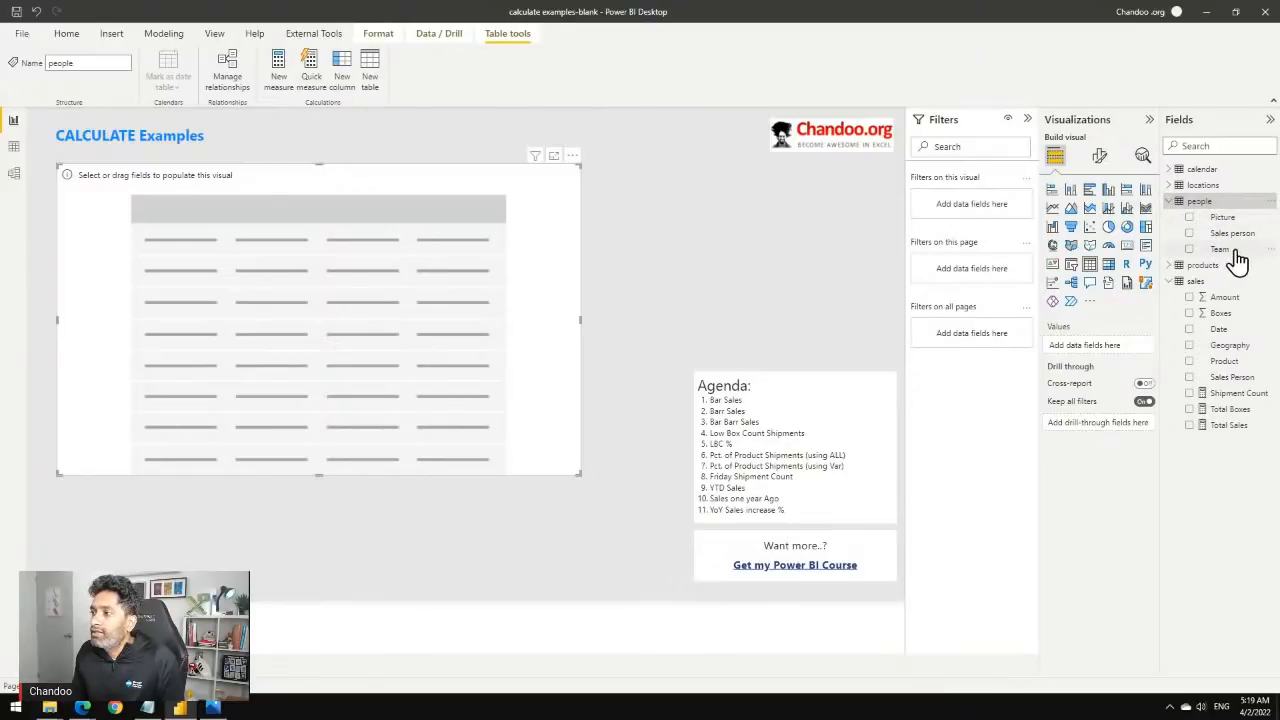
pyautogui.moveTo(1230, 232); pyautogui.dragTo(1122, 360)
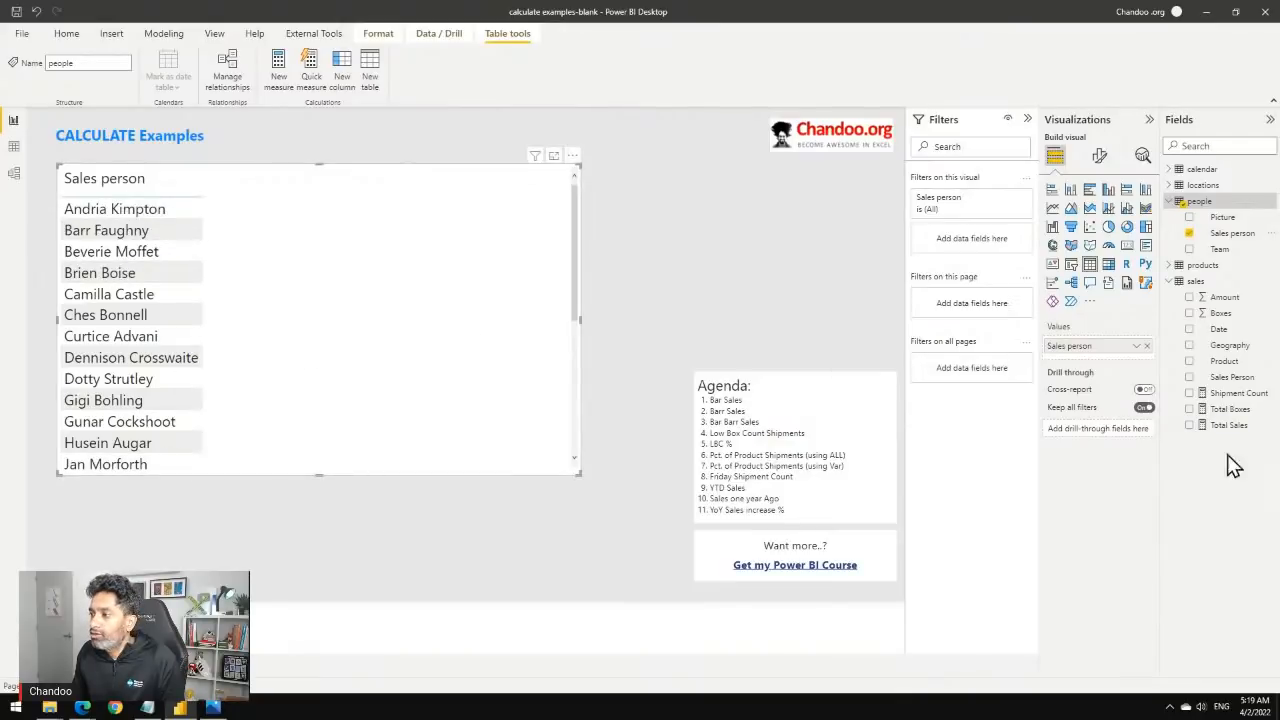
pyautogui.moveTo(1231, 427); pyautogui.dragTo(1080, 358)
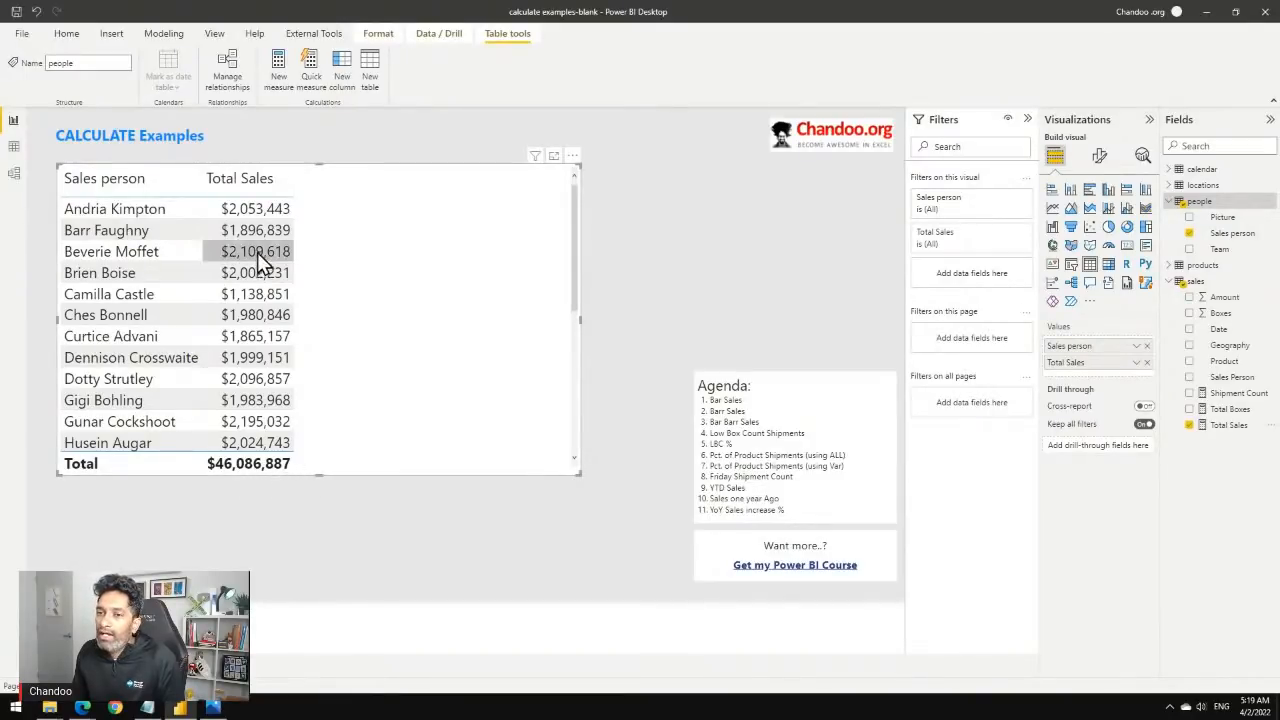
# Sort the table visual by Total Sales in descending order and look through the salespeople from highest to lowest.
pyautogui.scroll(-2, 264, 390)
pyautogui.scroll(2, 263, 392)
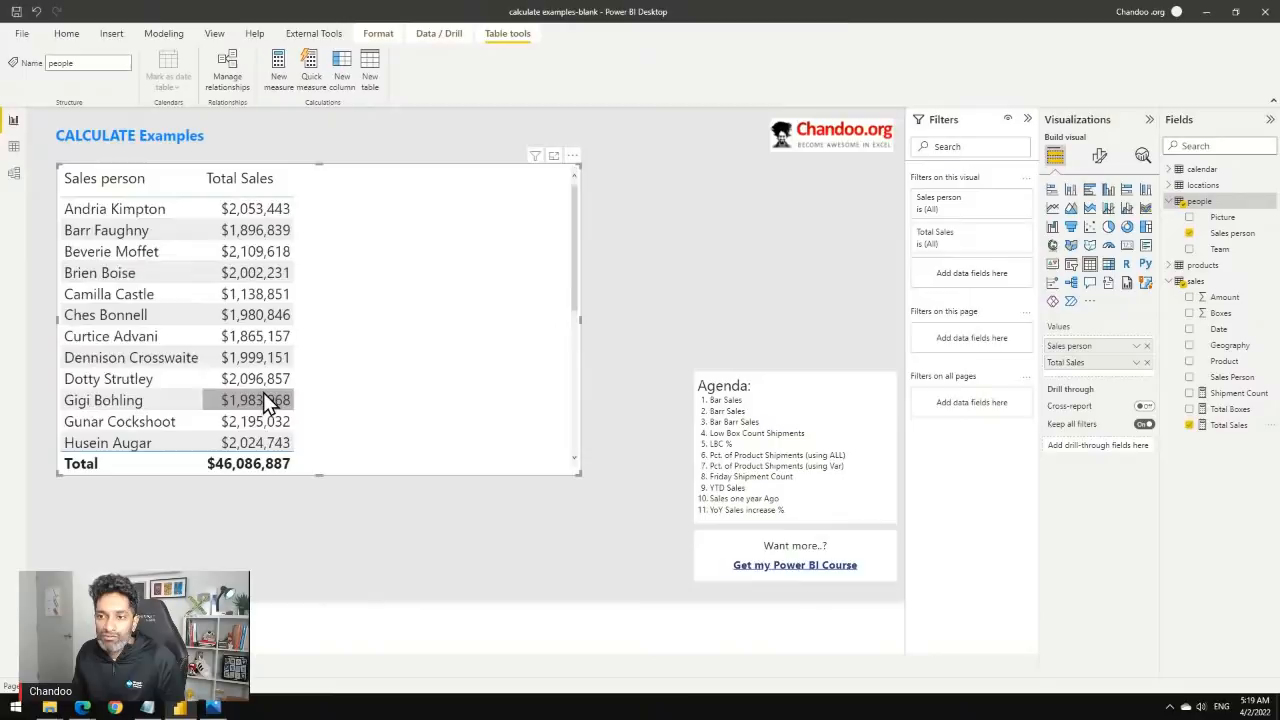
pyautogui.click(250, 194)
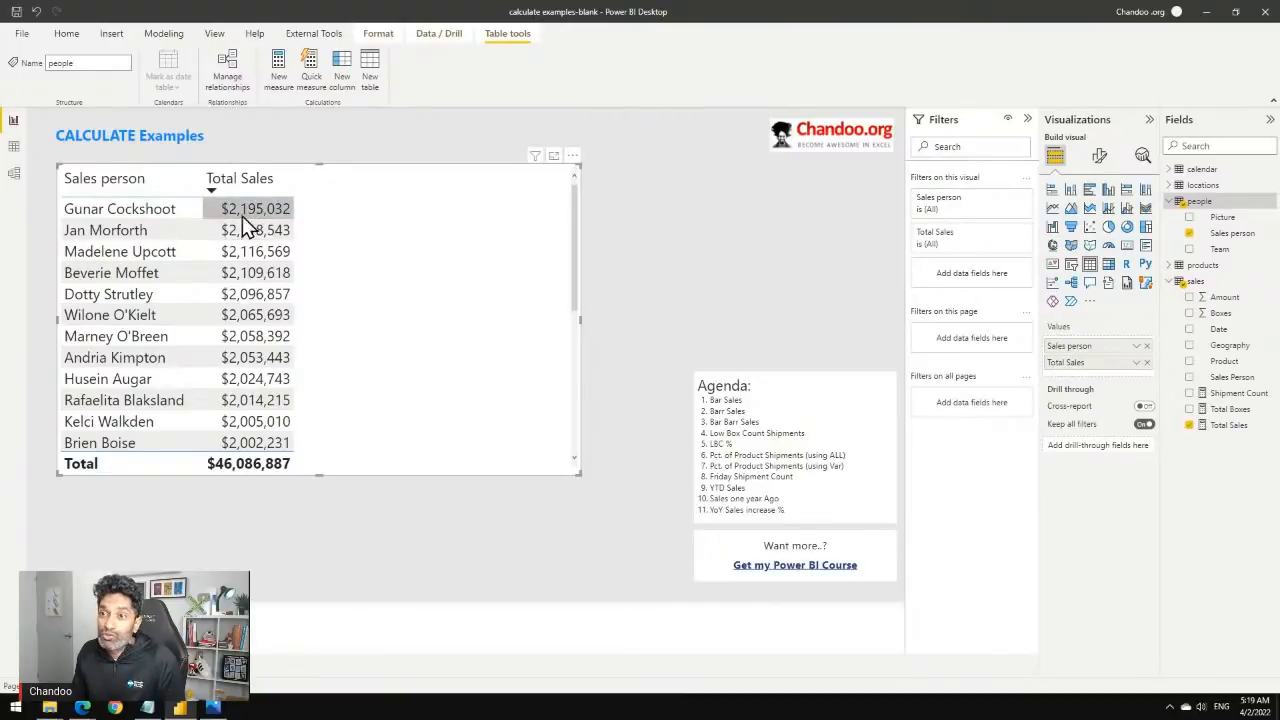
pyautogui.scroll(-5, 274, 420)
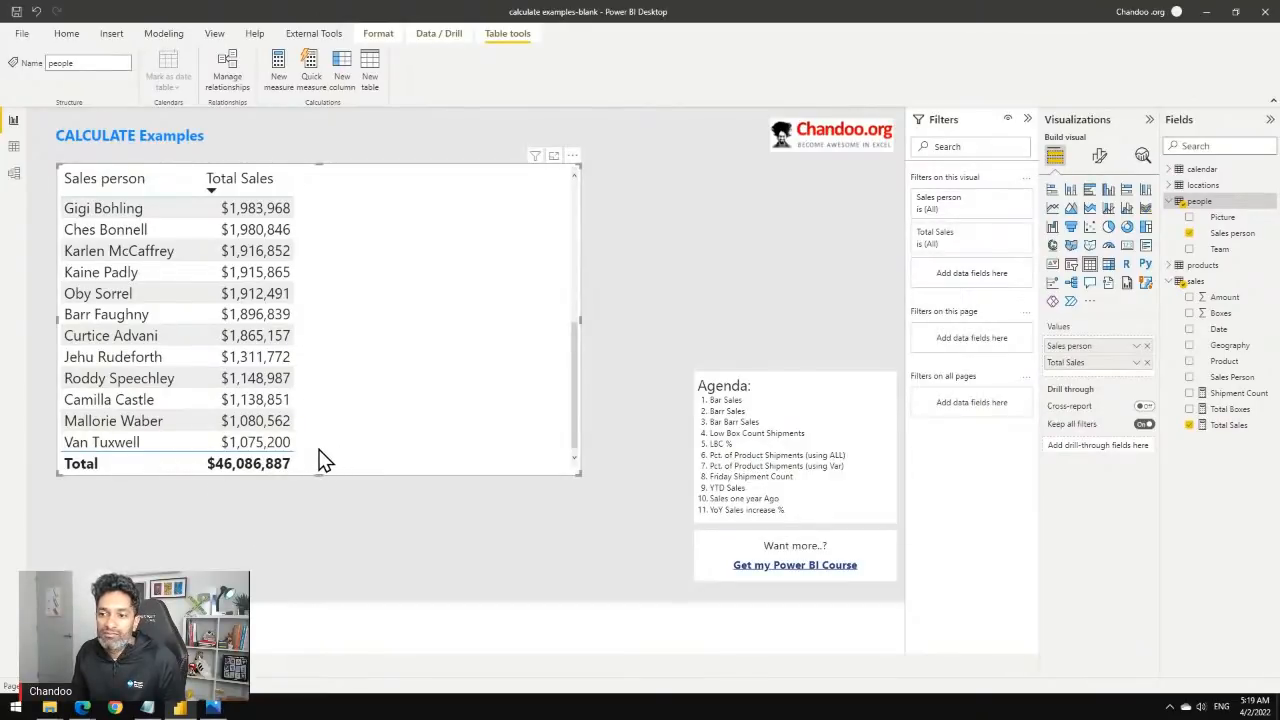
pyautogui.scroll(5, 275, 250)
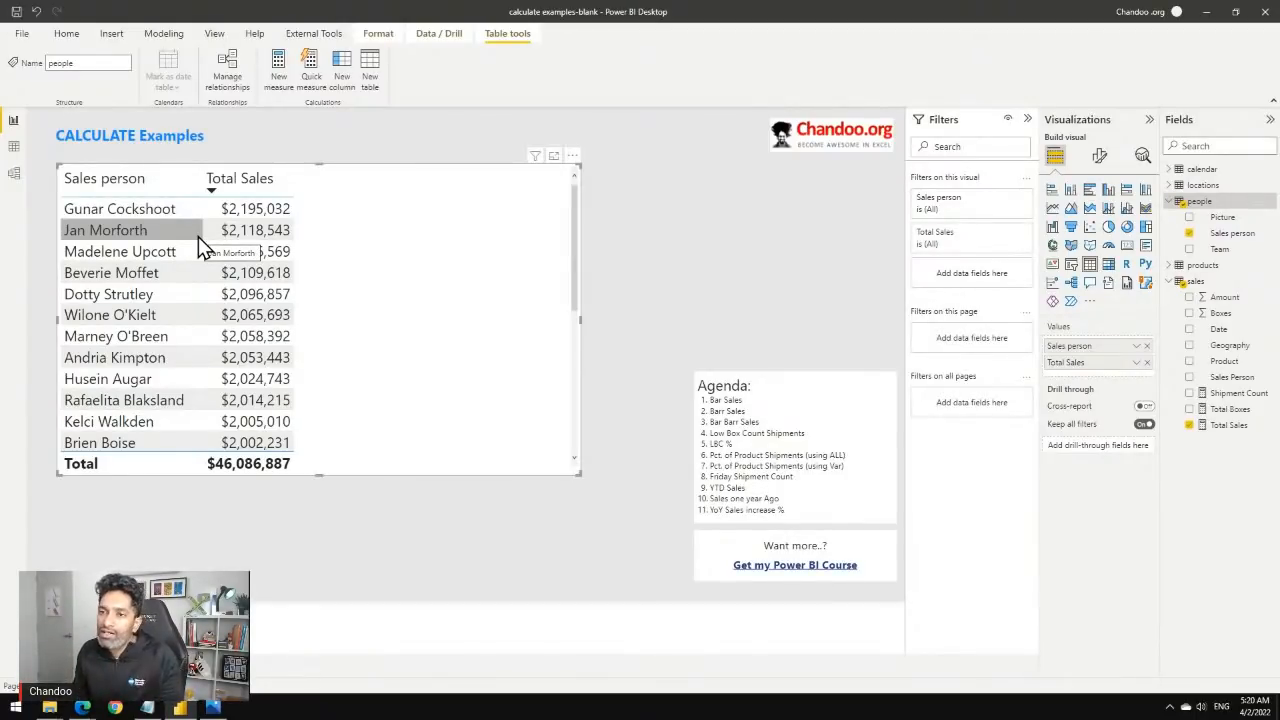
# In the model diagram, circle people and sales, link Total Sales to Amount, box Sales person, clear the marks and return to the report.
pyautogui.click(13, 174)
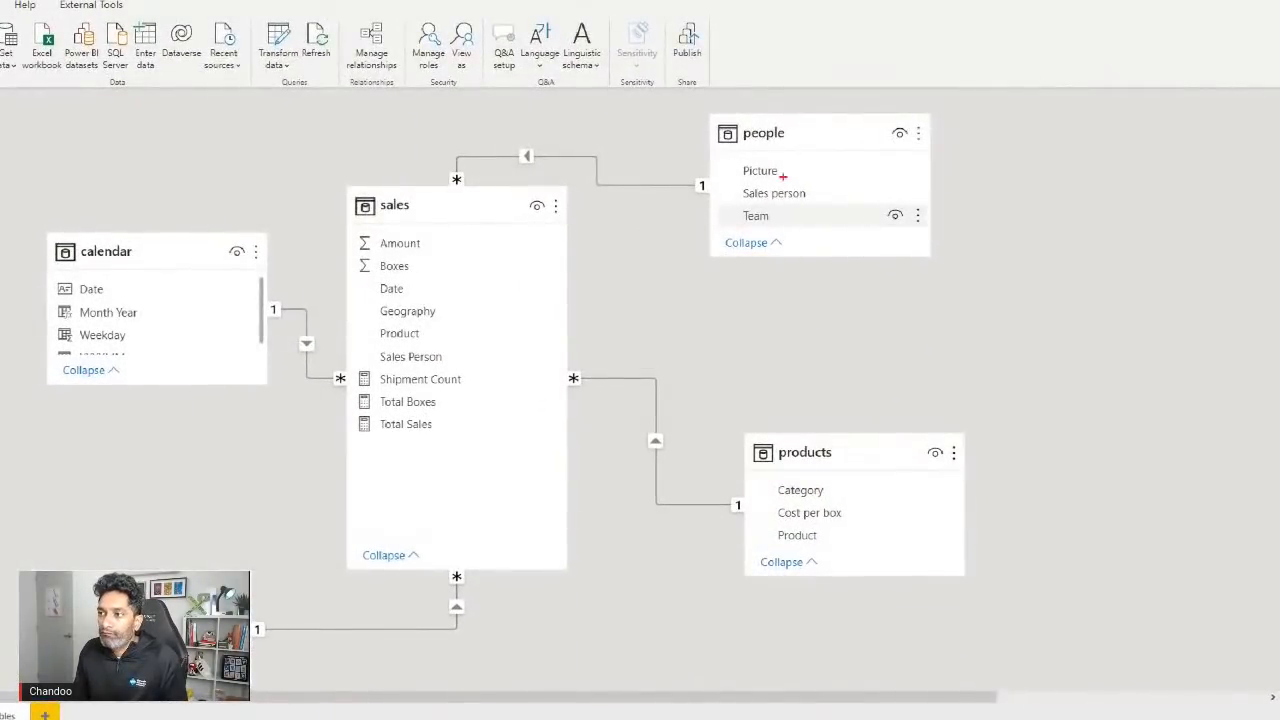
pyautogui.moveTo(711, 104)
pyautogui.mouseDown()
pyautogui.moveTo(750, 254)
pyautogui.moveTo(906, 145)
pyautogui.moveTo(713, 110)
pyautogui.mouseUp()
pyautogui.moveTo(430, 171)
pyautogui.mouseDown()
pyautogui.moveTo(312, 305)
pyautogui.moveTo(536, 424)
pyautogui.moveTo(474, 167)
pyautogui.moveTo(414, 174)
pyautogui.mouseUp()
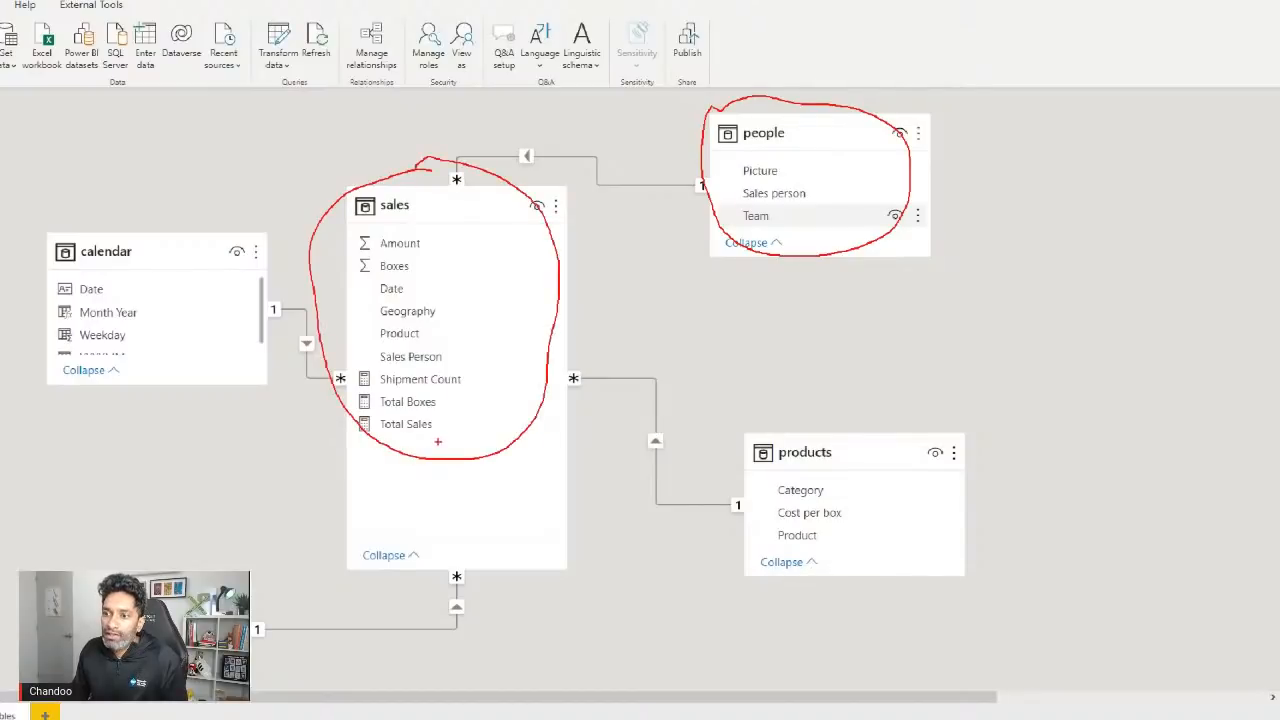
pyautogui.moveTo(433, 420)
pyautogui.mouseDown()
pyautogui.moveTo(380, 420)
pyautogui.moveTo(400, 434)
pyautogui.moveTo(466, 421)
pyautogui.moveTo(496, 372)
pyautogui.moveTo(478, 286)
pyautogui.moveTo(424, 246)
pyautogui.moveTo(434, 242)
pyautogui.mouseUp()
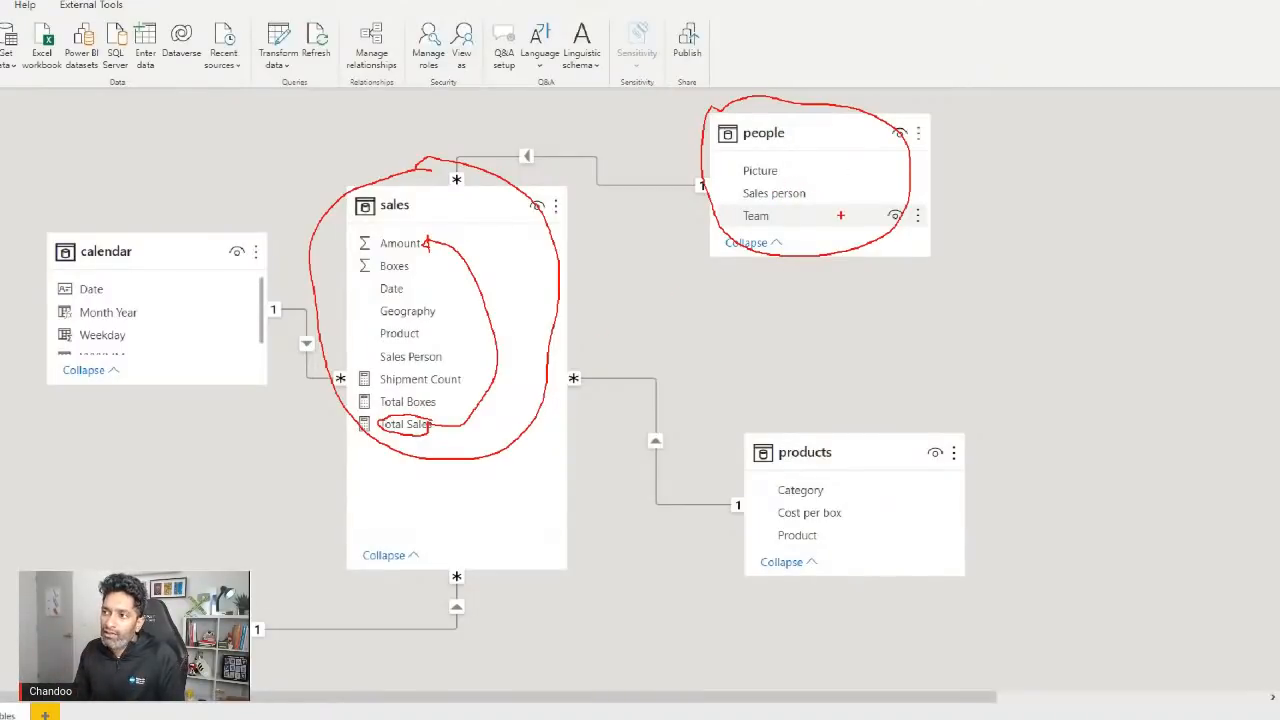
pyautogui.moveTo(742, 196)
pyautogui.mouseDown()
pyautogui.moveTo(810, 200)
pyautogui.moveTo(766, 182)
pyautogui.moveTo(738, 190)
pyautogui.moveTo(752, 194)
pyautogui.mouseUp()
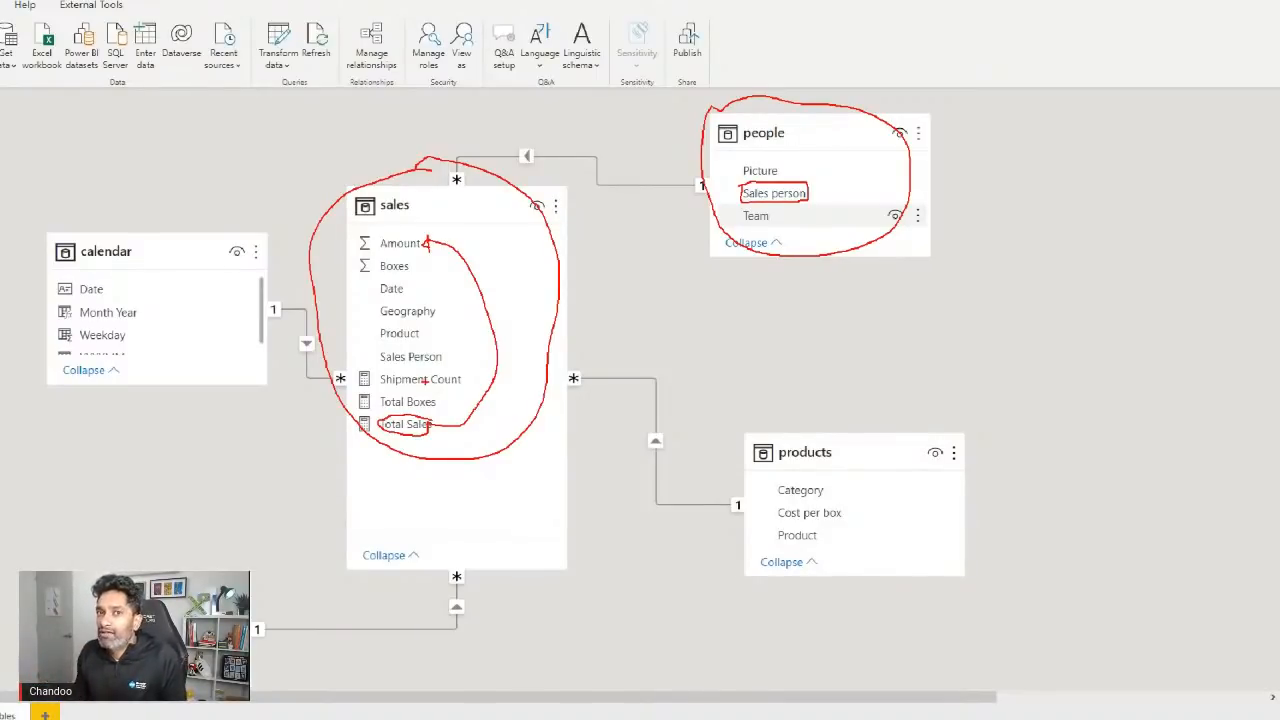
pyautogui.press('Escape')
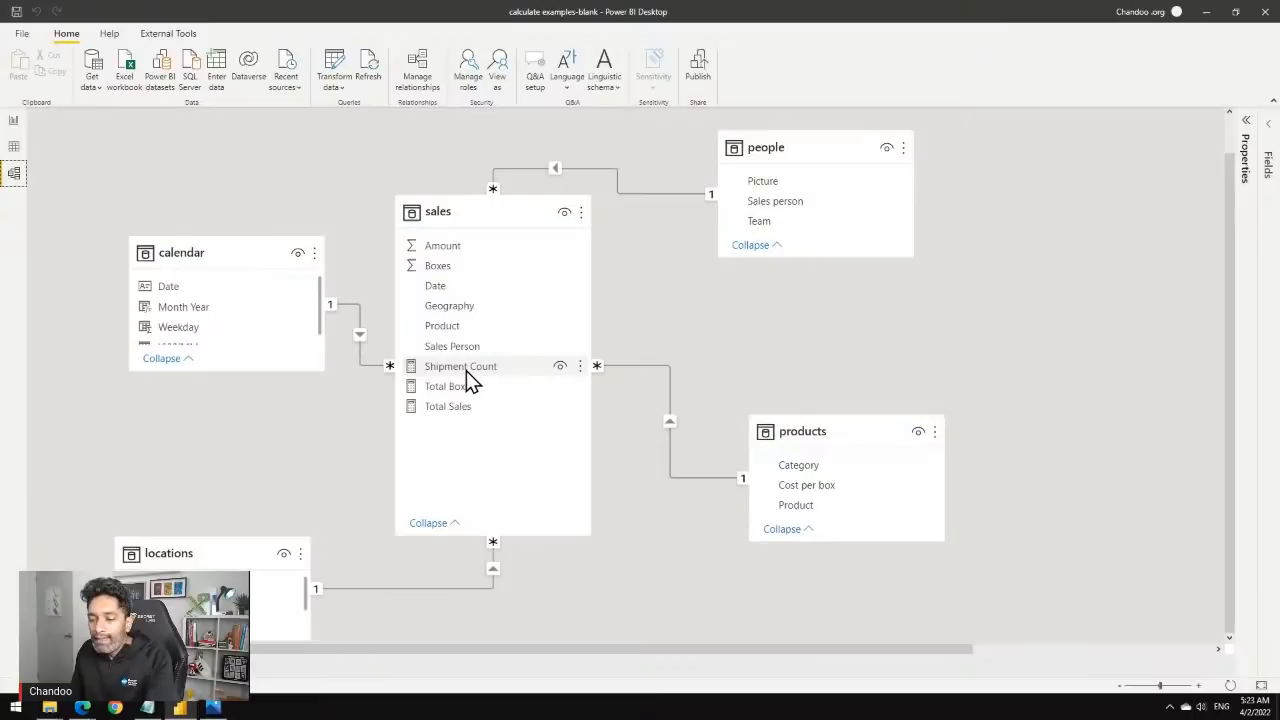
pyautogui.click(14, 122)
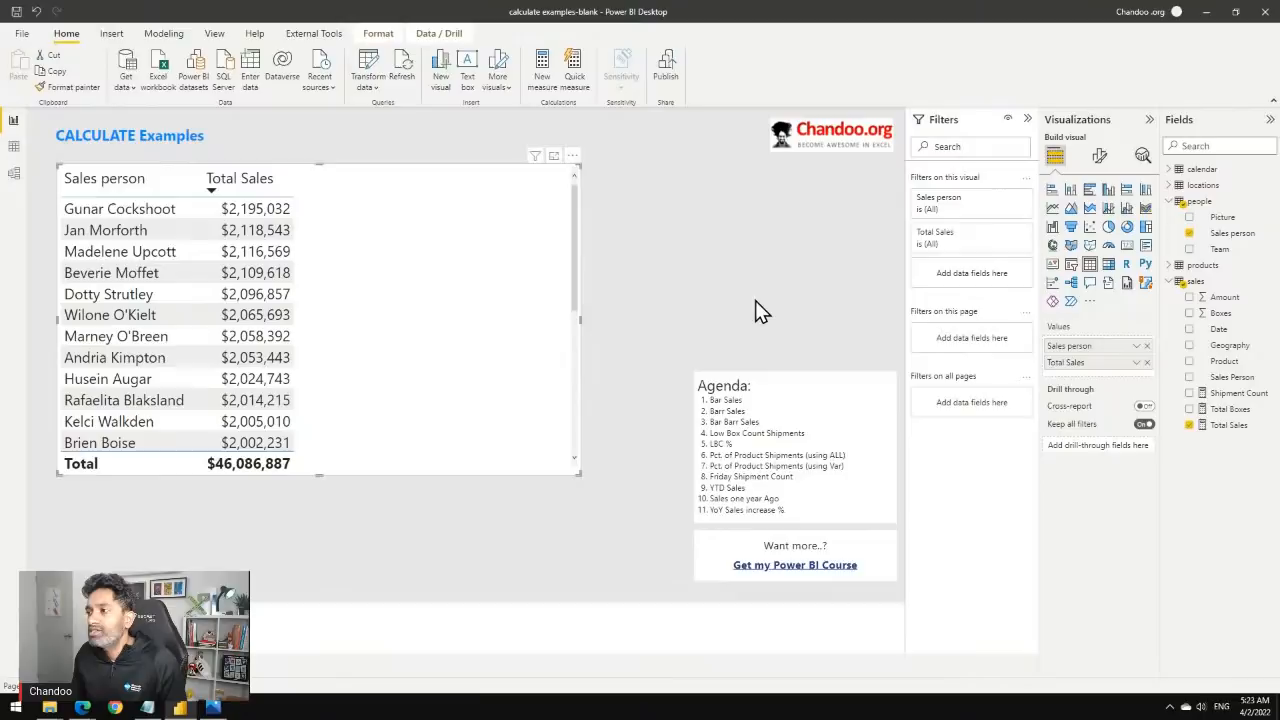
# Add a slicer beside the table and assign it the Category field from the products table.
pyautogui.click(900, 280)
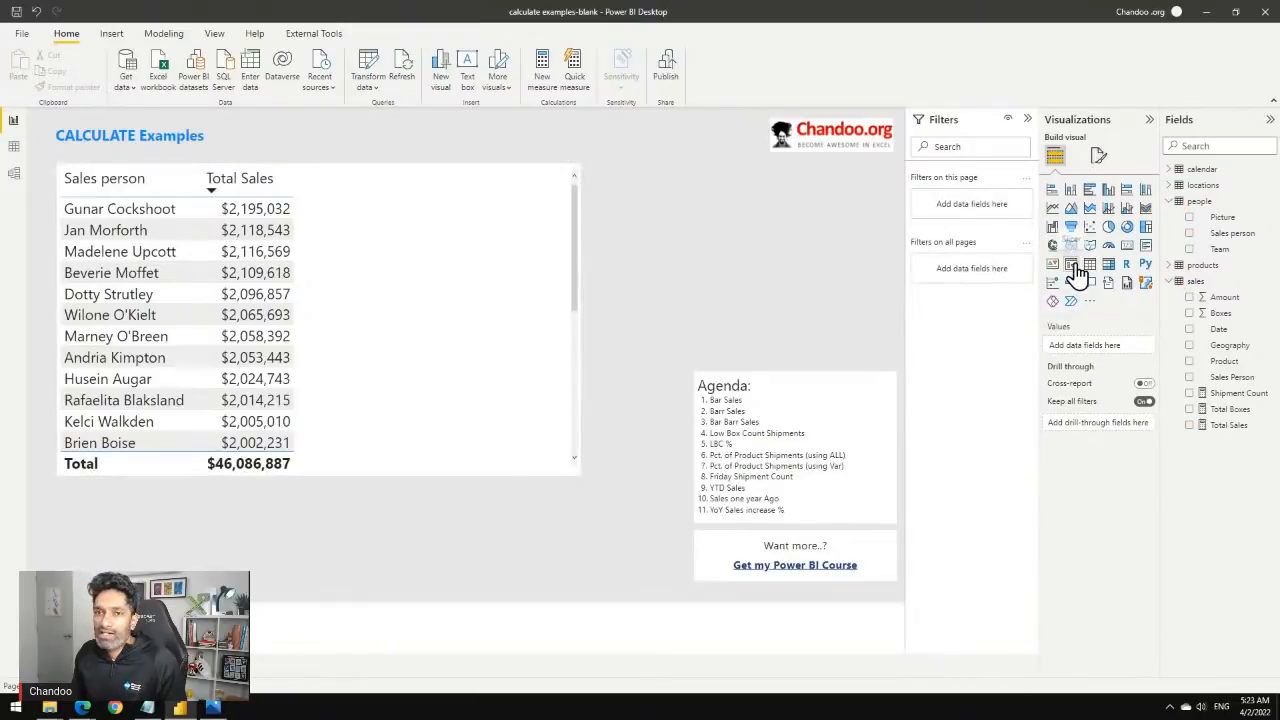
pyautogui.click(1071, 264)
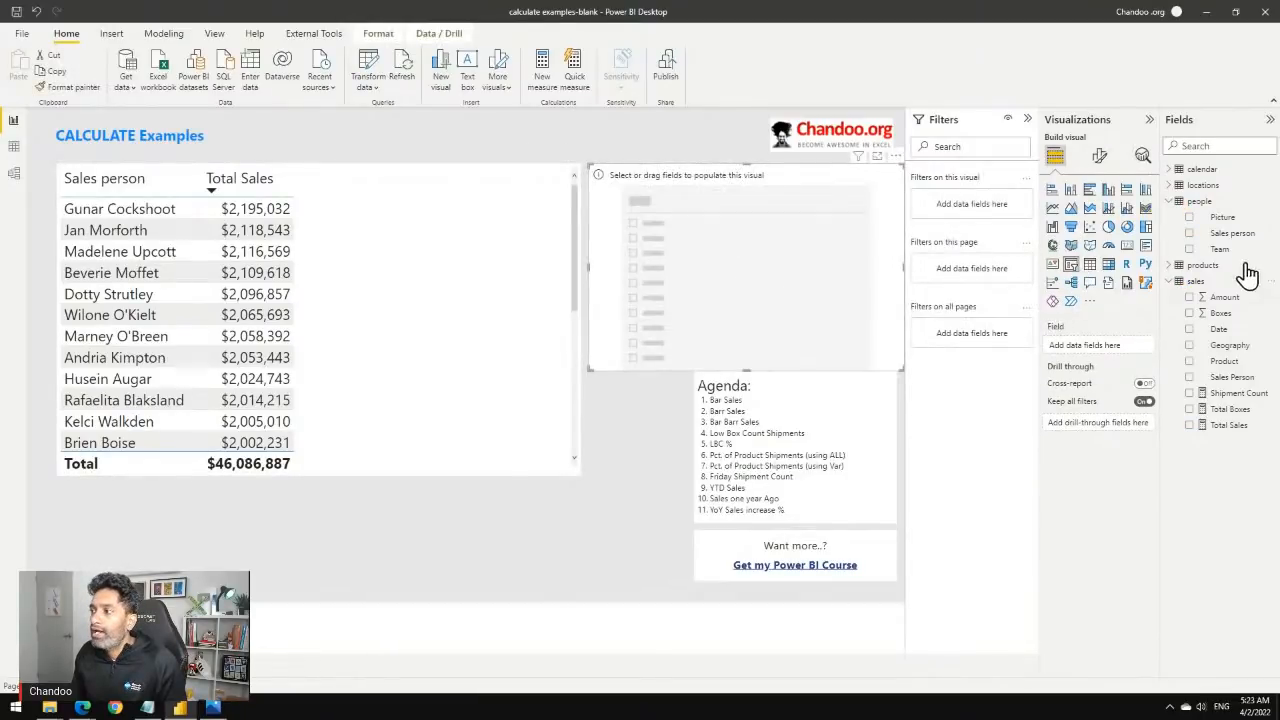
pyautogui.click(1170, 265)
pyautogui.moveTo(1226, 281); pyautogui.dragTo(1107, 355)
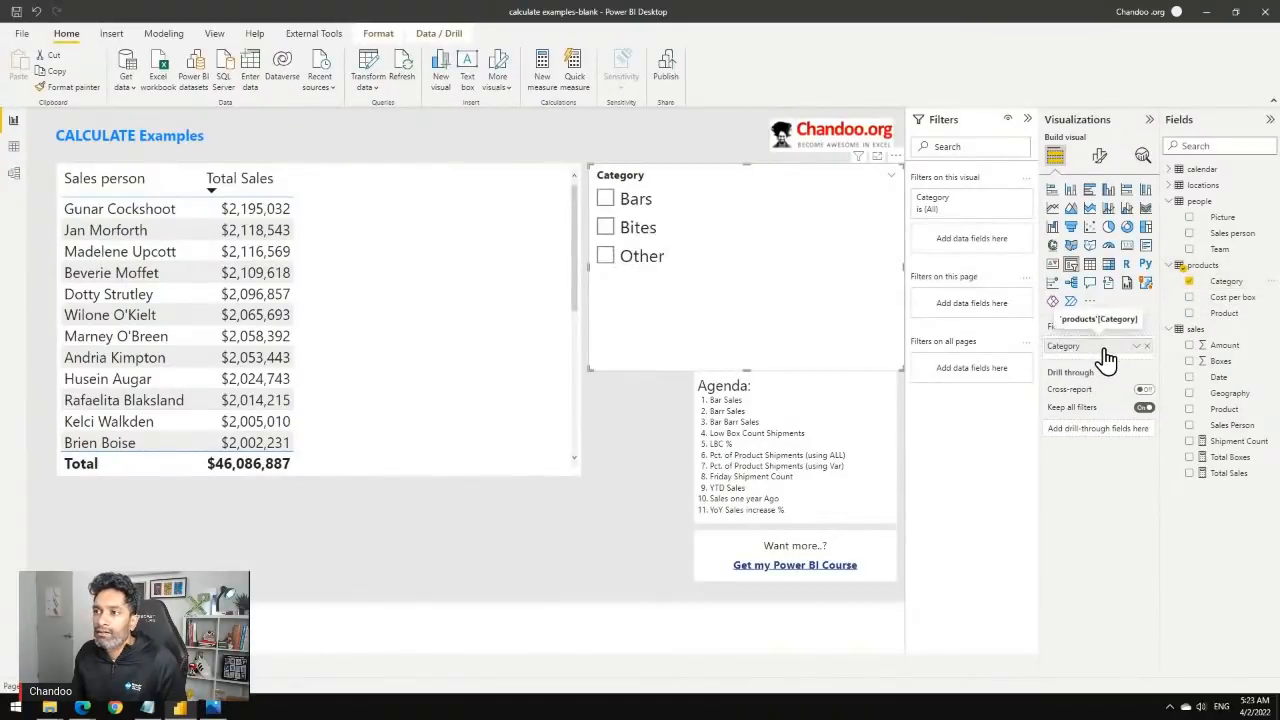
# Filter the report to the Bars category, clear the selection and delete the slicer.
pyautogui.click(609, 203)
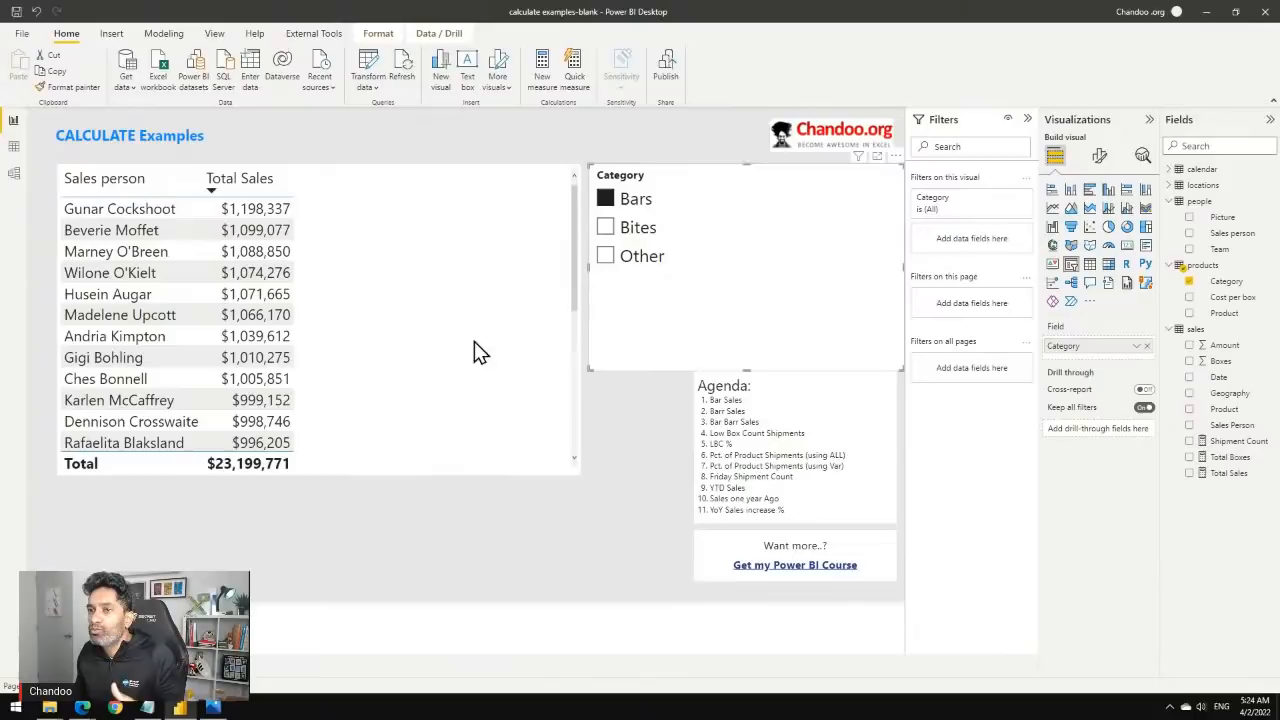
pyautogui.click(876, 178)
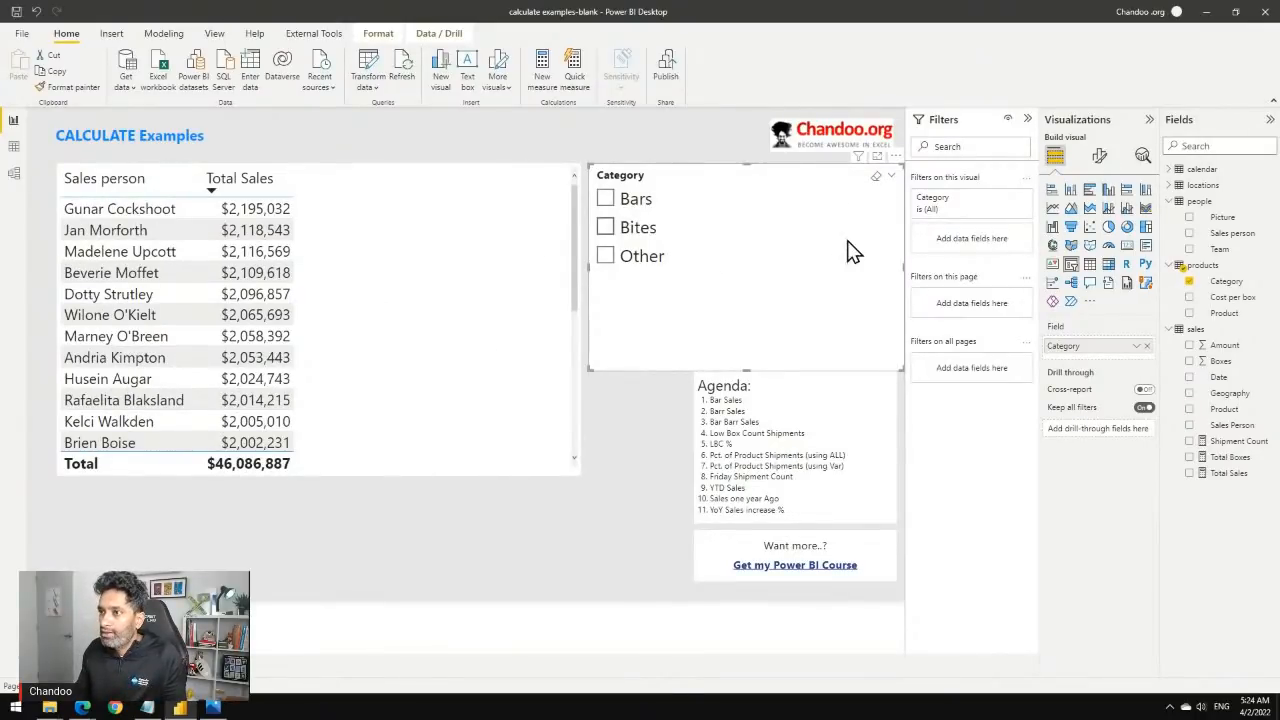
pyautogui.press('Delete')
# Create a new measure in the sales table and name it Bar Sales.
pyautogui.click(426, 292)
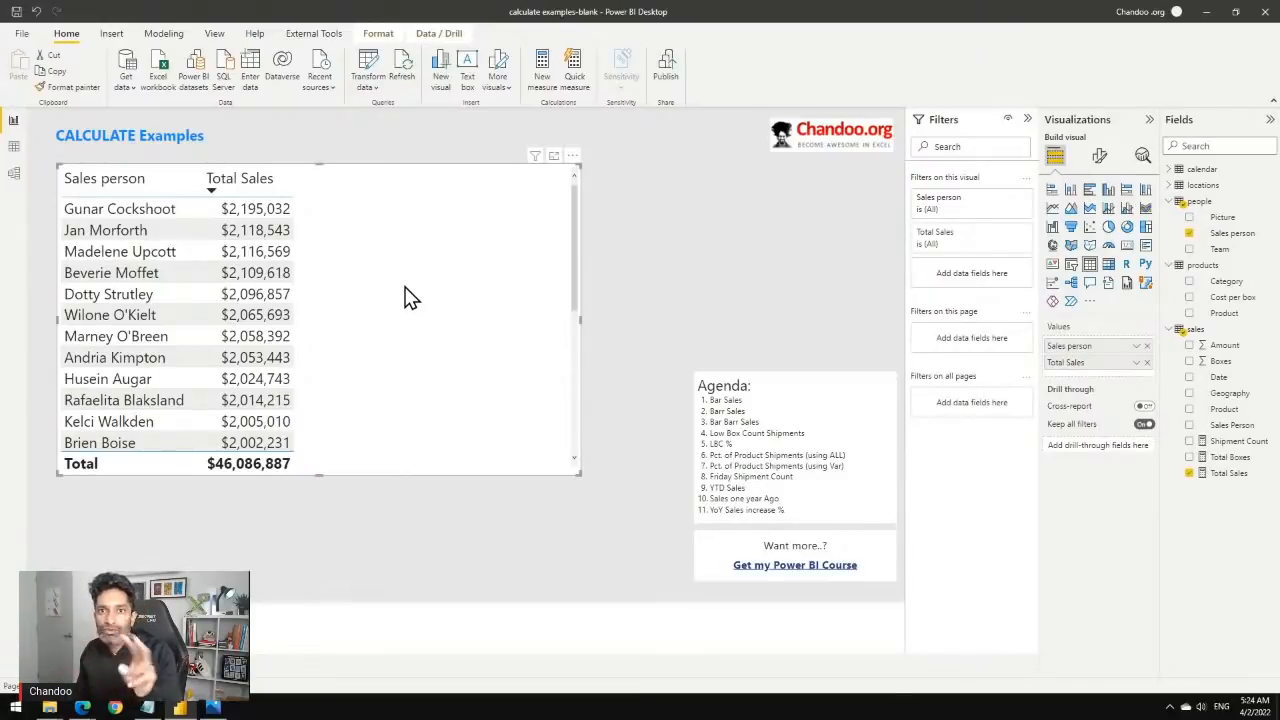
pyautogui.rightClick(1191, 334)
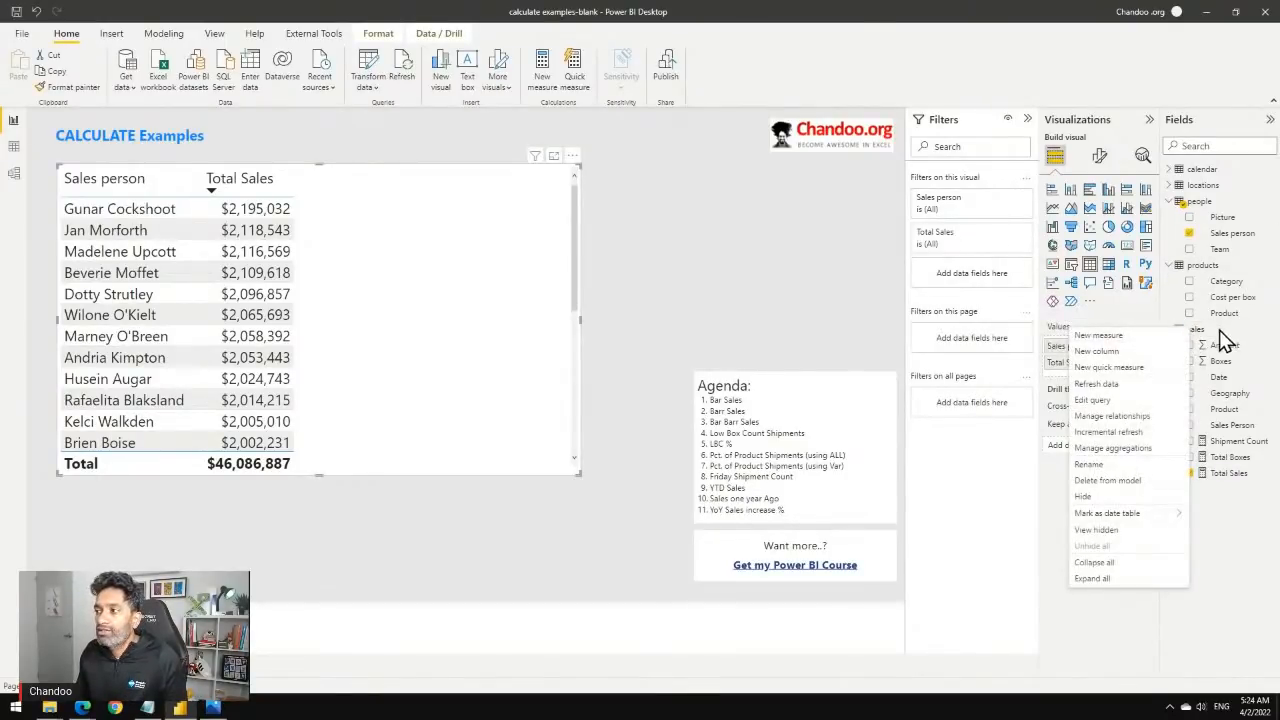
pyautogui.click(1110, 335)
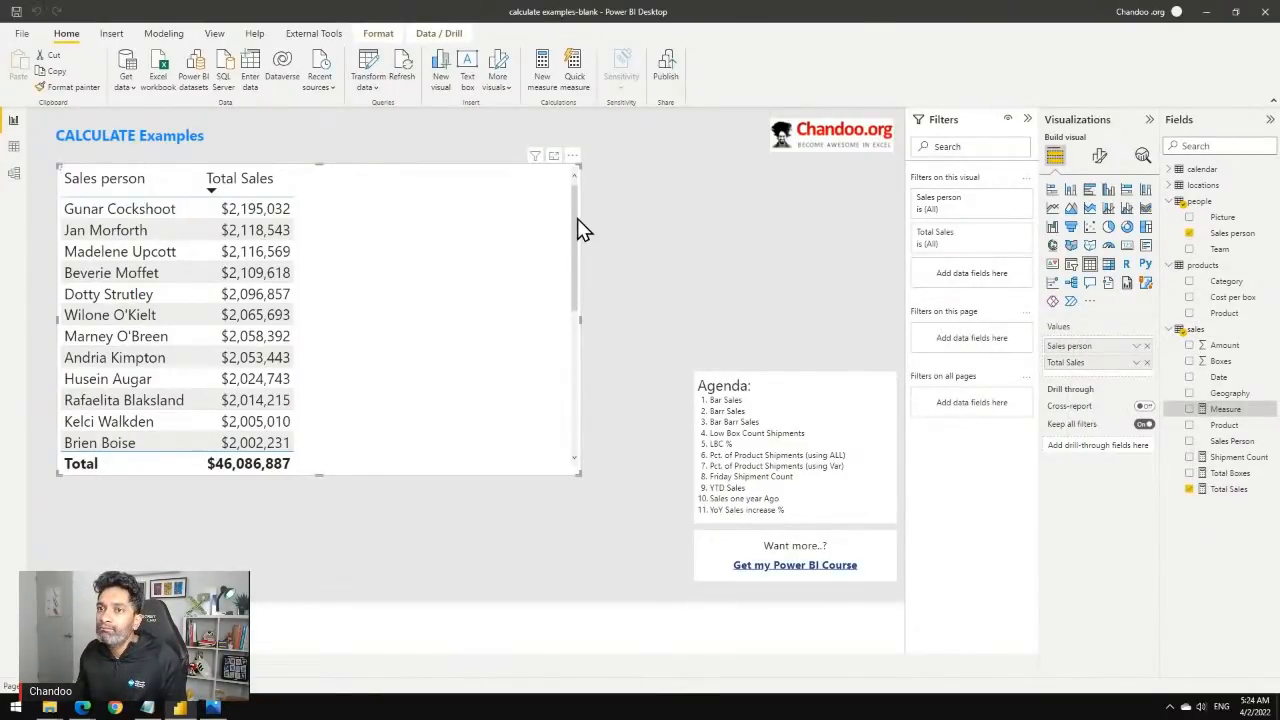
pyautogui.write('B')
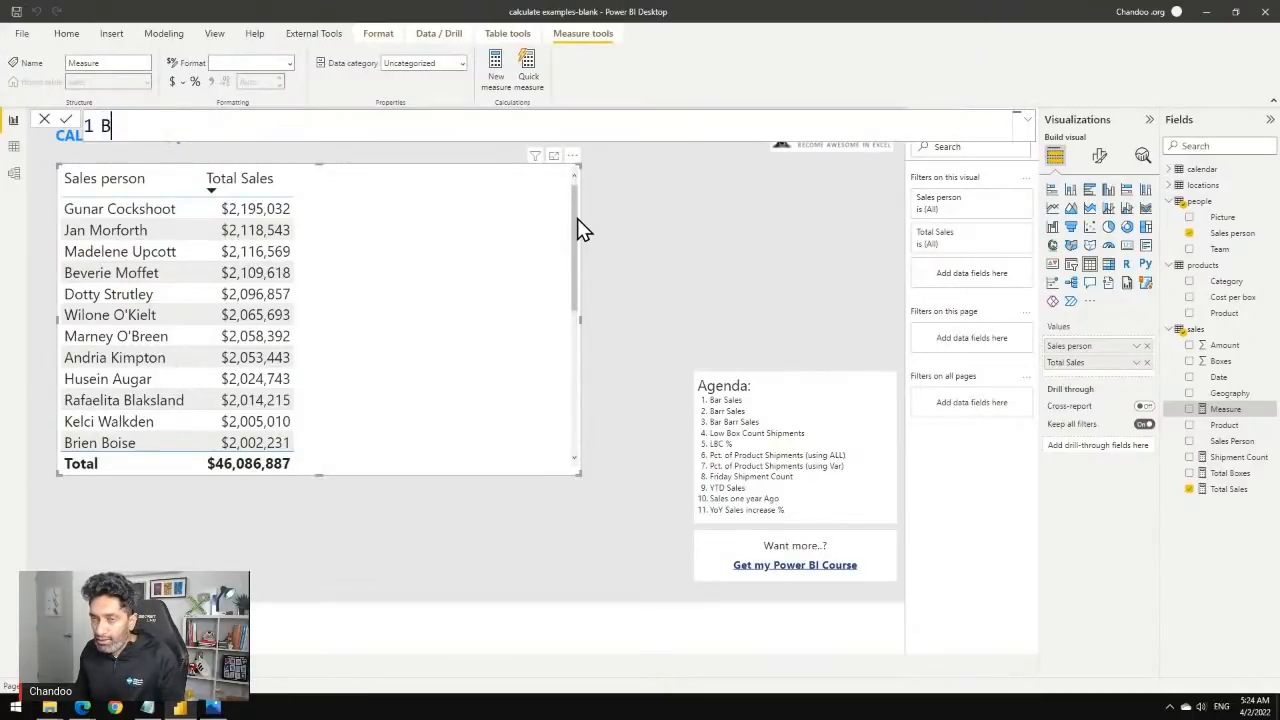
pyautogui.write('ar Sales =')
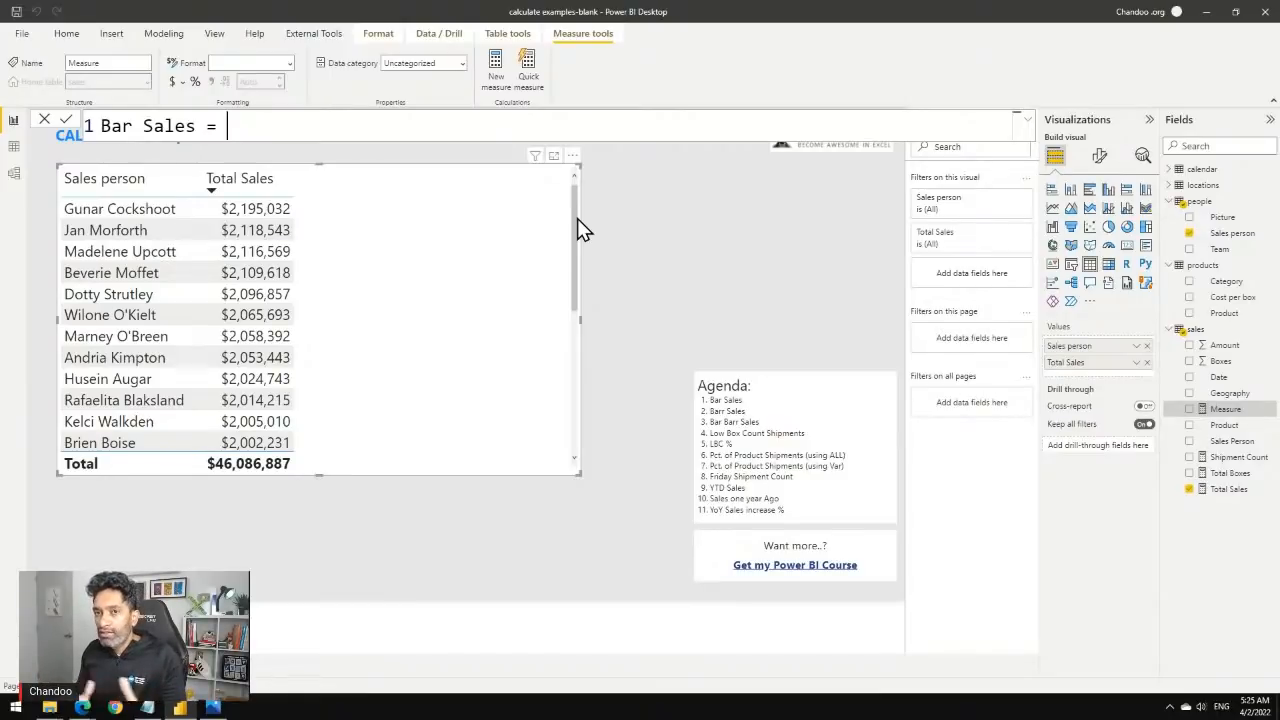
# Start the Bar Sales formula with CALCULATE and use the Total Sales measure as its expression.
pyautogui.write('calc')
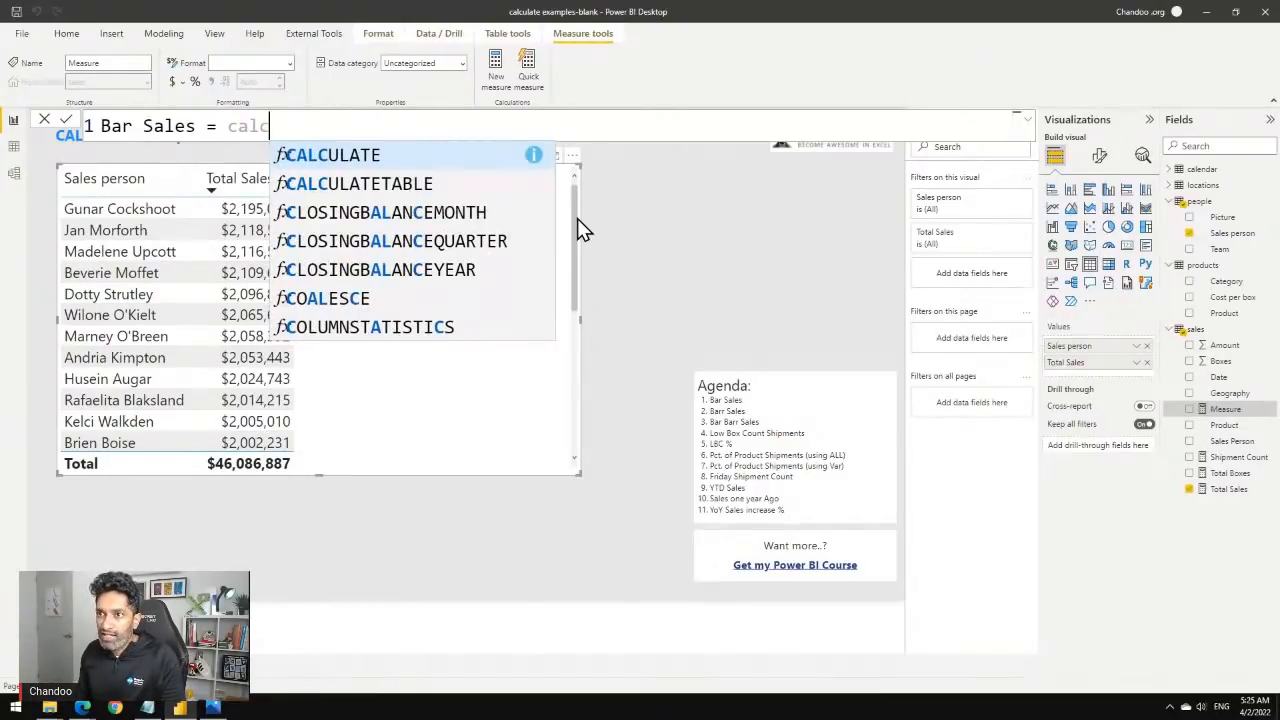
pyautogui.press('Tab')
pyautogui.write('[')
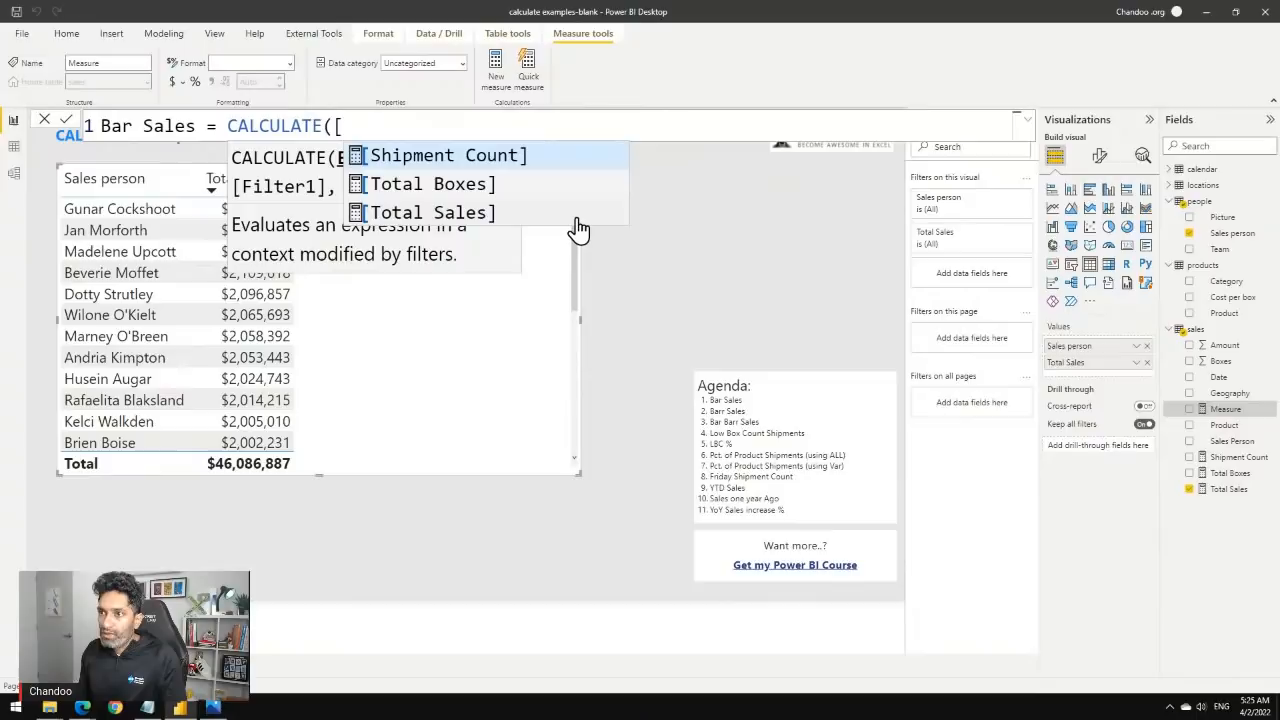
pyautogui.press('Down')
pyautogui.press('Down')
pyautogui.press('Tab')
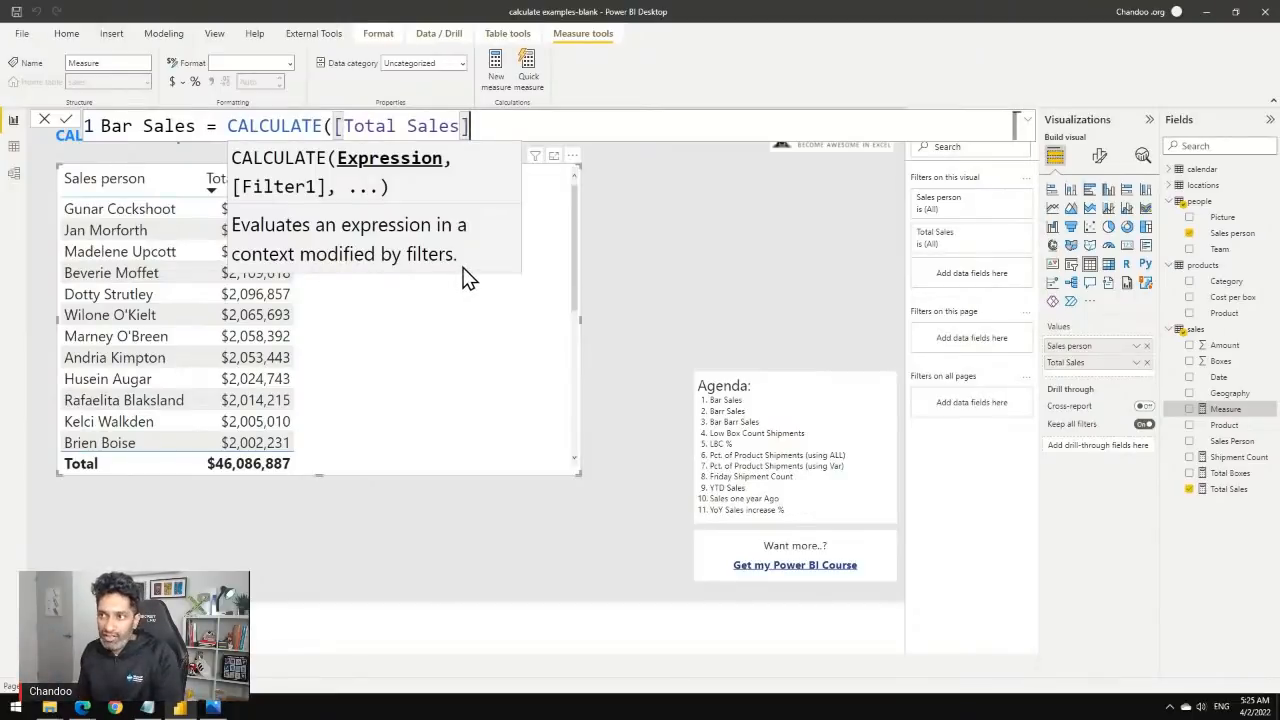
# Complete the Bar Sales formula with the filter products[Category]="Bars" and commit the measure.
pyautogui.write(', ')
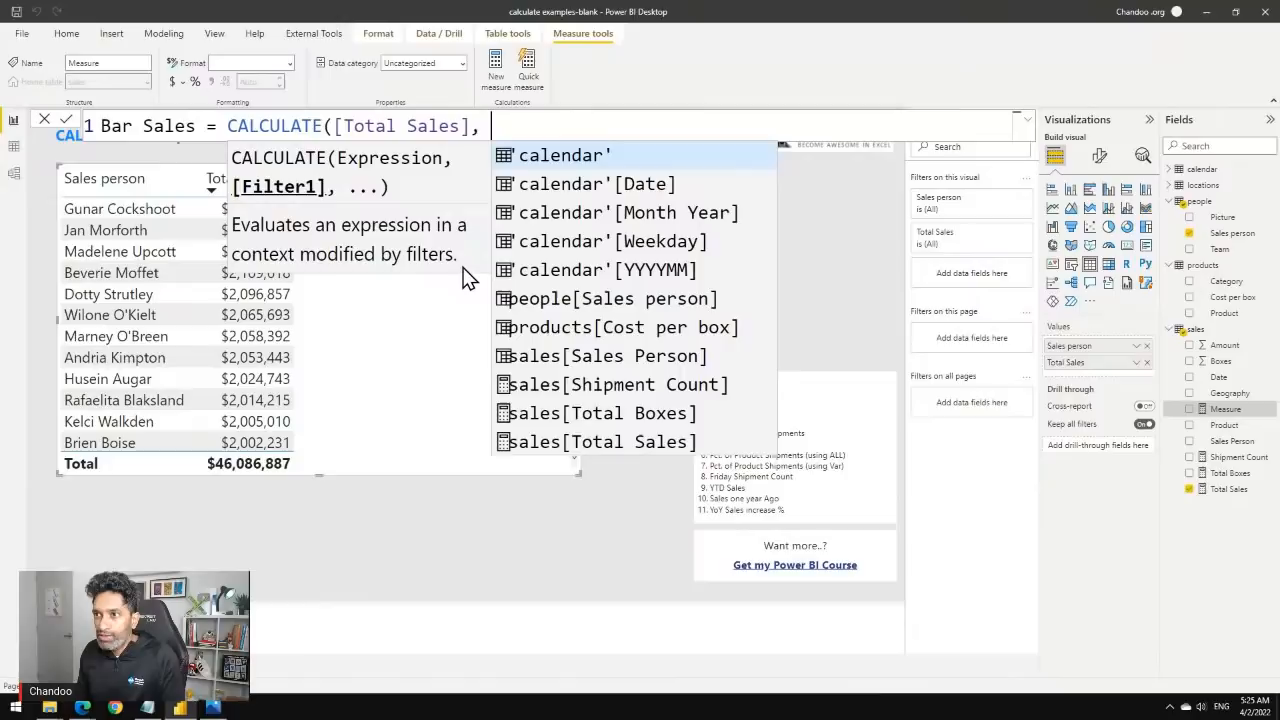
pyautogui.write('catr')
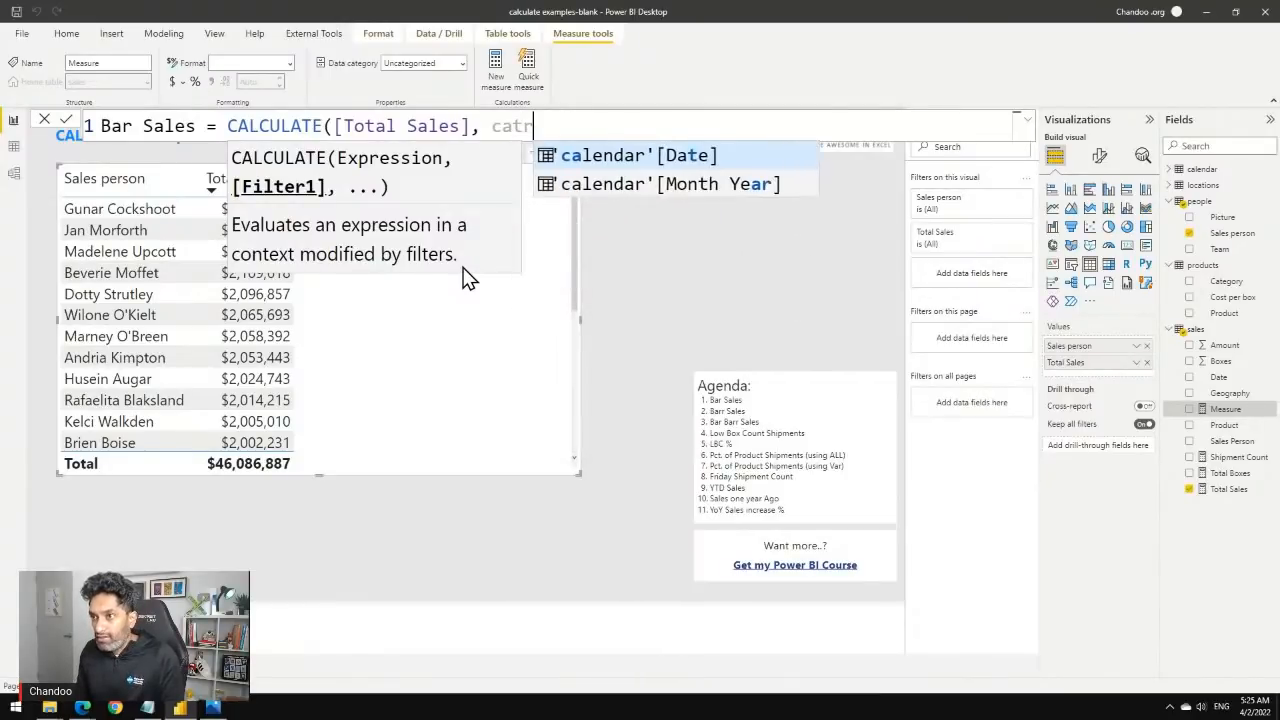
pyautogui.write('e')
pyautogui.press('BackSpace')
pyautogui.press('BackSpace')
pyautogui.write('e')
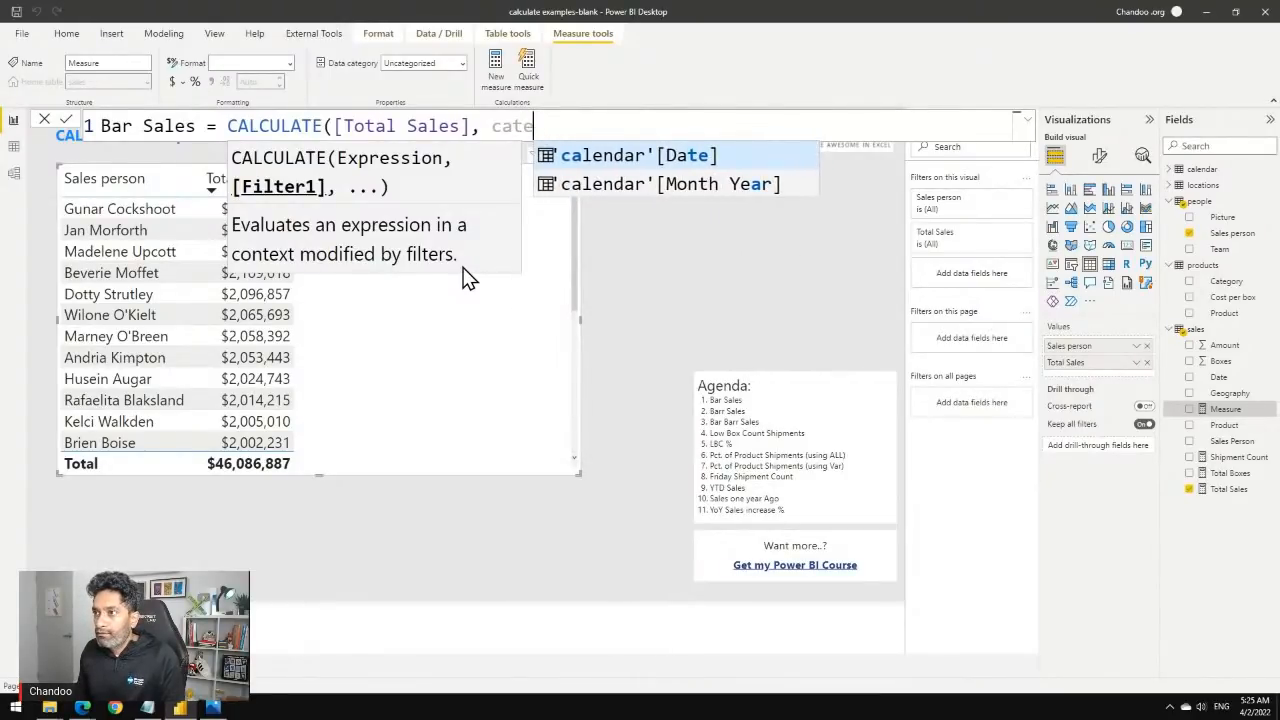
pyautogui.write('gor')
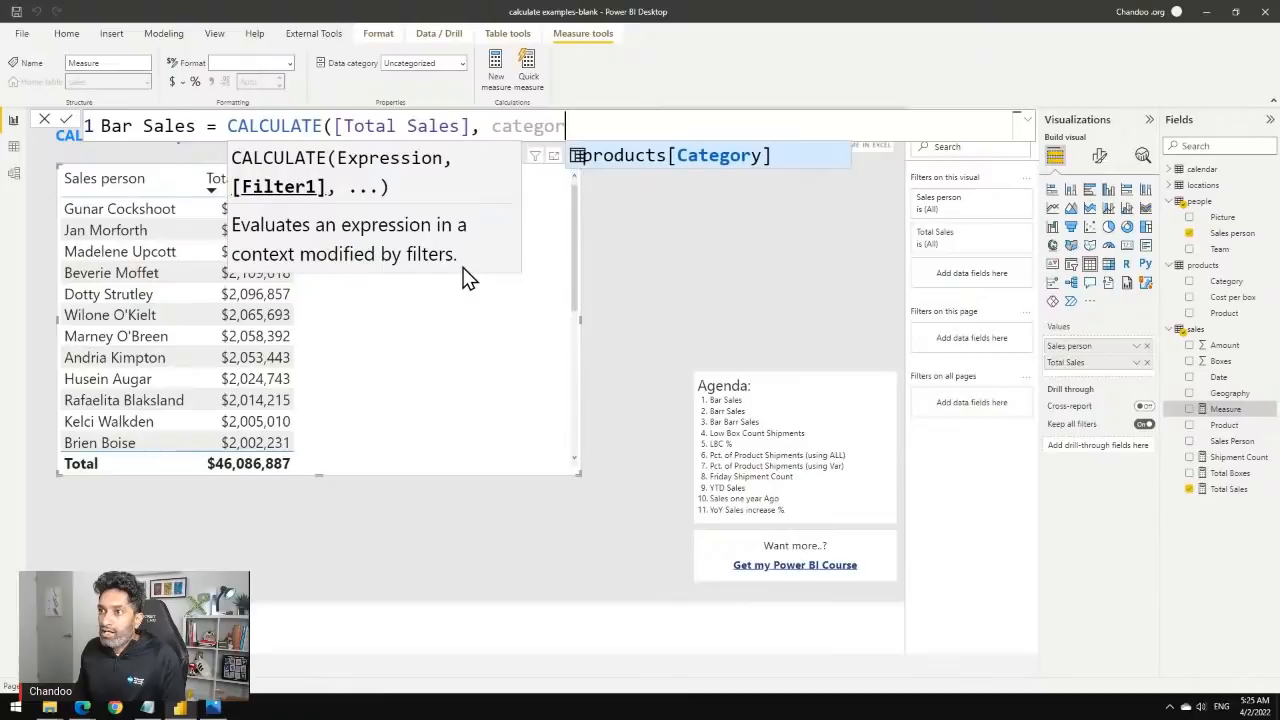
pyautogui.press('Tab')
pyautogui.write('="')
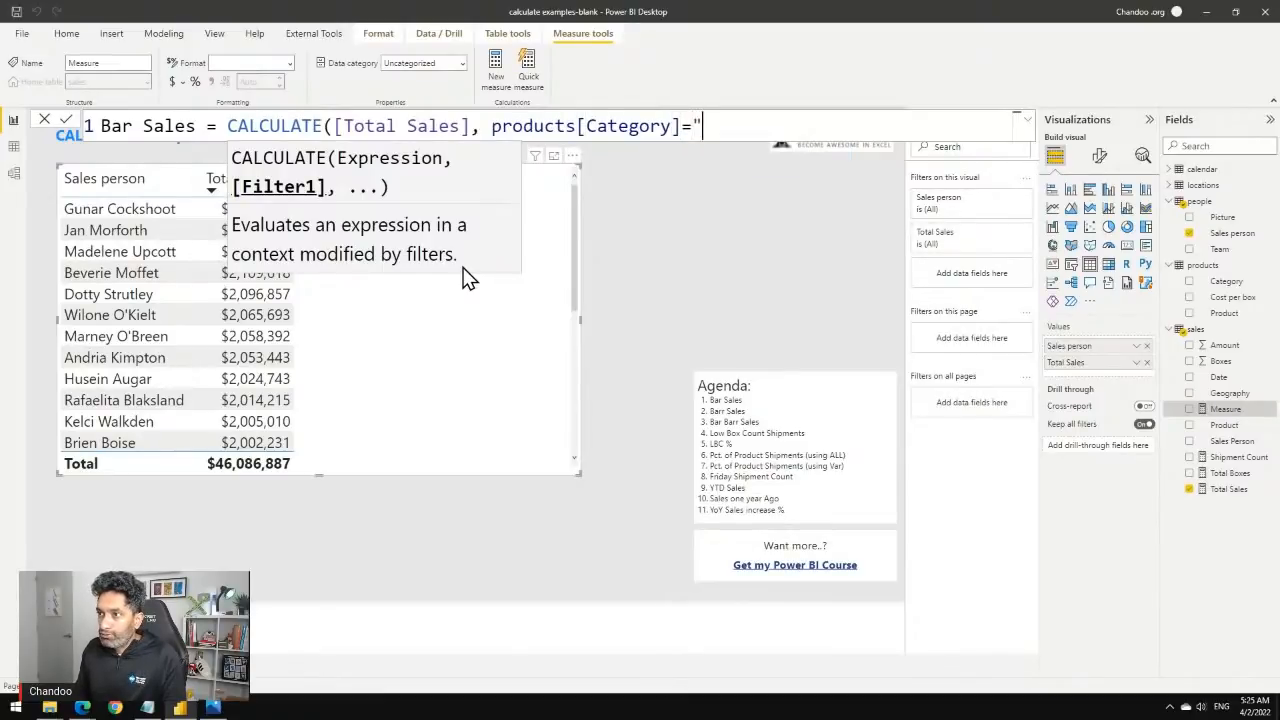
pyautogui.write('Bars')
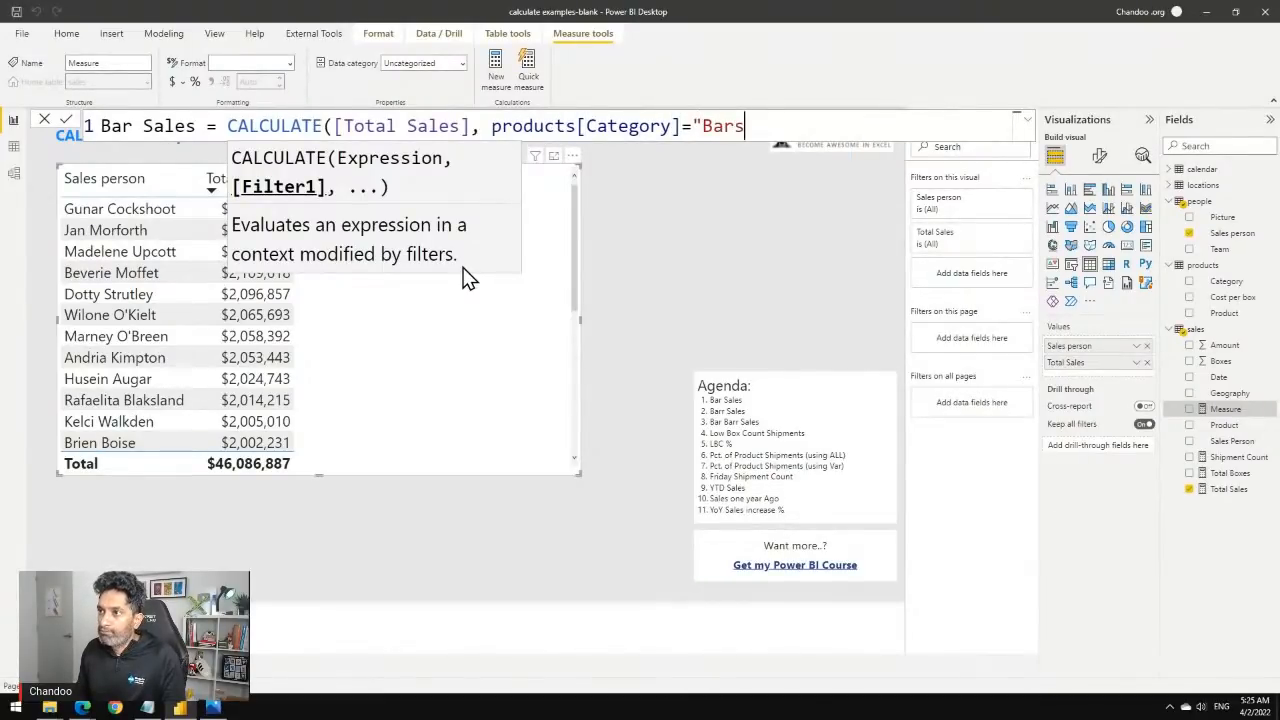
pyautogui.write('")')
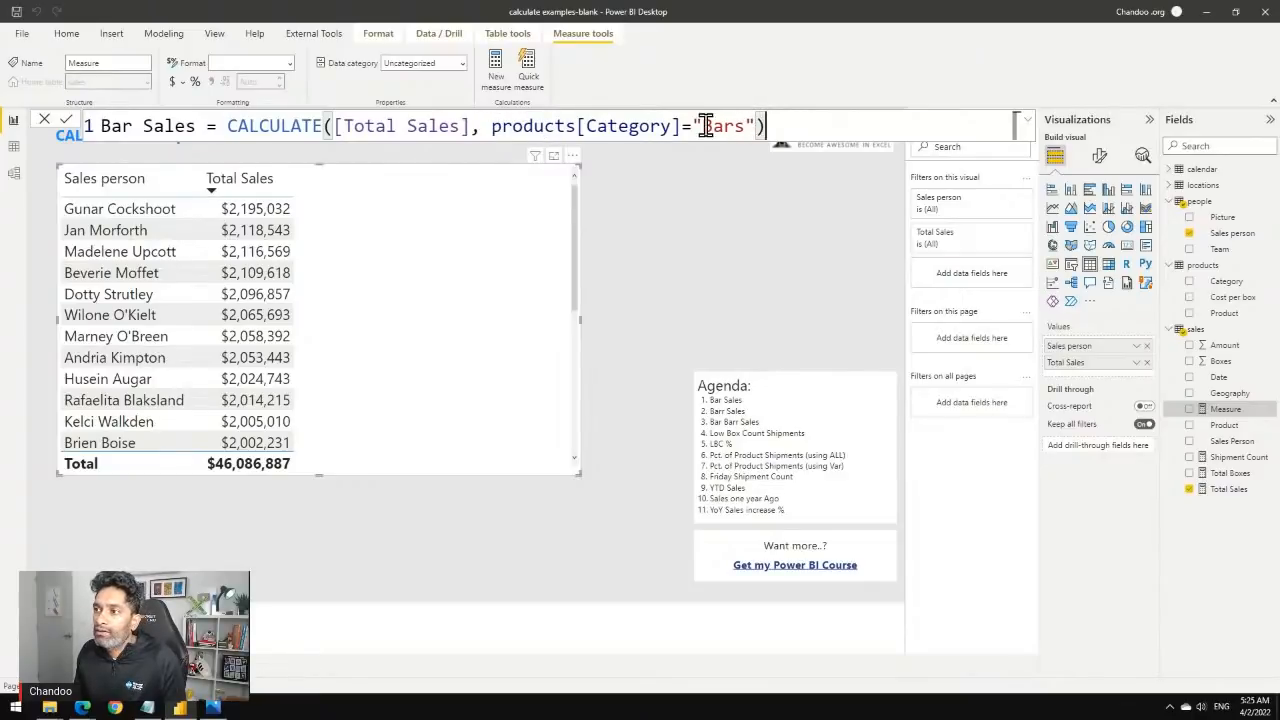
pyautogui.moveTo(706, 126); pyautogui.dragTo(748, 126)
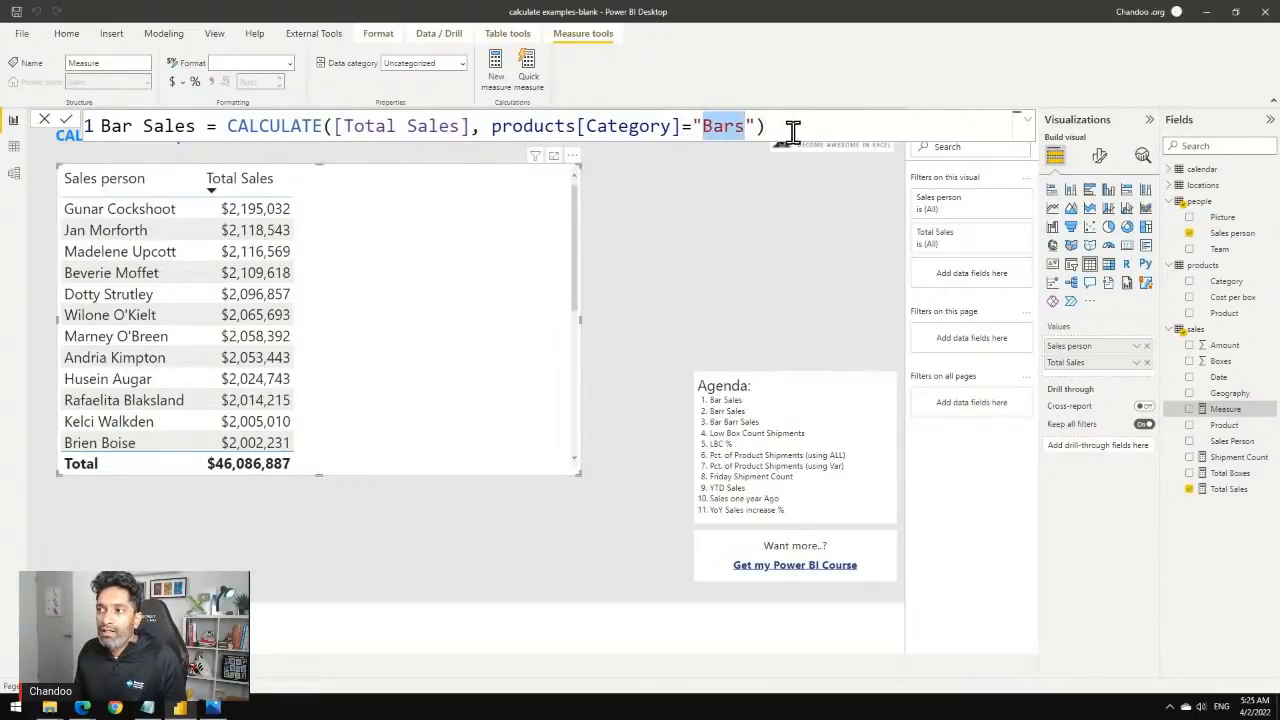
pyautogui.click(792, 133)
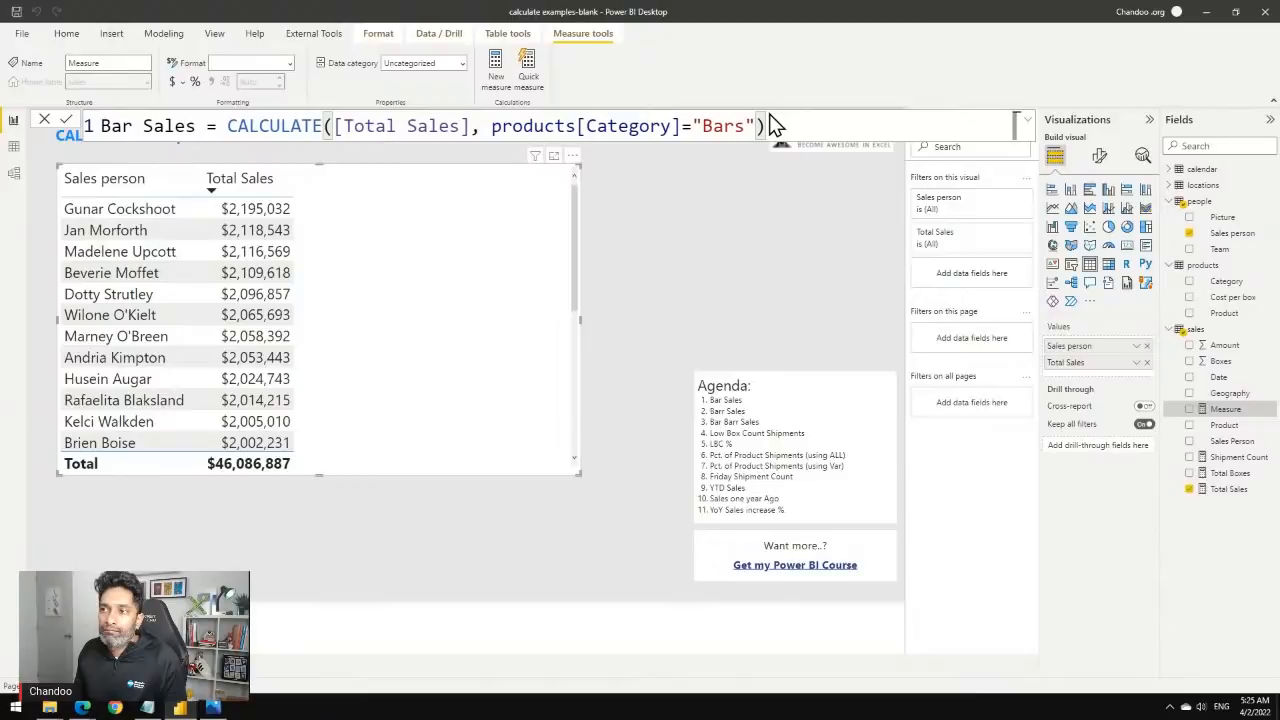
pyautogui.press('Return')
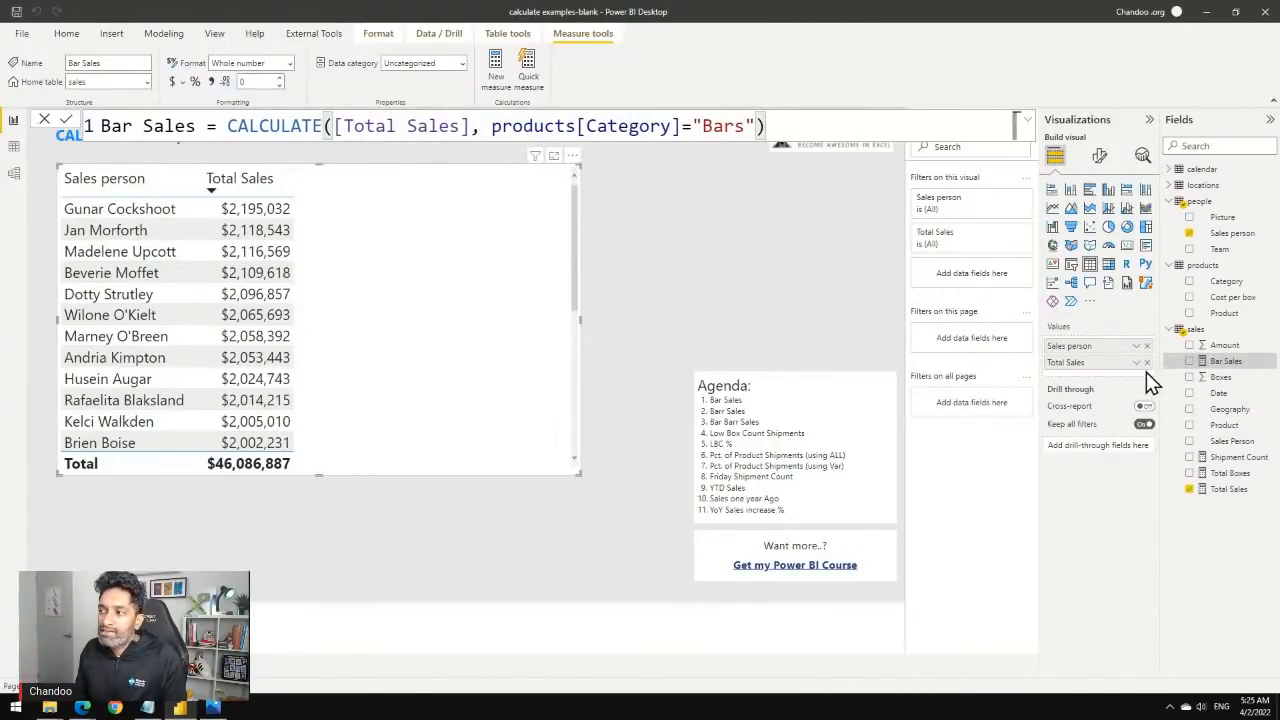
# Add the Bar Sales measure to the salesperson table and format it as currency.
pyautogui.click(1188, 362)
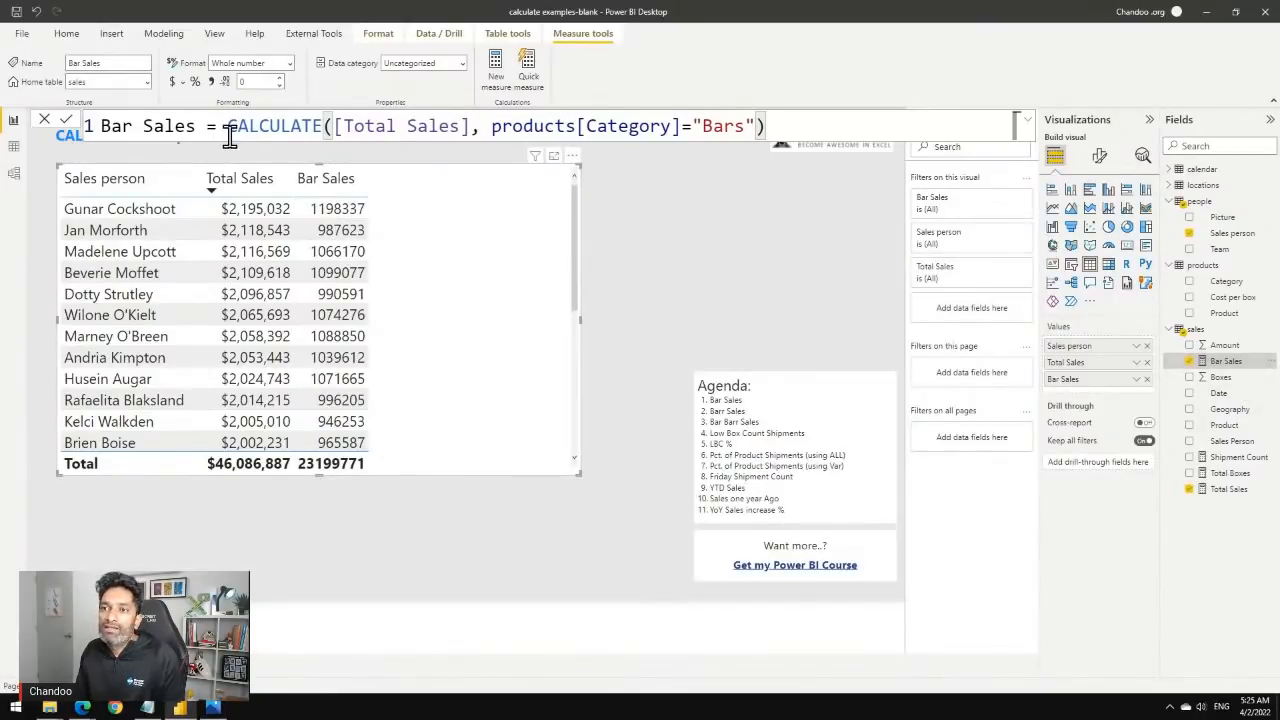
pyautogui.click(172, 82)
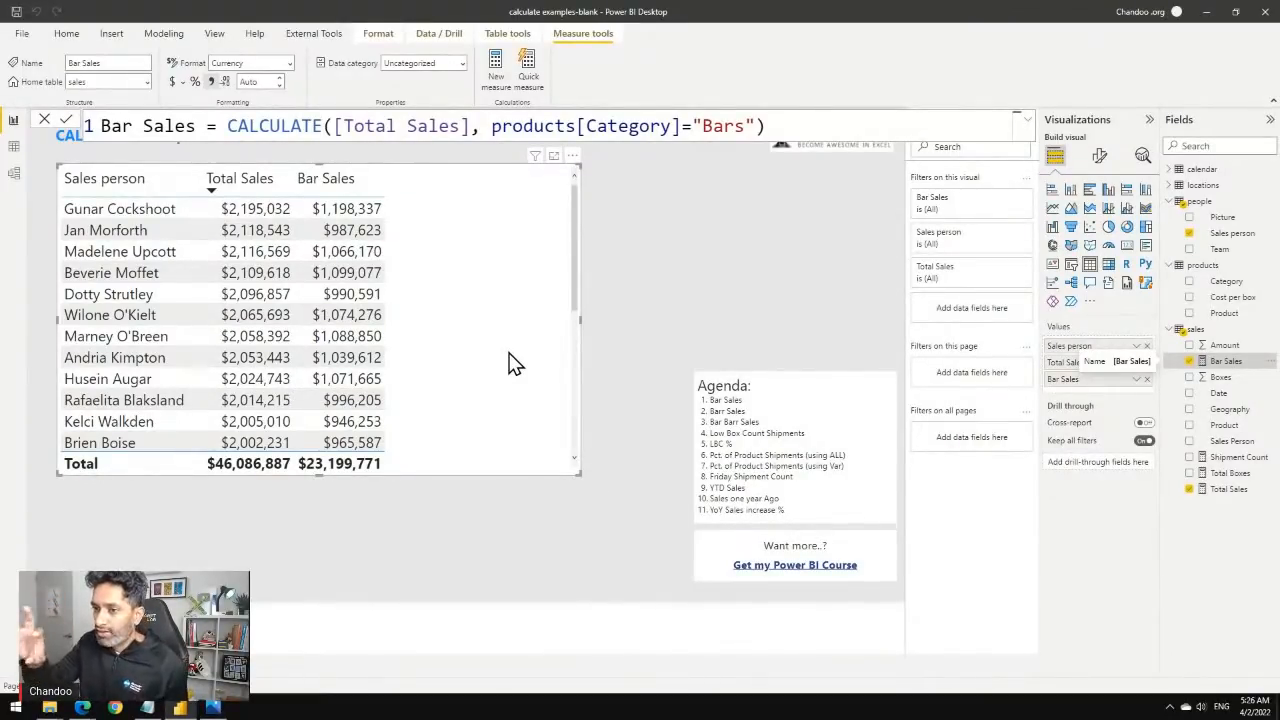
pyautogui.scroll(-2, 470, 338)
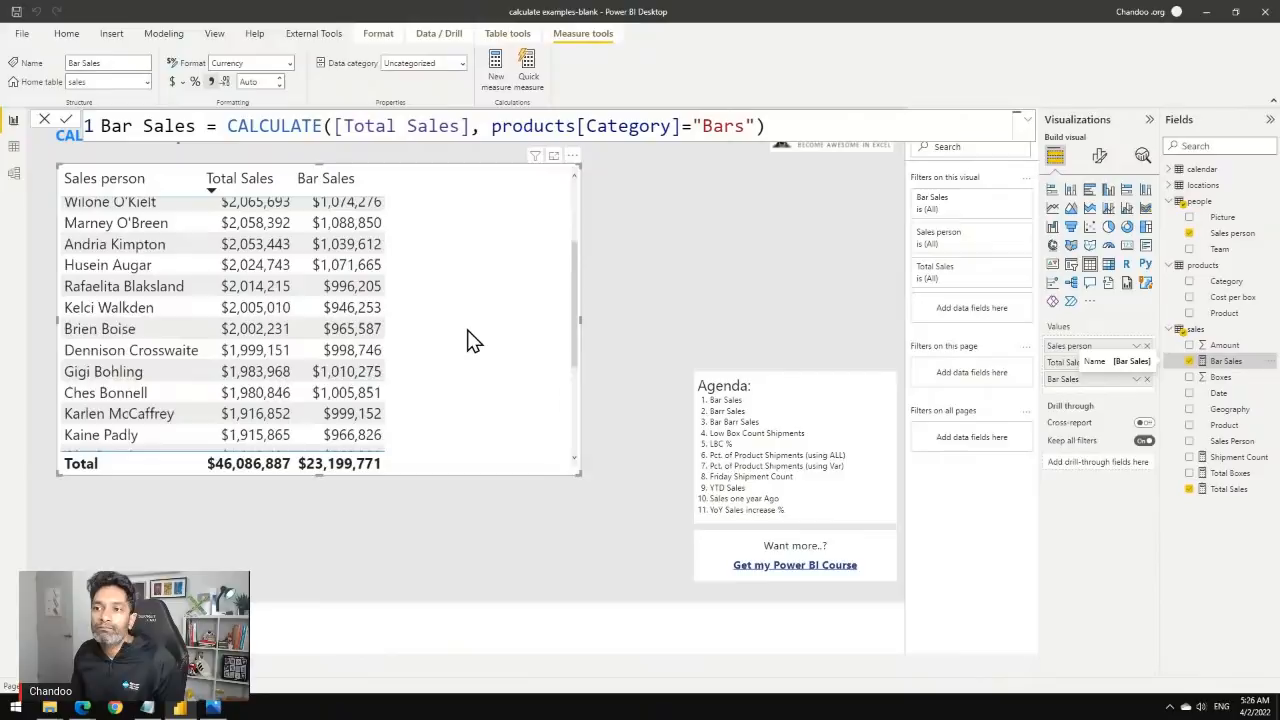
pyautogui.scroll(2, 467, 333)
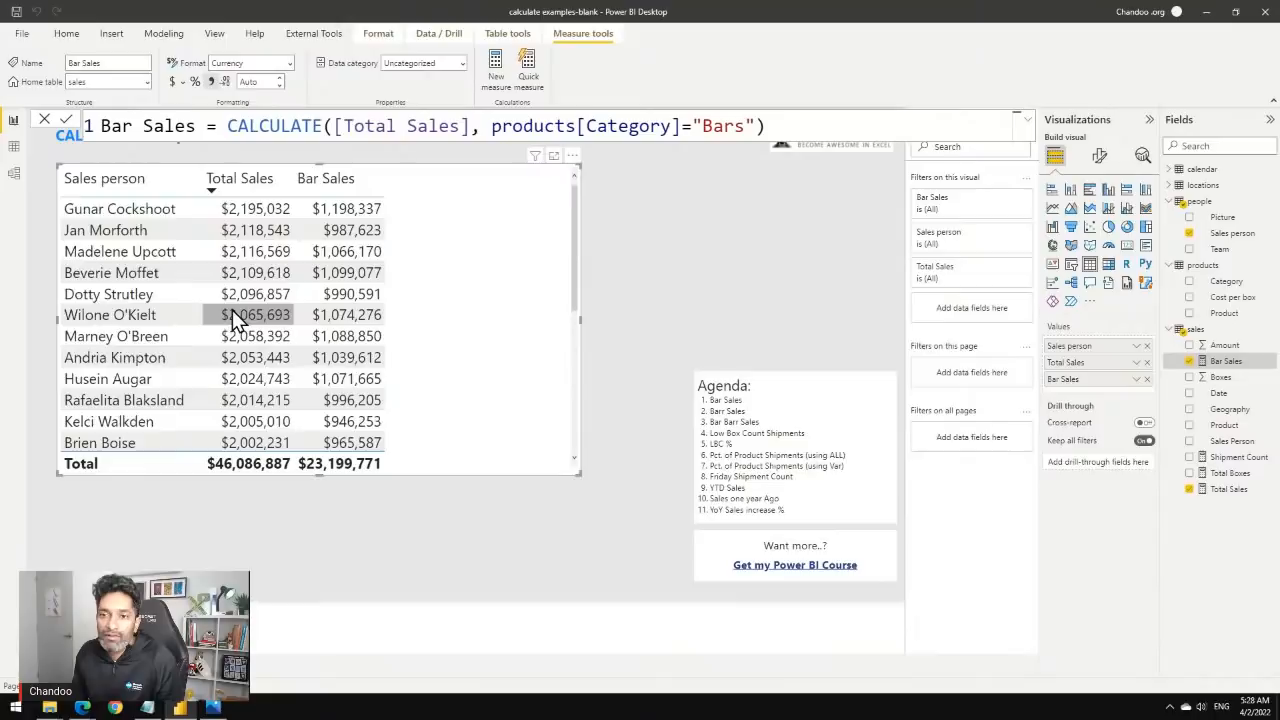
# Find the salesperson with total sales of $1,896,839 in the table and highlight that row.
pyautogui.scroll(-1, 232, 318)
pyautogui.scroll(-2, 232, 312)
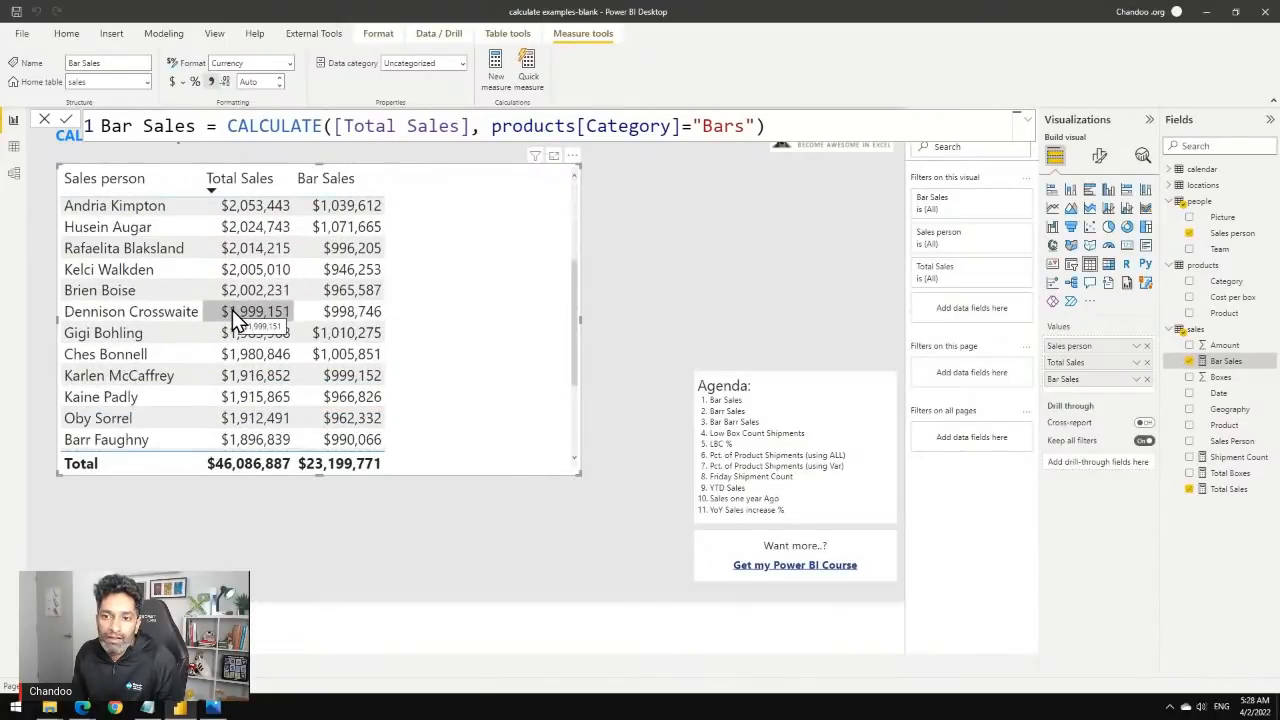
pyautogui.scroll(-1, 232, 312)
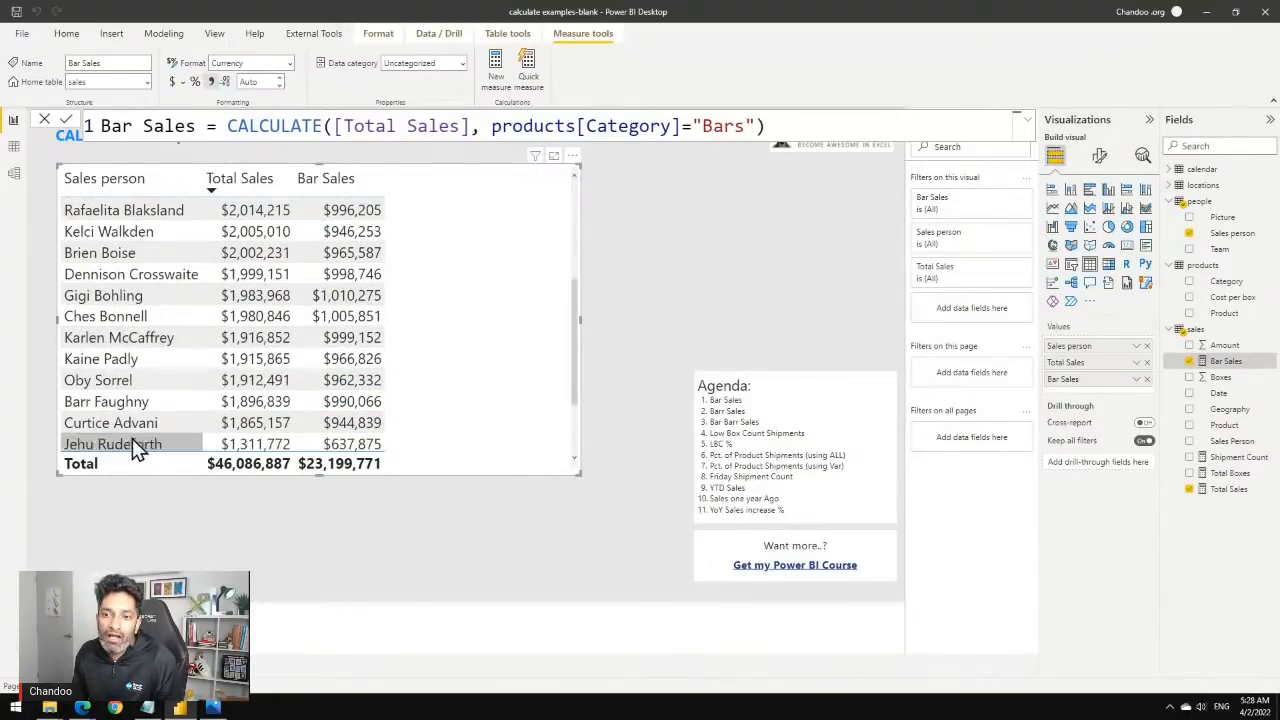
pyautogui.scroll(-1, 151, 374)
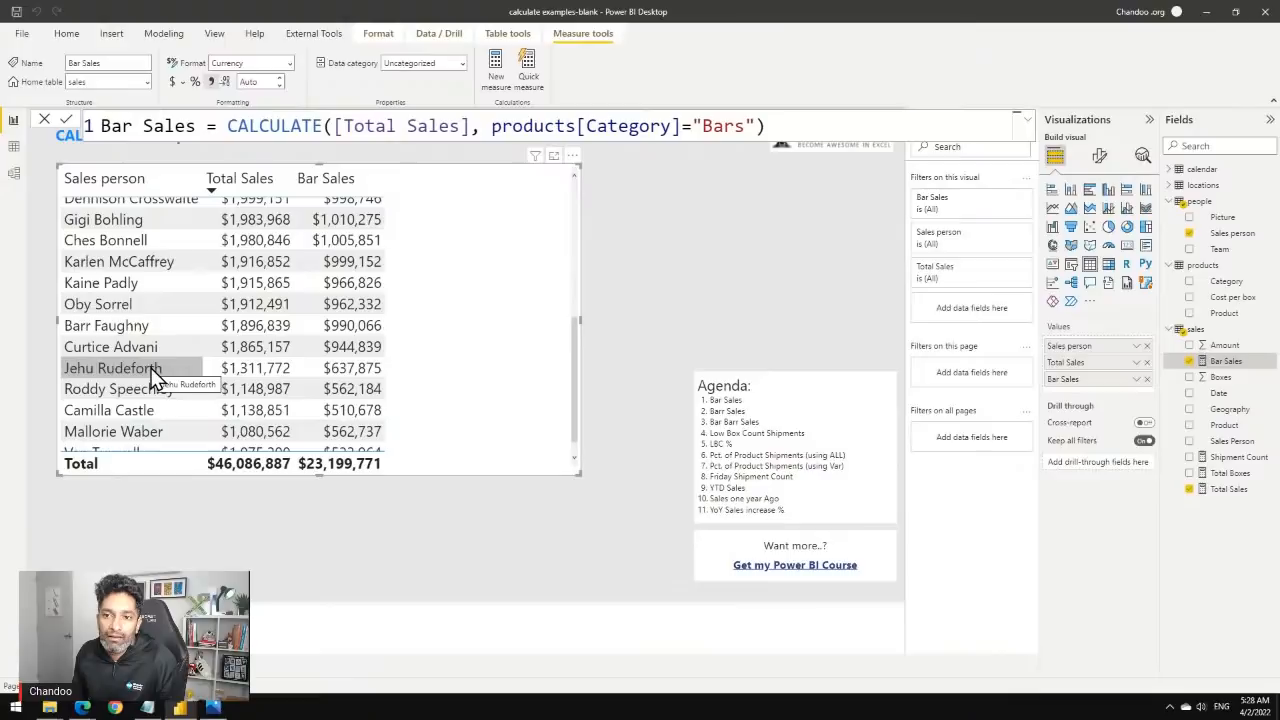
pyautogui.click(225, 333)
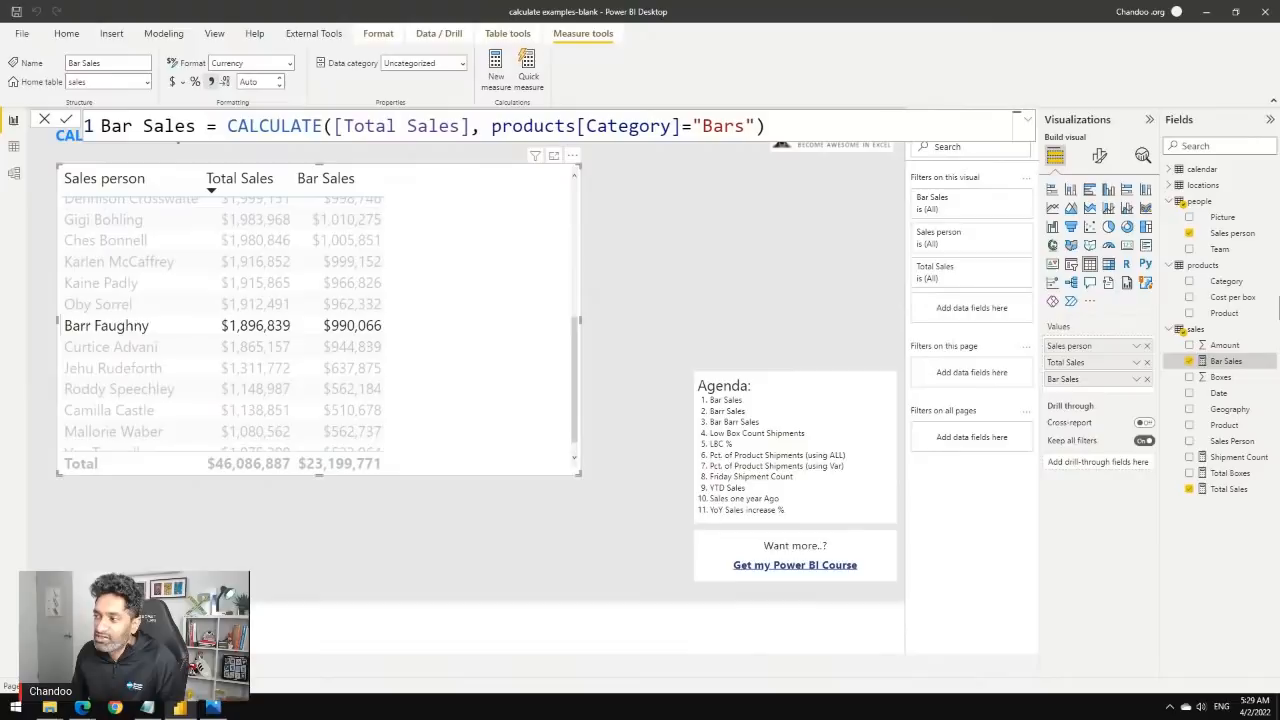
# Create another measure in the sales table and name it Barr Sales.
pyautogui.rightClick(1184, 330)
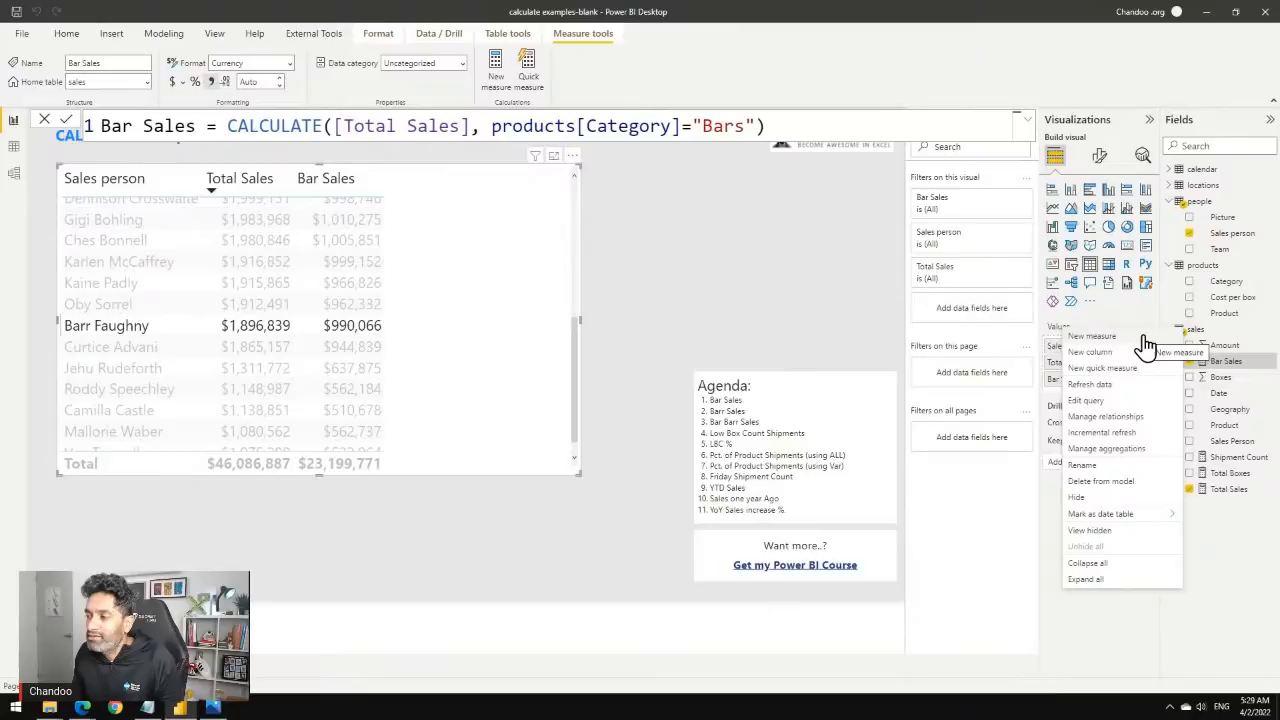
pyautogui.click(1145, 337)
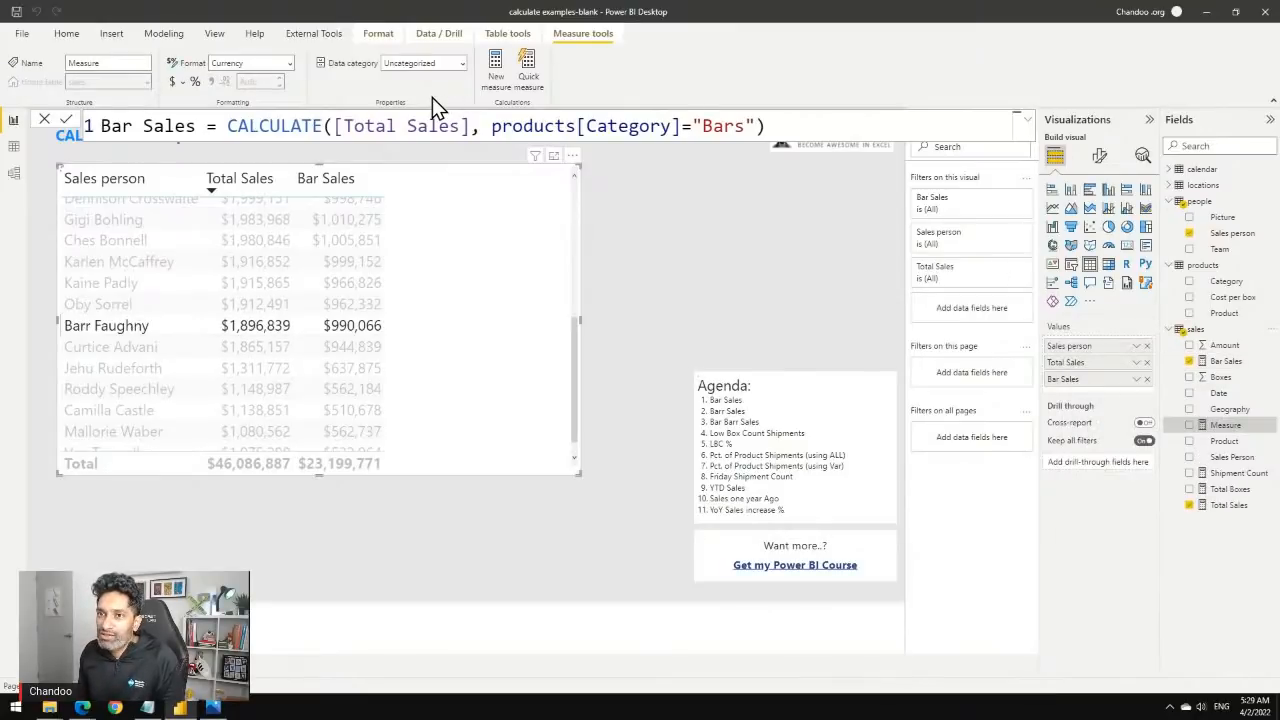
pyautogui.write('Barr Sales =')
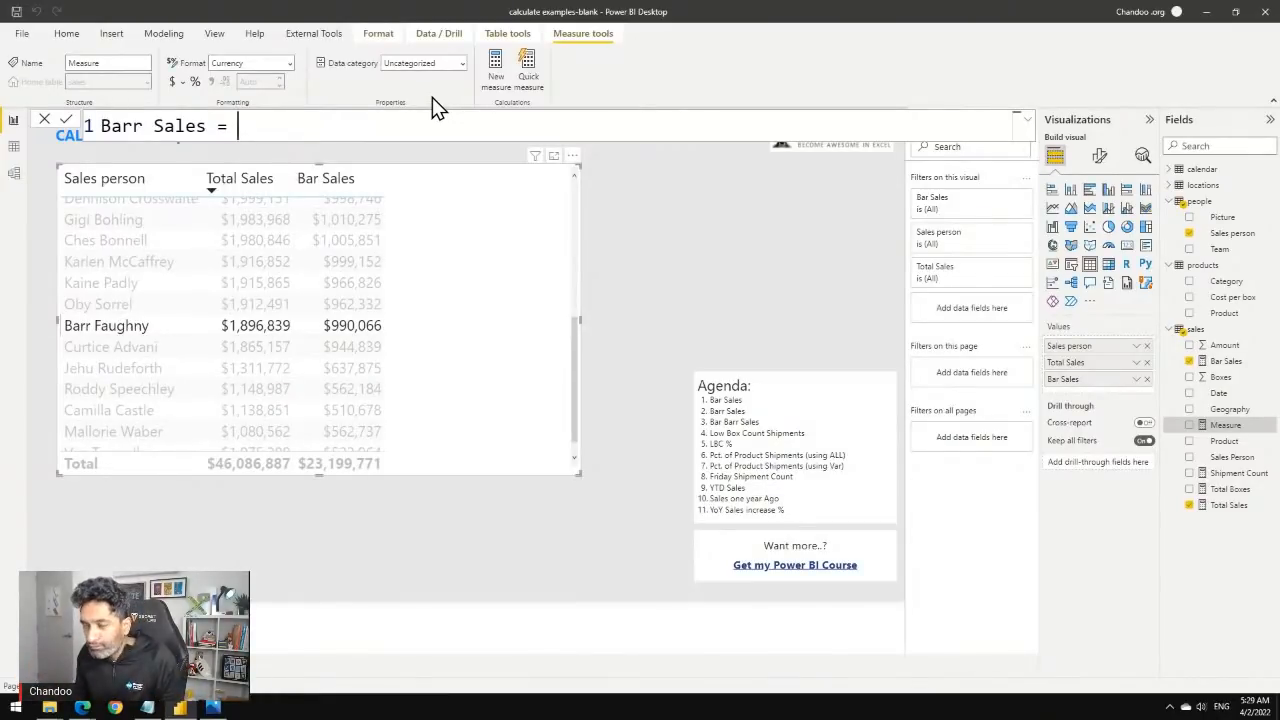
# Start the Barr Sales formula with CALCULATE, using the Total Sales measure as its expression.
pyautogui.write('calc')
pyautogui.press('Tab')
pyautogui.write('[Tot')
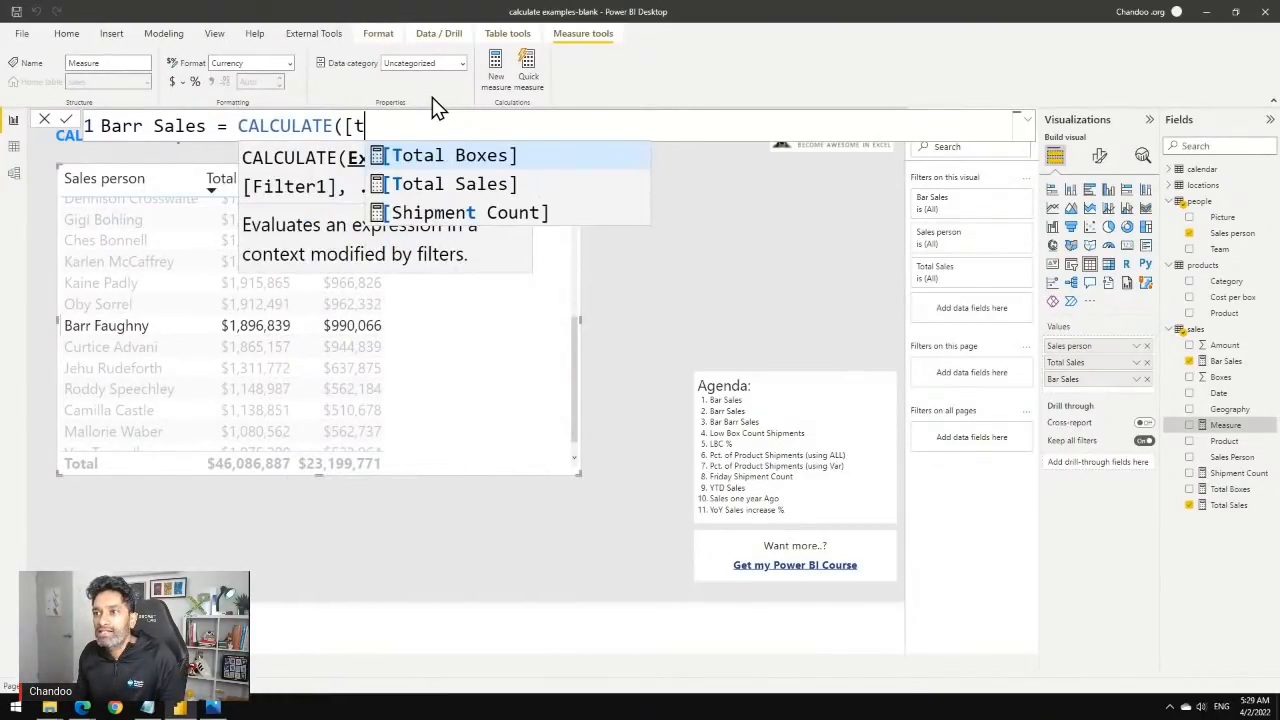
pyautogui.press('Down')
pyautogui.press('Tab')
# Filter Barr Sales to people[Sales person] equal to the highlighted salesperson's full name and commit the measure.
pyautogui.write(', per')
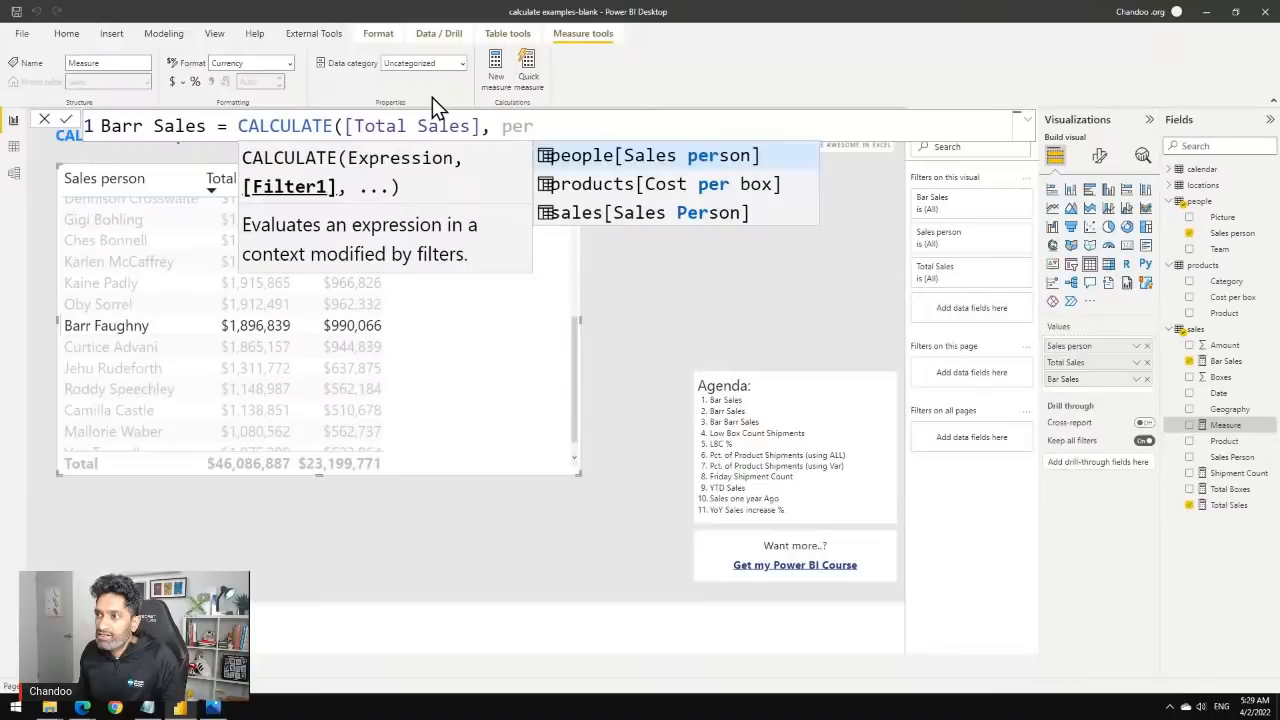
pyautogui.press('Tab')
pyautogui.write('="')
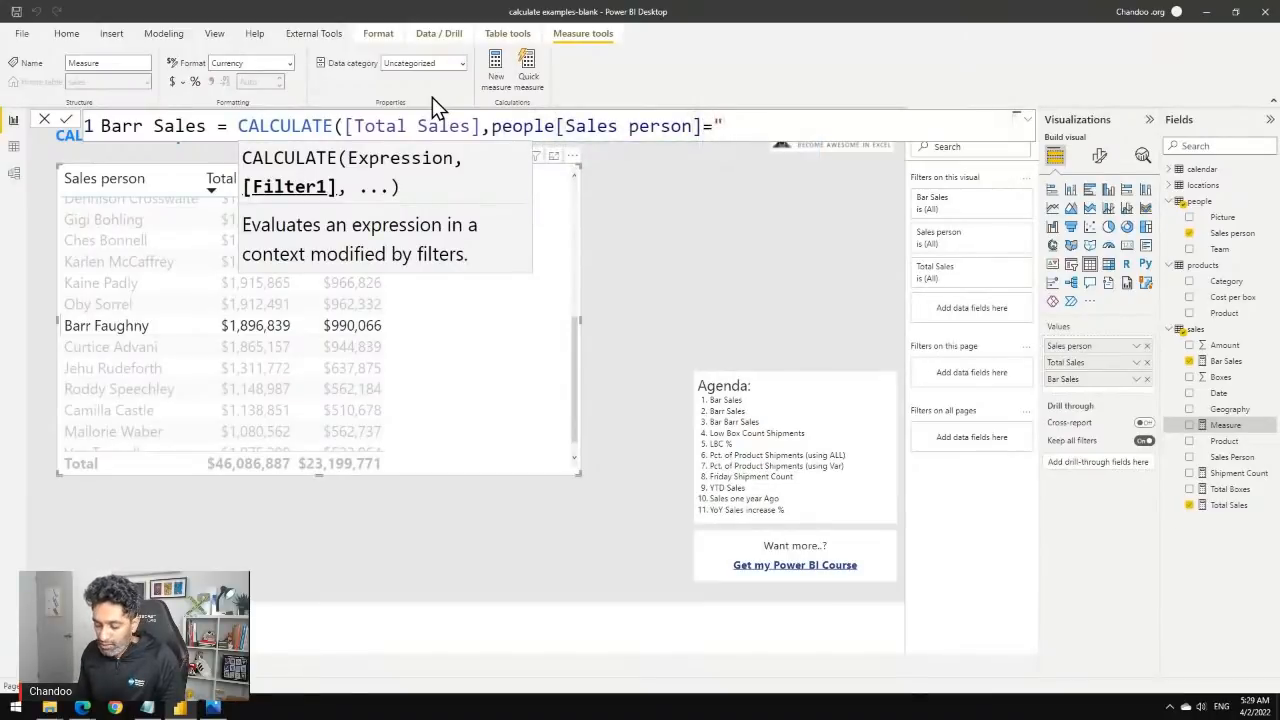
pyautogui.write('Barr Fau')
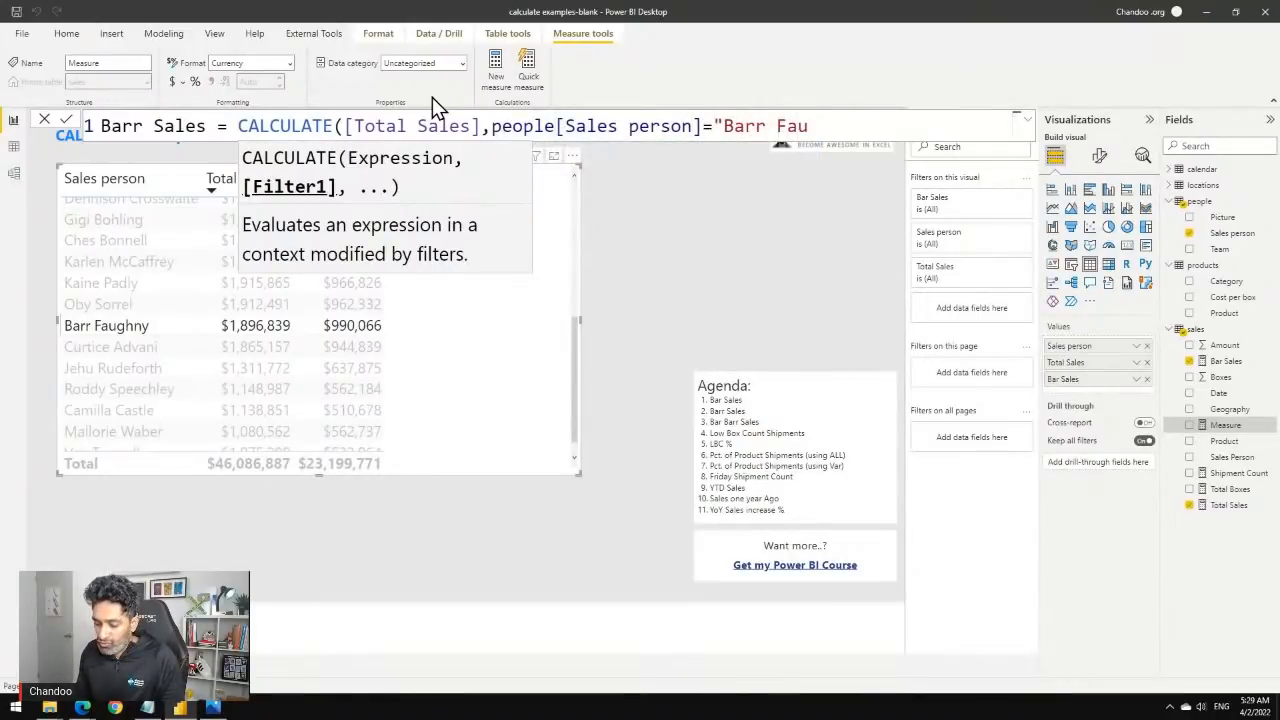
pyautogui.write('ghny')
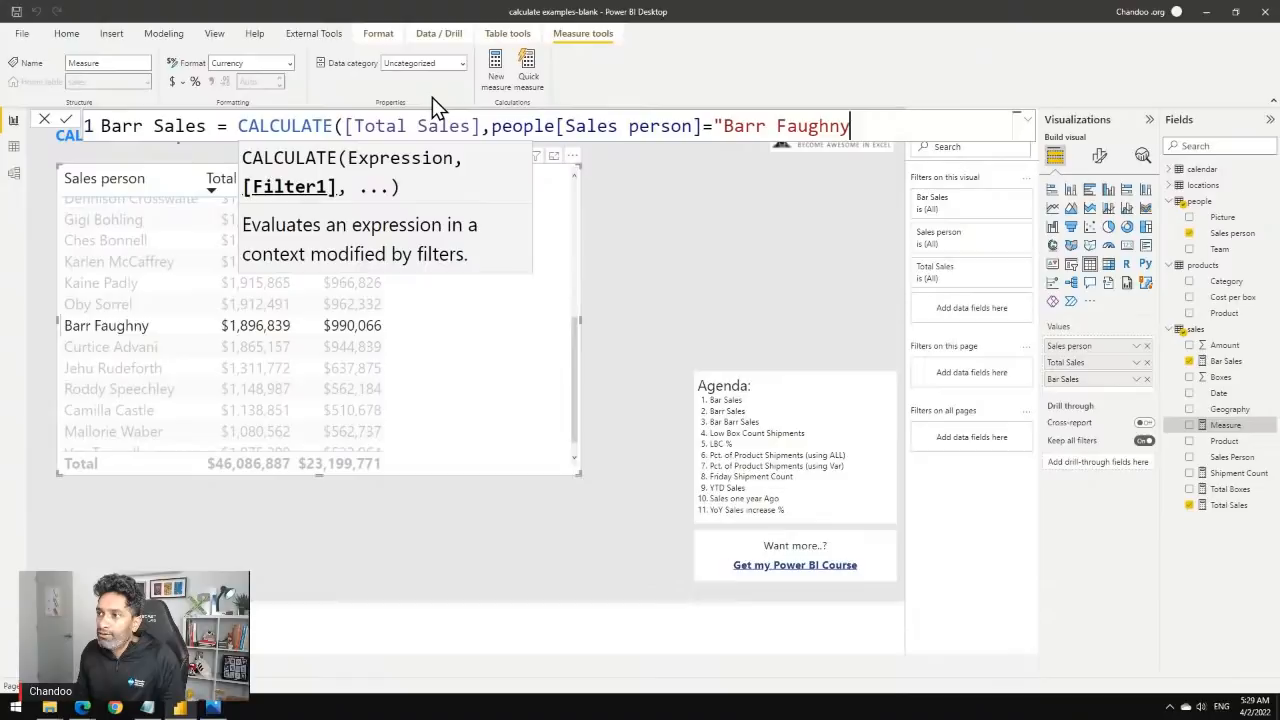
pyautogui.write('")')
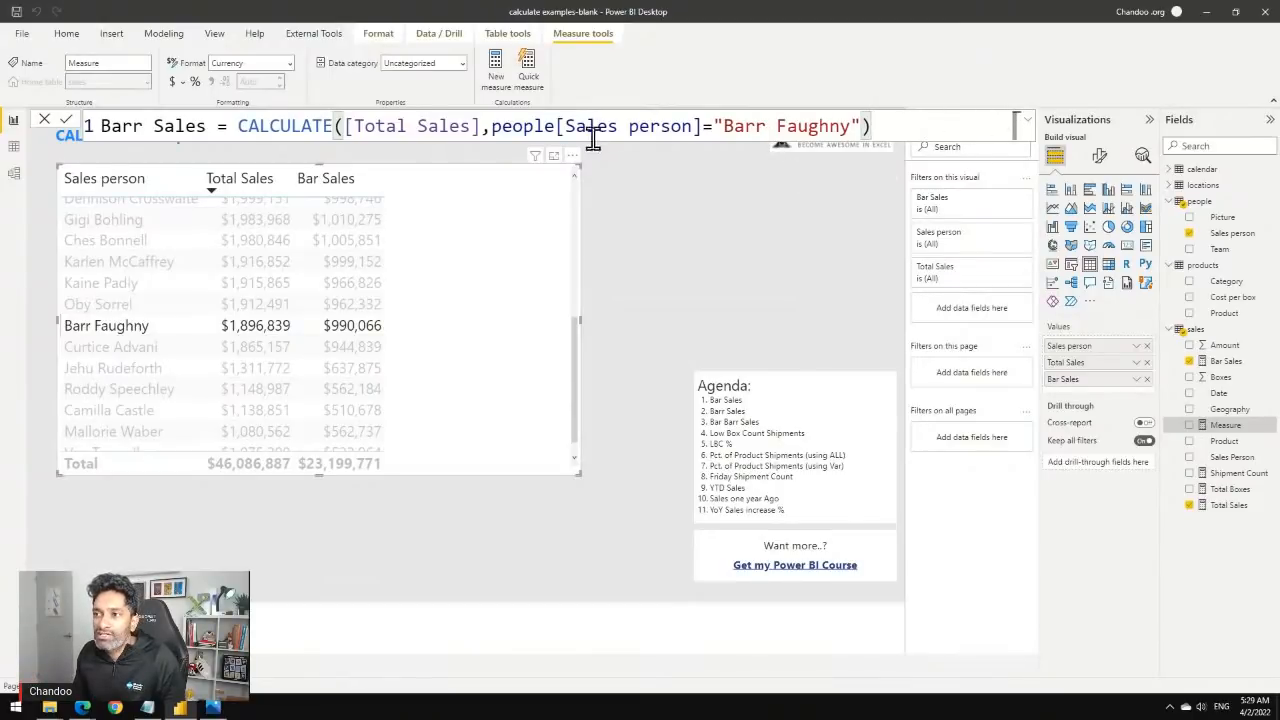
pyautogui.click(65, 120)
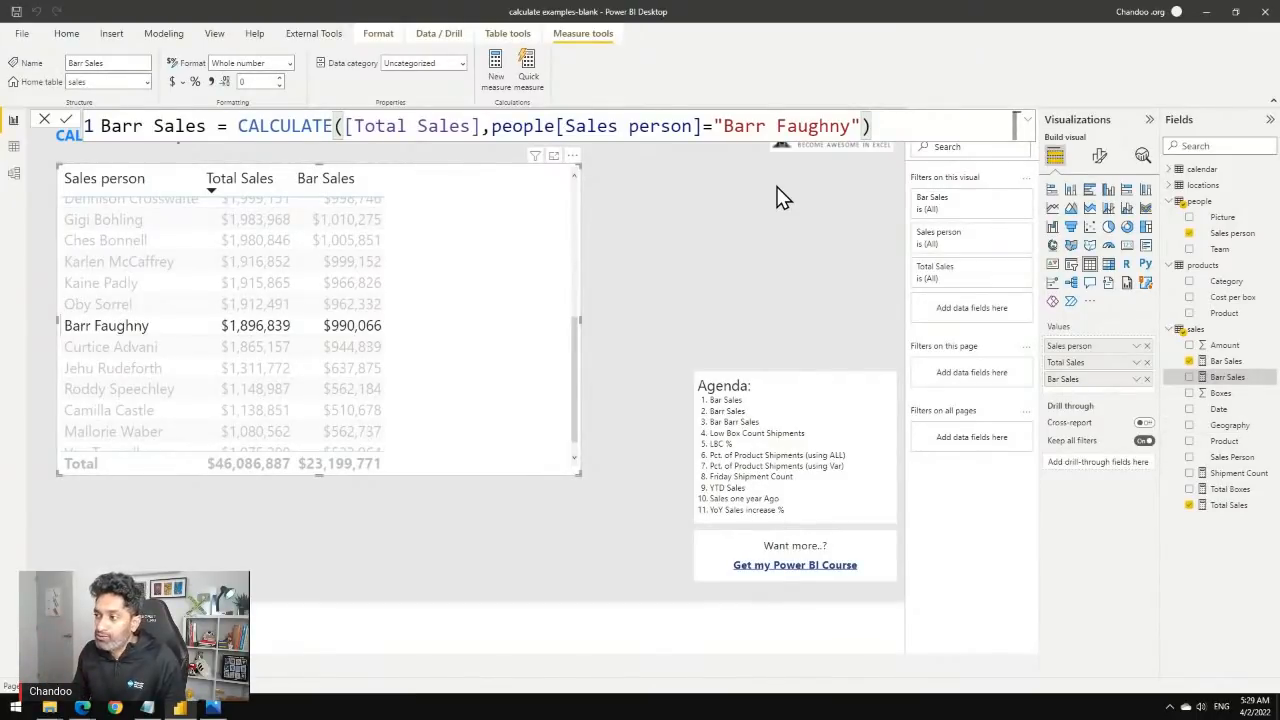
# Add Barr Sales to the table as a currency column and clear the row highlight.
pyautogui.click(1189, 377)
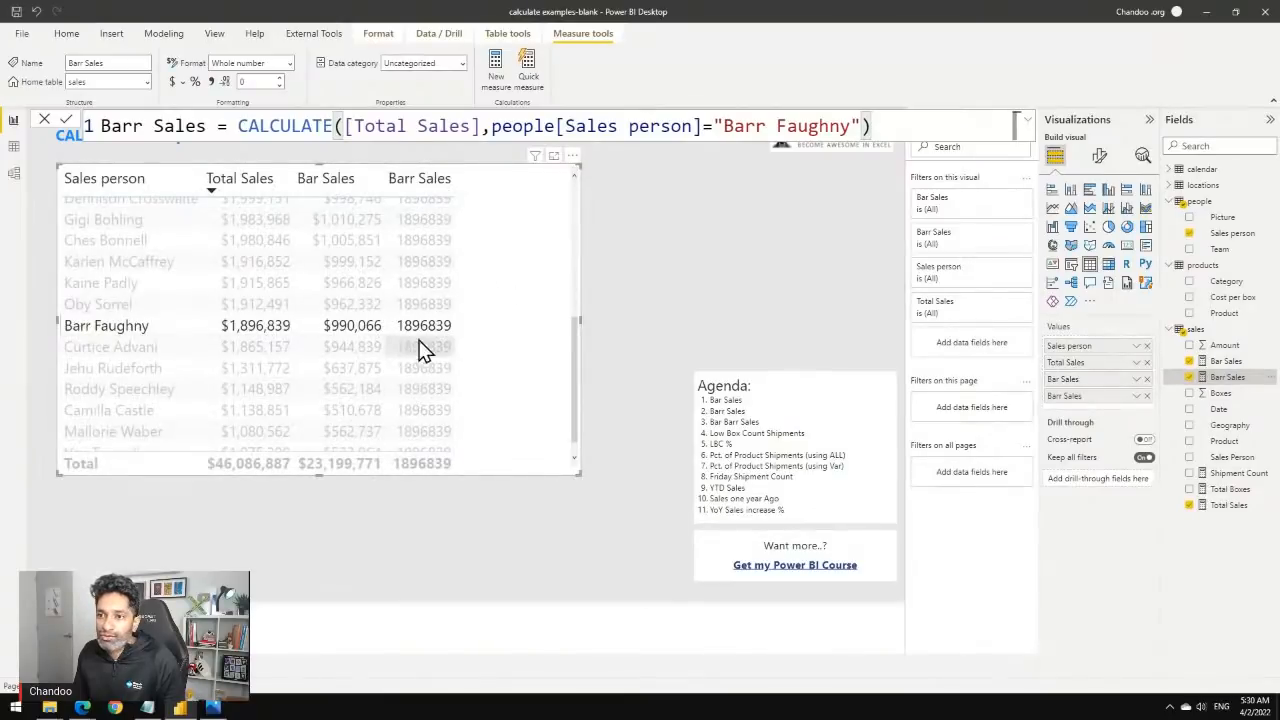
pyautogui.click(173, 82)
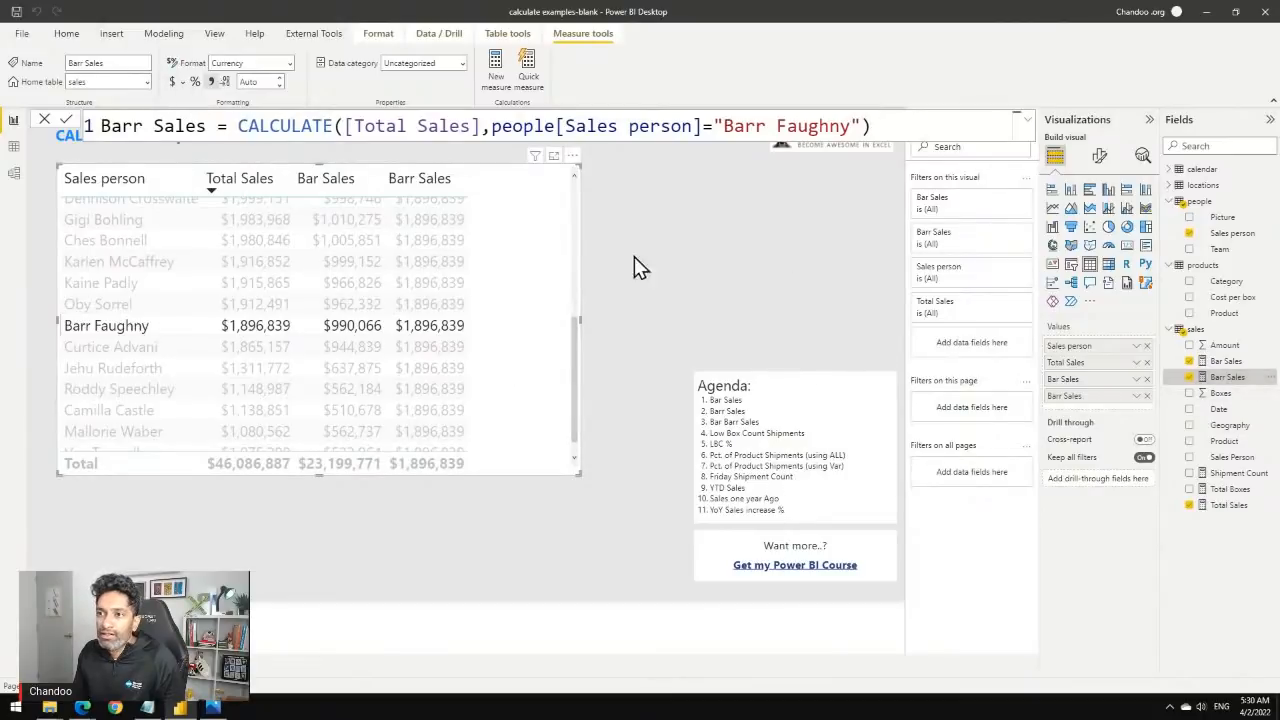
pyautogui.click(150, 330)
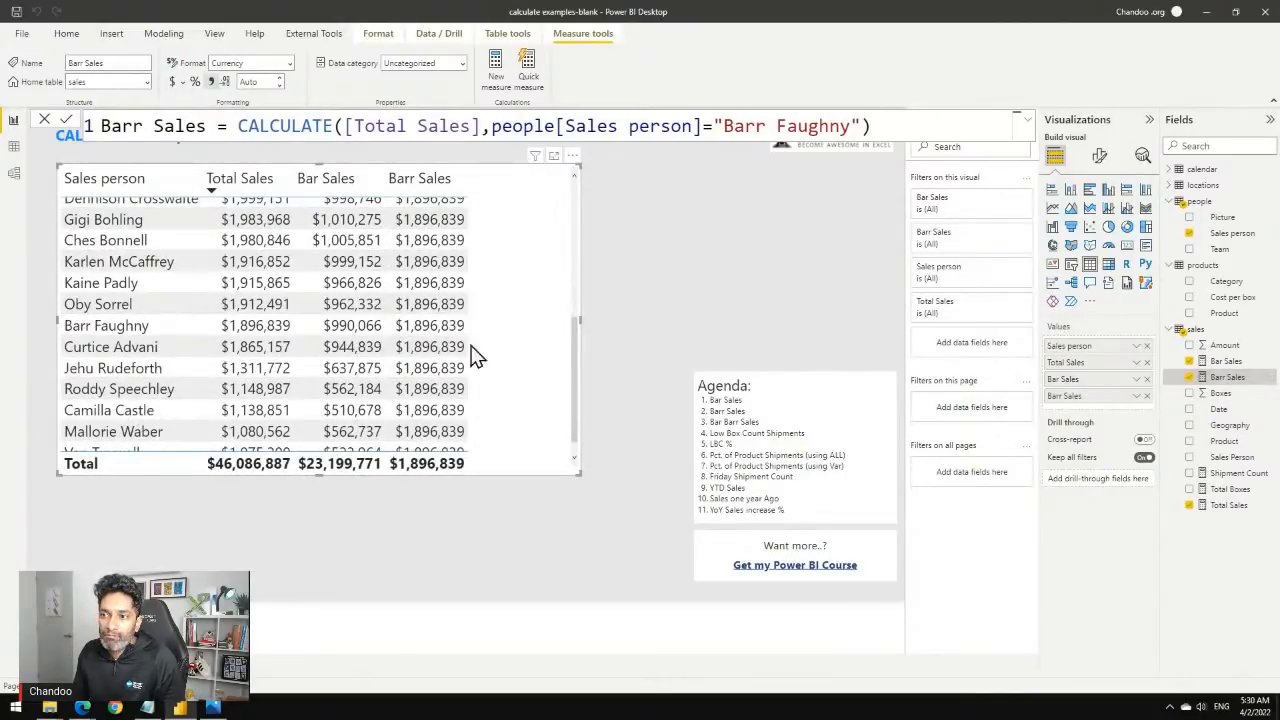
pyautogui.scroll(5, 431, 337)
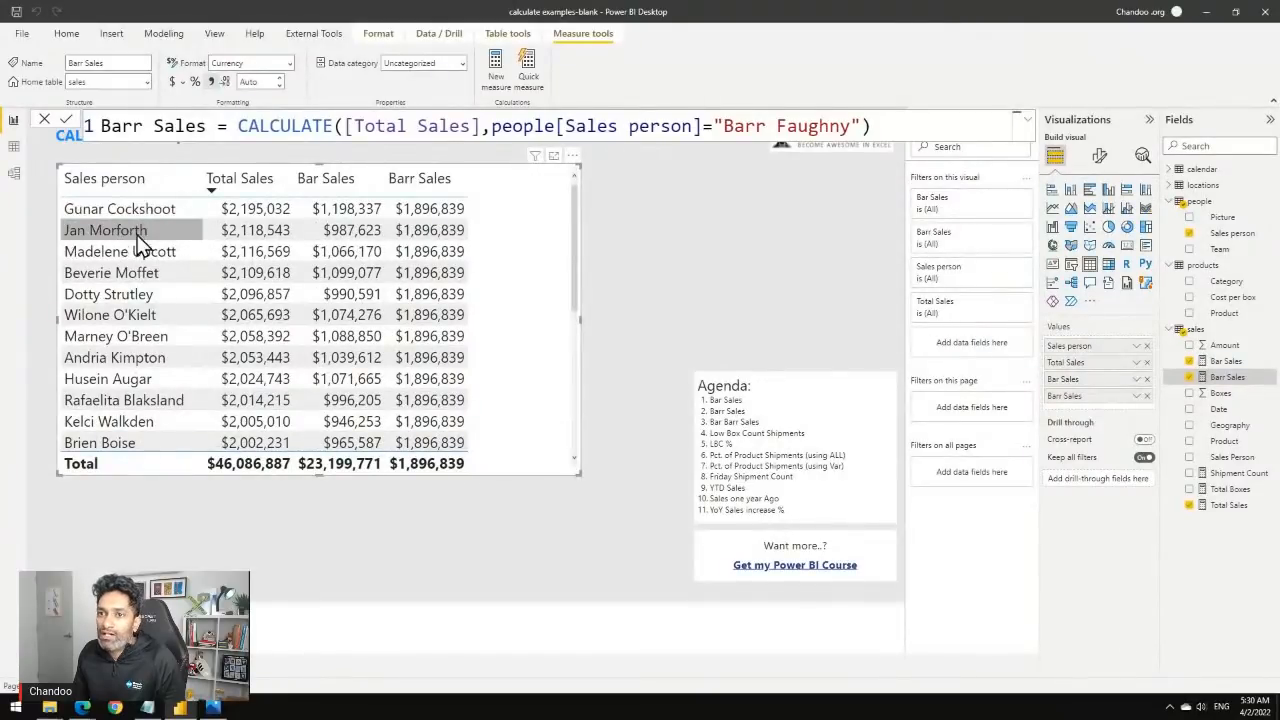
pyautogui.scroll(-3, 167, 337)
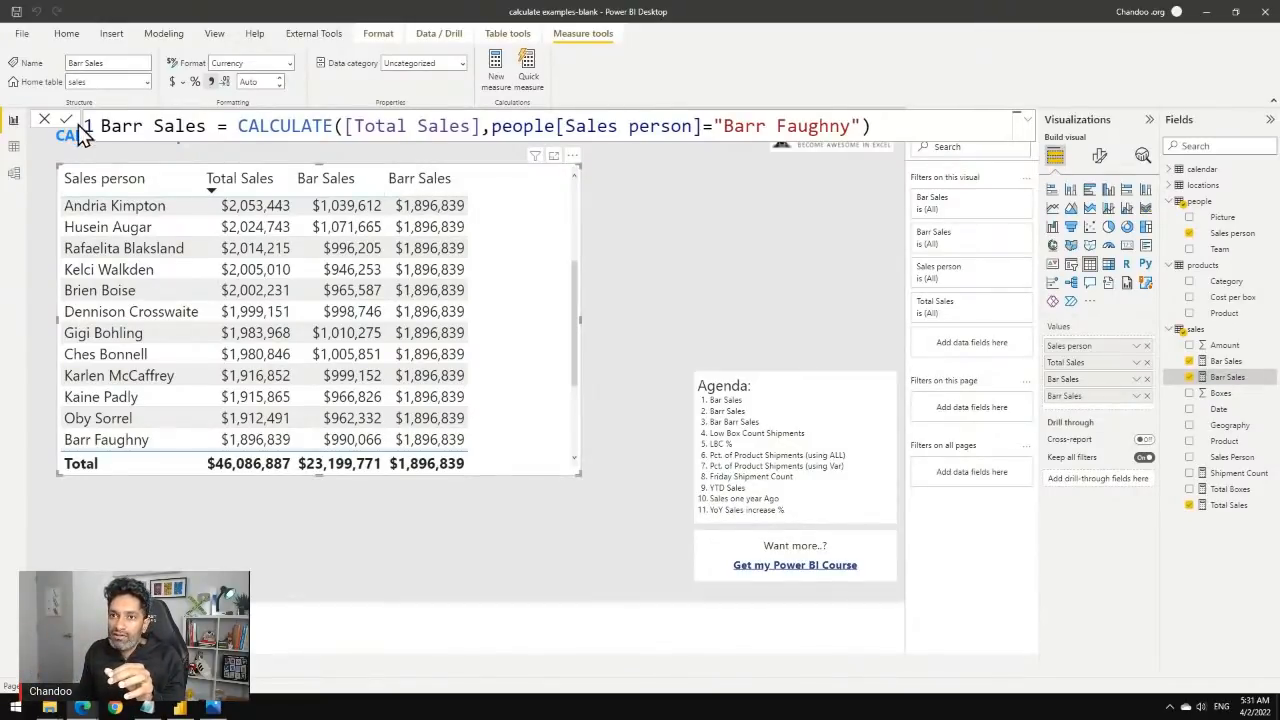
# Show the data model diagram and circle the people and sales tables to examine how they relate.
pyautogui.click(14, 174)
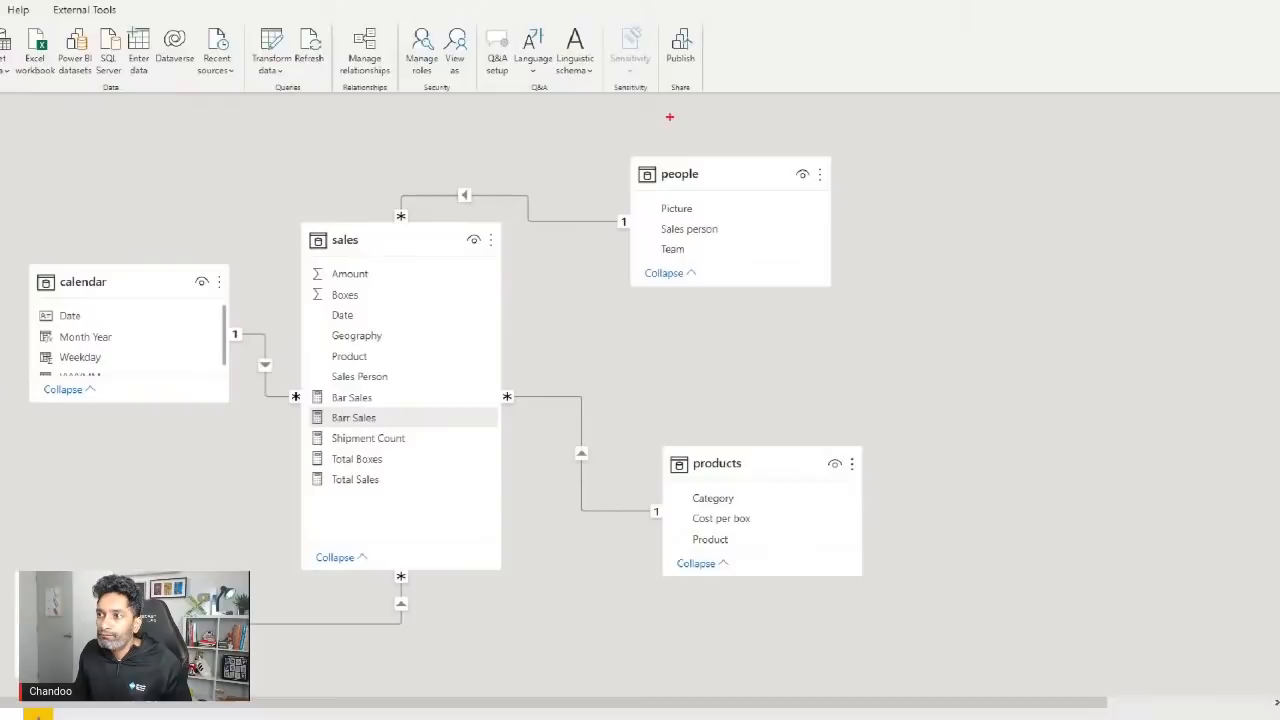
pyautogui.moveTo(651, 133)
pyautogui.mouseDown()
pyautogui.moveTo(616, 200)
pyautogui.moveTo(815, 292)
pyautogui.moveTo(695, 152)
pyautogui.moveTo(632, 141)
pyautogui.mouseUp()
pyautogui.moveTo(336, 198)
pyautogui.mouseDown()
pyautogui.moveTo(256, 380)
pyautogui.moveTo(306, 500)
pyautogui.moveTo(555, 404)
pyautogui.moveTo(424, 217)
pyautogui.moveTo(332, 201)
pyautogui.mouseUp()
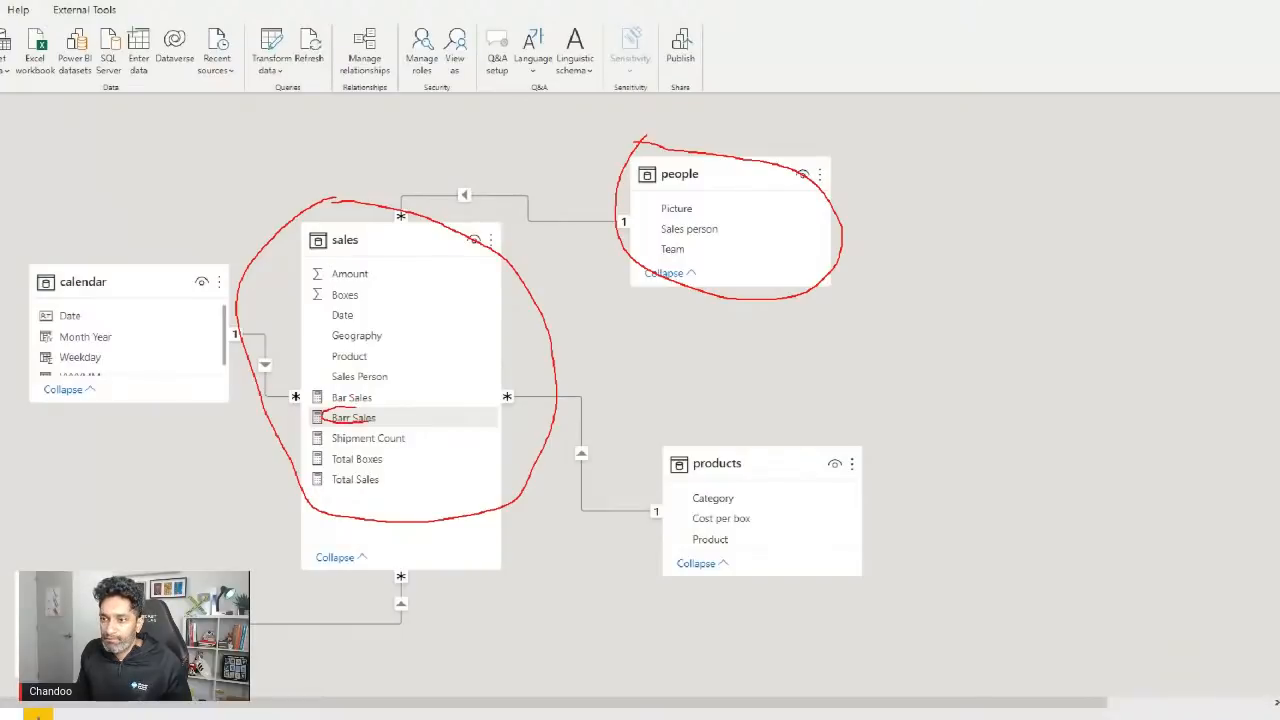
# Circle the Barr Sales and Total Sales measures in the sales table and link them, then clear the markup and return to the report.
pyautogui.moveTo(356, 418)
pyautogui.mouseDown()
pyautogui.moveTo(352, 405)
pyautogui.moveTo(442, 446)
pyautogui.moveTo(391, 481)
pyautogui.moveTo(326, 476)
pyautogui.moveTo(352, 496)
pyautogui.moveTo(380, 473)
pyautogui.mouseUp()
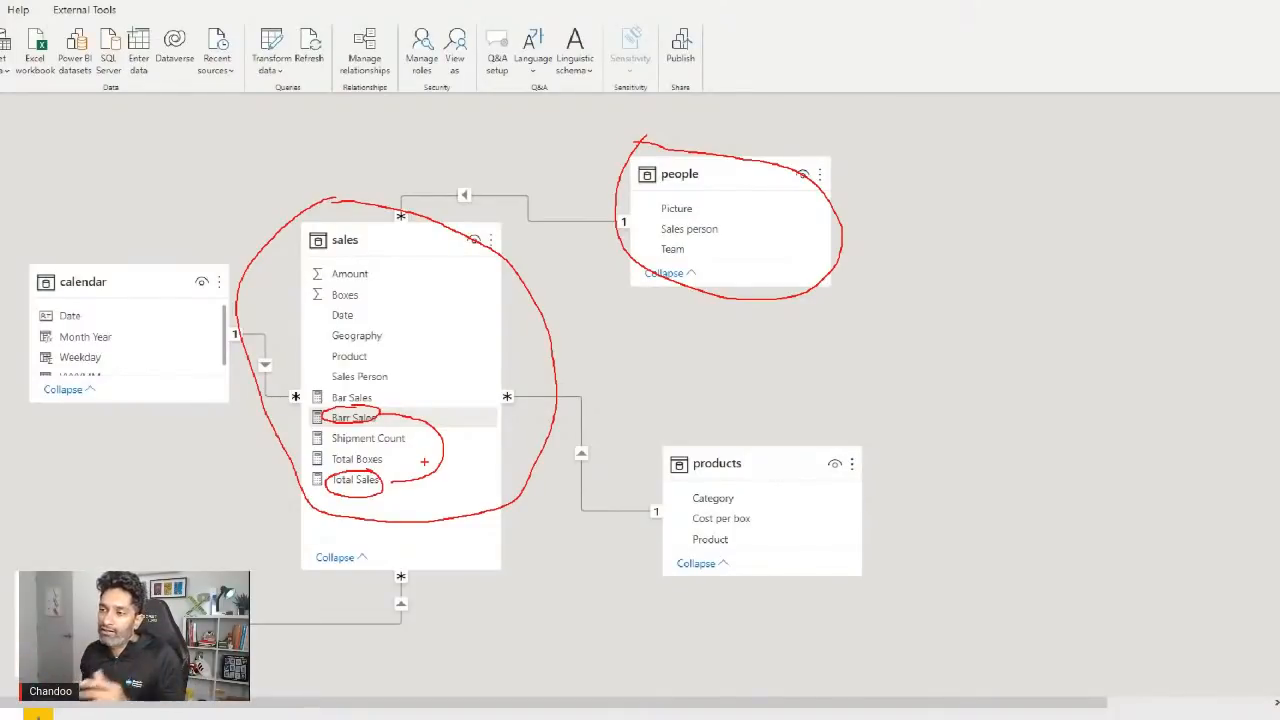
pyautogui.press('Escape')
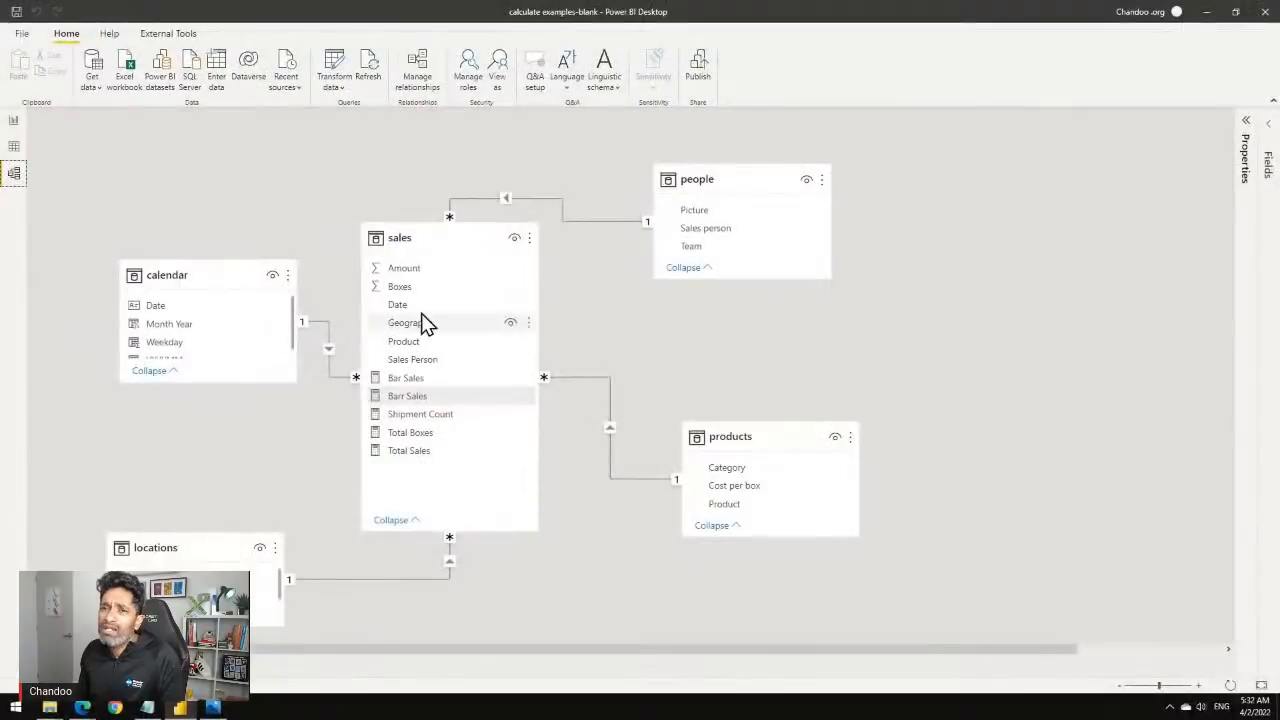
pyautogui.click(14, 122)
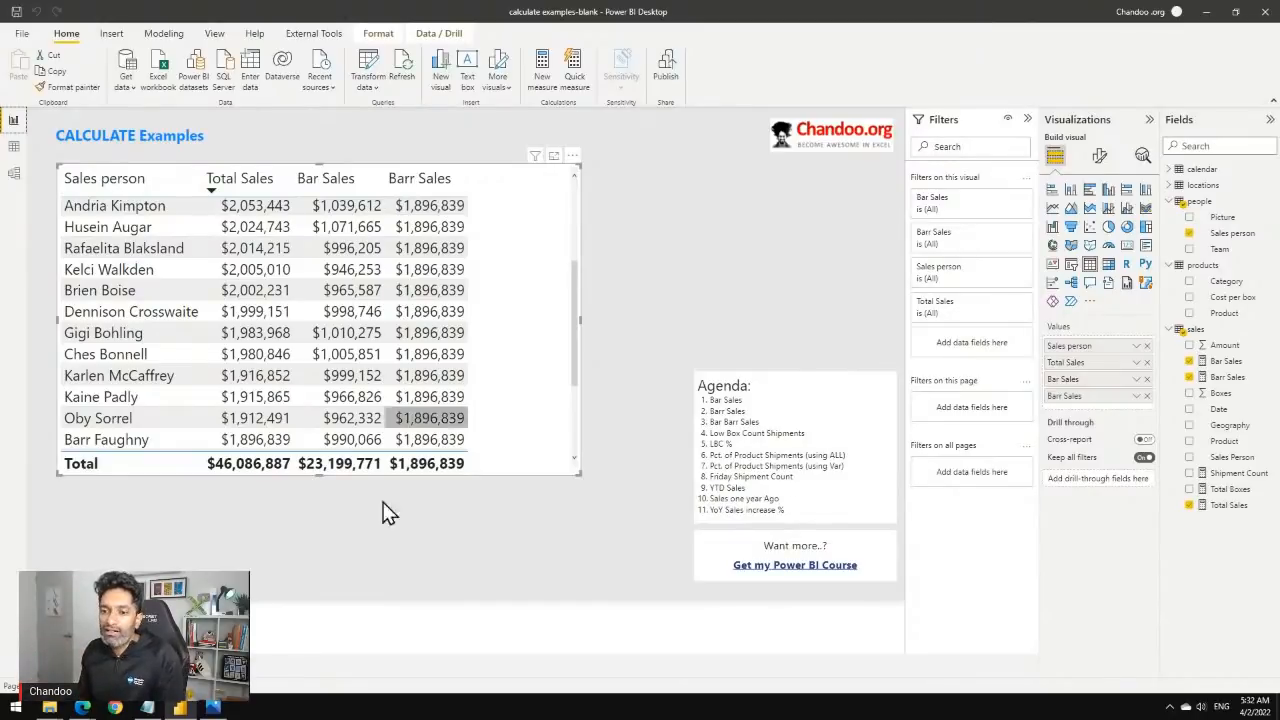
# Add a report page with an enlarged table showing Geo from locations, Total Sales and Barr Sales.
pyautogui.click(240, 666)
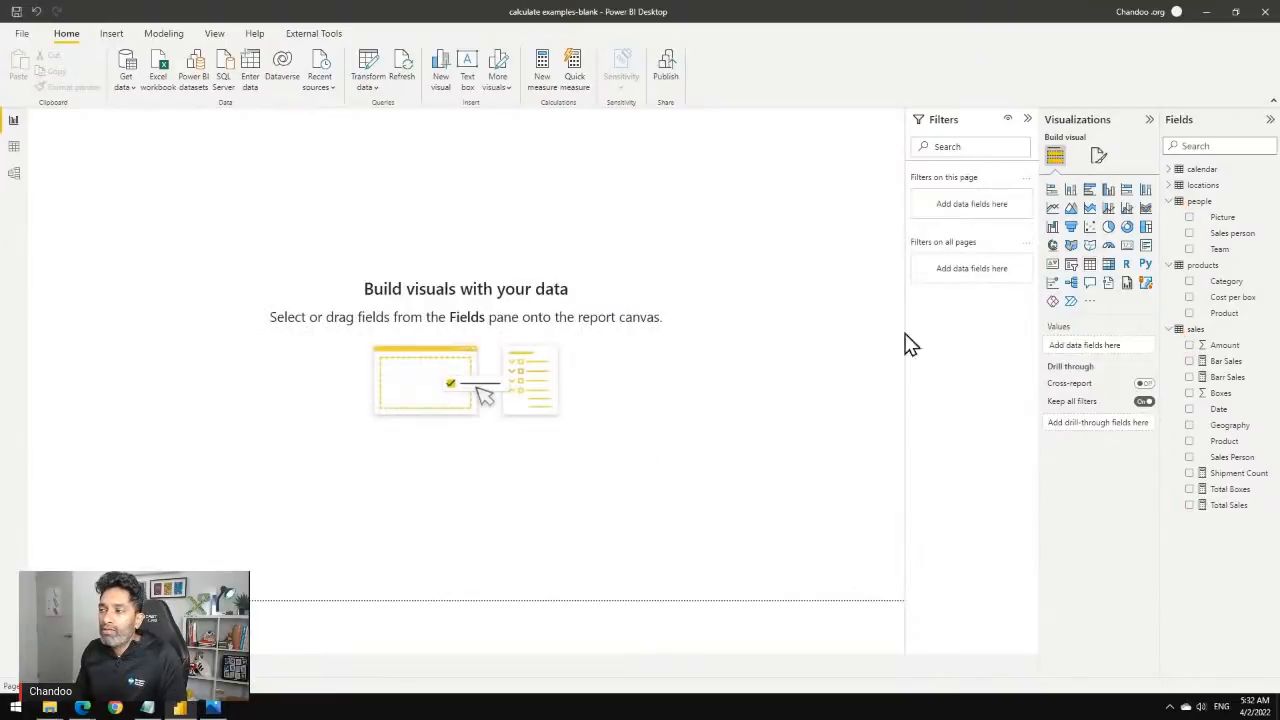
pyautogui.click(1090, 268)
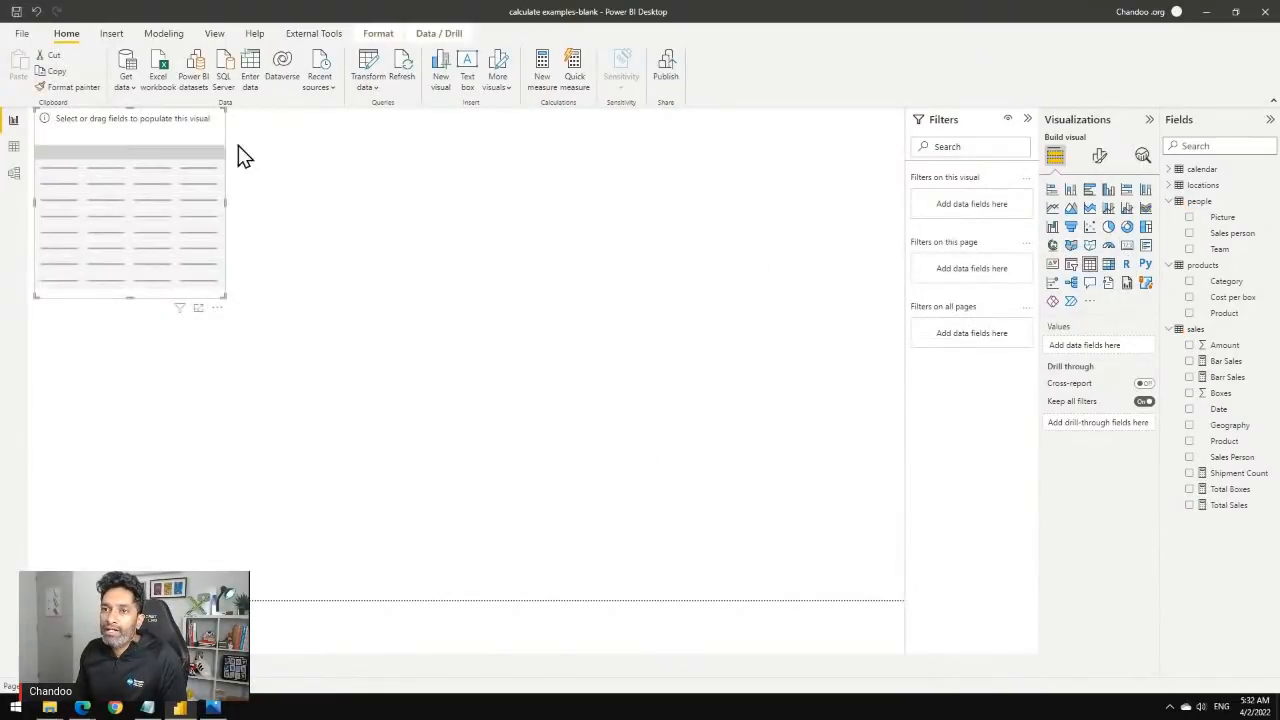
pyautogui.click(1170, 186)
pyautogui.moveTo(1215, 203); pyautogui.dragTo(1104, 352)
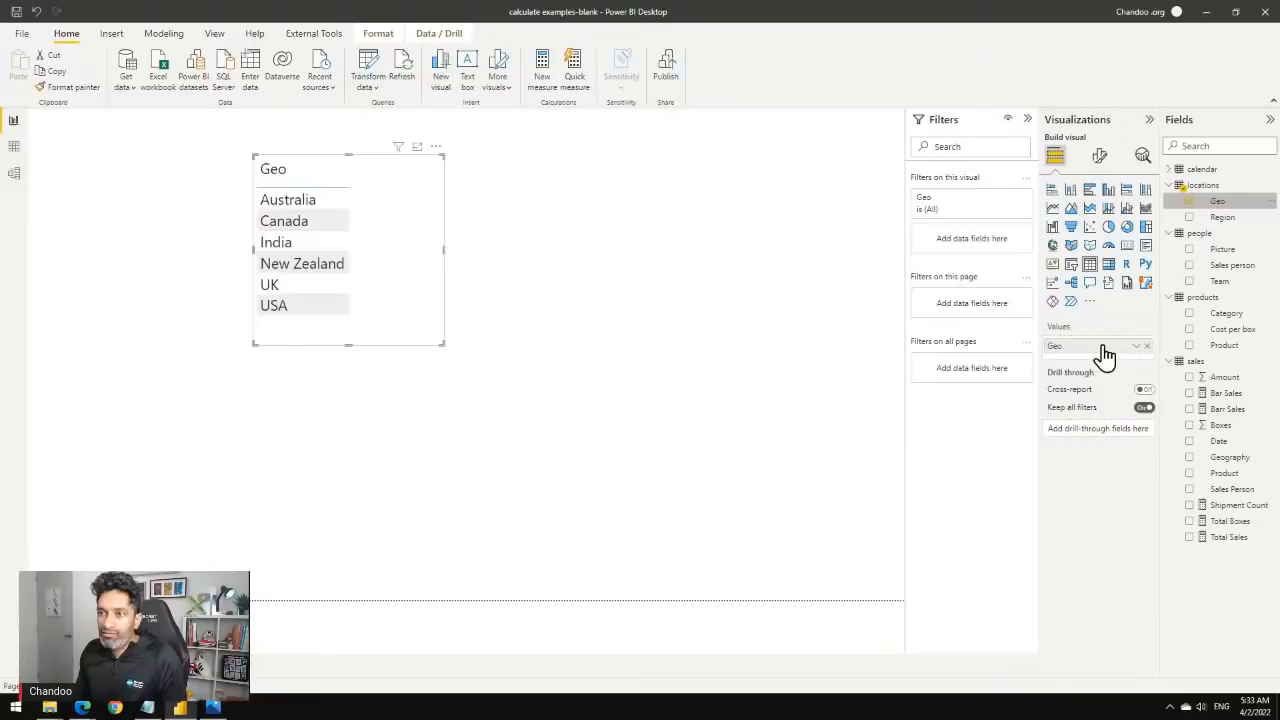
pyautogui.moveTo(444, 344); pyautogui.dragTo(727, 487)
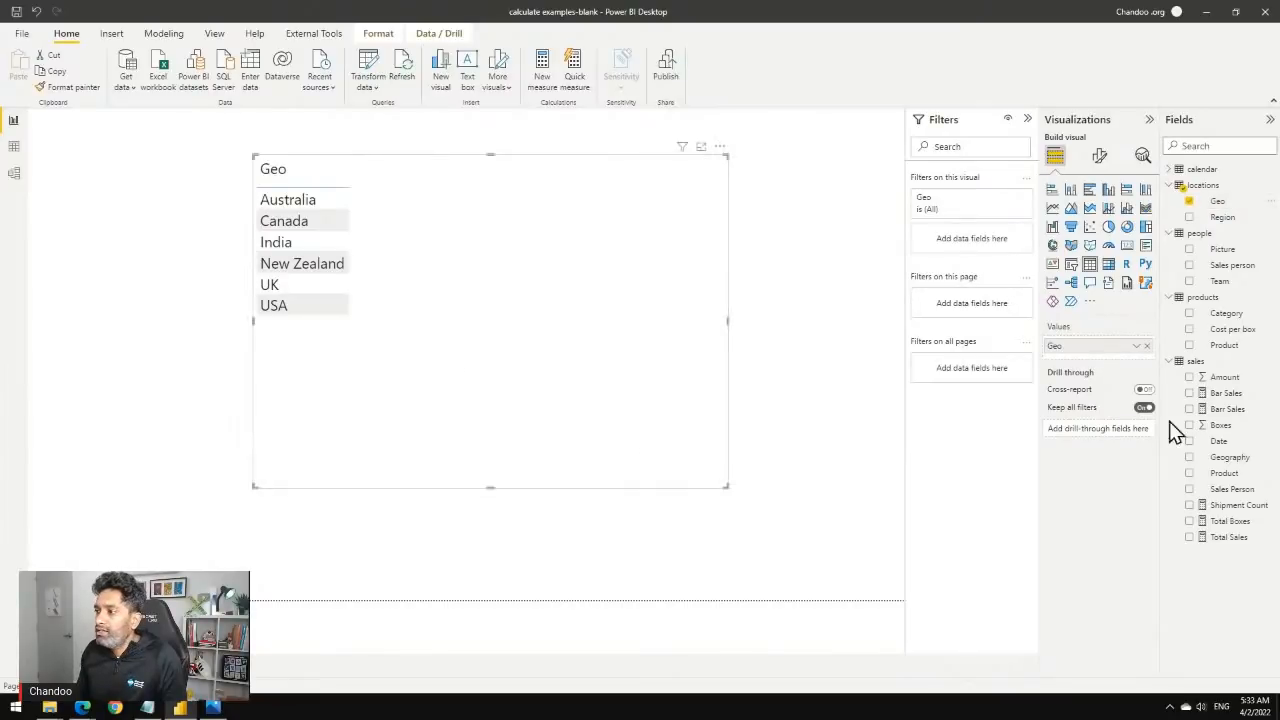
pyautogui.click(1189, 538)
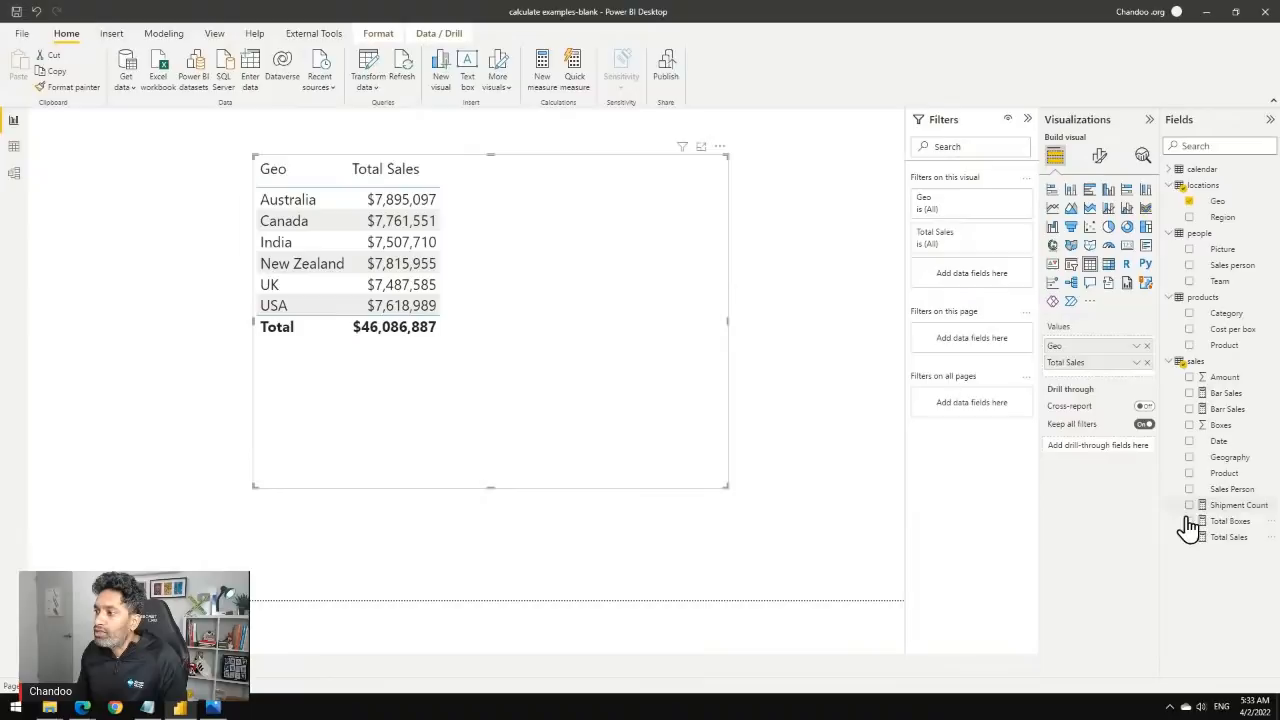
pyautogui.click(1189, 409)
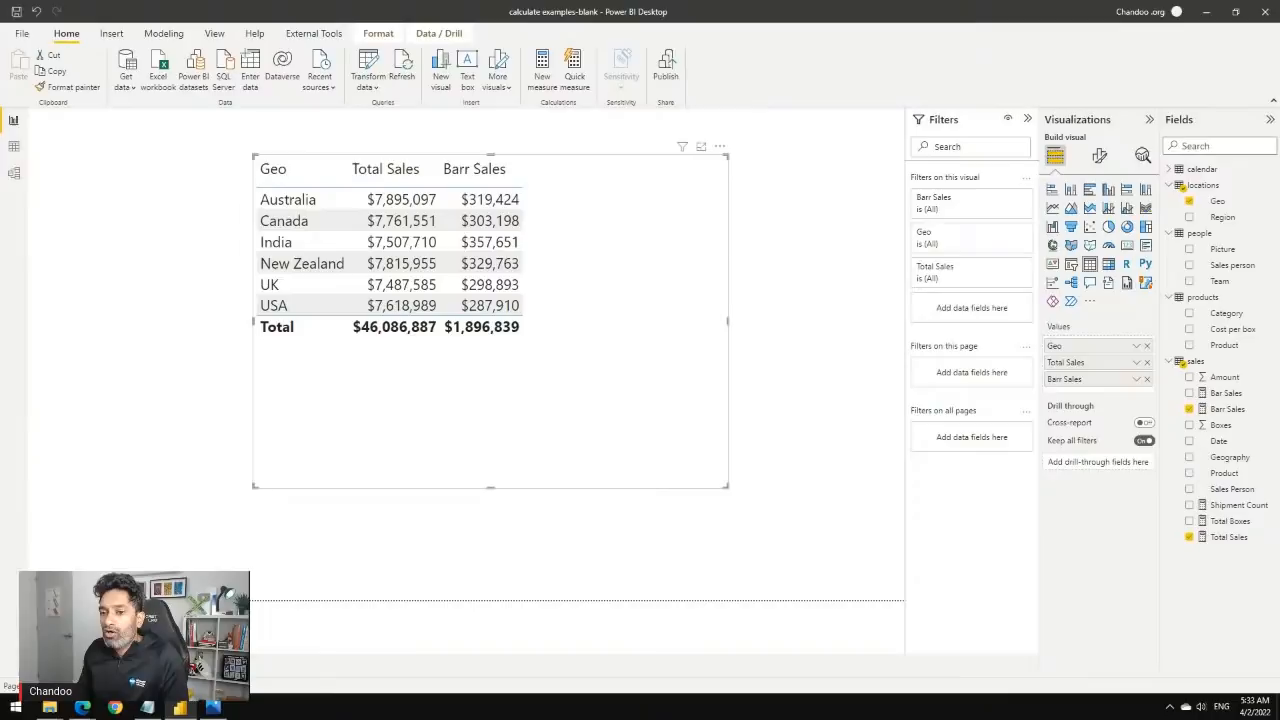
# Compare the salesperson table with the Geo table on its page, and check the Bar Sales measure's formula and currency format.
pyautogui.click(98, 666)
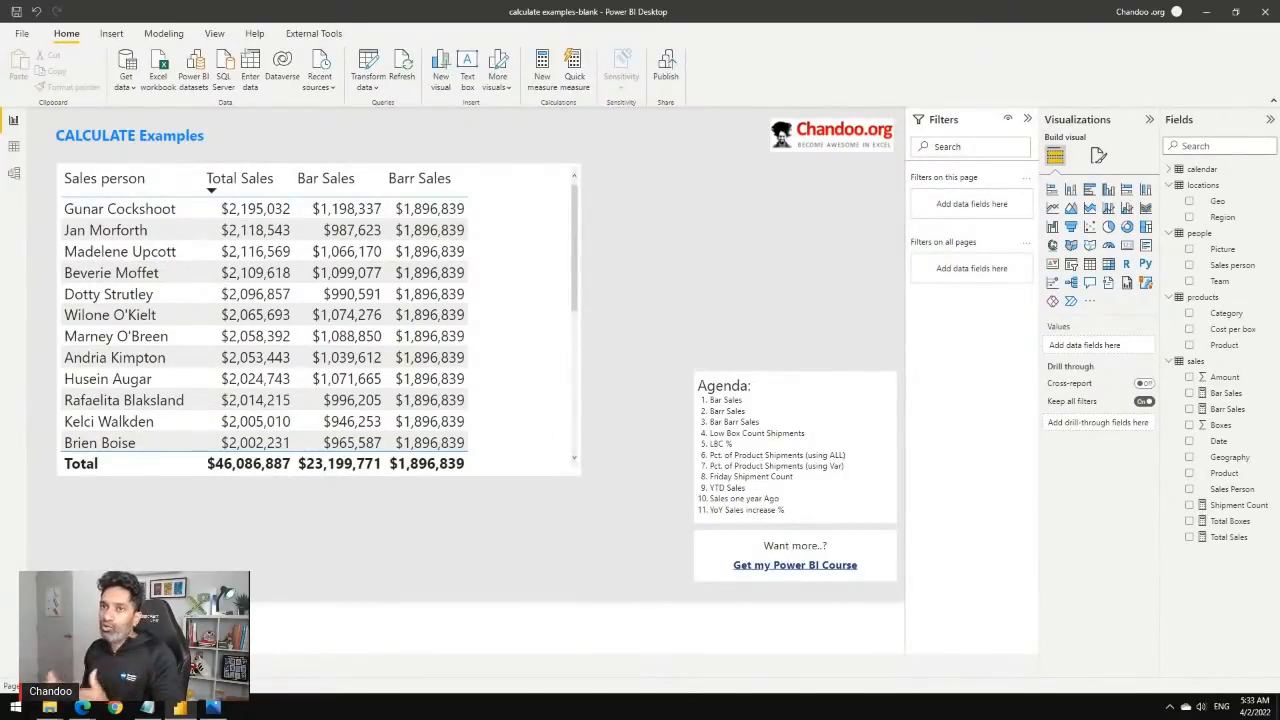
pyautogui.click(150, 667)
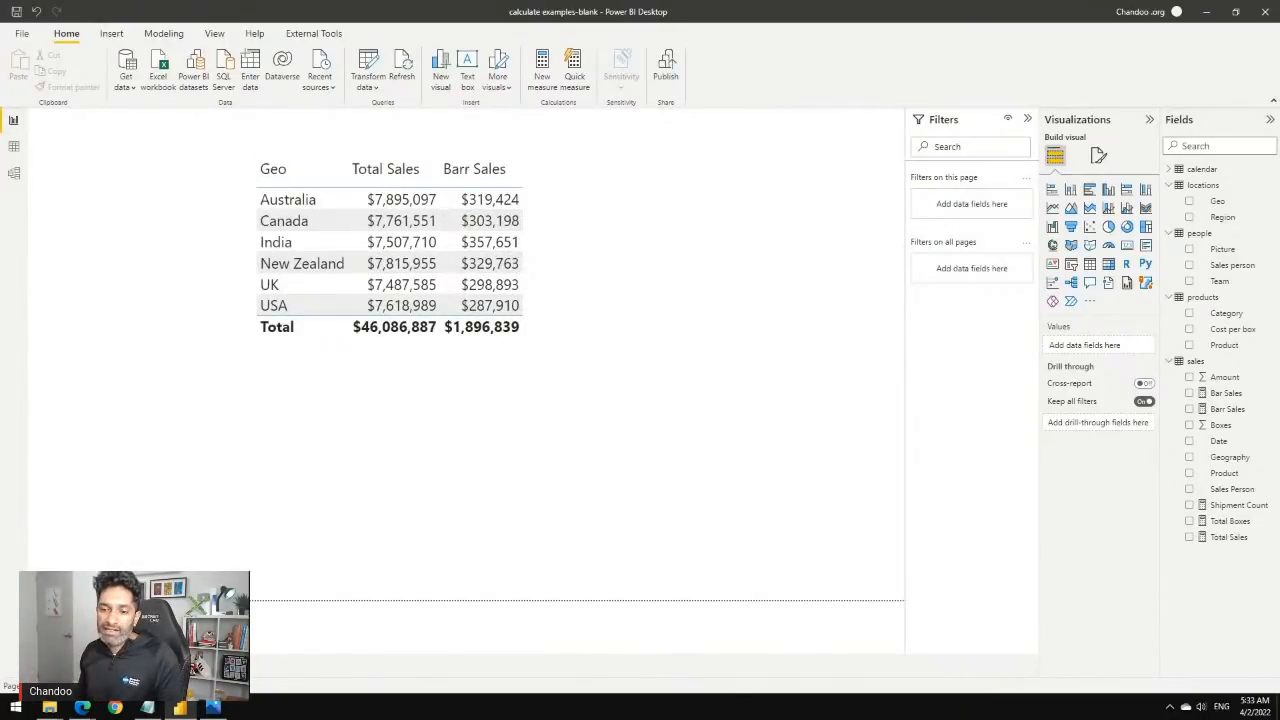
pyautogui.click(95, 667)
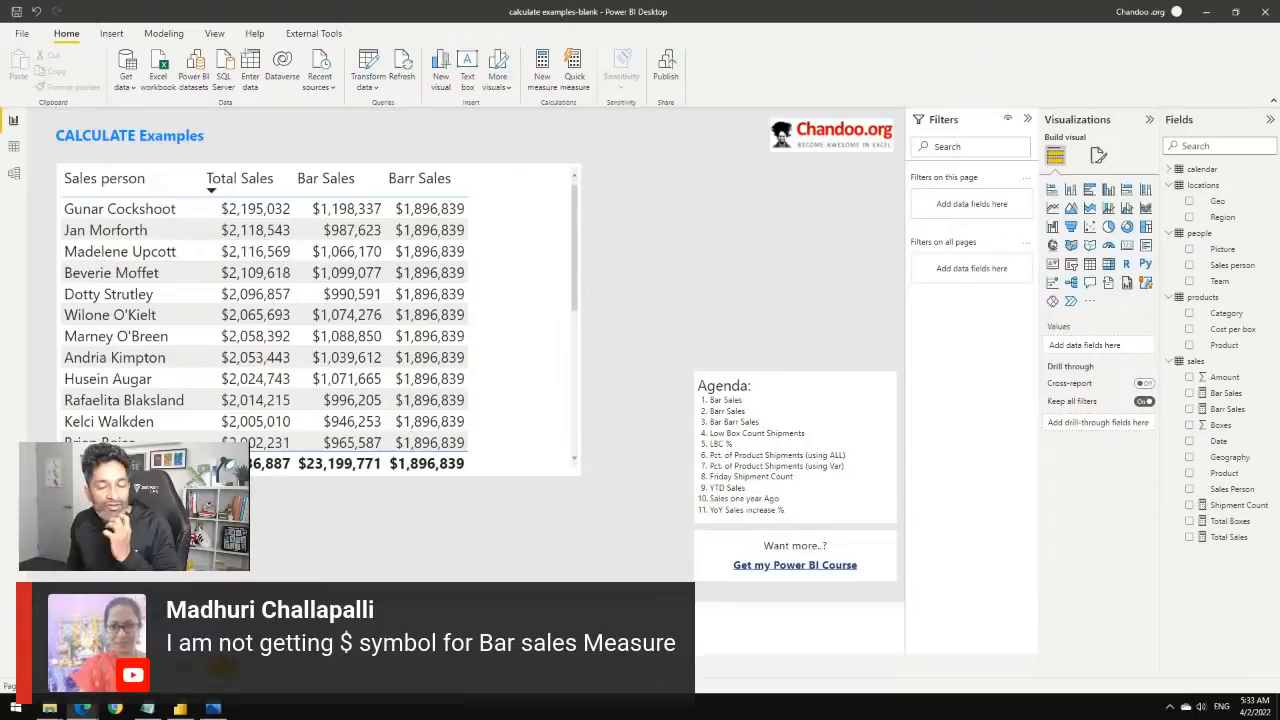
pyautogui.click(1220, 394)
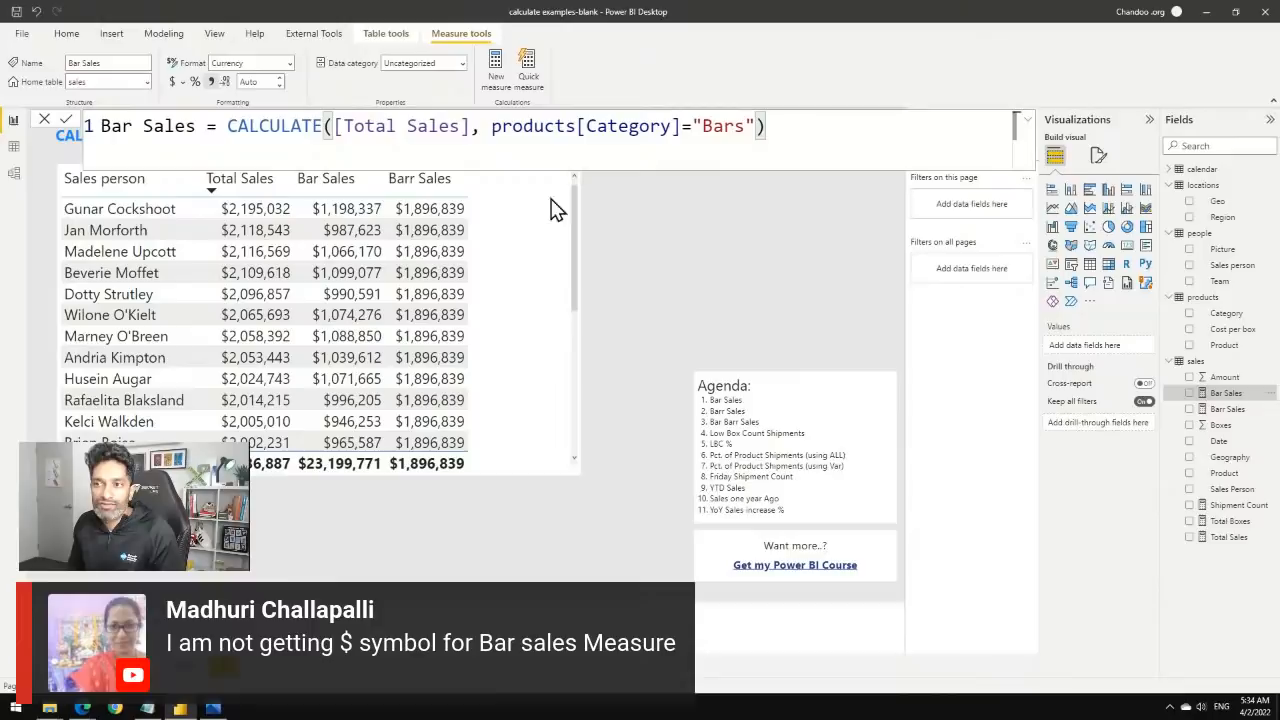
pyautogui.click(677, 297)
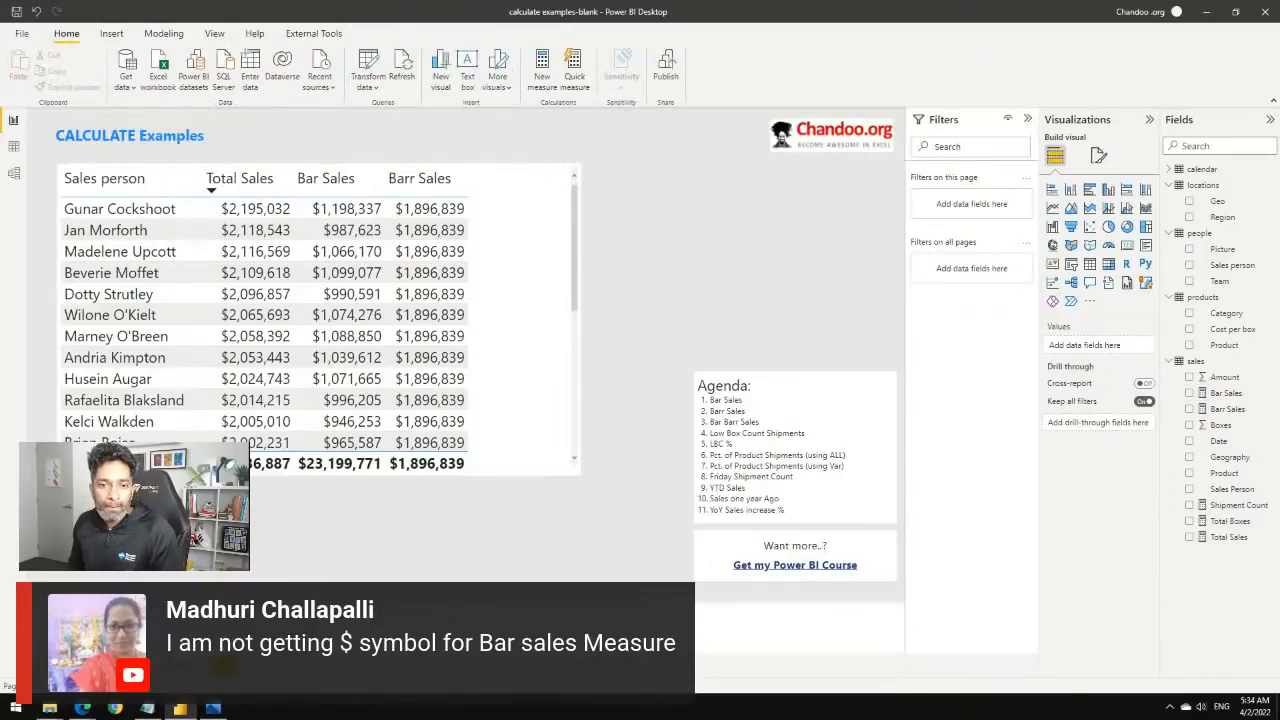
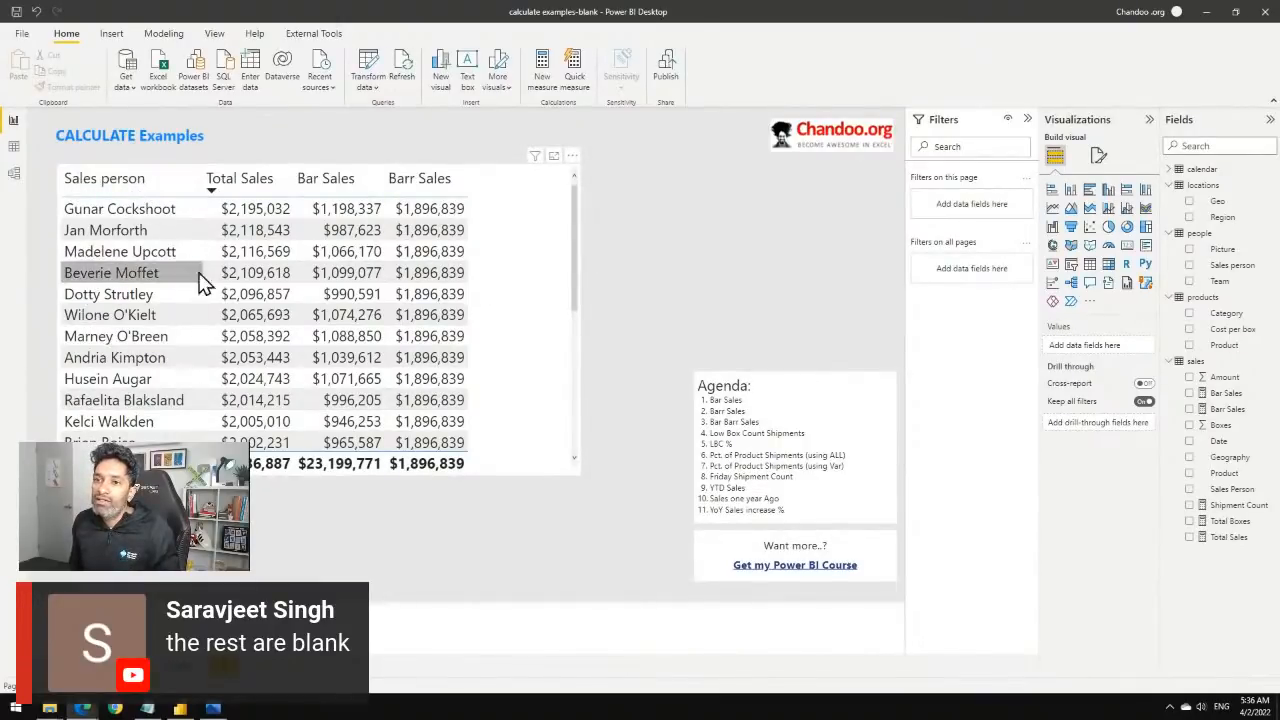
# Replace people[Sales person] with sales[Sales Person] in the salesperson table and examine the Barr Sales rows.
pyautogui.click(520, 274)
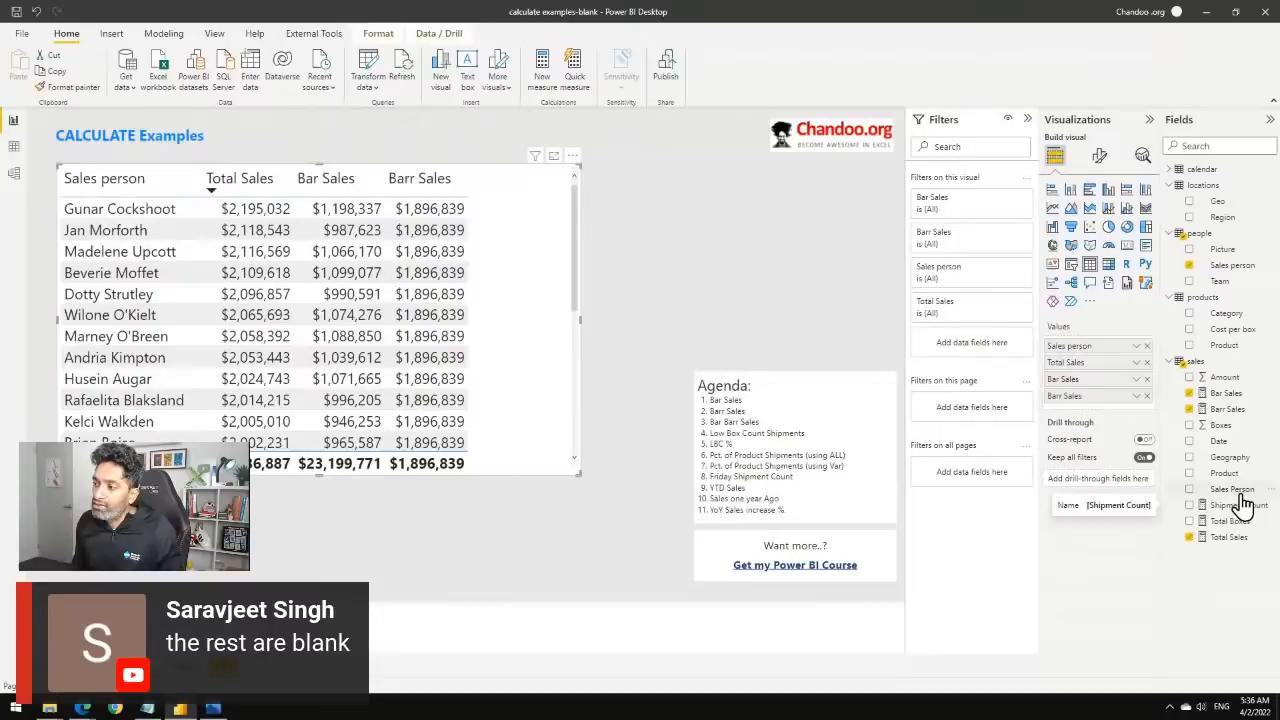
pyautogui.moveTo(1230, 497); pyautogui.dragTo(1097, 364)
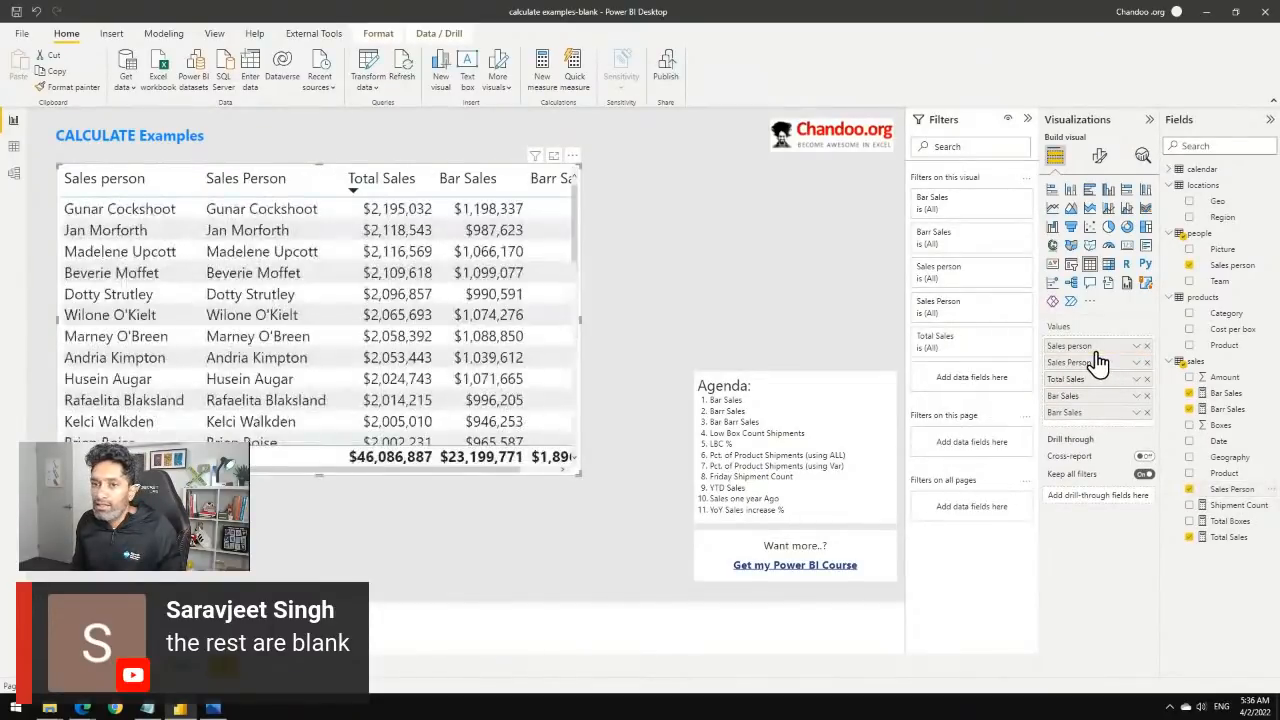
pyautogui.click(1147, 347)
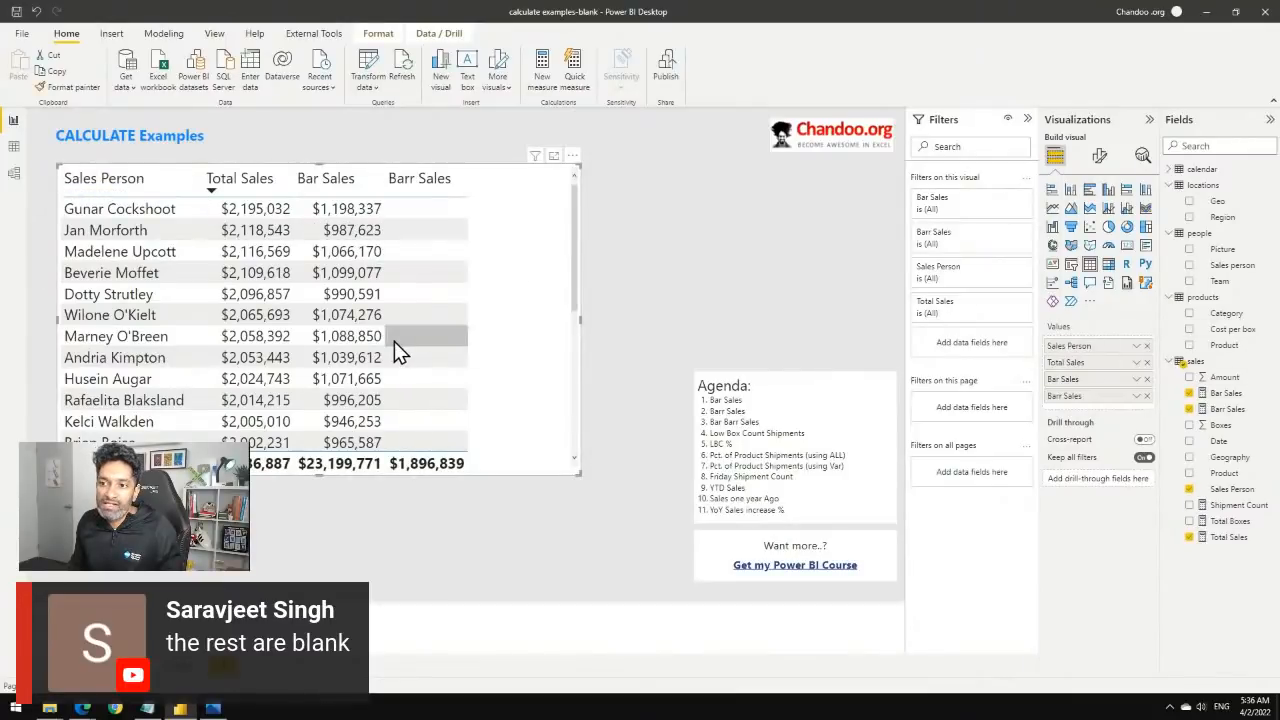
pyautogui.scroll(-3, 395, 341)
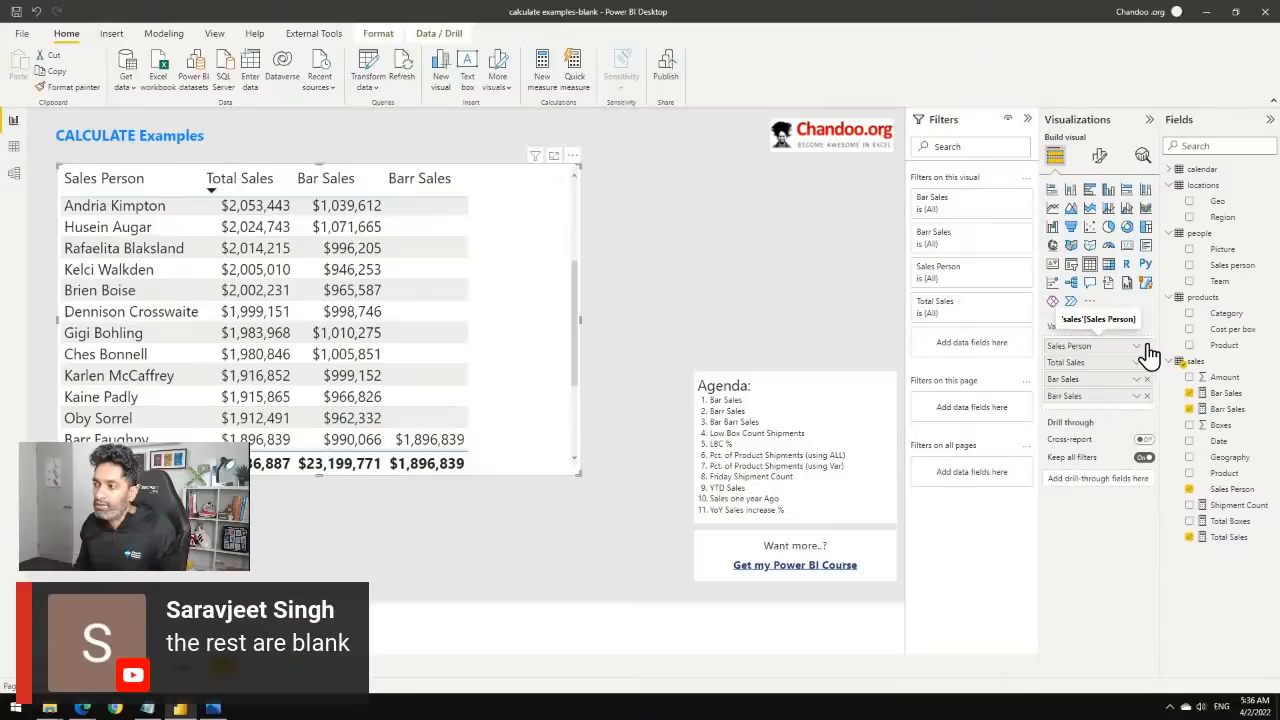
# Remove sales[Sales Person] from the table and restore people[Sales person] as its first column.
pyautogui.click(1207, 489)
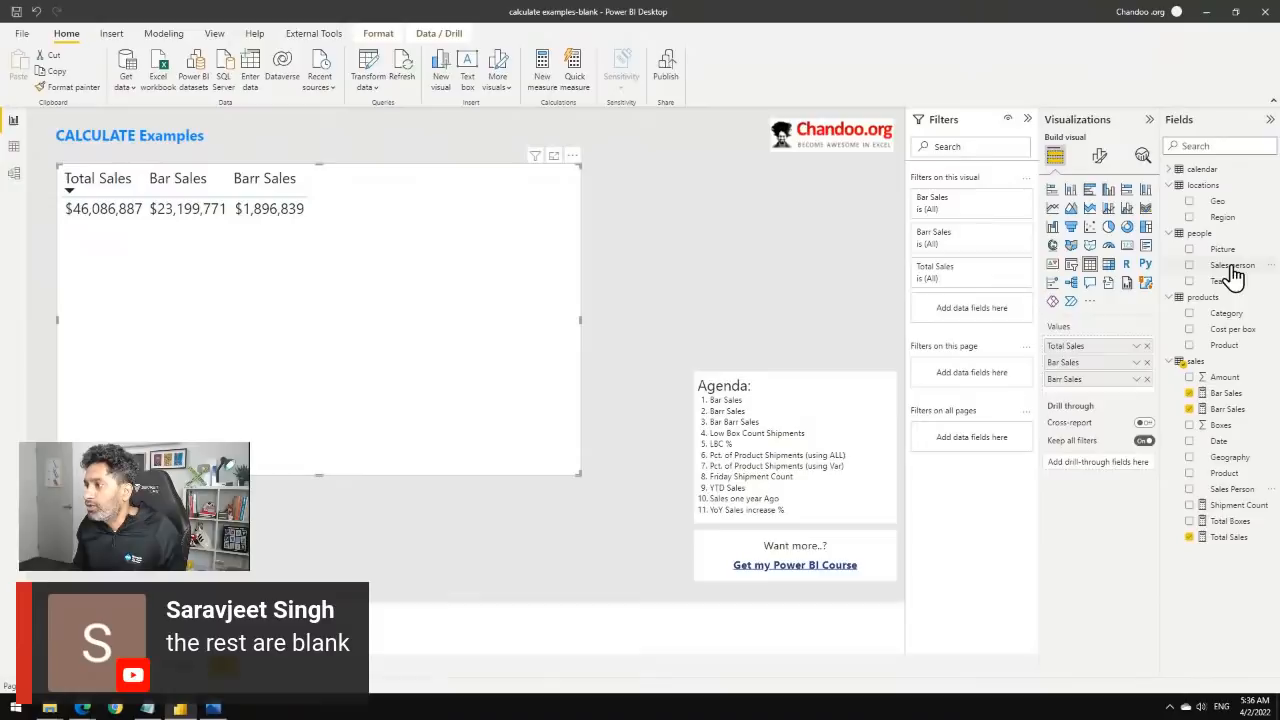
pyautogui.moveTo(1232, 266); pyautogui.dragTo(1138, 352)
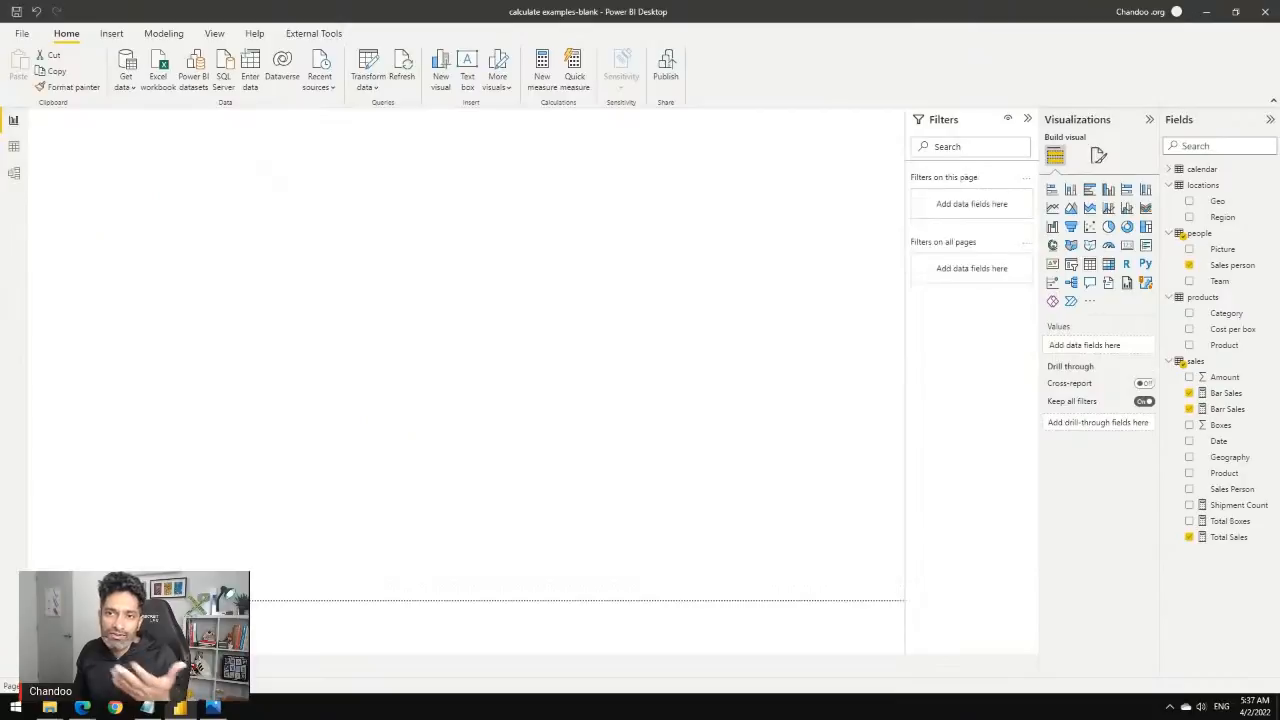
# Go to the page with the Geo table and move that table further left on the canvas.
pyautogui.click(120, 665)
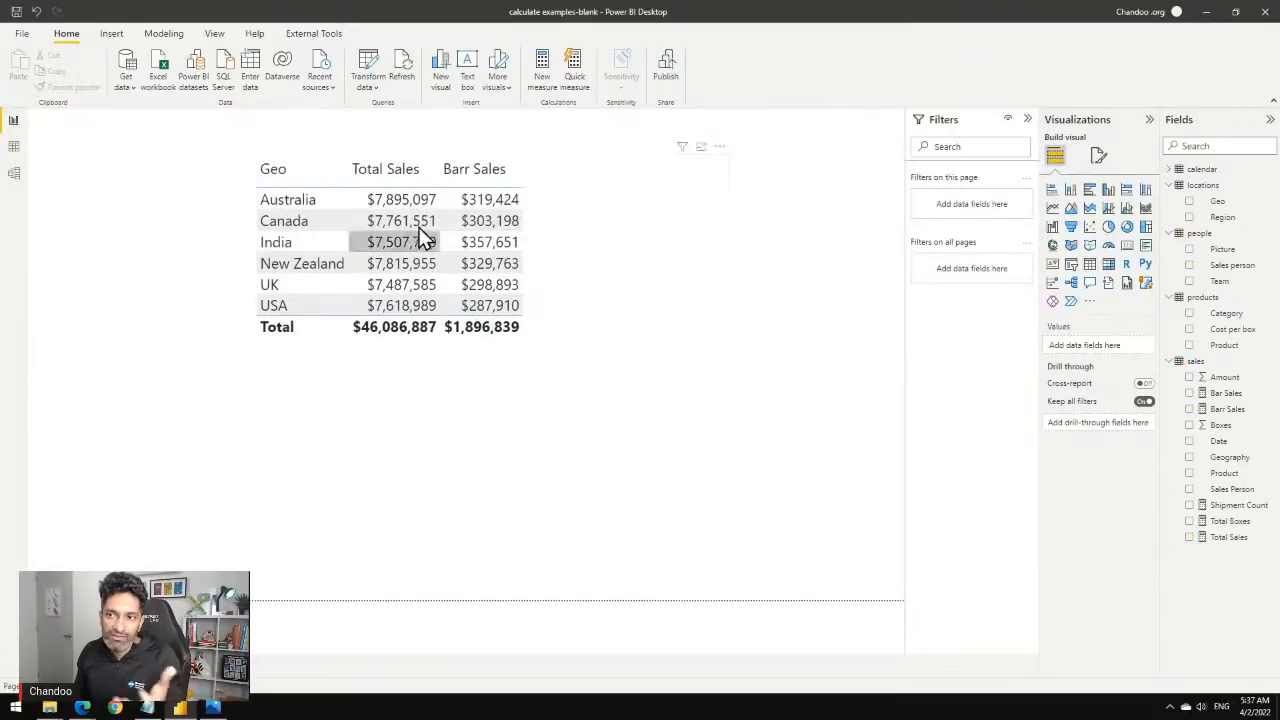
pyautogui.click(575, 316)
pyautogui.moveTo(575, 306); pyautogui.dragTo(446, 303)
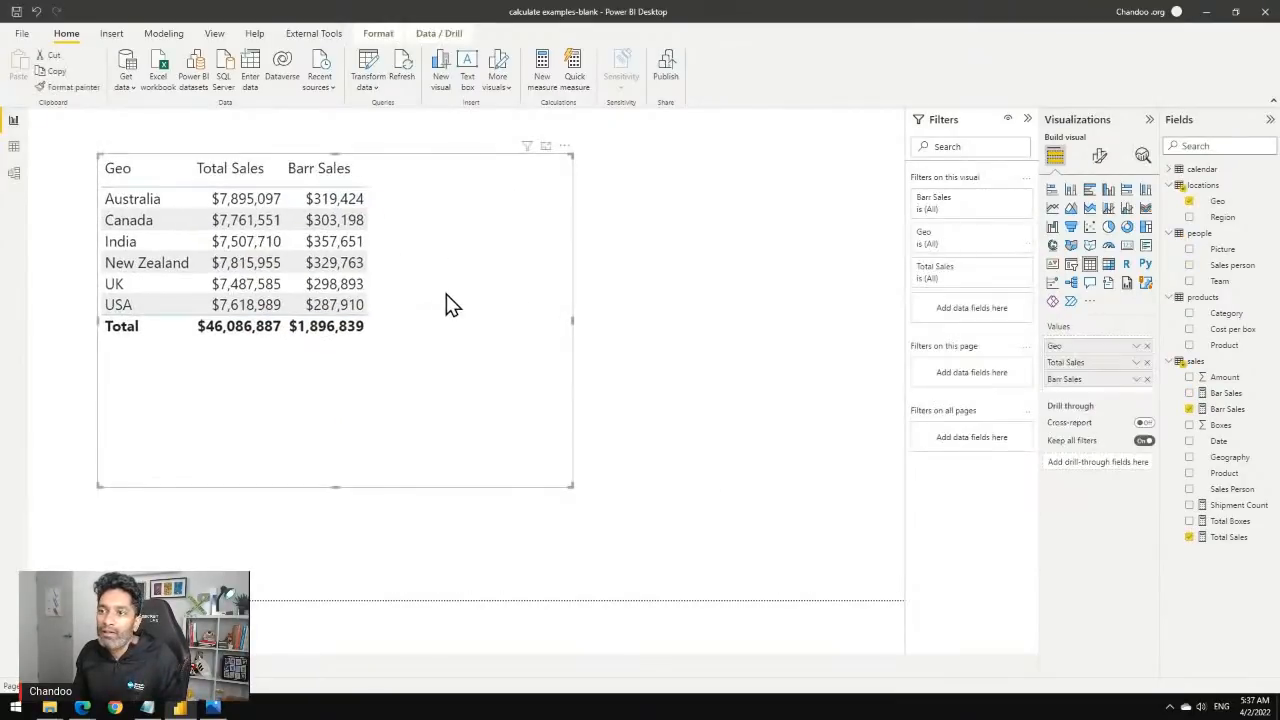
# Create a Bar Barr Sales measure in the sales table, starting its formula with CALCULATE and the Total Sales measure.
pyautogui.rightClick(1207, 364)
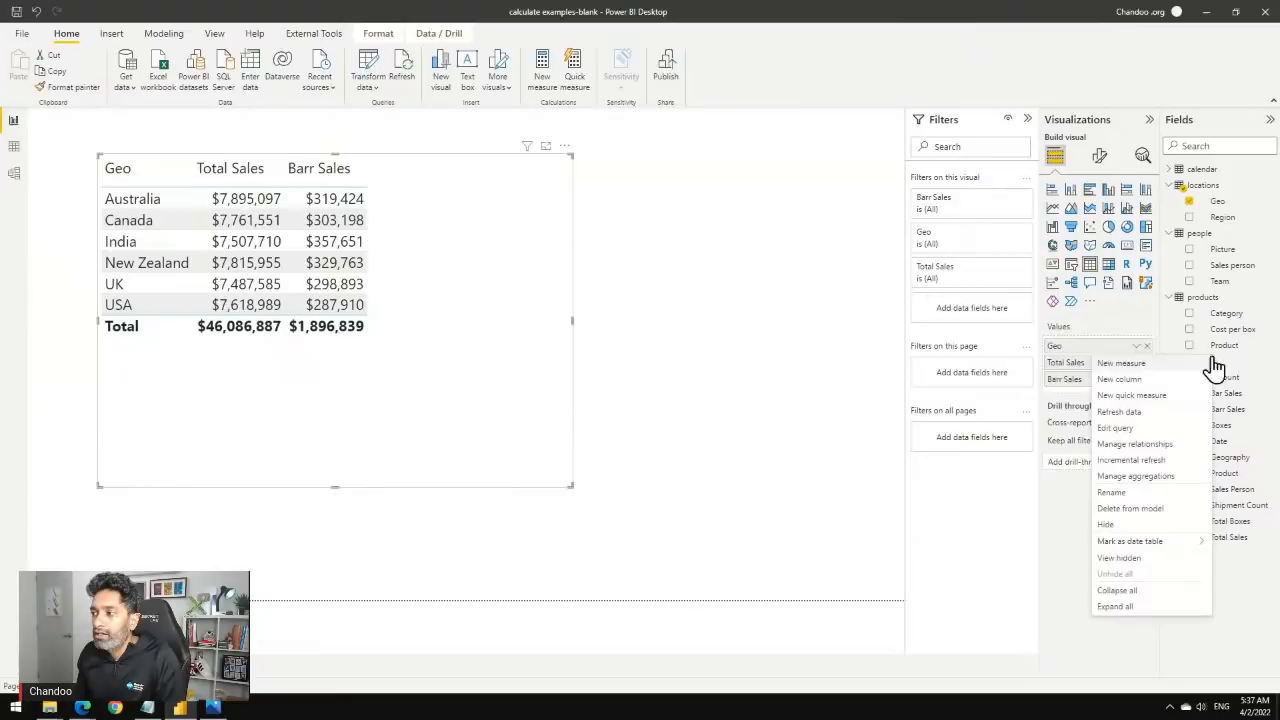
pyautogui.press('Escape')
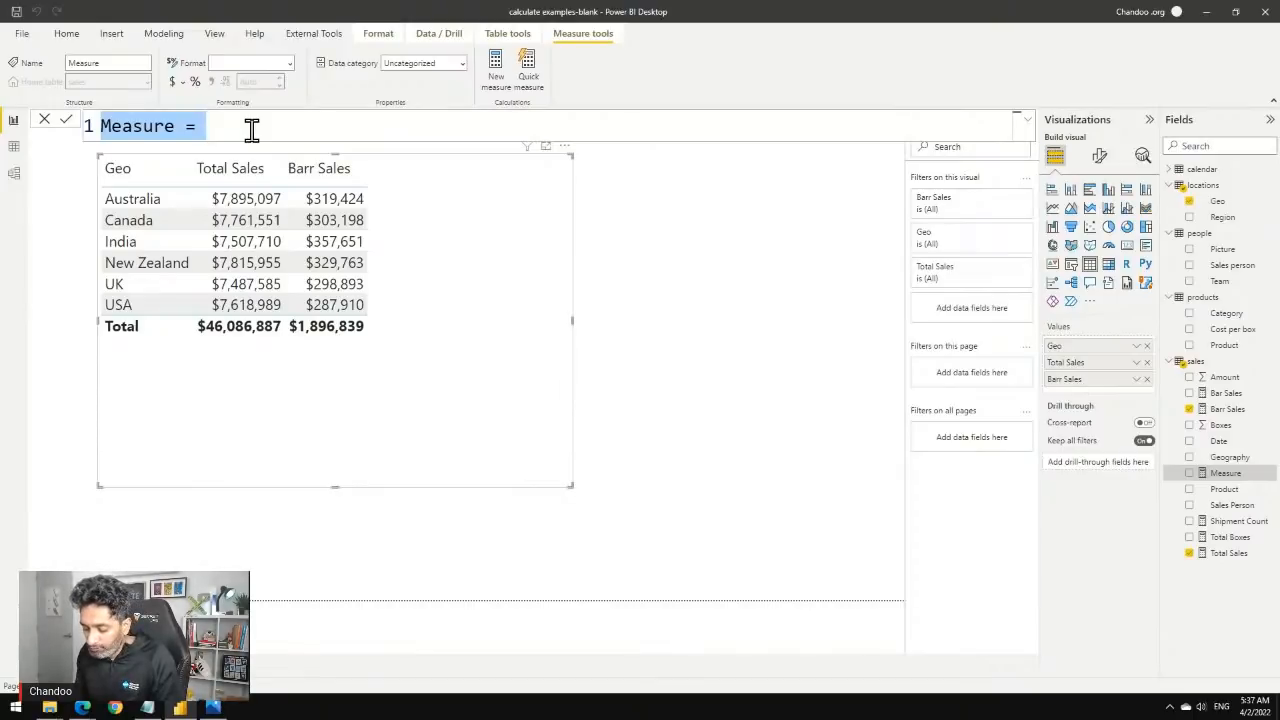
pyautogui.write('Bar Barr S')
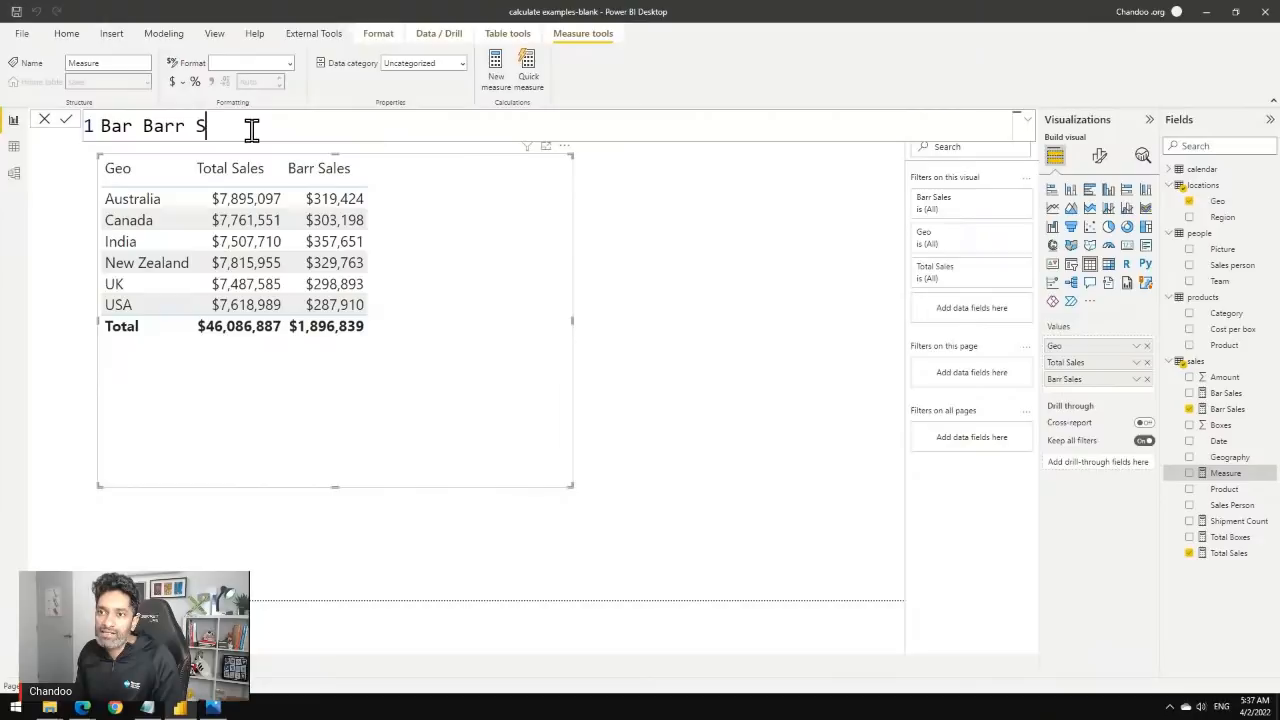
pyautogui.write('cal')
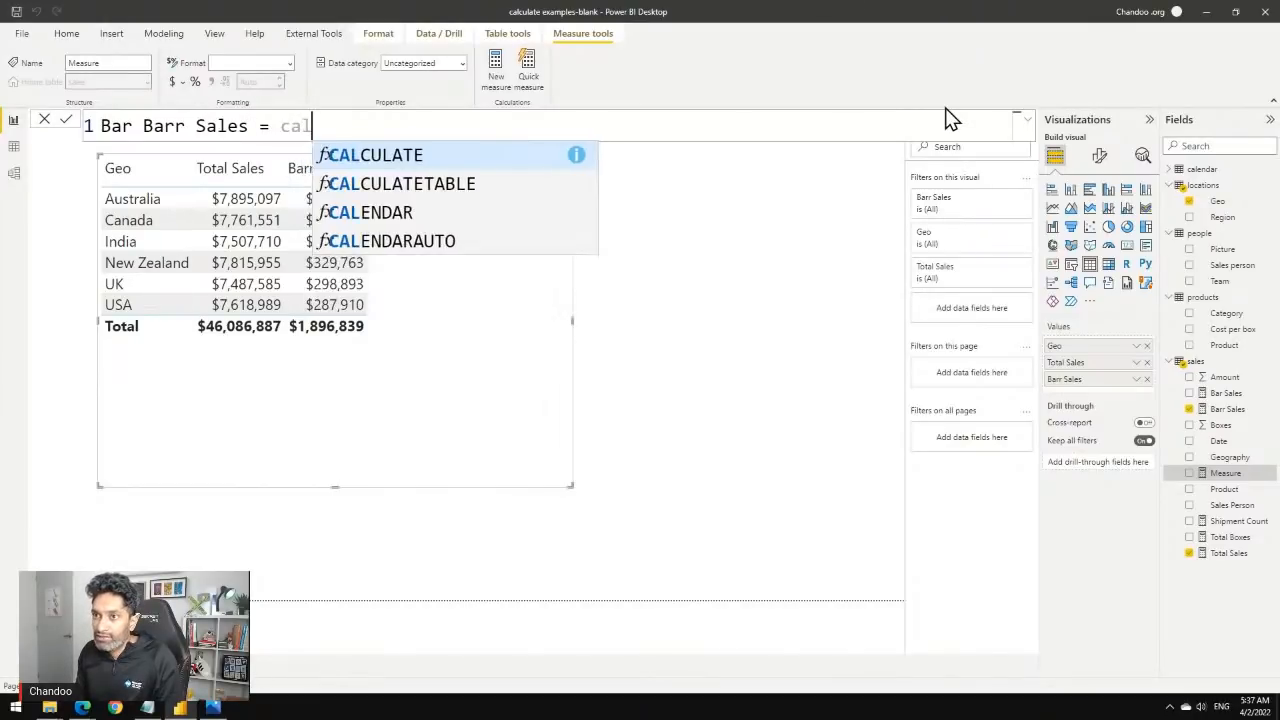
pyautogui.press('Tab')
pyautogui.write('[t')
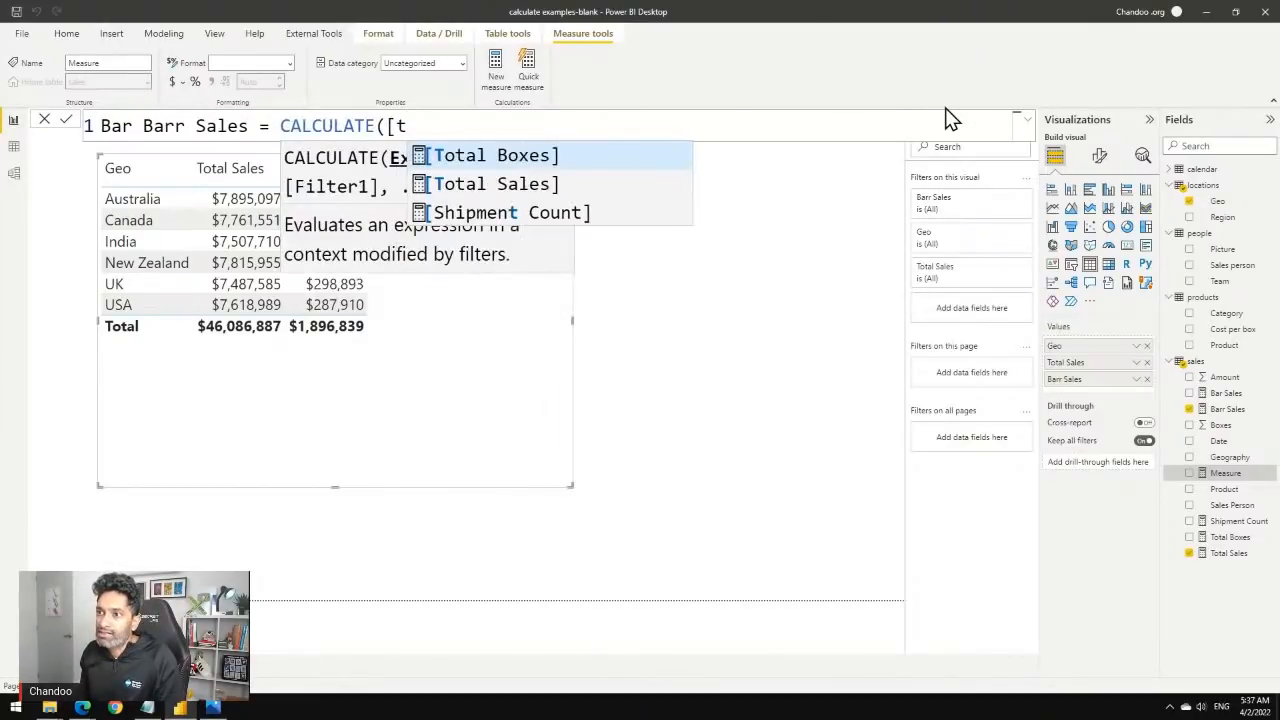
pyautogui.press('Down')
pyautogui.press('Tab')
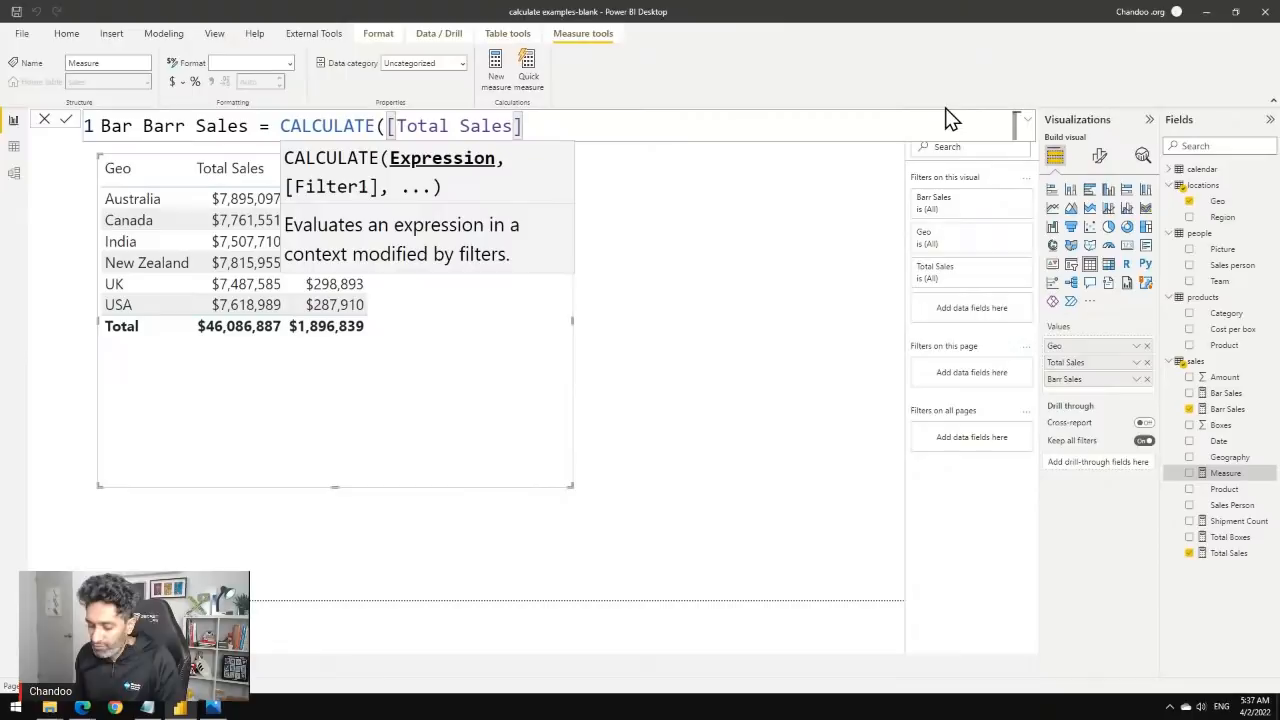
# Add a first filter to Bar Barr Sales that sets people[Sales person] equal to the Barr salesperson's full name.
pyautogui.write(',')
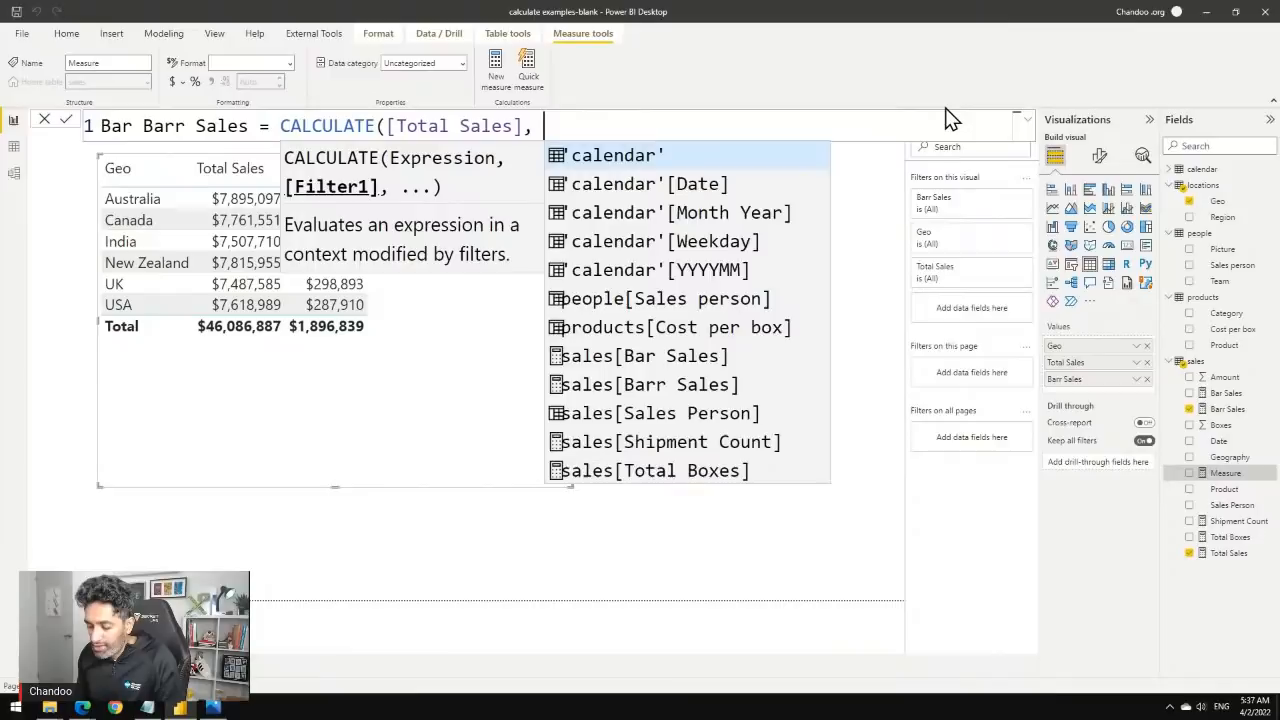
pyautogui.write(' pers')
pyautogui.press('Tab')
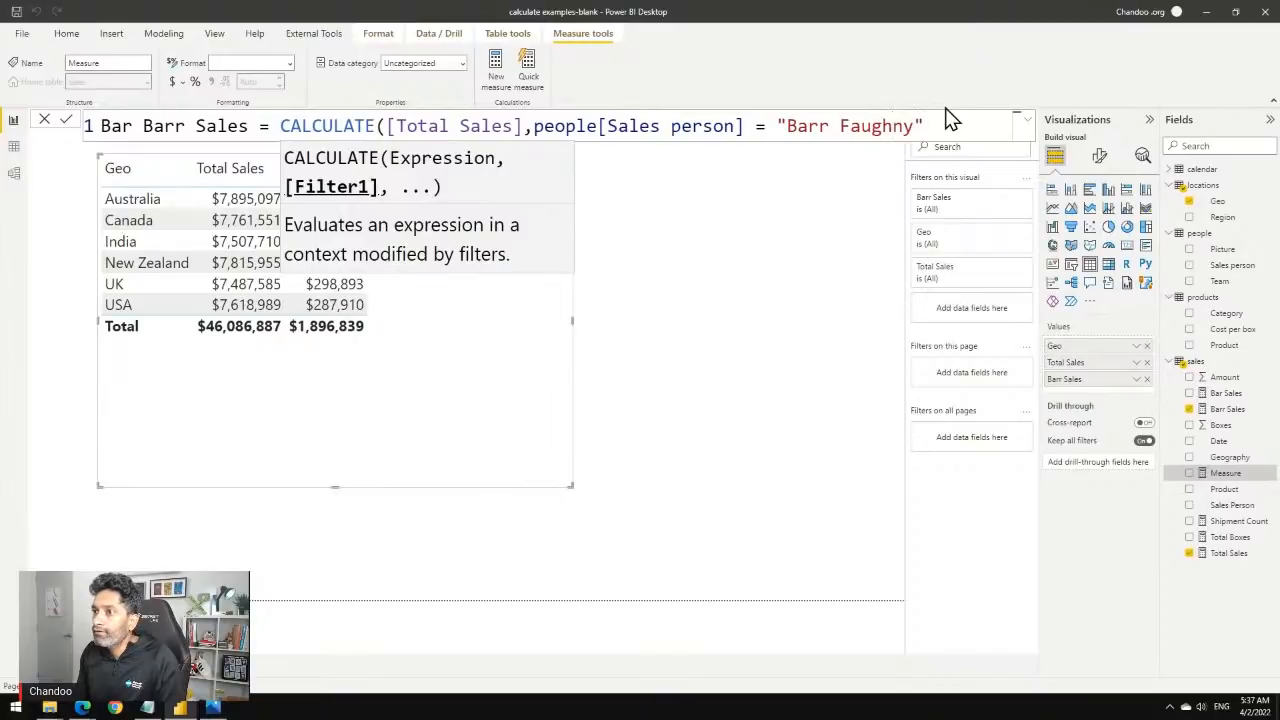
# Add products[Category] = "Bar" as the second filter of Bar Barr Sales and close the formula.
pyautogui.write(', ca')
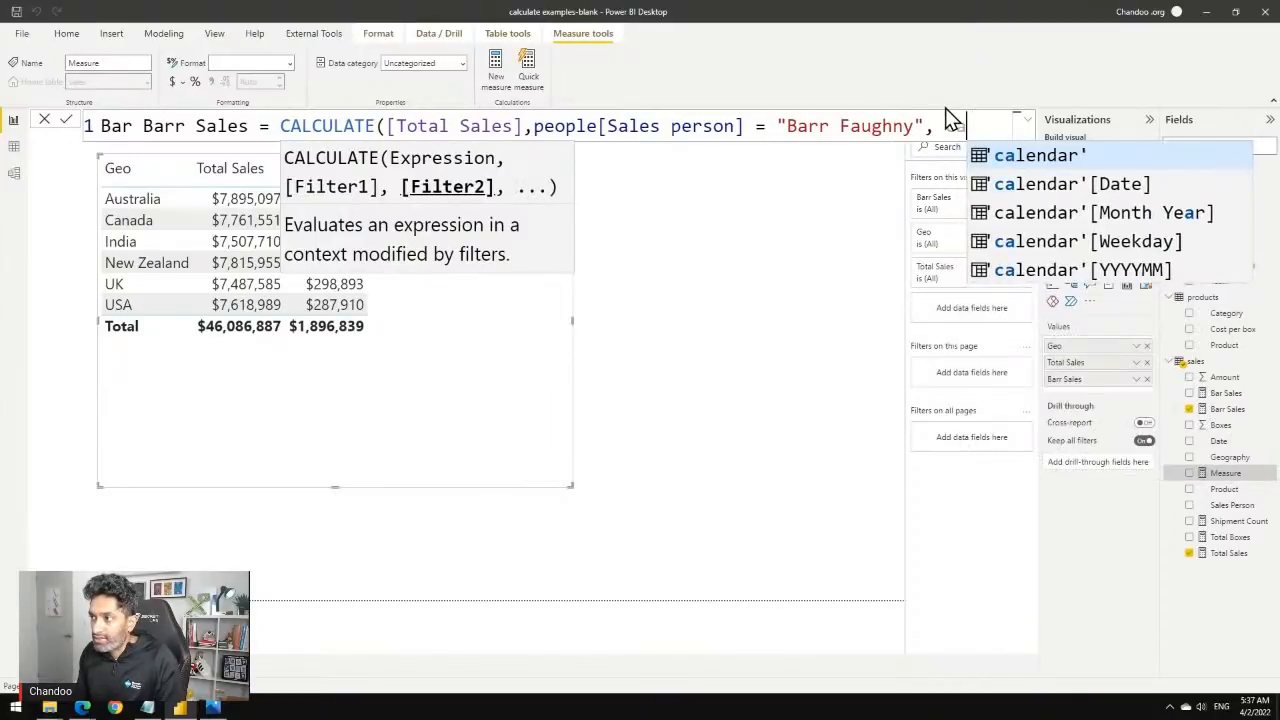
pyautogui.write('tegor')
pyautogui.press('Tab')
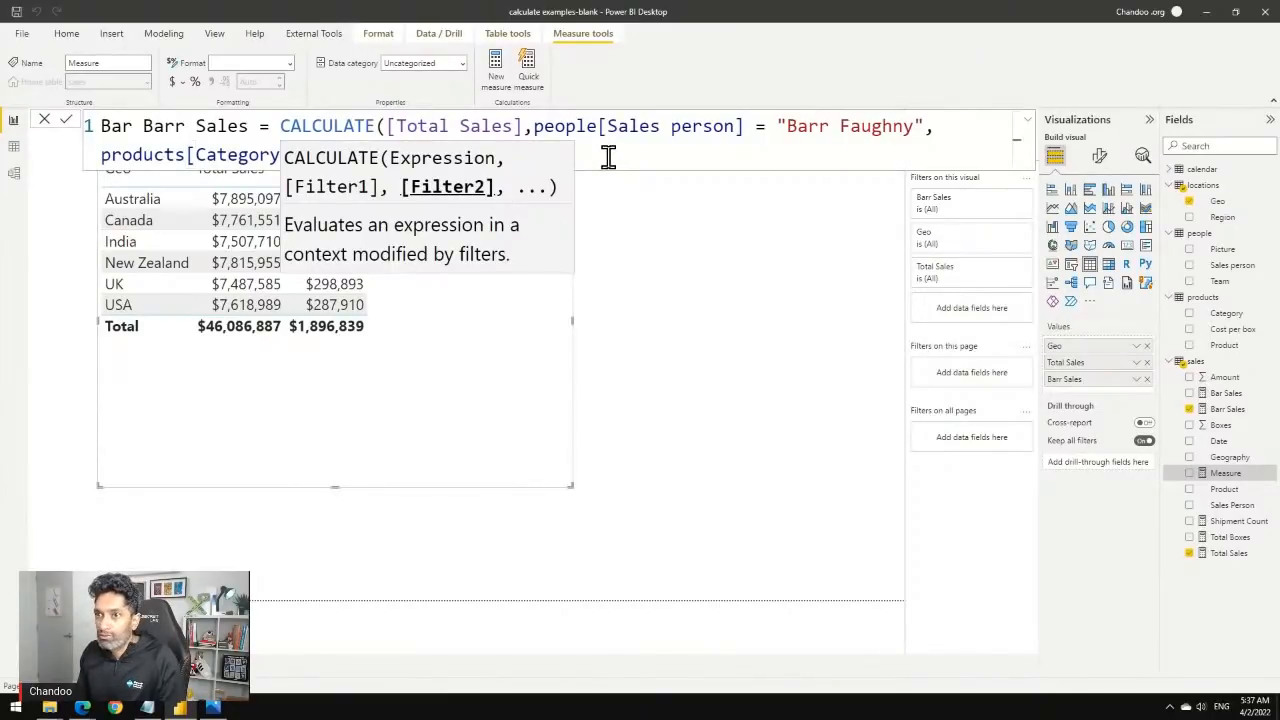
pyautogui.write(']= ')
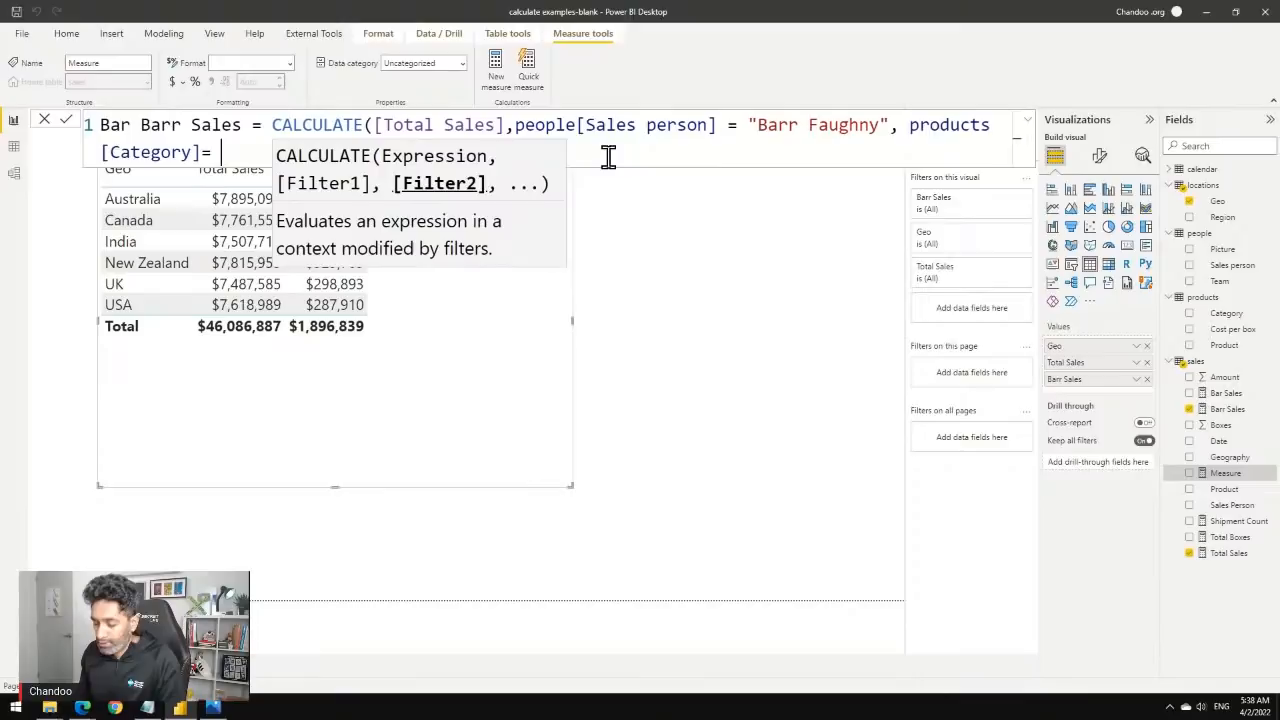
pyautogui.write('"Bar")')
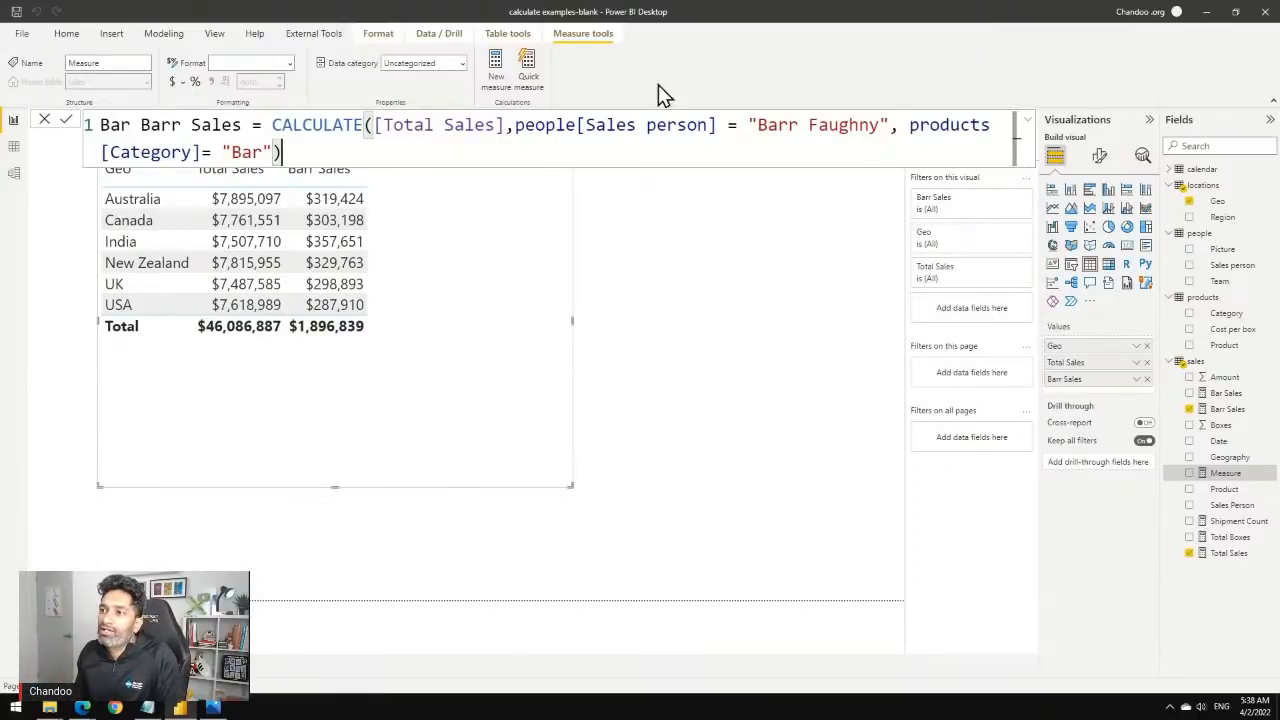
# Put the CALCULATE expression of Bar Barr Sales on its own indented line below the measure name.
pyautogui.click(512, 130)
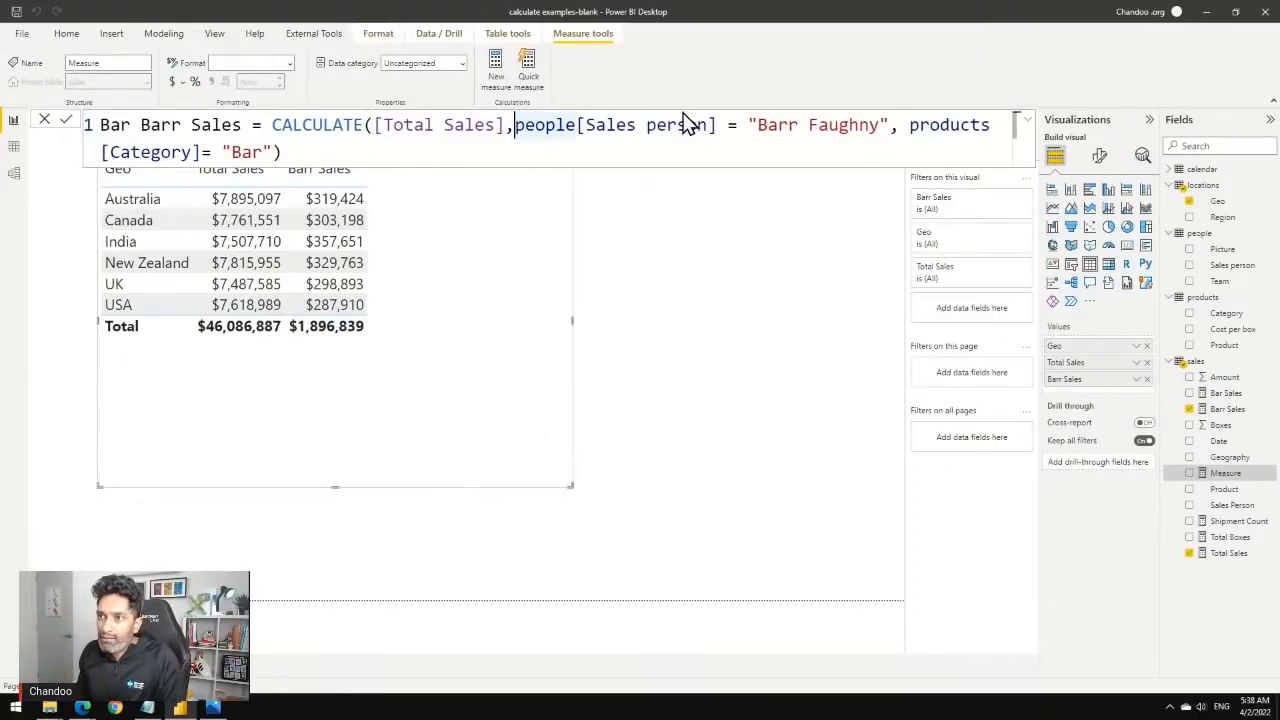
pyautogui.hotkey('ctrl', 'Left')
pyautogui.hotkey('ctrl', 'Left')
pyautogui.hotkey('ctrl', 'Left')
pyautogui.hotkey('ctrl', 'Left')
pyautogui.hotkey('ctrl', 'Left')
pyautogui.hotkey('ctrl', 'Left')
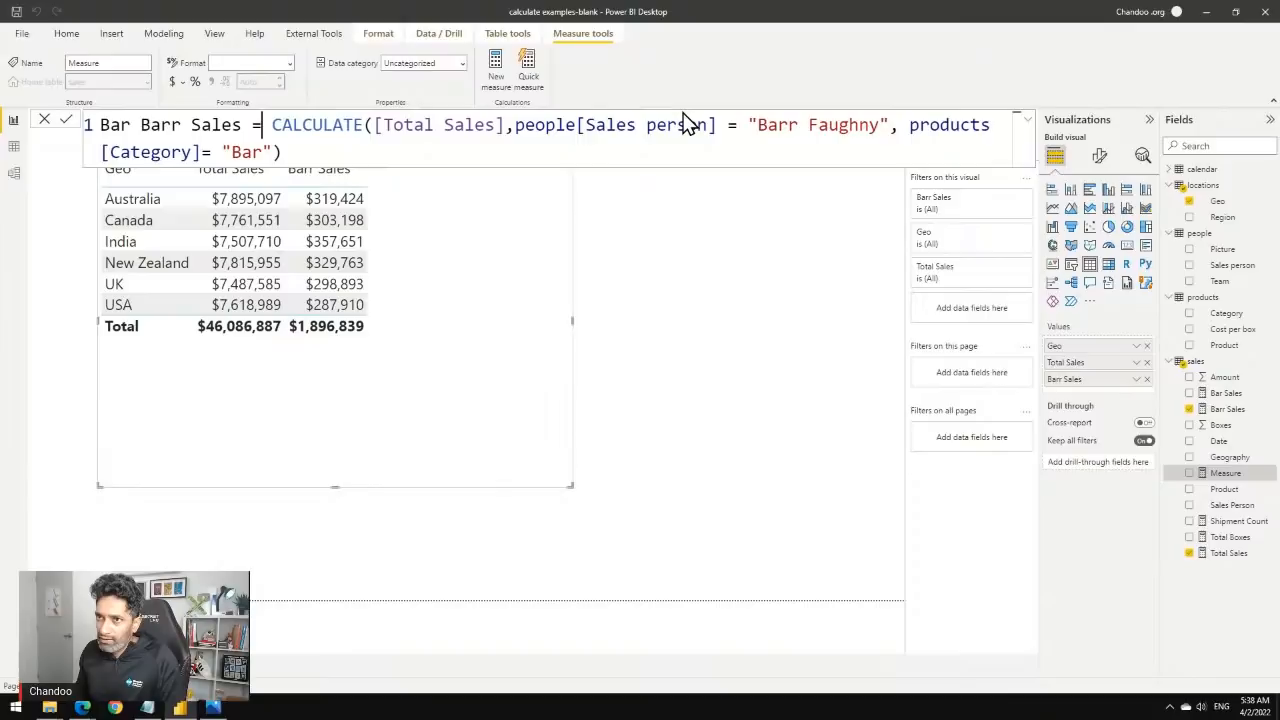
pyautogui.hotkey('ctrl', 'Right')
pyautogui.hotkey('ctrl', 'Left')
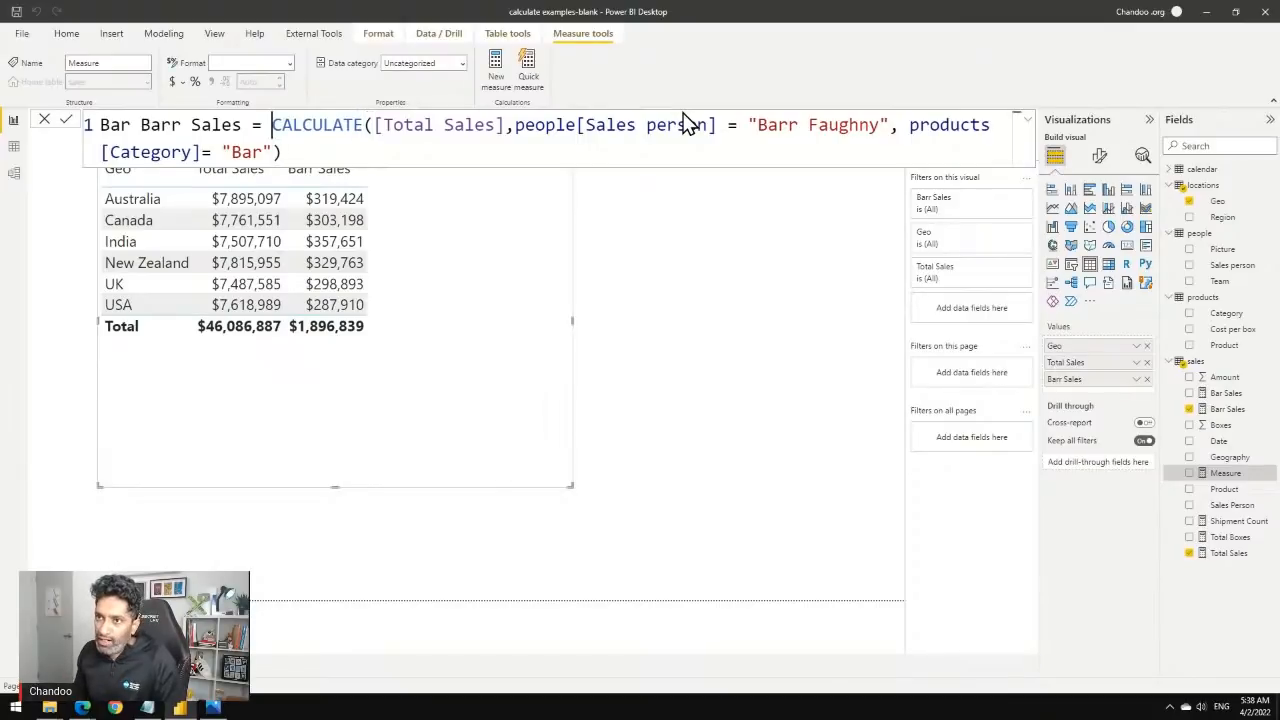
pyautogui.hotkey('shift', 'Return')
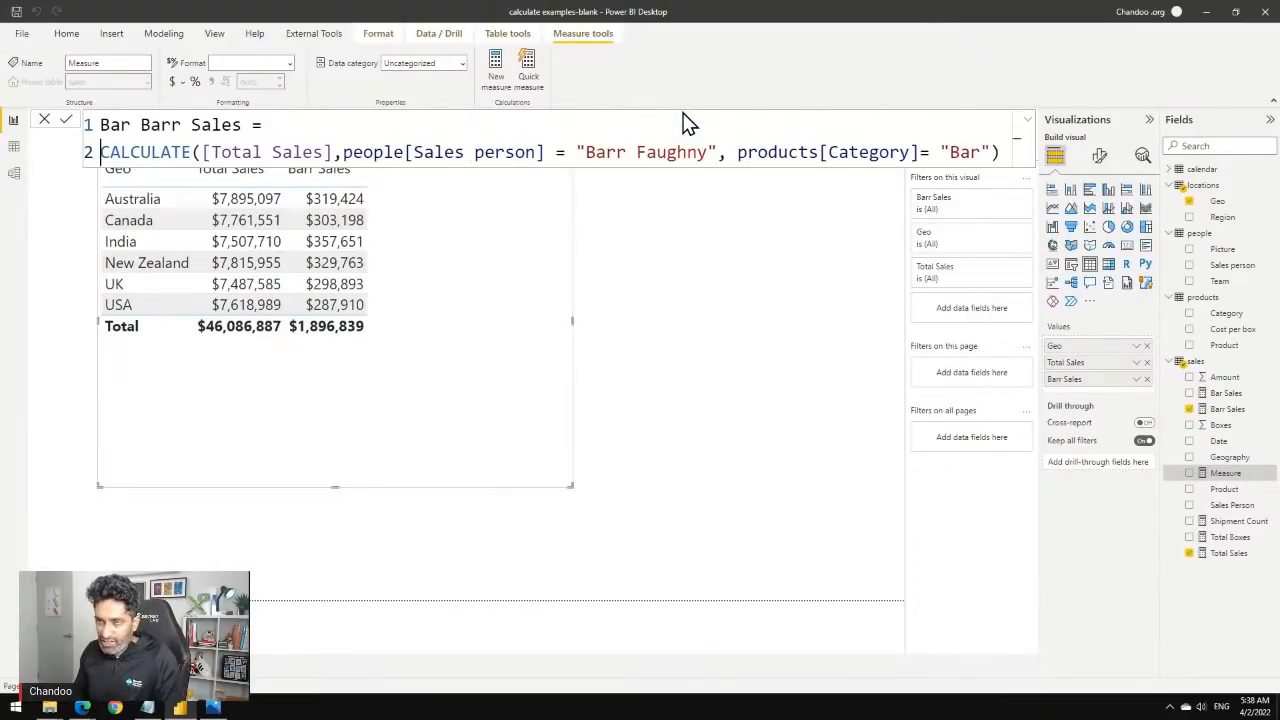
pyautogui.press('Tab')
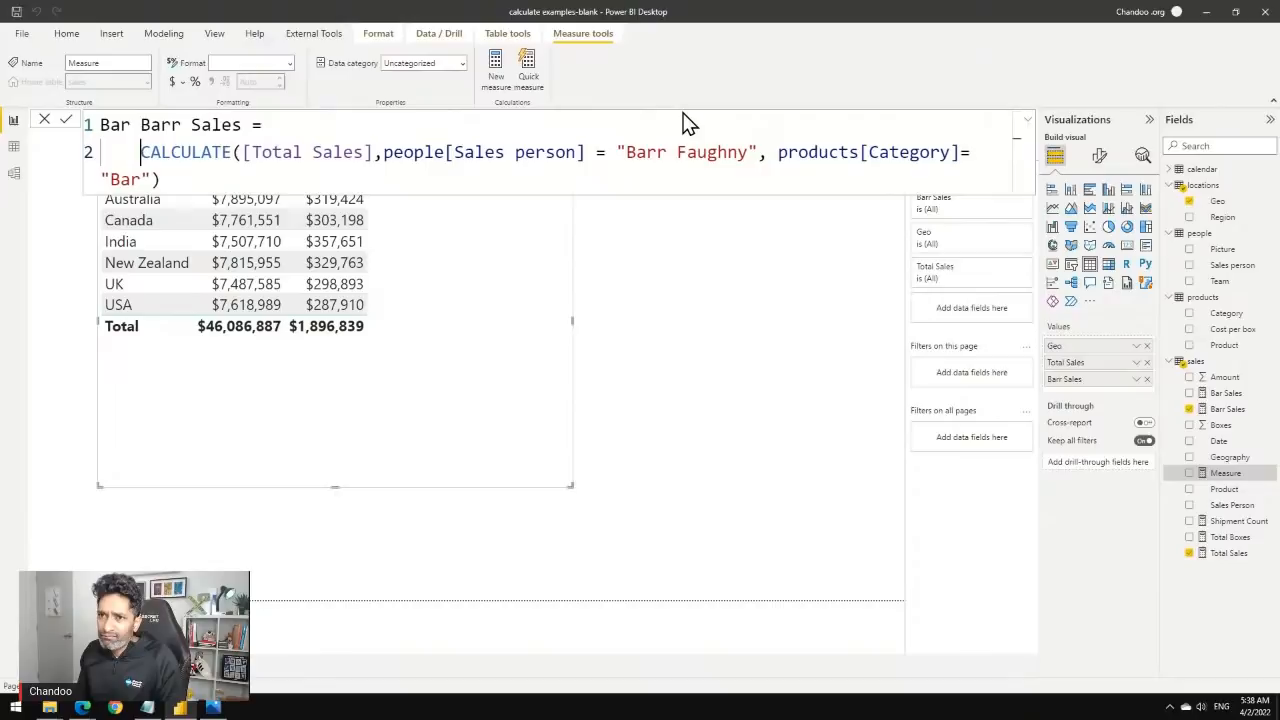
# Place the sales person and category filters of Bar Barr Sales on separate, further indented lines and commit the measure.
pyautogui.click(386, 154)
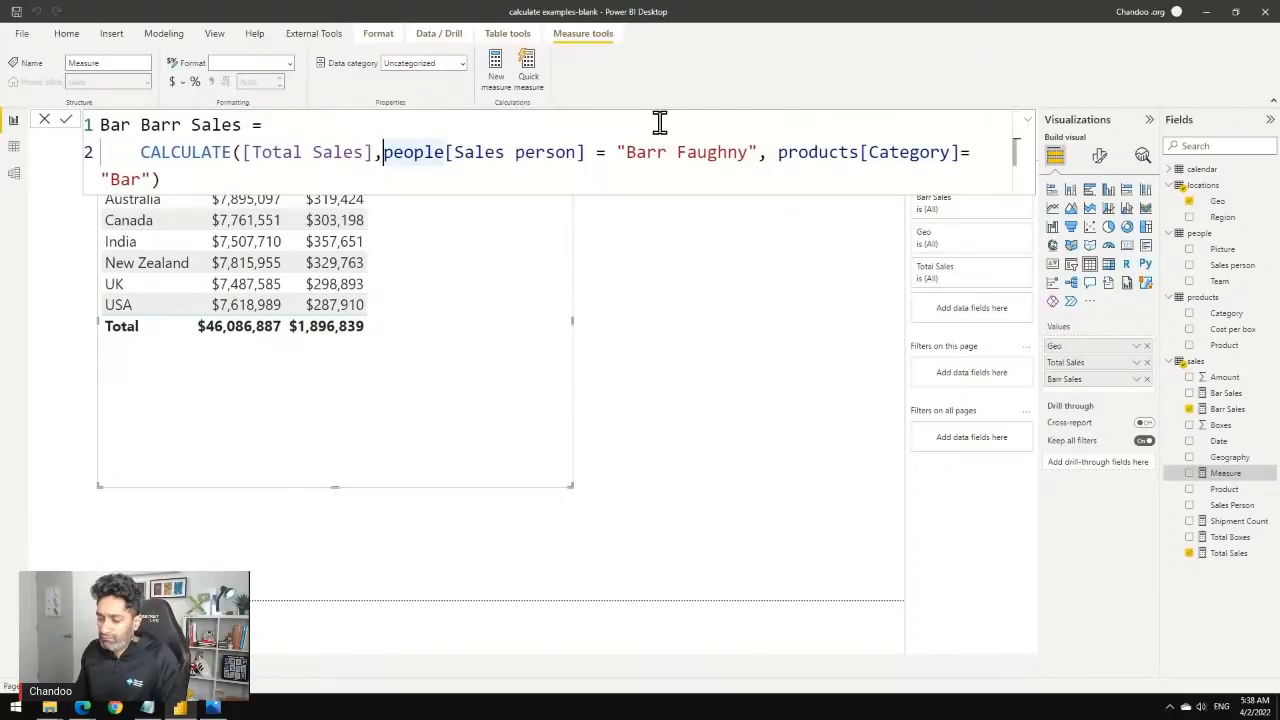
pyautogui.hotkey('shift', 'Return')
pyautogui.press('Tab')
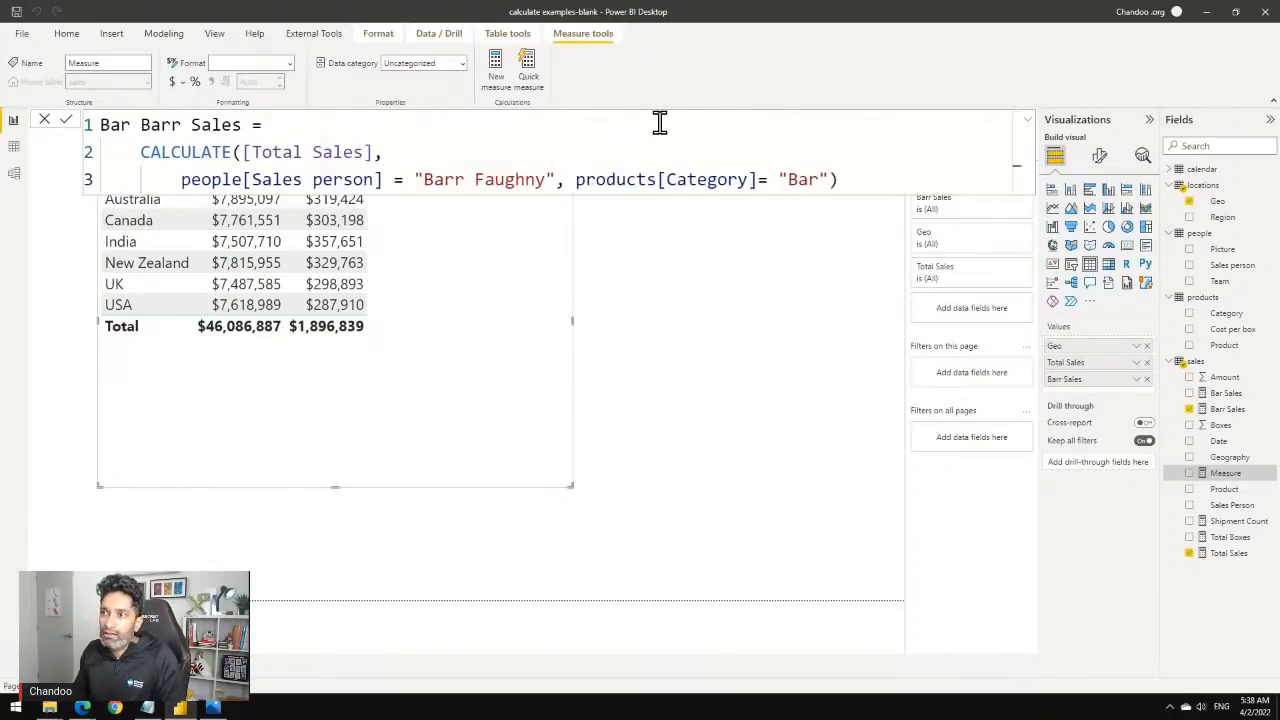
pyautogui.click(574, 180)
pyautogui.hotkey('shift', 'Return')
pyautogui.press('Tab')
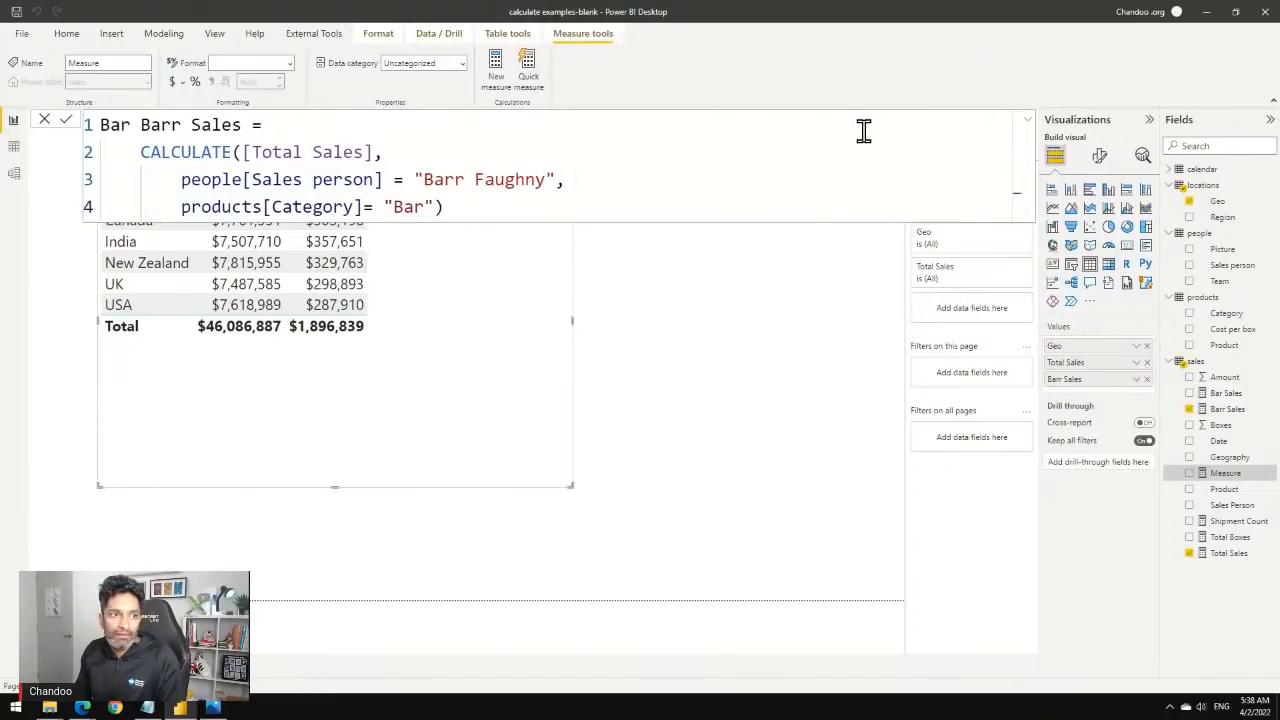
pyautogui.click(479, 206)
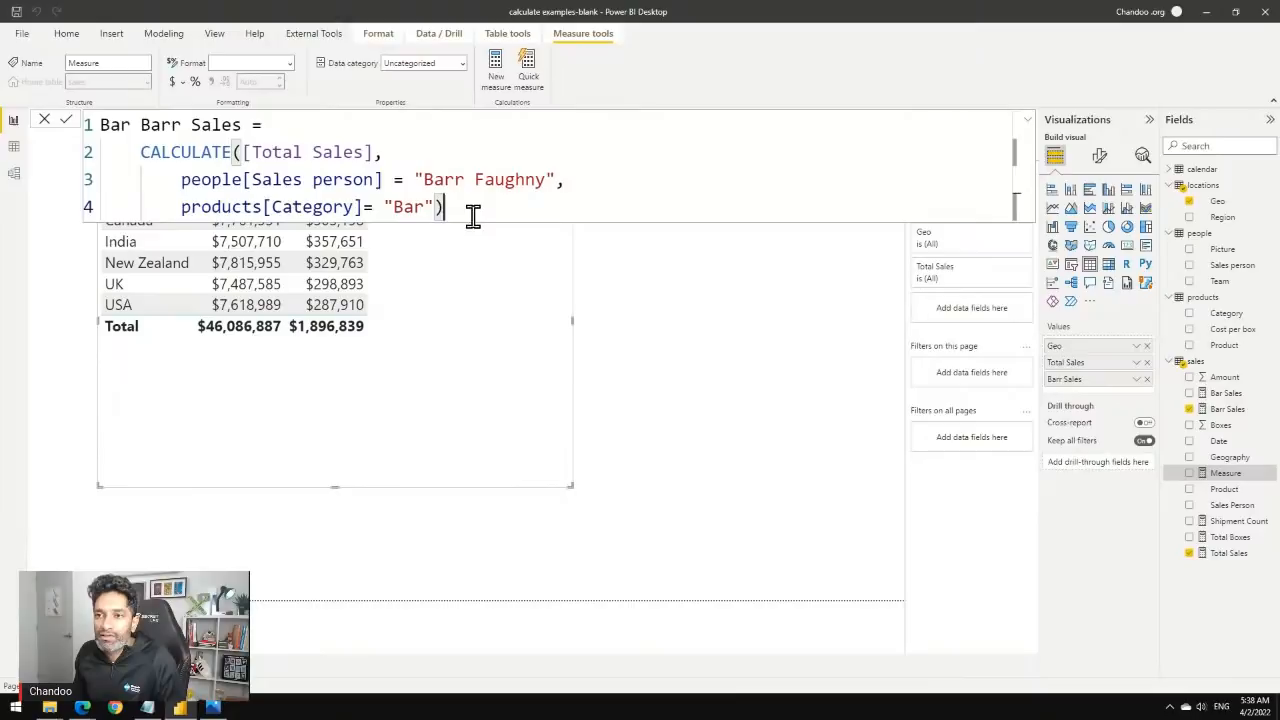
pyautogui.click(65, 120)
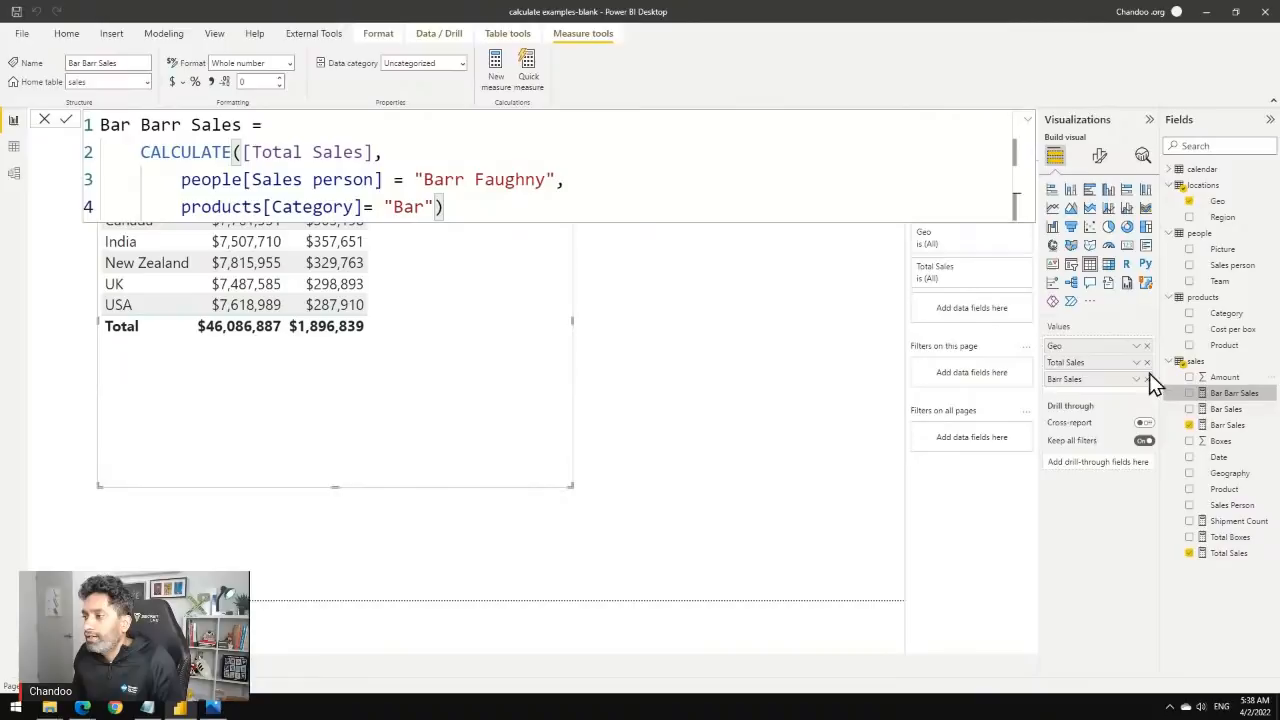
# Add the Bar Barr Sales measure to the Geo table as its last column.
pyautogui.moveTo(1176, 393); pyautogui.dragTo(1111, 386)
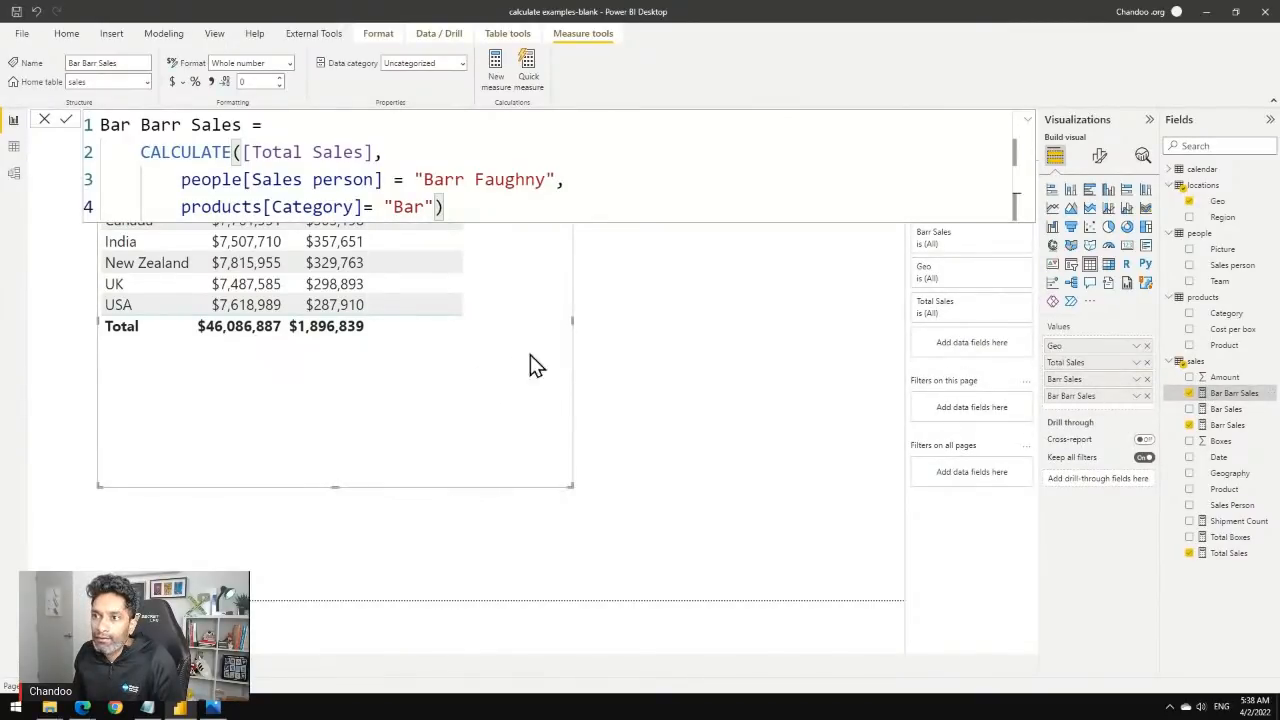
pyautogui.click(678, 318)
pyautogui.click(488, 410)
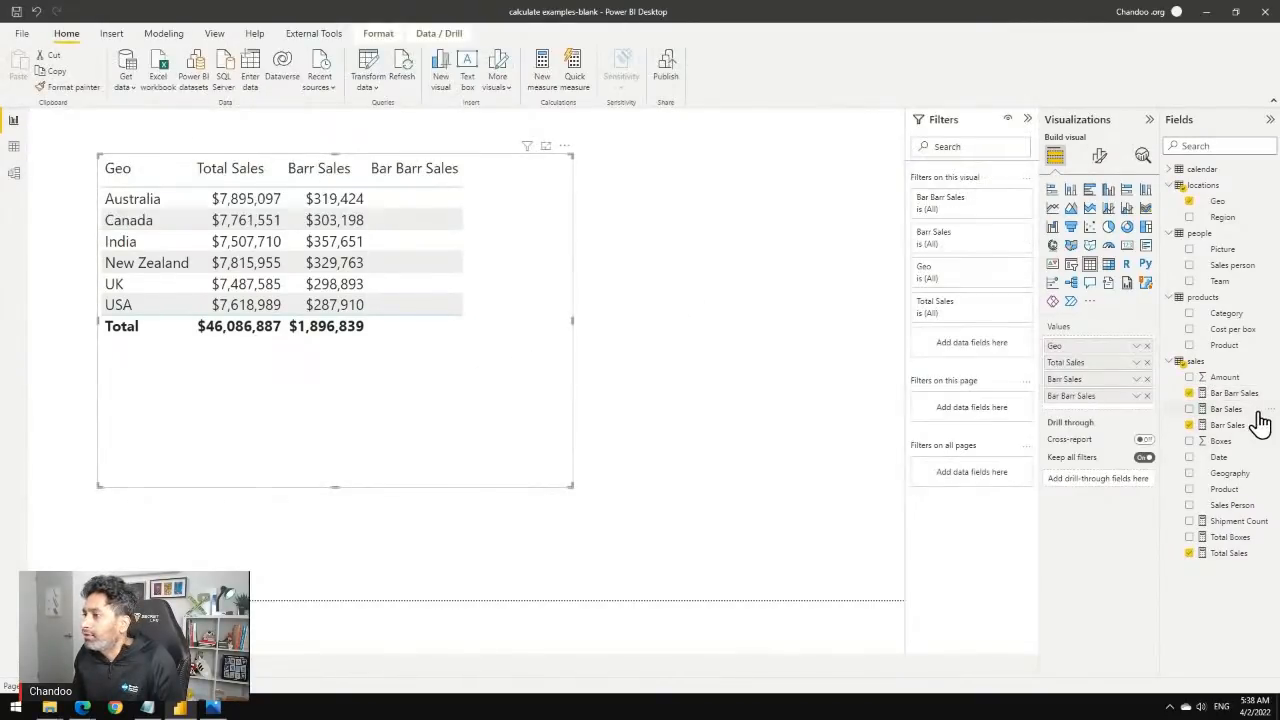
# Change the products[Category] filter value in Bar Barr Sales to "Bars" and commit the measure.
pyautogui.click(1234, 393)
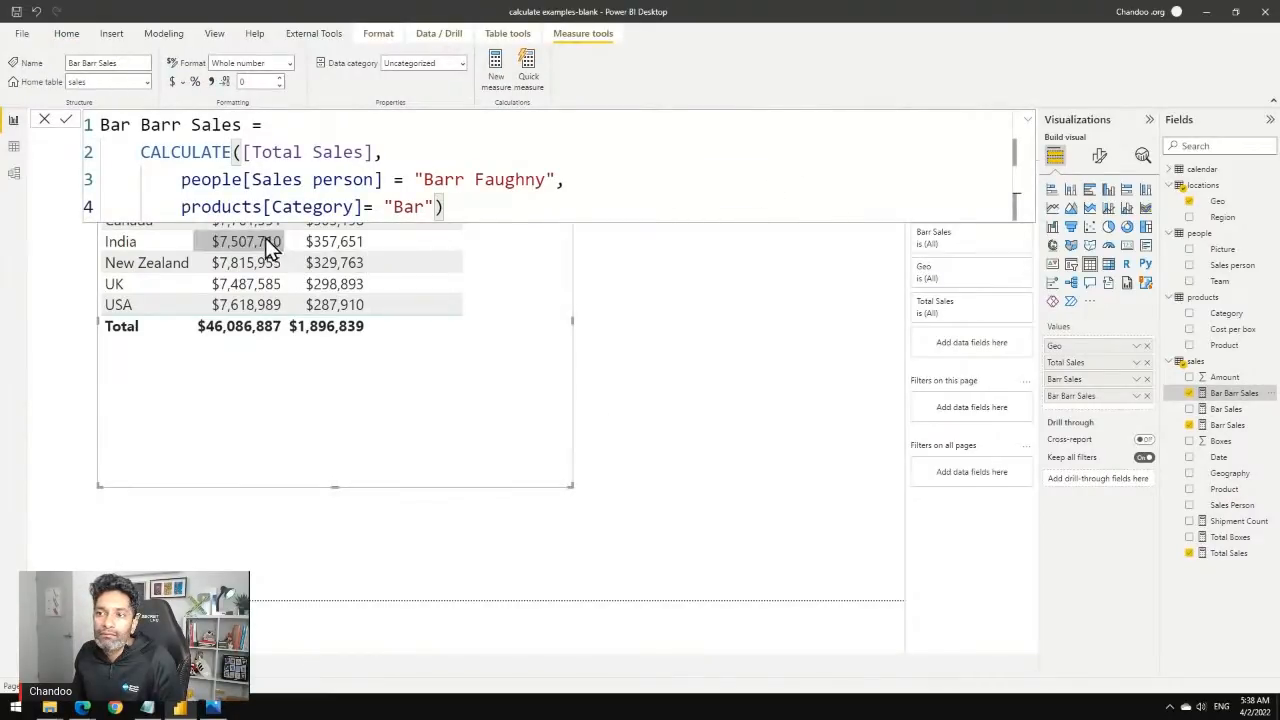
pyautogui.click(417, 207)
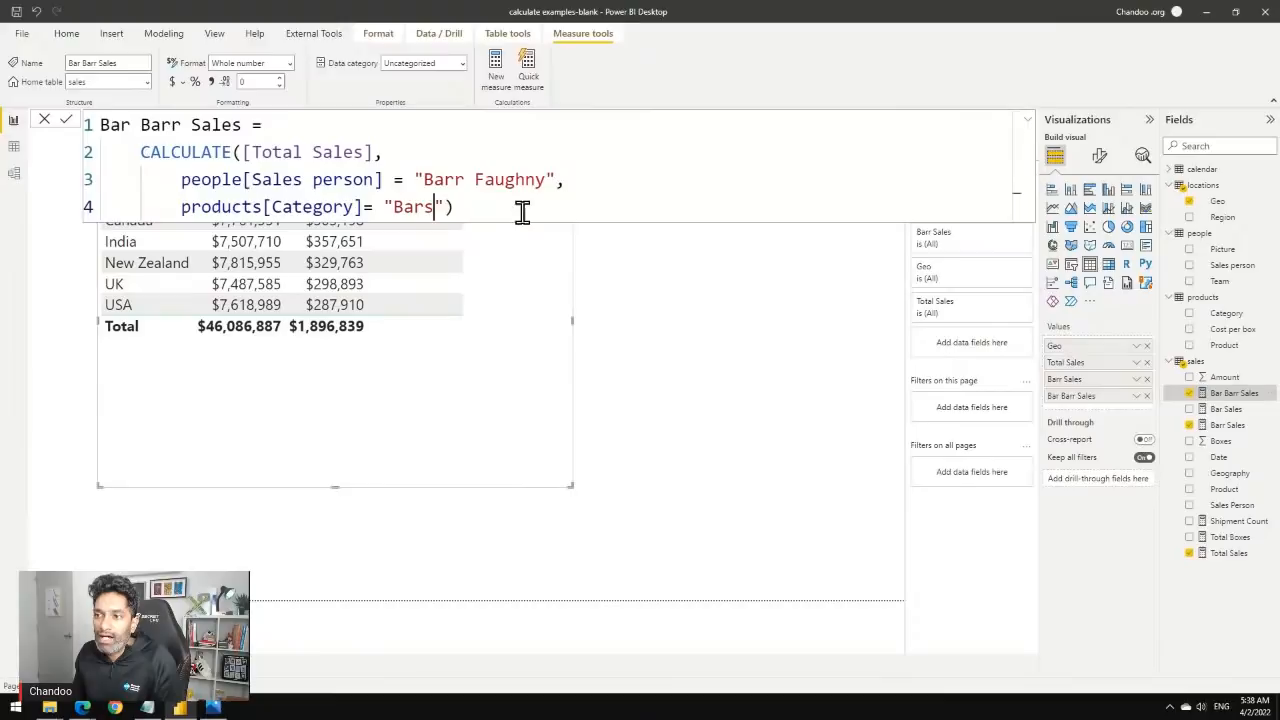
pyautogui.write('s')
pyautogui.click(66, 119)
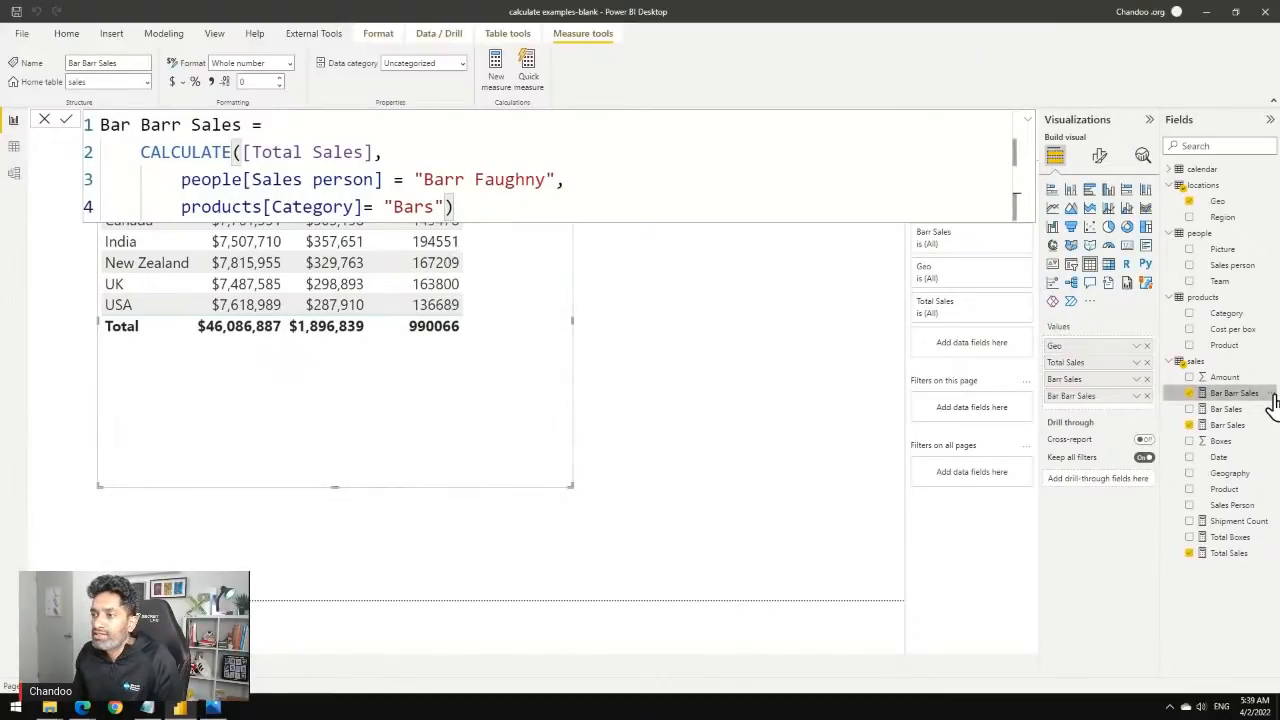
pyautogui.click(739, 401)
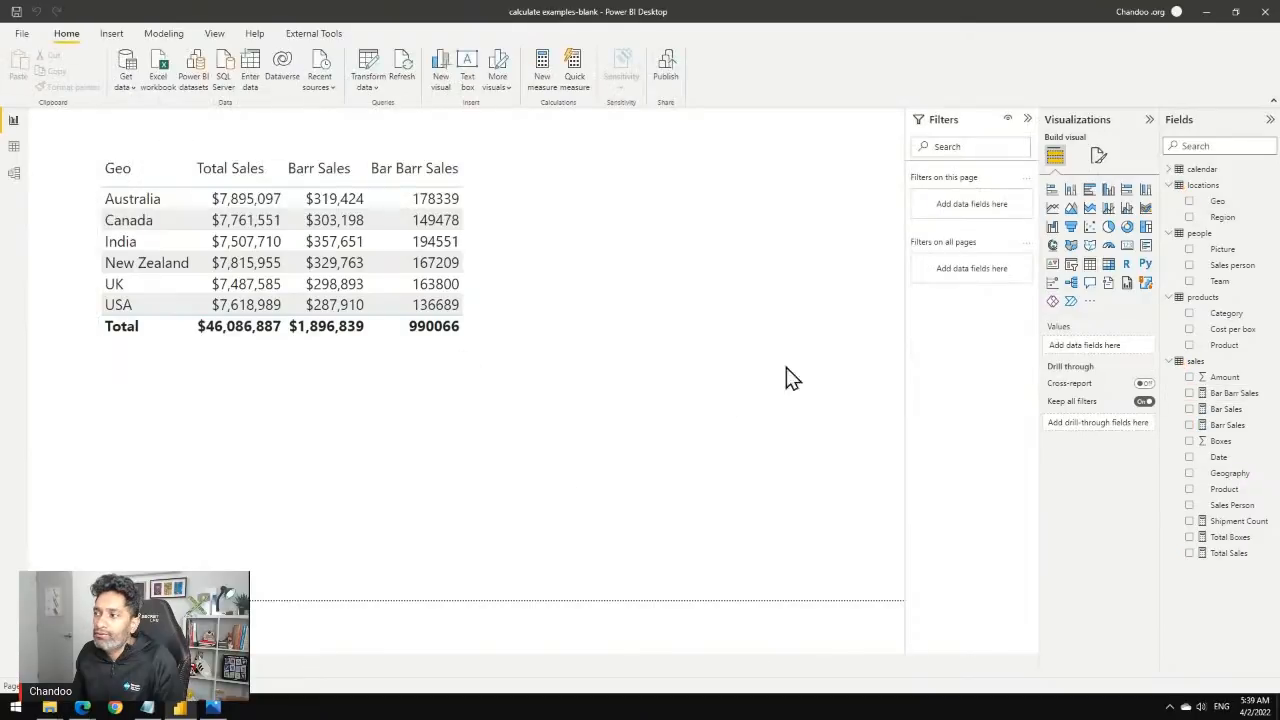
# Format Bar Barr Sales as dollar currency and shrink the Geo table's frame closer to its contents.
pyautogui.click(1234, 393)
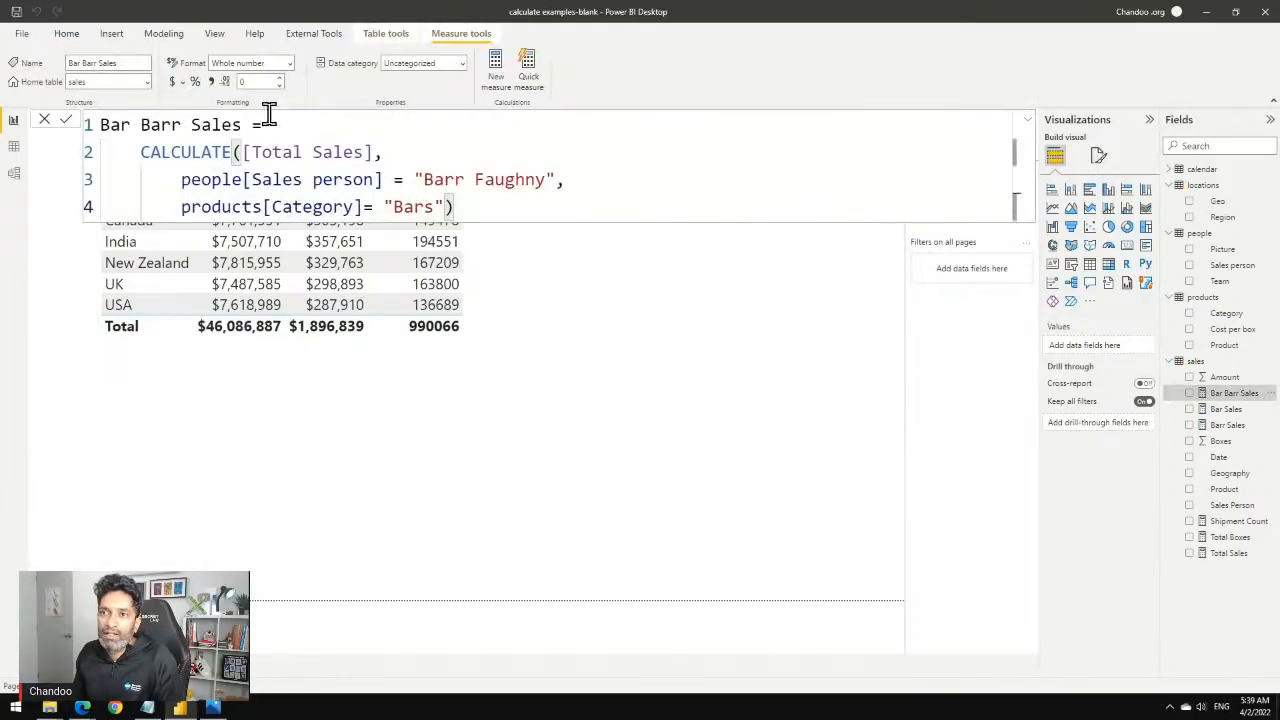
pyautogui.click(172, 83)
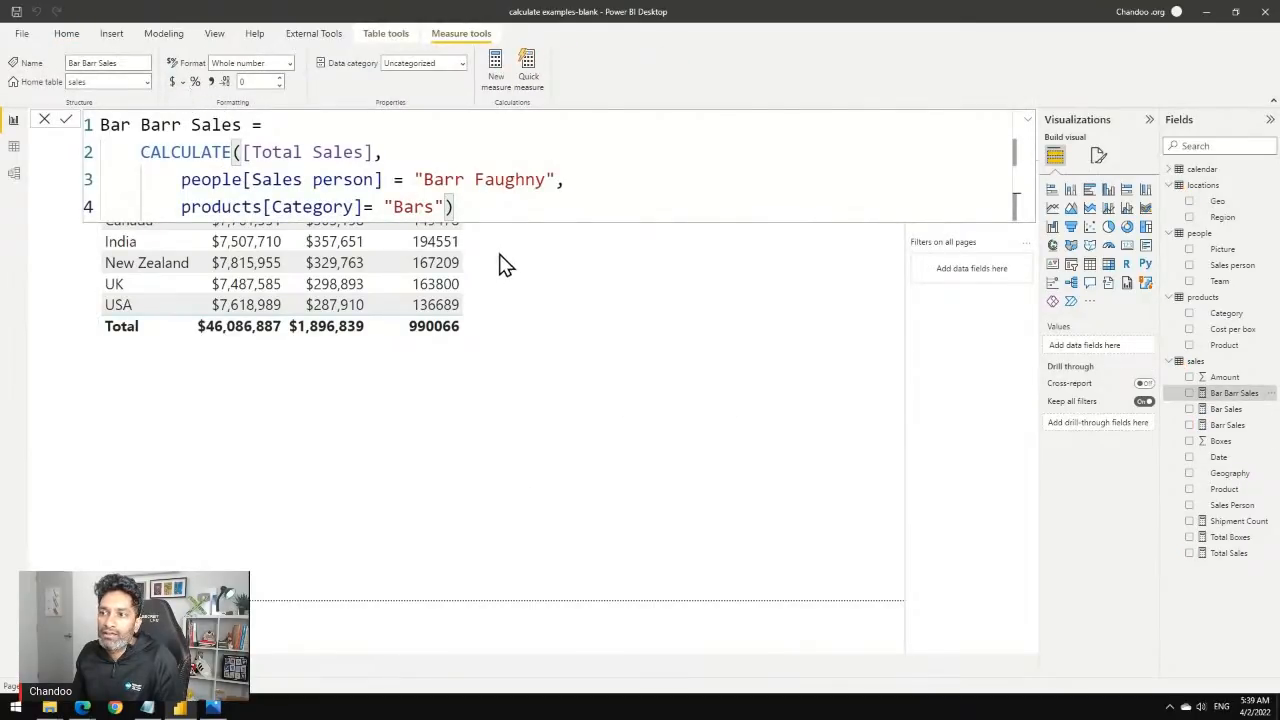
pyautogui.click(566, 357)
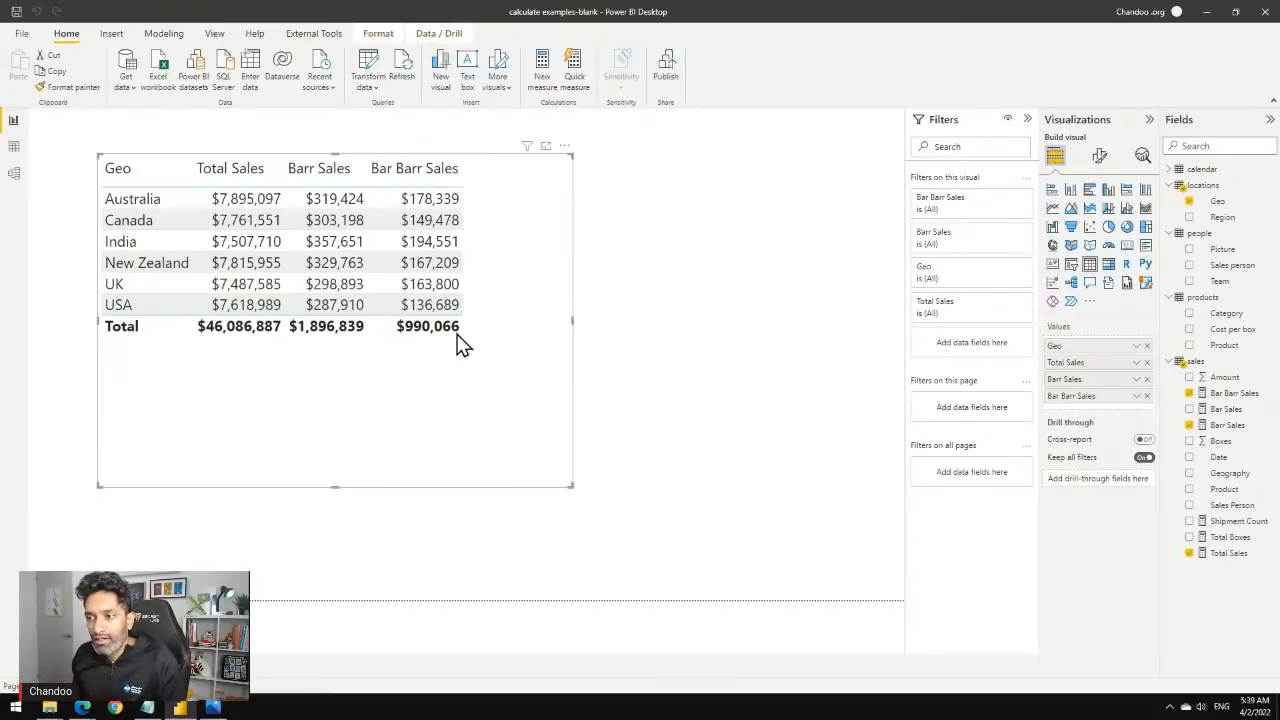
pyautogui.moveTo(561, 474); pyautogui.dragTo(419, 364)
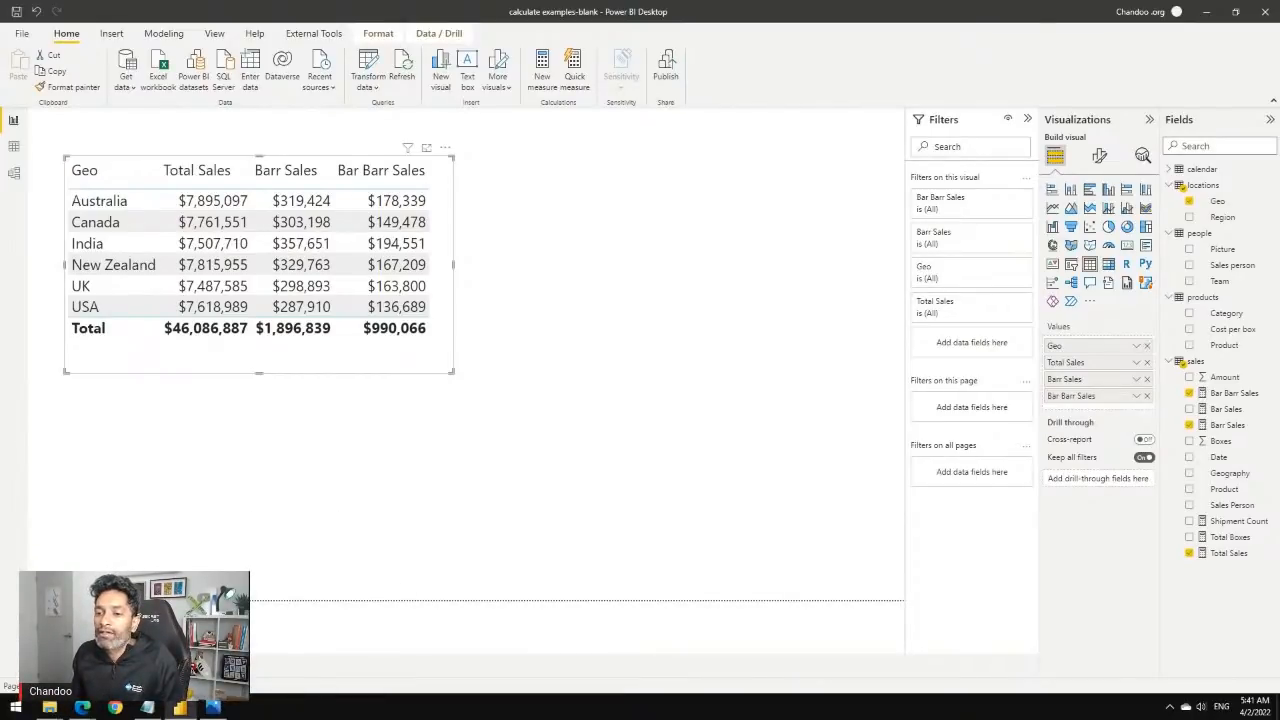
pyautogui.click(112, 667)
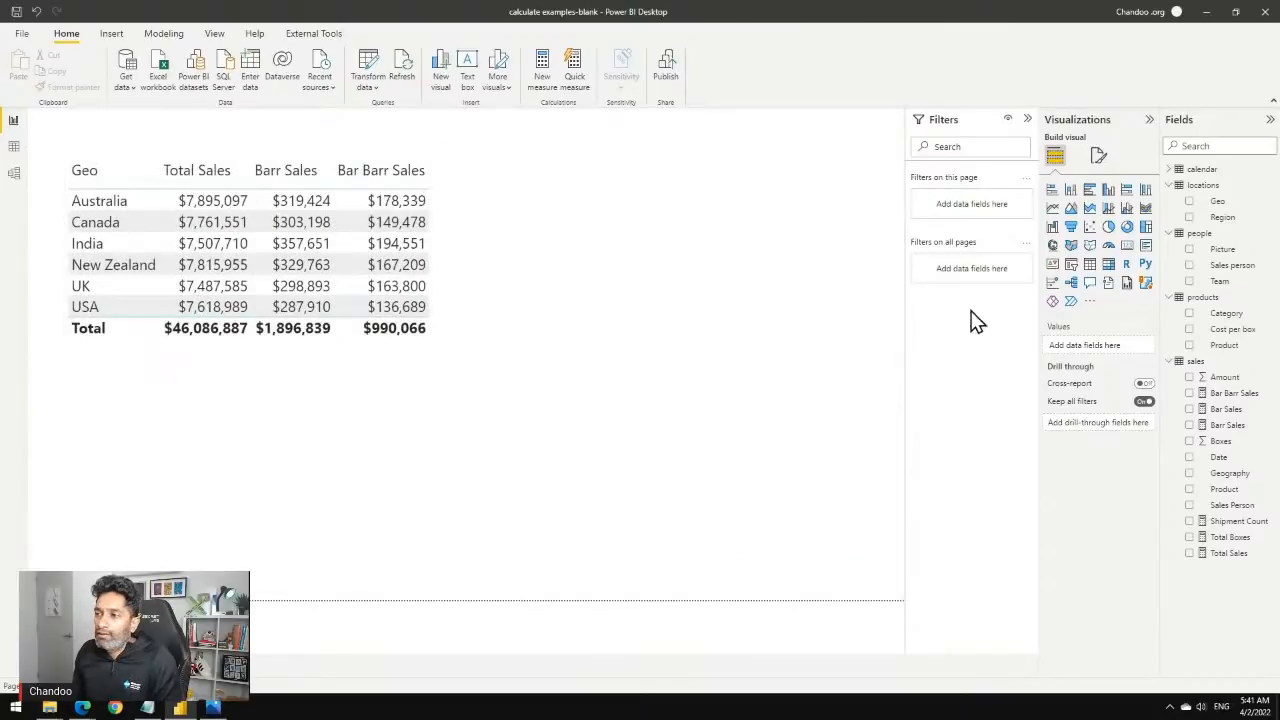
# Examine the range of Boxes values in the sales table's data without filtering, and return to the report.
pyautogui.click(12, 148)
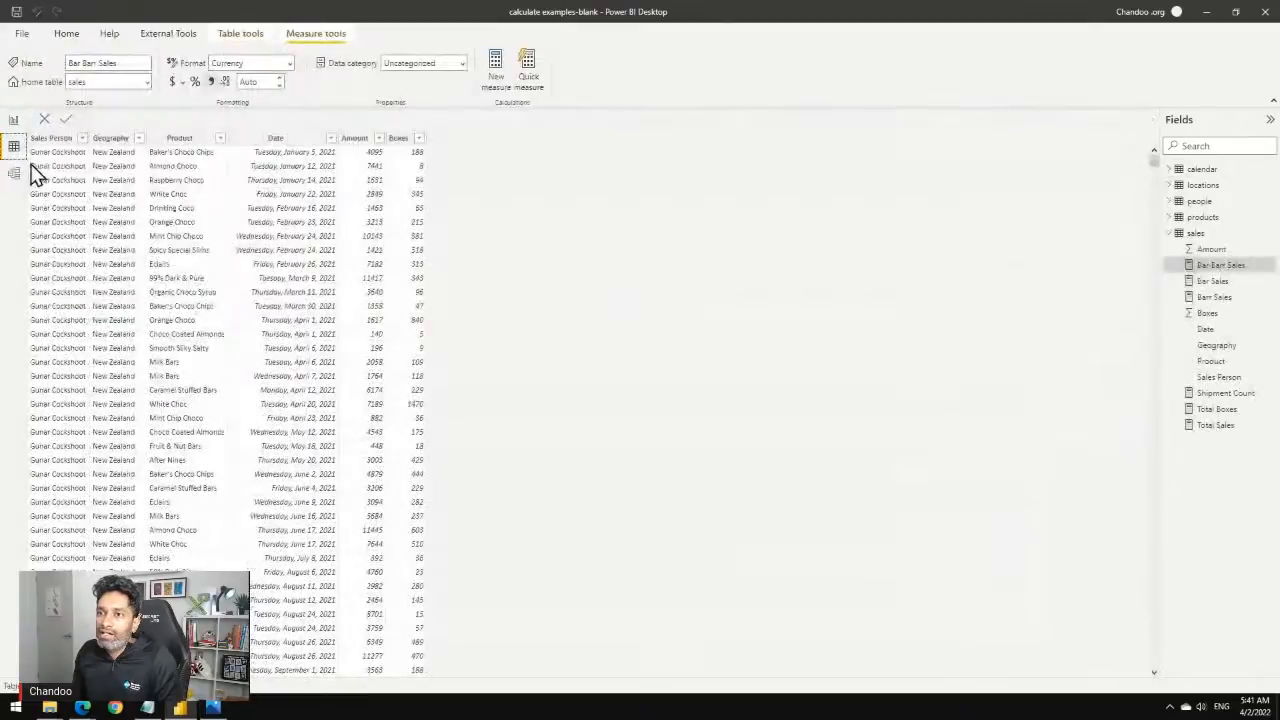
pyautogui.click(416, 141)
pyautogui.click(419, 140)
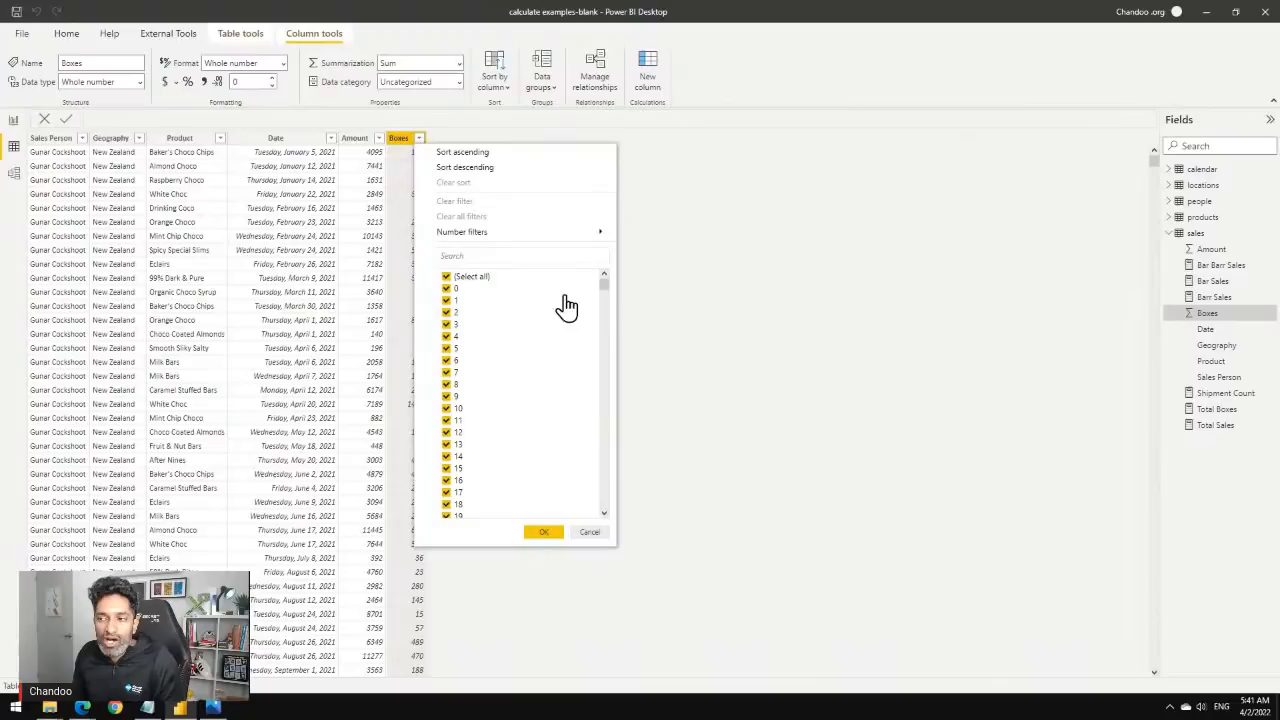
pyautogui.moveTo(605, 286); pyautogui.dragTo(598, 510)
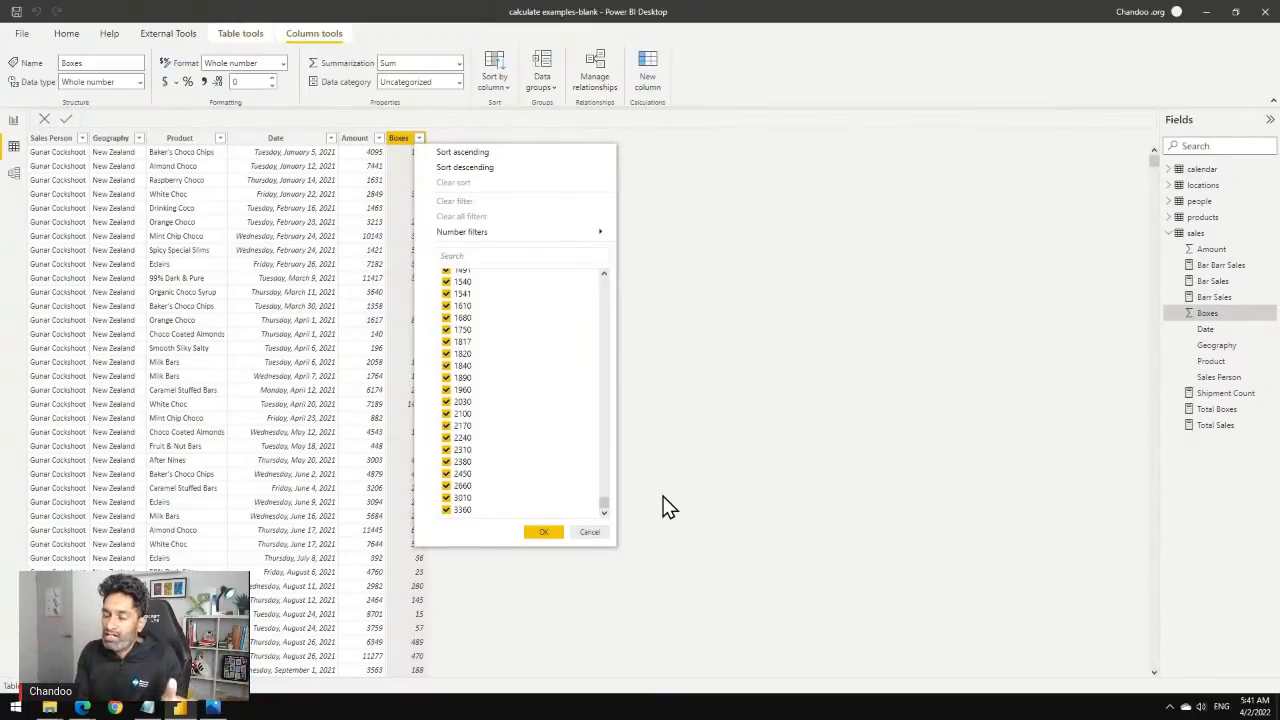
pyautogui.click(591, 532)
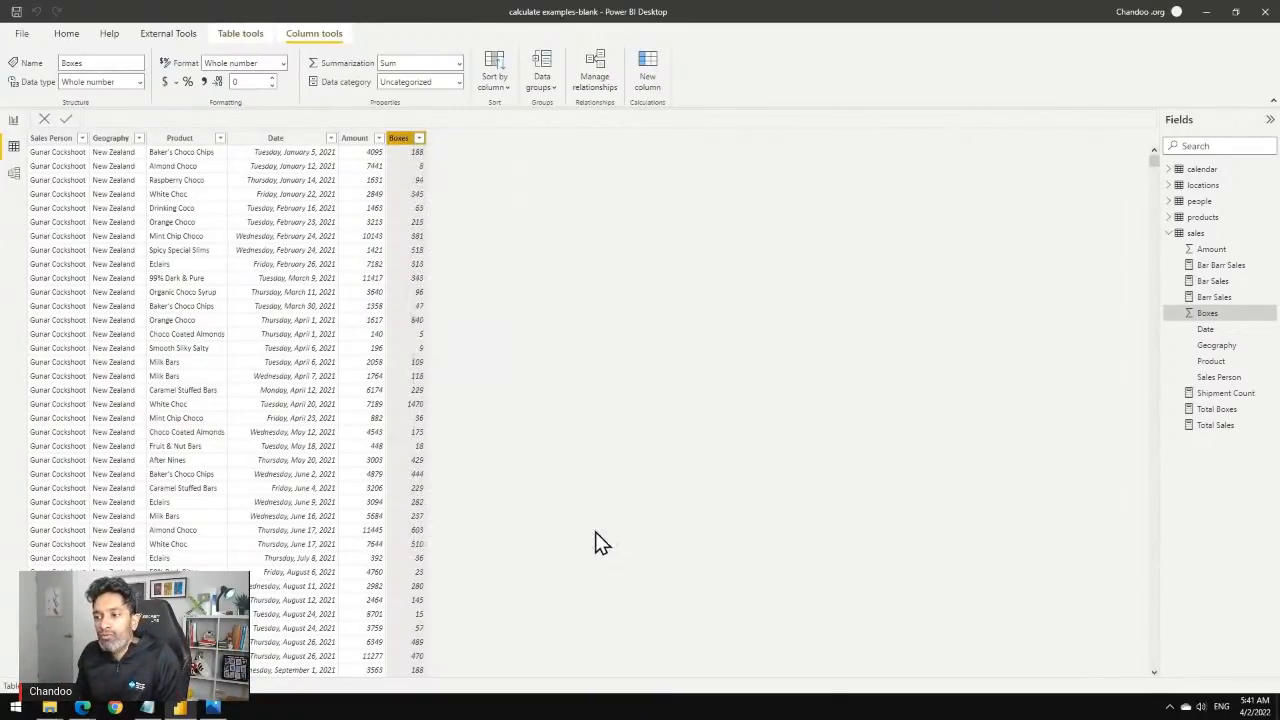
pyautogui.click(13, 121)
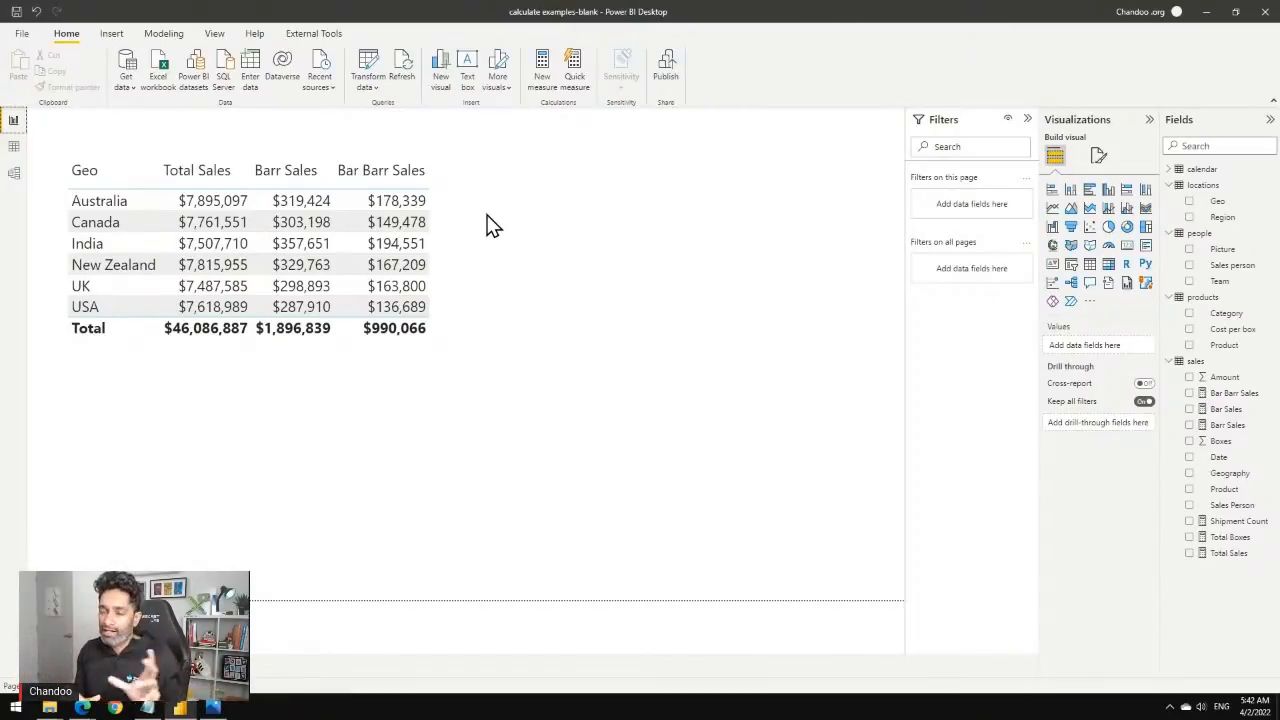
# Widen the Geo table across the canvas and replace its Bar Barr Sales column with Shipment Count.
pyautogui.click(394, 356)
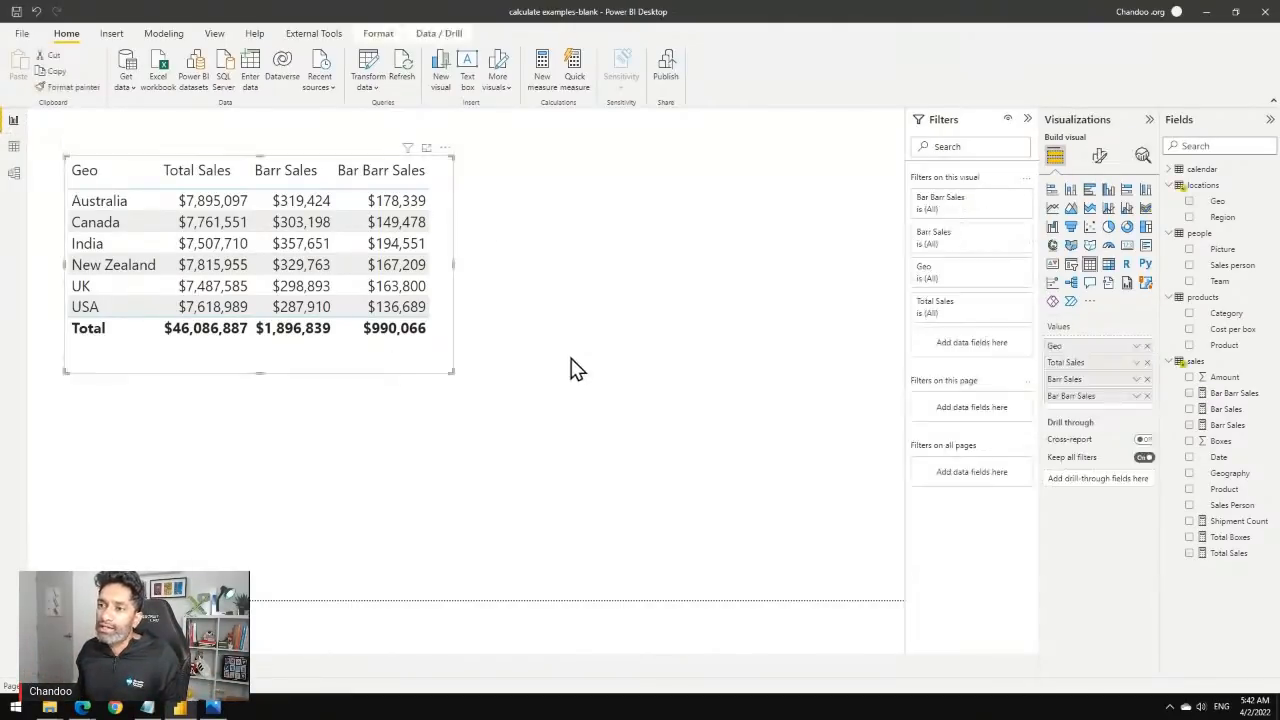
pyautogui.click(456, 268)
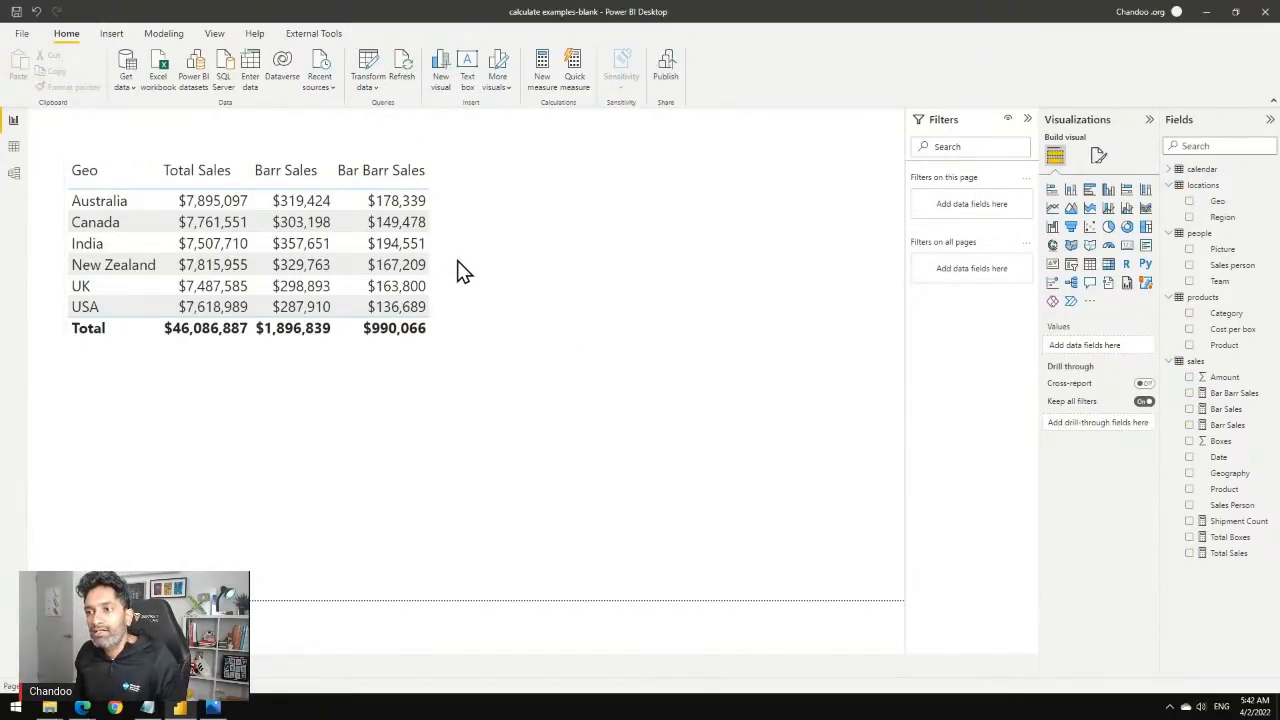
pyautogui.click(452, 266)
pyautogui.moveTo(452, 265); pyautogui.dragTo(796, 306)
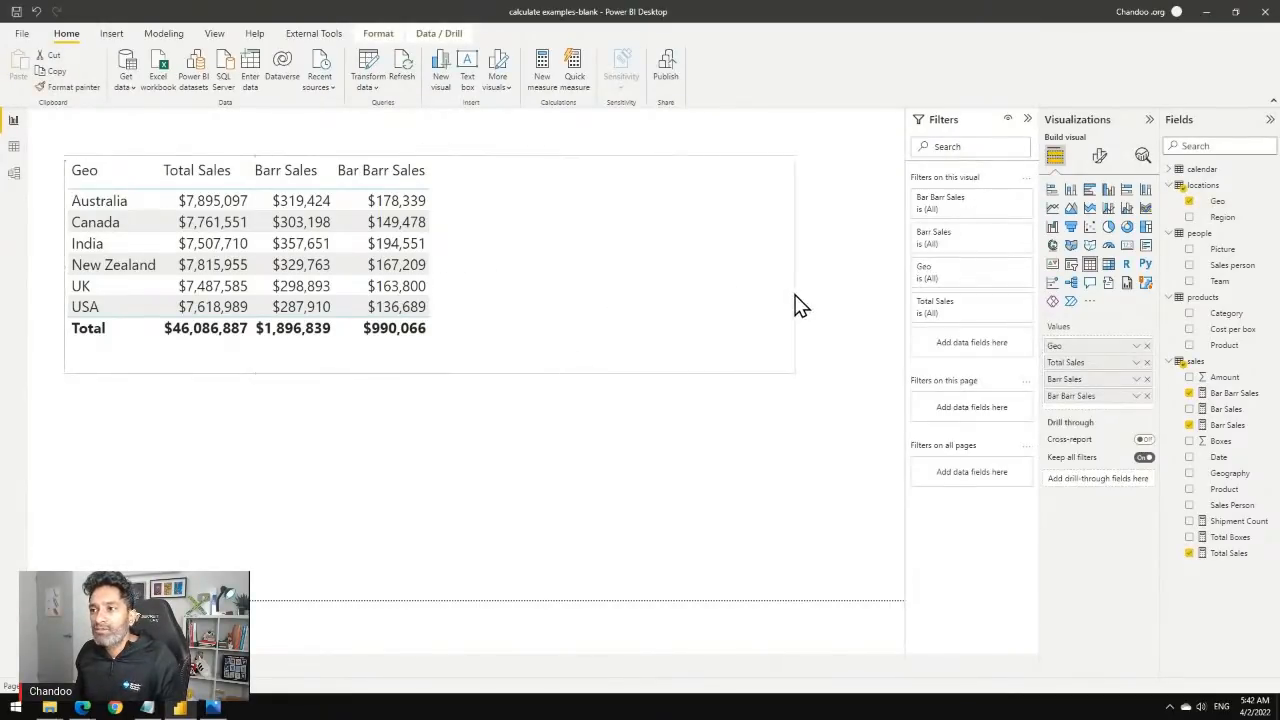
pyautogui.click(1147, 396)
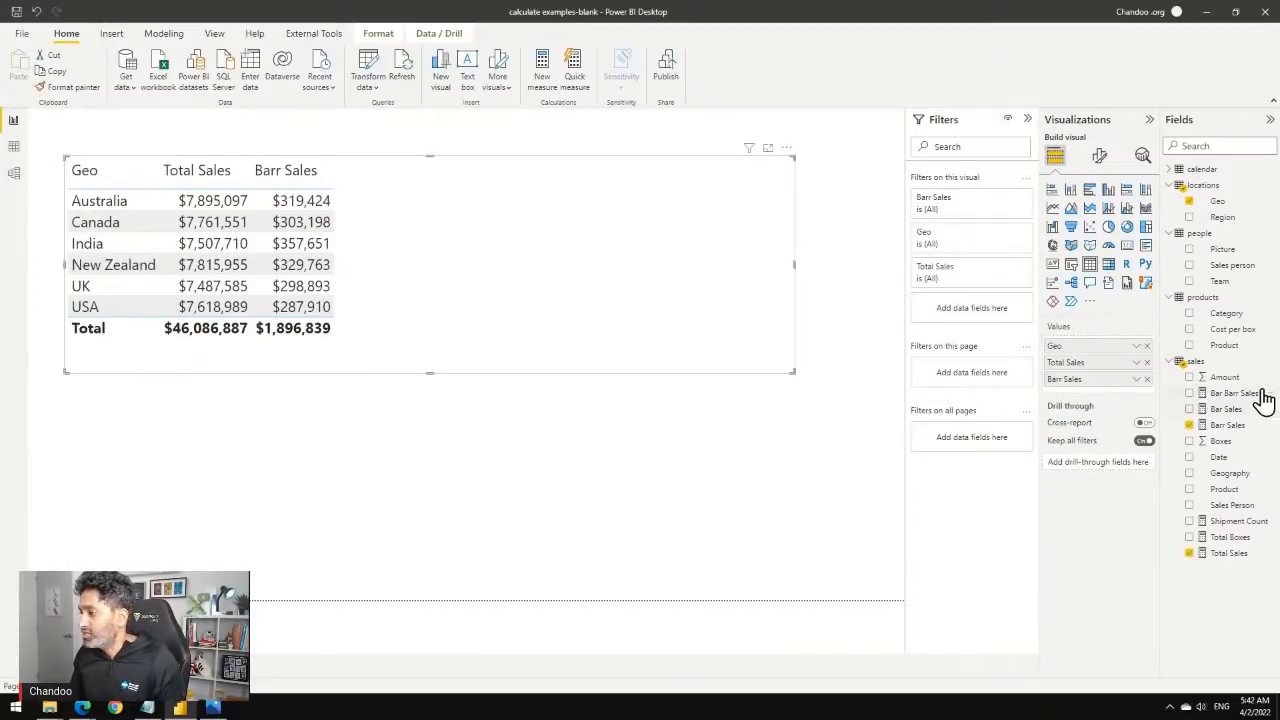
pyautogui.click(1191, 521)
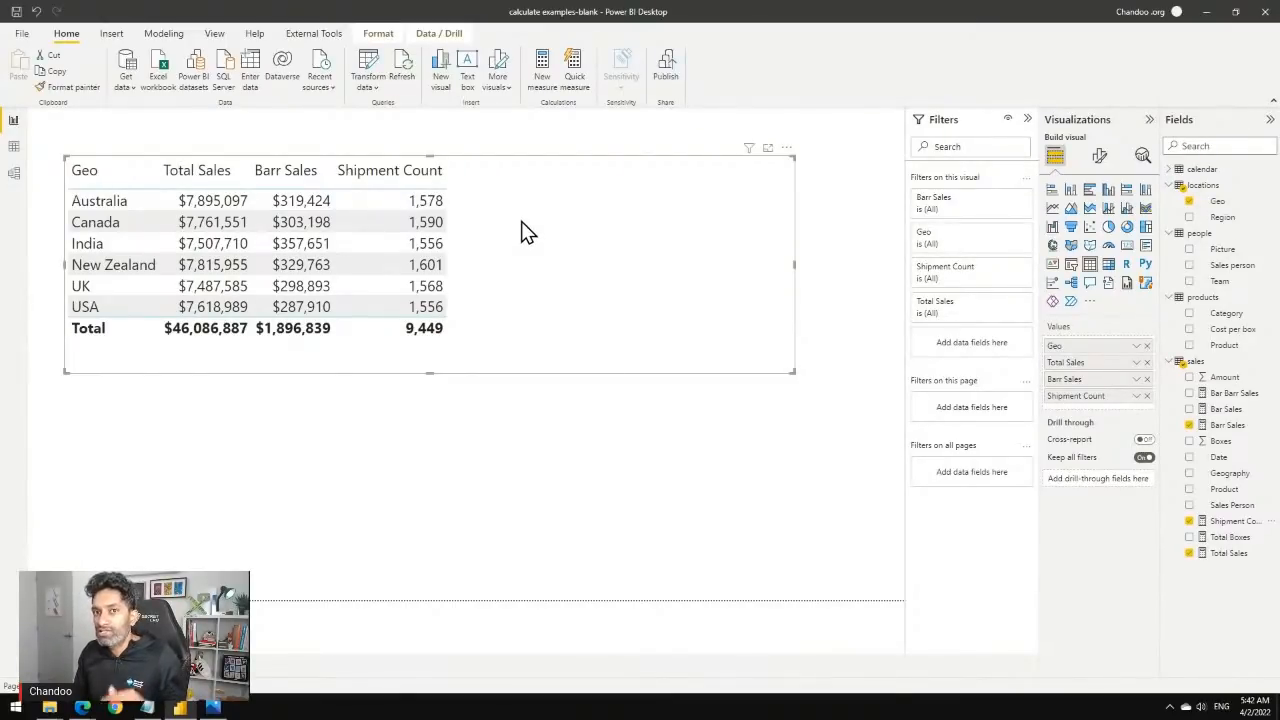
# Create a new measure in the sales table named Low Box Shipment Count, starting a CALCULATE formula with [Shipment Count] as its expression.
pyautogui.rightClick(1198, 362)
pyautogui.click(1143, 372)
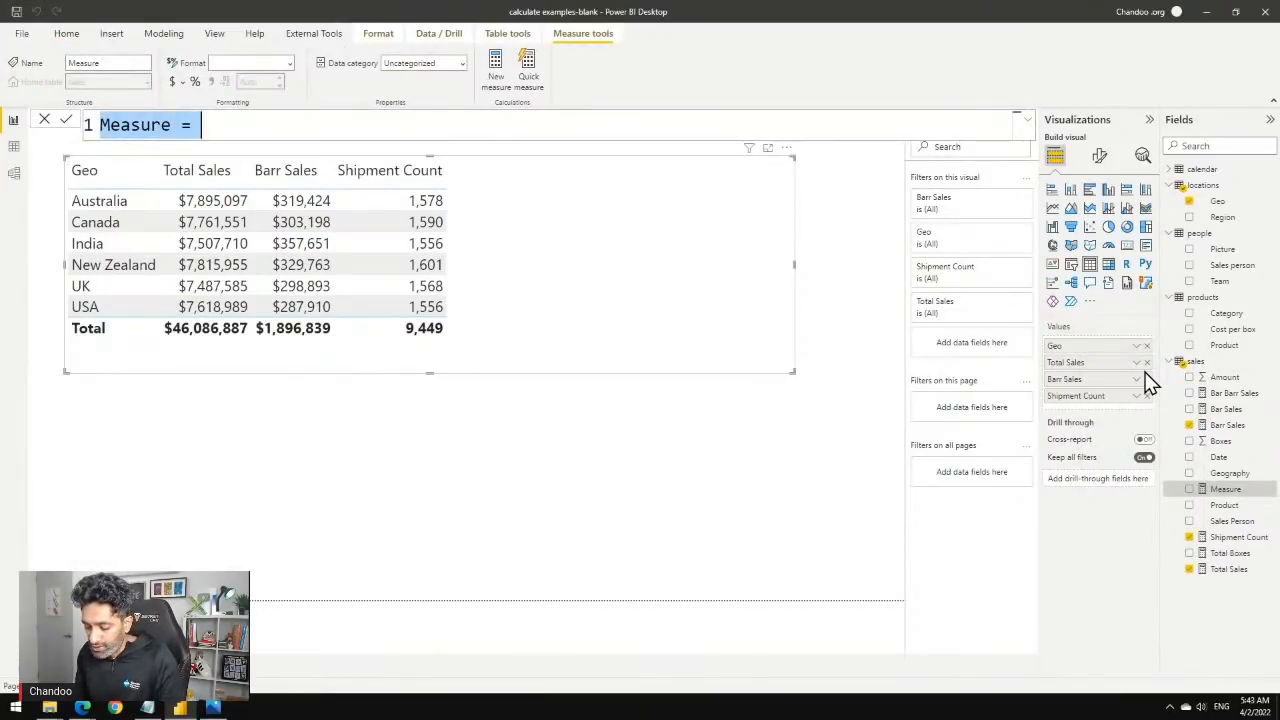
pyautogui.write('Low Box ')
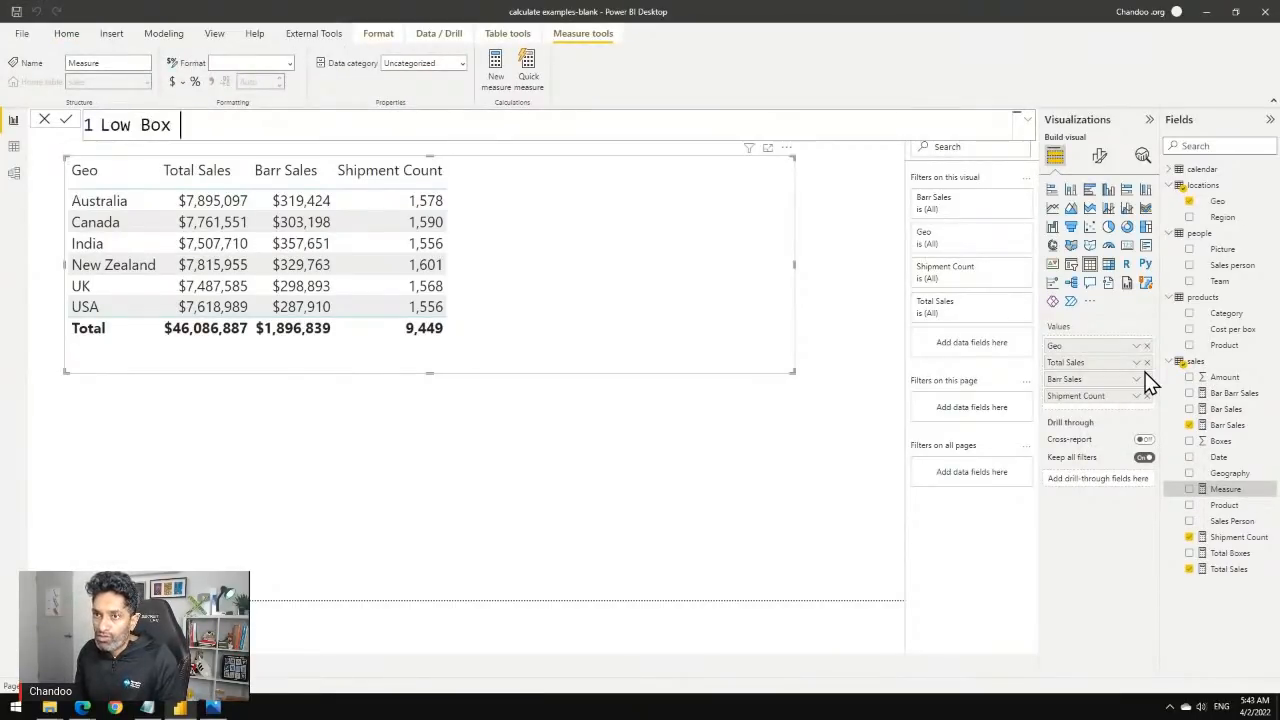
pyautogui.write('Shipment Count')
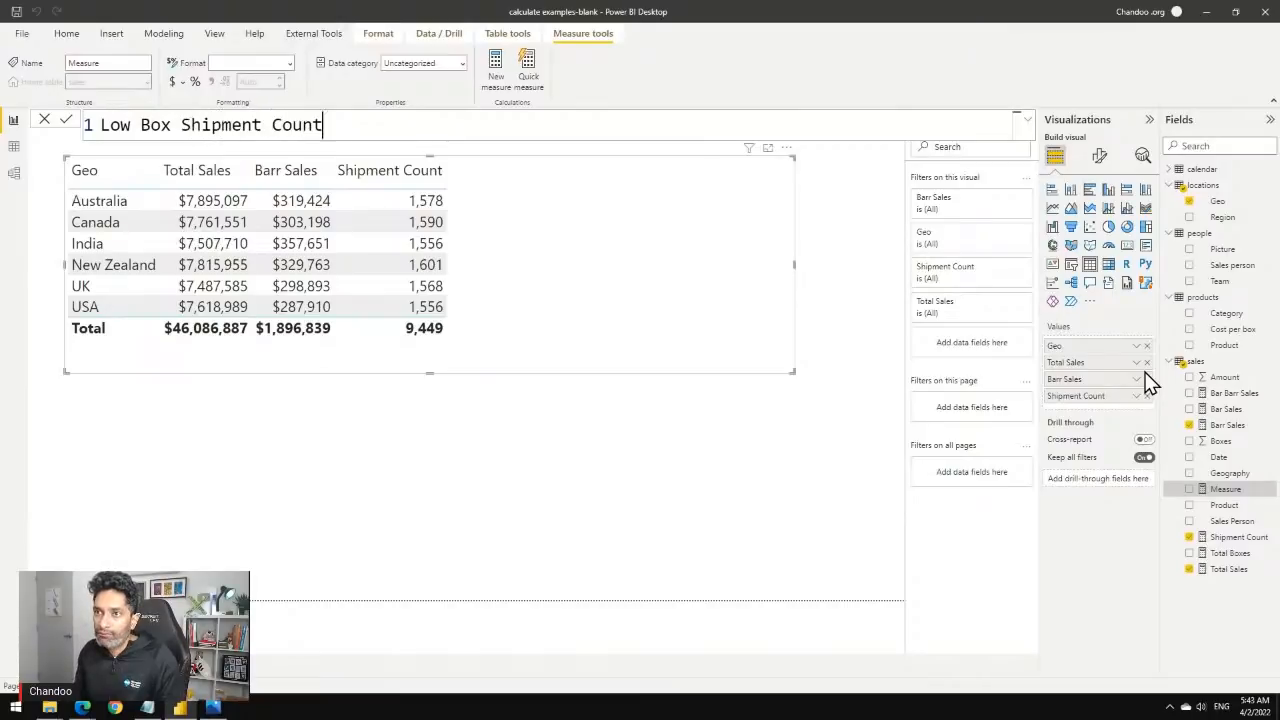
pyautogui.write(' =')
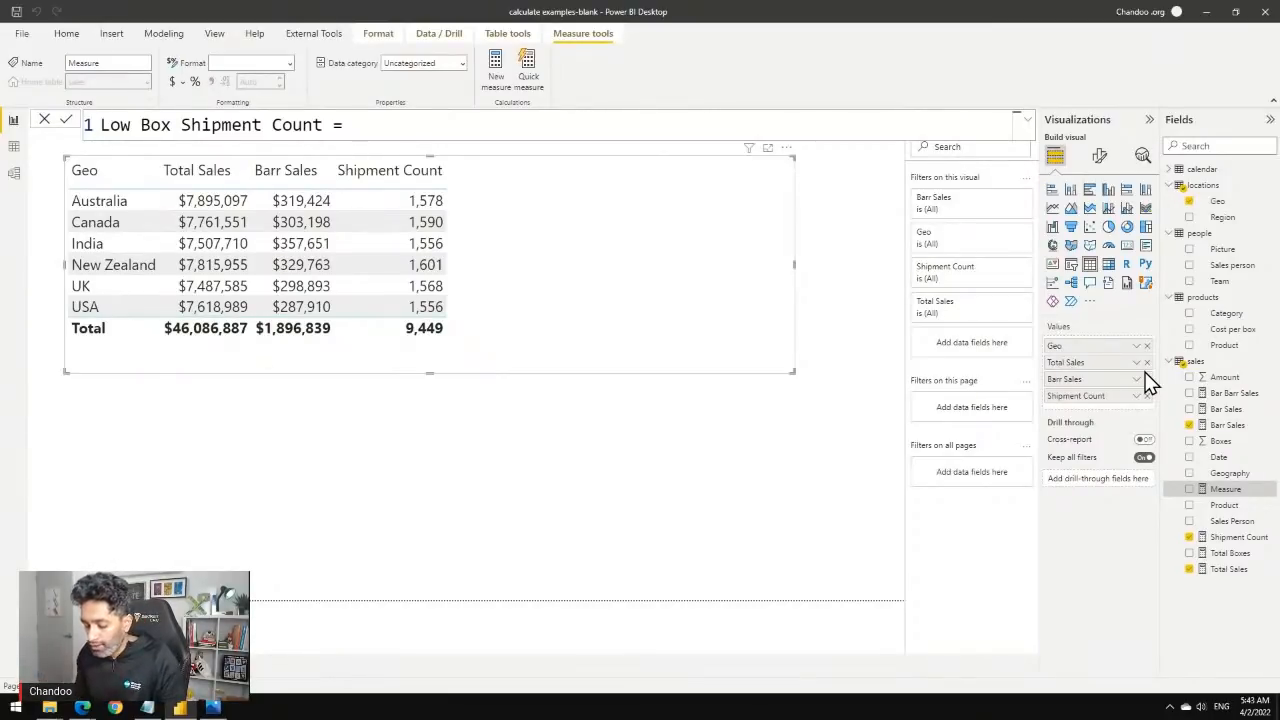
pyautogui.write('CALCULATE([')
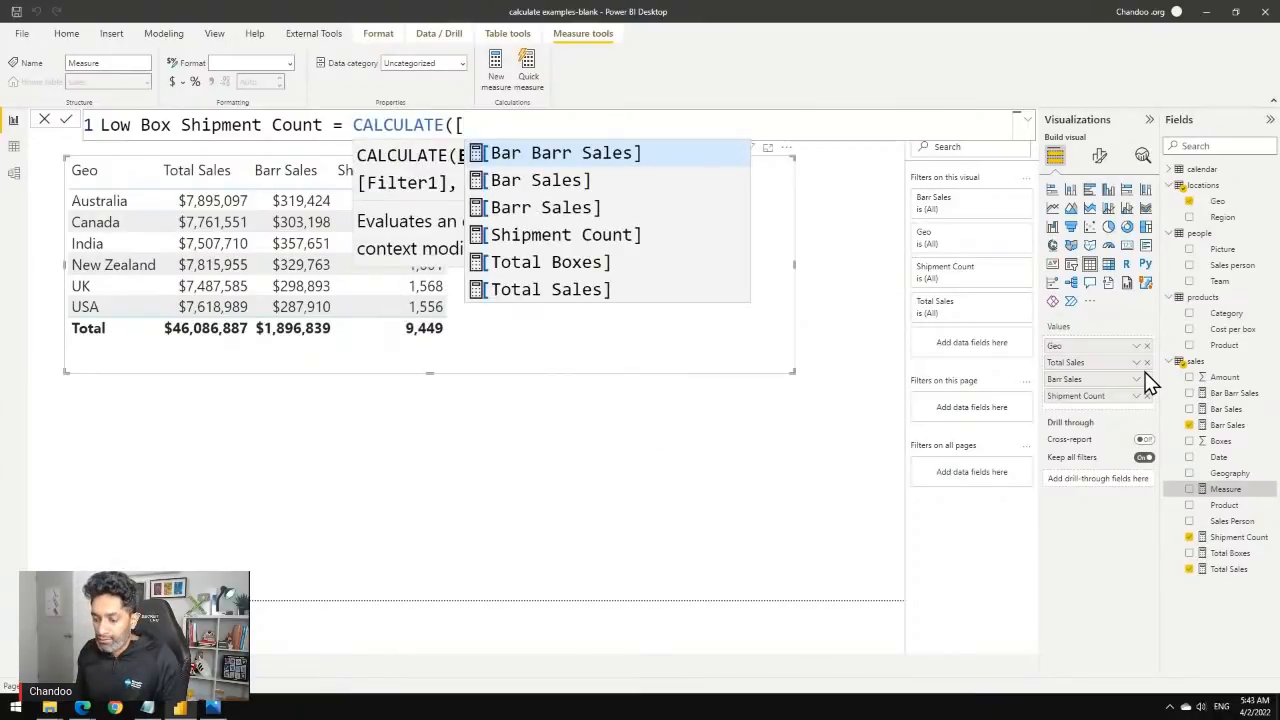
pyautogui.write('Sh')
pyautogui.press('Tab')
pyautogui.write(',')
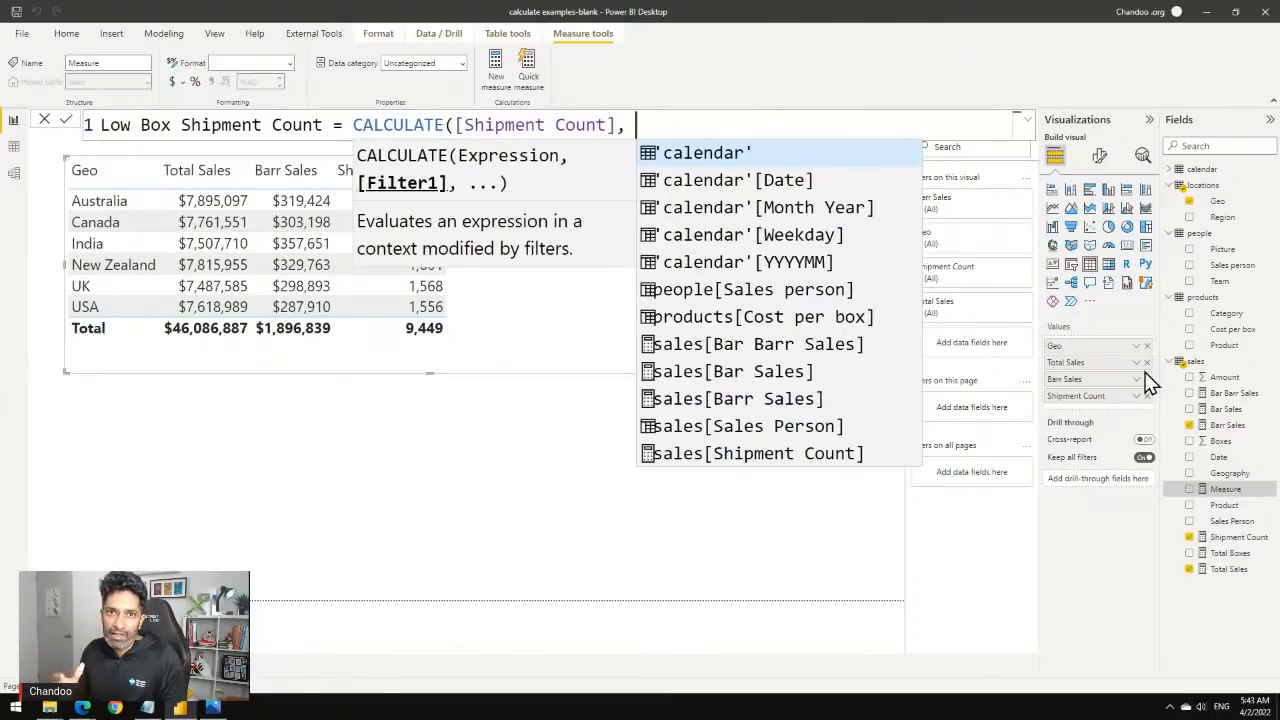
# Complete the Low Box Shipment Count formula with the filter sales[Boxes]<50 and commit the measure.
pyautogui.write('box')
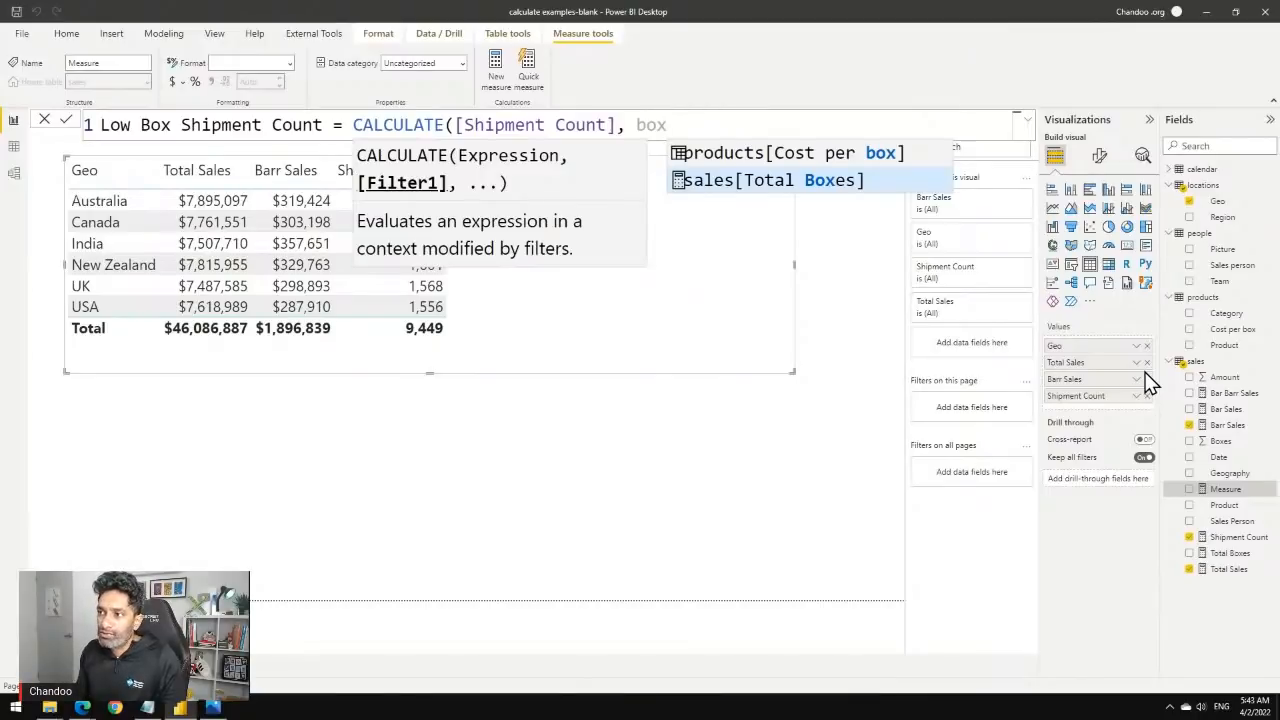
pyautogui.press('BackSpace')
pyautogui.press('BackSpace')
pyautogui.press('BackSpace')
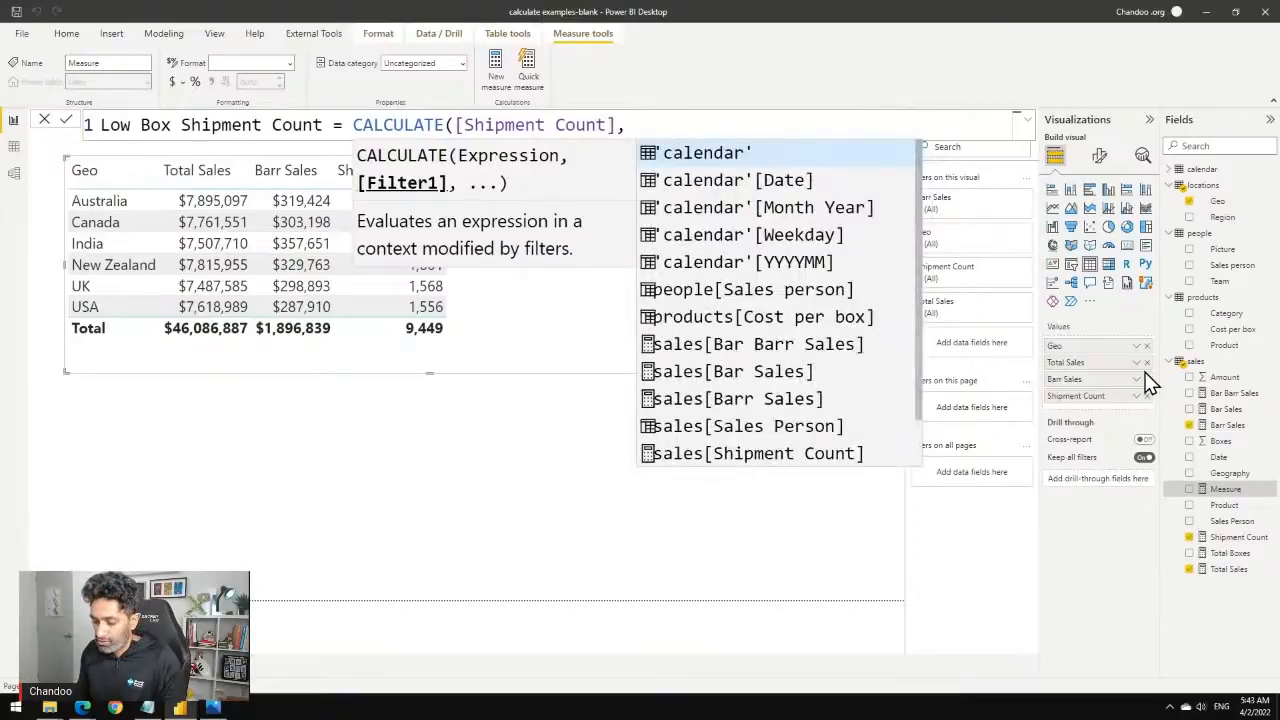
pyautogui.write('sales[')
pyautogui.press('Down')
pyautogui.press('Down')
pyautogui.press('Down')
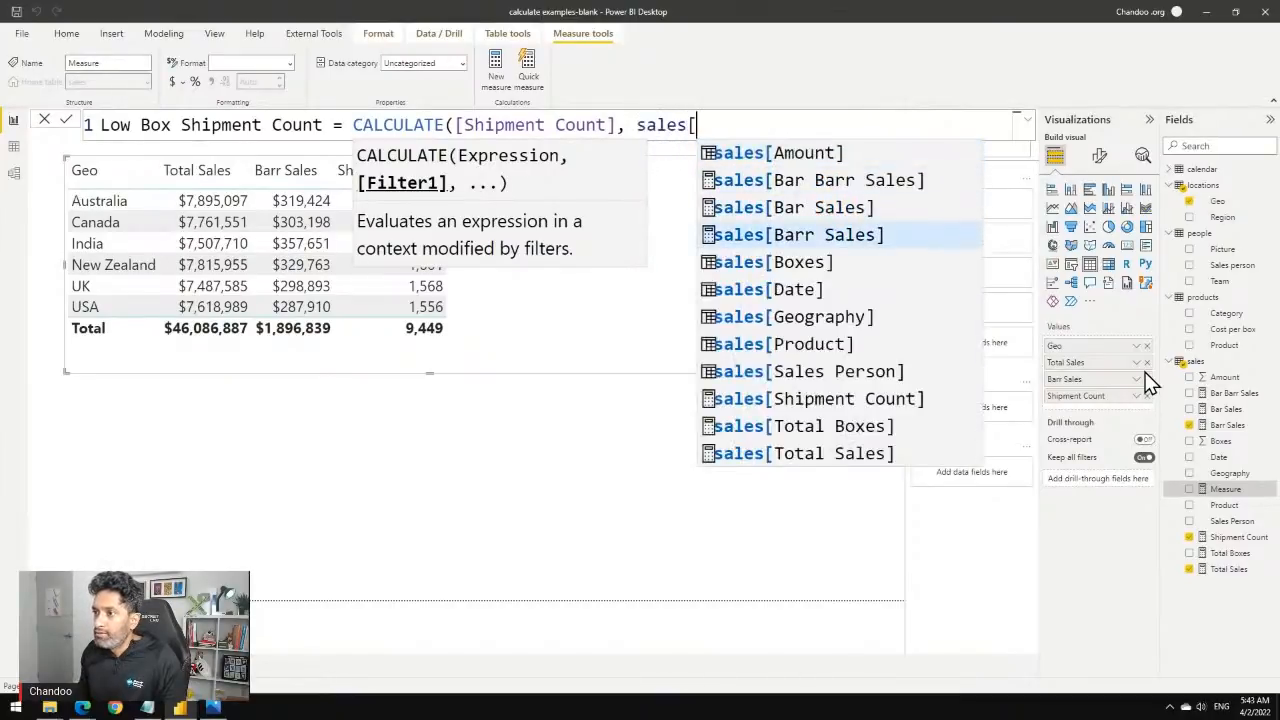
pyautogui.press('Down')
pyautogui.press('Tab')
pyautogui.write('<50)')
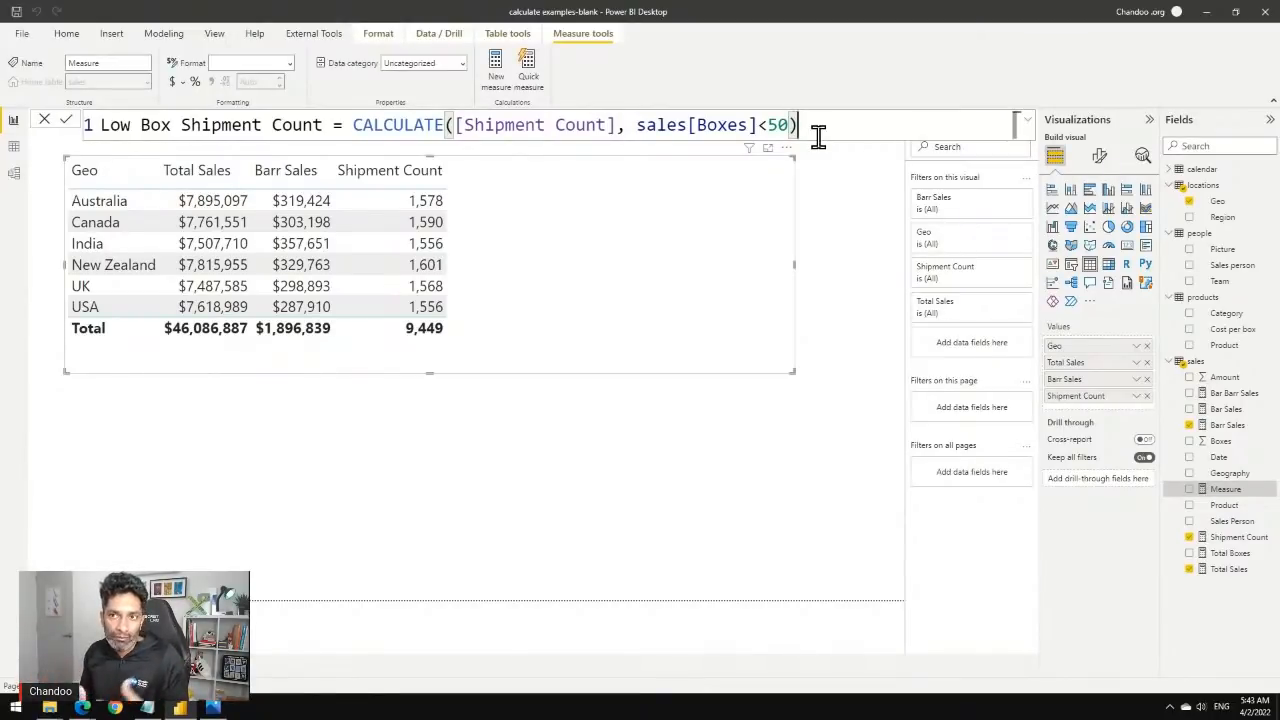
pyautogui.press('Return')
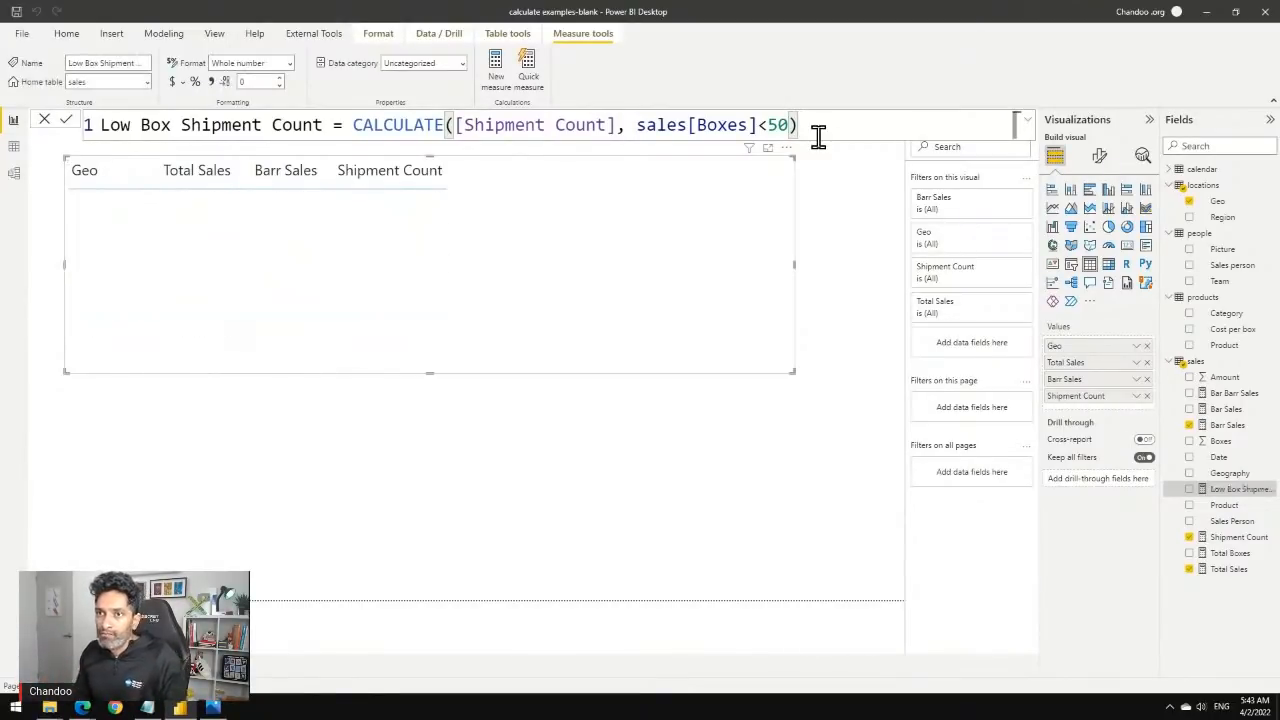
# Add Low Box Shipment Count to the Geo table with a thousands separator and move the table lower on the canvas.
pyautogui.click(1195, 490)
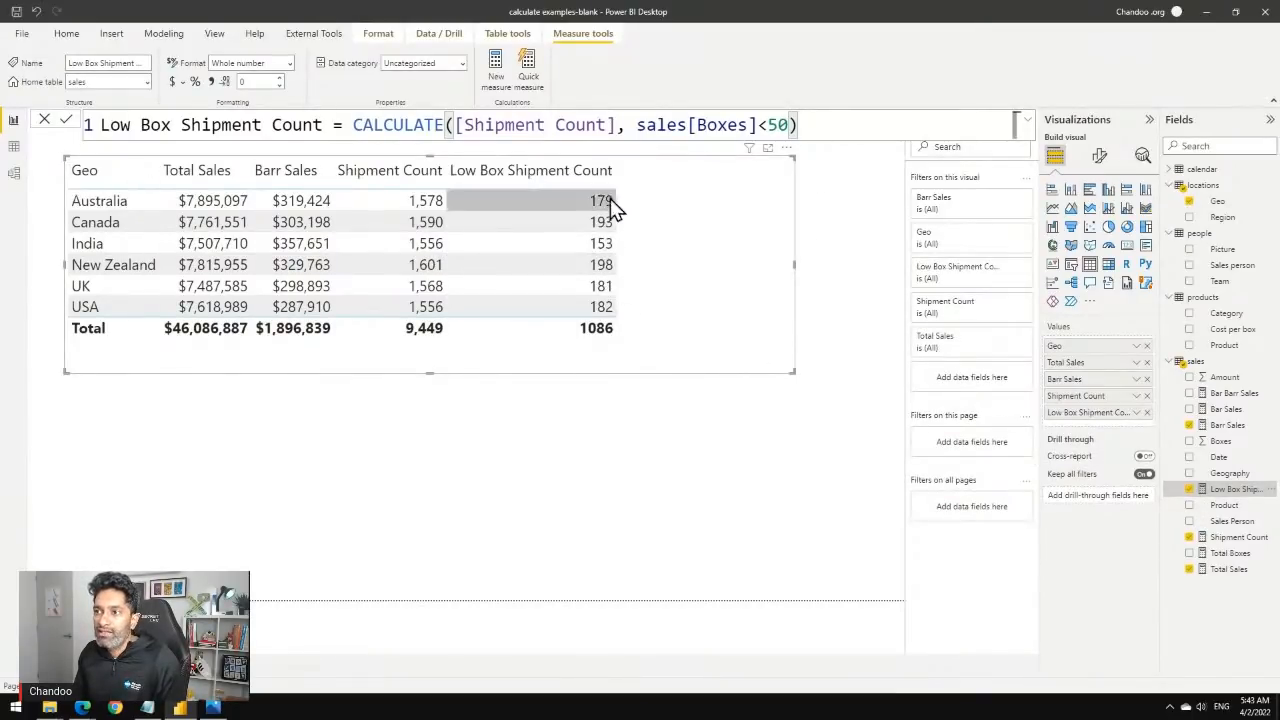
pyautogui.click(212, 82)
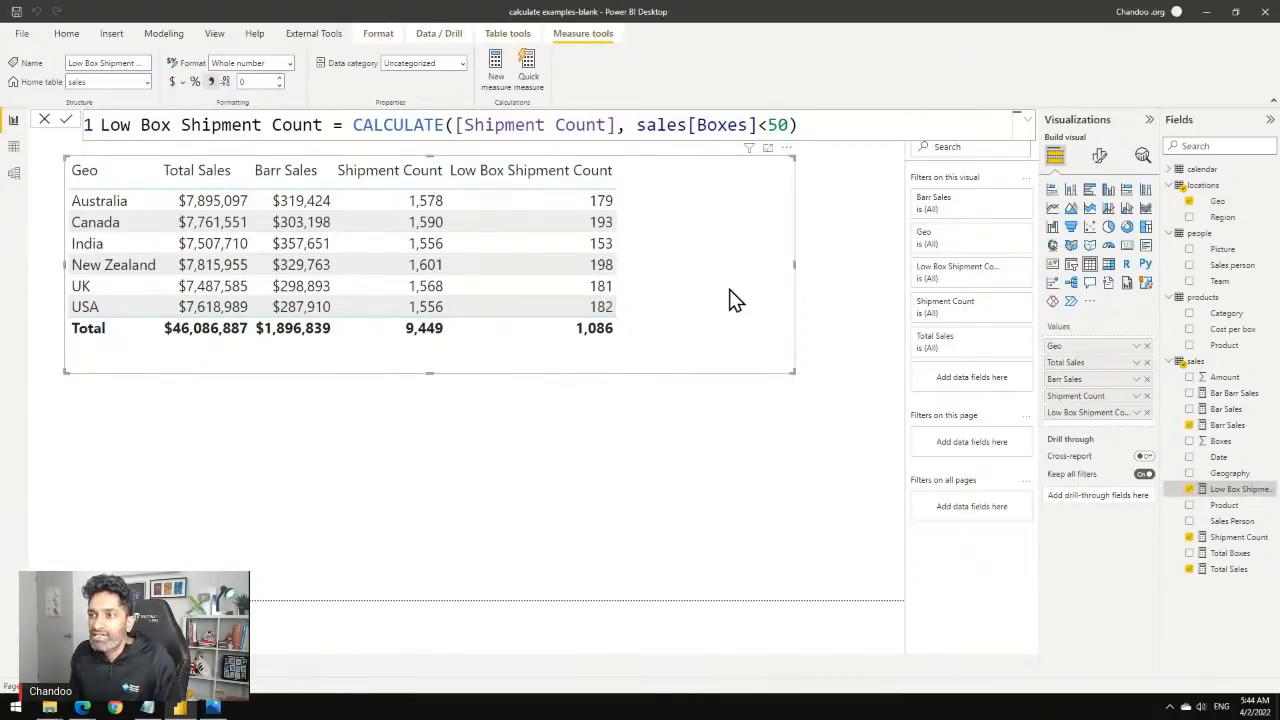
pyautogui.moveTo(729, 289); pyautogui.dragTo(726, 379)
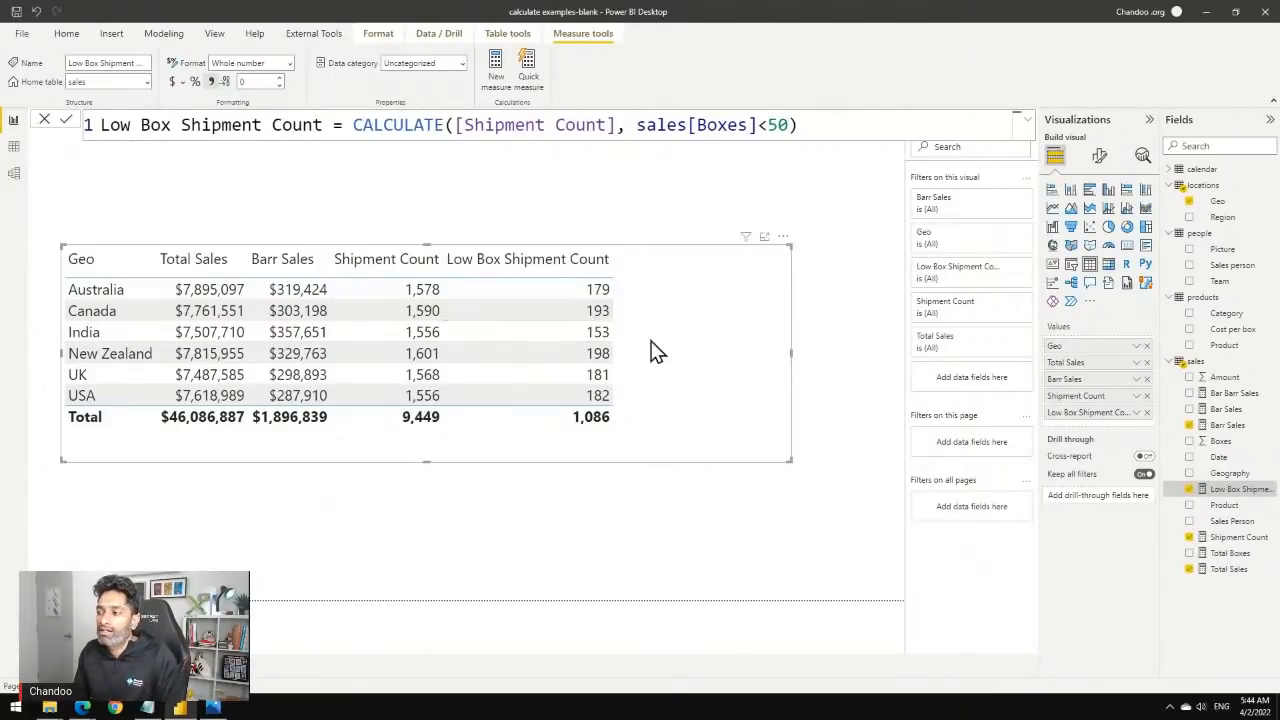
# Create another measure in the sales table named LBS % and begin its formula with the DIVIDE function.
pyautogui.rightClick(1204, 369)
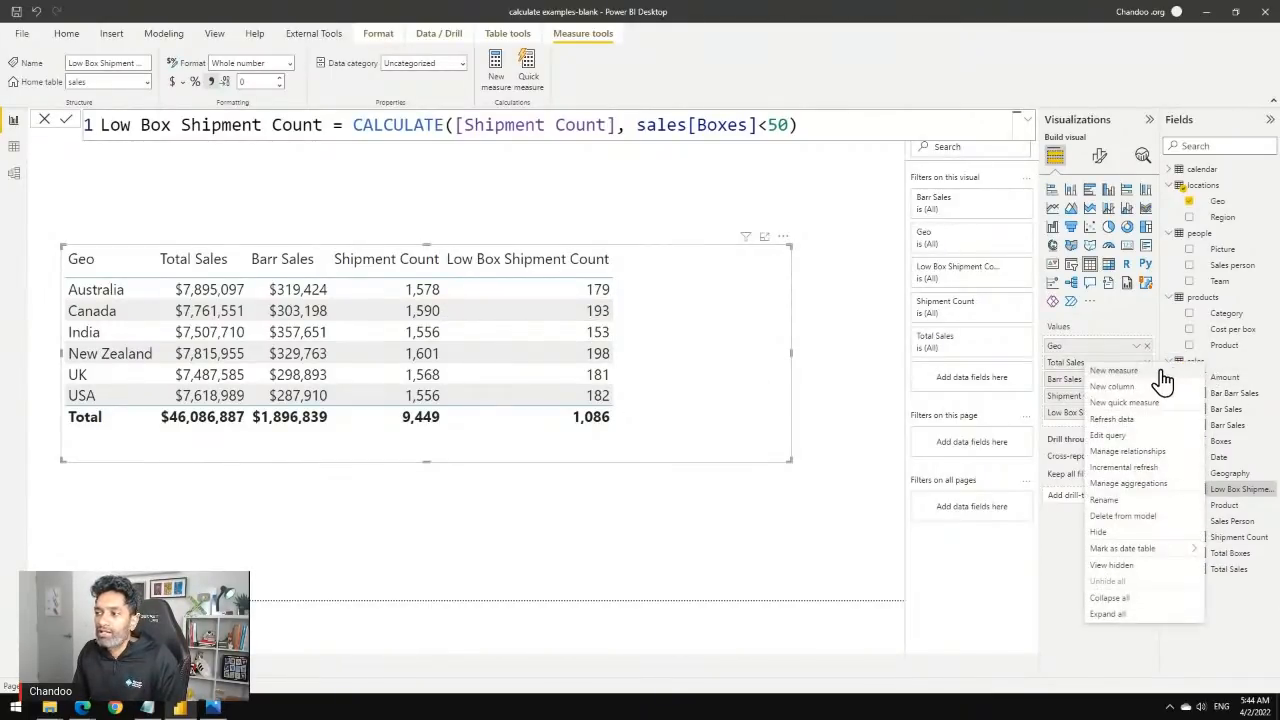
pyautogui.click(1113, 370)
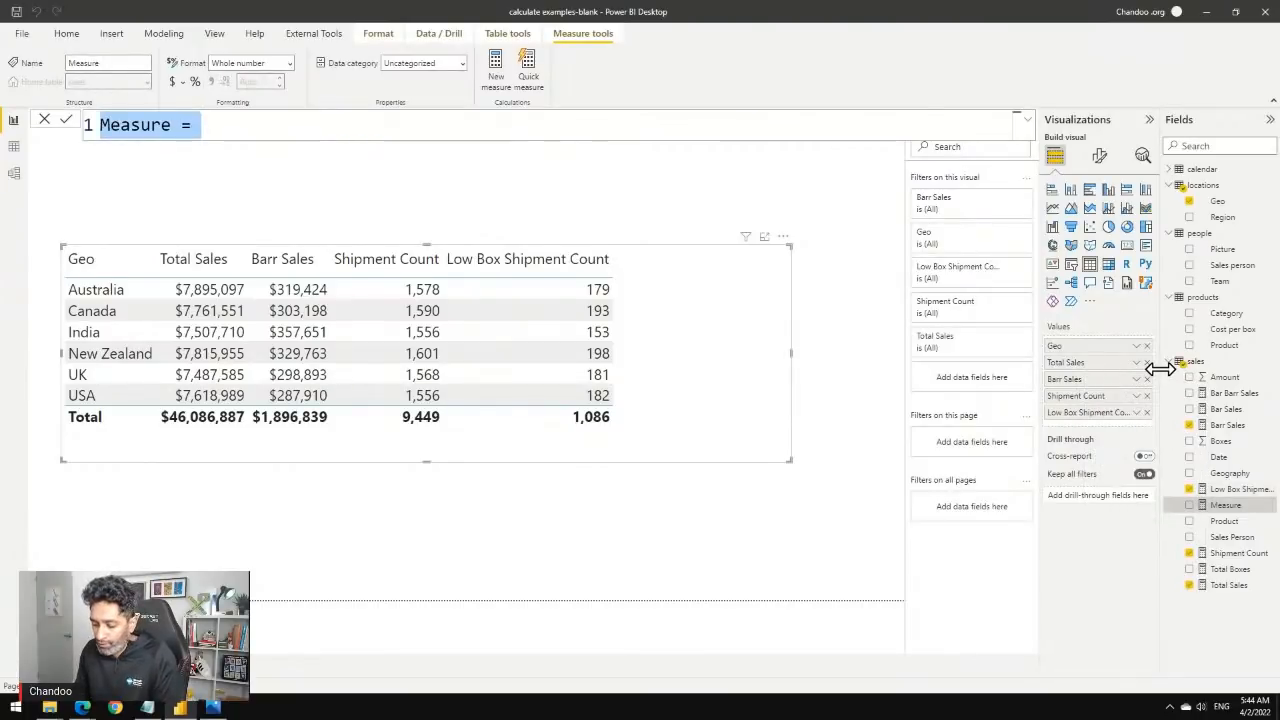
pyautogui.write('LBS ')
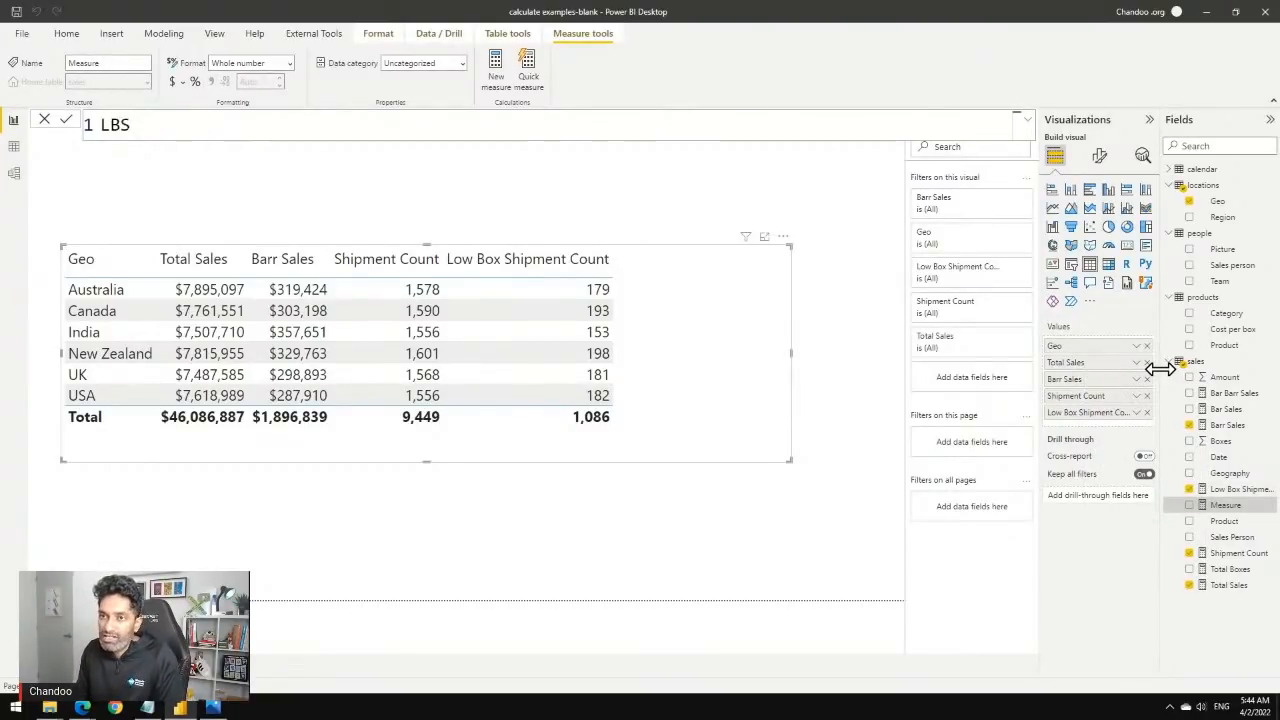
pyautogui.write('% =')
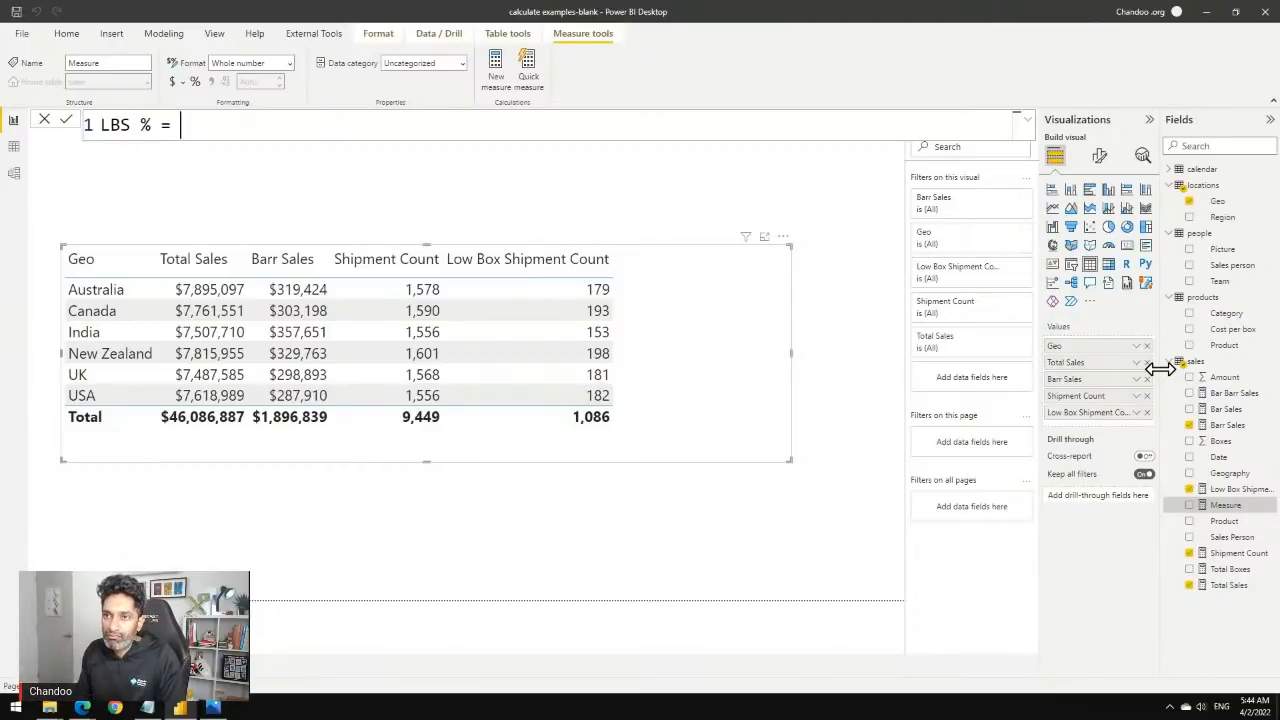
pyautogui.write('divi')
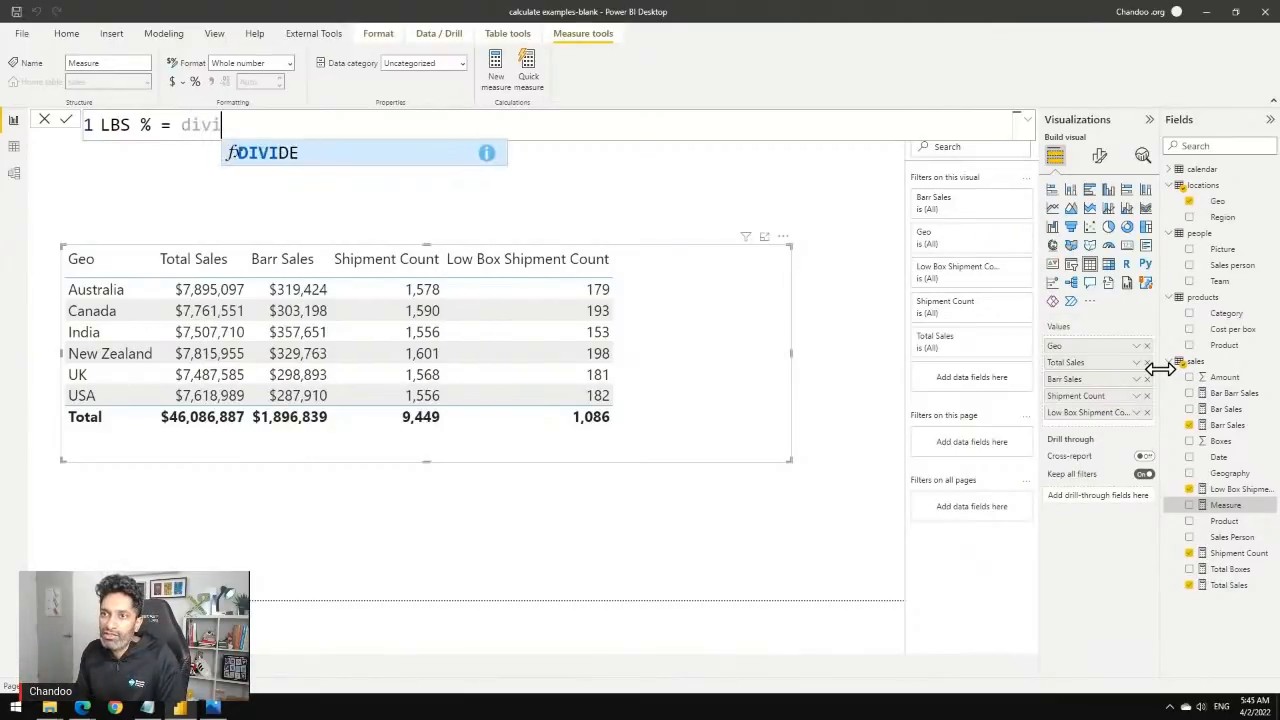
pyautogui.press('Tab')
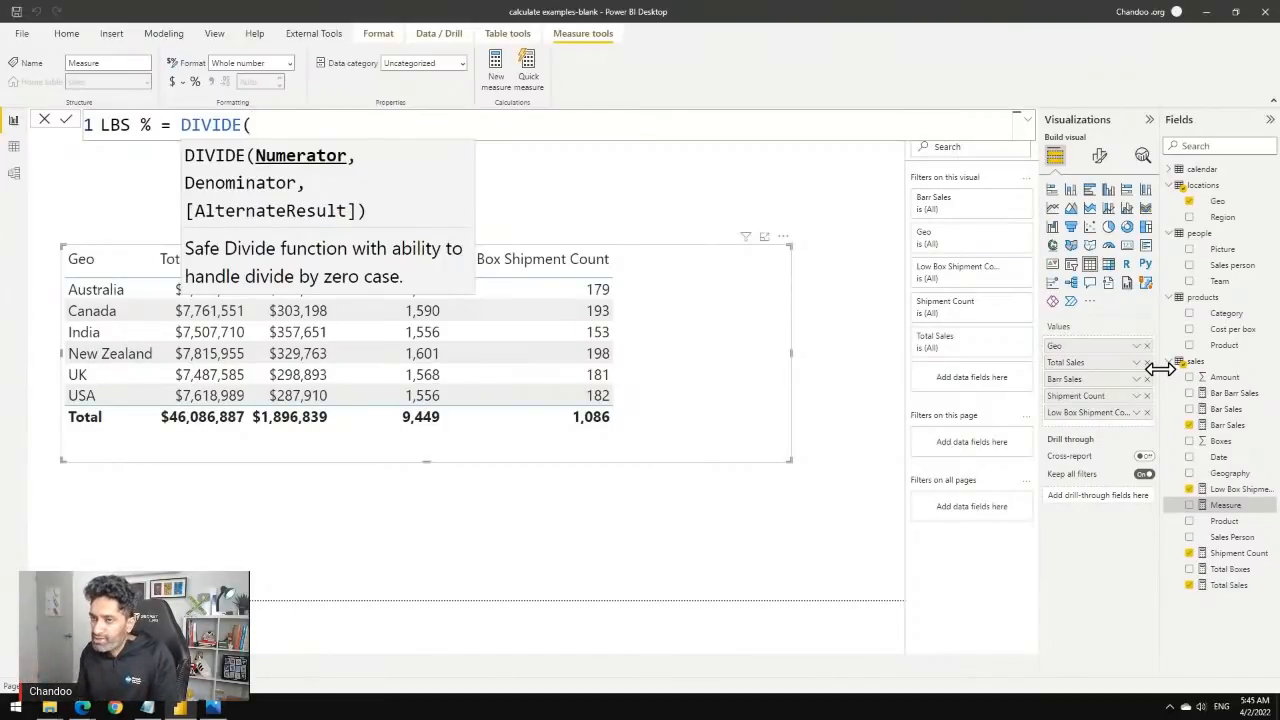
# Complete the LBS % formula with [Low Box Shipment Count] as numerator and [Shipment Count] as denominator, and commit it.
pyautogui.write('[')
pyautogui.press('Down')
pyautogui.press('Down')
pyautogui.press('Down')
pyautogui.press('Tab')
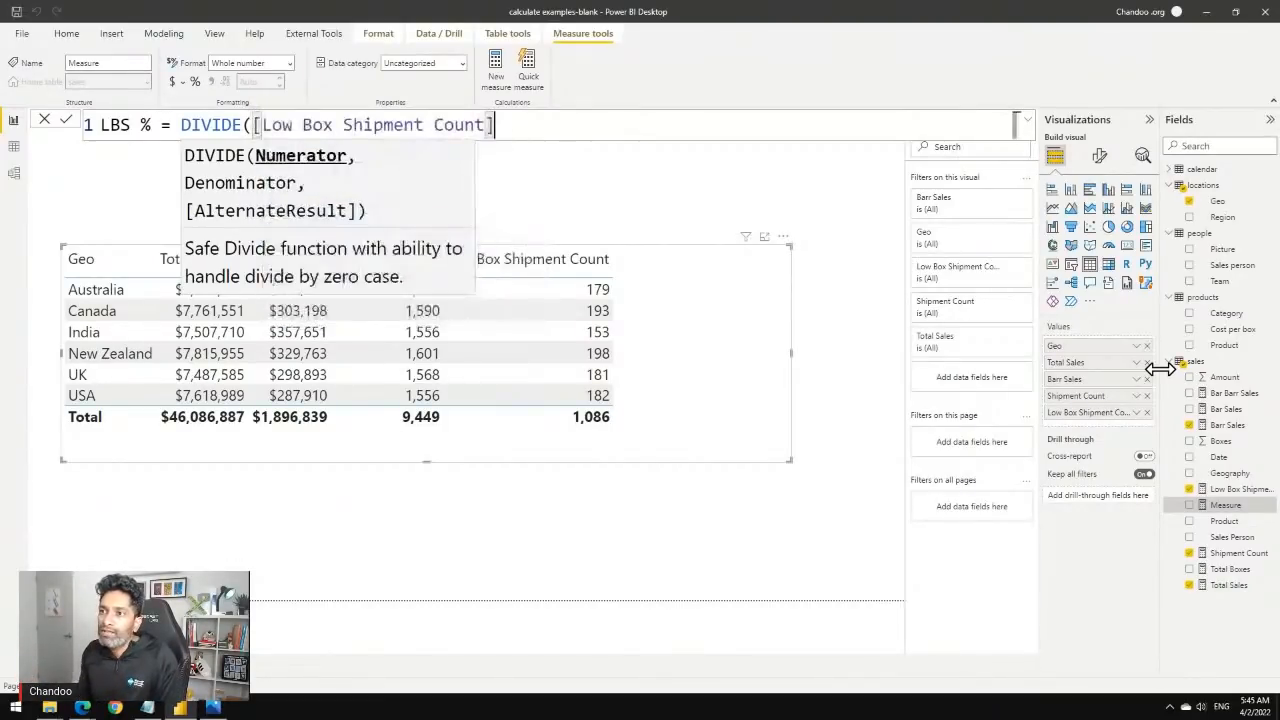
pyautogui.write(', ')
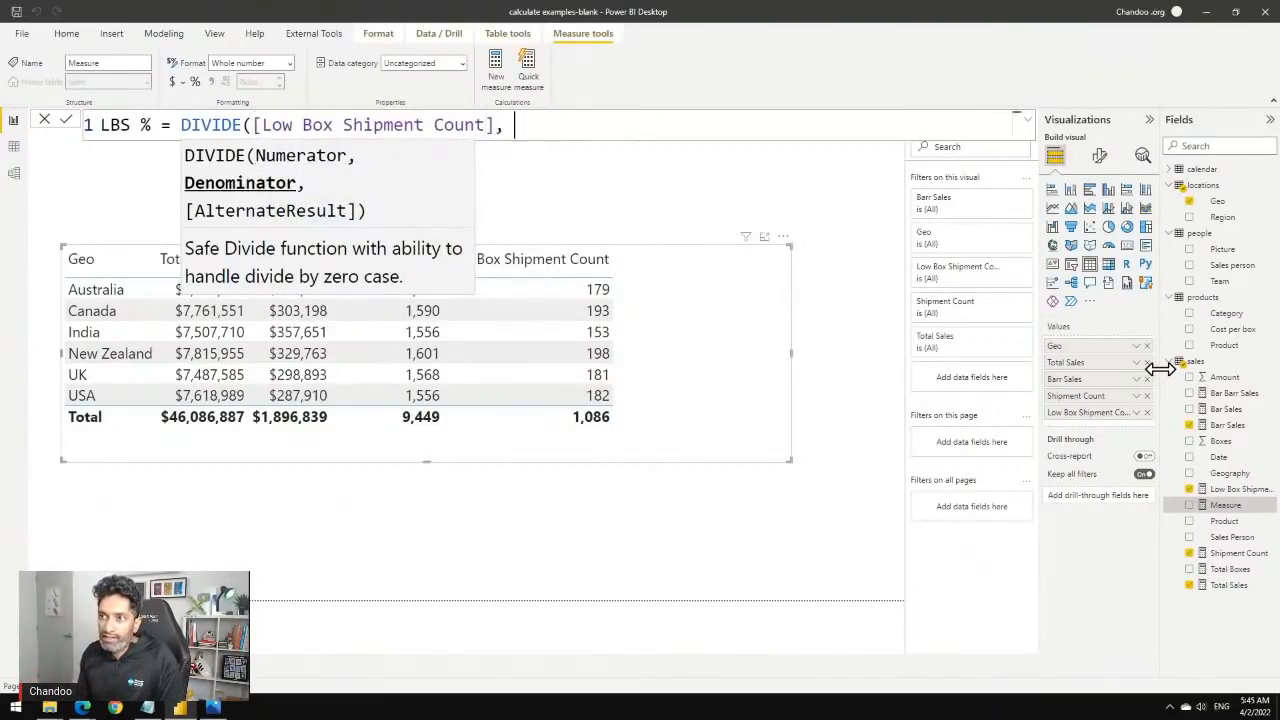
pyautogui.write('[shi')
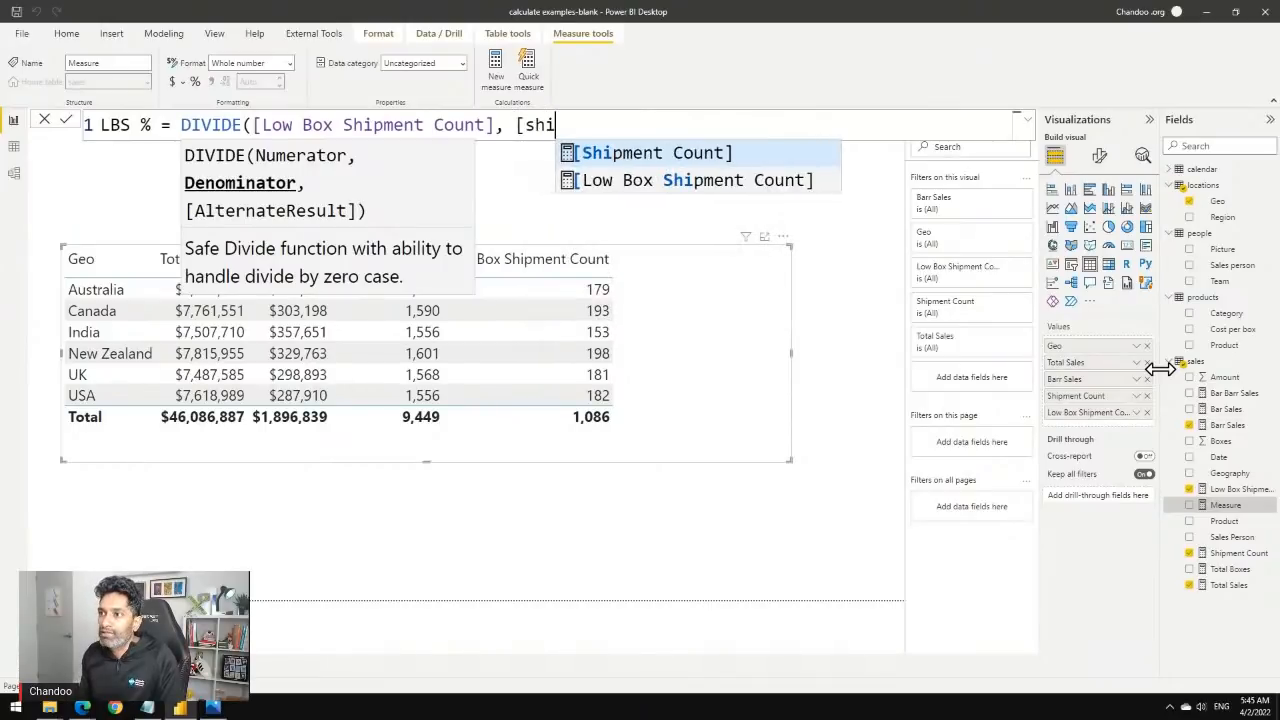
pyautogui.press('Tab')
pyautogui.write(')')
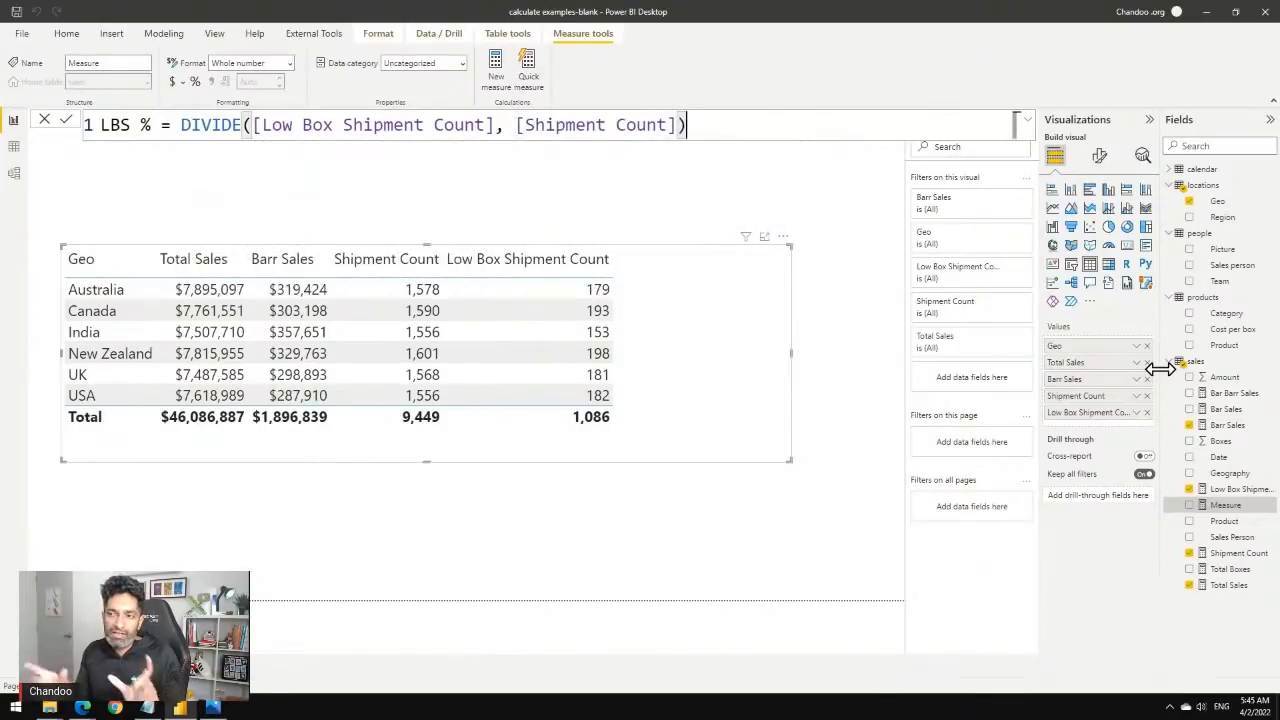
pyautogui.press('Return')
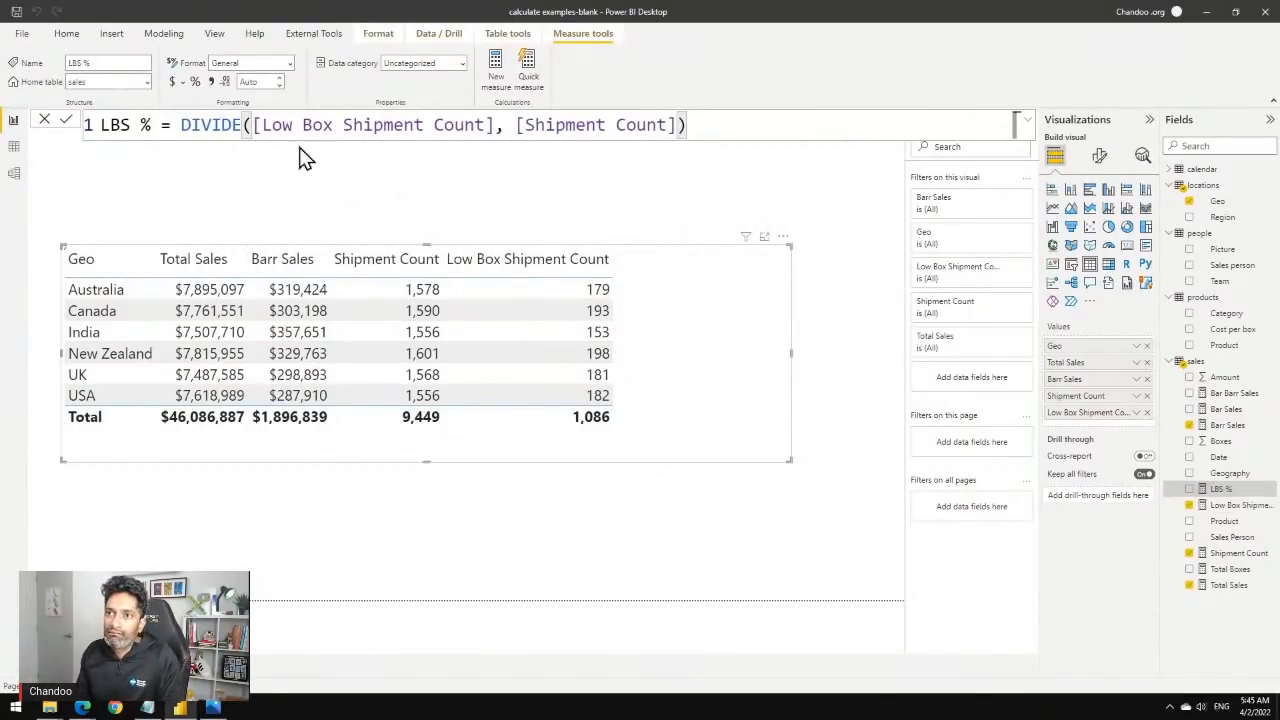
# Format LBS % as a percentage and add it as the last column of the Geo table.
pyautogui.click(196, 82)
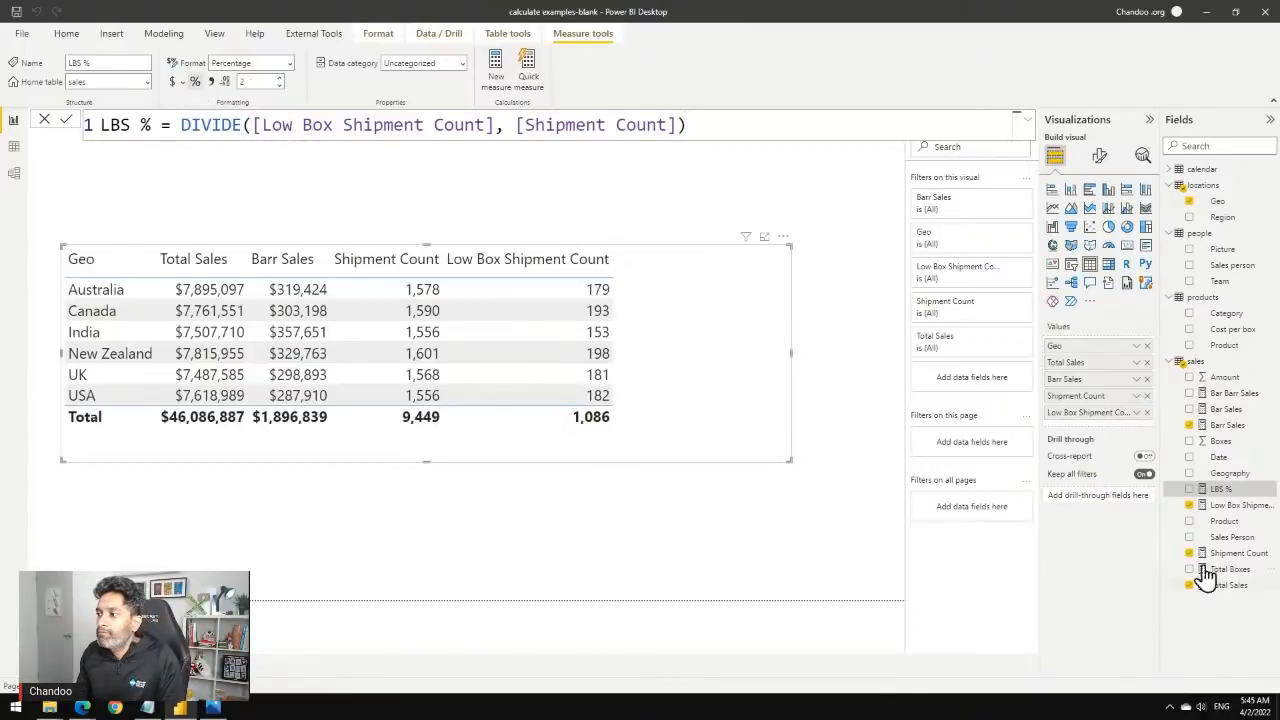
pyautogui.moveTo(1222, 490); pyautogui.dragTo(1118, 428)
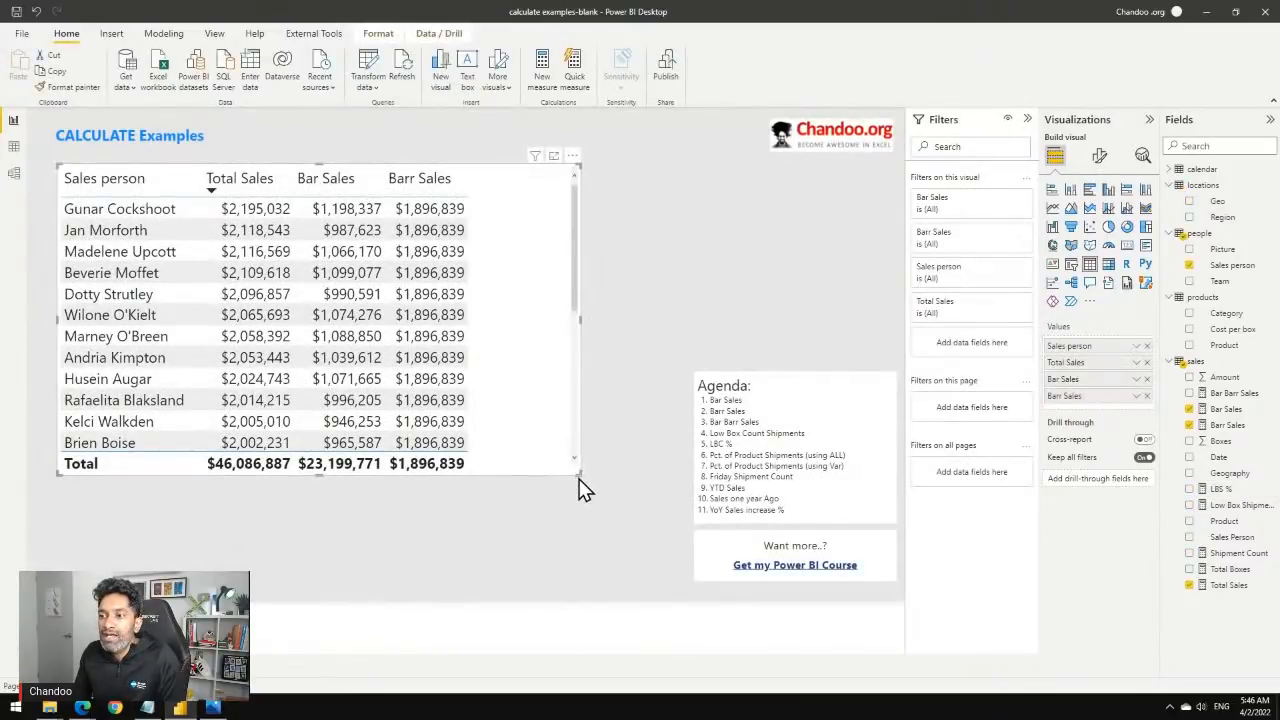
# Enlarge the Sales person table to the bottom of the report page and add LBS % after its Barr Sales column.
pyautogui.moveTo(577, 474); pyautogui.dragTo(620, 598)
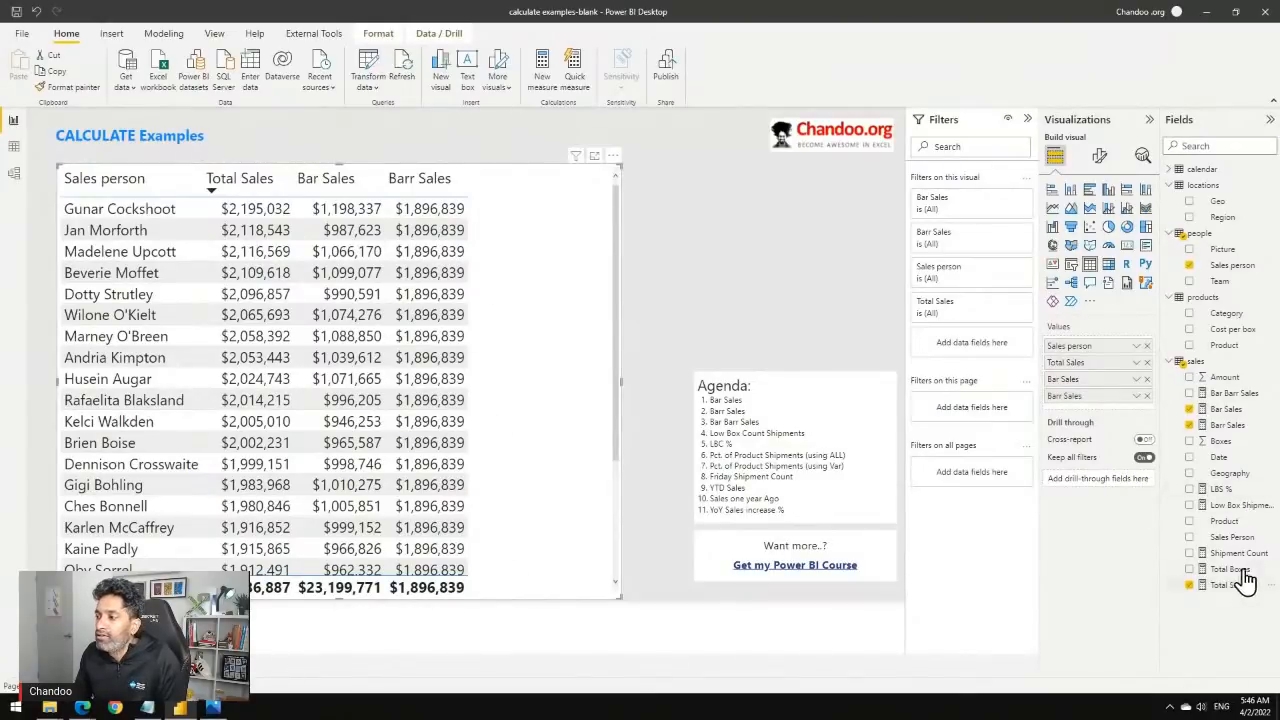
pyautogui.moveTo(1222, 489); pyautogui.dragTo(1100, 400)
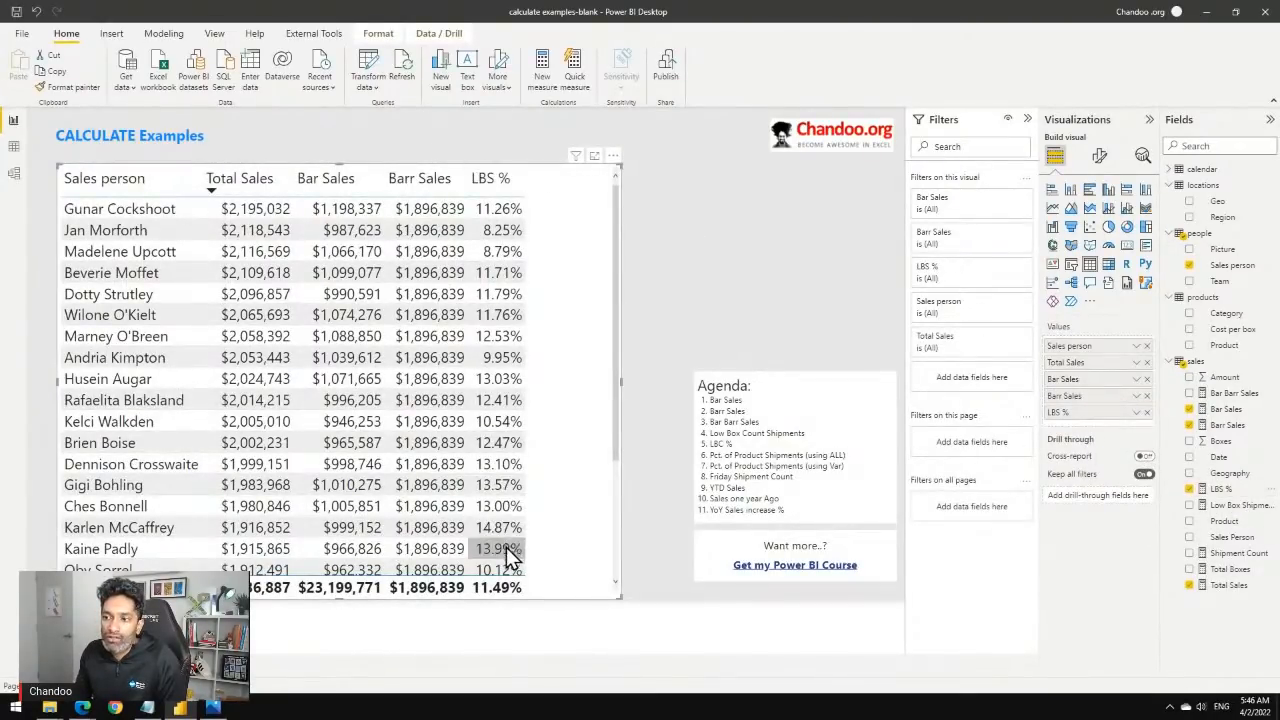
pyautogui.scroll(-3, 505, 540)
pyautogui.scroll(3, 505, 535)
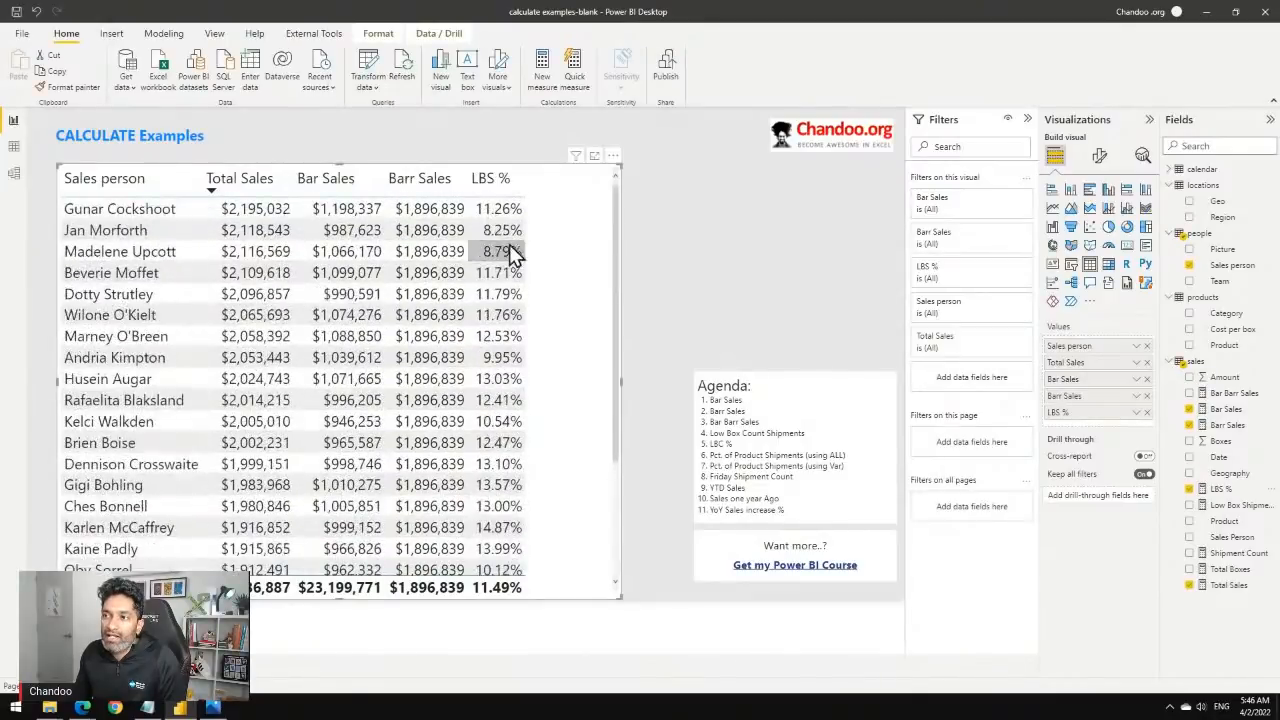
# Sort the Sales person table by LBS % in descending order and compare the salespeople's percentages.
pyautogui.click(484, 190)
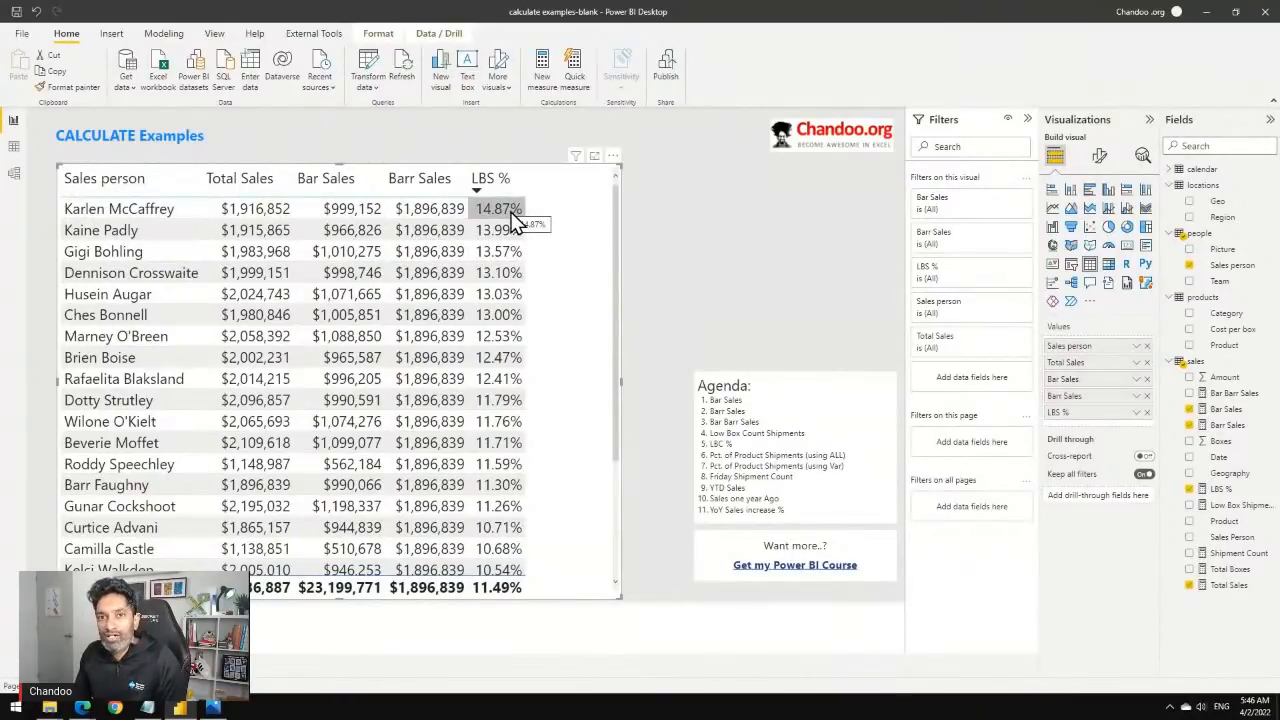
pyautogui.scroll(-3, 513, 270)
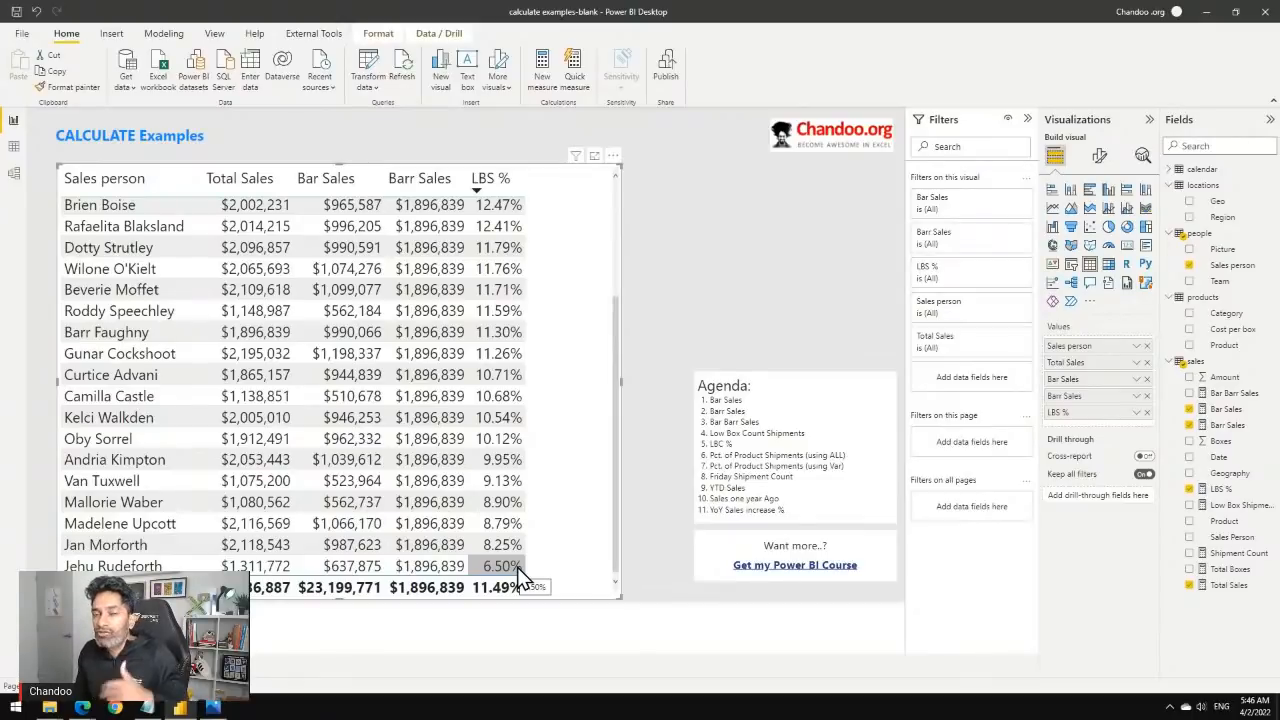
pyautogui.scroll(3, 537, 405)
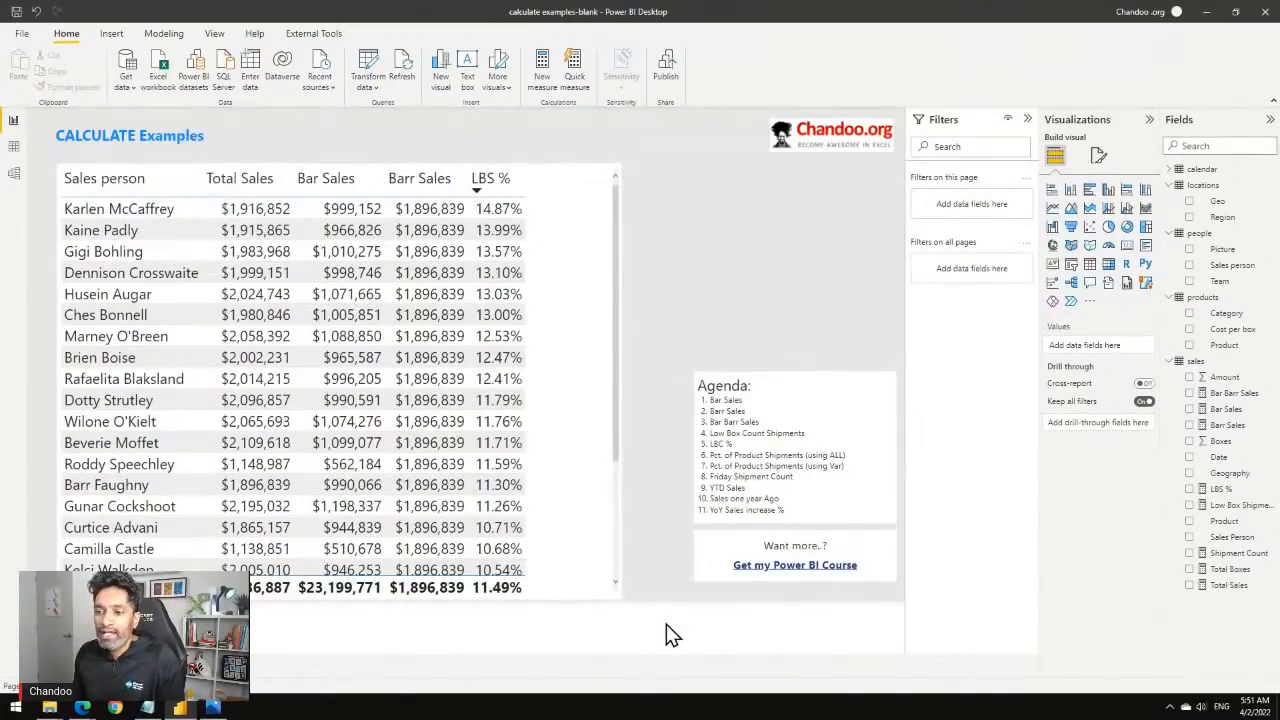
pyautogui.scroll(-2, 447, 490)
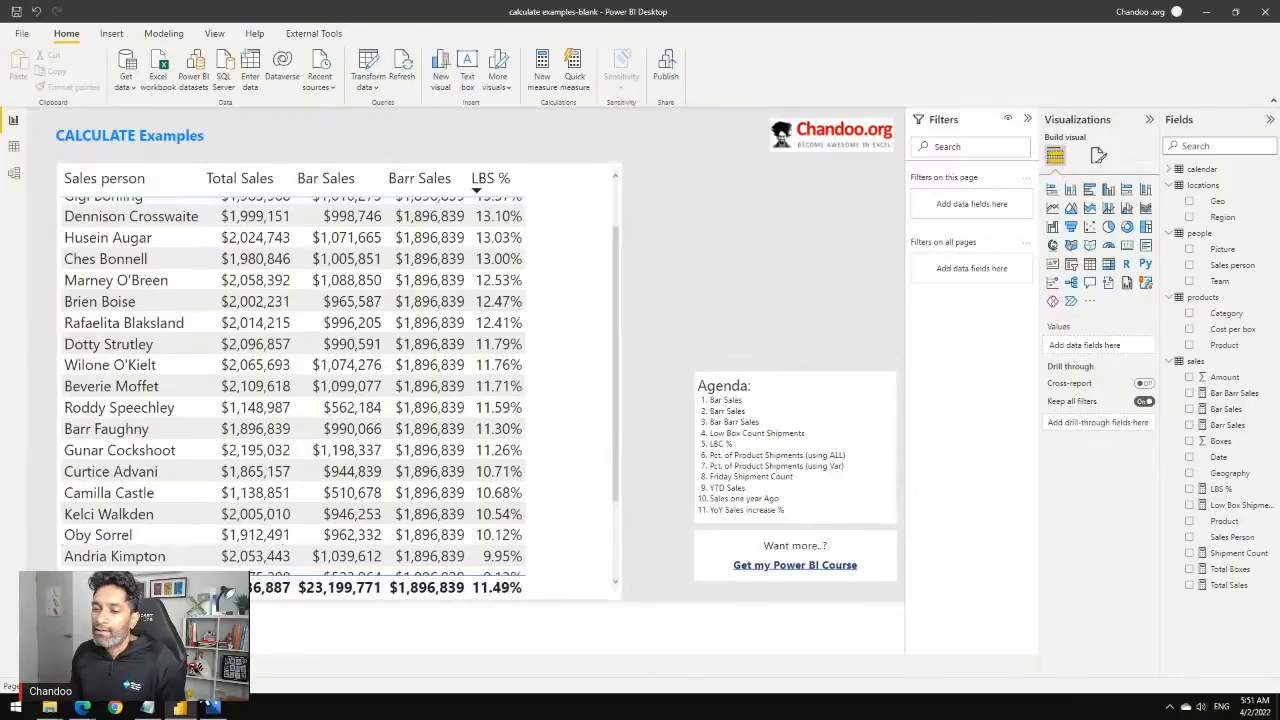
pyautogui.scroll(2, 163, 299)
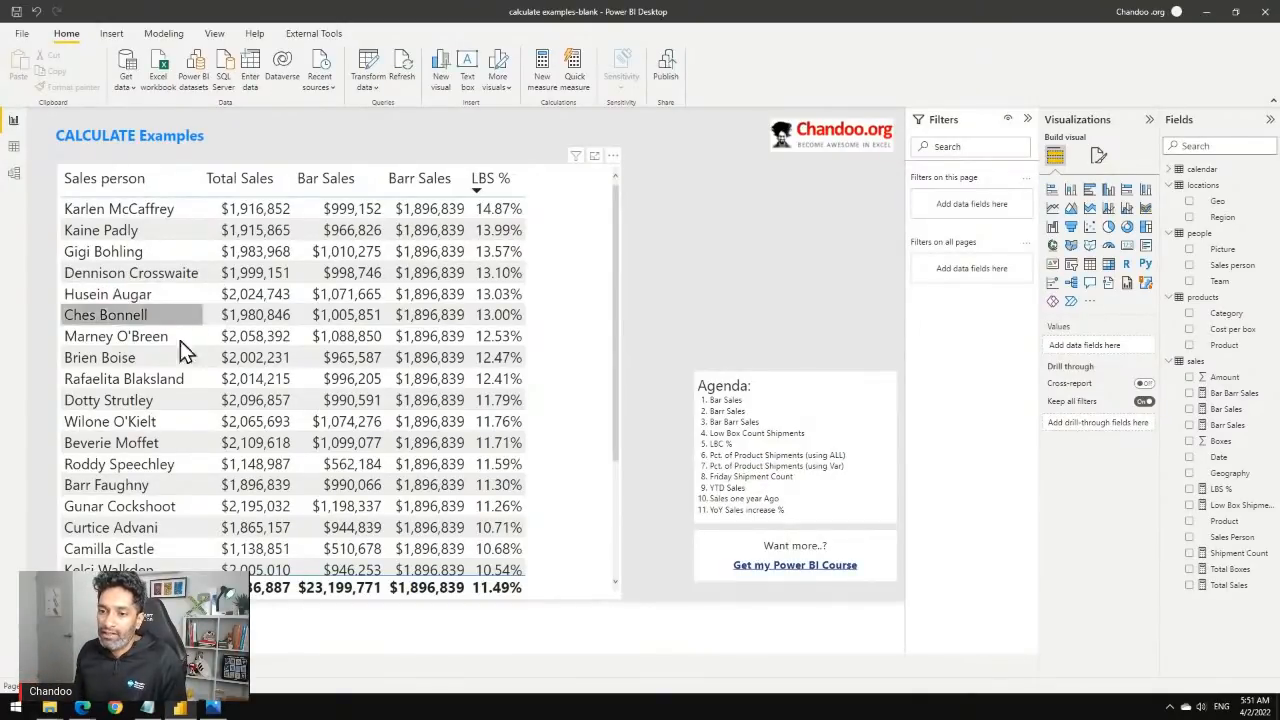
# Switch to the report area with the Geo table and move that table up to free space below it.
pyautogui.click(140, 667)
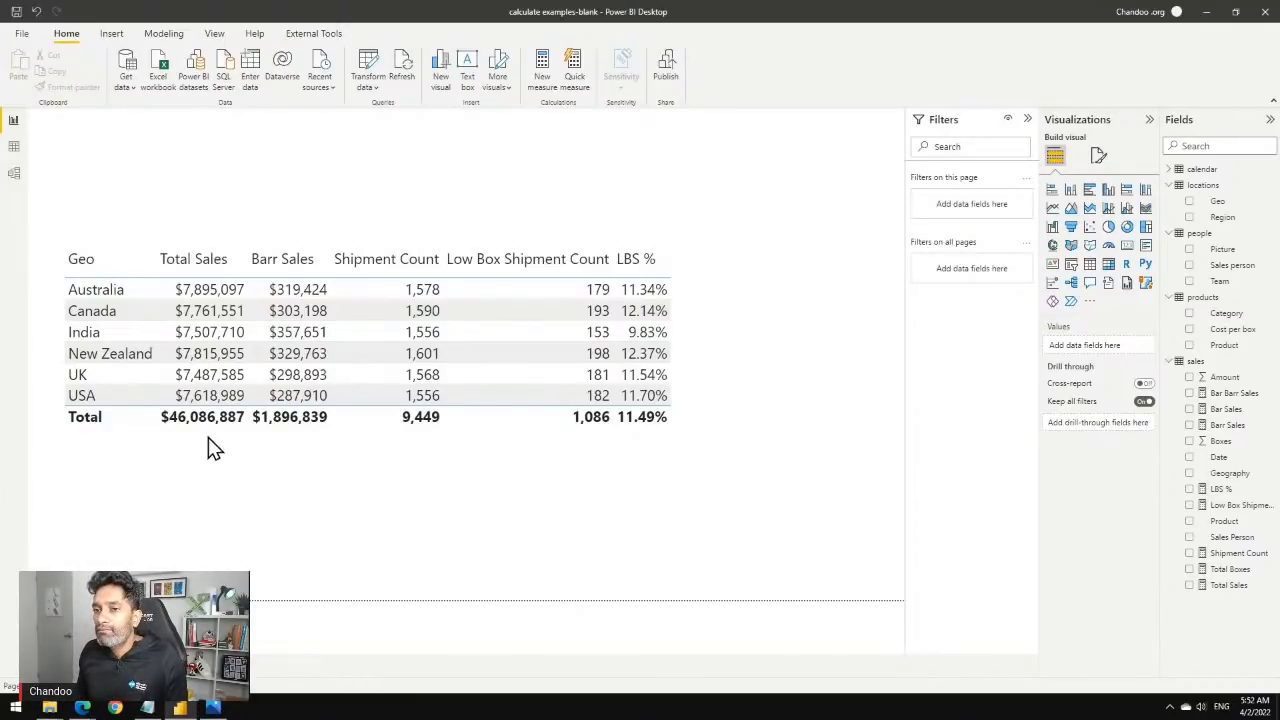
pyautogui.moveTo(497, 446); pyautogui.dragTo(489, 323)
pyautogui.click(487, 397)
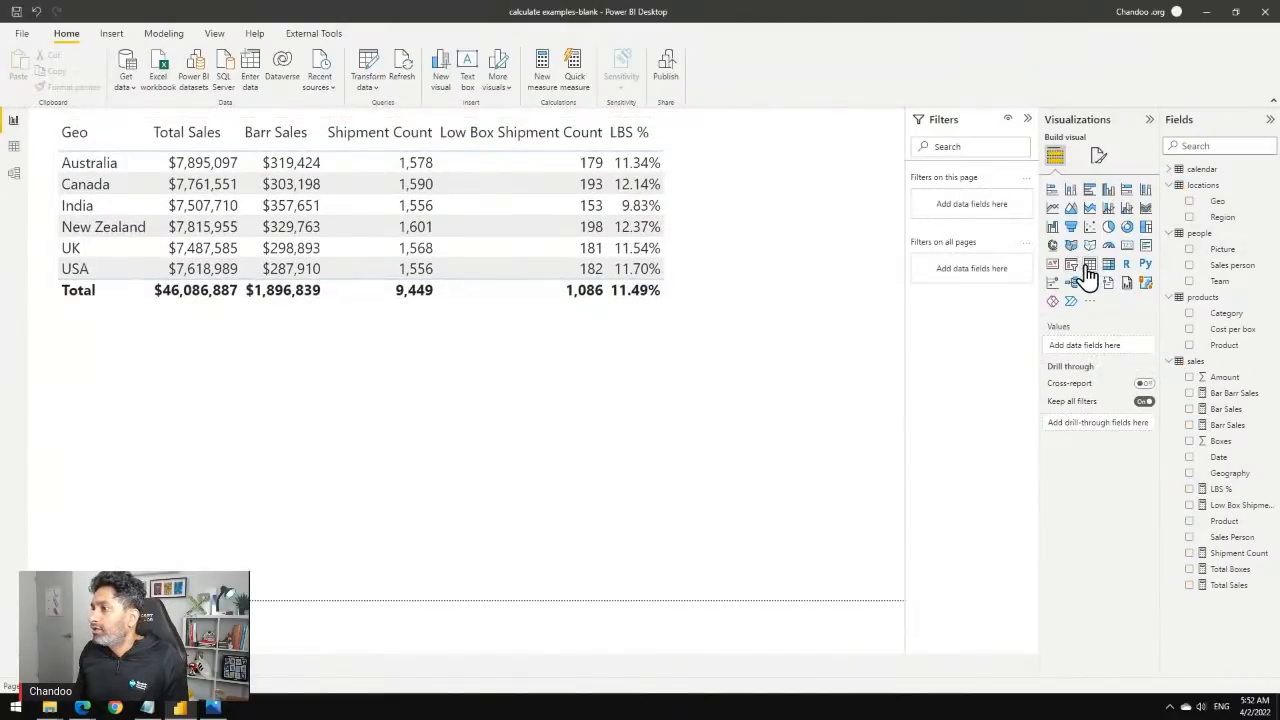
# Add a table visual below the Geo table showing product Category and Total Sales.
pyautogui.click(1088, 266)
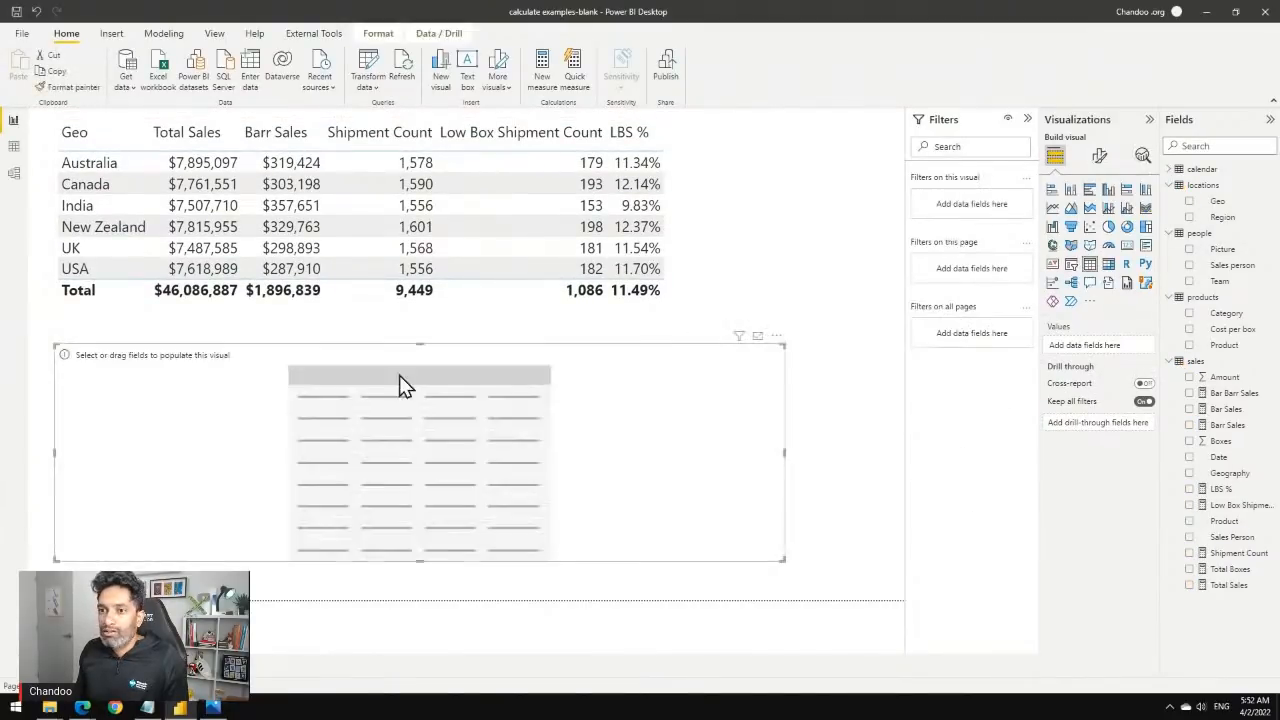
pyautogui.click(1190, 314)
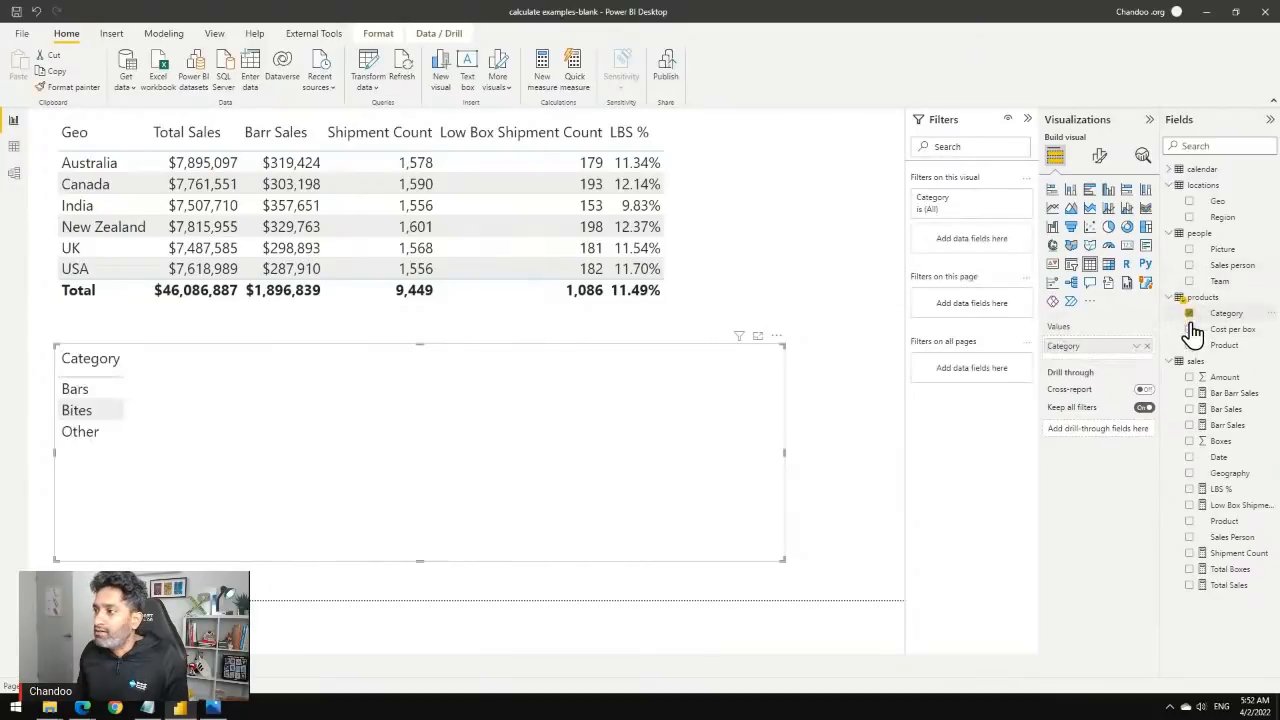
pyautogui.click(1190, 585)
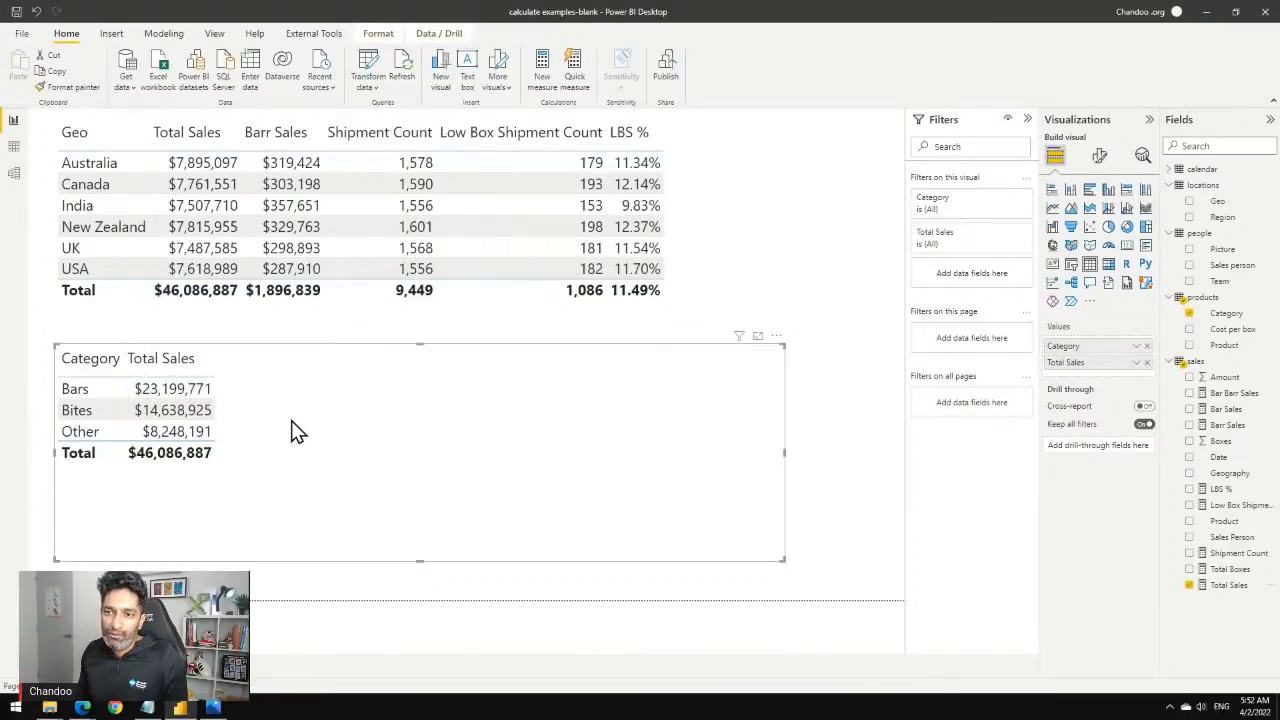
# Create a measure US UK Sales in the sales table, starting with CALCULATE and [Total Sales] as its expression.
pyautogui.rightClick(1201, 362)
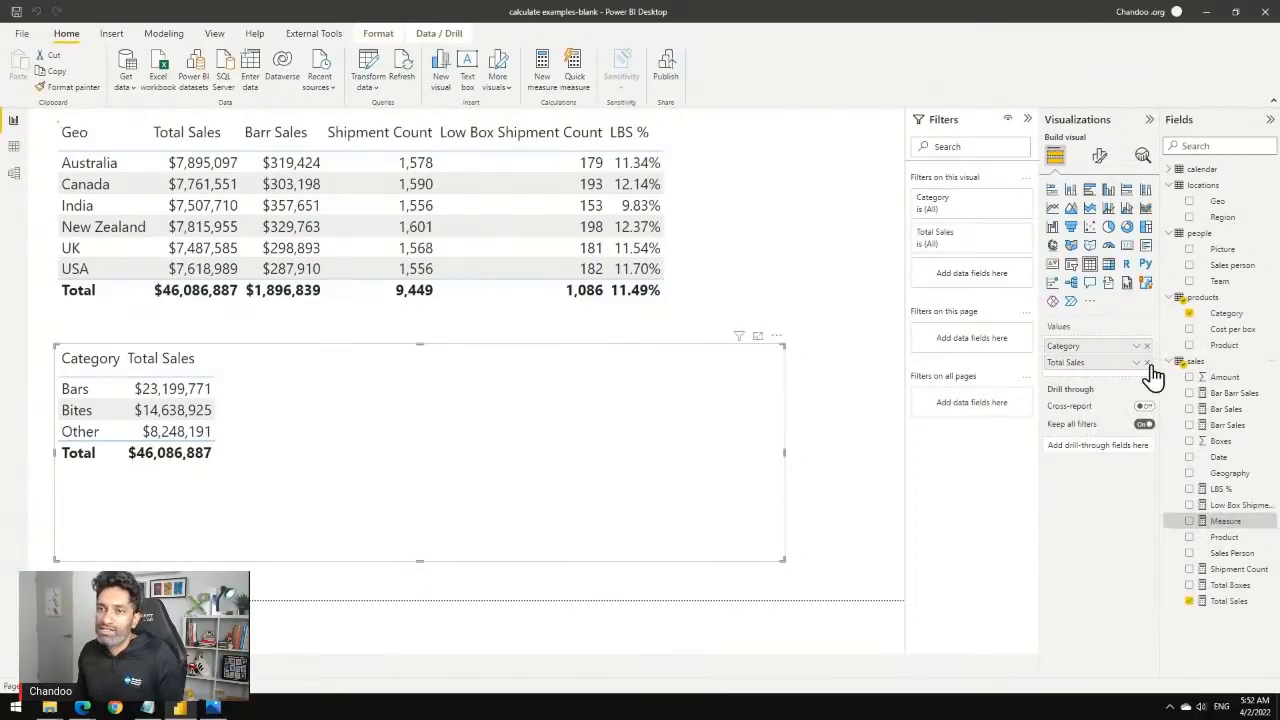
pyautogui.write('US')
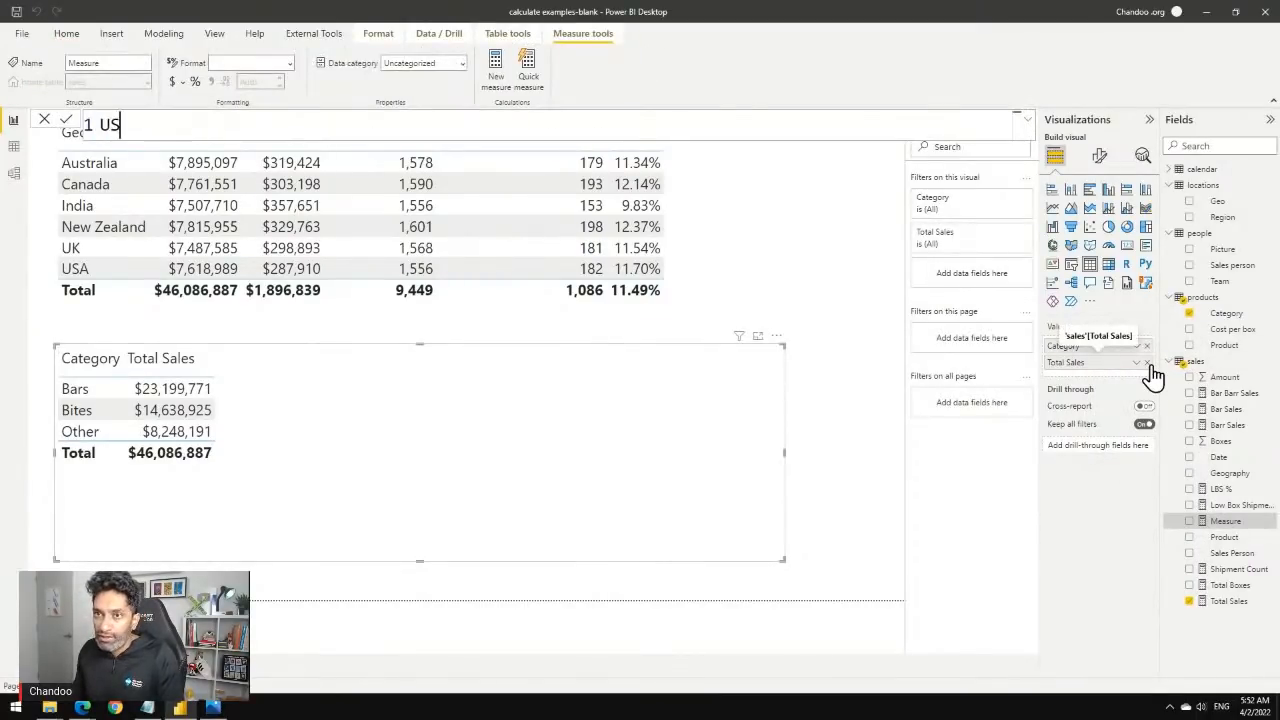
pyautogui.write(' UK Sales =')
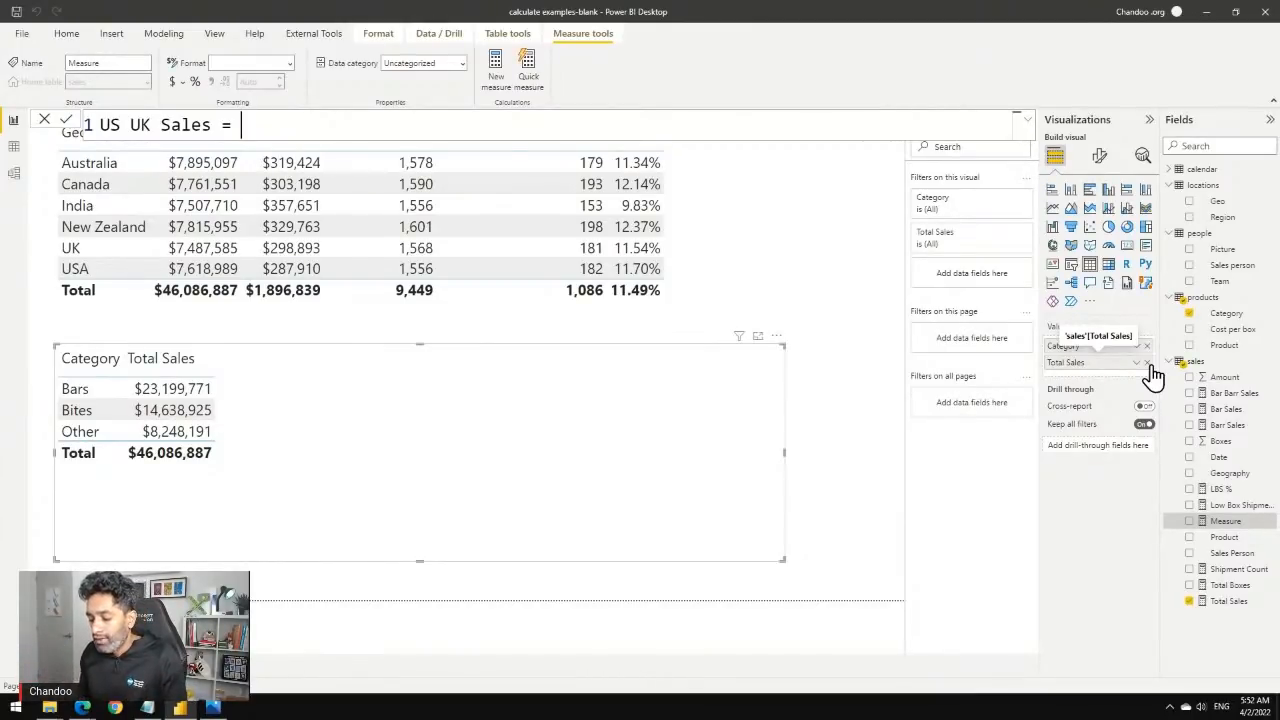
pyautogui.write('calc')
pyautogui.press('Tab')
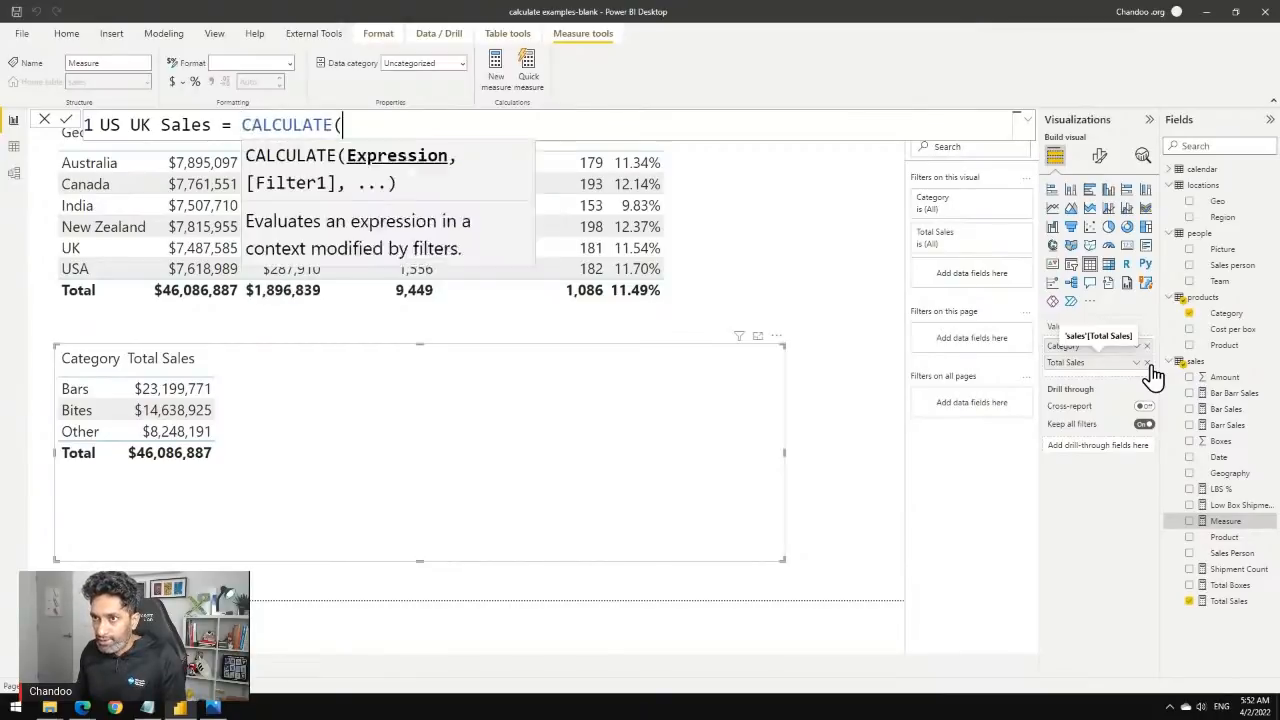
pyautogui.write('[tota')
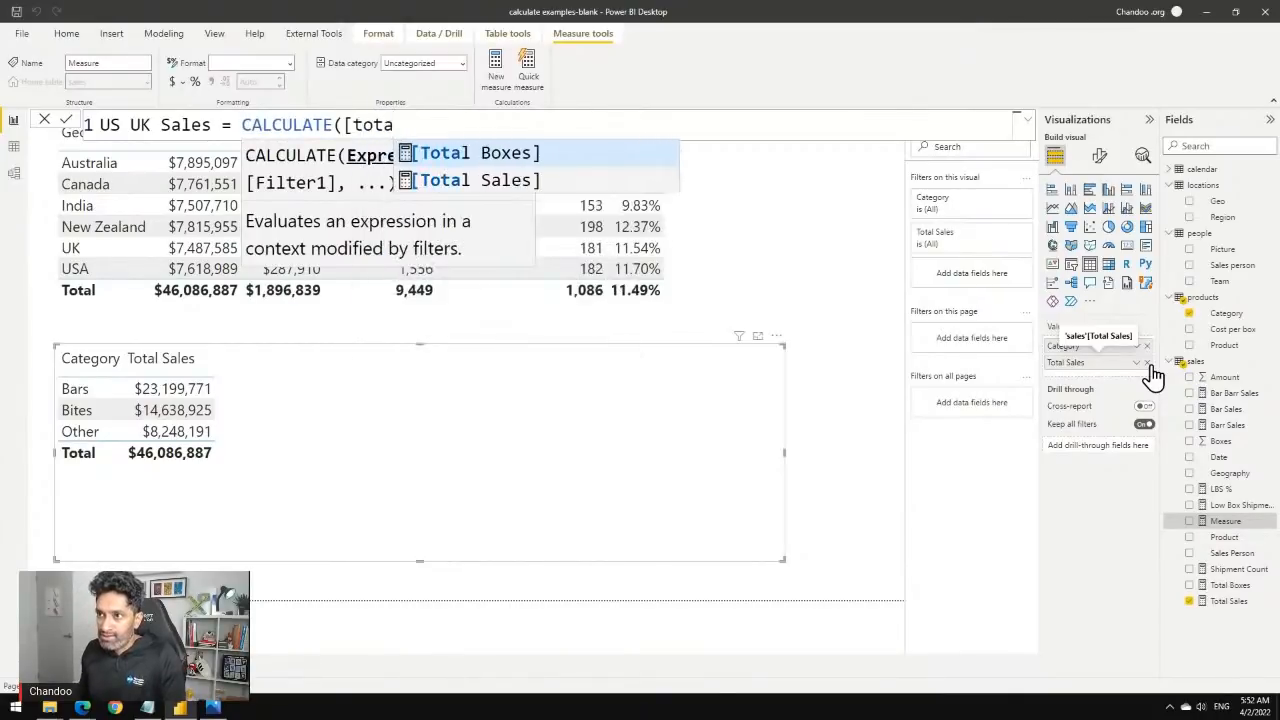
pyautogui.press('Down')
pyautogui.press('Tab')
pyautogui.write(',')
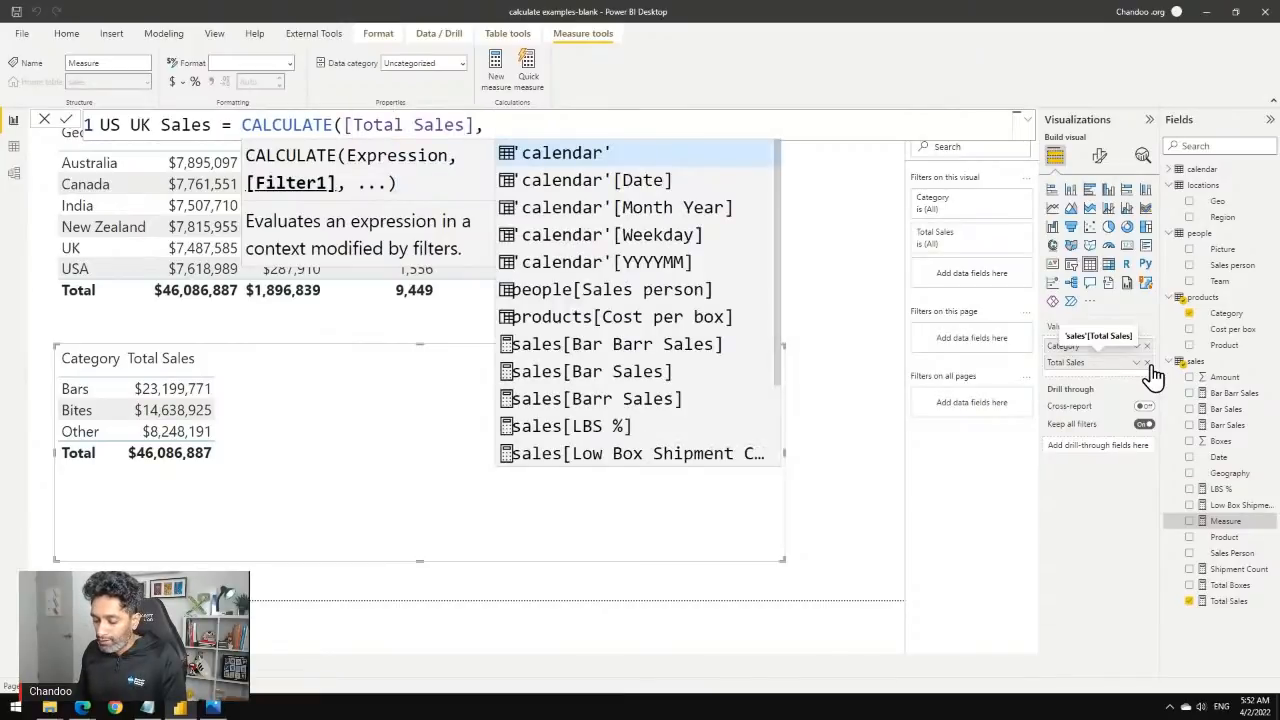
# Complete US UK Sales with the filter locations[Geo] in {"USA","UK"} and commit the formula.
pyautogui.write(' geo')
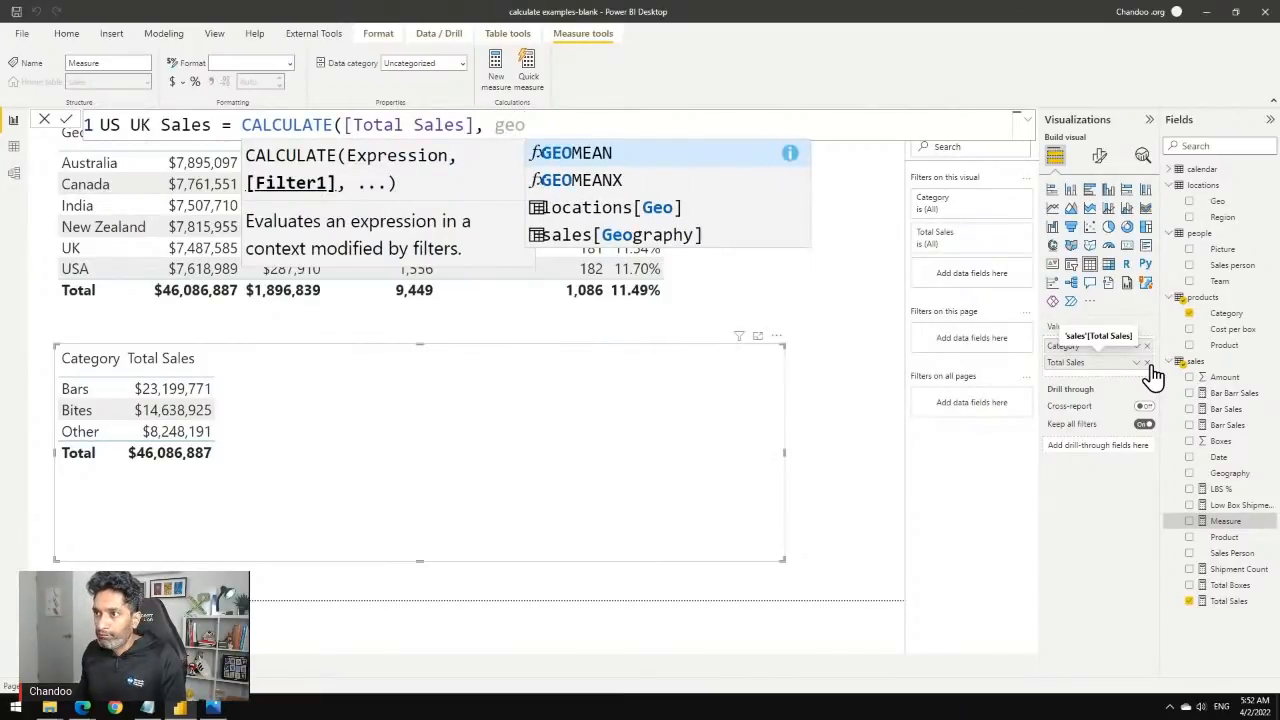
pyautogui.press('Down')
pyautogui.press('Down')
pyautogui.press('Tab')
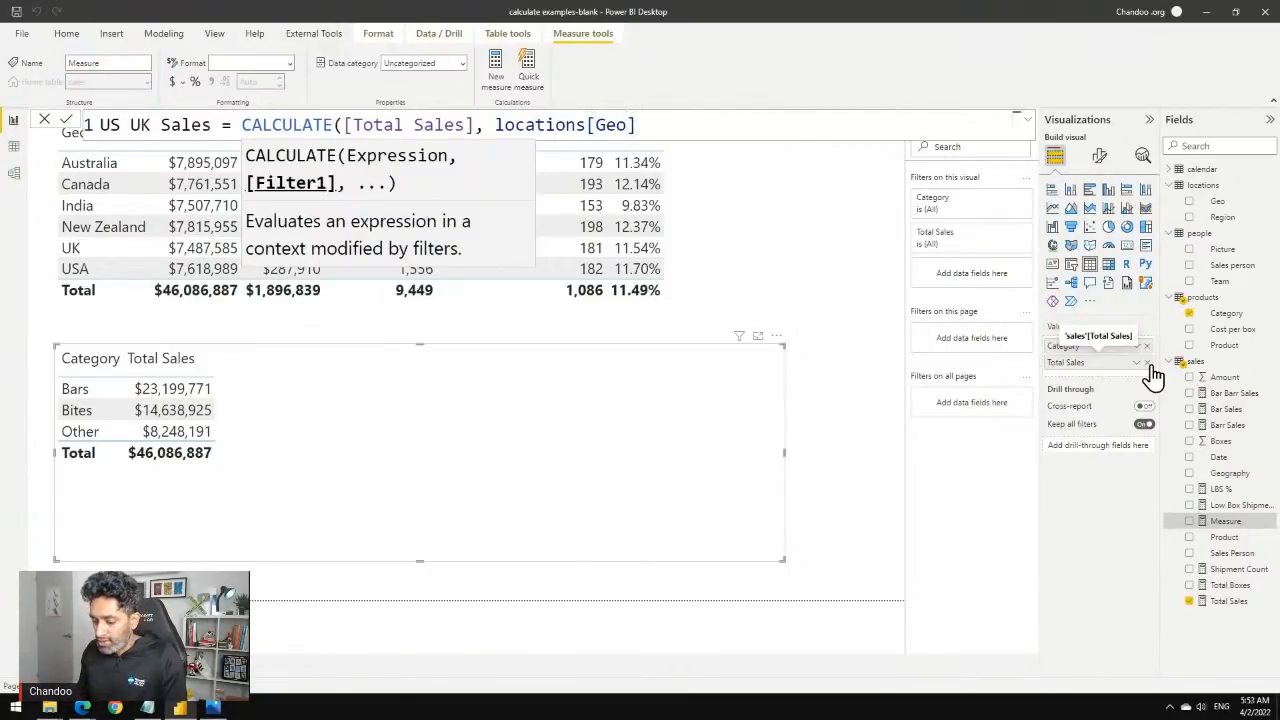
pyautogui.write('in {')
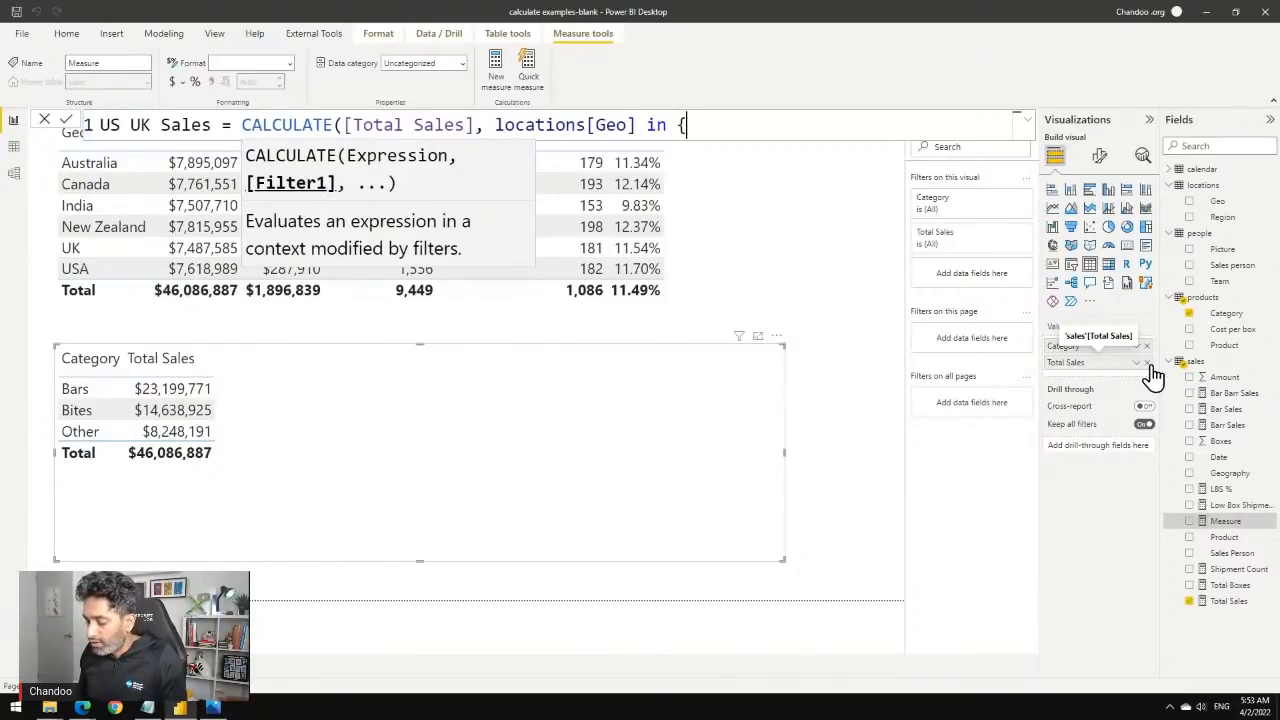
pyautogui.write('"US')
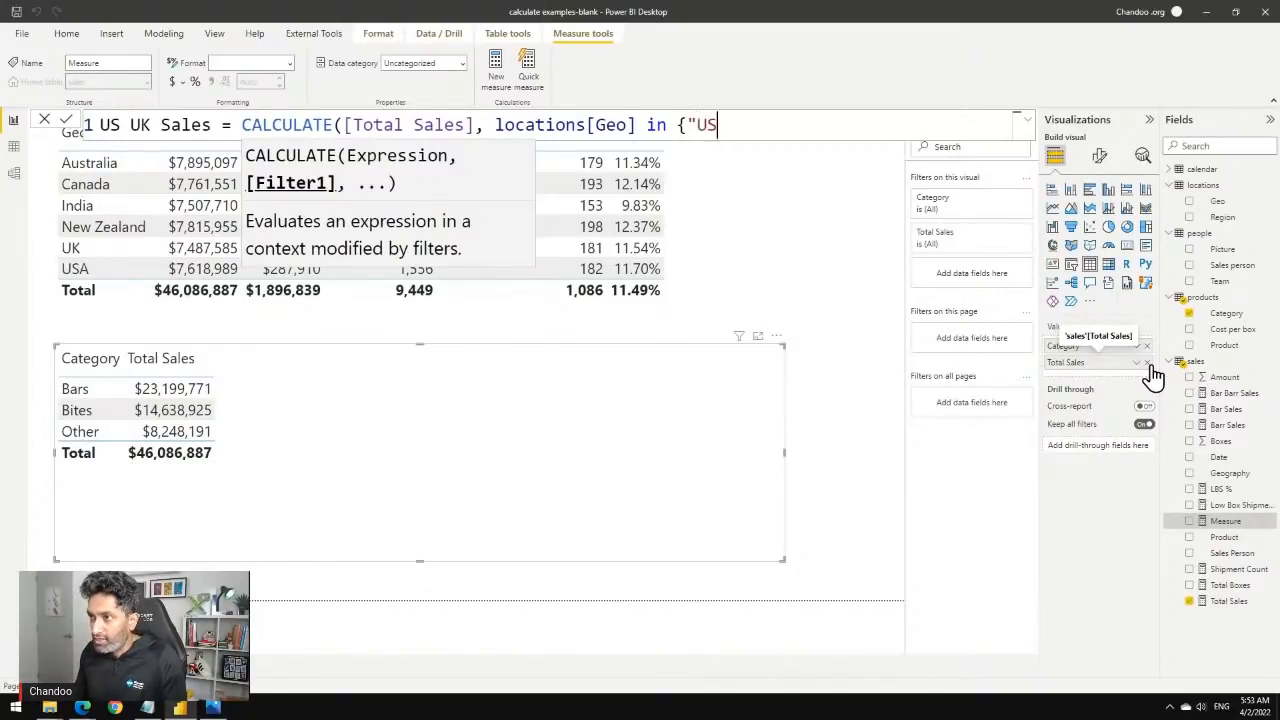
pyautogui.write('A","')
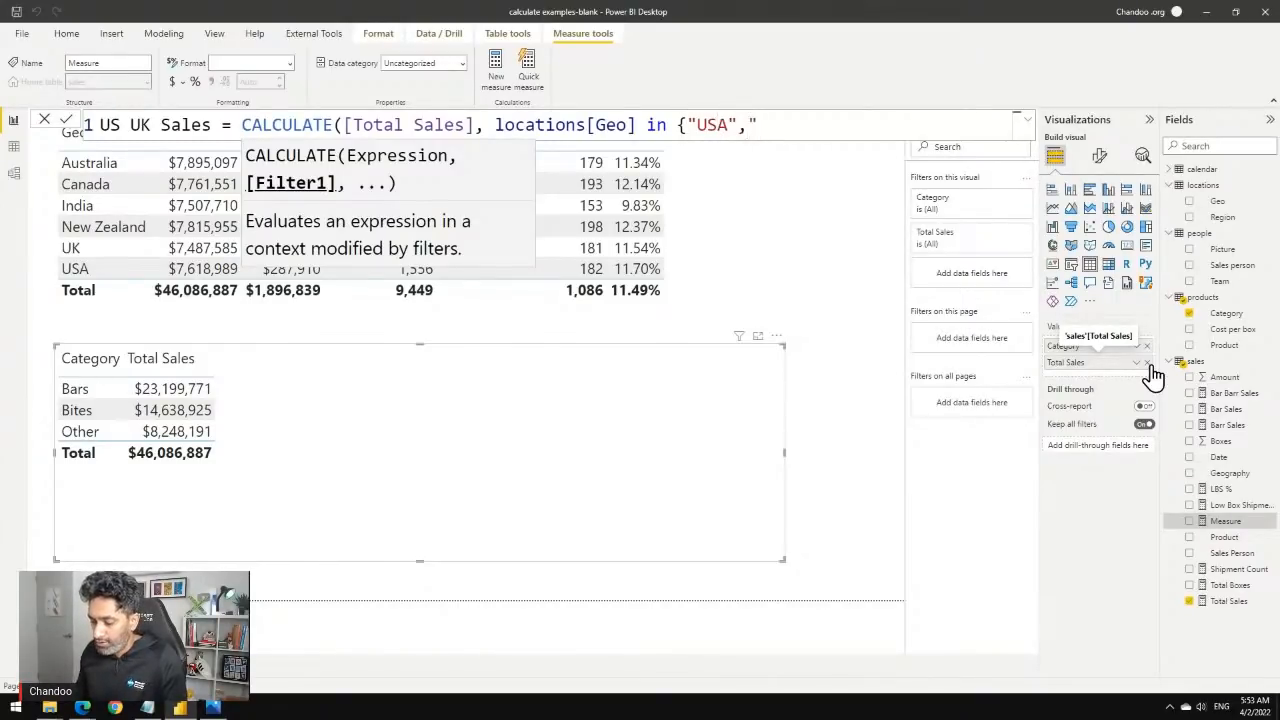
pyautogui.write('UK"})')
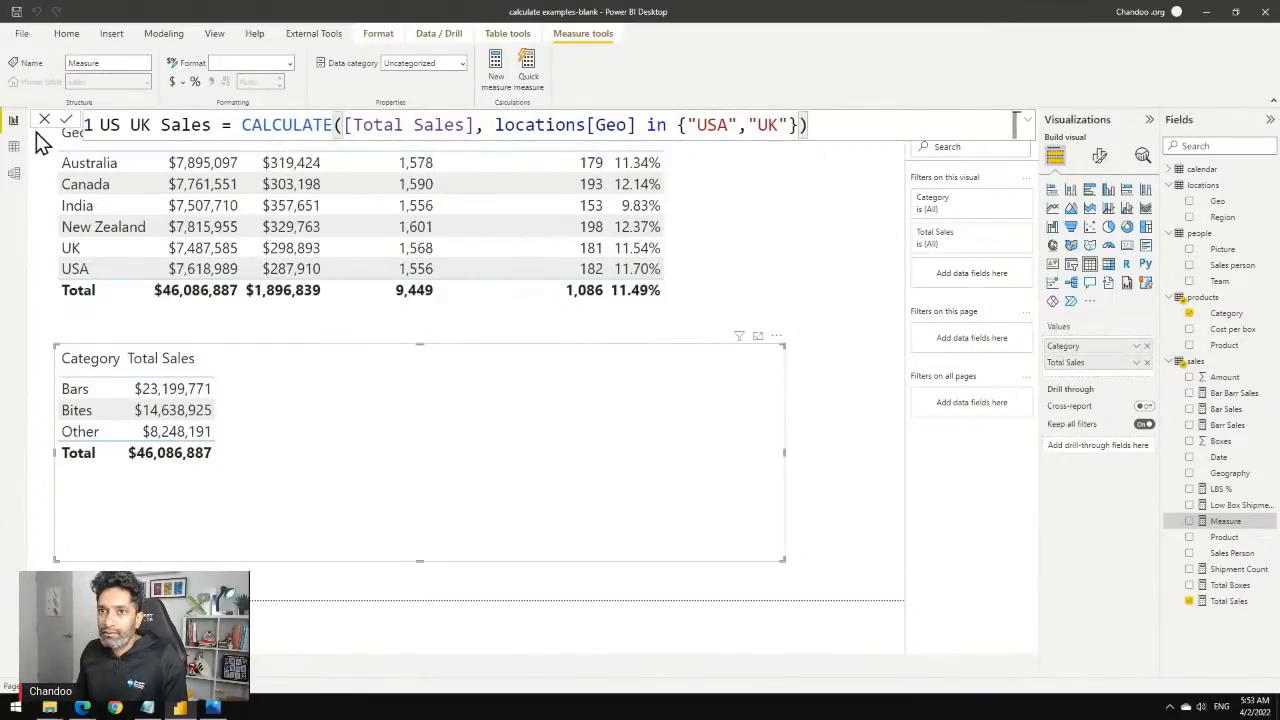
pyautogui.click(66, 120)
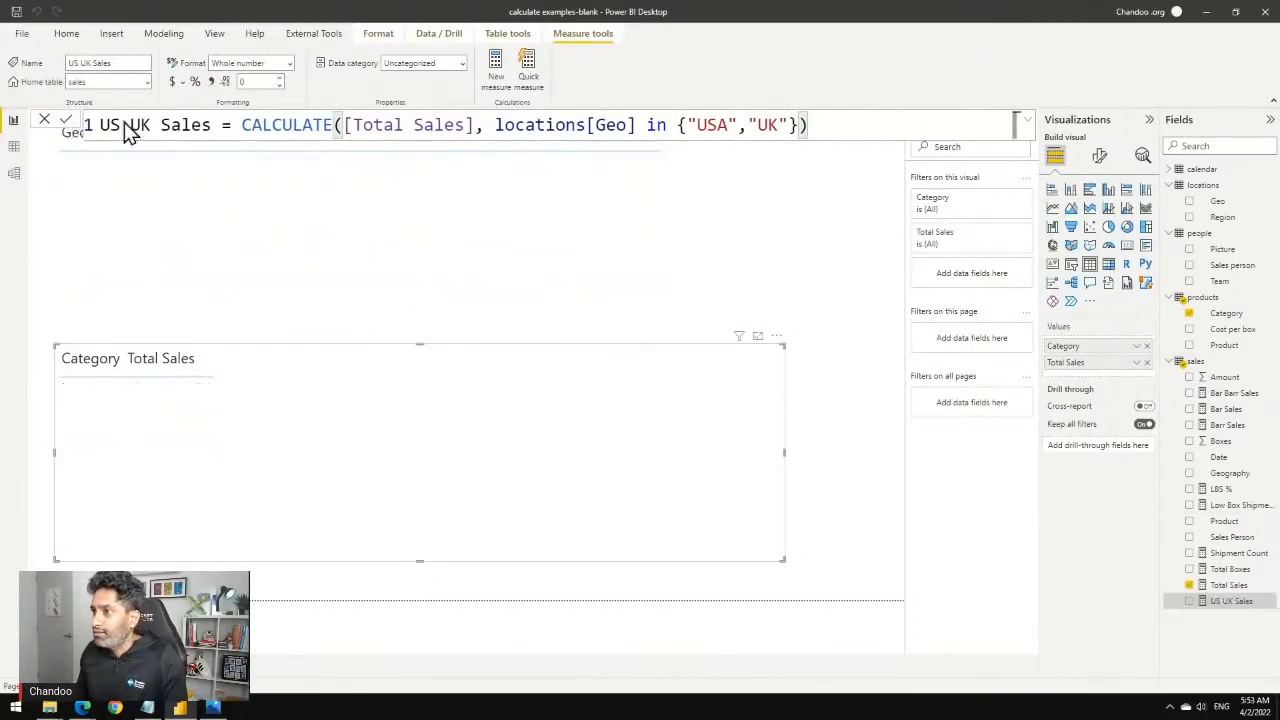
# Add US UK Sales to the Category table and format the measure as currency.
pyautogui.click(1189, 601)
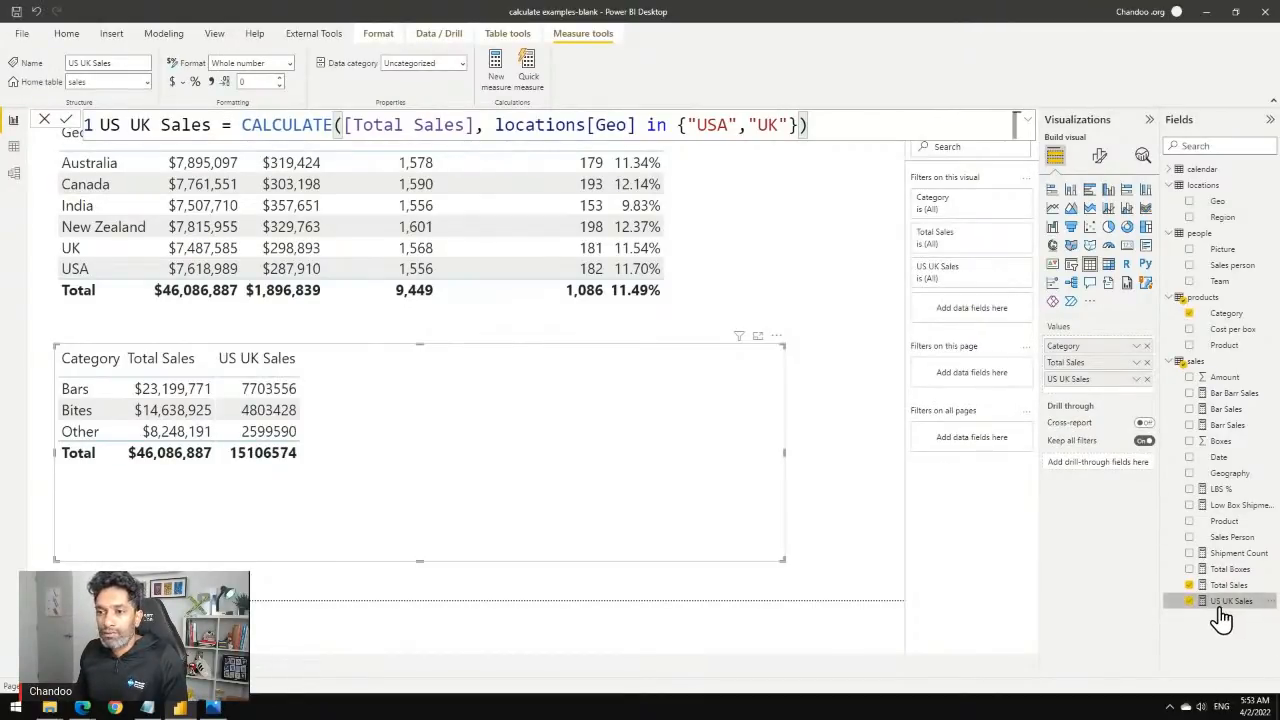
pyautogui.click(172, 82)
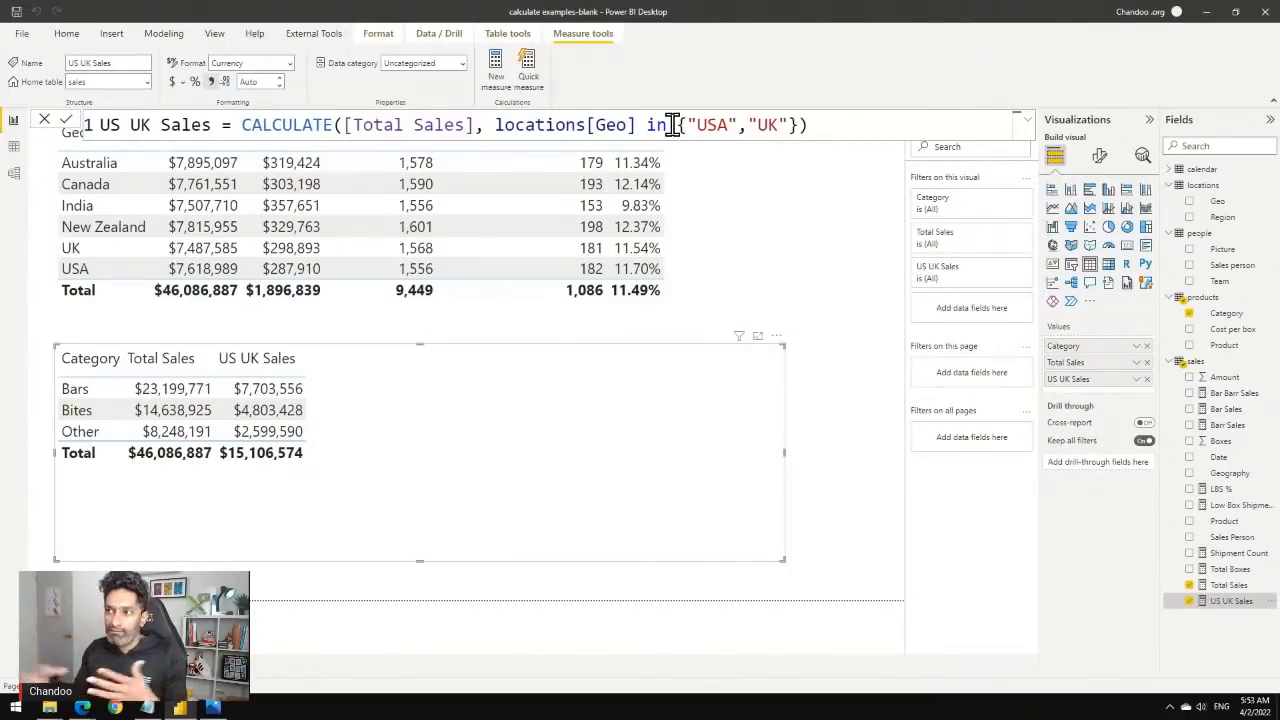
# Extend the geography list in the US UK Sales formula with "Germany" as a third value.
pyautogui.click(790, 125)
pyautogui.write(', "Gen')
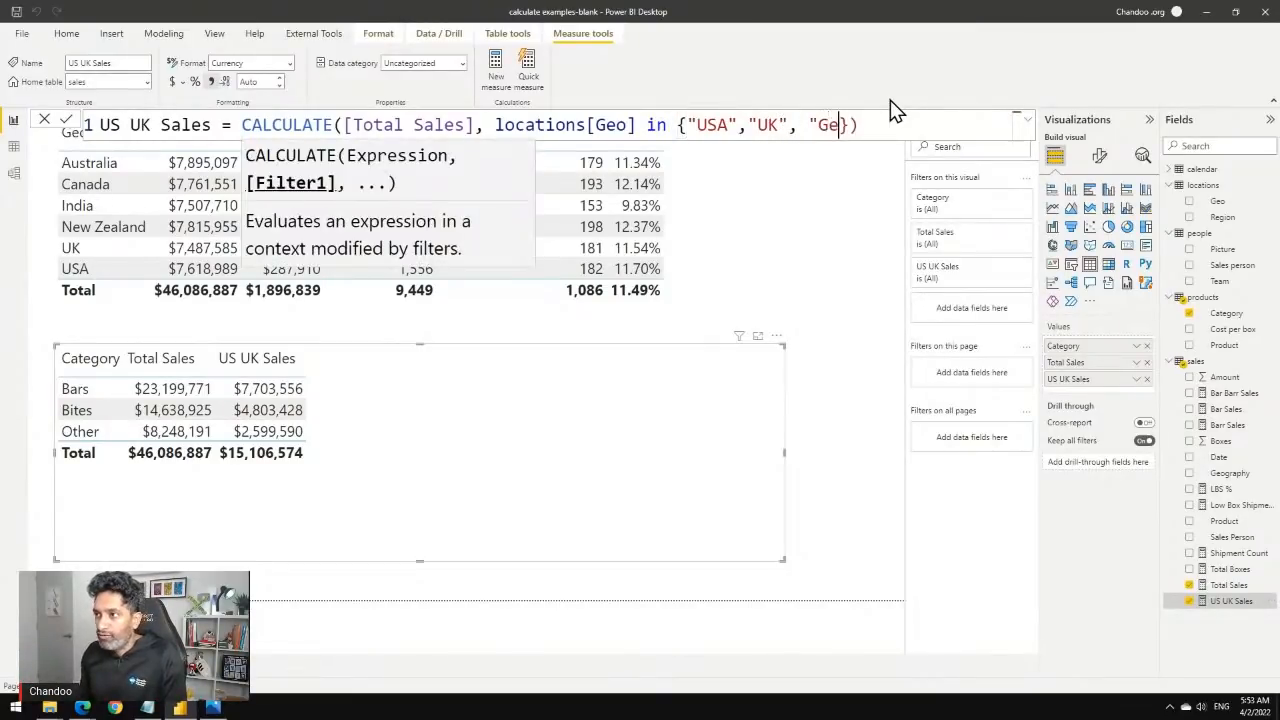
pyautogui.write('many"')
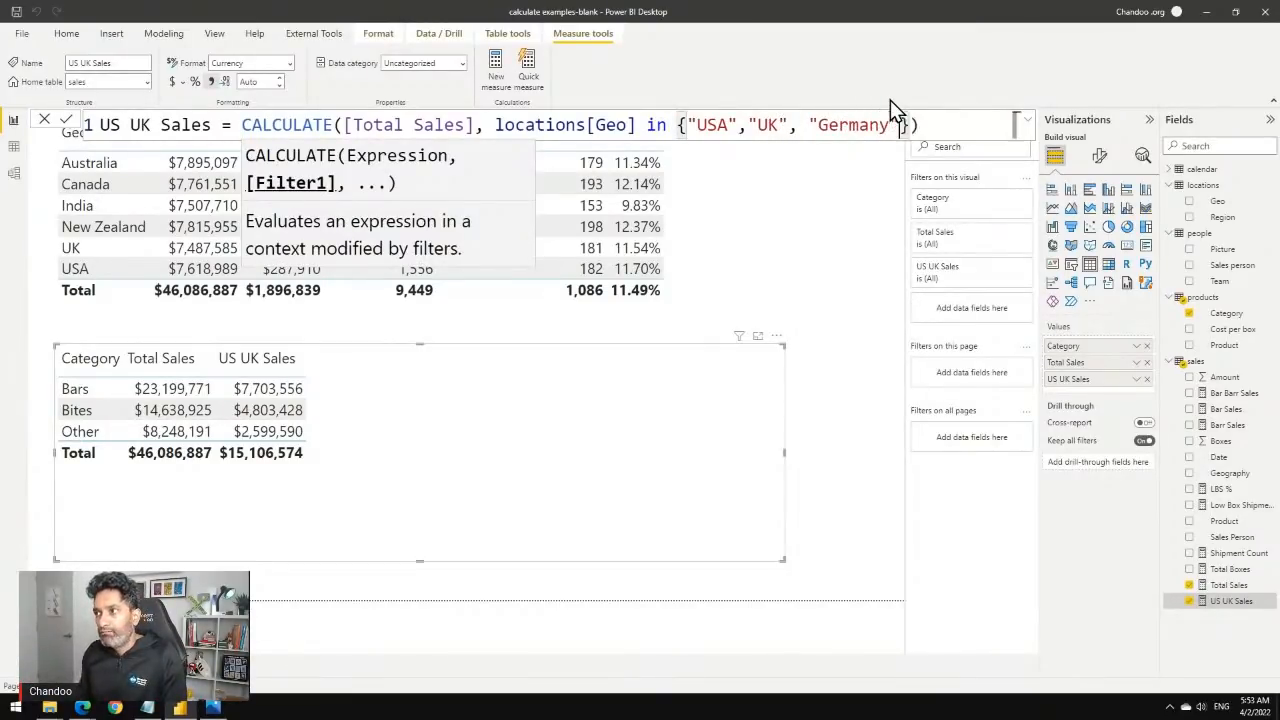
pyautogui.click(947, 116)
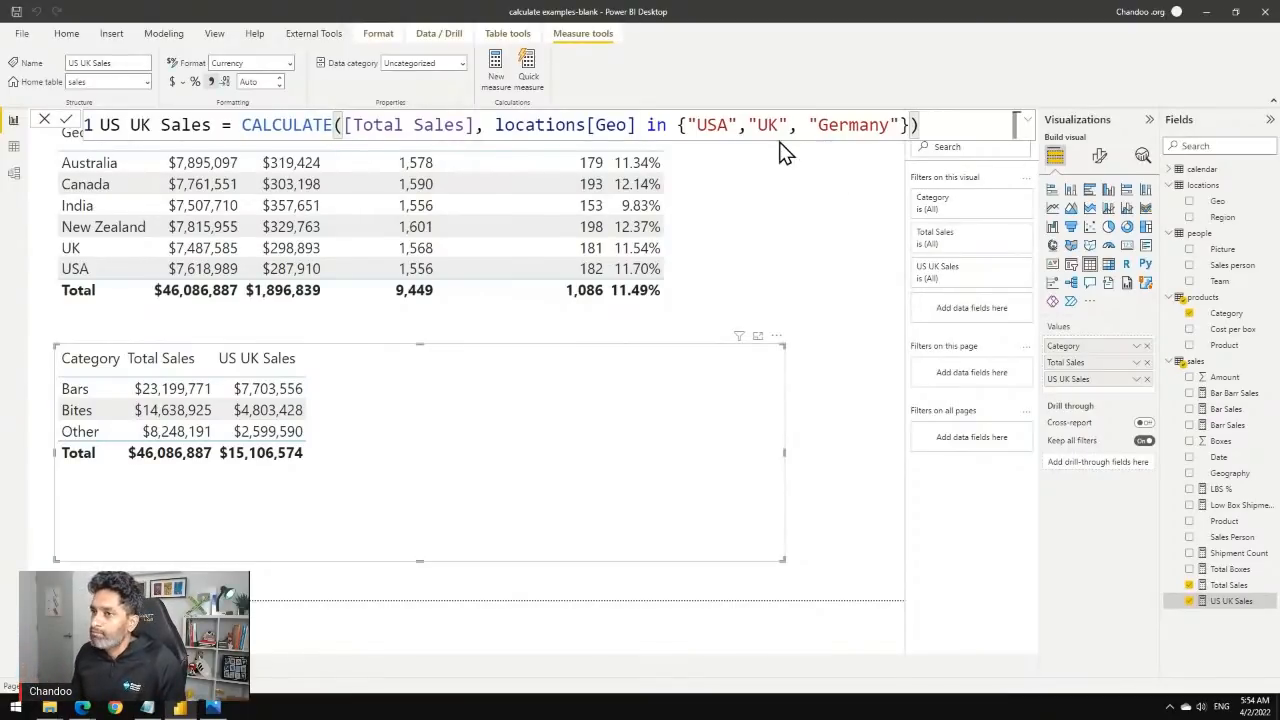
# Start a new sales measure US UK Sales 2 that calls [Total Sales] directly with an opening parenthesis, without CALCULATE.
pyautogui.rightClick(1200, 363)
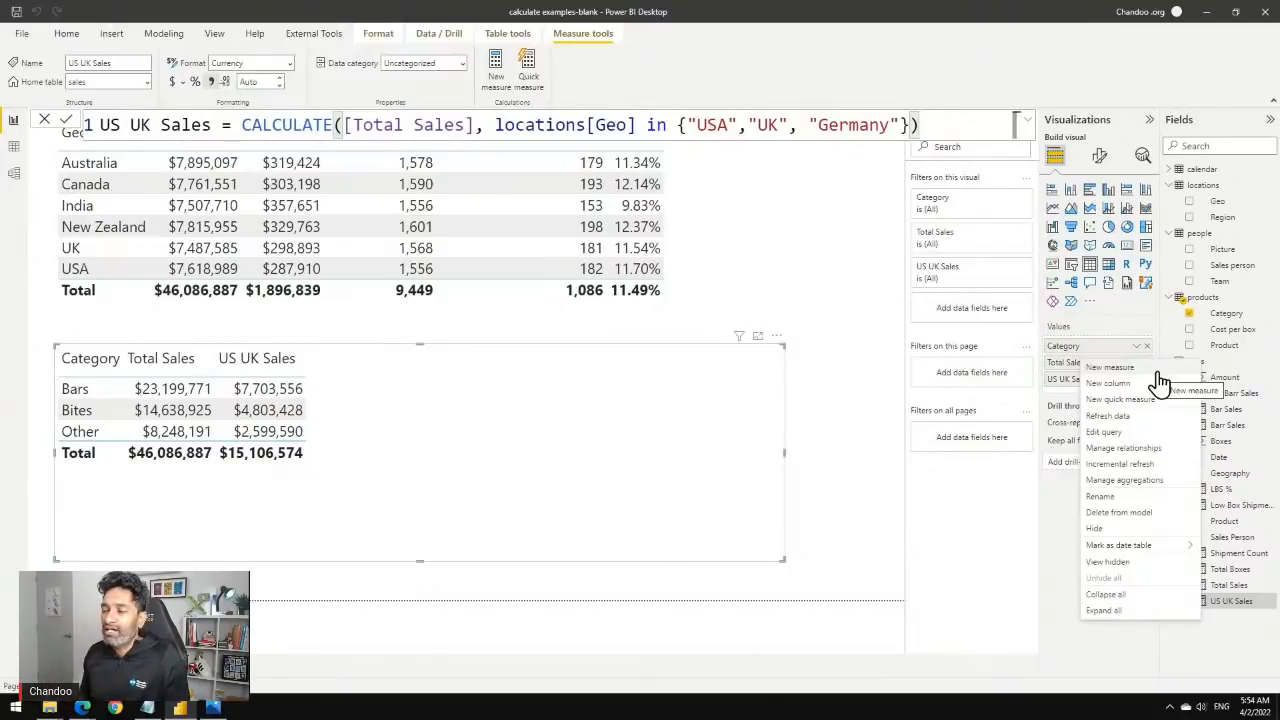
pyautogui.click(1157, 372)
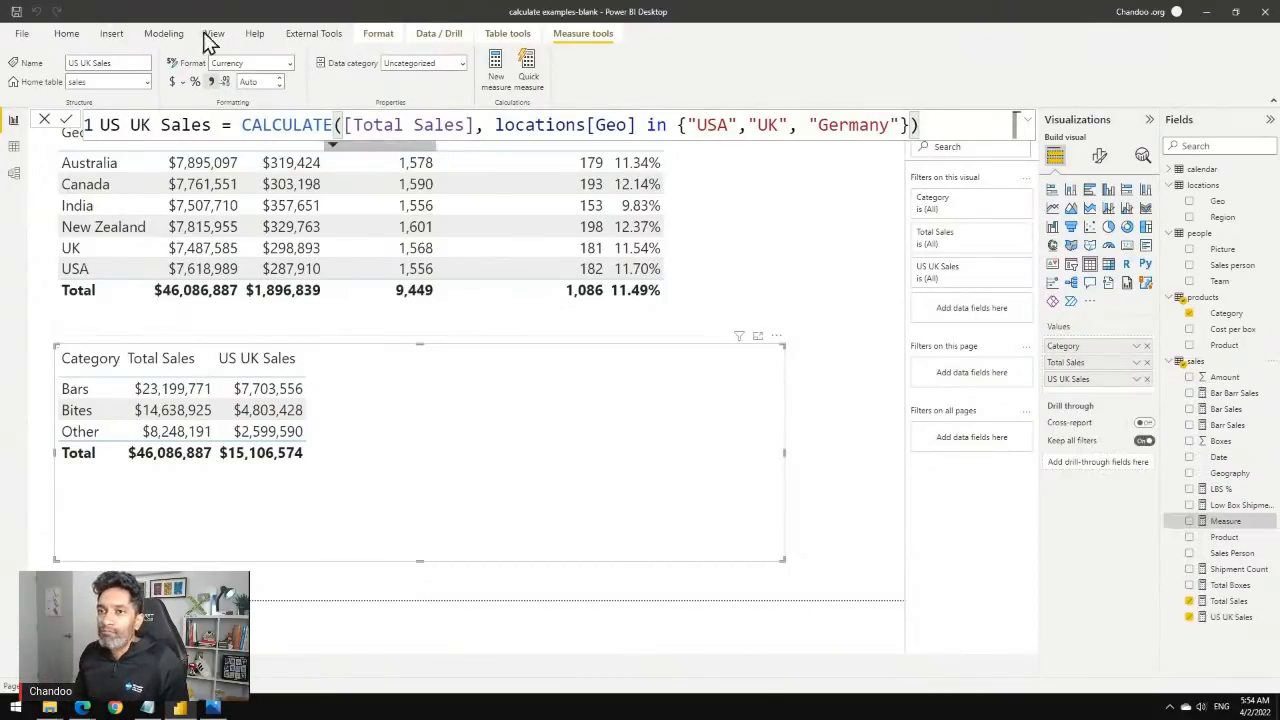
pyautogui.write('US')
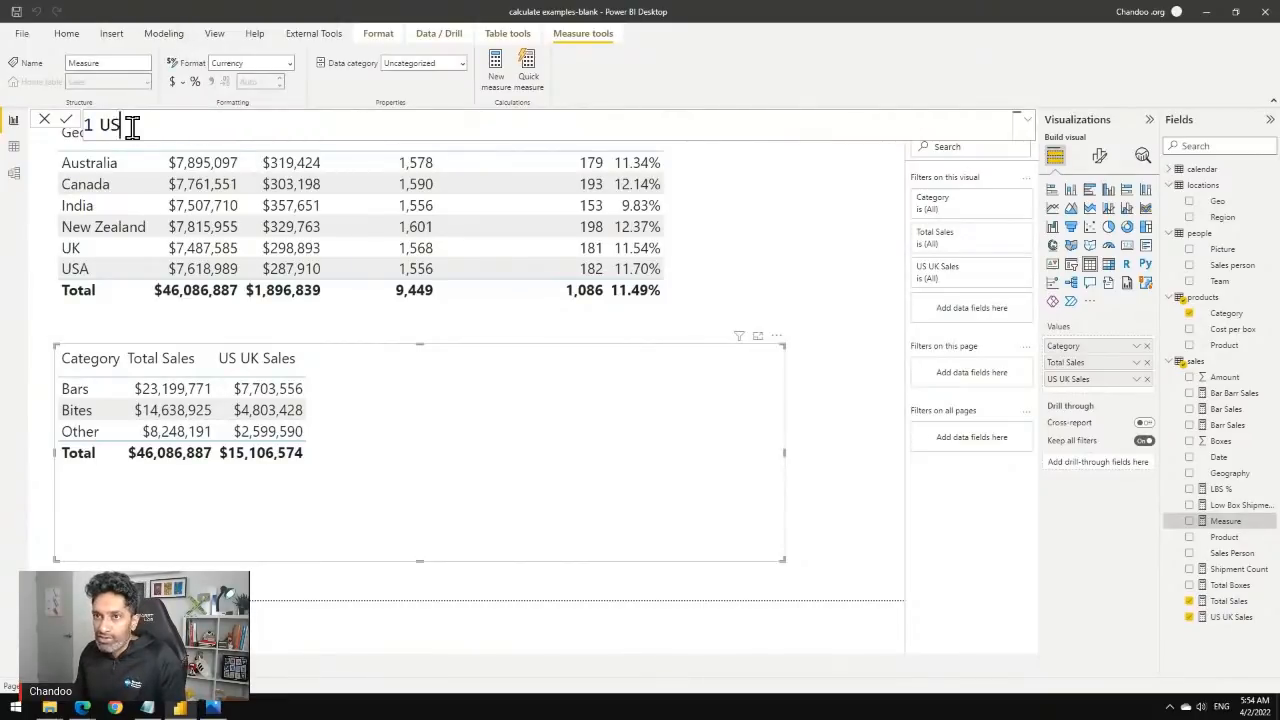
pyautogui.write(' UK Sales 2 = ')
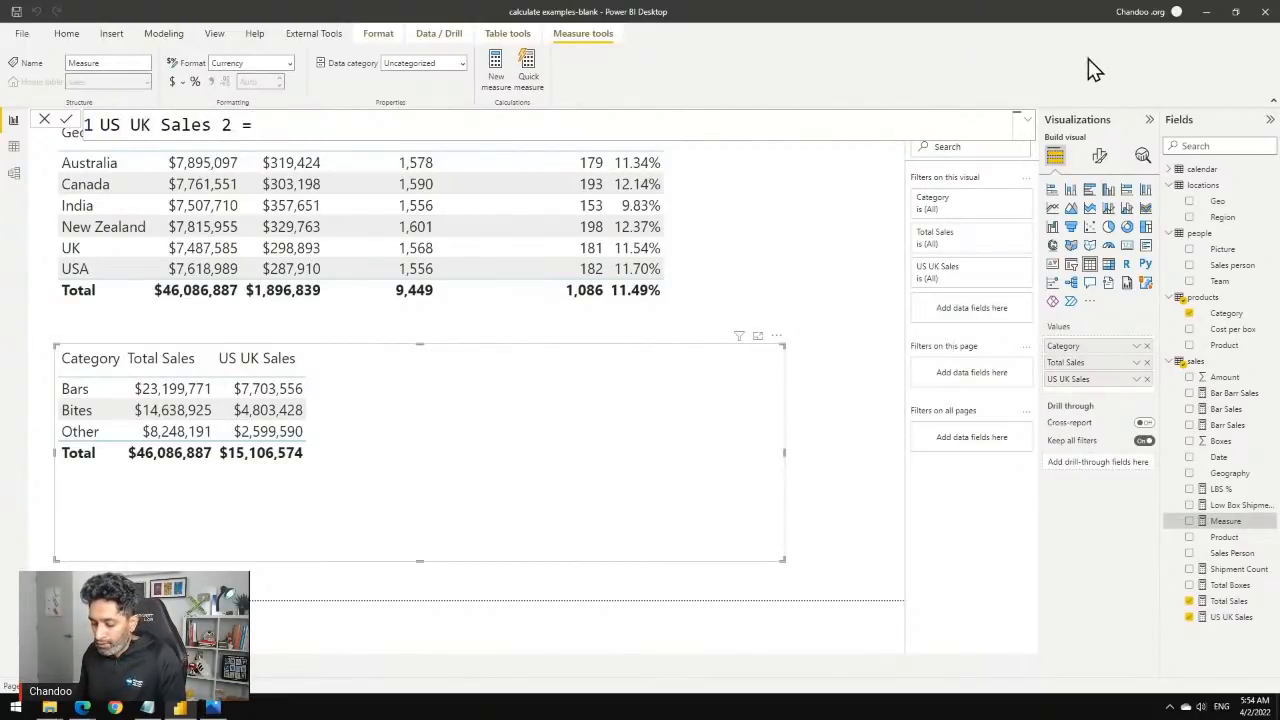
pyautogui.write('[Tota')
pyautogui.press('Down')
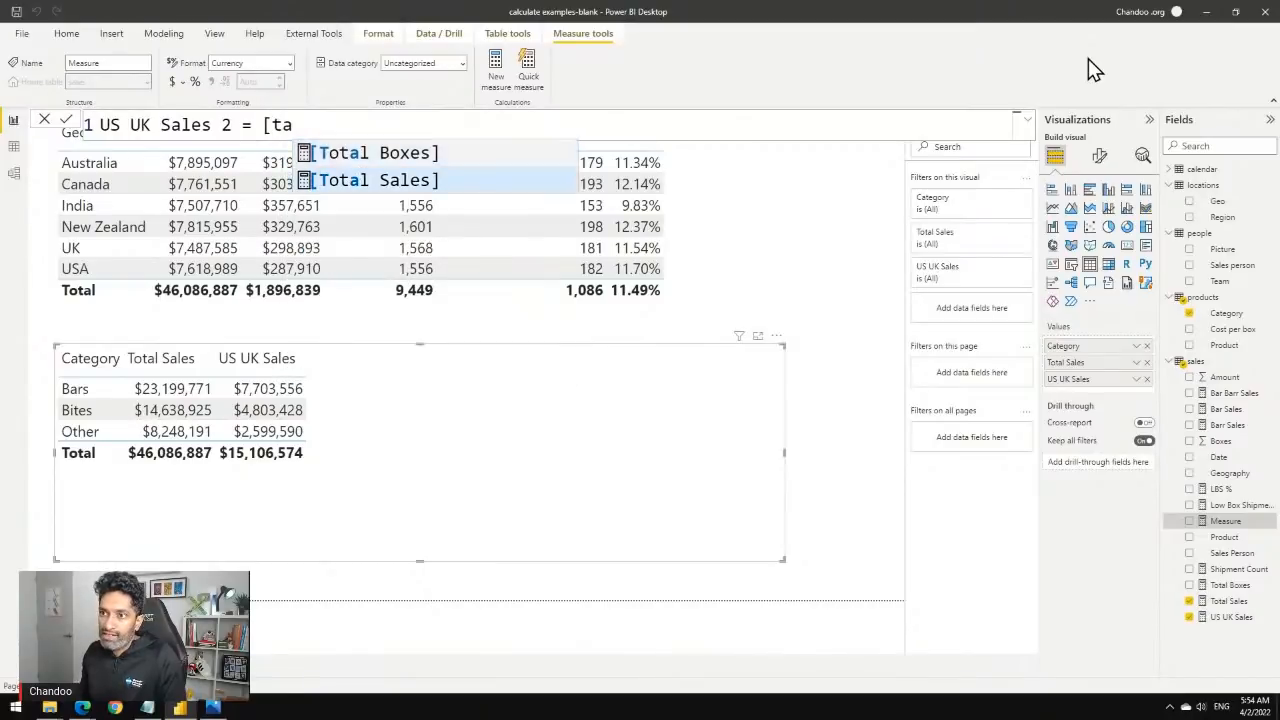
pyautogui.press('Tab')
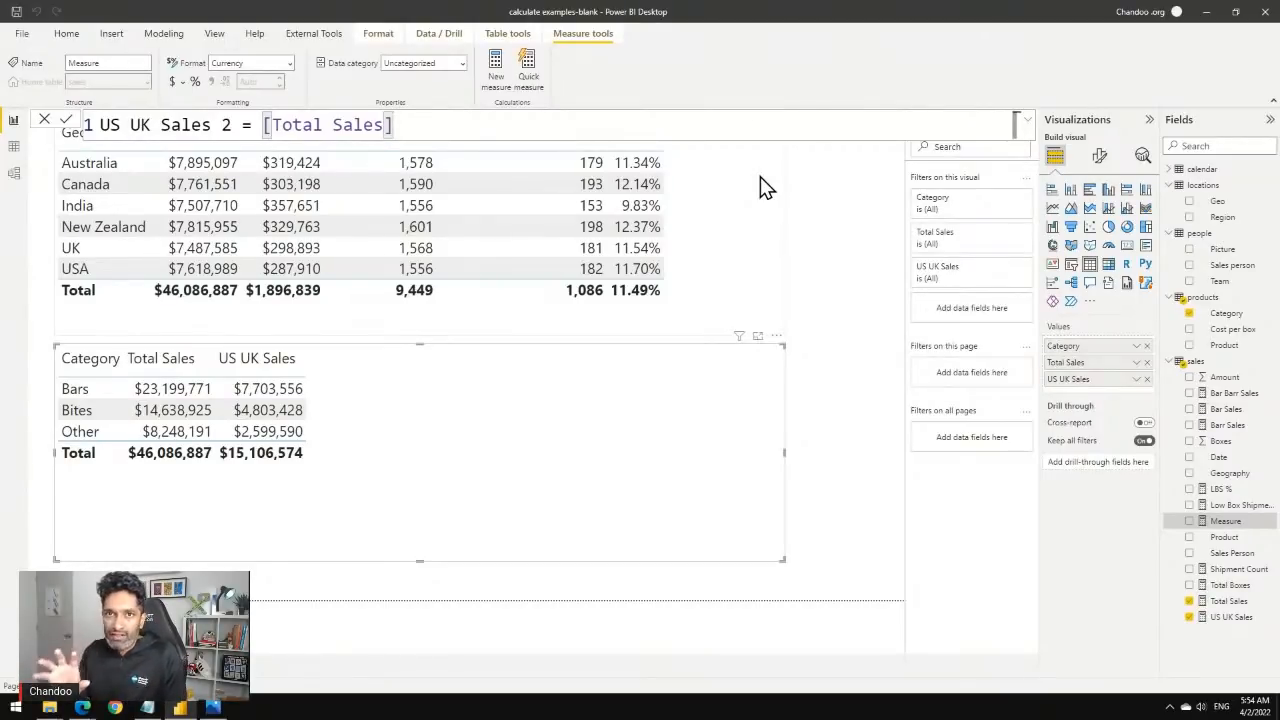
pyautogui.write('(')
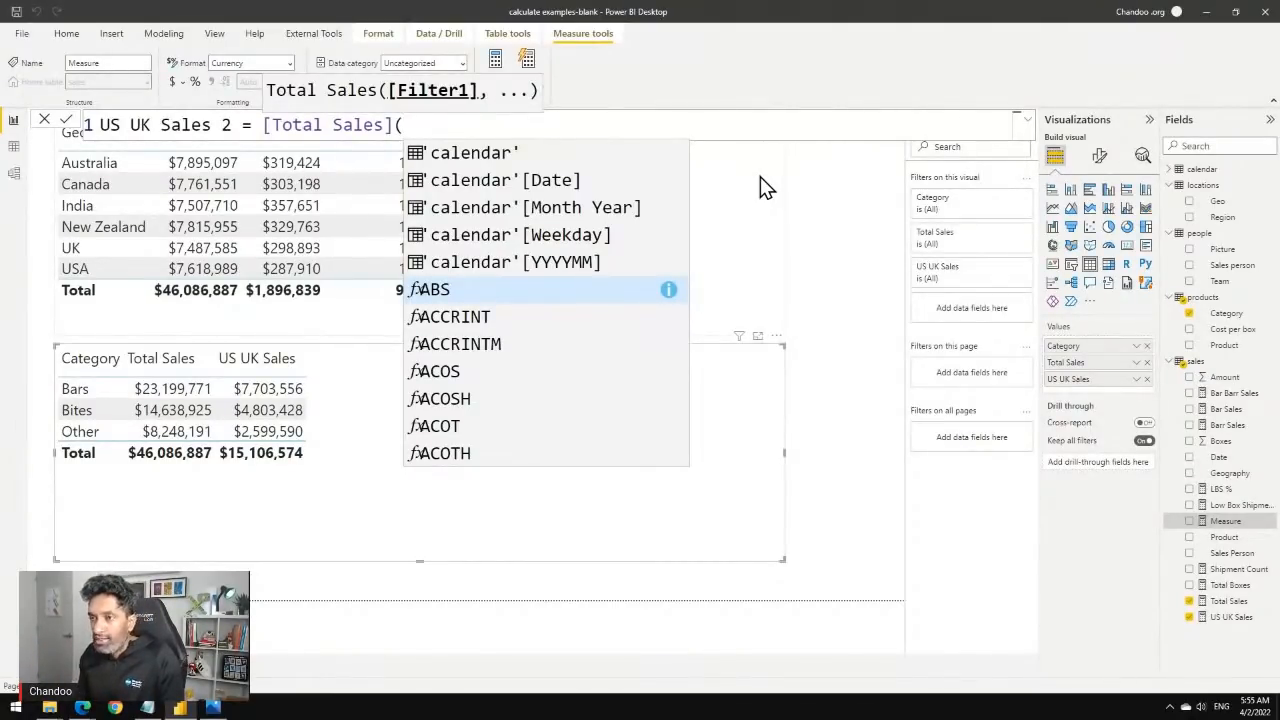
# Complete the US UK Sales 2 formula with the filter locations[Geo] in {"USA", "UK"} and highlight the parenthesised filter part.
pyautogui.write('geo')
pyautogui.press('Down')
pyautogui.press('Down')
pyautogui.press('Tab')
pyautogui.write('in {')
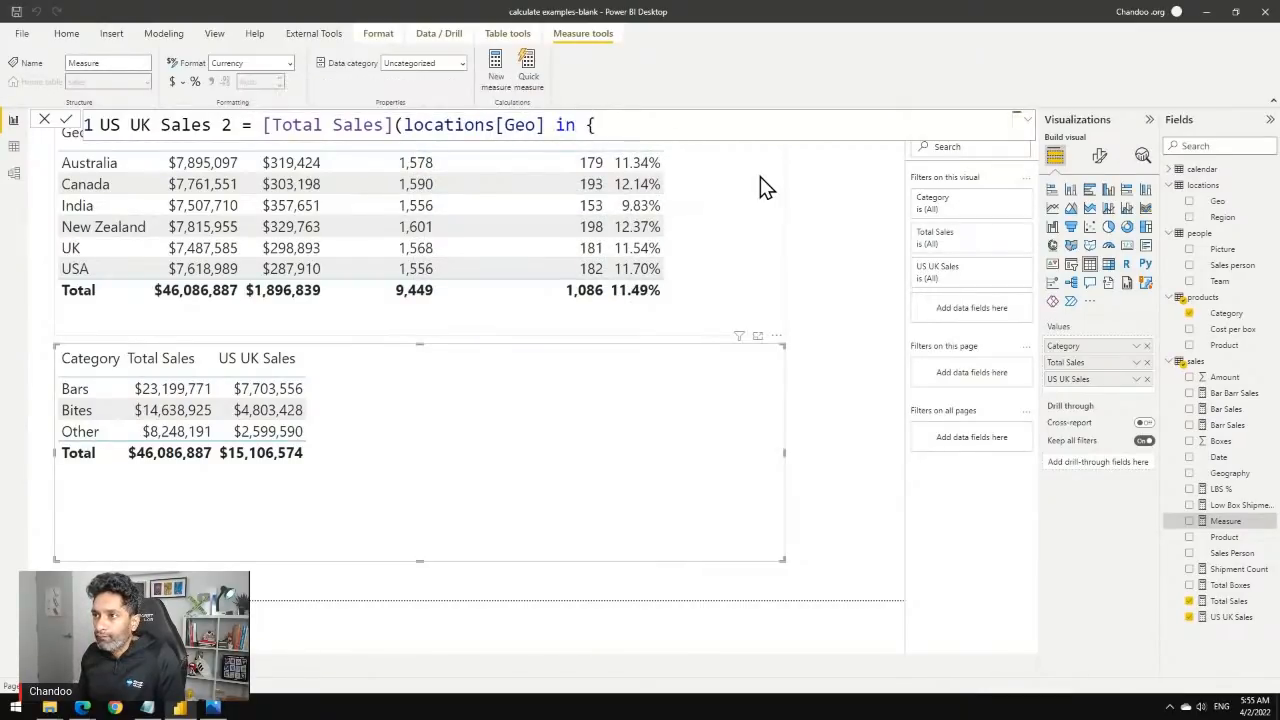
pyautogui.write('"USA", "U')
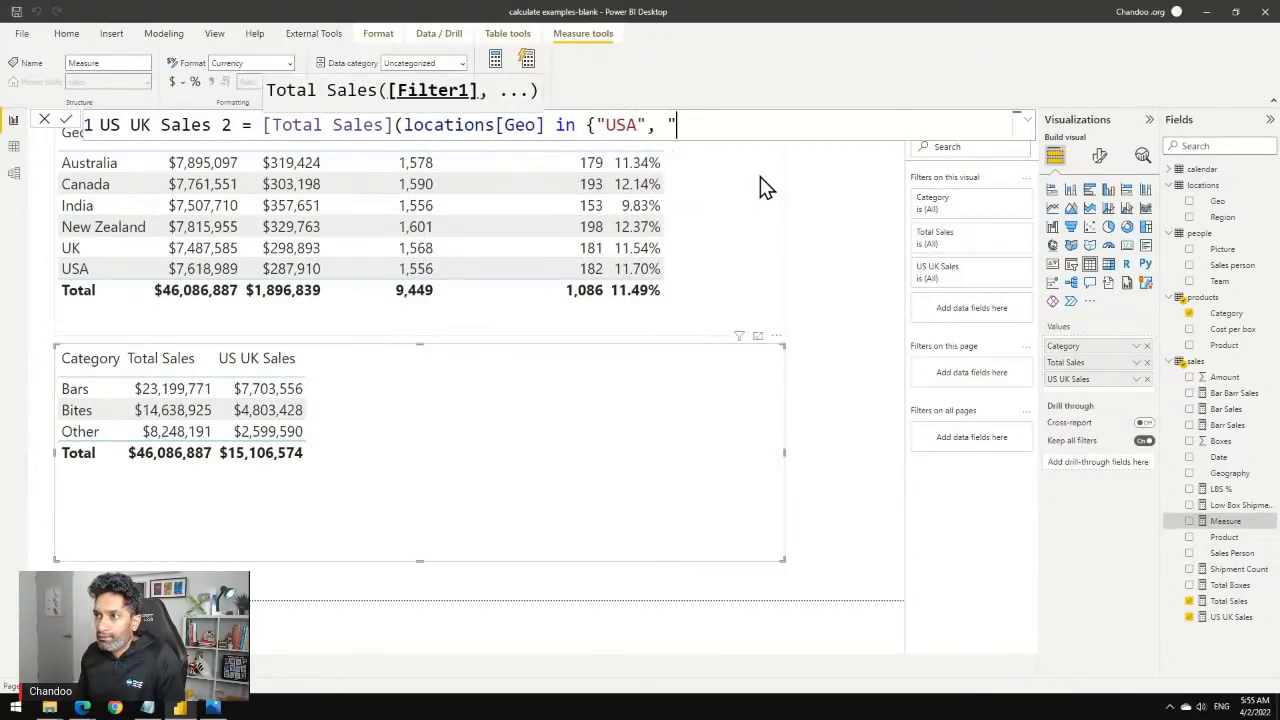
pyautogui.hotkey('shift', 'Return')
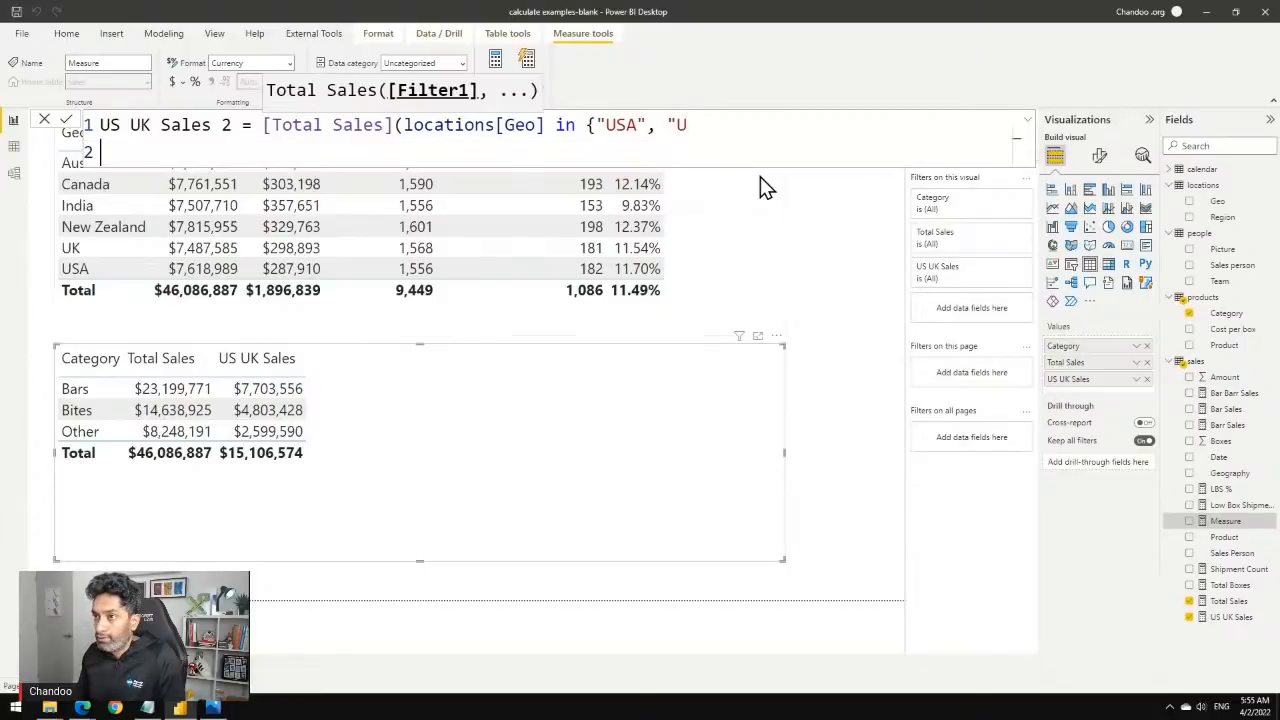
pyautogui.press('BackSpace')
pyautogui.write('K"})')
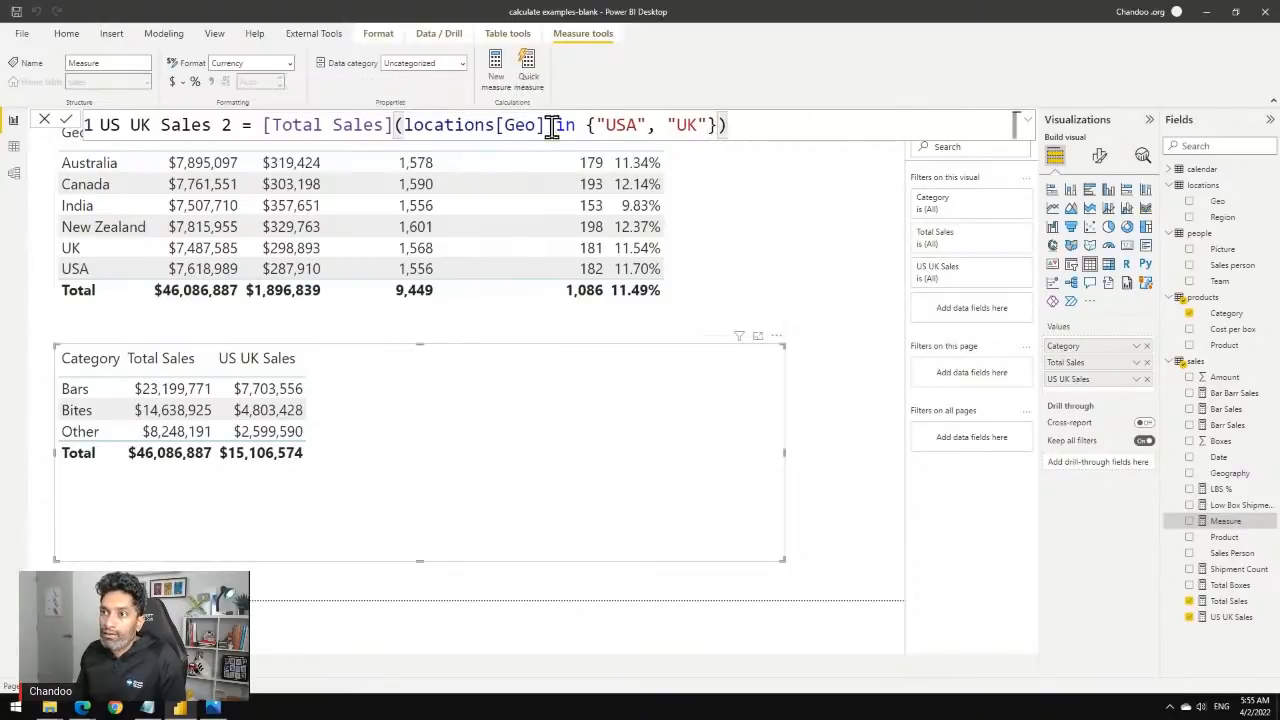
pyautogui.moveTo(393, 127); pyautogui.dragTo(734, 123)
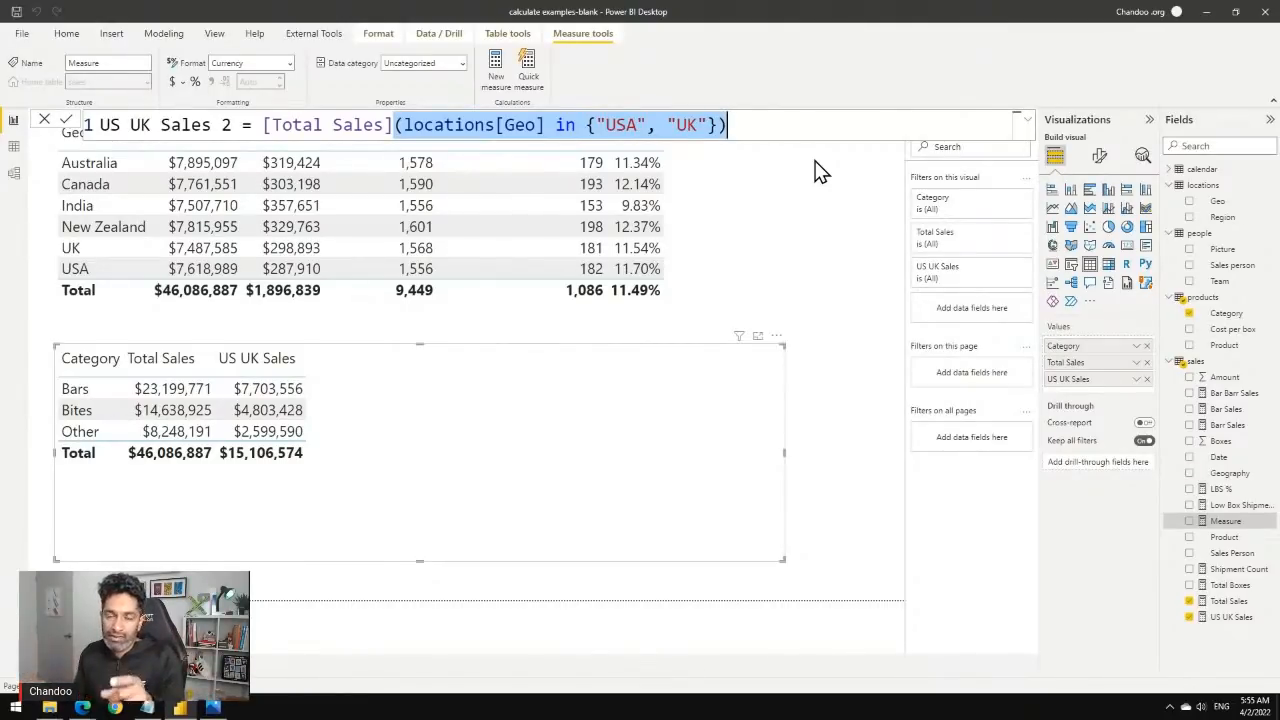
# Commit the US UK Sales 2 measure, add it to the Category table and format it as currency.
pyautogui.press('Return')
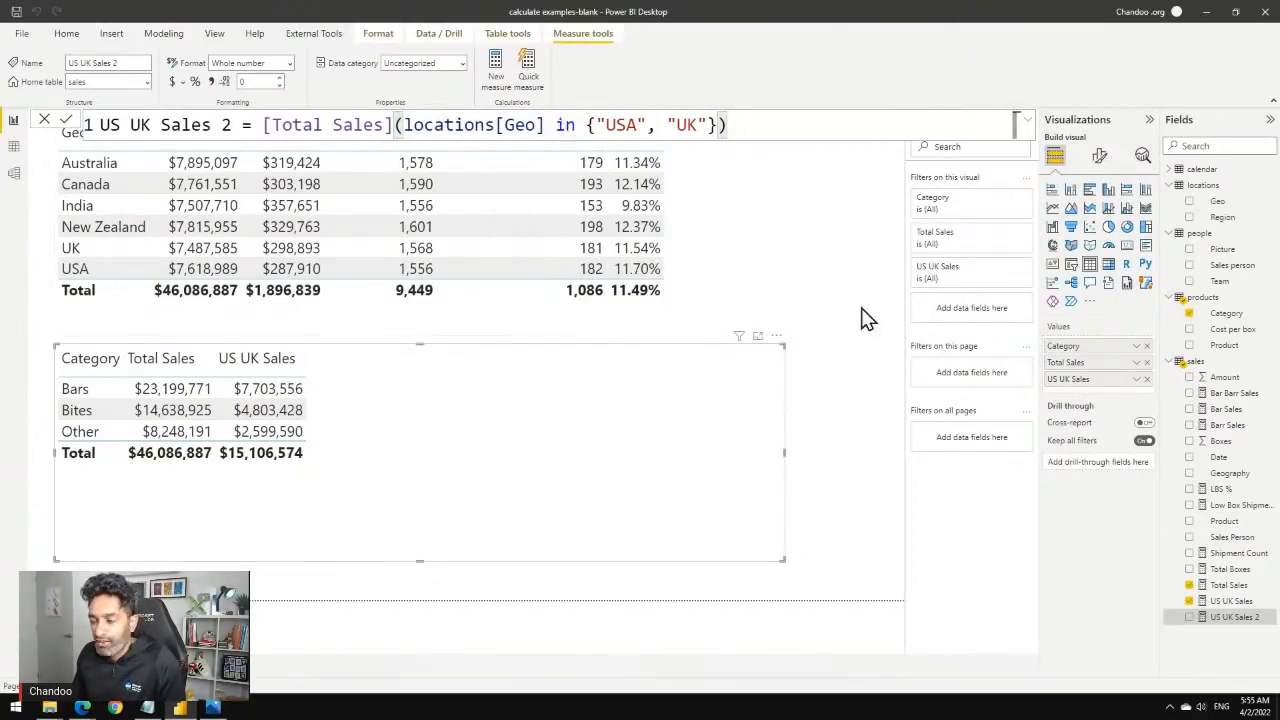
pyautogui.moveTo(1230, 617); pyautogui.dragTo(1117, 400)
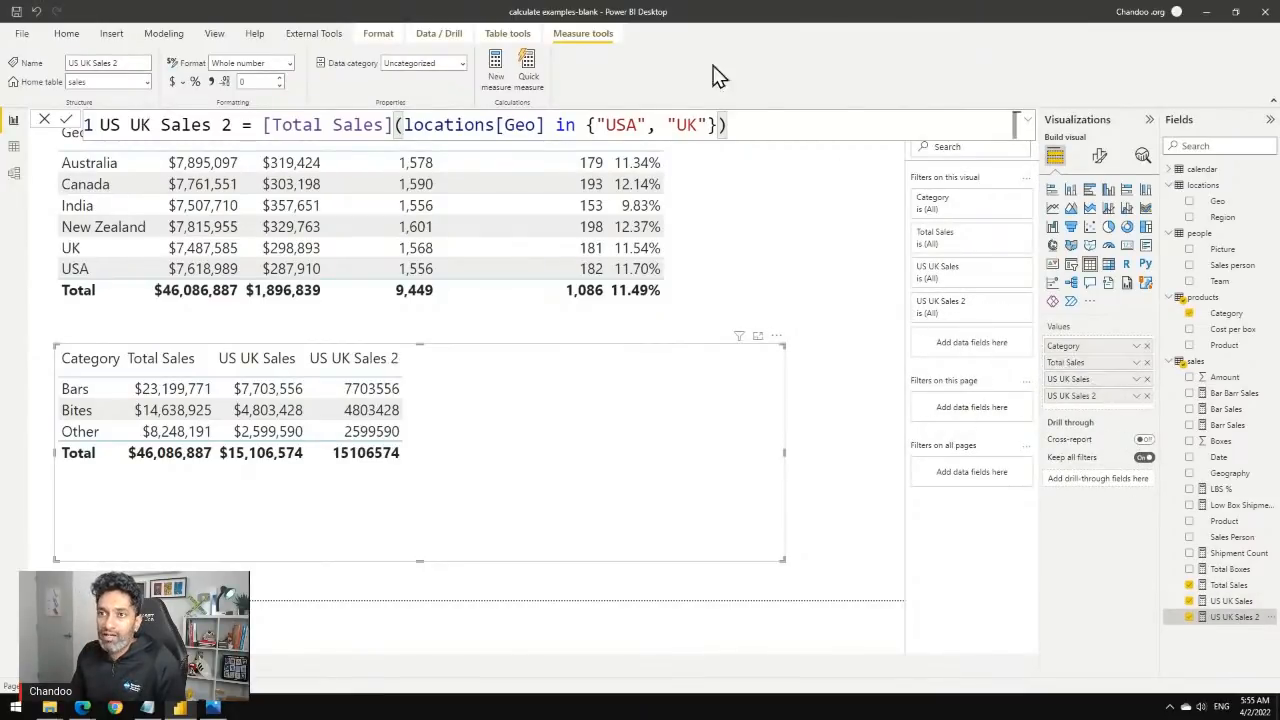
pyautogui.click(174, 81)
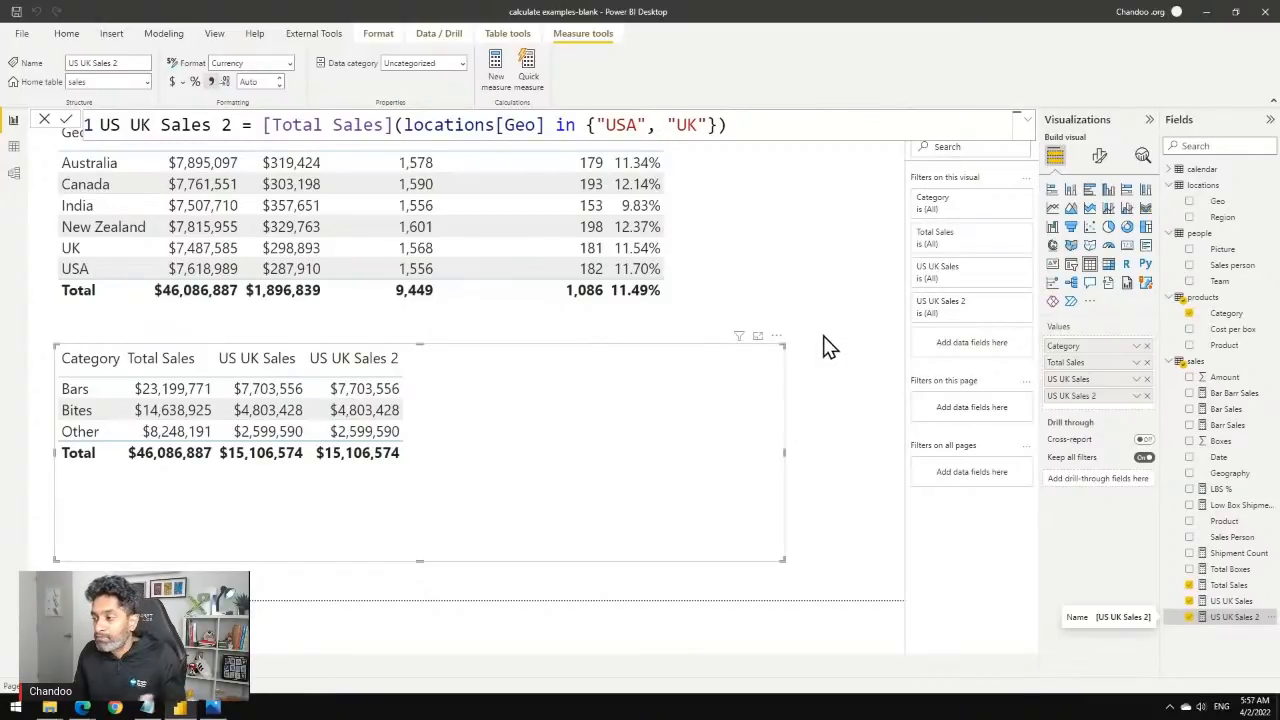
# Review the agenda on the CALCULATE Examples page and return to the page with the Geo and Category tables.
pyautogui.click(278, 661)
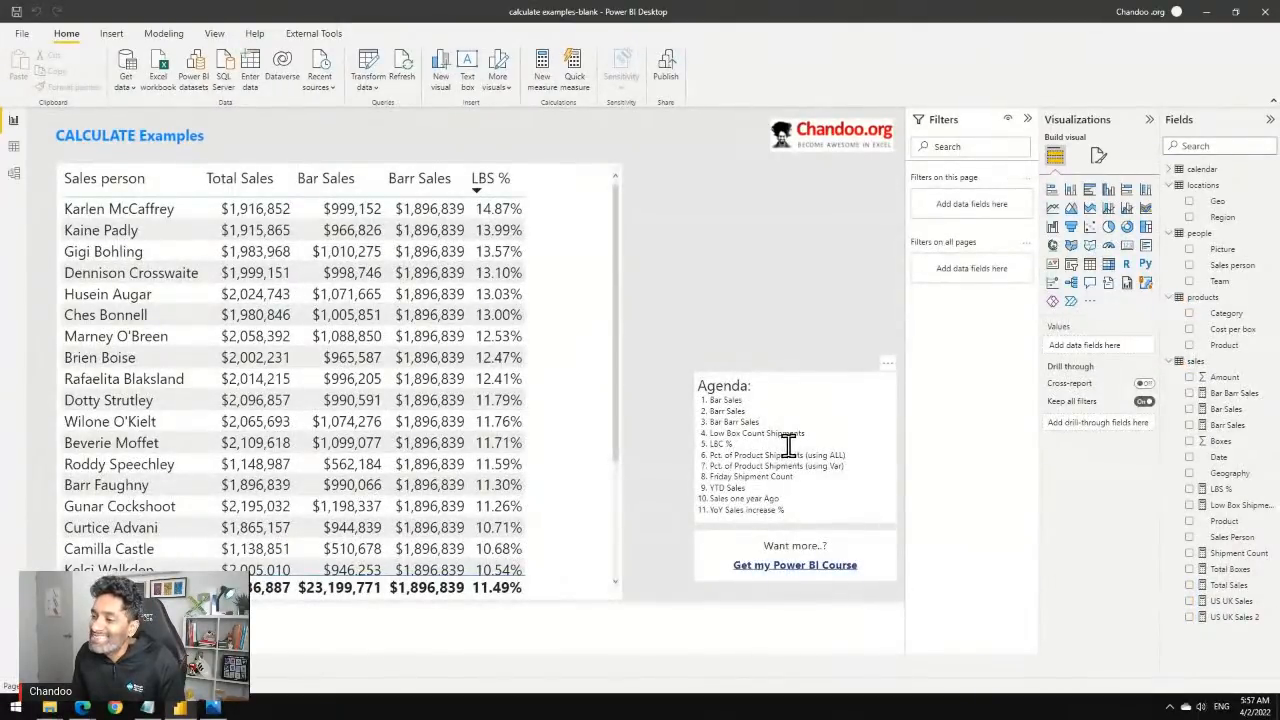
pyautogui.click(805, 484)
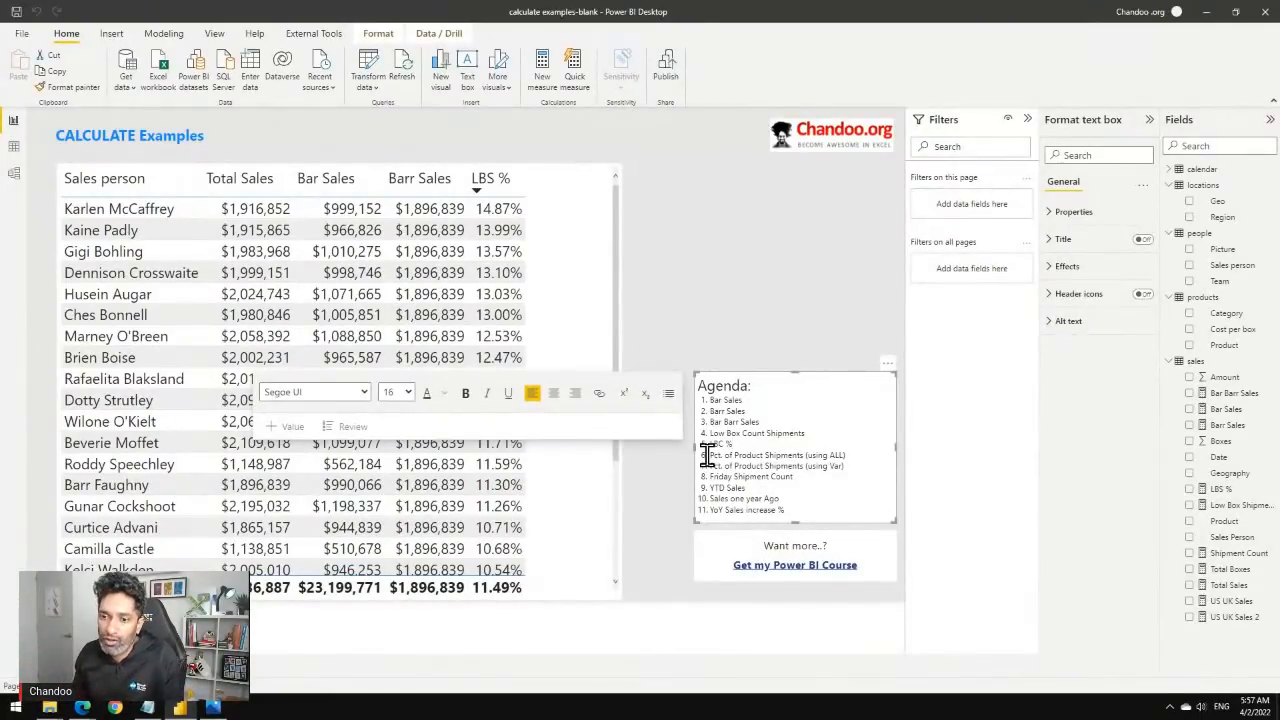
pyautogui.click(160, 666)
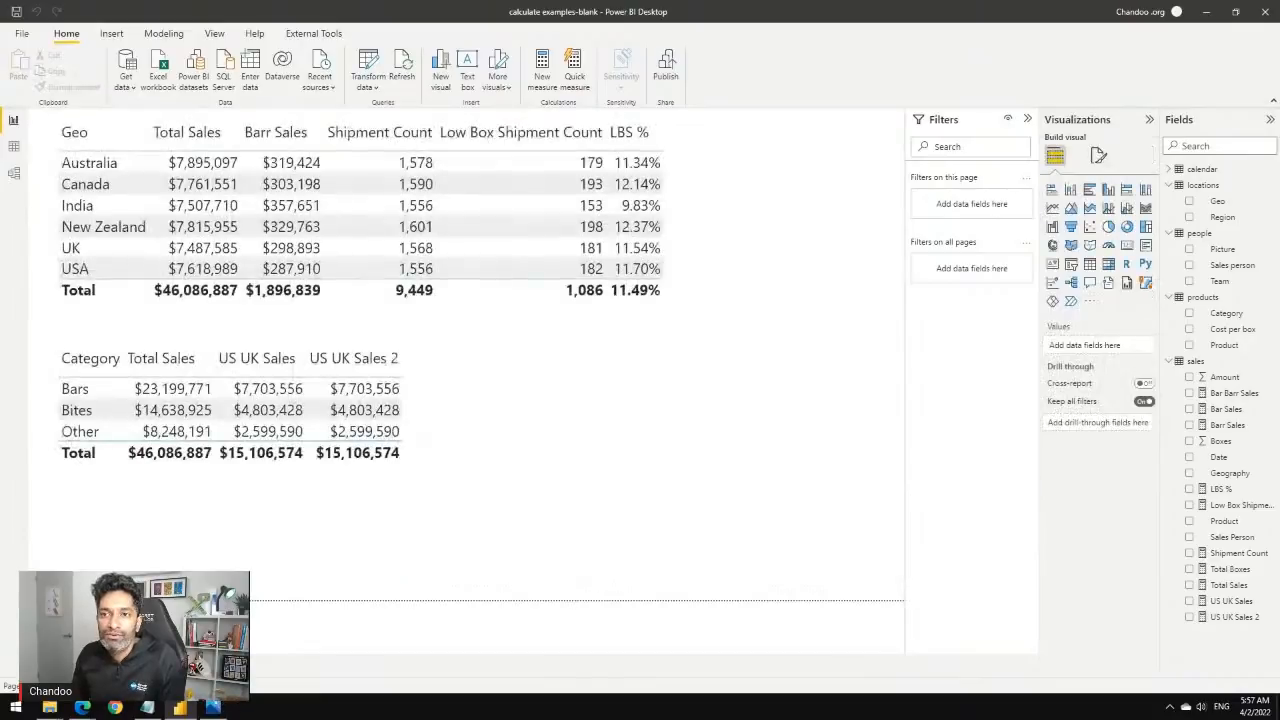
# Add a new report page with an enlarged table visual showing Product and Total Boxes.
pyautogui.click(210, 666)
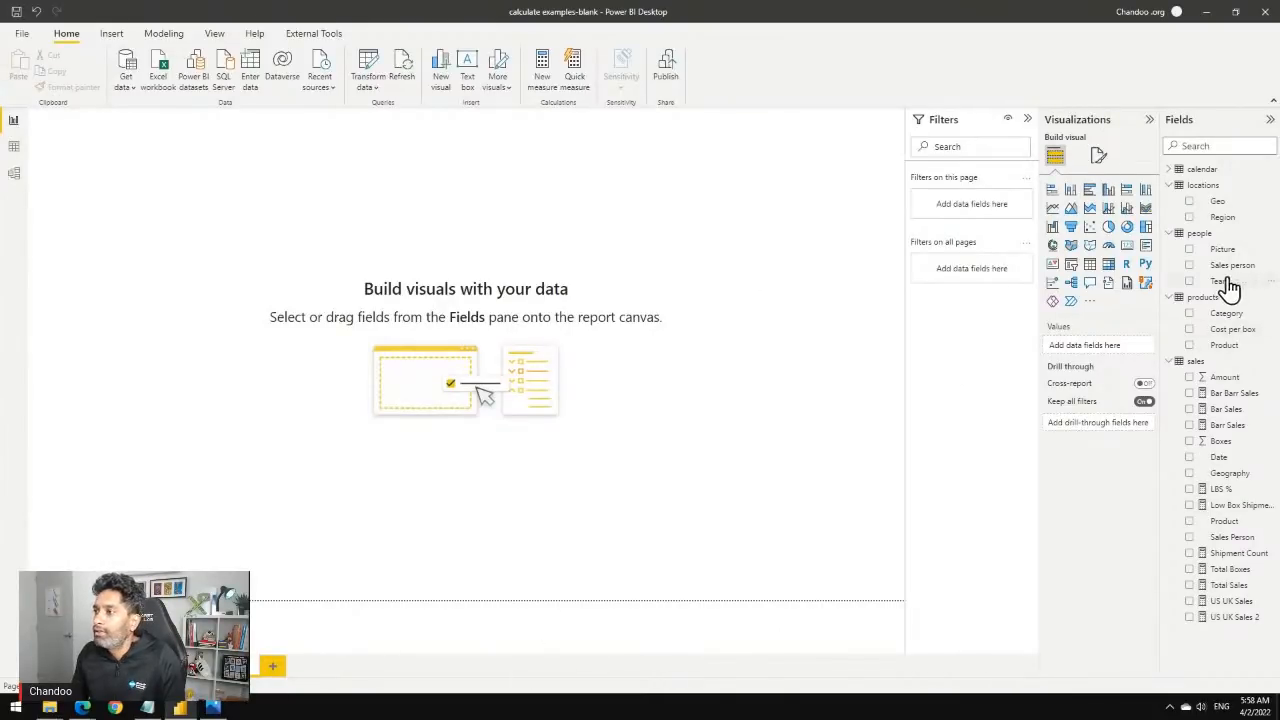
pyautogui.click(1089, 264)
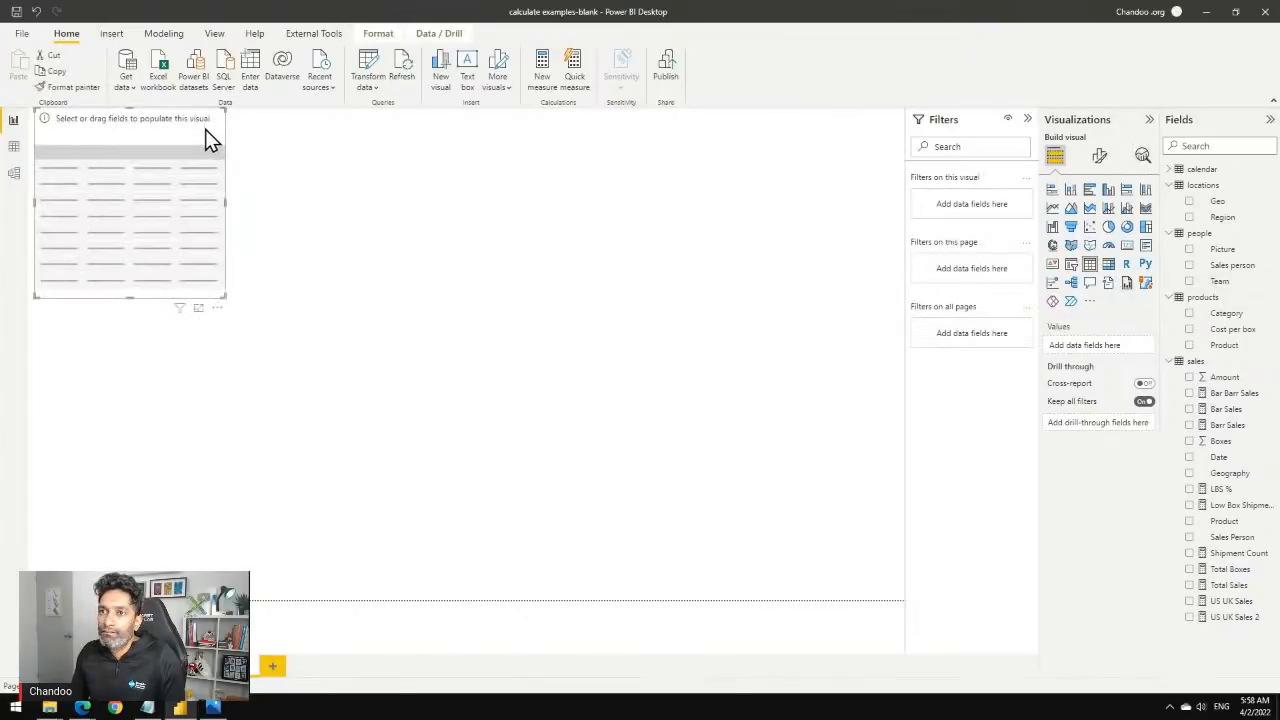
pyautogui.moveTo(206, 134); pyautogui.dragTo(357, 171)
pyautogui.moveTo(280, 330); pyautogui.dragTo(290, 537)
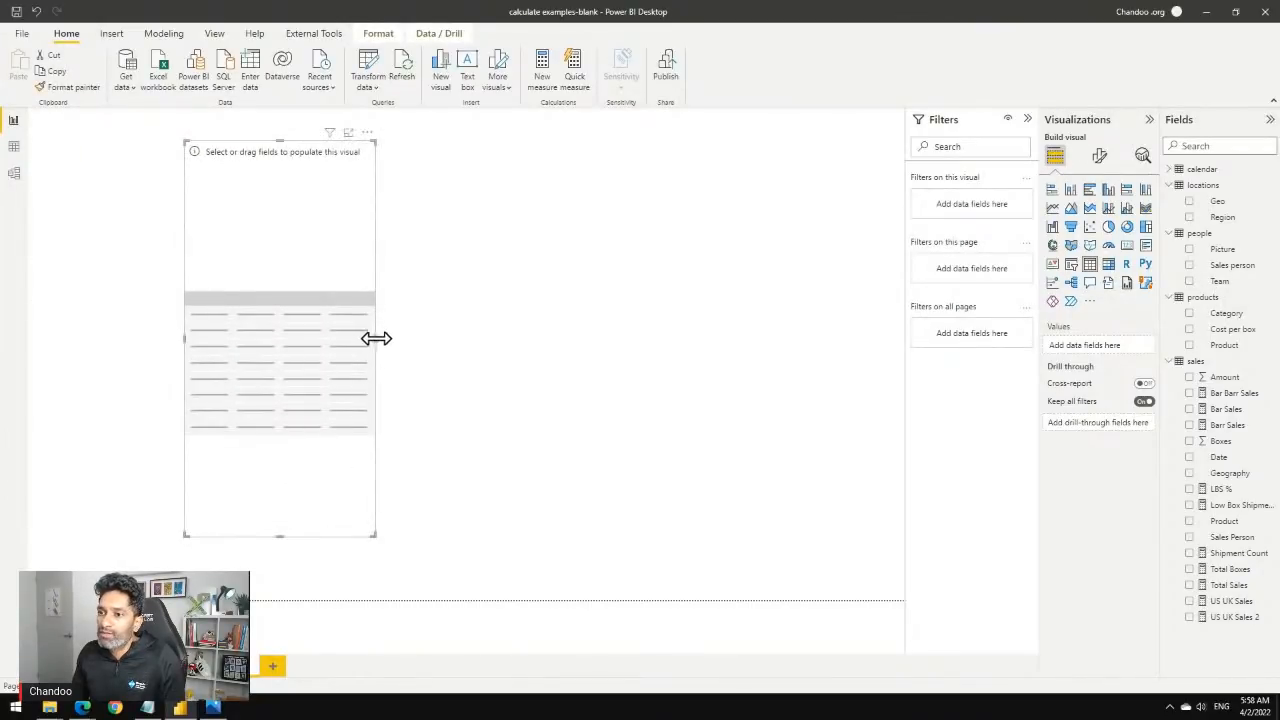
pyautogui.moveTo(376, 340); pyautogui.dragTo(680, 345)
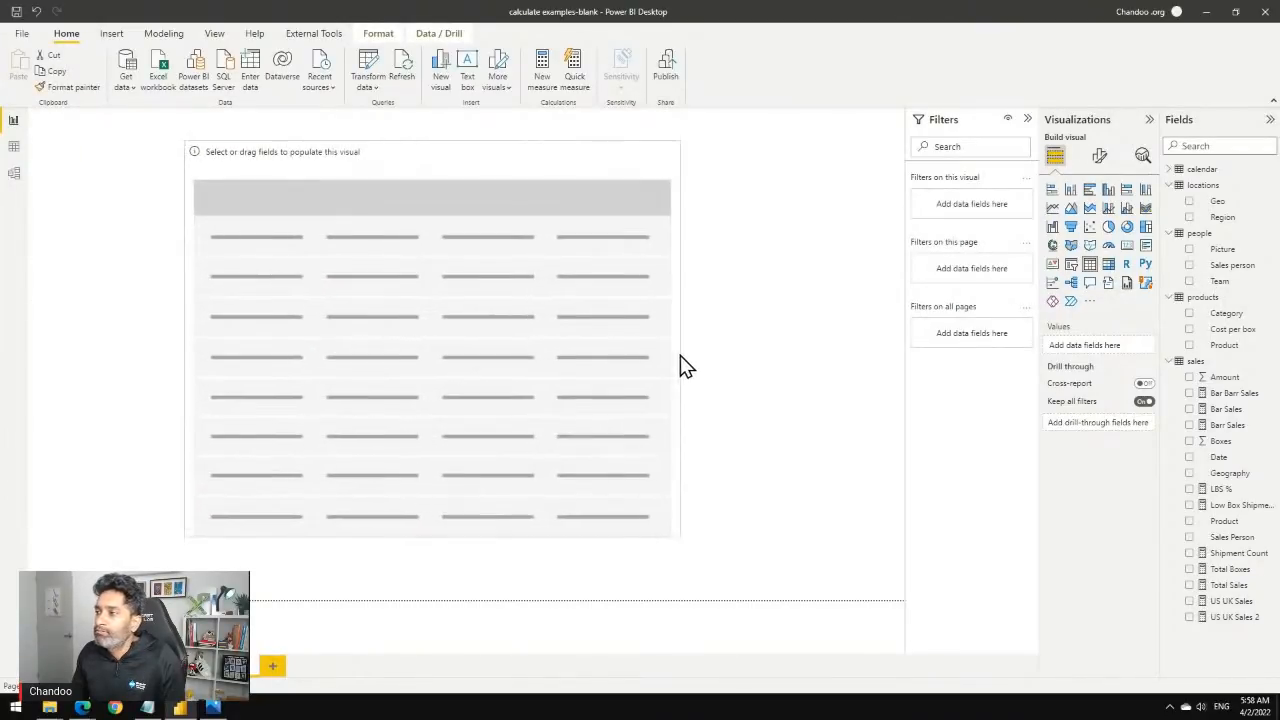
pyautogui.click(1190, 347)
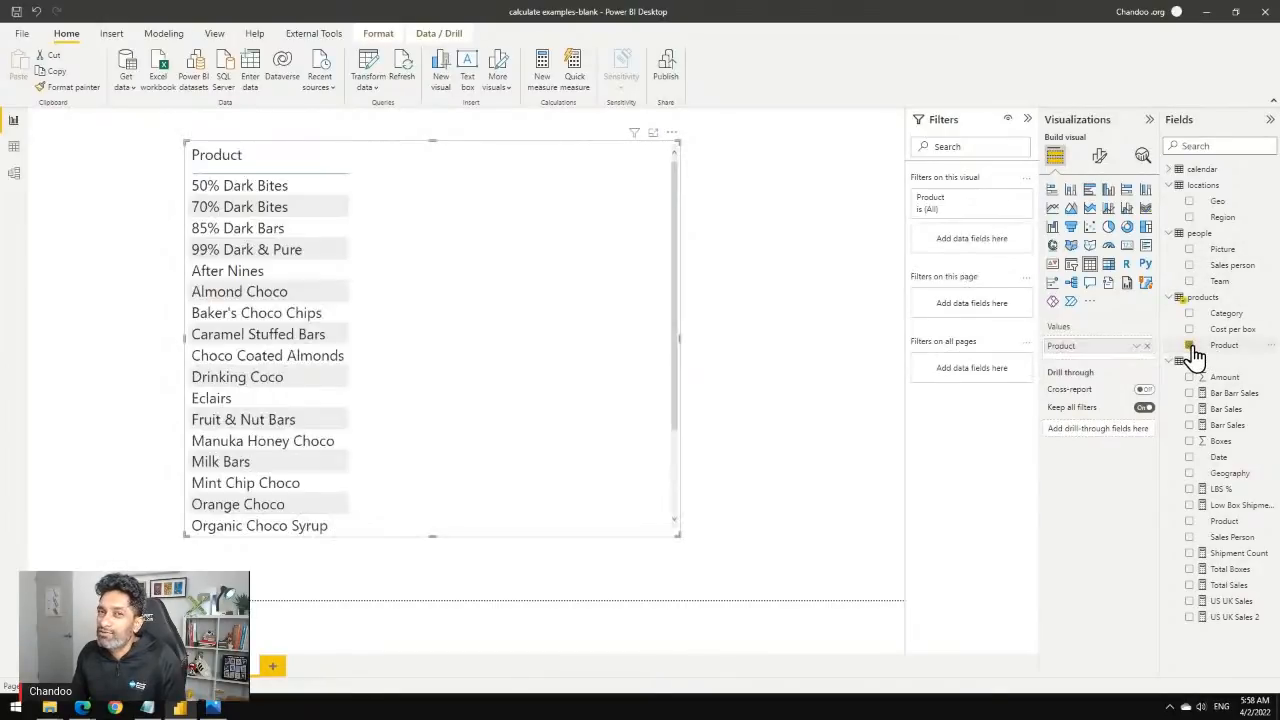
pyautogui.click(1189, 569)
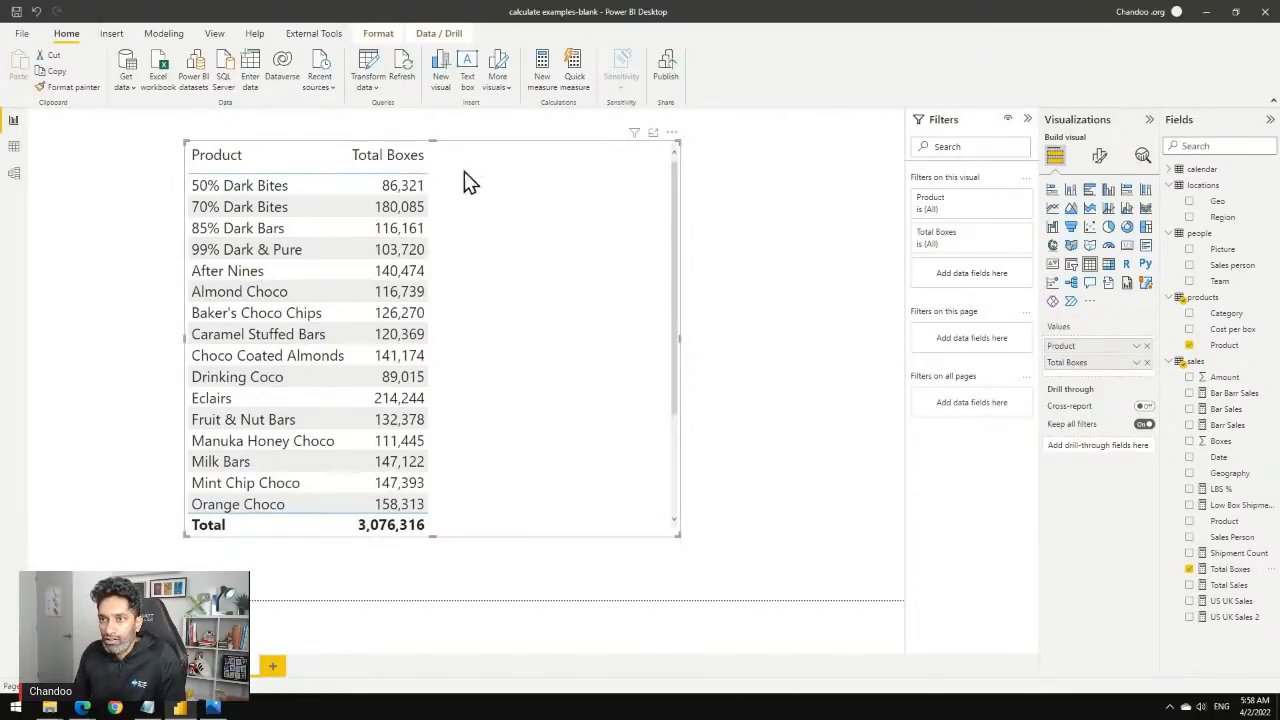
# Try showing Total Boxes as percent of grand total and switch it back to no calculation.
pyautogui.click(1137, 364)
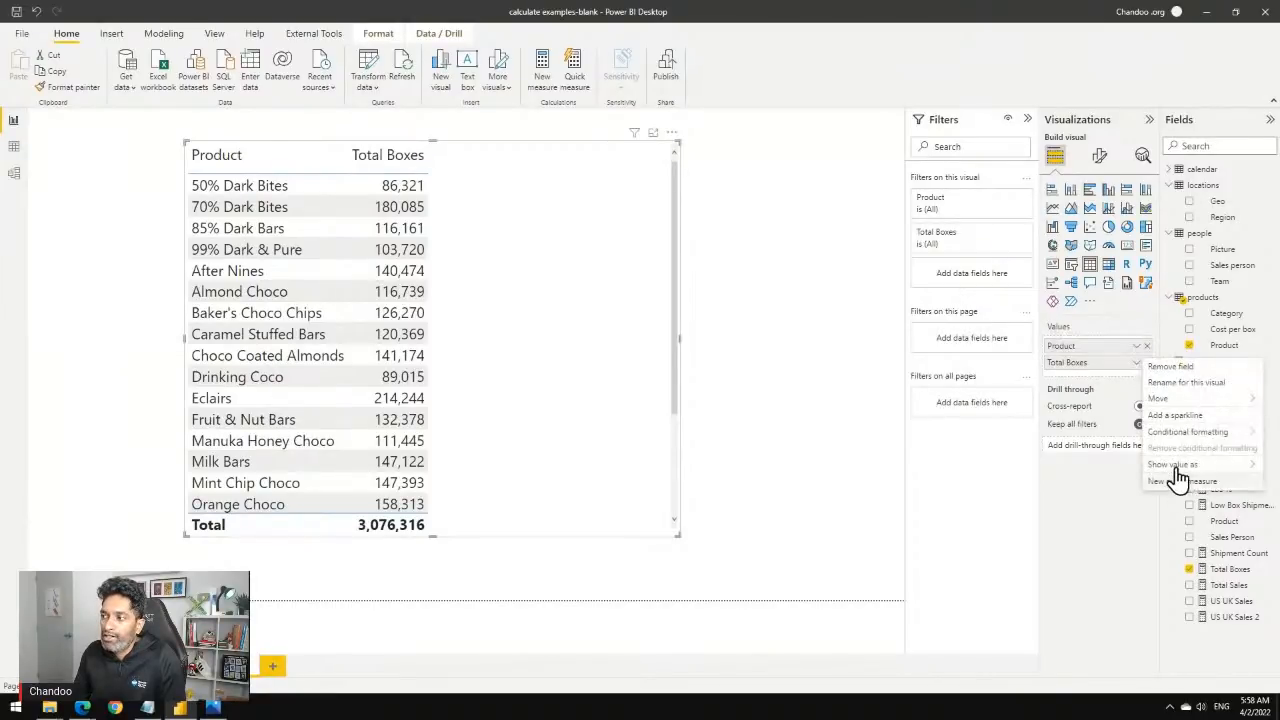
pyautogui.moveTo(1178, 470)
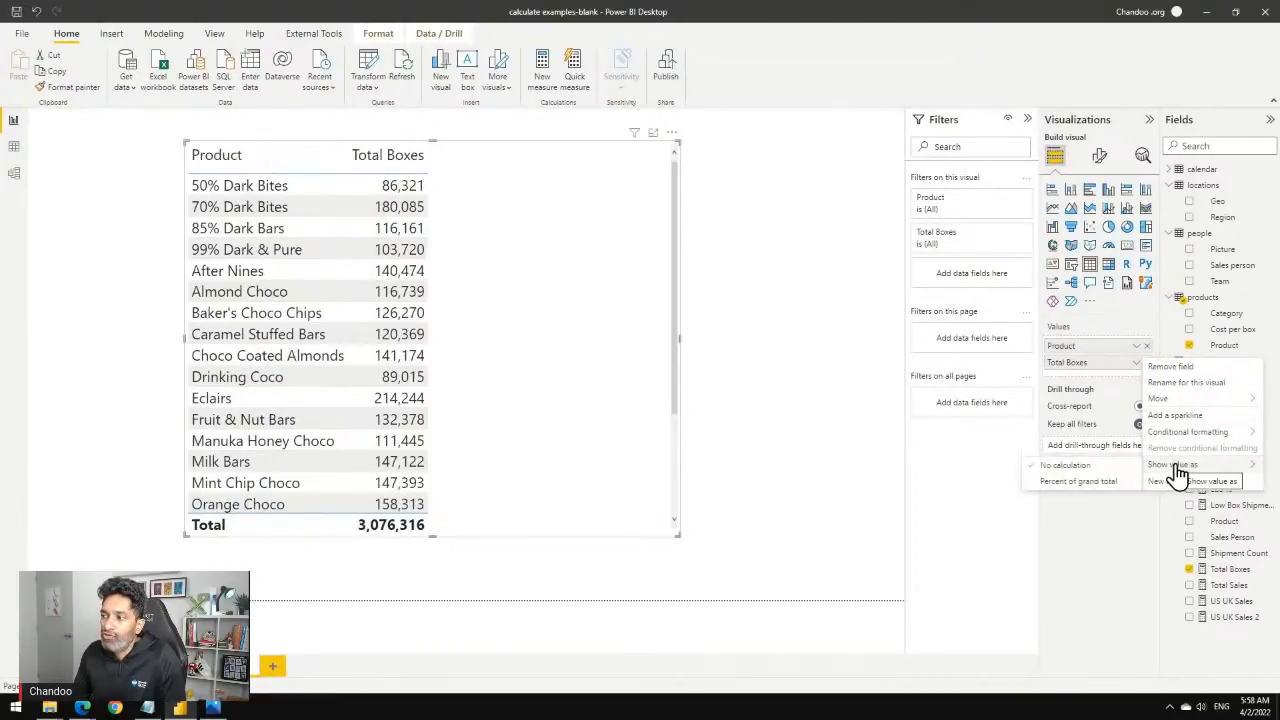
pyautogui.click(1080, 493)
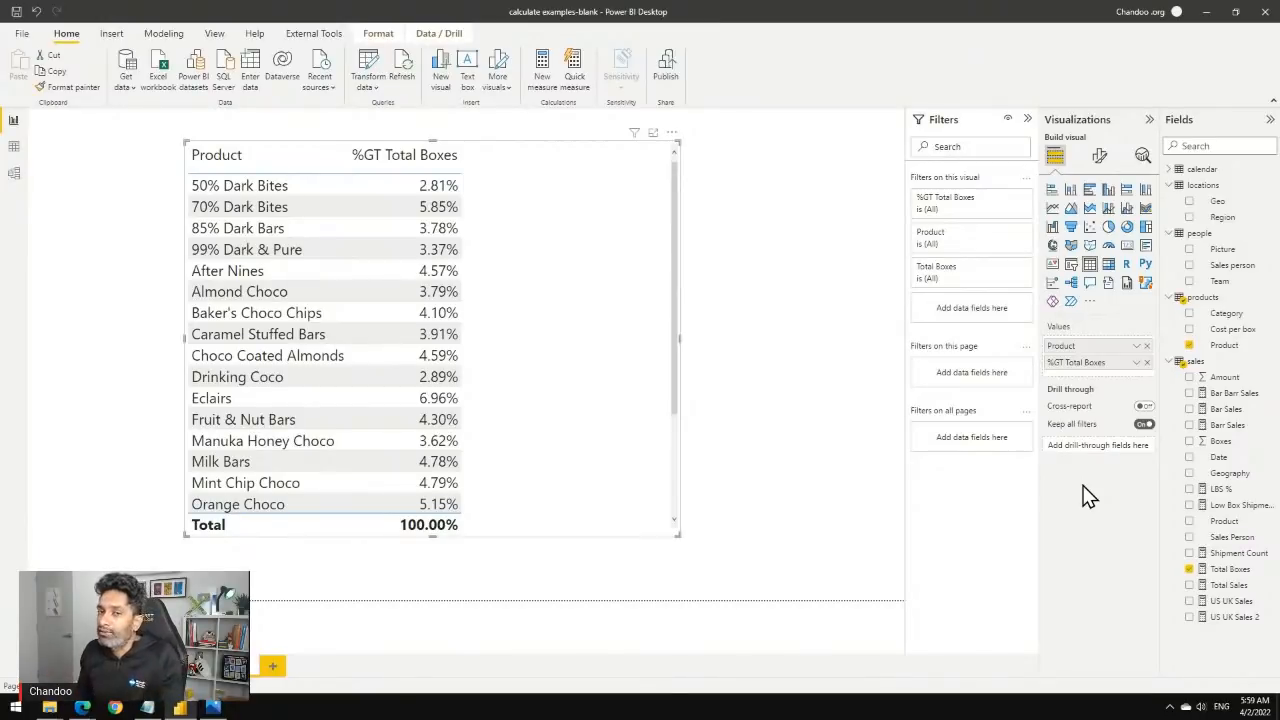
pyautogui.click(1136, 362)
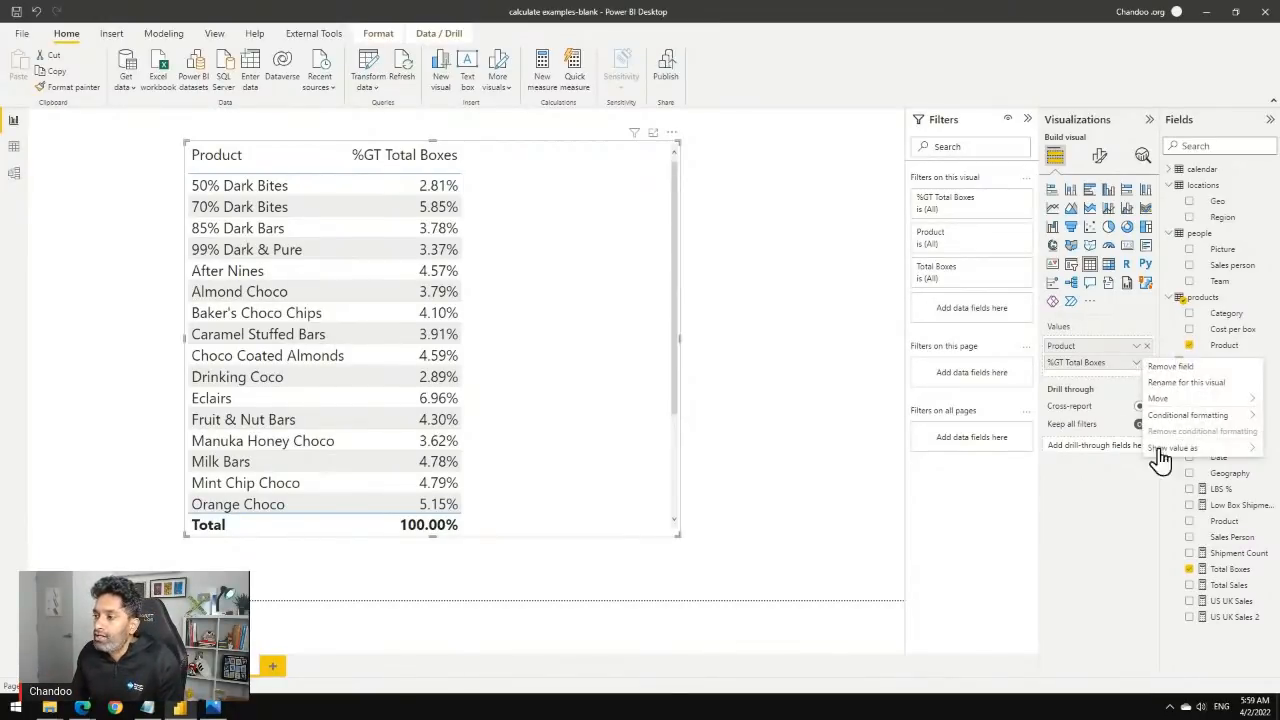
pyautogui.moveTo(1172, 450)
pyautogui.click(1103, 451)
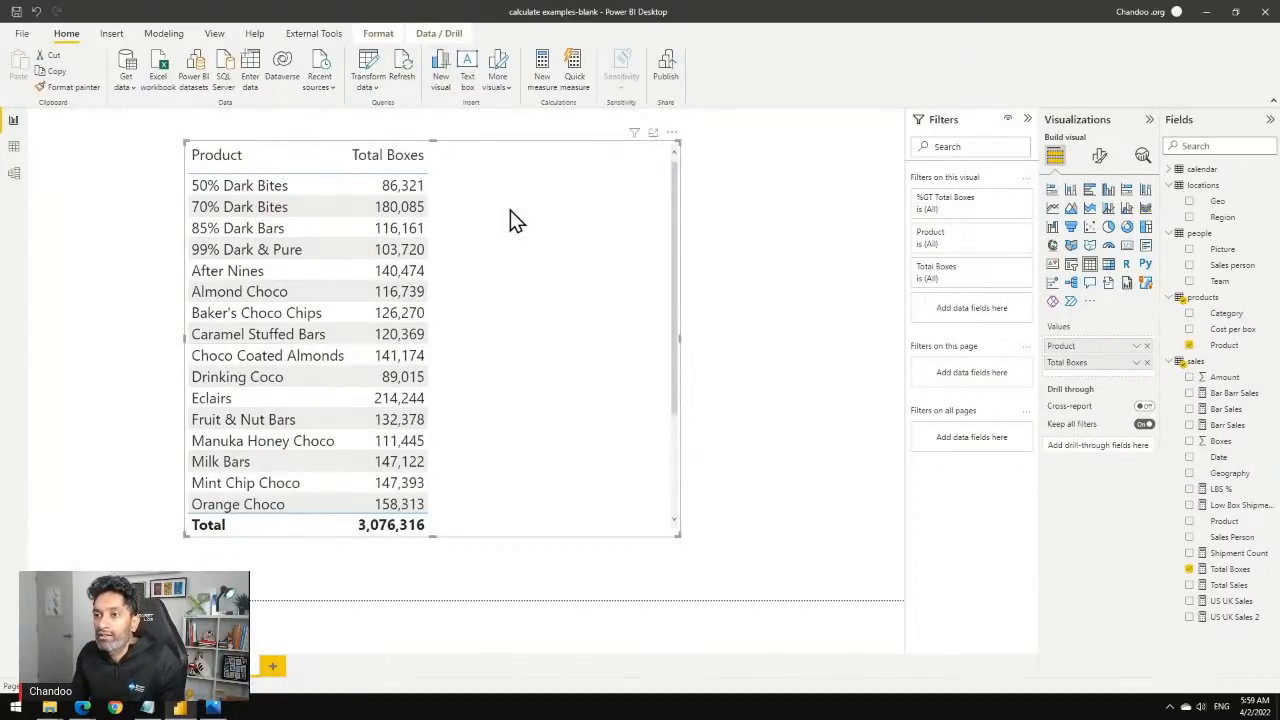
# Move the product table toward the page's left edge and start a new sales measure named All Product Boxes.
pyautogui.moveTo(511, 220); pyautogui.dragTo(425, 216)
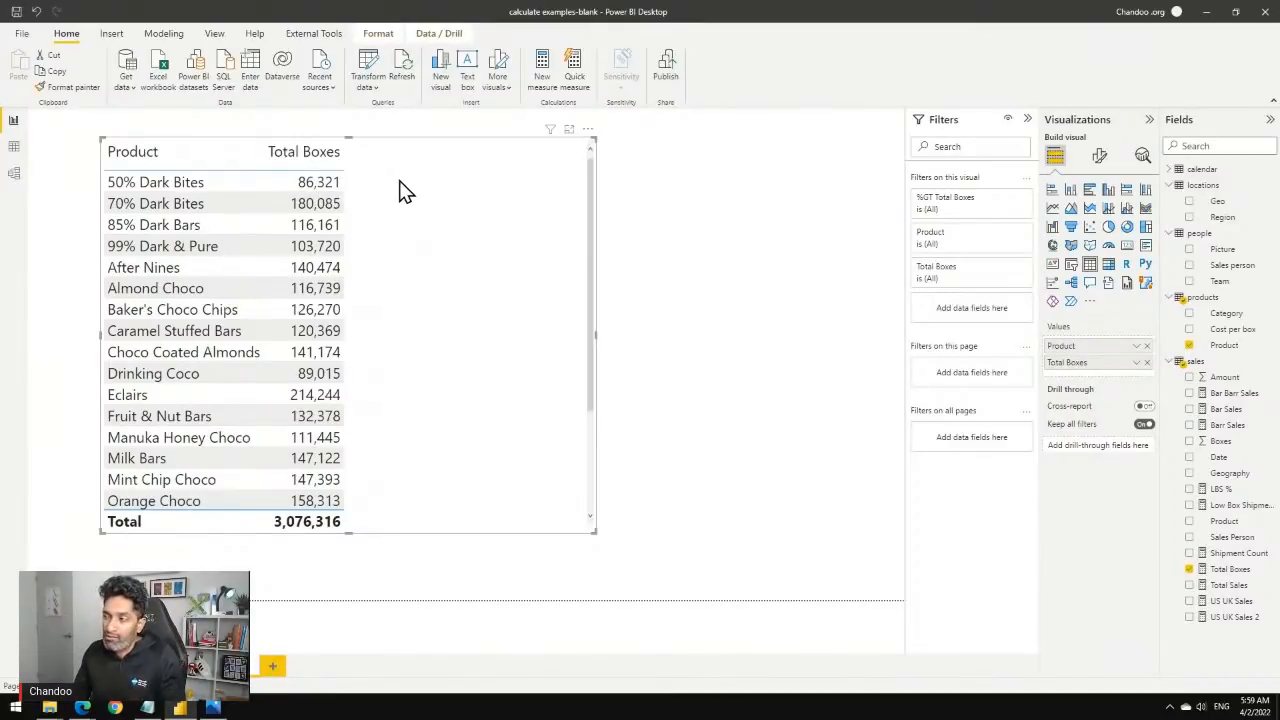
pyautogui.rightClick(1200, 366)
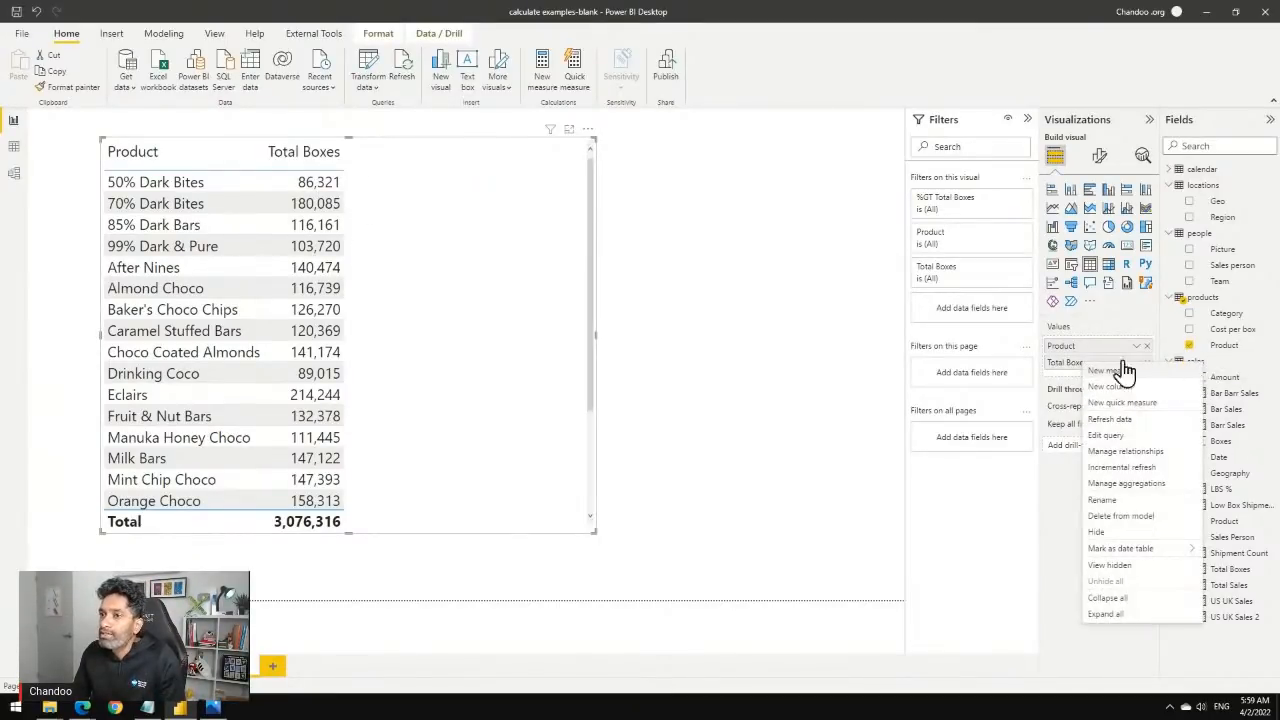
pyautogui.click(362, 186)
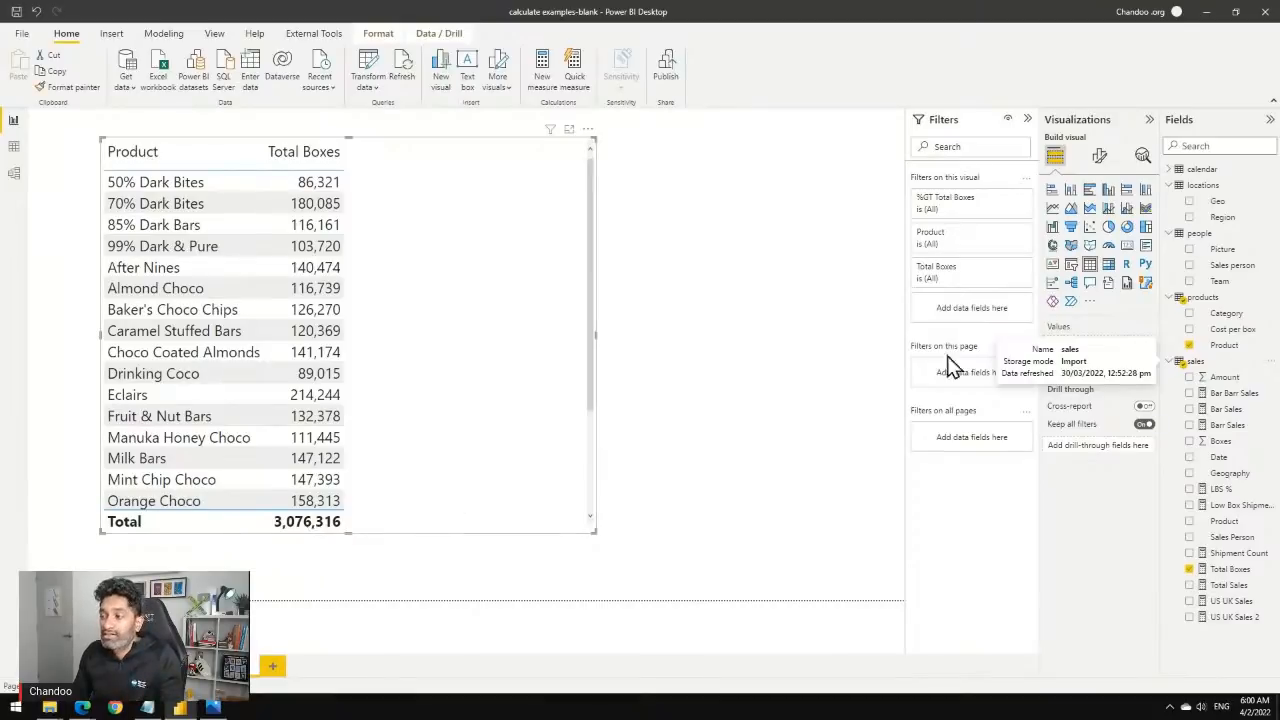
pyautogui.rightClick(1210, 364)
pyautogui.click(1176, 372)
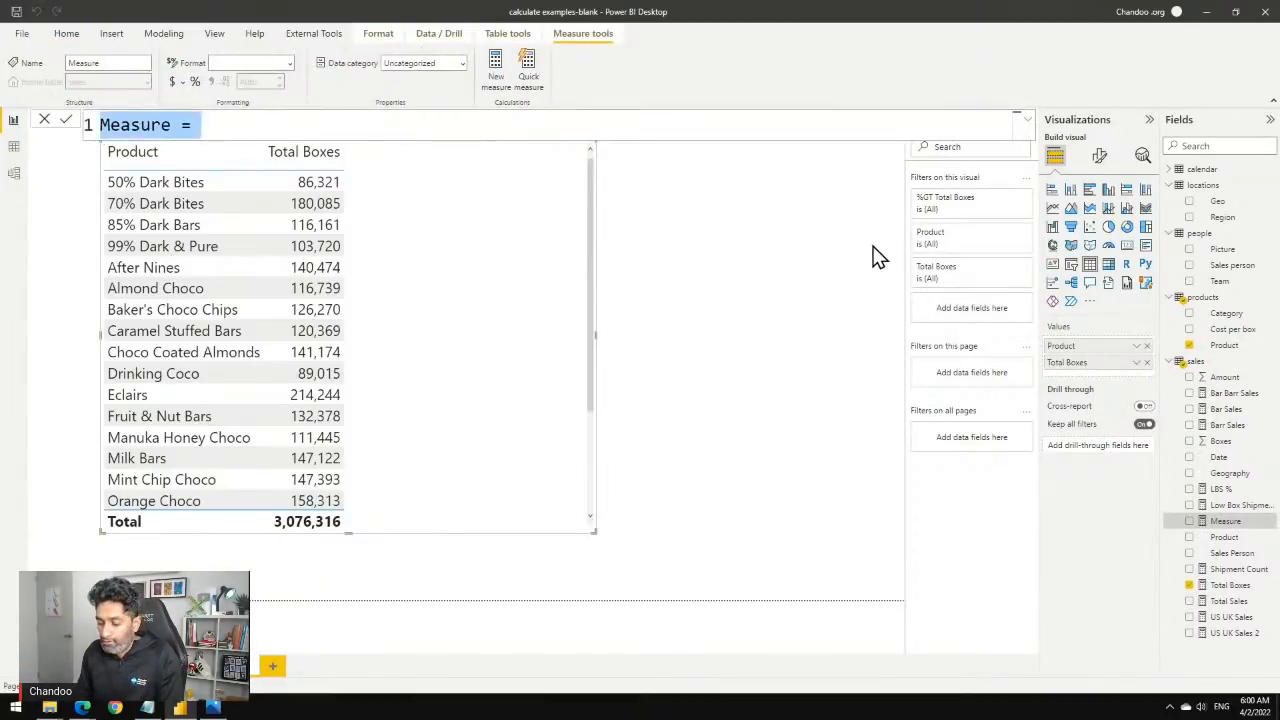
pyautogui.write('All Product ')
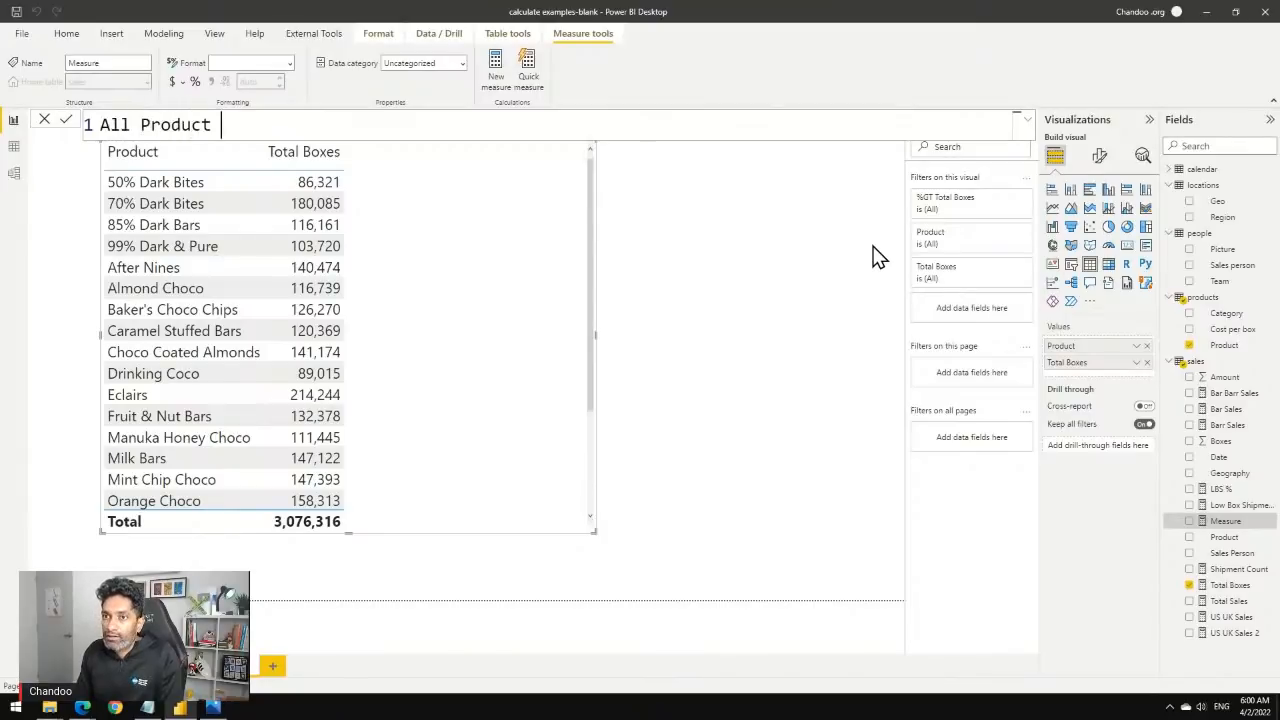
pyautogui.write('Boxes = ')
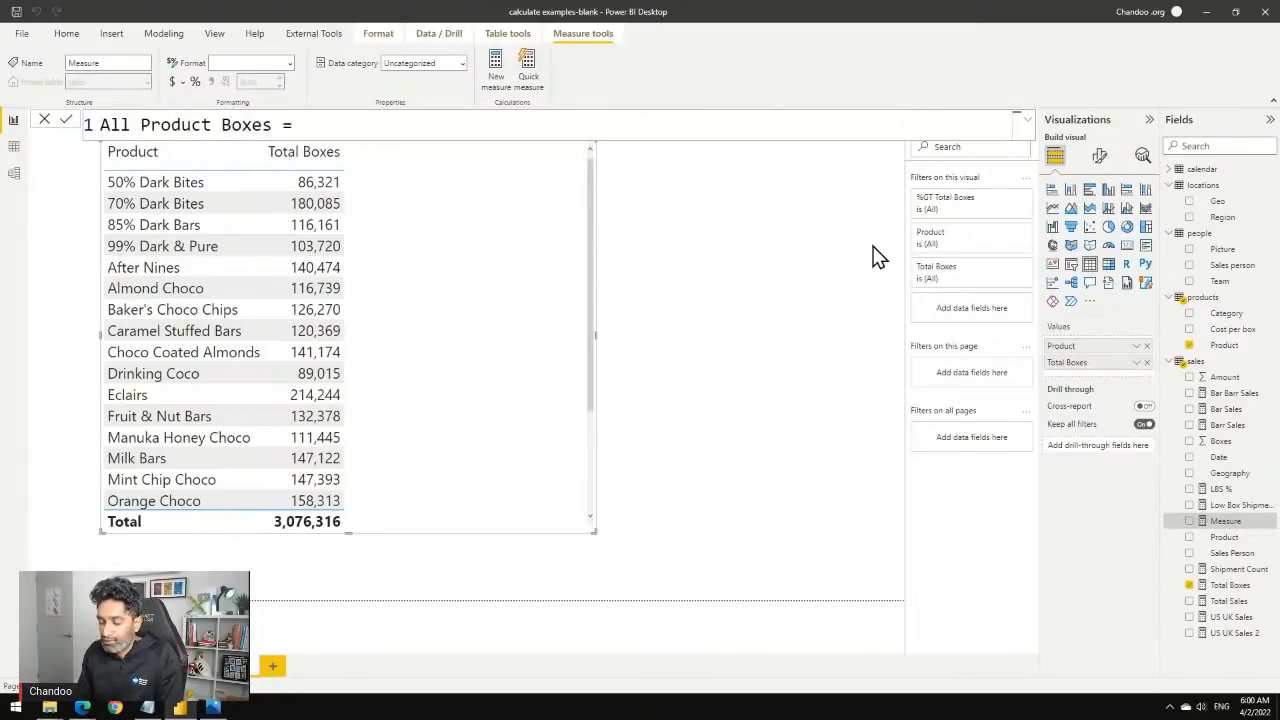
# Begin the All Product Boxes formula with CALCULATE and [Total Boxes] as its expression.
pyautogui.write('calc')
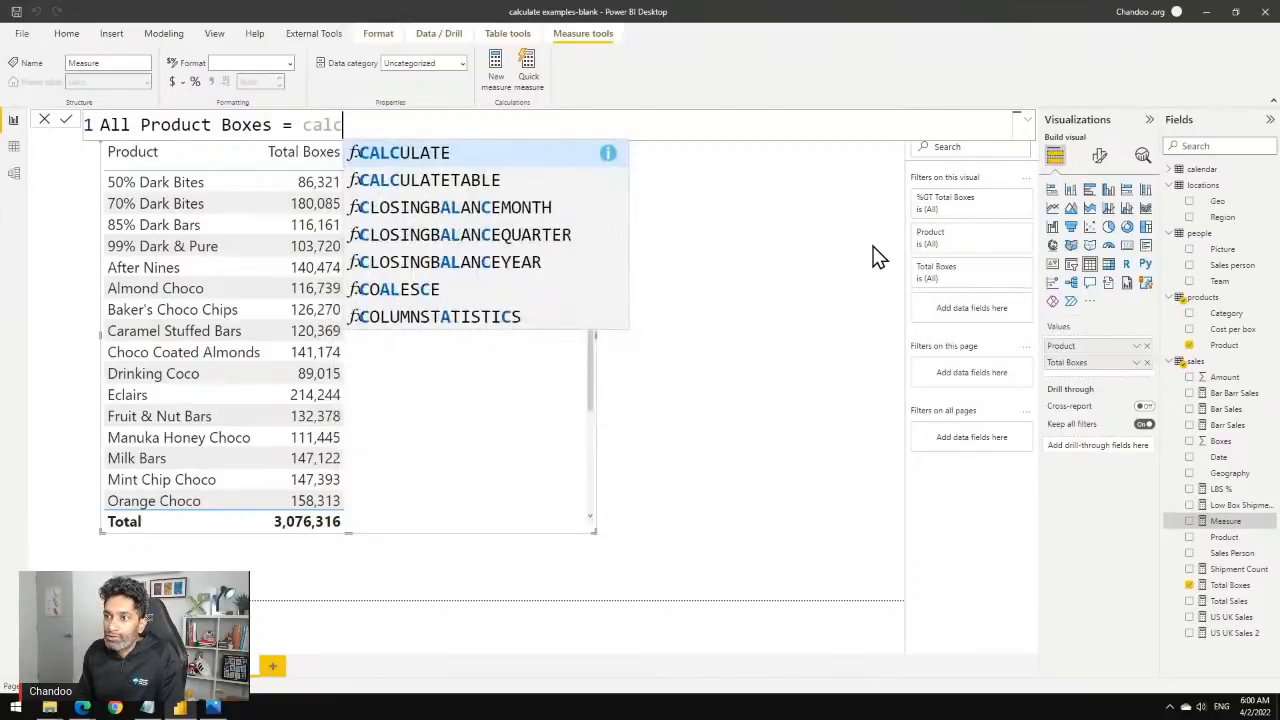
pyautogui.press('Tab')
pyautogui.write('[')
pyautogui.press('Down')
pyautogui.press('Down')
pyautogui.press('Down')
pyautogui.press('Down')
pyautogui.press('Down')
pyautogui.press('Down')
pyautogui.press('Tab')
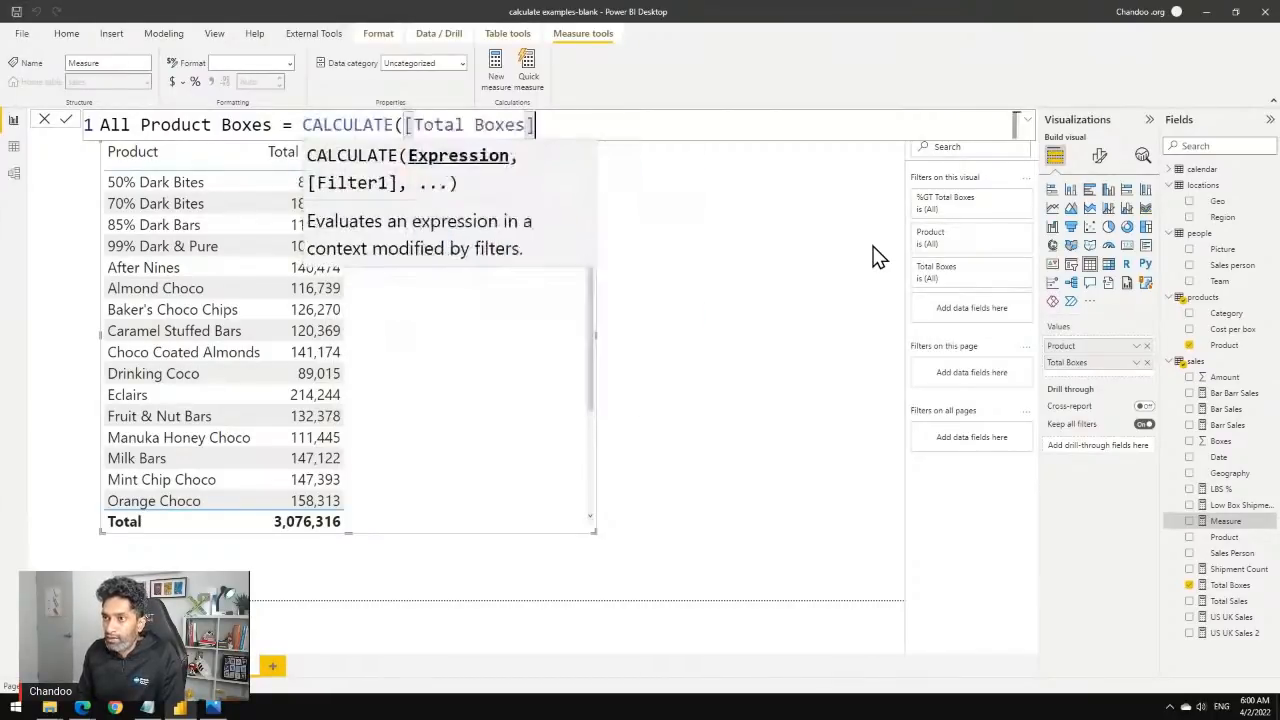
# Complete the All Product Boxes formula with the filter all(products) and commit the measure.
pyautogui.write(', all')
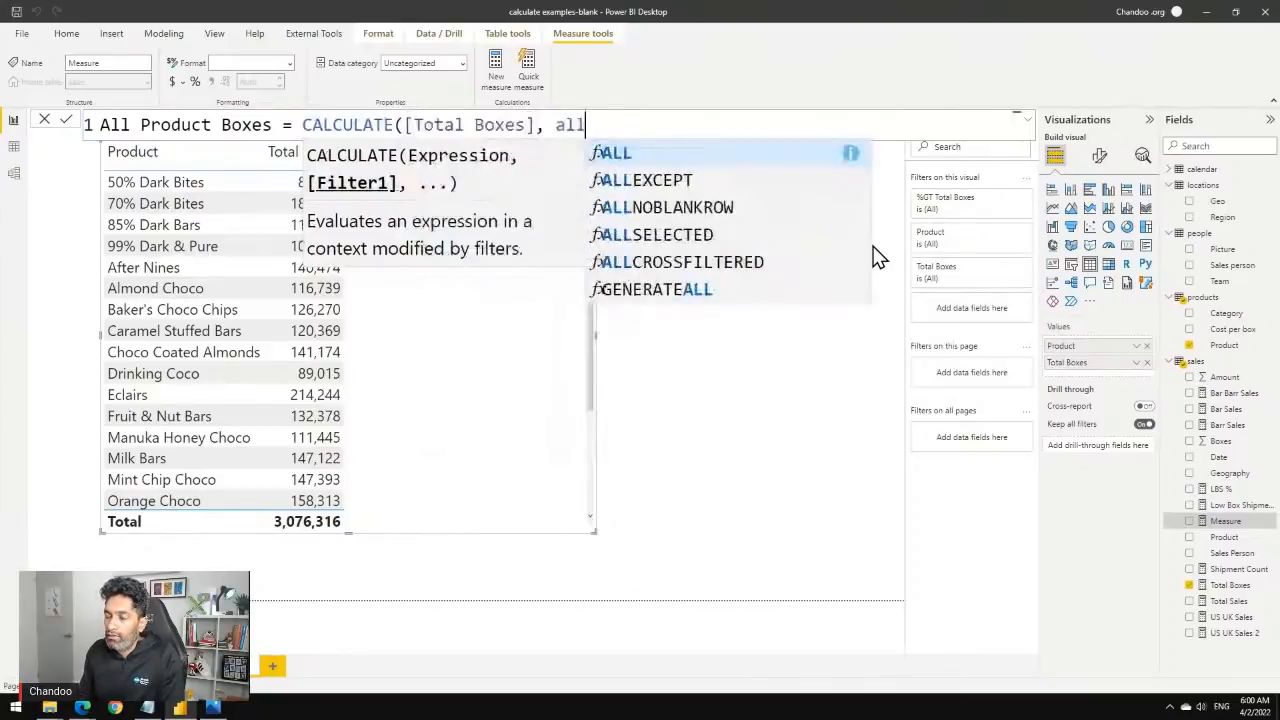
pyautogui.write('(pro')
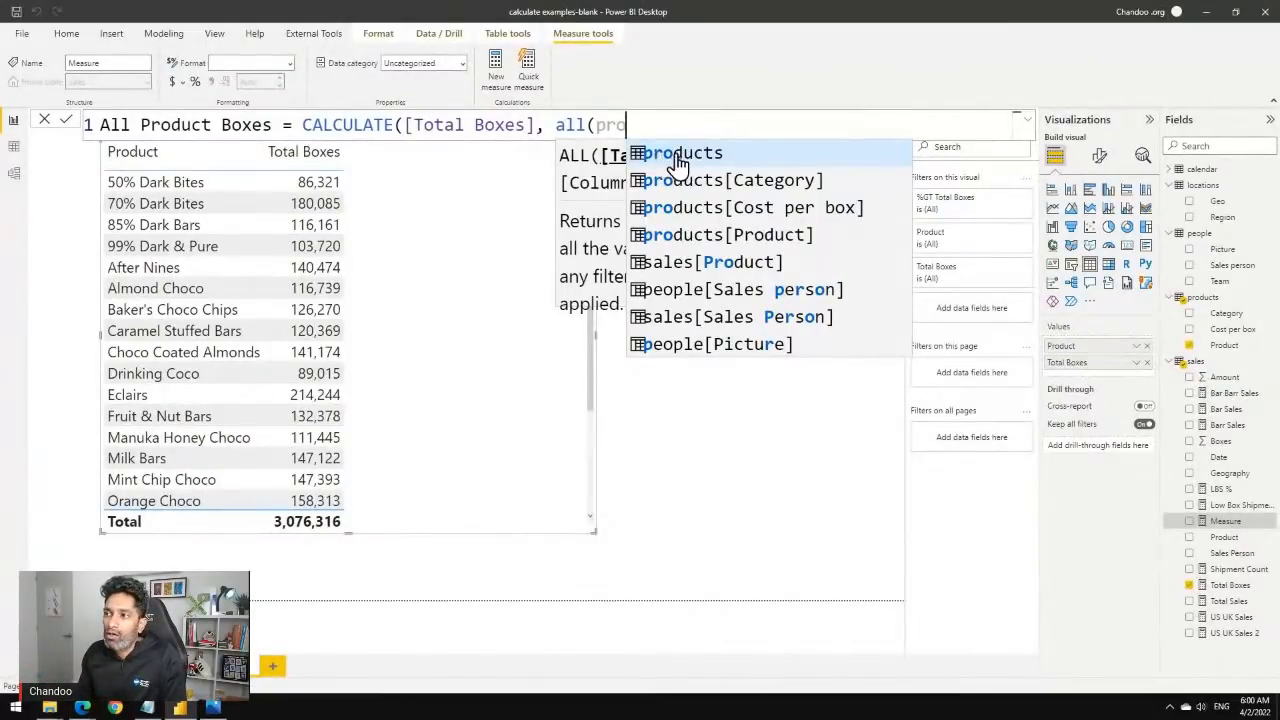
pyautogui.write('ducts))')
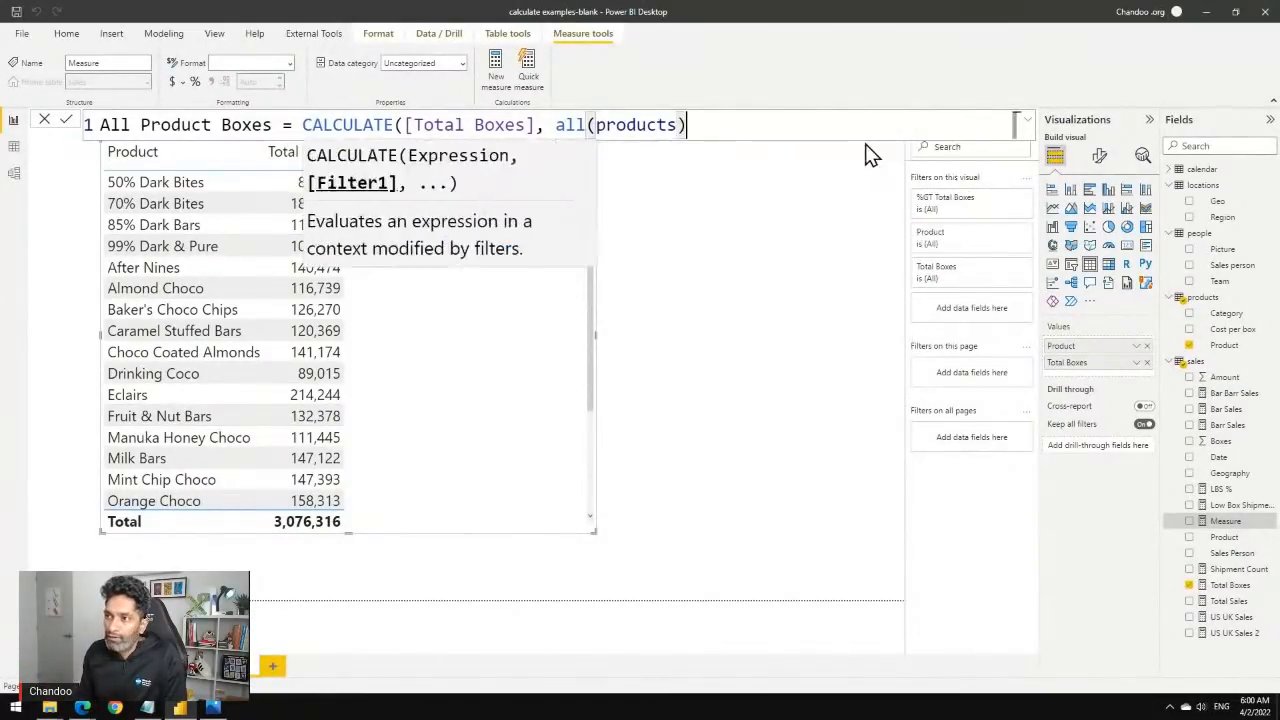
pyautogui.press('Return')
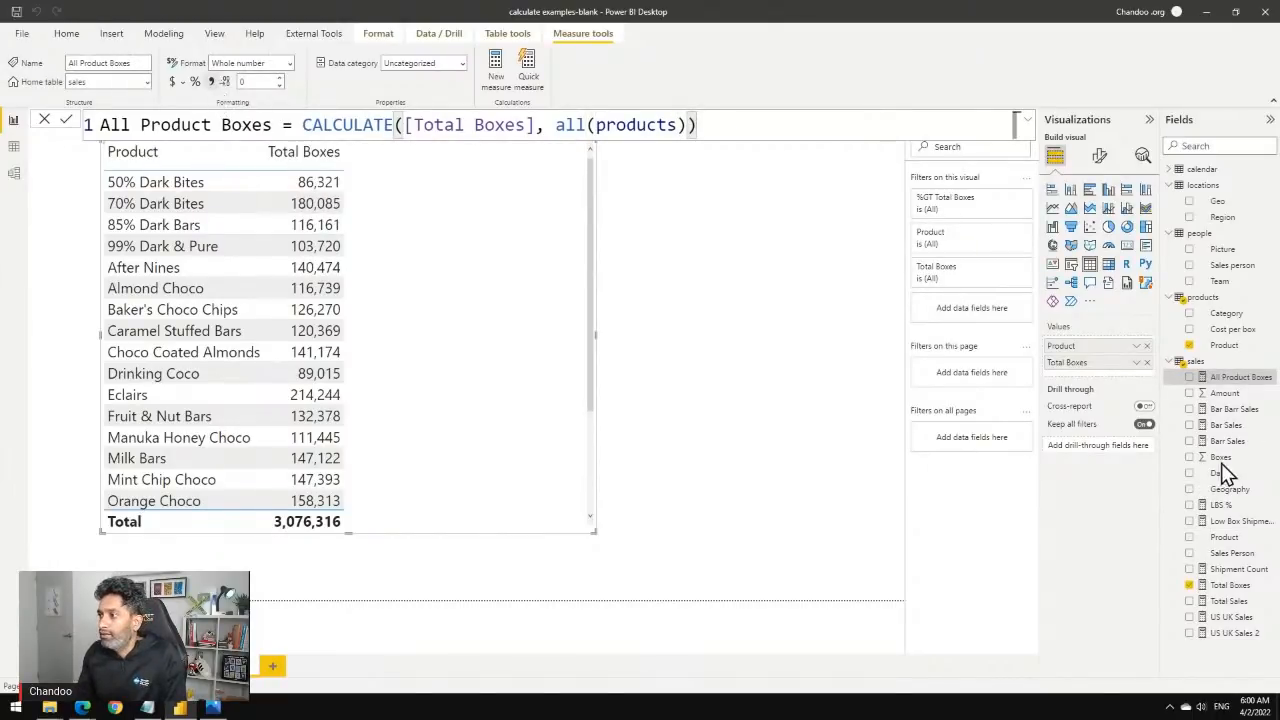
# Add All Product Boxes to the product table and make the table narrower and slightly taller.
pyautogui.click(1189, 377)
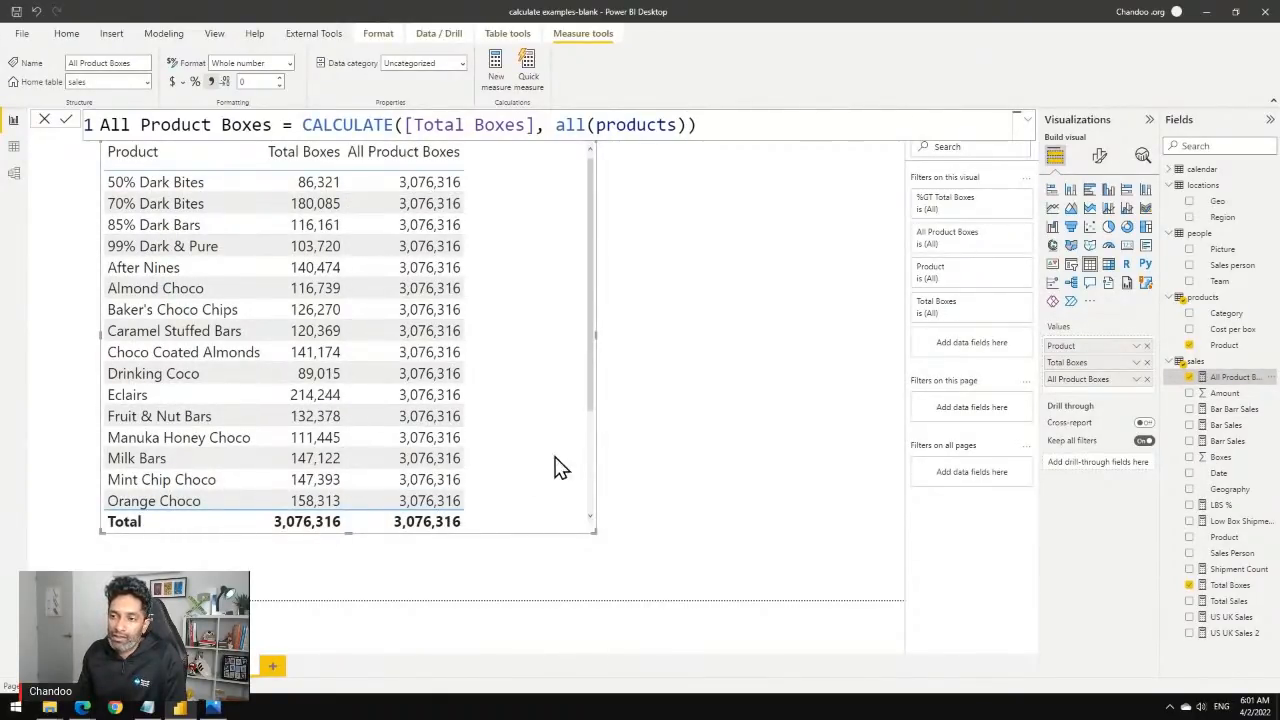
pyautogui.moveTo(593, 533); pyautogui.dragTo(523, 551)
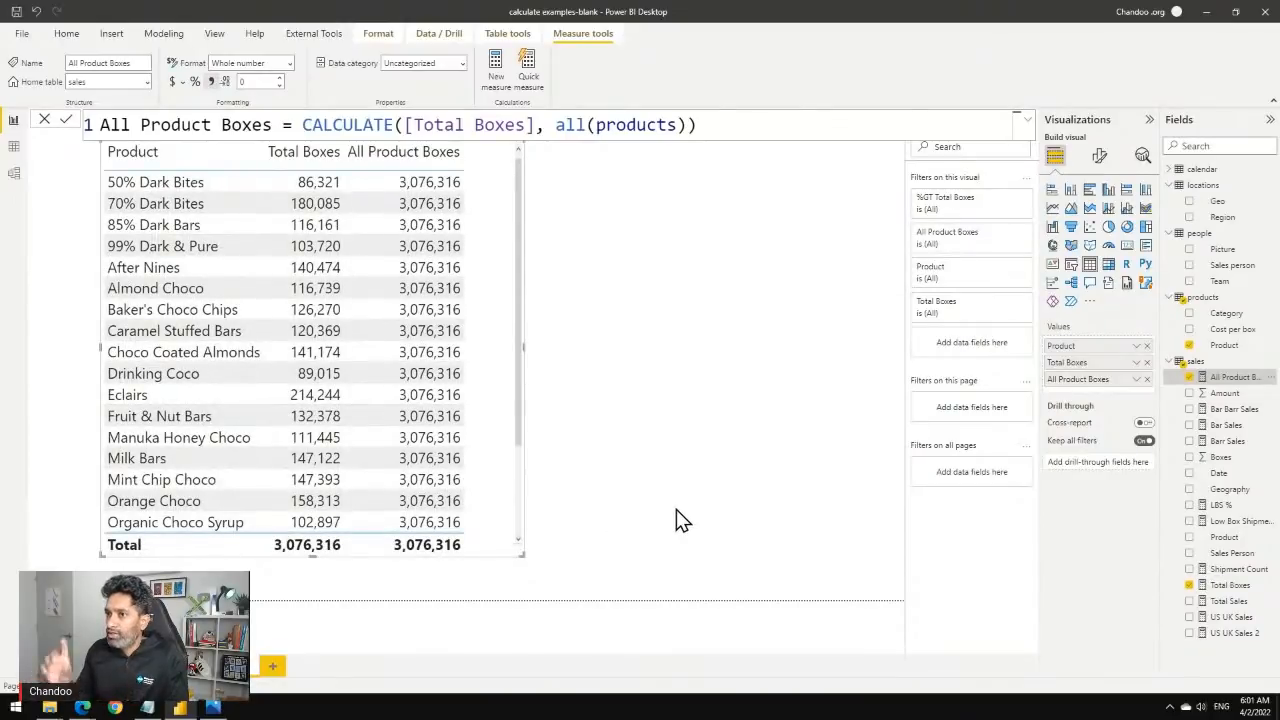
pyautogui.click(687, 405)
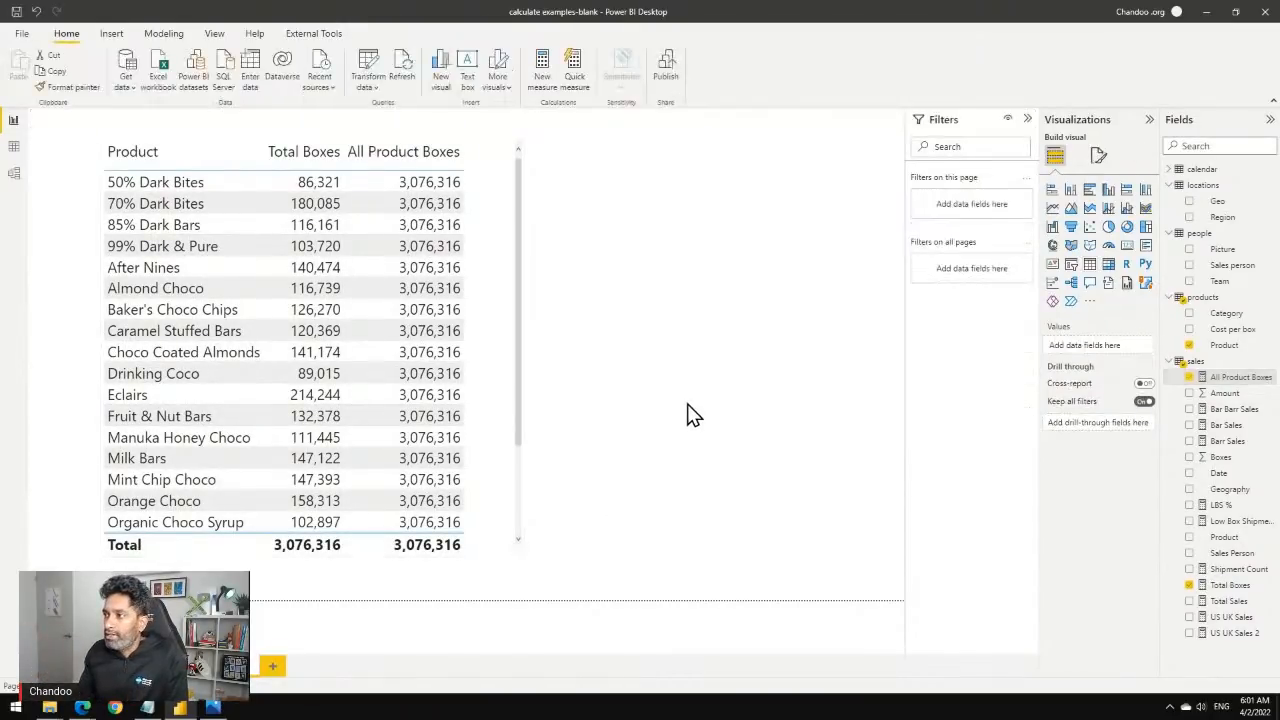
# Insert a slicer on the people table's Team field beside the product table and shorten it to fit its list.
pyautogui.click(1071, 266)
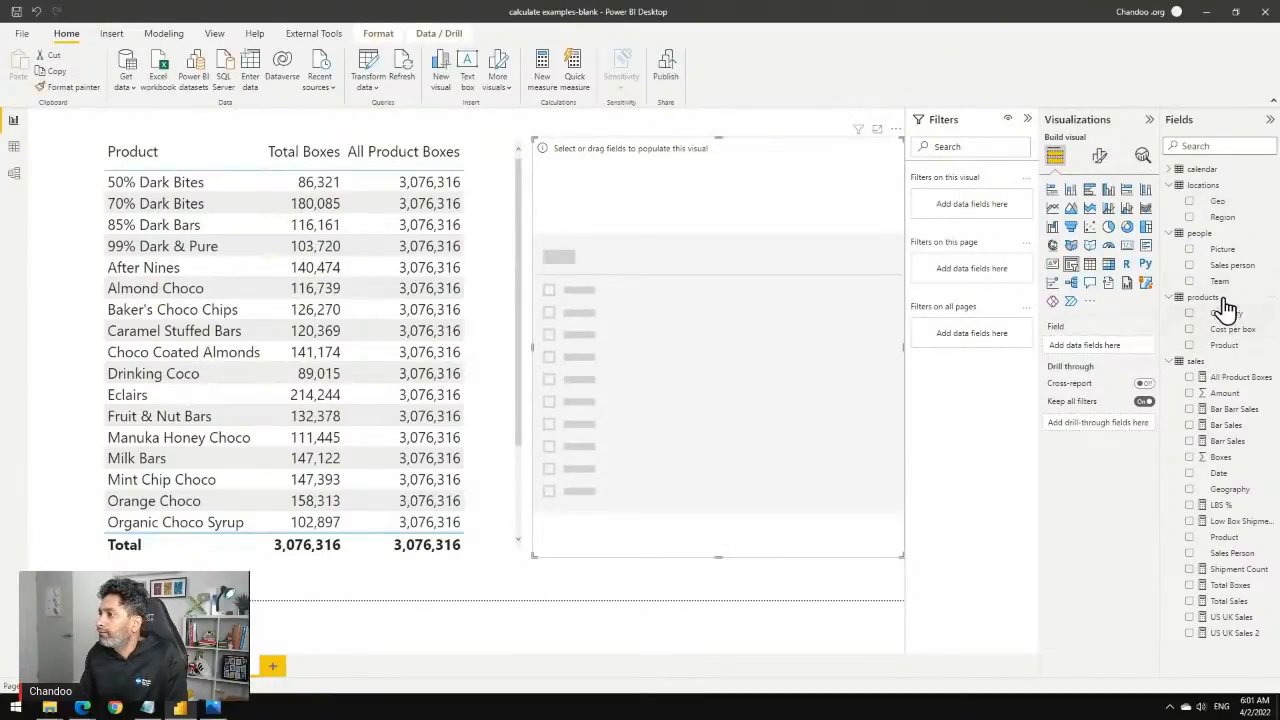
pyautogui.click(1189, 281)
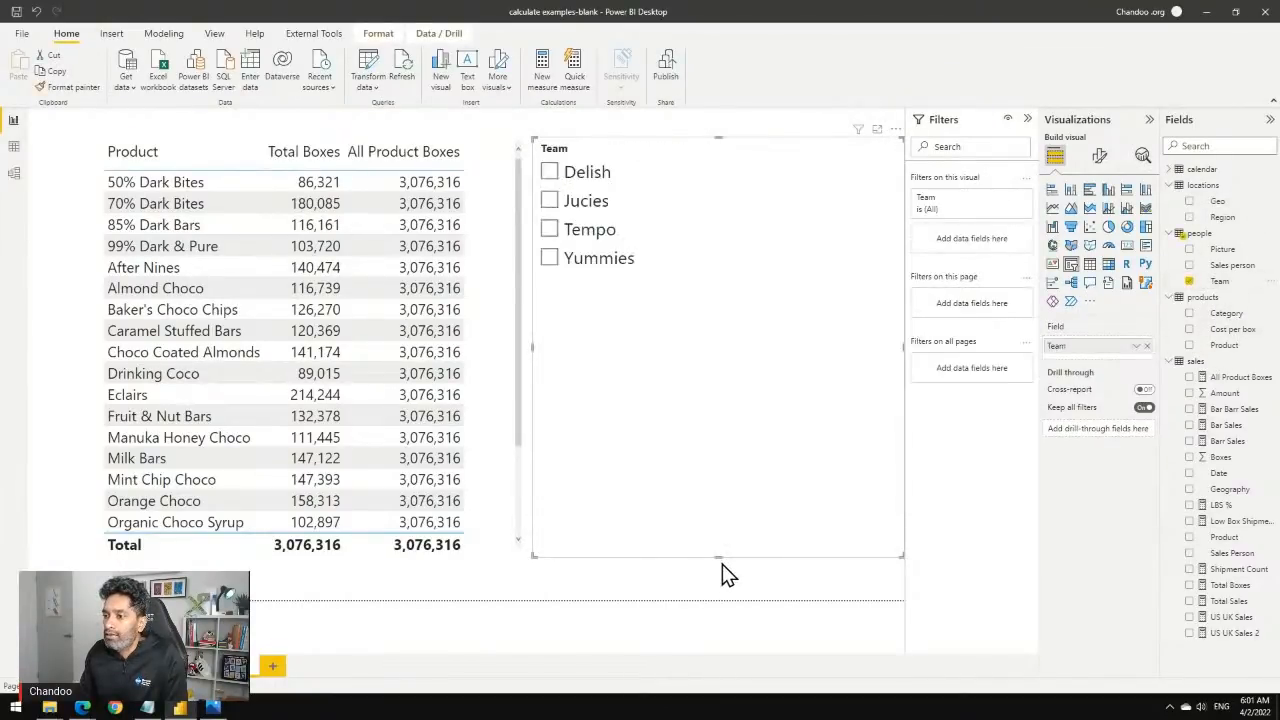
pyautogui.moveTo(720, 557); pyautogui.dragTo(708, 316)
pyautogui.click(706, 357)
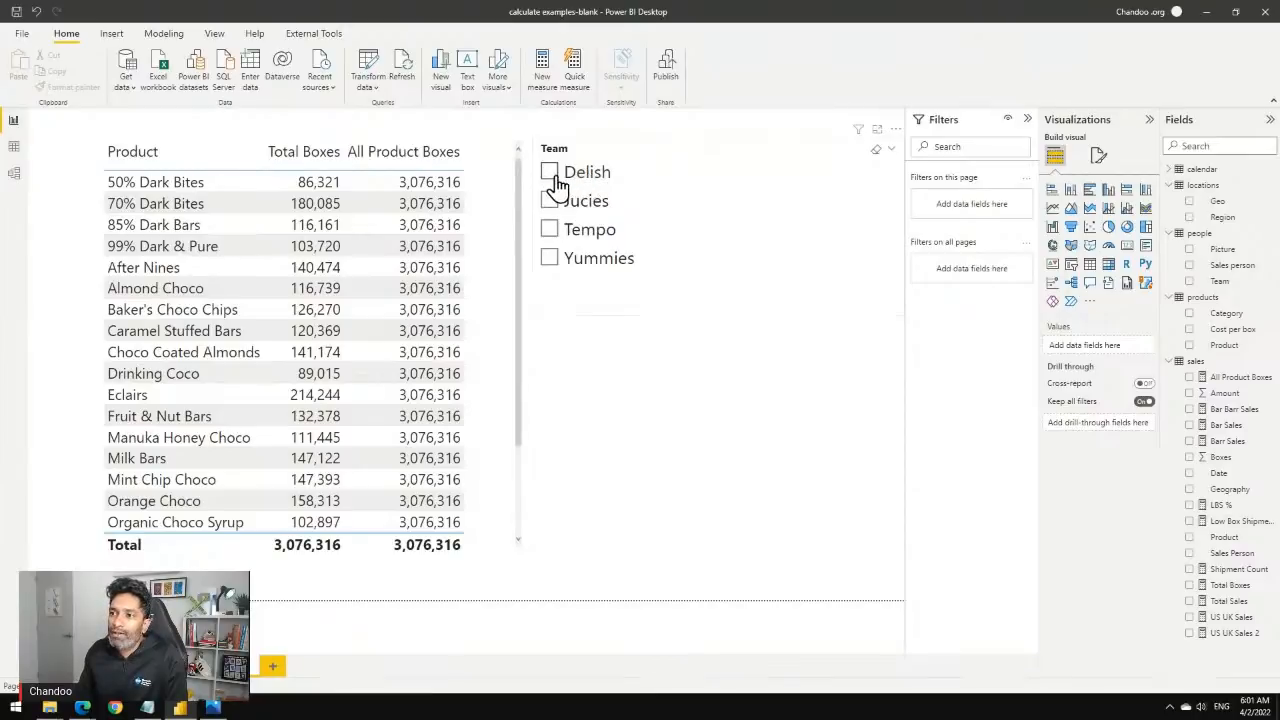
# Filter the table to the Delish team and add the filter all(people[Team]) to the All Product Boxes measure.
pyautogui.click(549, 174)
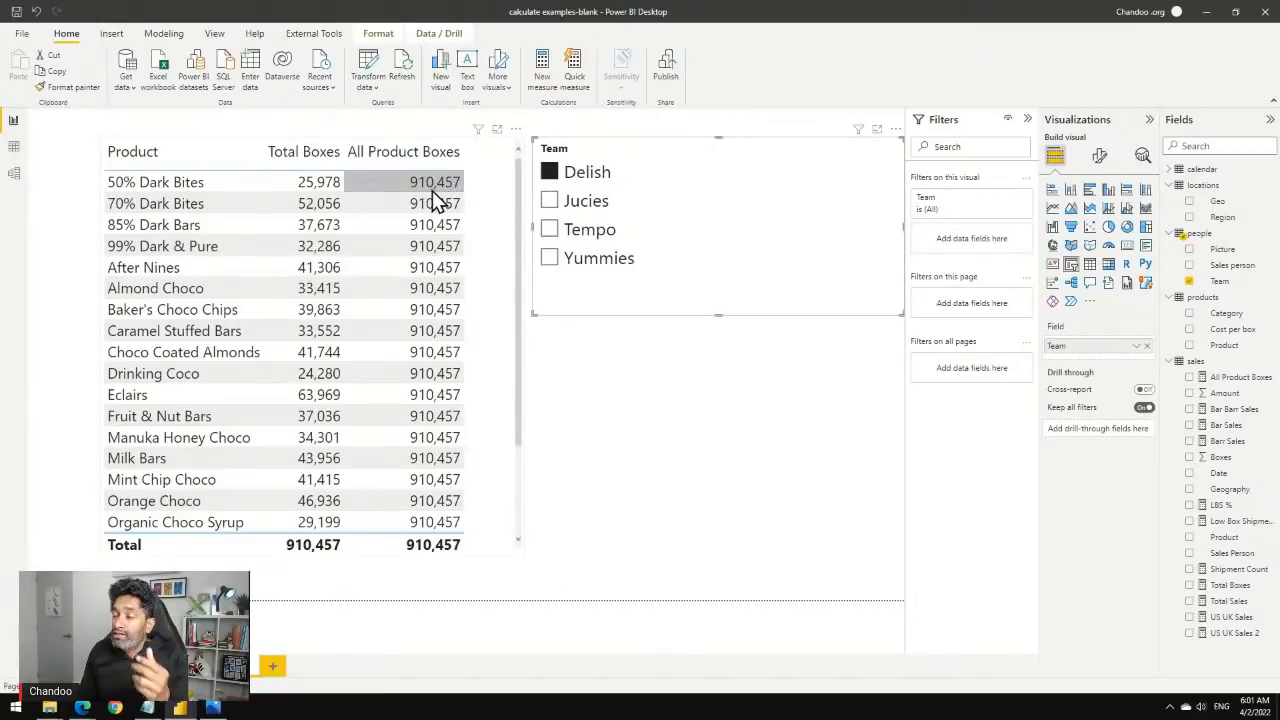
pyautogui.click(1238, 378)
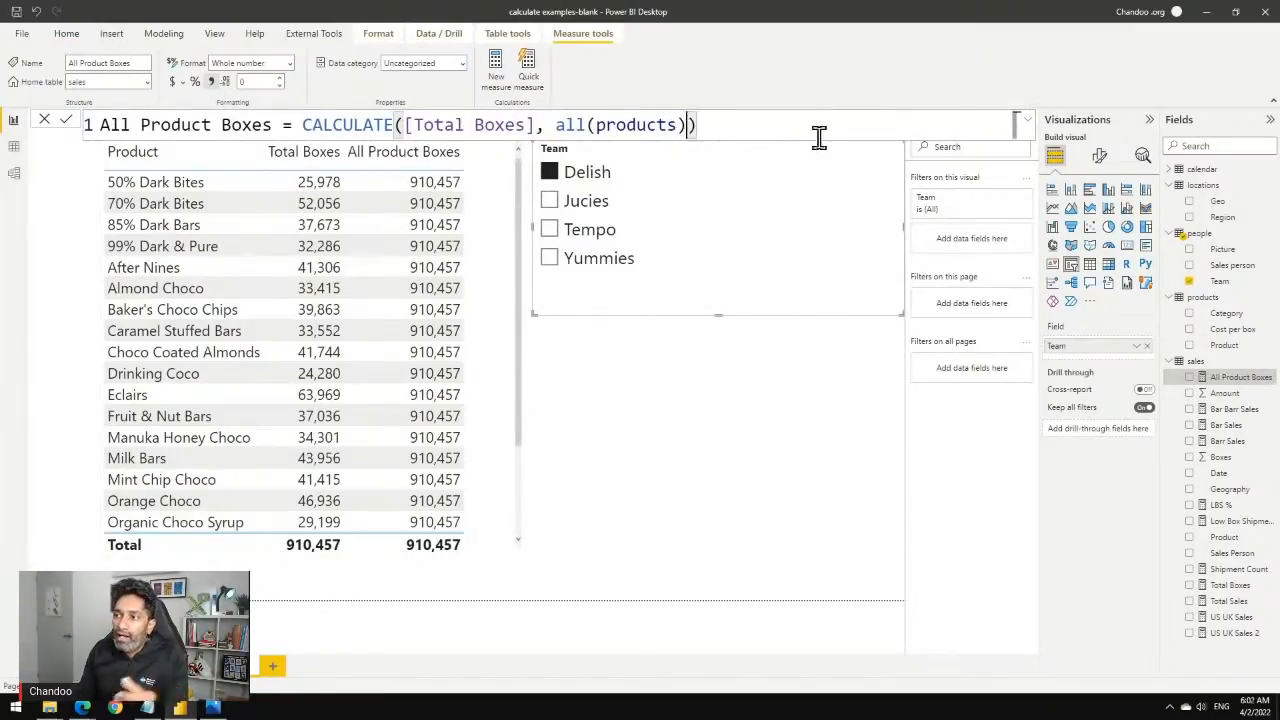
pyautogui.write(', all(')
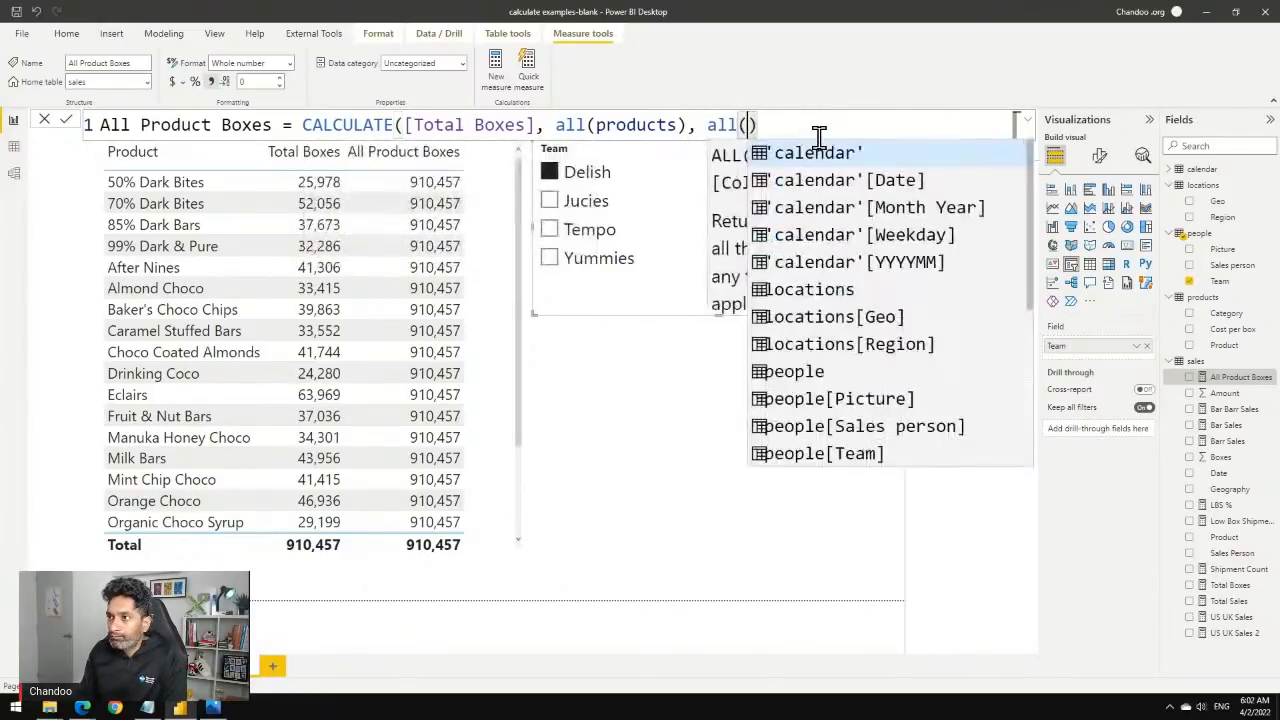
pyautogui.write('tea')
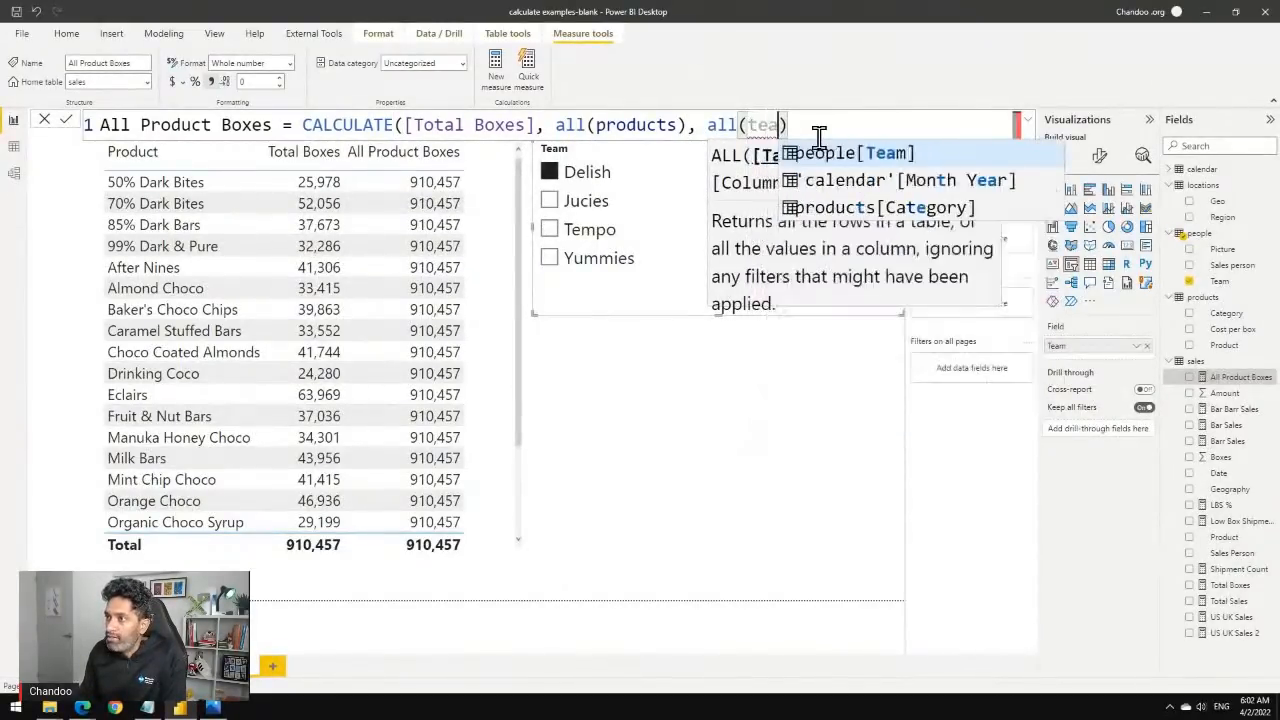
pyautogui.press('Tab')
pyautogui.write(')')
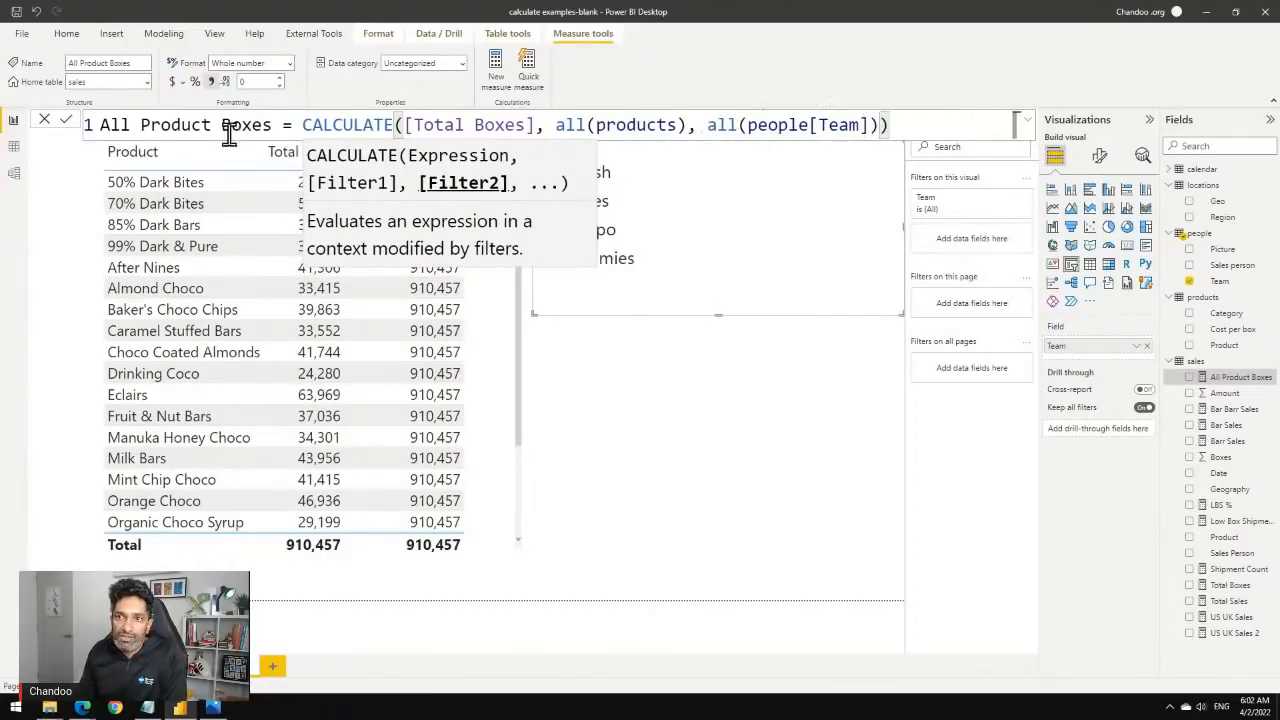
pyautogui.press('Escape')
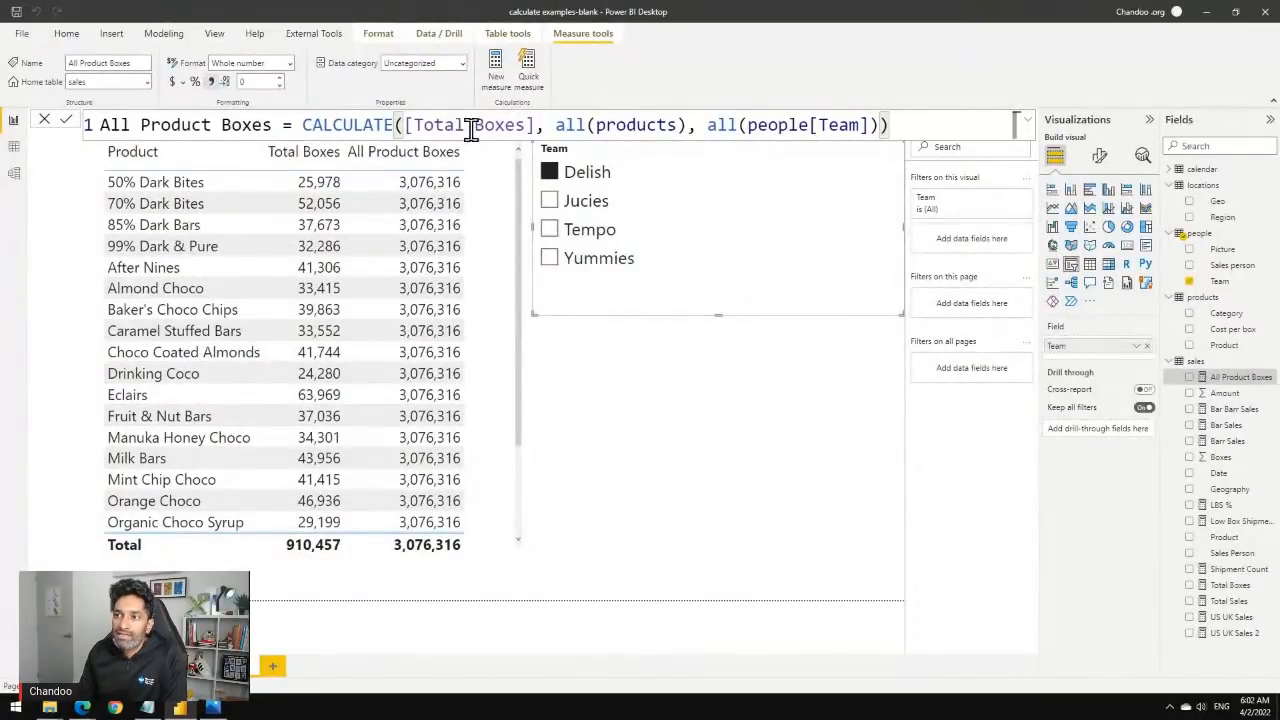
pyautogui.click(609, 380)
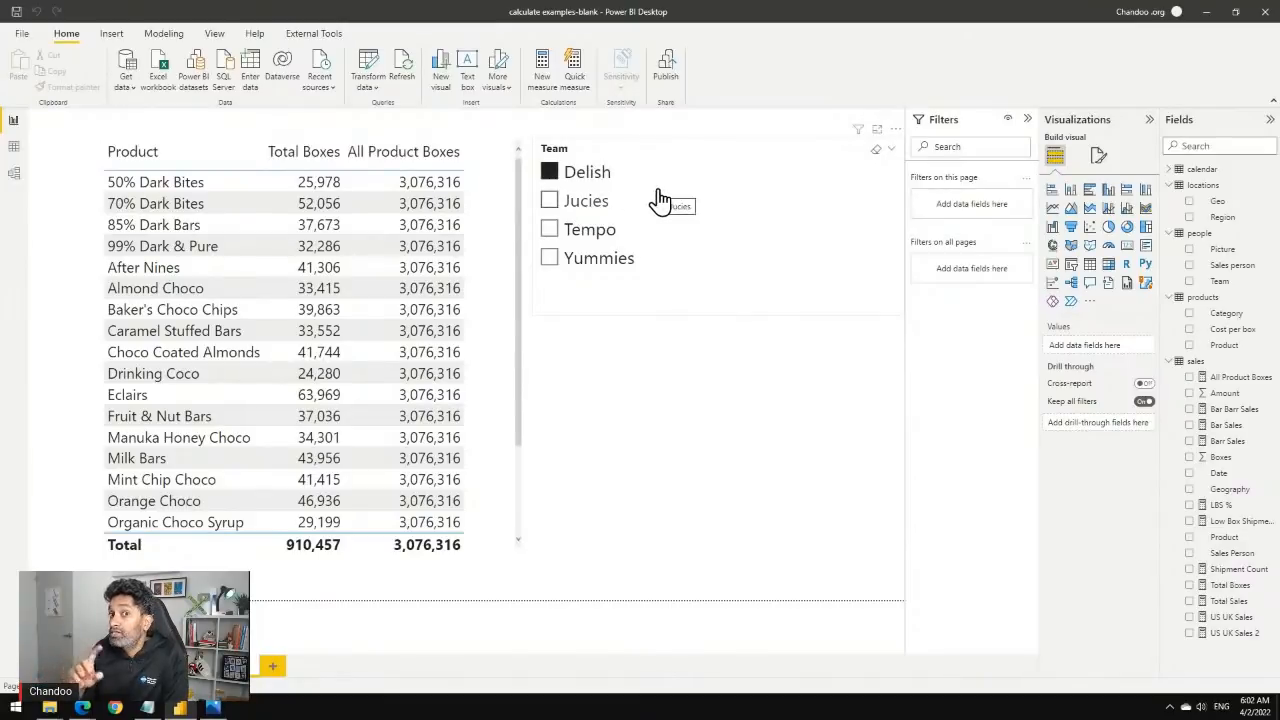
# Replace the slicer's Team field with Geo from the locations table and filter to Canada.
pyautogui.click(738, 300)
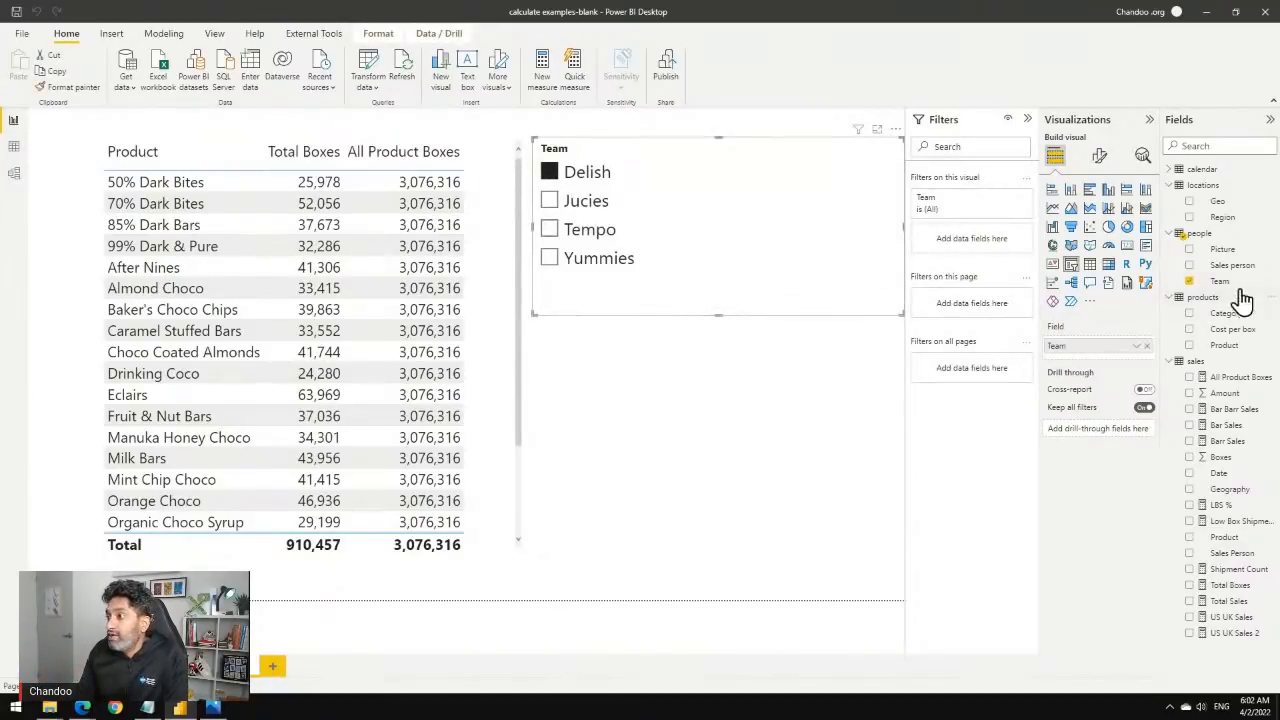
pyautogui.moveTo(1217, 202); pyautogui.dragTo(1102, 359)
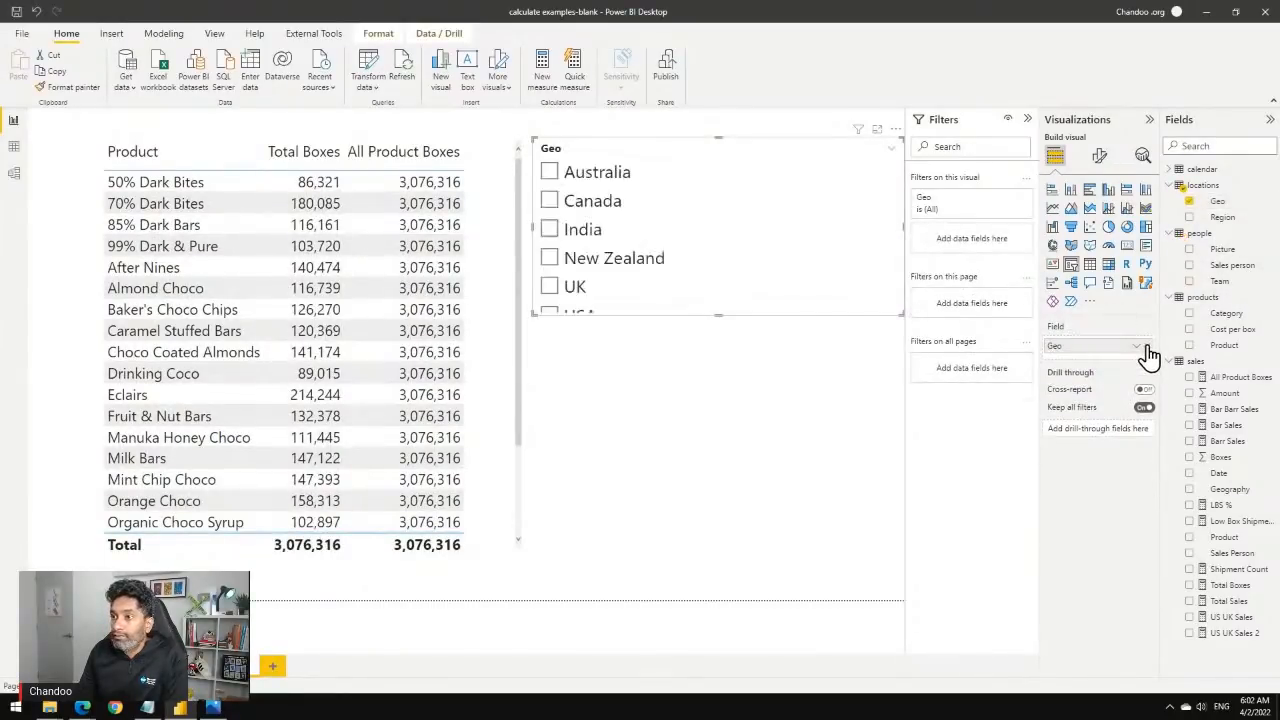
pyautogui.click(550, 201)
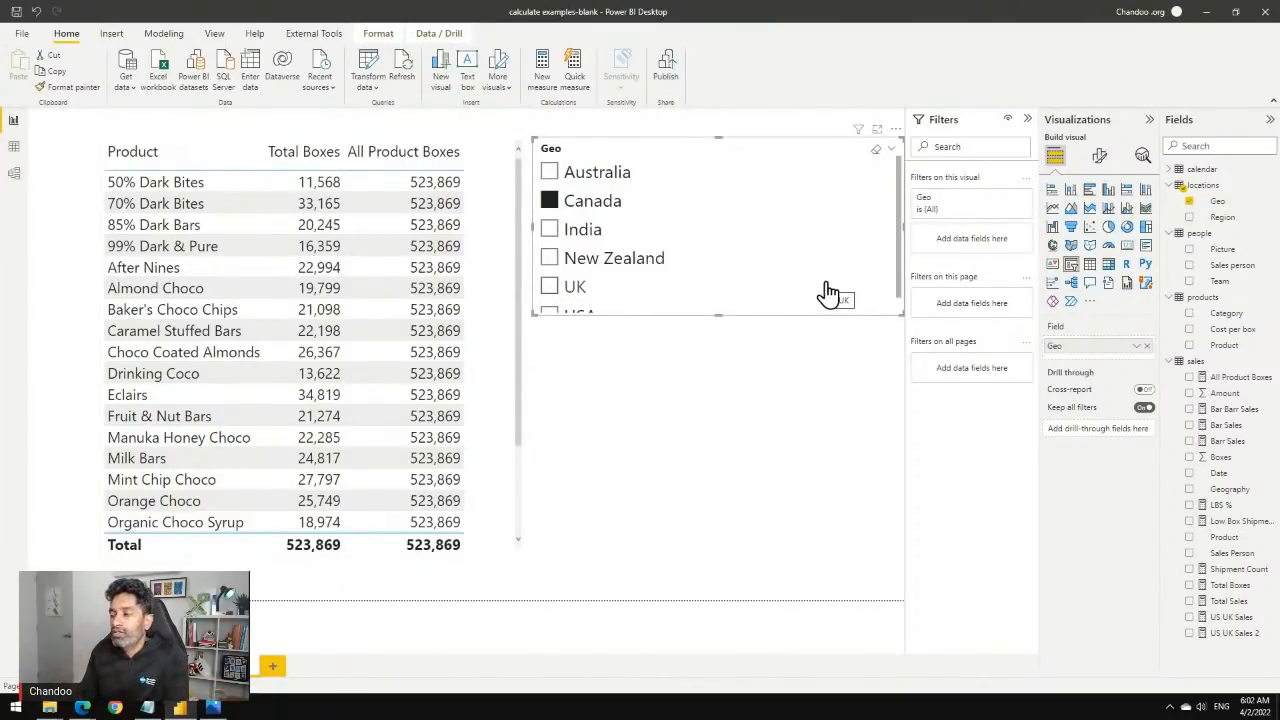
# Remove the all(people[Team]) filter from the All Product Boxes formula, keeping all(products).
pyautogui.click(1252, 377)
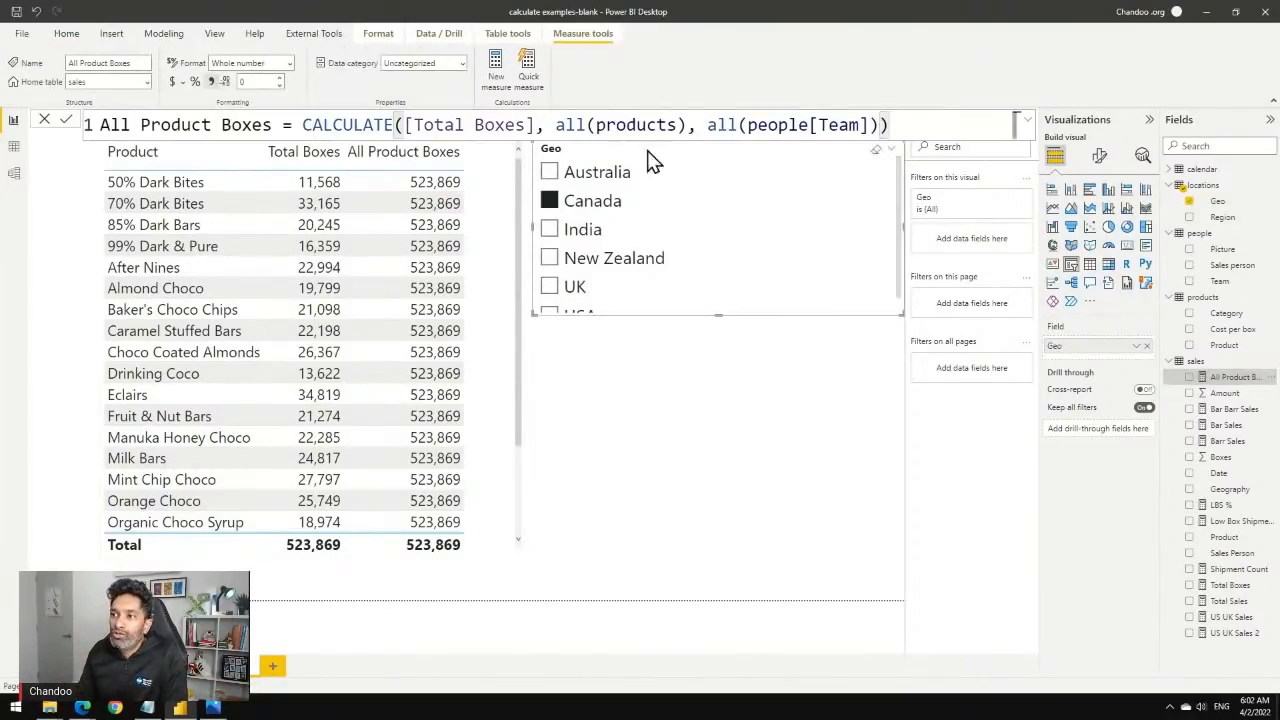
pyautogui.moveTo(706, 125); pyautogui.dragTo(940, 122)
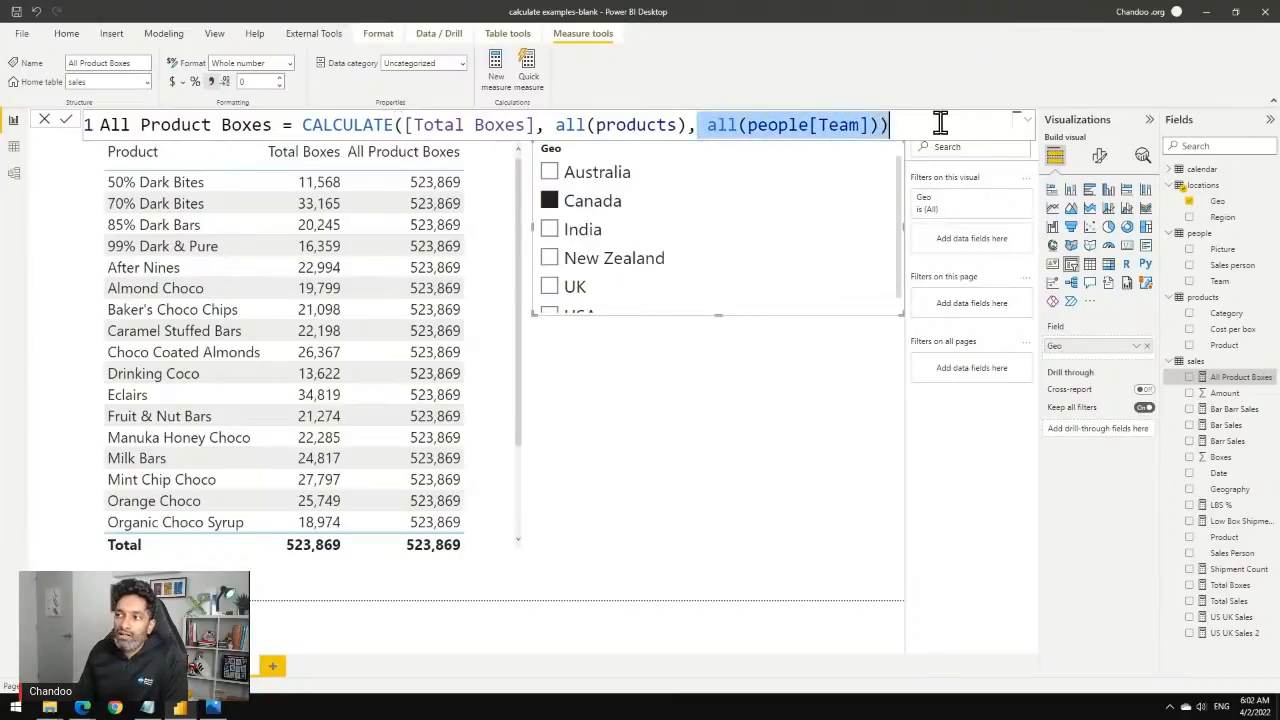
pyautogui.press('BackSpace')
pyautogui.press('BackSpace')
pyautogui.press('BackSpace')
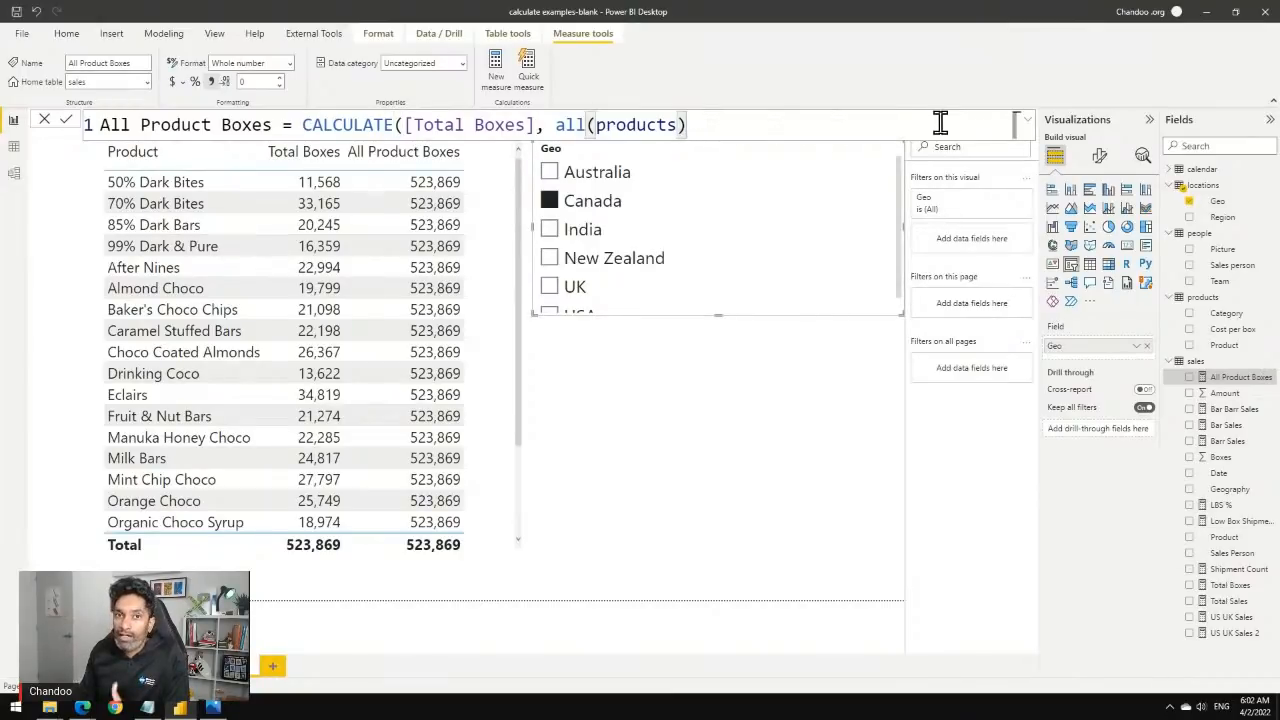
# Complete the All Product Boxes formula with its closing parenthesis and delete the Geo slicer from the report page.
pyautogui.write(')')
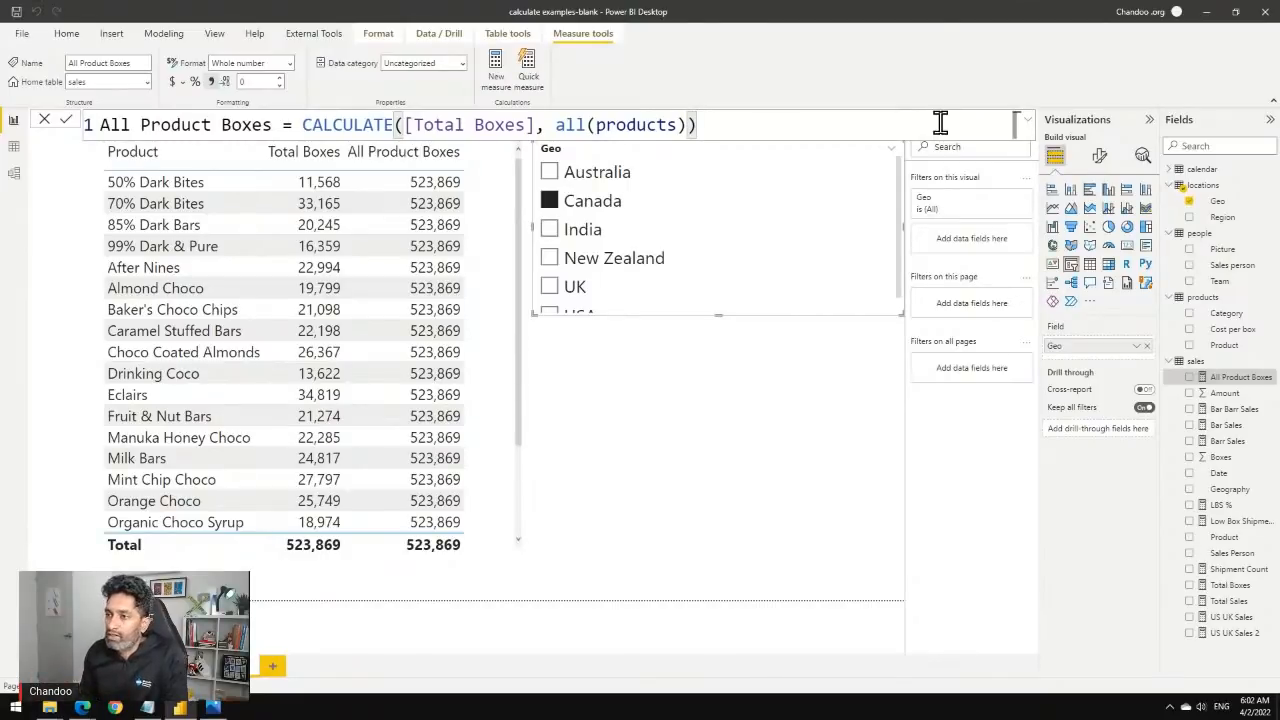
pyautogui.click(773, 420)
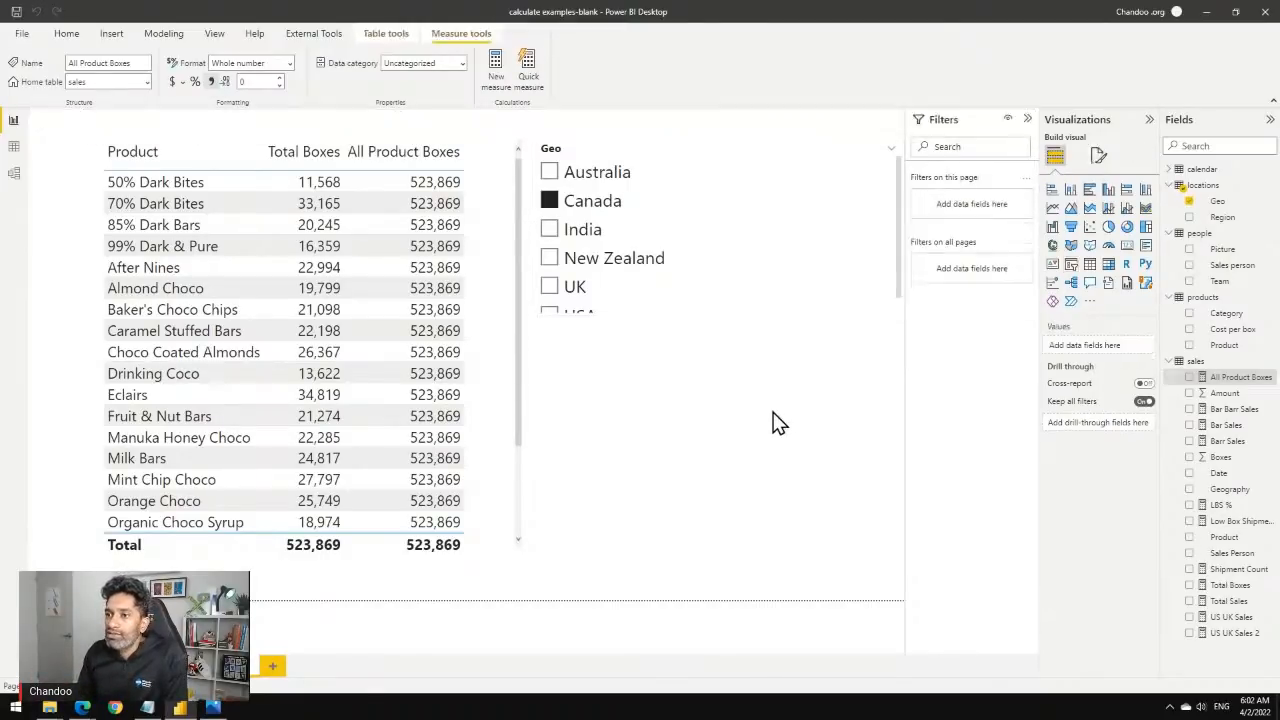
pyautogui.click(797, 320)
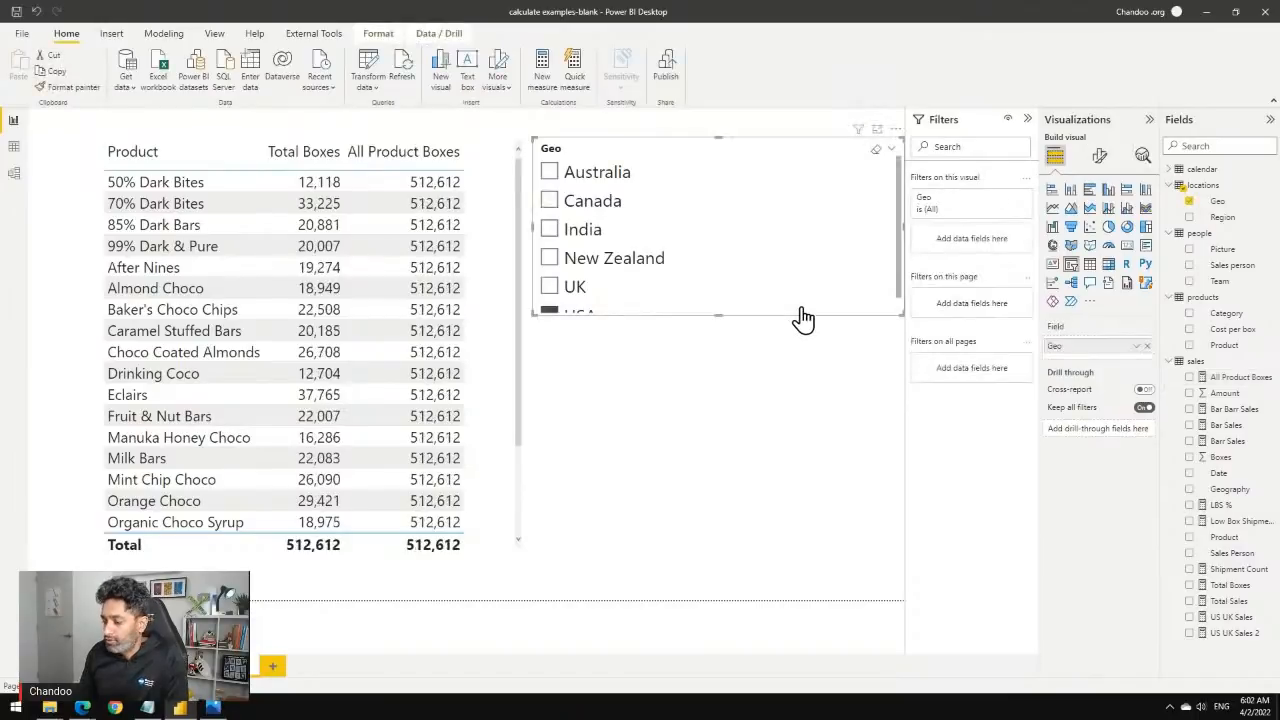
pyautogui.press('Delete')
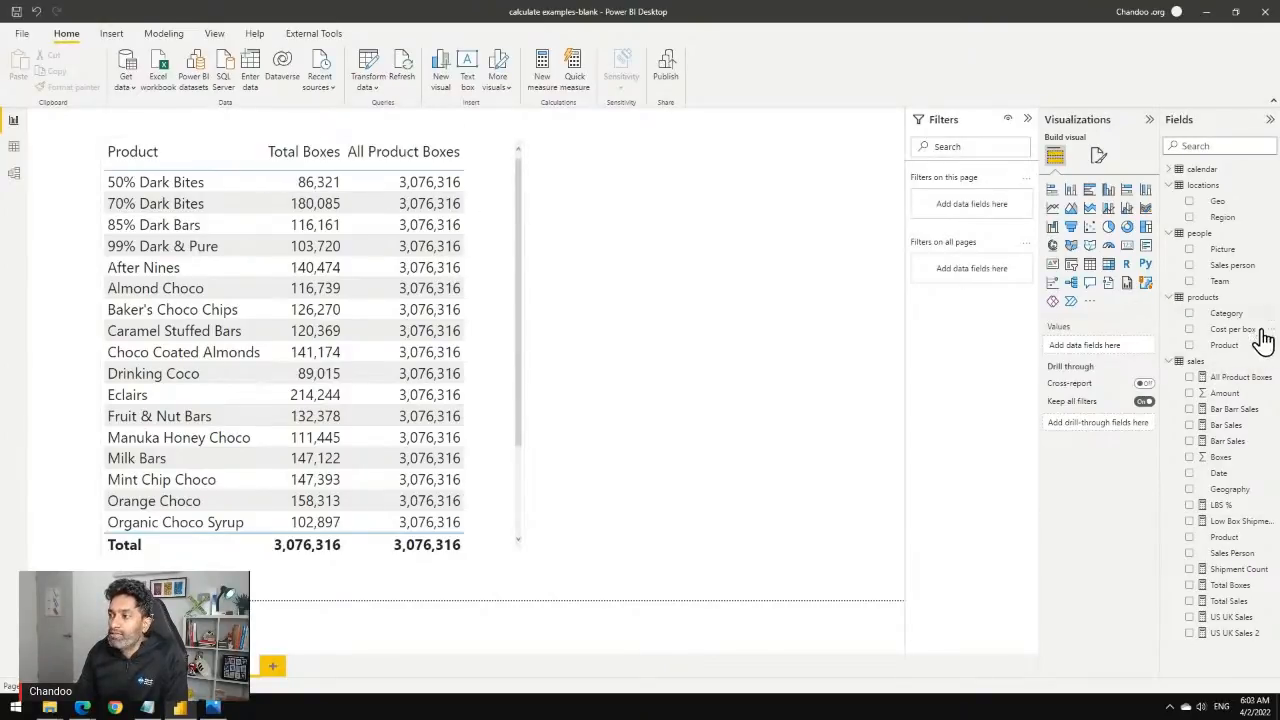
# Create a new measure in the sales table and begin its definition with the name "Product Box % =".
pyautogui.rightClick(1201, 370)
pyautogui.click(1150, 372)
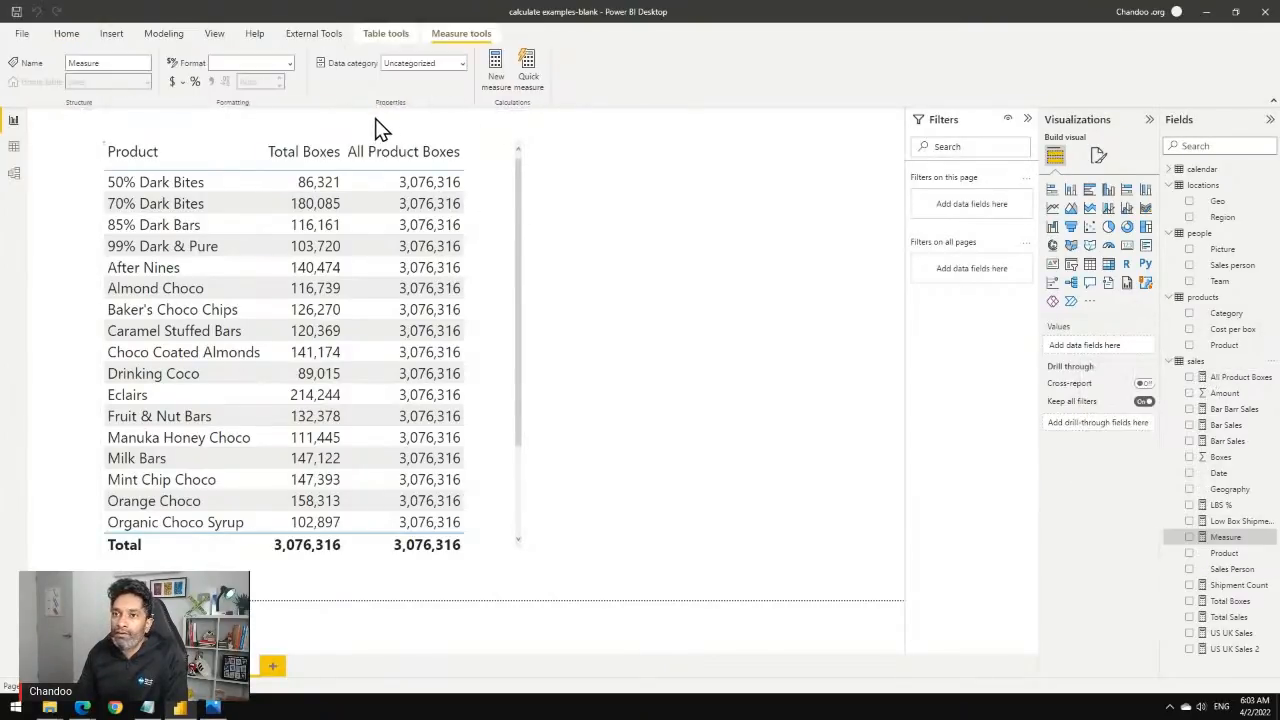
pyautogui.write('Product')
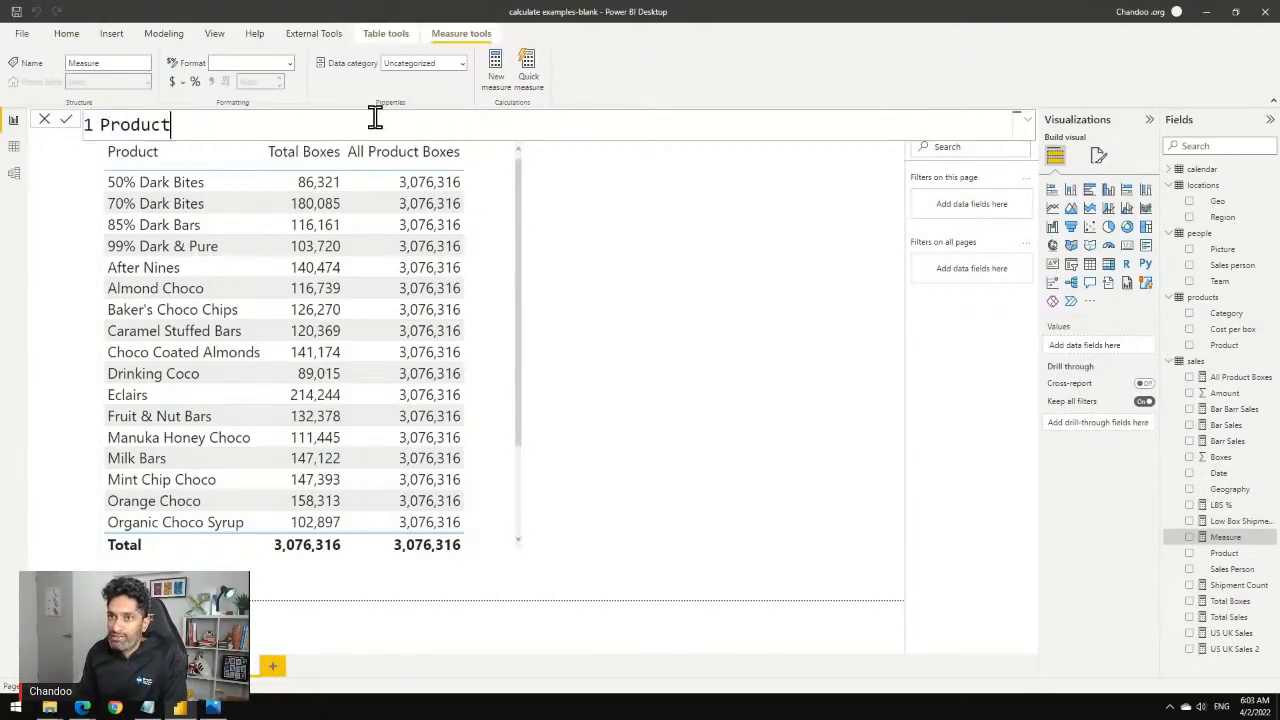
pyautogui.write(' Boc')
pyautogui.press('BackSpace')
pyautogui.write('x ')
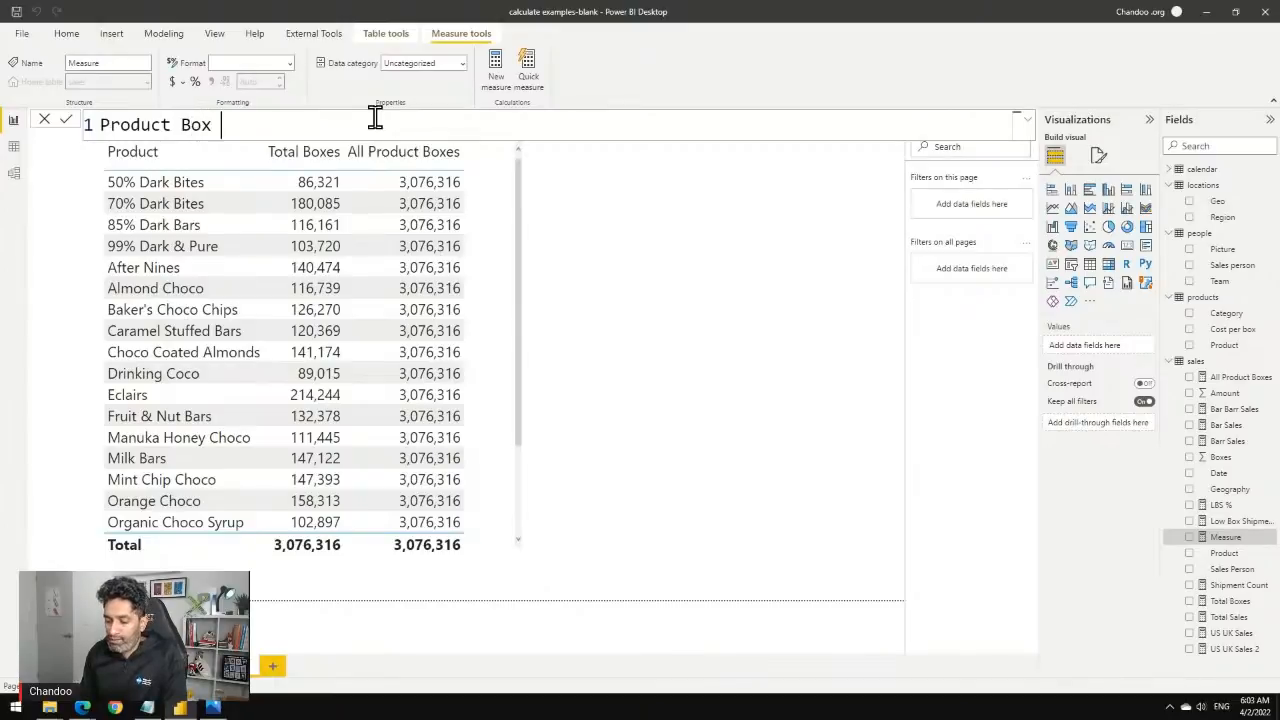
pyautogui.write('% =')
pyautogui.hotkey('shift', 'Return')
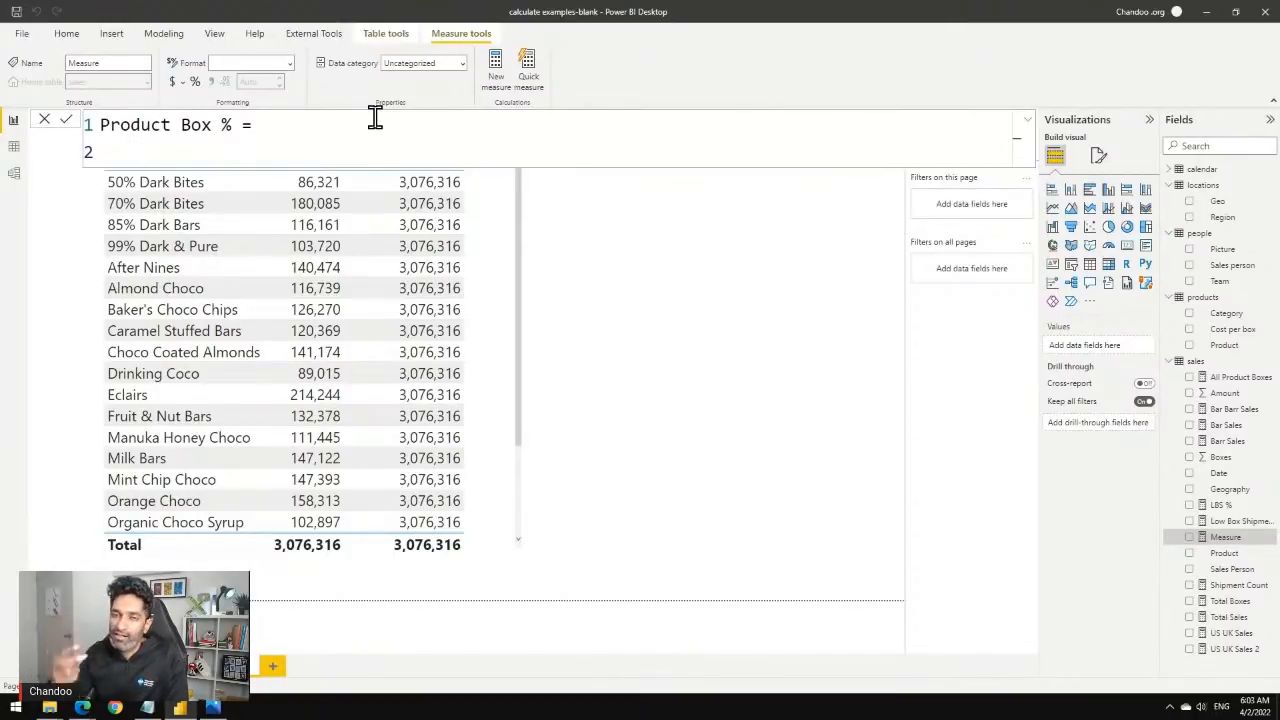
# Declare an indented variable tb equal to [Total Boxes] on the measure's second line.
pyautogui.press('Tab')
pyautogui.write('var')
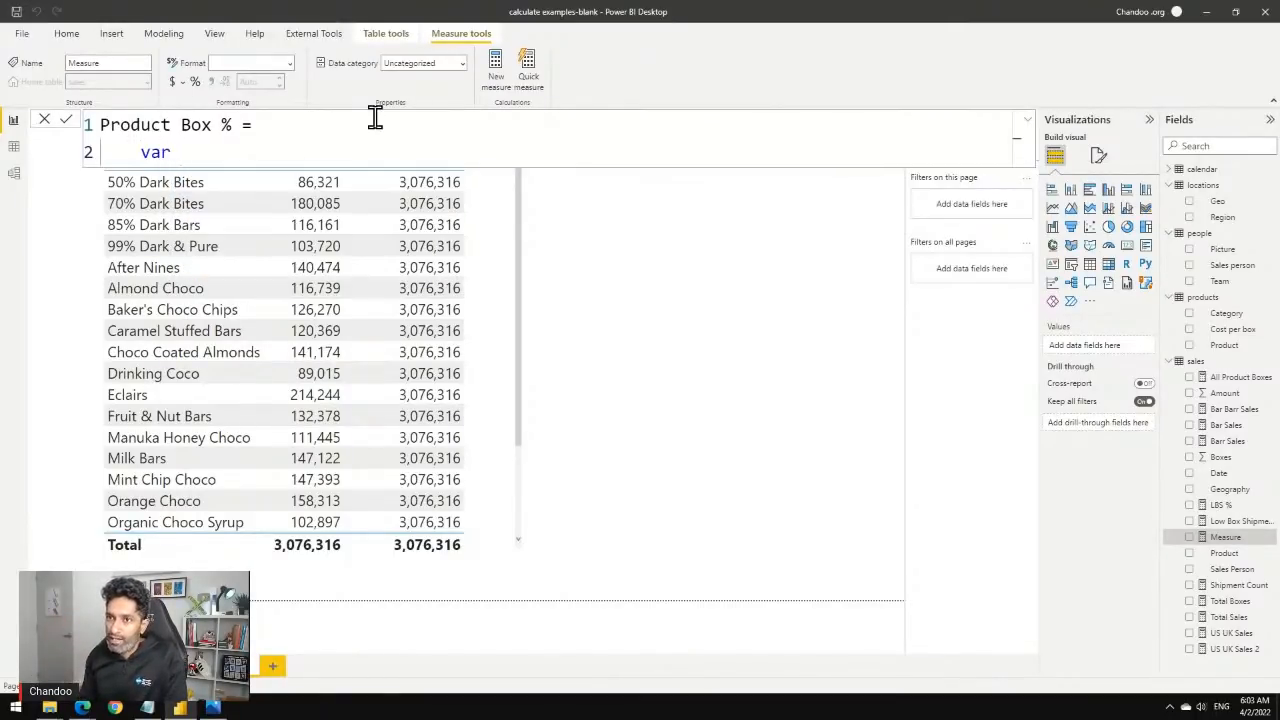
pyautogui.write(' t')
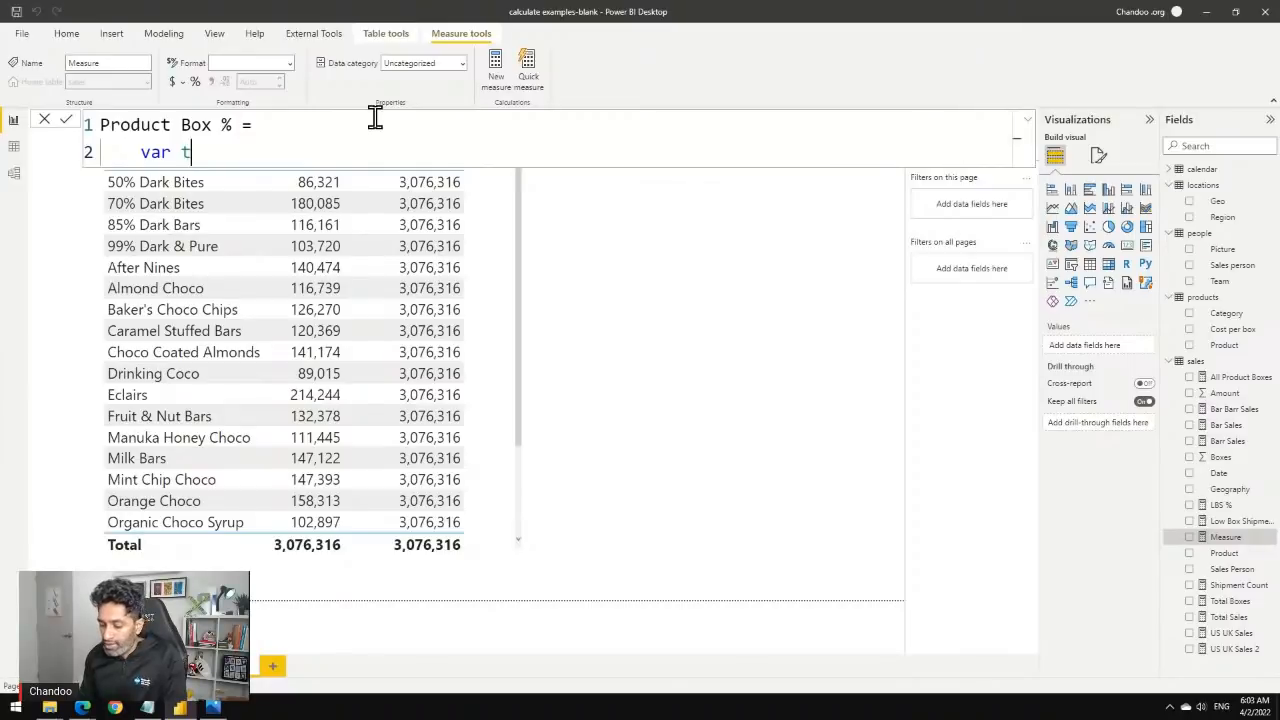
pyautogui.write('b = [to')
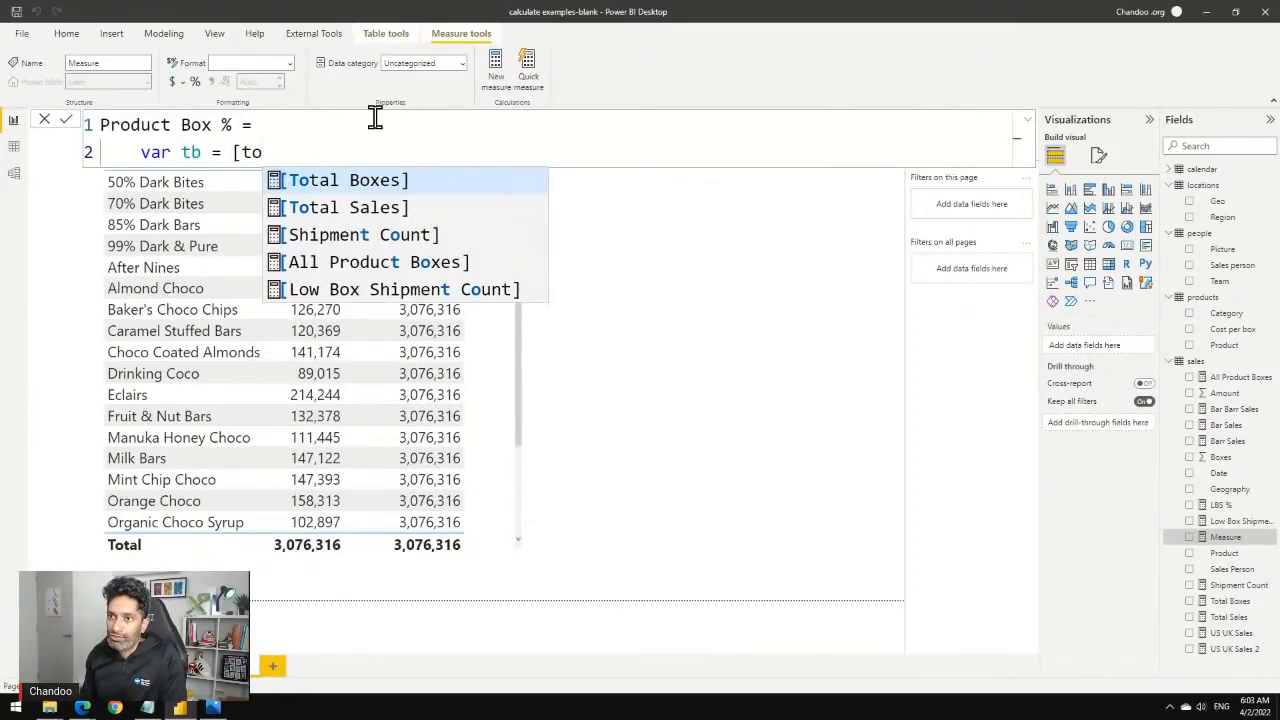
pyautogui.press('Tab')
pyautogui.hotkey('shift', 'Return')
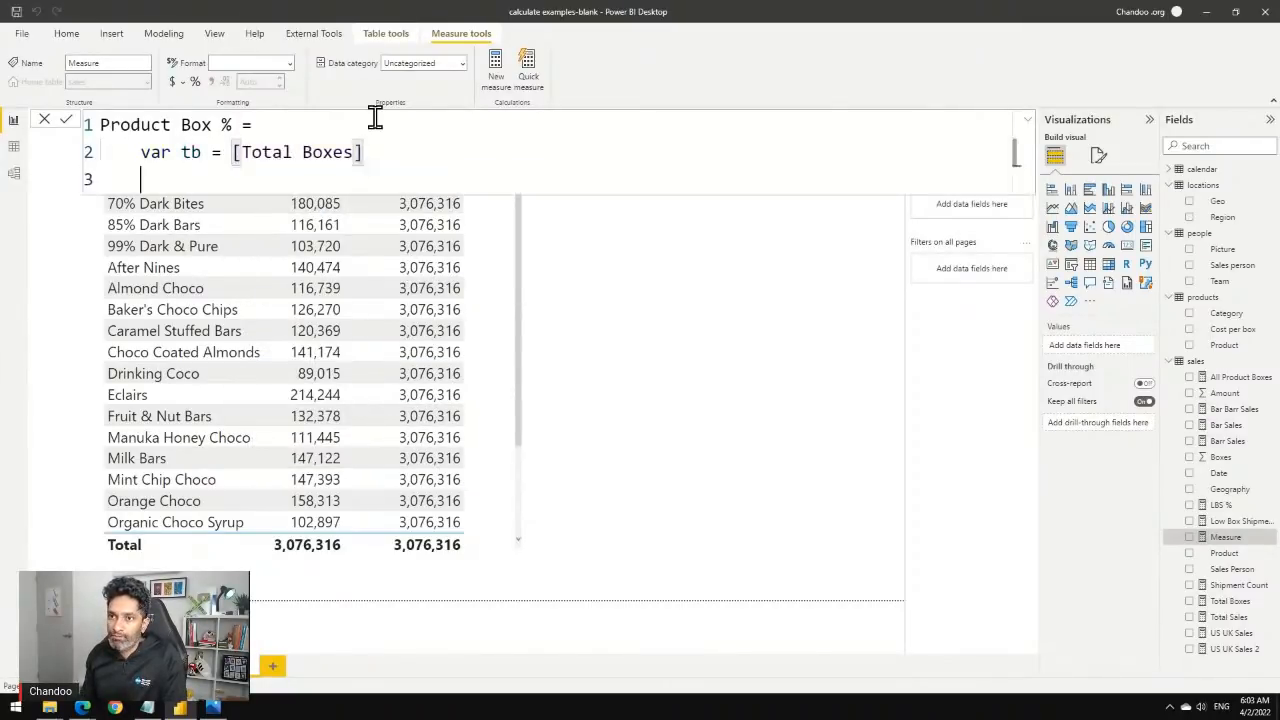
# Declare a second variable pb equal to [All Product Boxes] on the measure's third line.
pyautogui.write('var ')
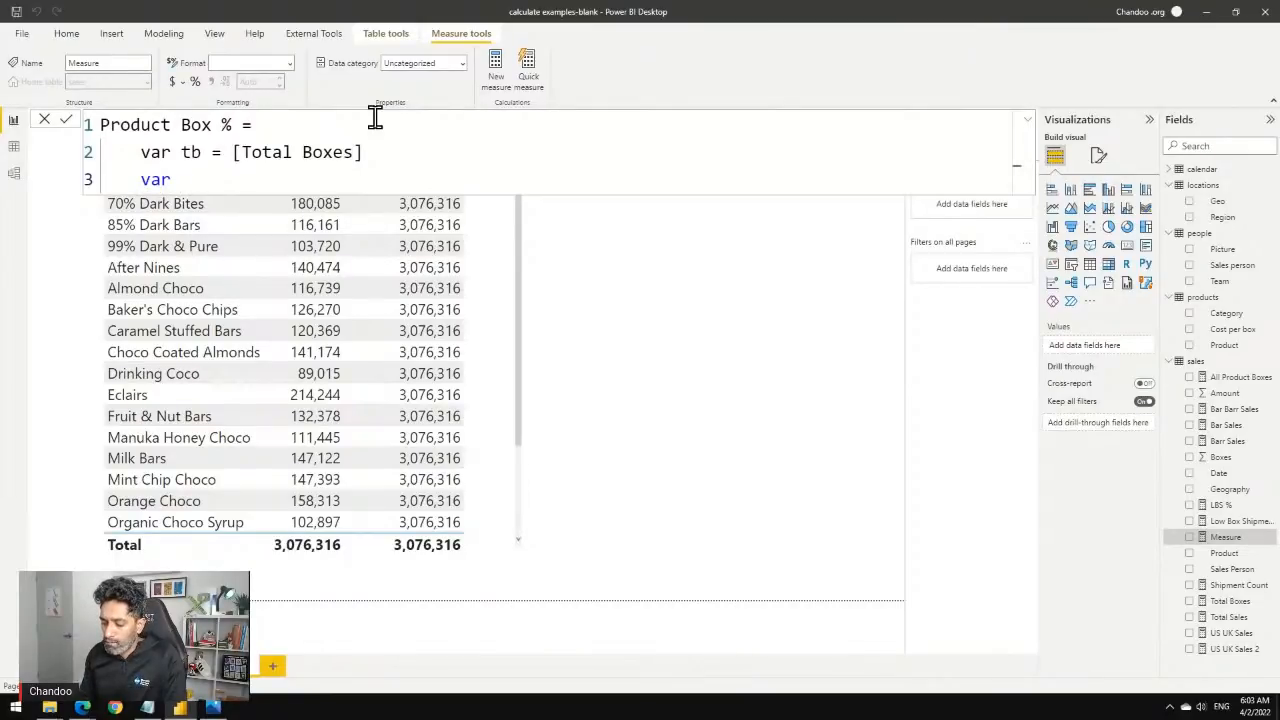
pyautogui.write('pb')
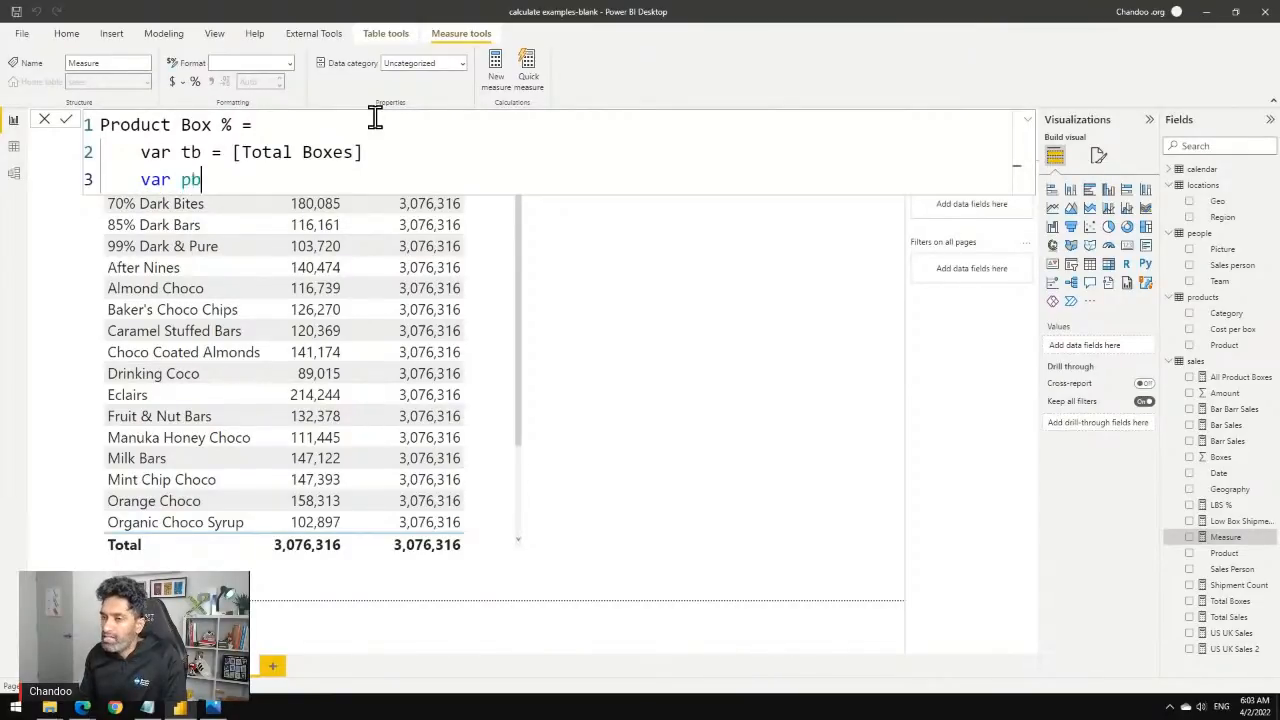
pyautogui.write(' = [')
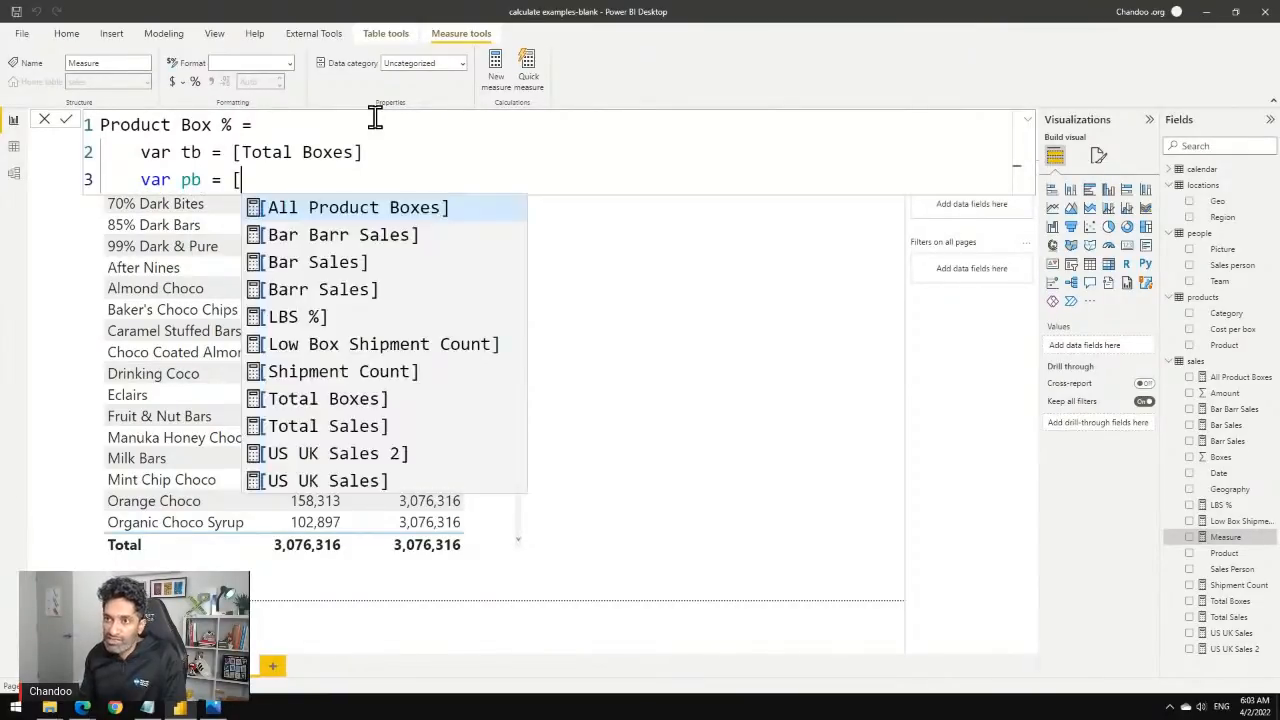
pyautogui.press('Tab')
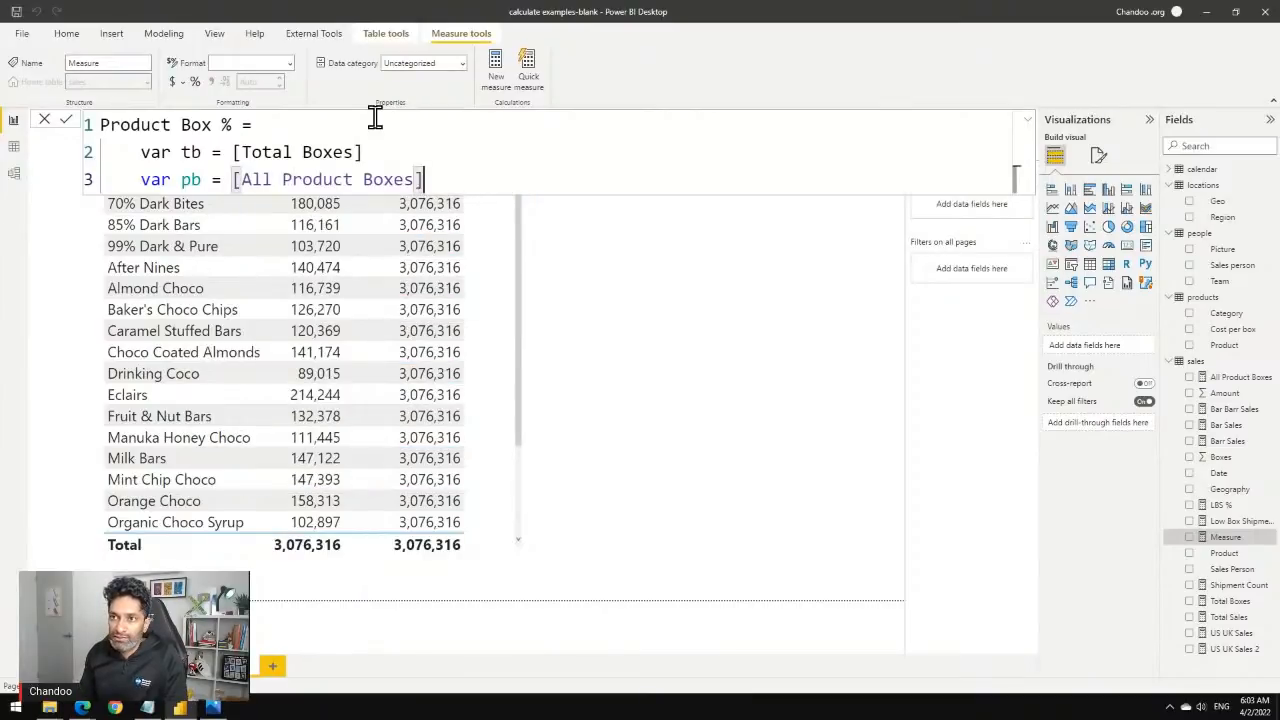
# Swap the variable names so pb holds [Total Boxes] and tb holds [All Product Boxes].
pyautogui.doubleClick(188, 152)
pyautogui.write('pb')
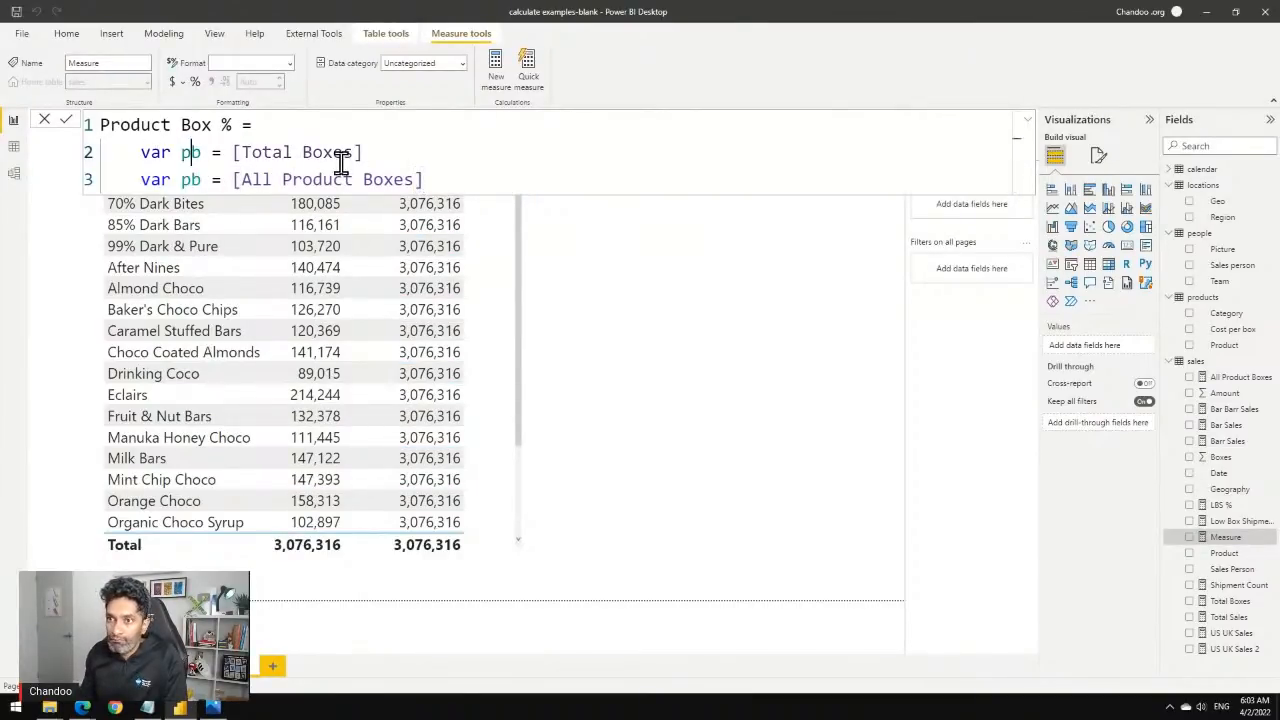
pyautogui.press('Left')
pyautogui.hotkey('shift', 'Right')
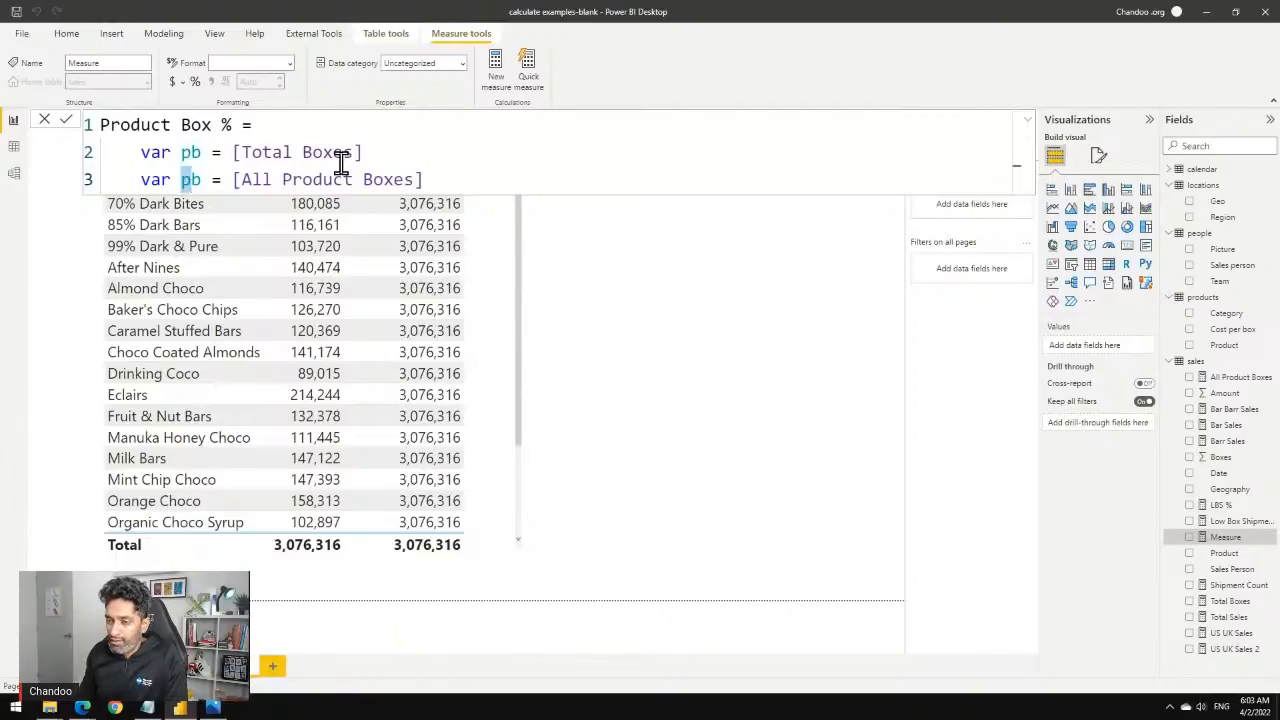
pyautogui.write('t')
pyautogui.press('End')
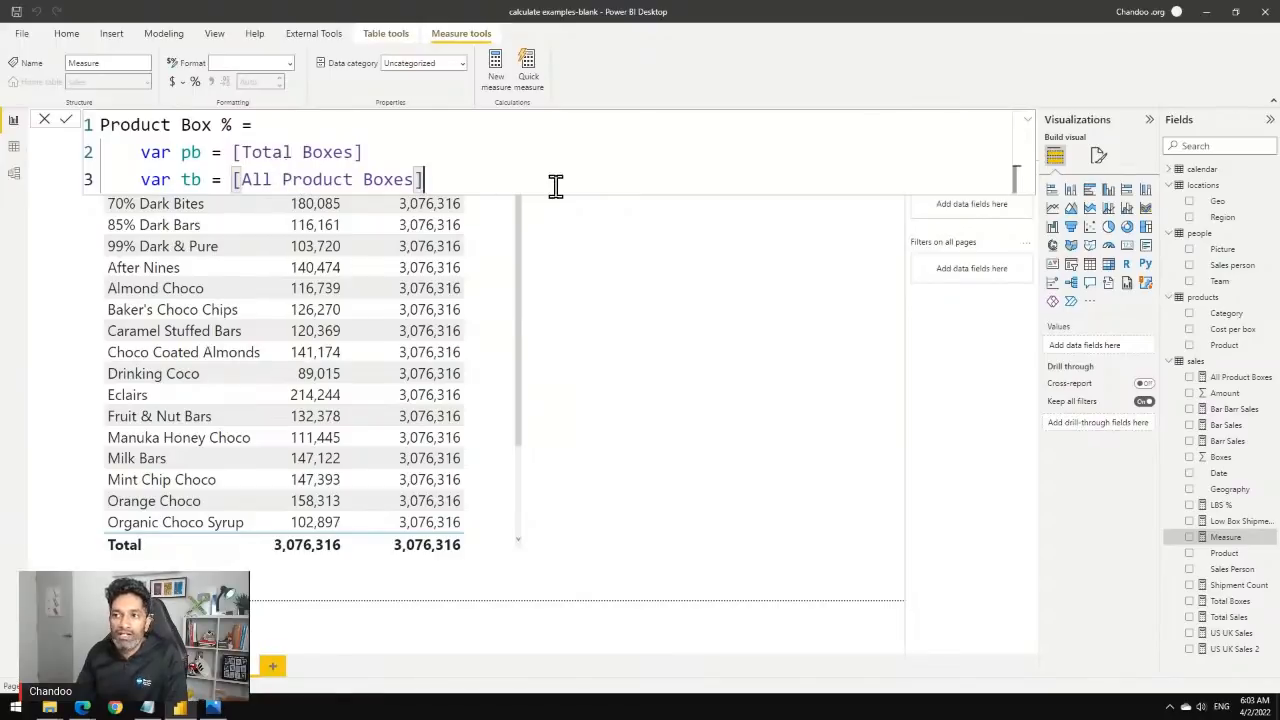
# Add a return statement below the variables with the expression pb/tb on its own line.
pyautogui.hotkey('shift', 'Return')
pyautogui.write('return')
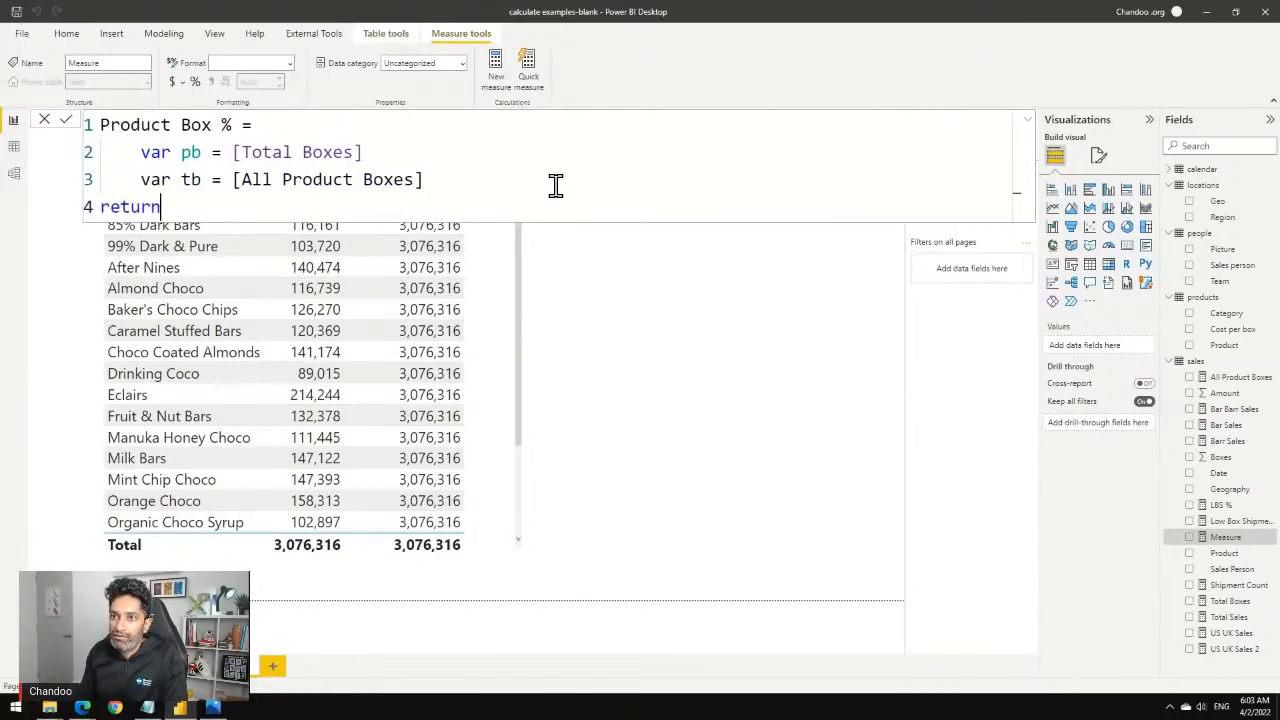
pyautogui.hotkey('shift', 'Return')
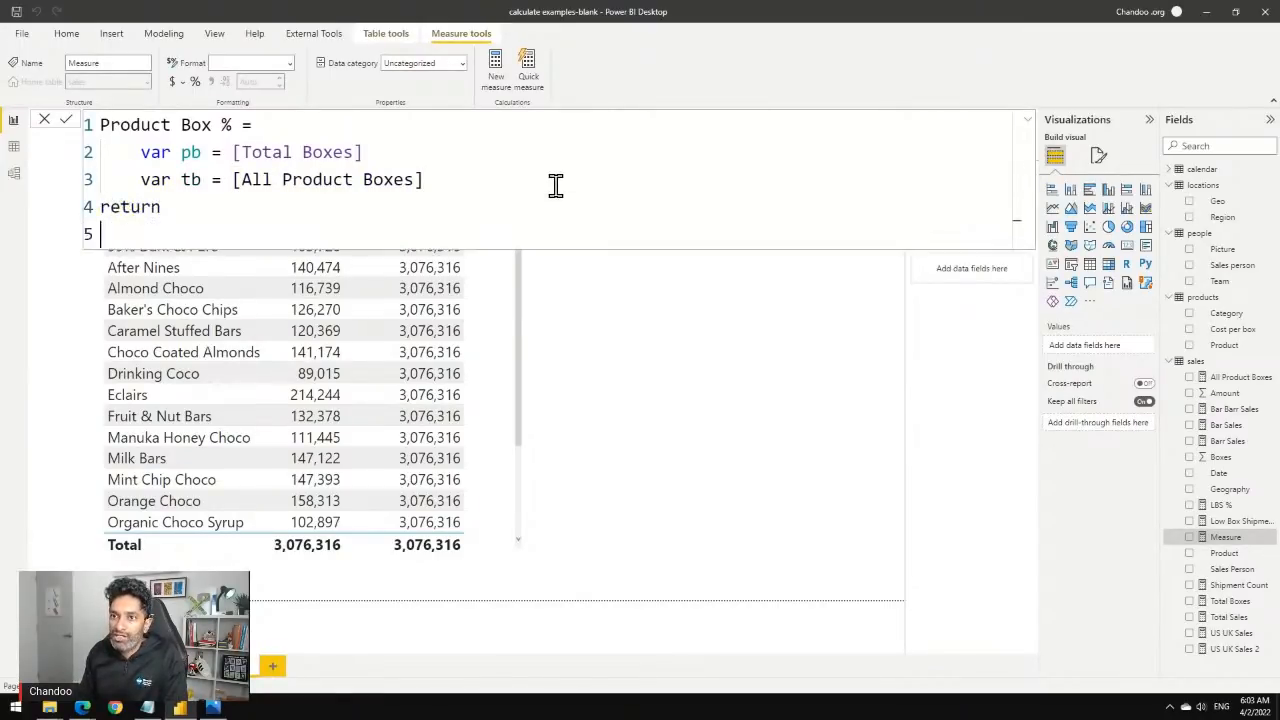
pyautogui.write('pb')
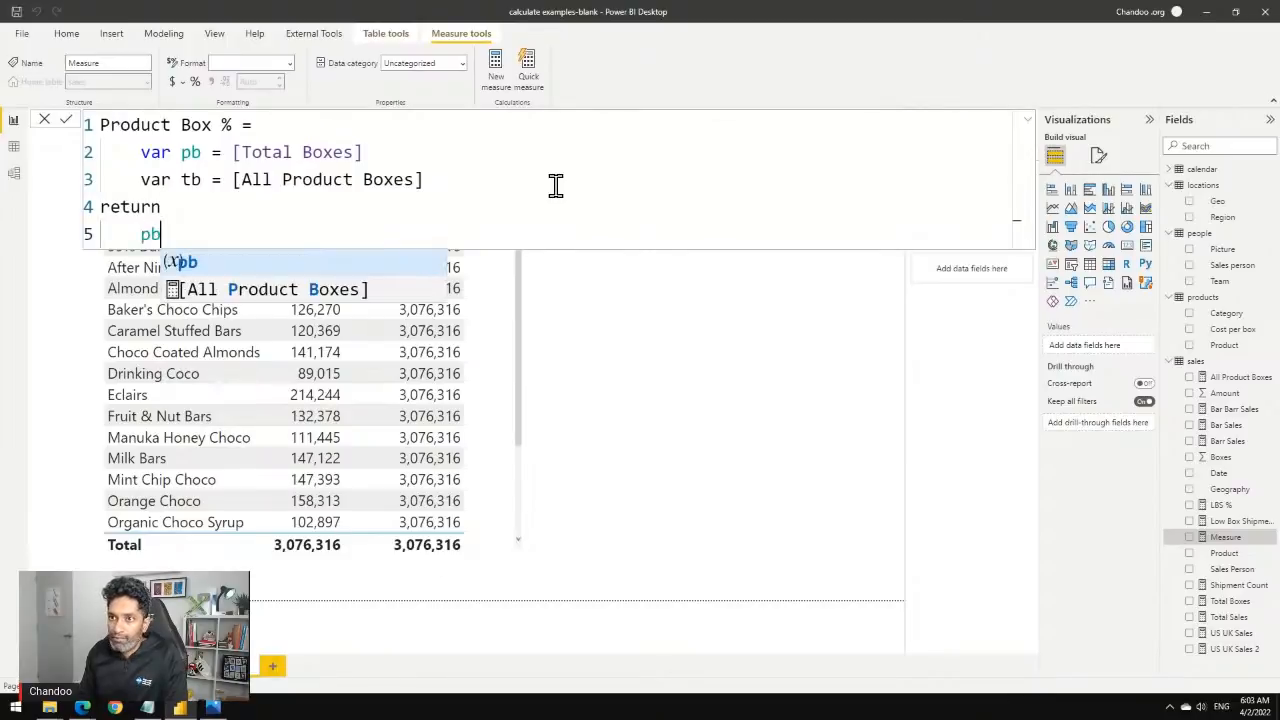
pyautogui.write('/t')
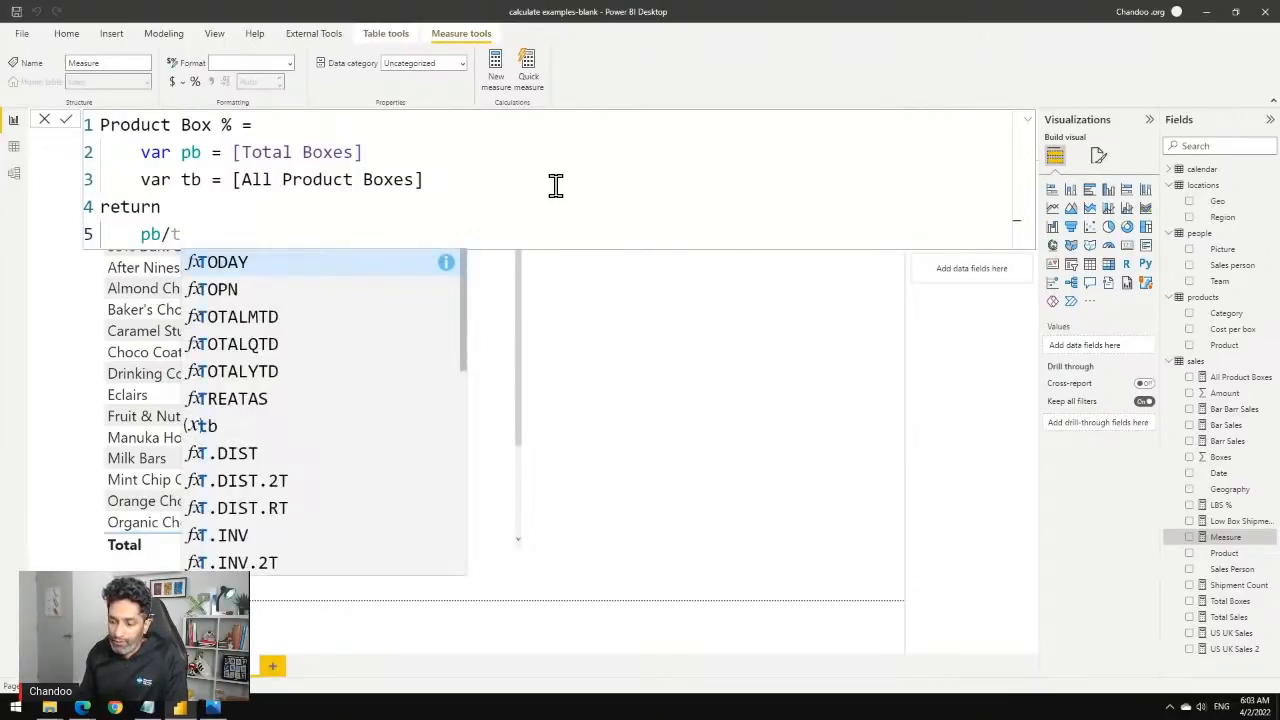
pyautogui.write('b')
# Rewrite the returned expression as divide(pb, tb) and commit the Product Box % measure.
pyautogui.click(143, 232)
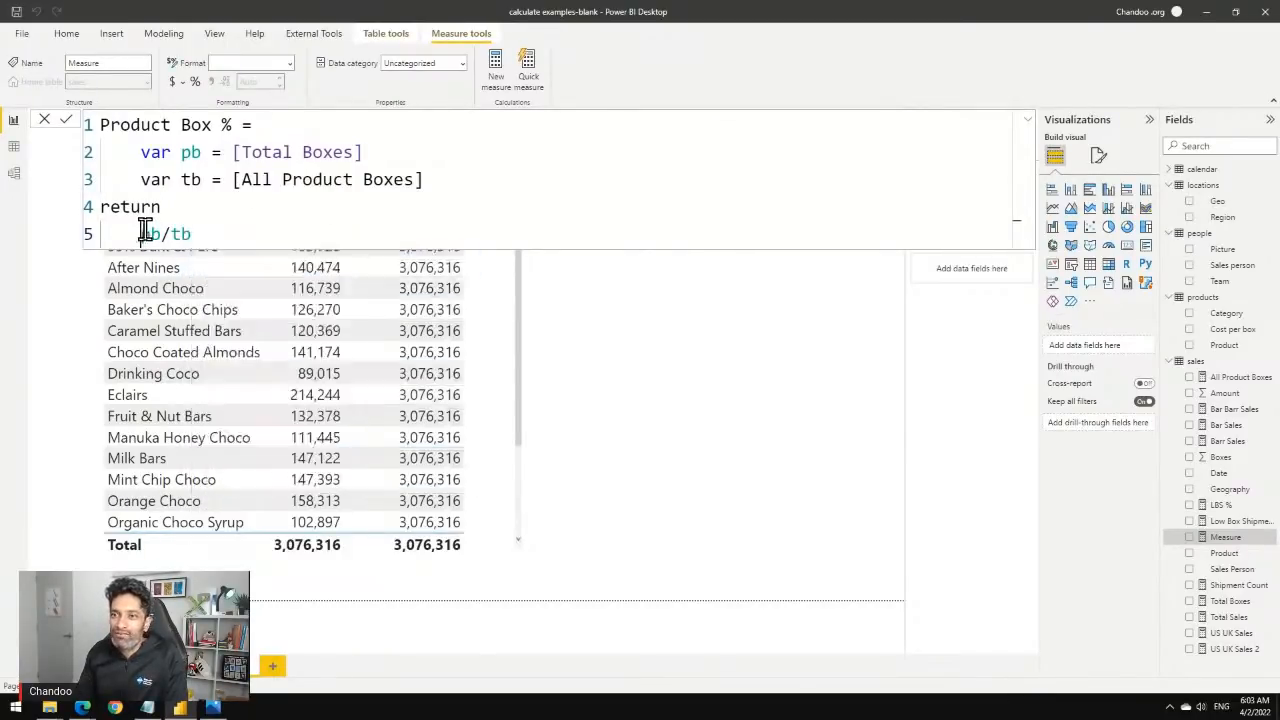
pyautogui.write('divide(')
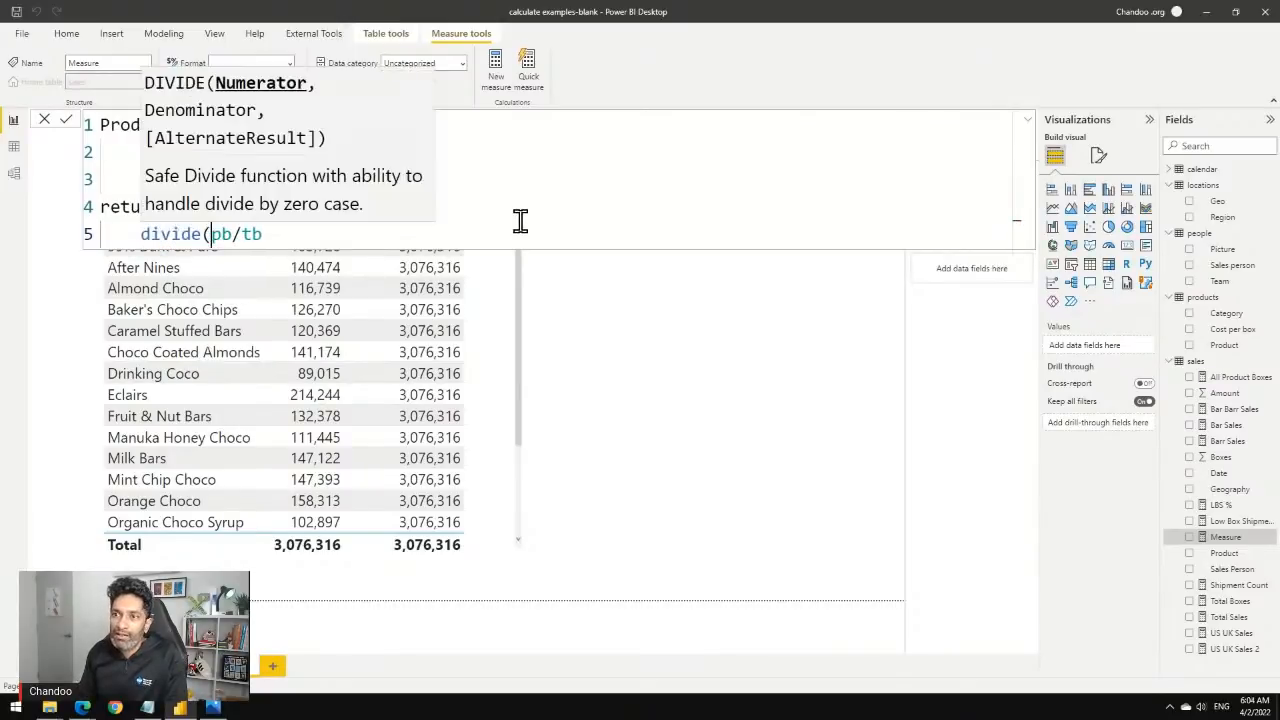
pyautogui.press('Right')
pyautogui.press('Right')
pyautogui.press('BackSpace')
pyautogui.write(',')
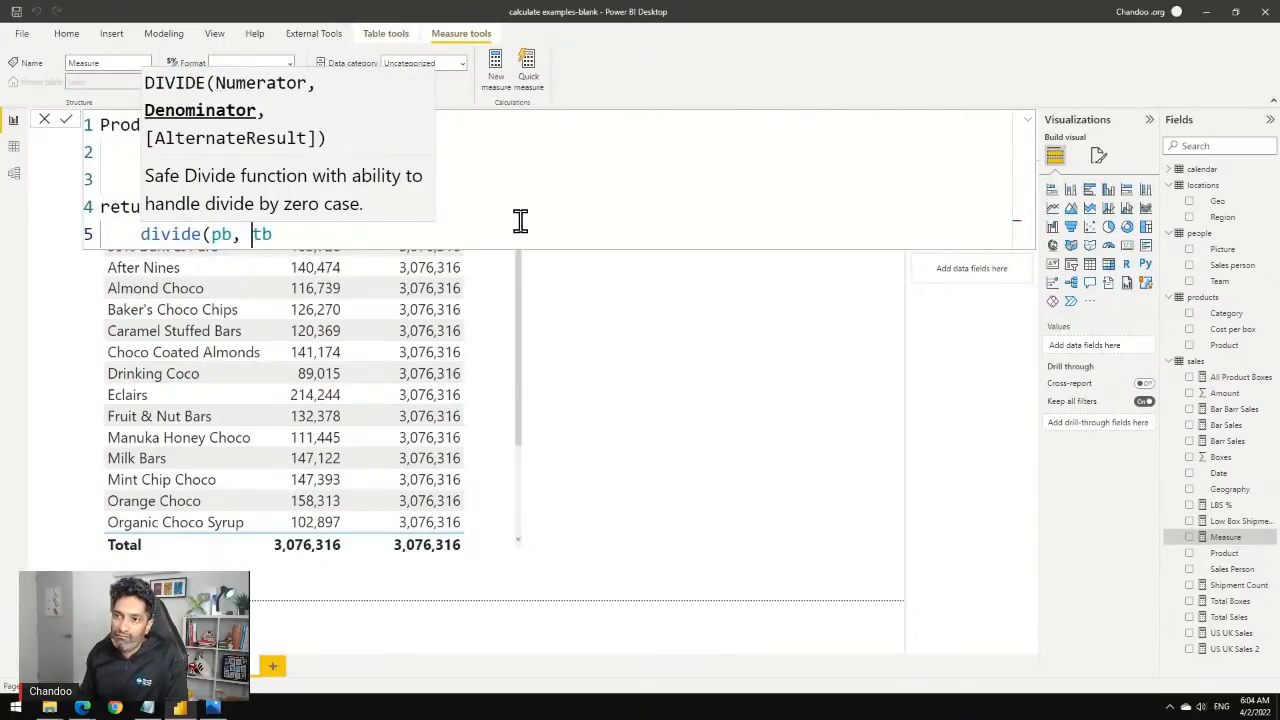
pyautogui.press('End')
pyautogui.write(')')
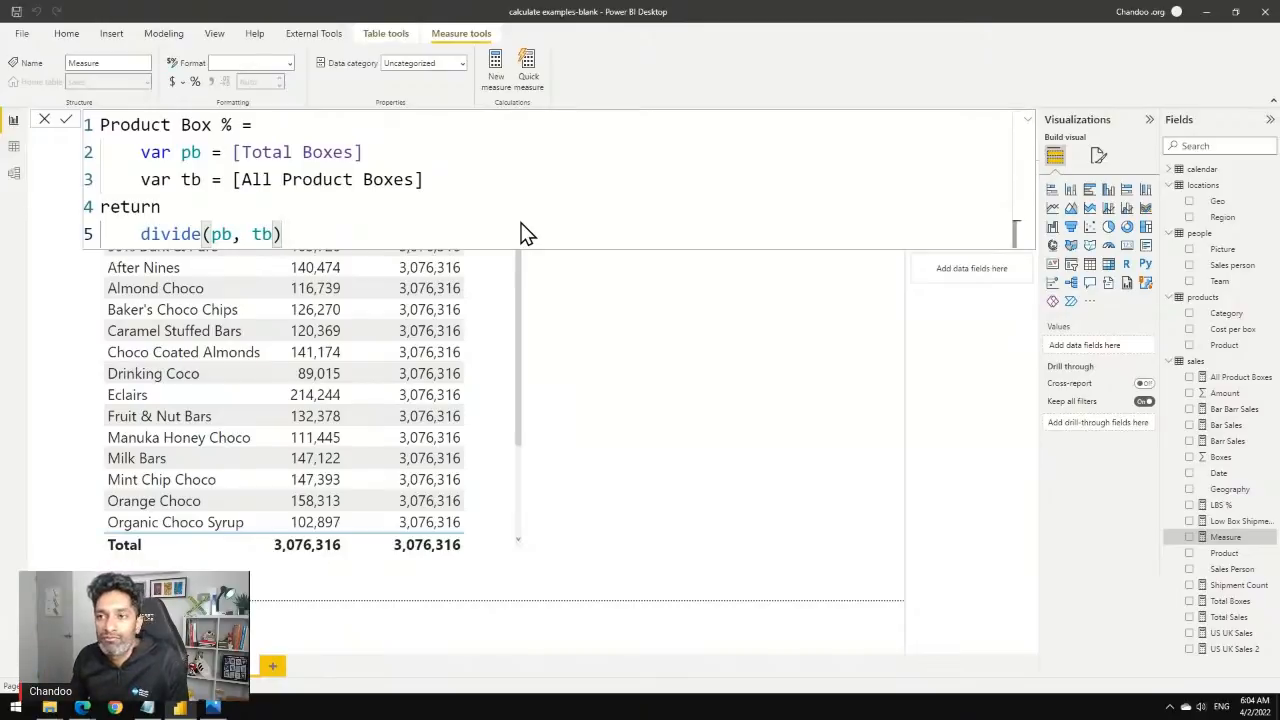
pyautogui.click(66, 120)
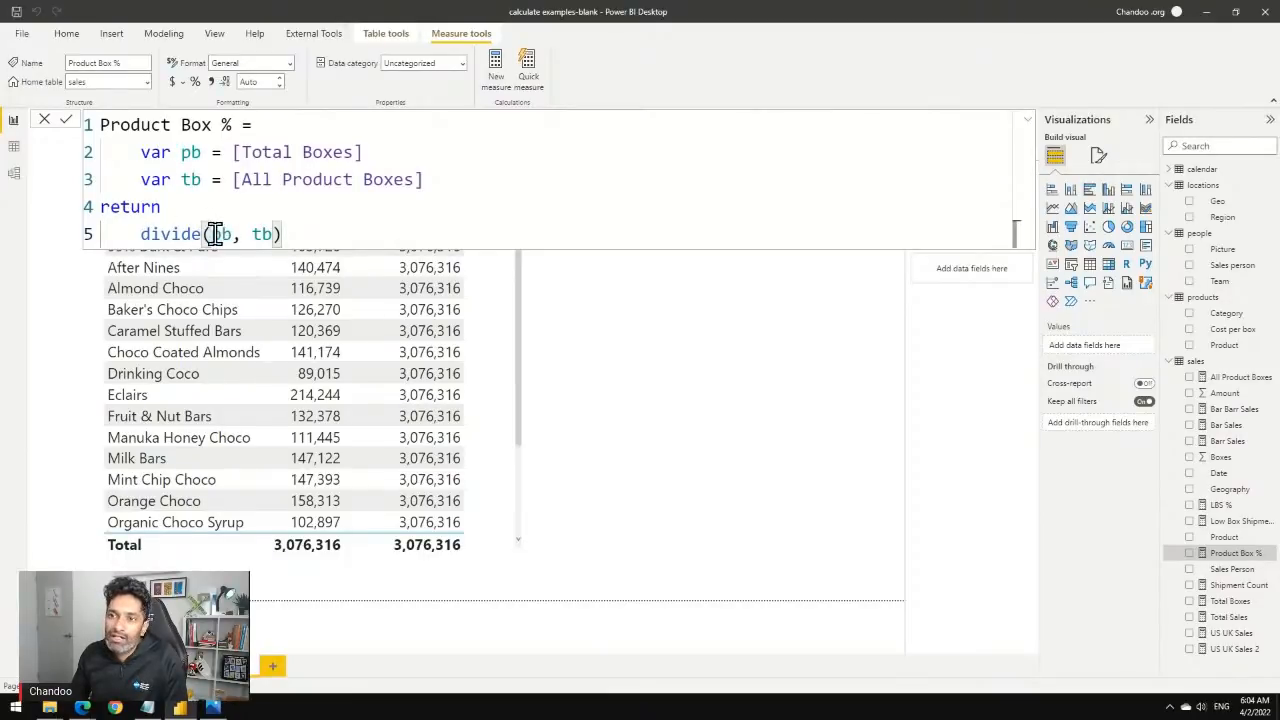
# Append the comment "// divide([total boxes], [all product boxes])" after the divide expression in the Product Box % measure.
pyautogui.click(339, 234)
pyautogui.write('/')
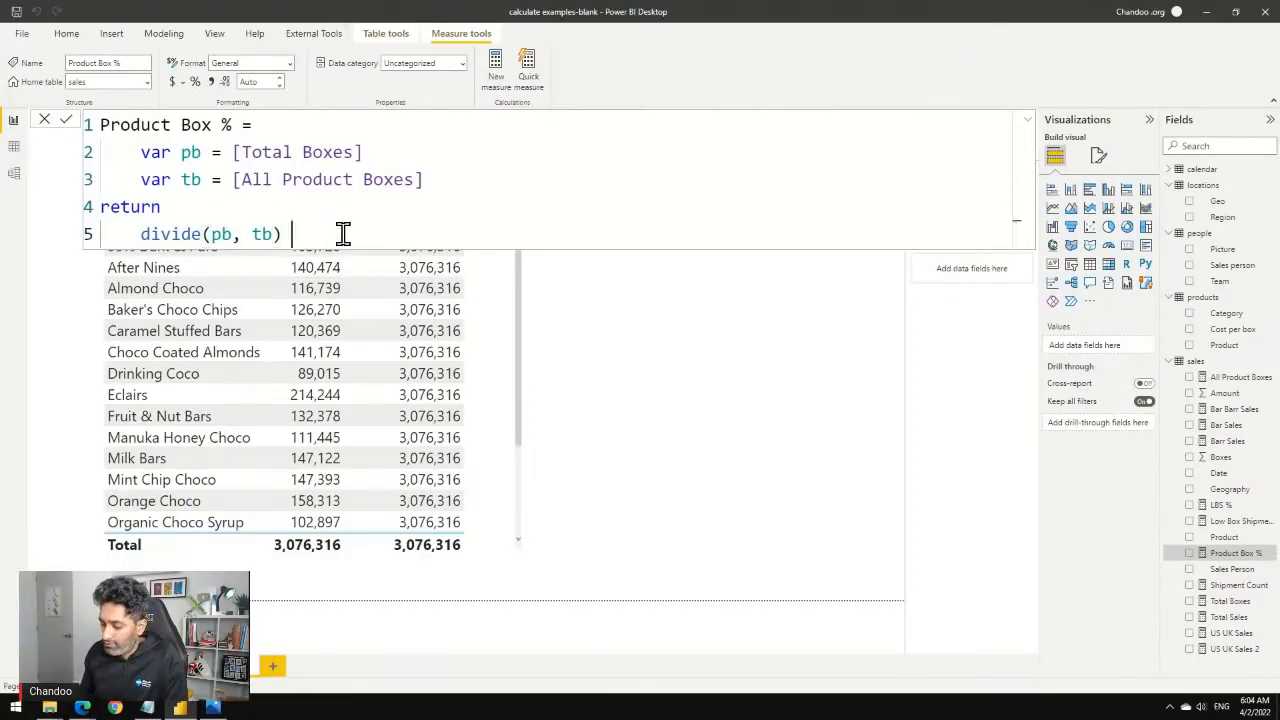
pyautogui.write('/ divide(')
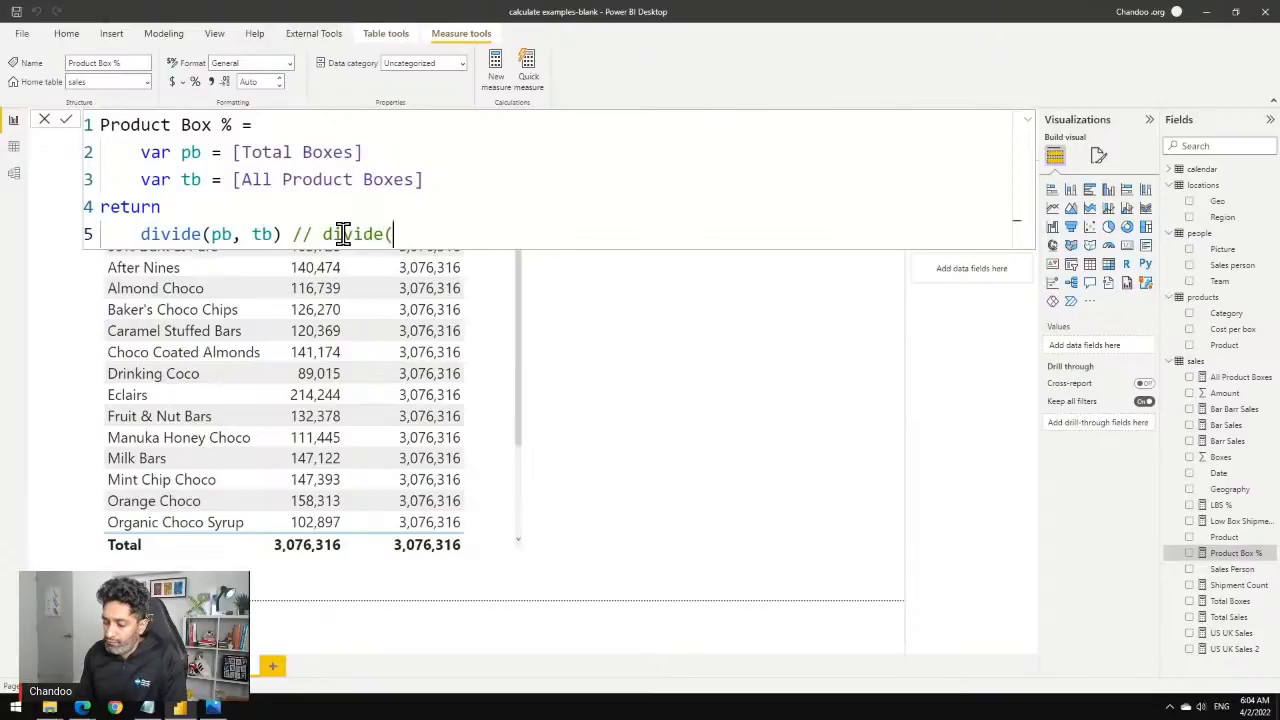
pyautogui.write('[tp')
pyautogui.press('BackSpace')
pyautogui.write('otal ')
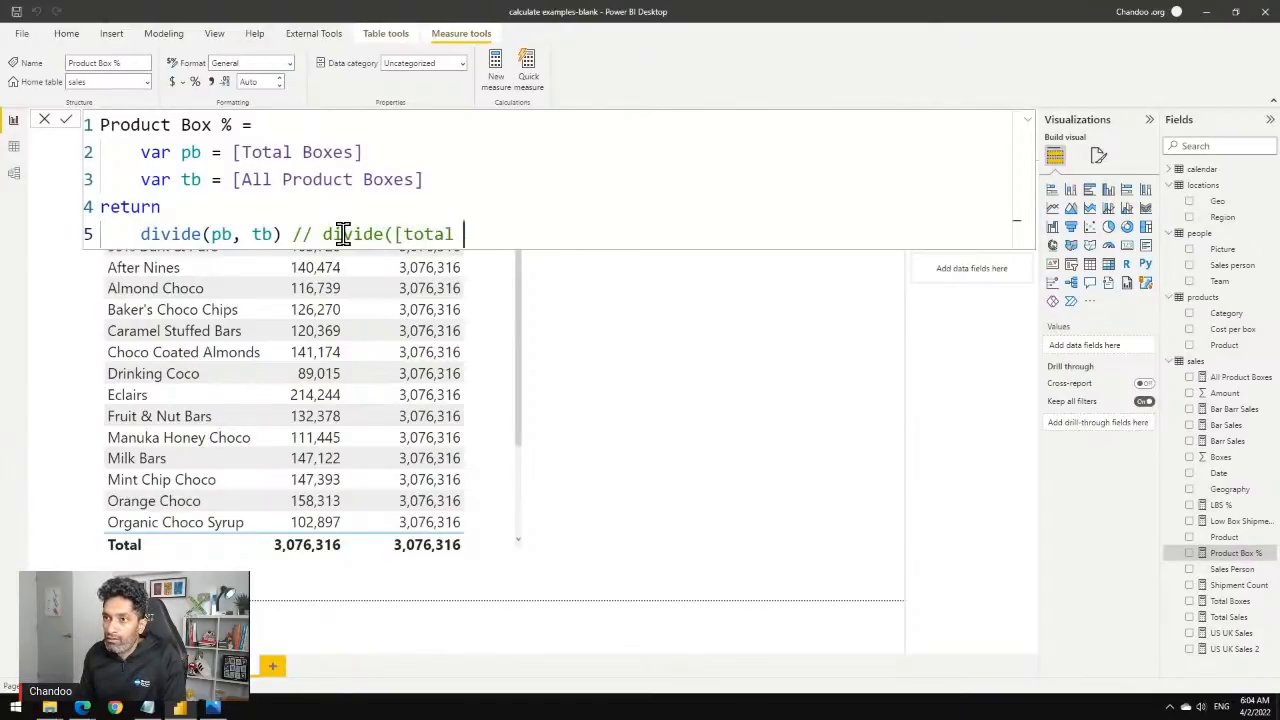
pyautogui.write('boxes]')
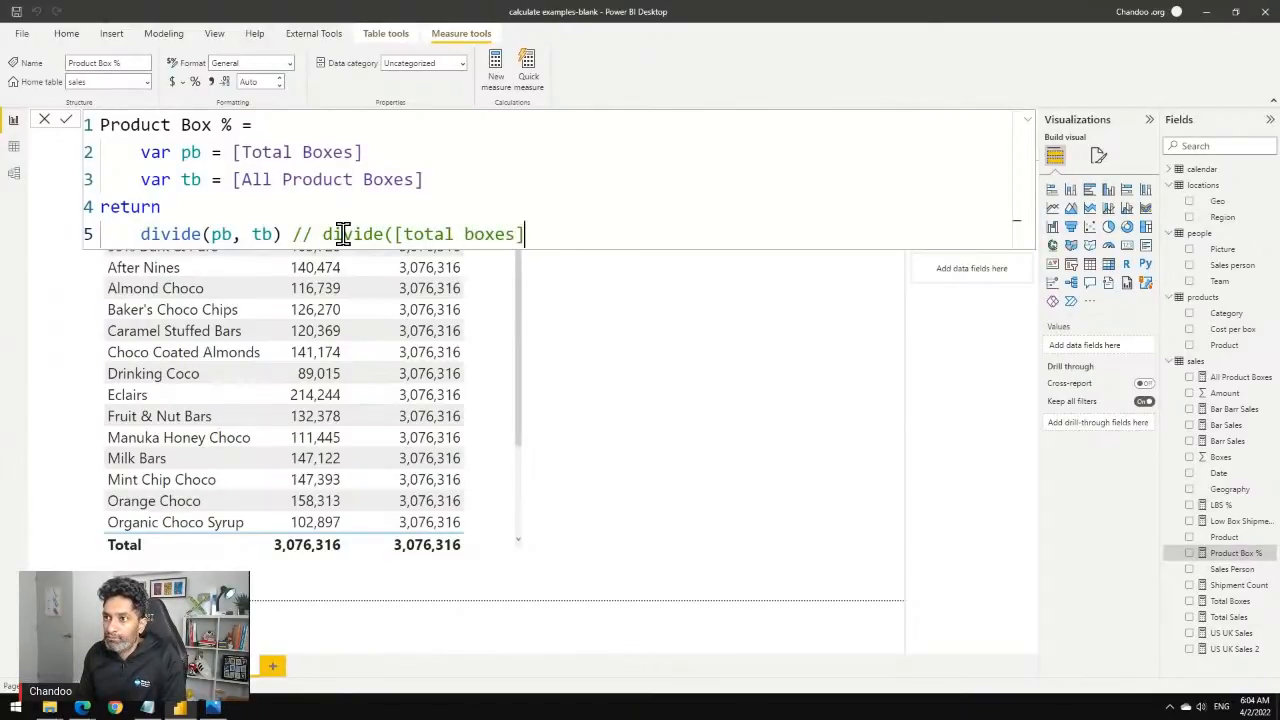
pyautogui.write(', [all pr')
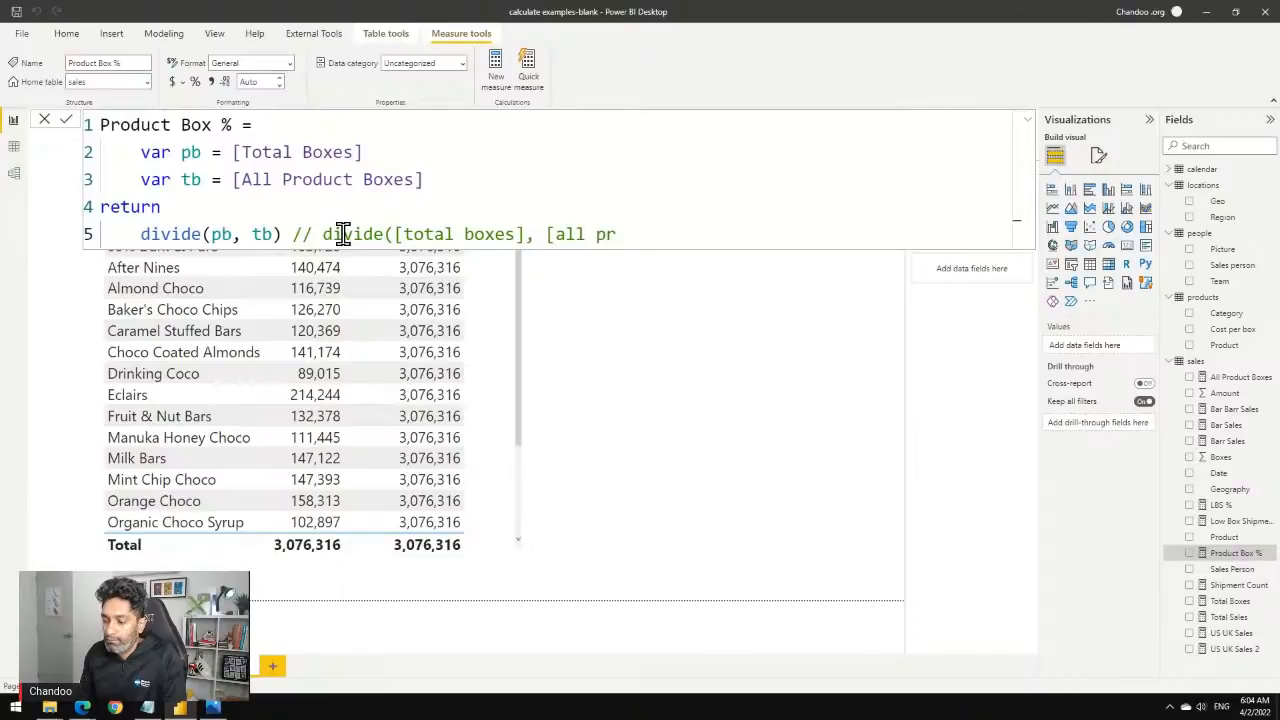
pyautogui.write('oduct boxe')
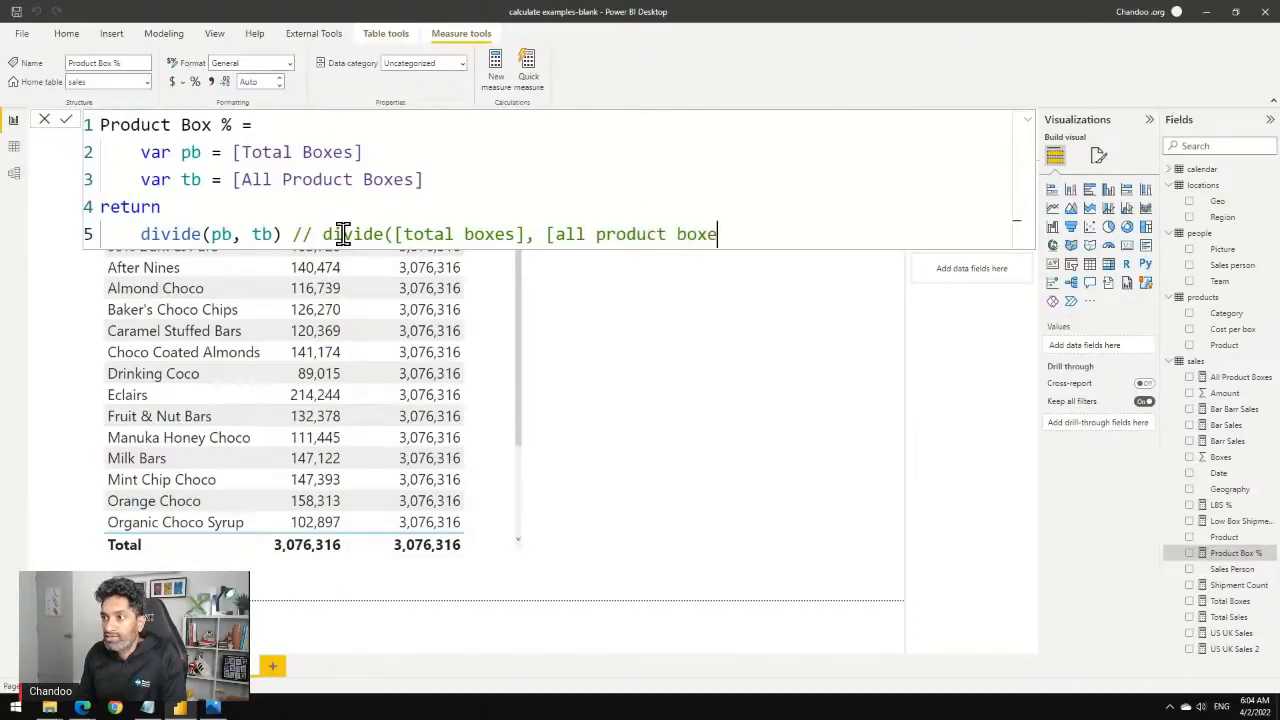
pyautogui.write('s])')
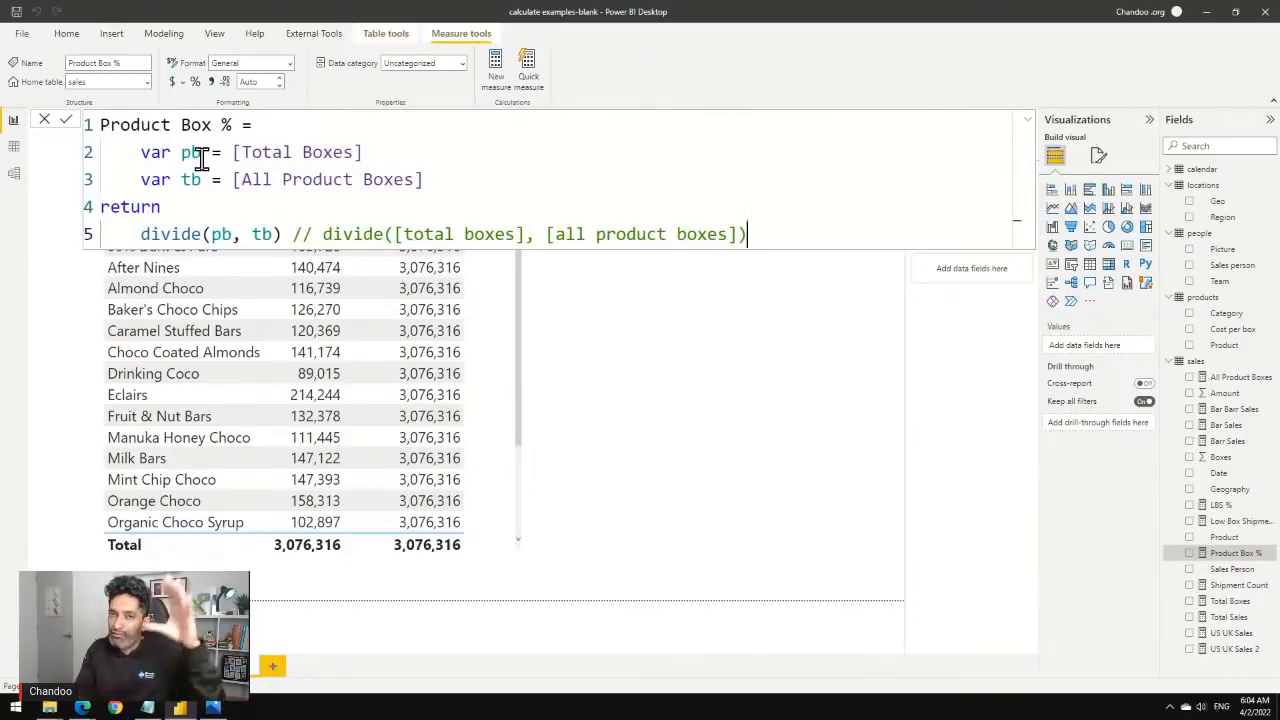
# Delete the trailing divide comment from the Product Box % measure and format the measure as a percentage.
pyautogui.doubleClick(300, 234)
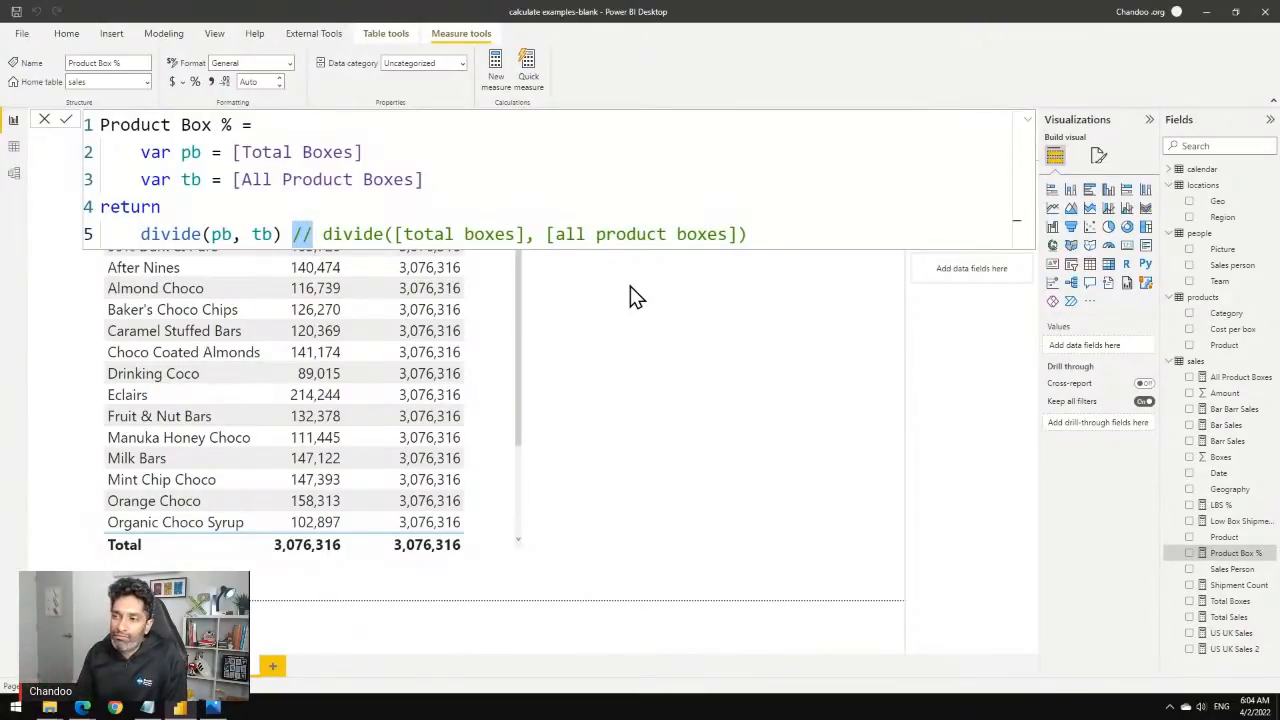
pyautogui.moveTo(750, 236); pyautogui.dragTo(291, 236)
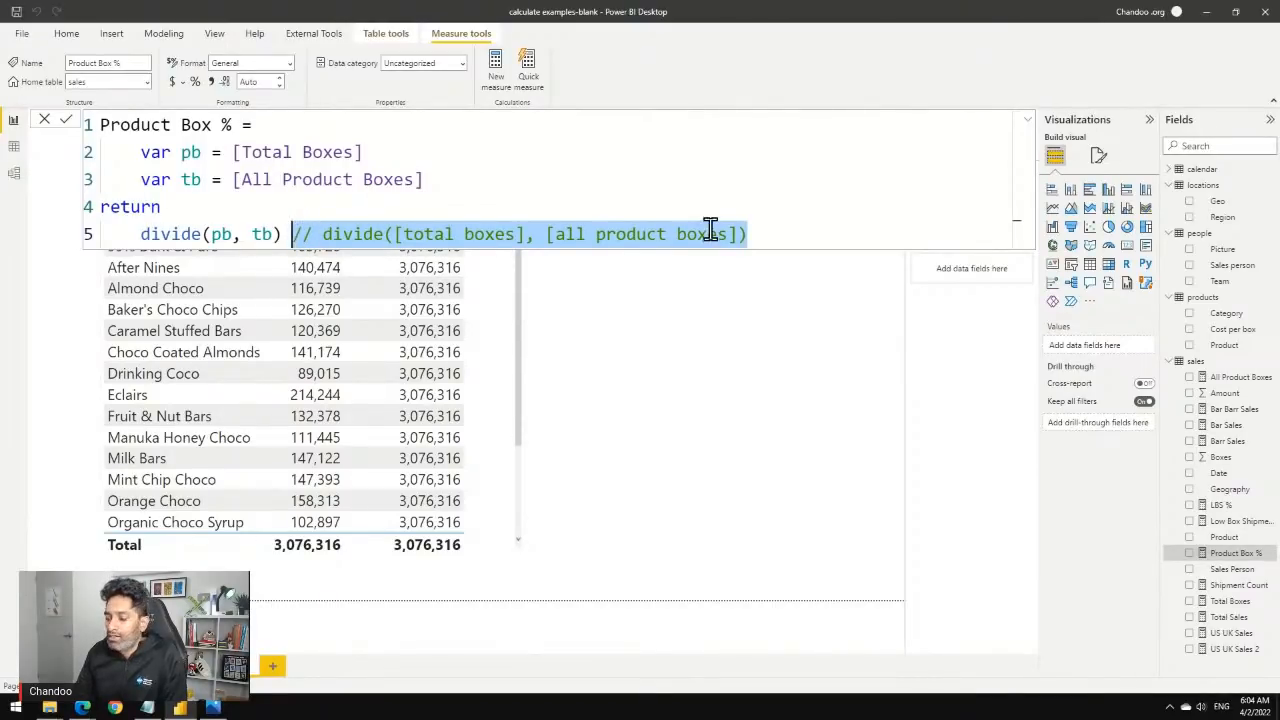
pyautogui.press('Delete')
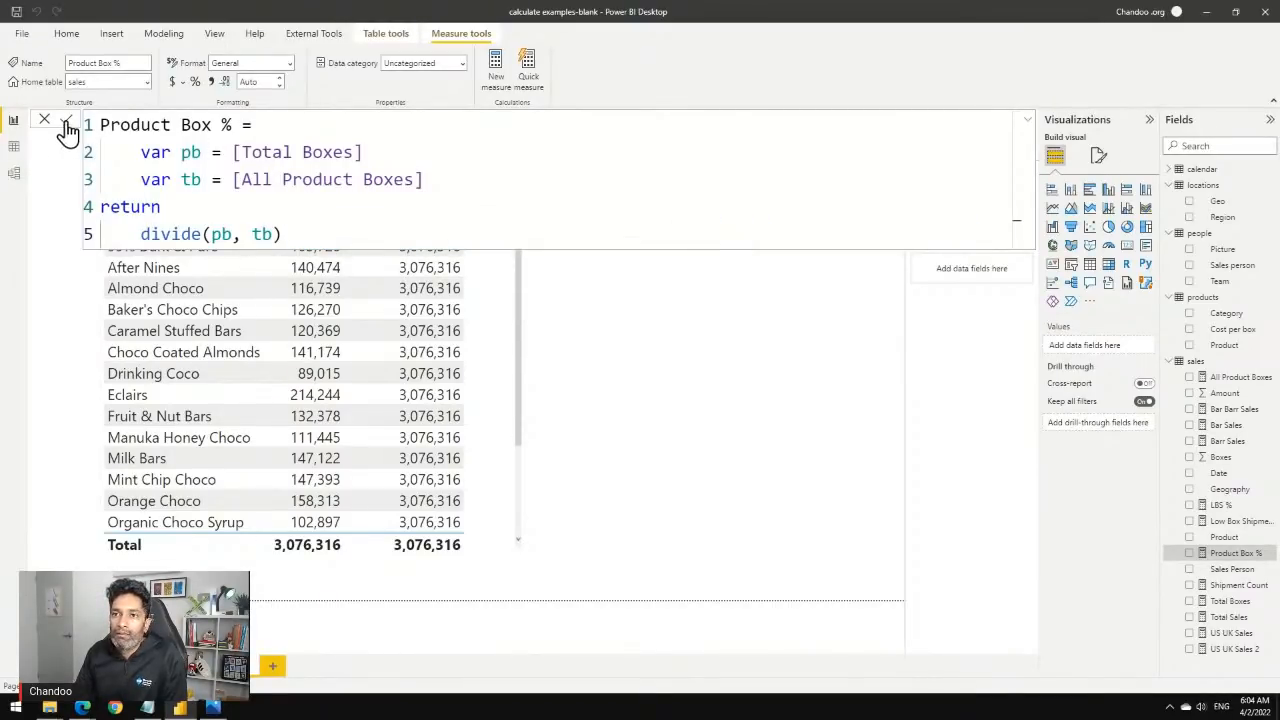
pyautogui.click(195, 82)
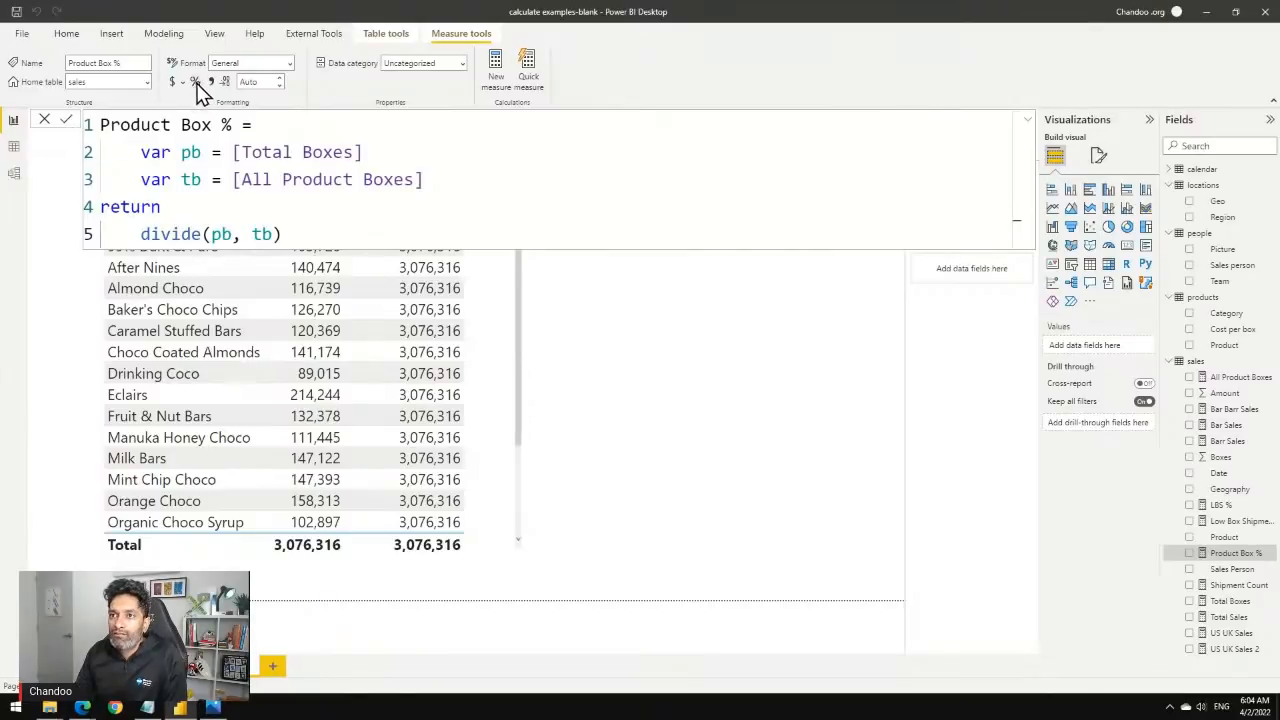
pyautogui.click(627, 385)
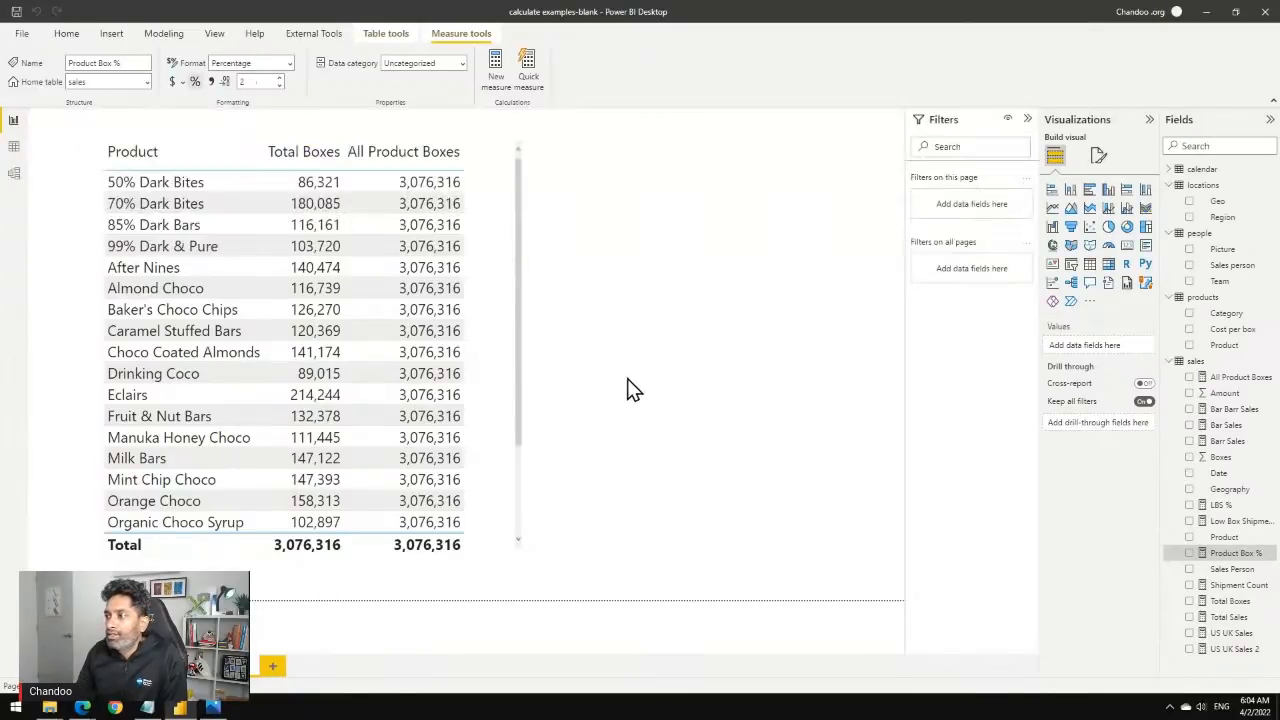
# Add Product Box % as a column in the product table and widen the table to fit it.
pyautogui.click(1189, 553)
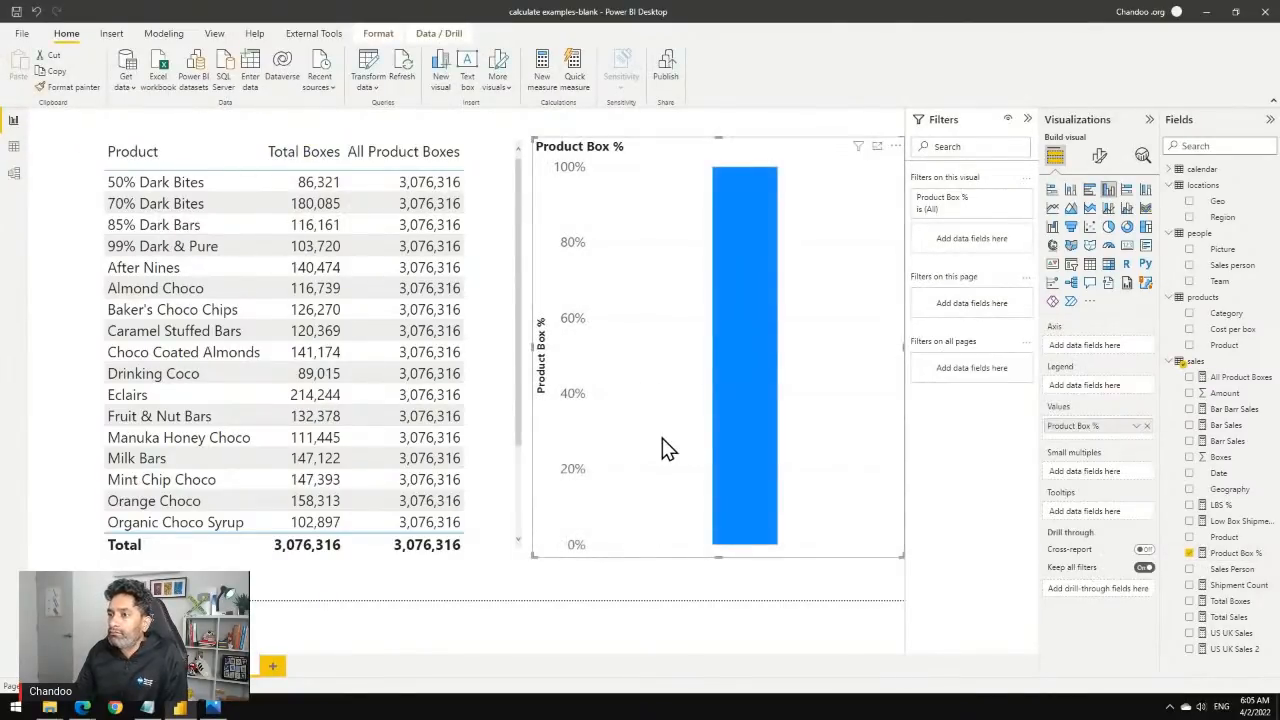
pyautogui.press('Delete')
pyautogui.click(492, 398)
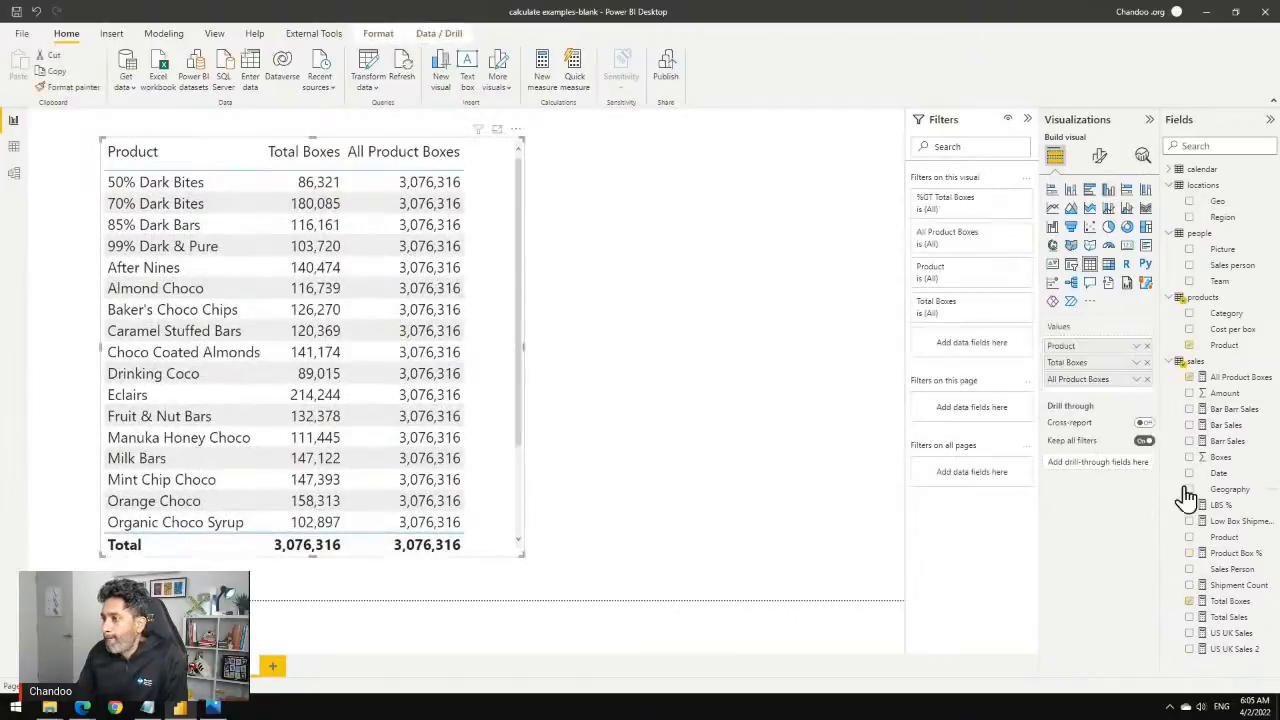
pyautogui.click(1188, 553)
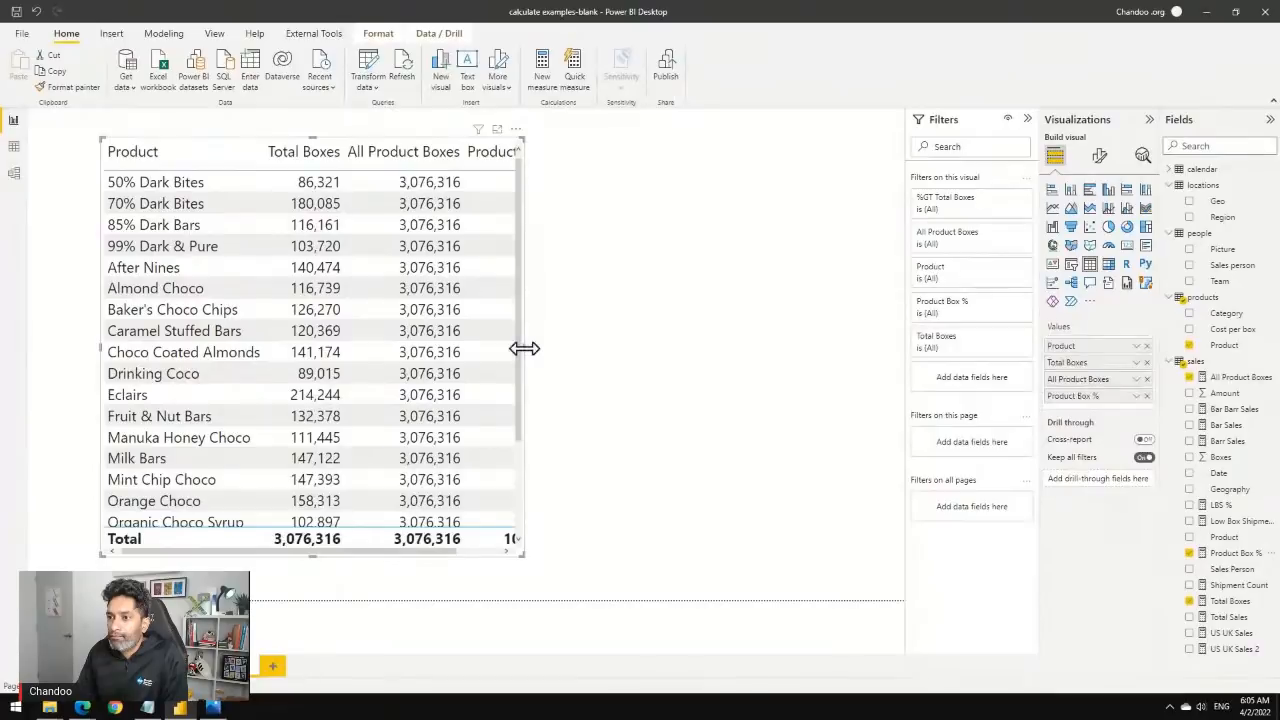
pyautogui.moveTo(524, 348); pyautogui.dragTo(671, 365)
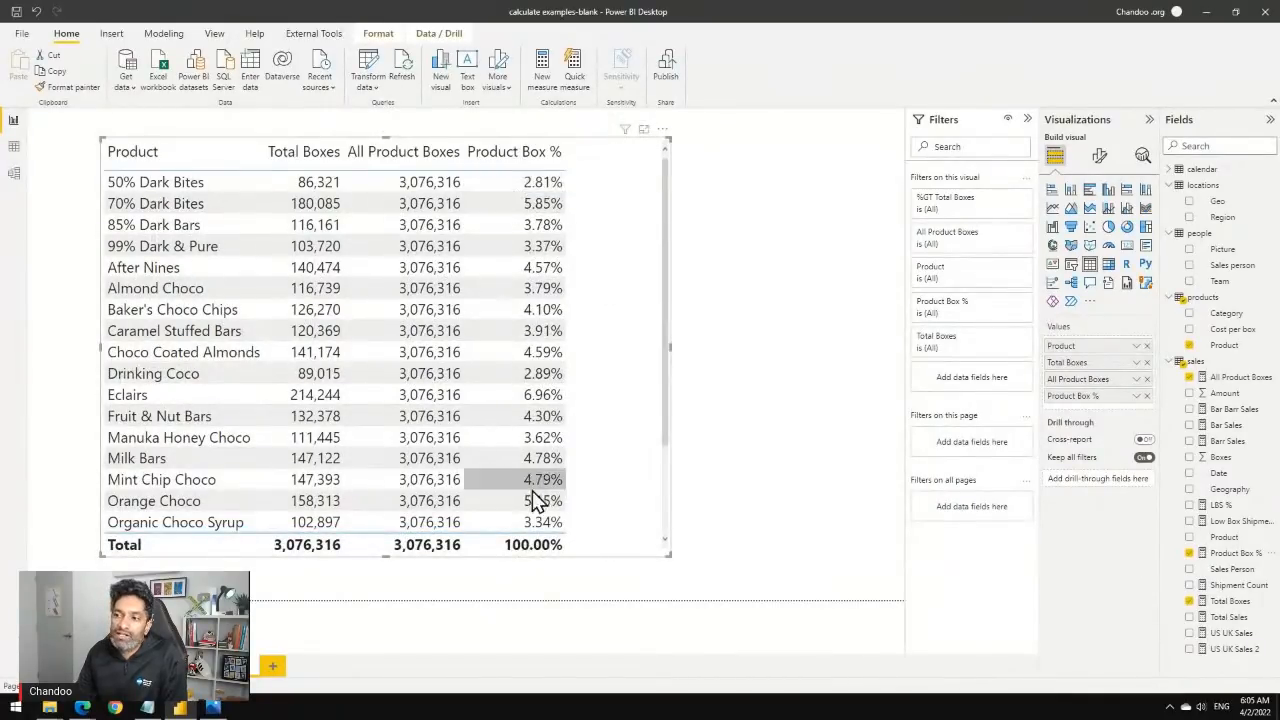
# Sort the product table by Product Box % in descending order and look through its rows.
pyautogui.click(512, 161)
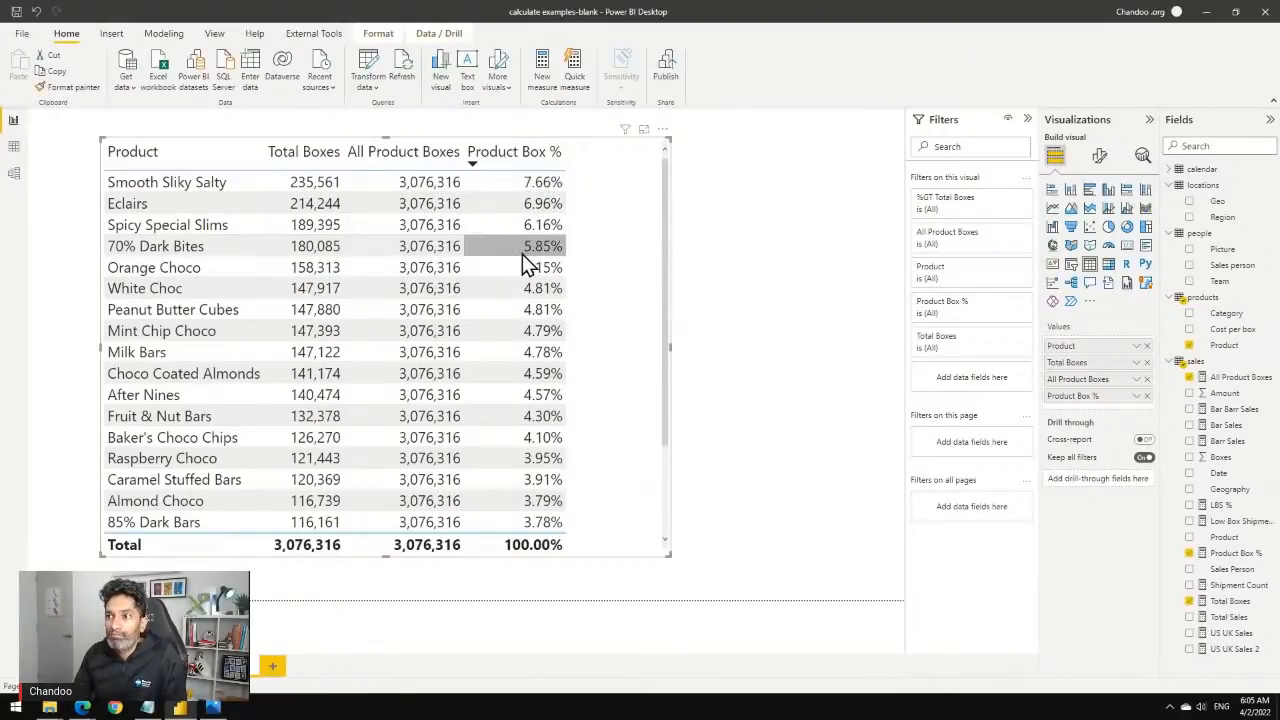
pyautogui.scroll(-3, 538, 300)
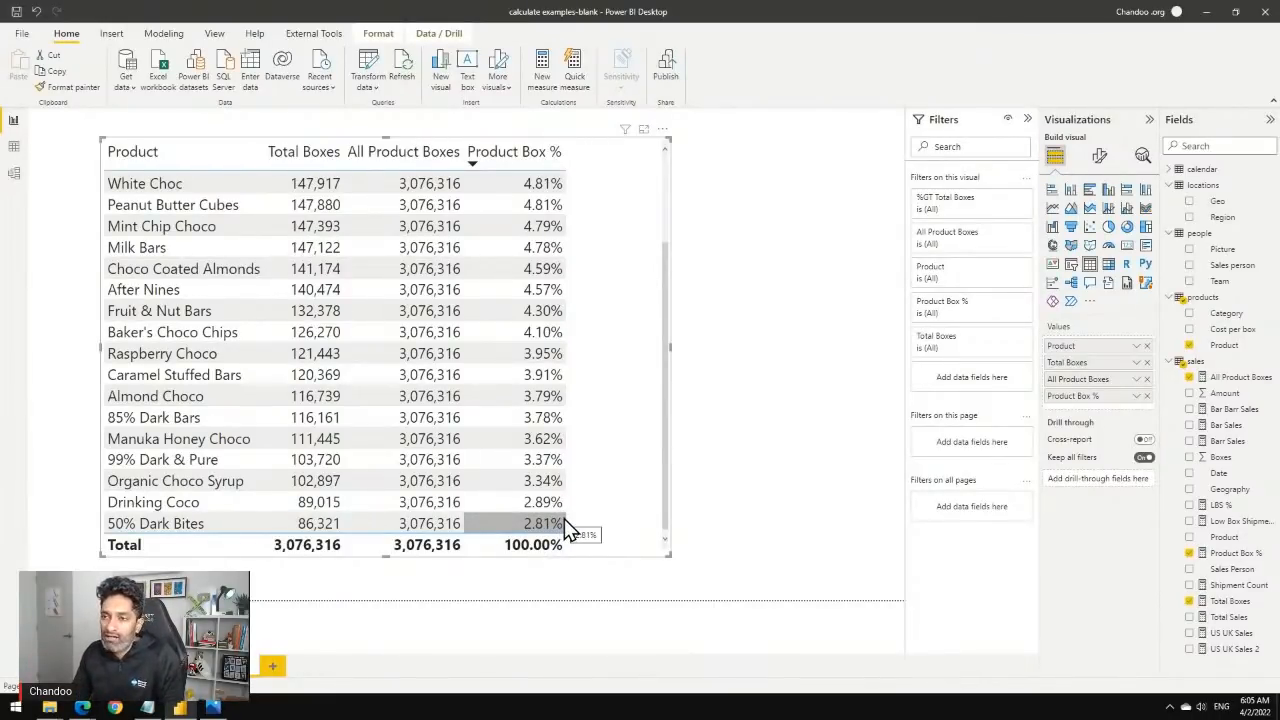
pyautogui.scroll(3, 558, 340)
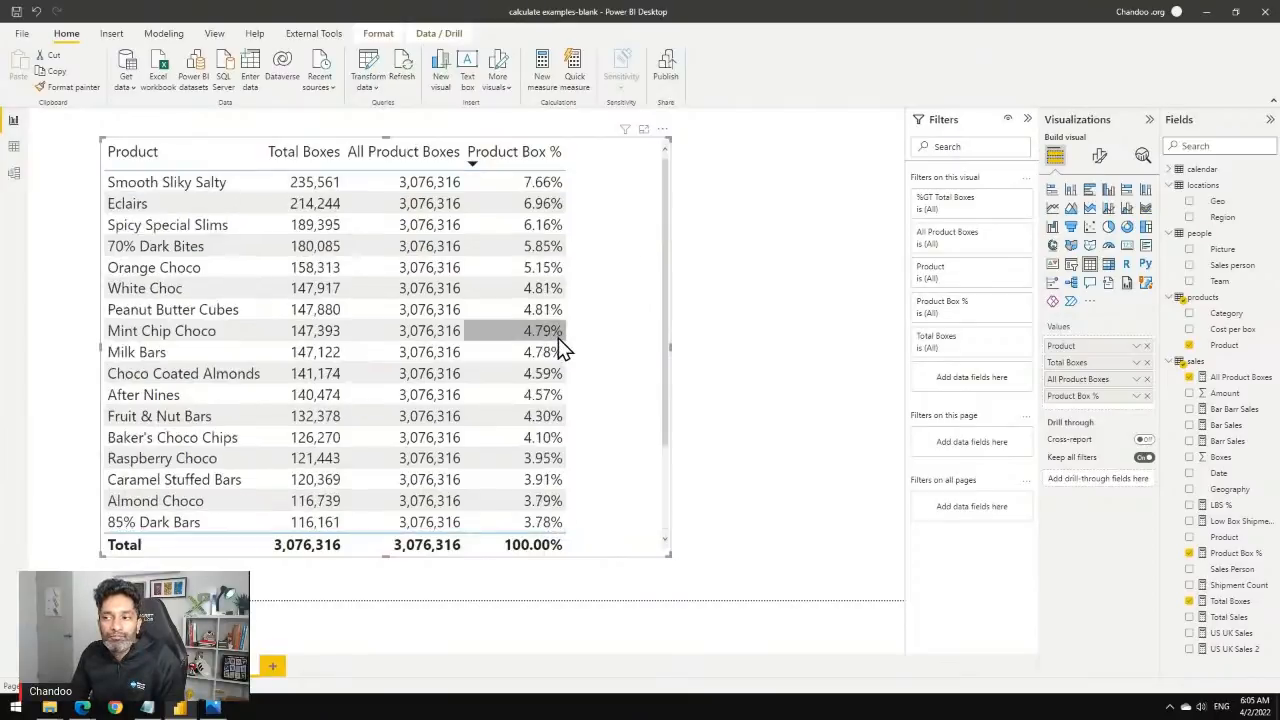
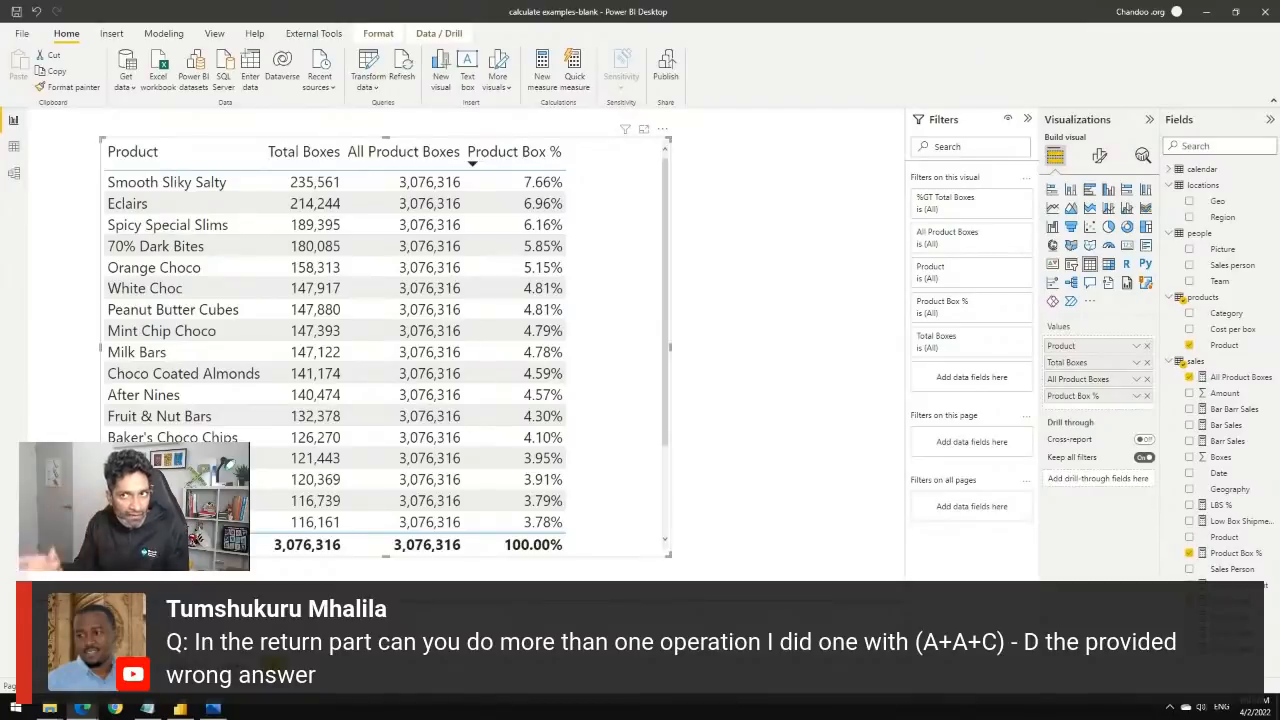
# Add a third variable x defined as pb + tb below the tb variable in the Product Box % measure.
pyautogui.click(1238, 556)
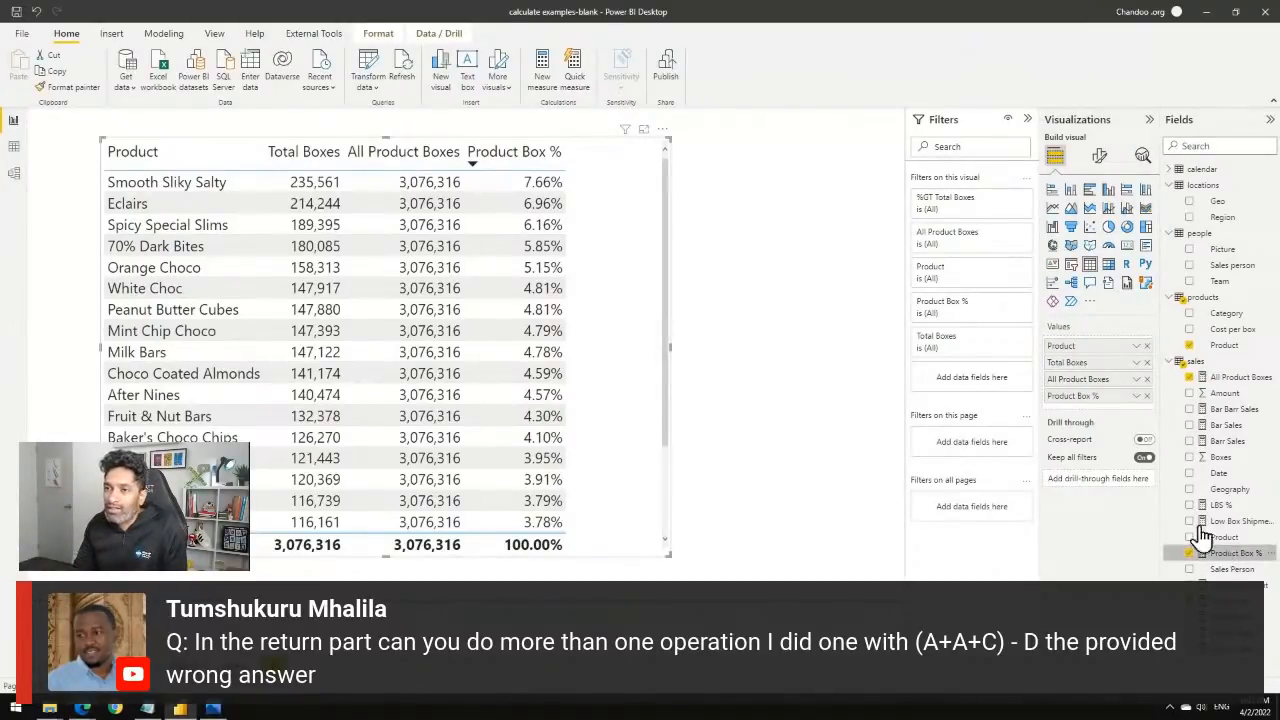
pyautogui.click(549, 190)
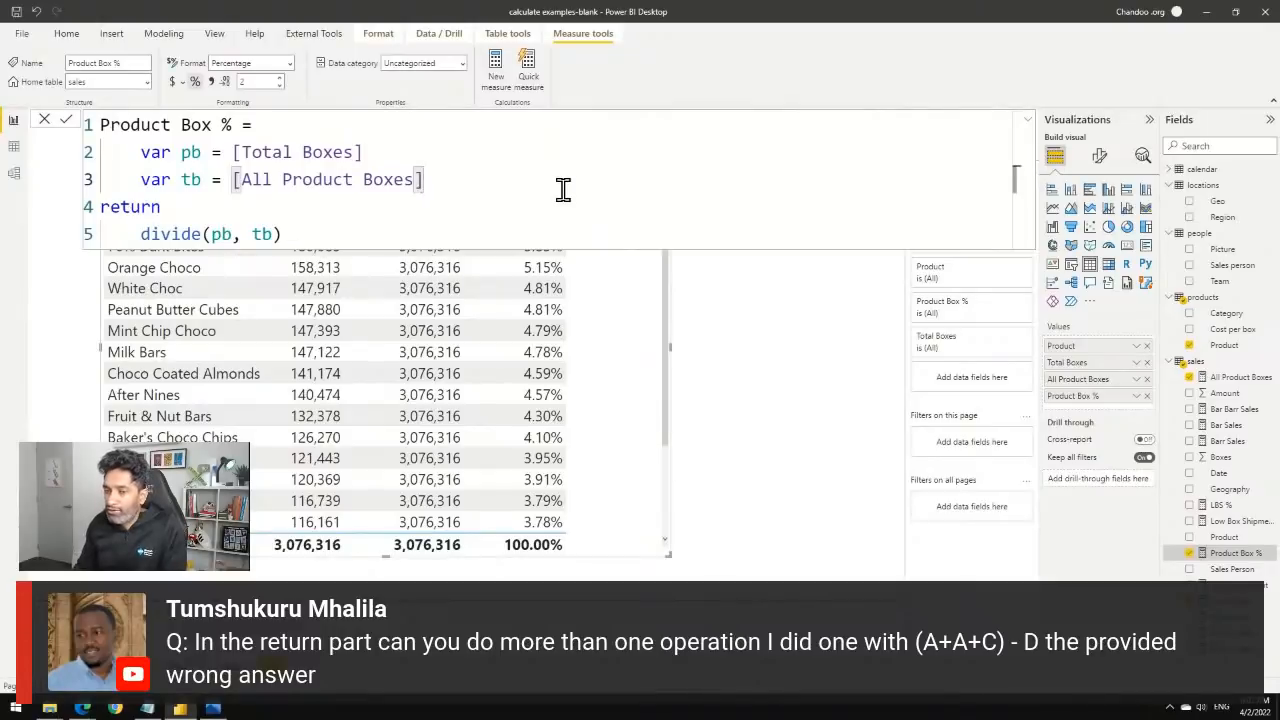
pyautogui.hotkey('shift', 'Return')
pyautogui.write('var x = ')
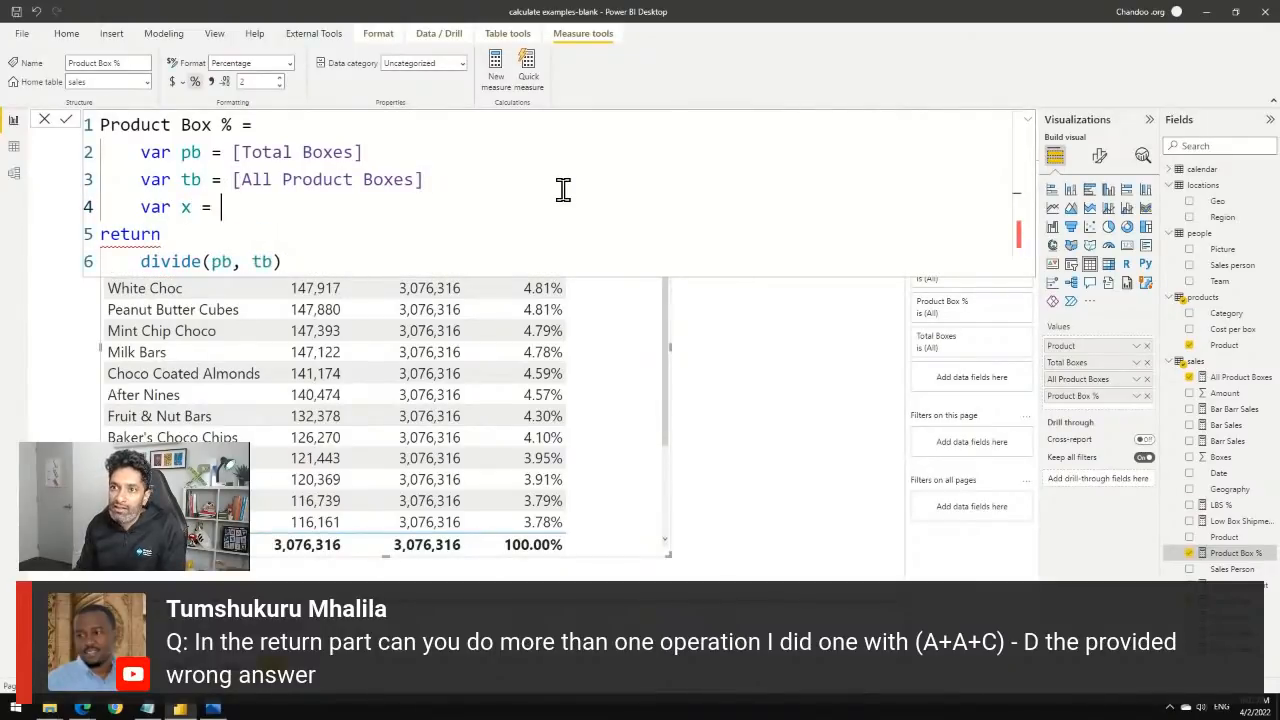
pyautogui.write('pb + tb')
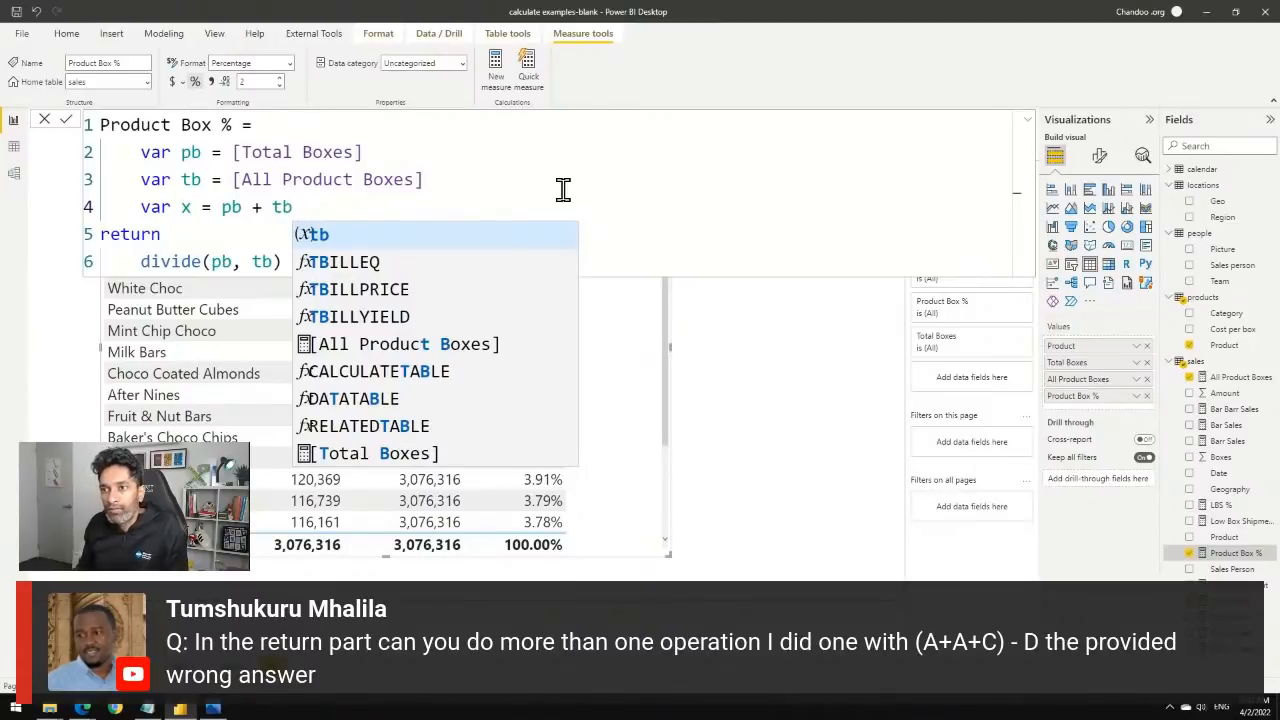
# Remove the variable x line from the Product Box % measure and leave the formula.
pyautogui.hotkey('shift', 'Home')
pyautogui.press('BackSpace')
pyautogui.press('BackSpace')
pyautogui.press('BackSpace')
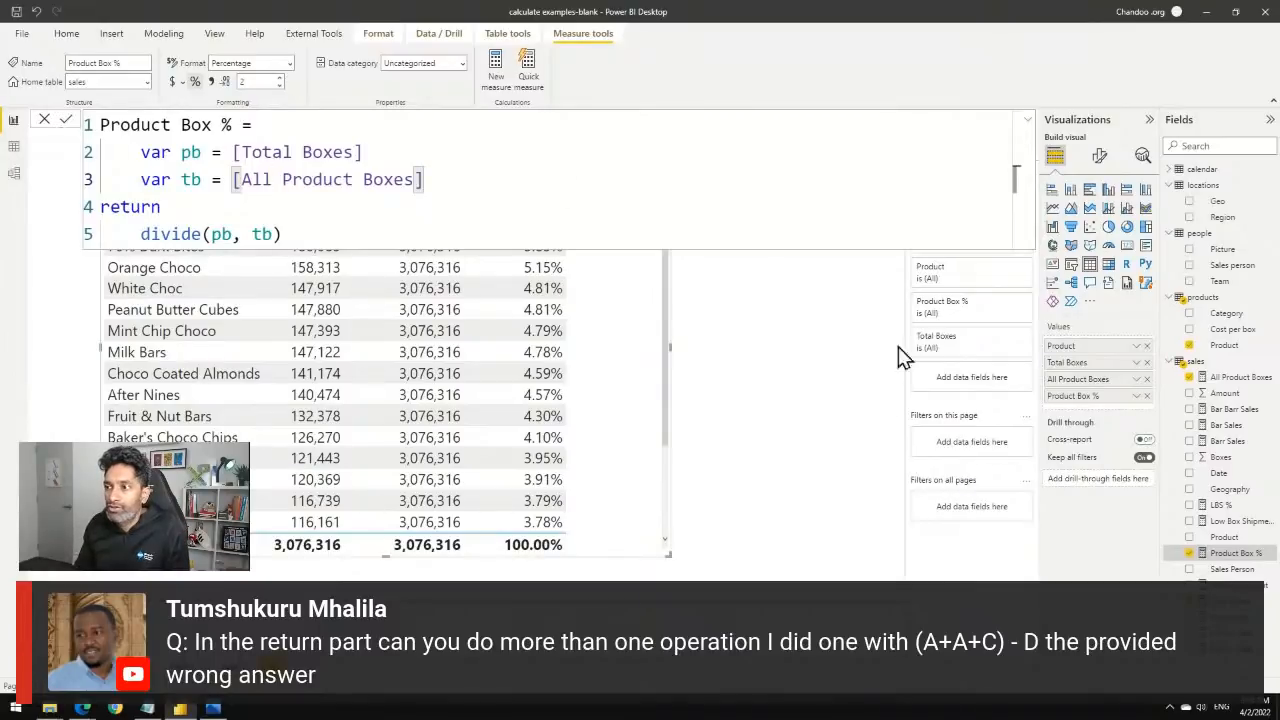
pyautogui.click(764, 475)
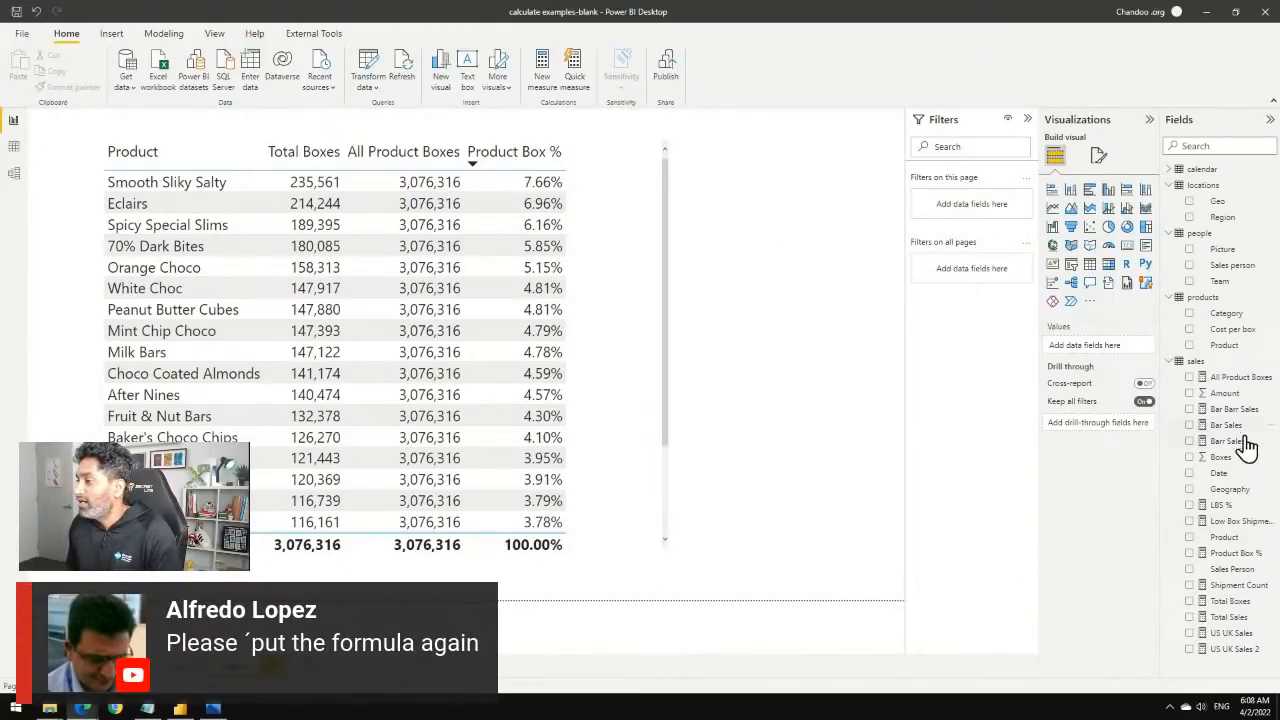
# Display the Product Box % formula again and return to the page with the product table.
pyautogui.click(1236, 554)
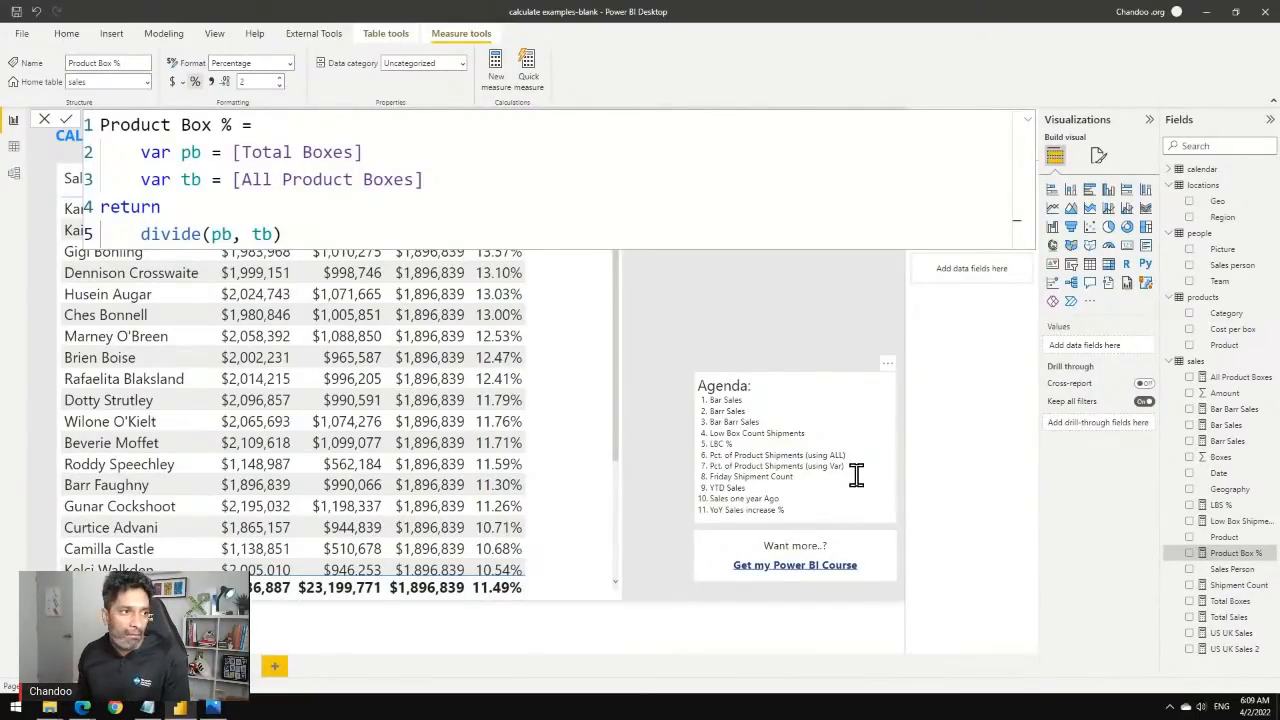
pyautogui.click(251, 681)
pyautogui.click(720, 486)
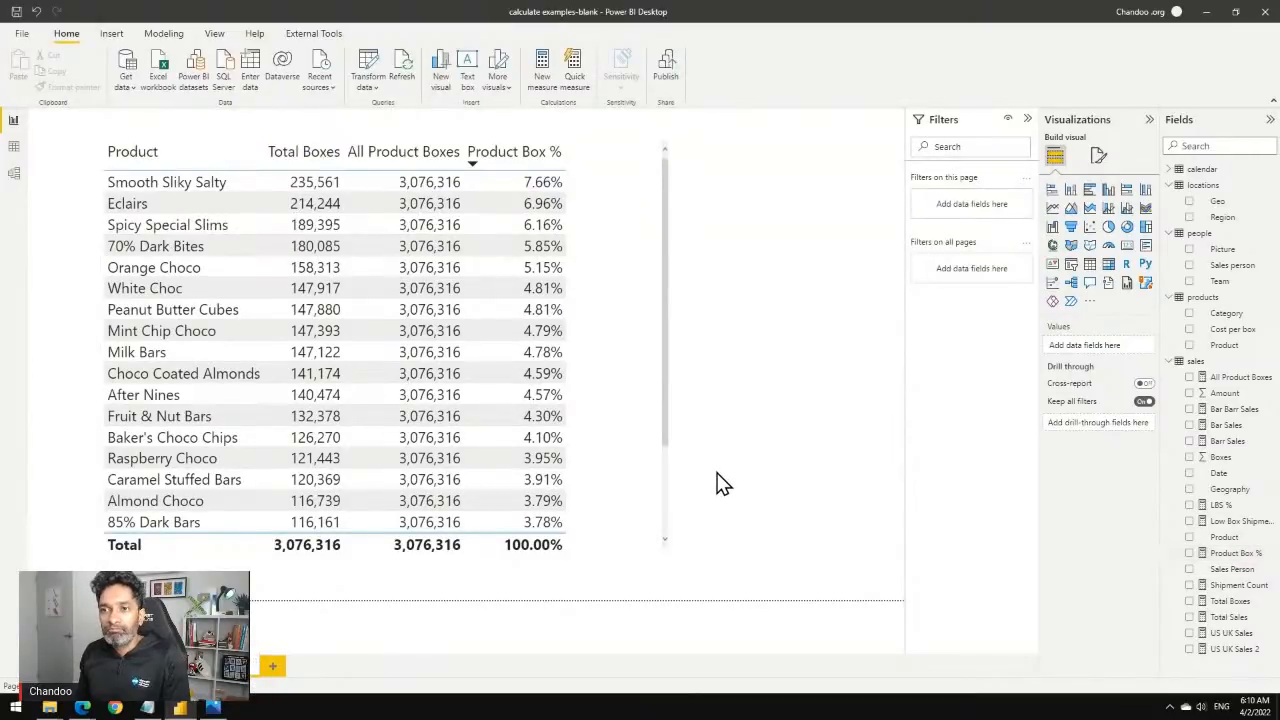
# Add a blank report page and check the calendar table's Weekday column in the table data.
pyautogui.click(272, 666)
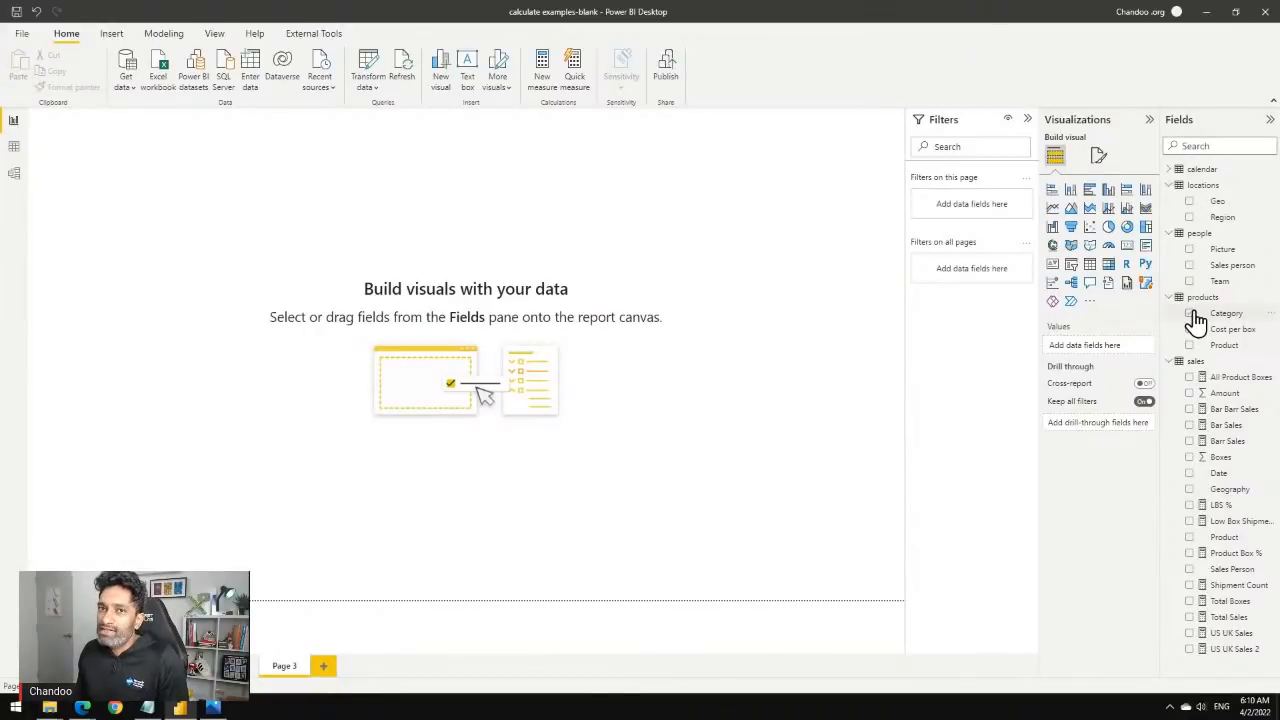
pyautogui.click(23, 152)
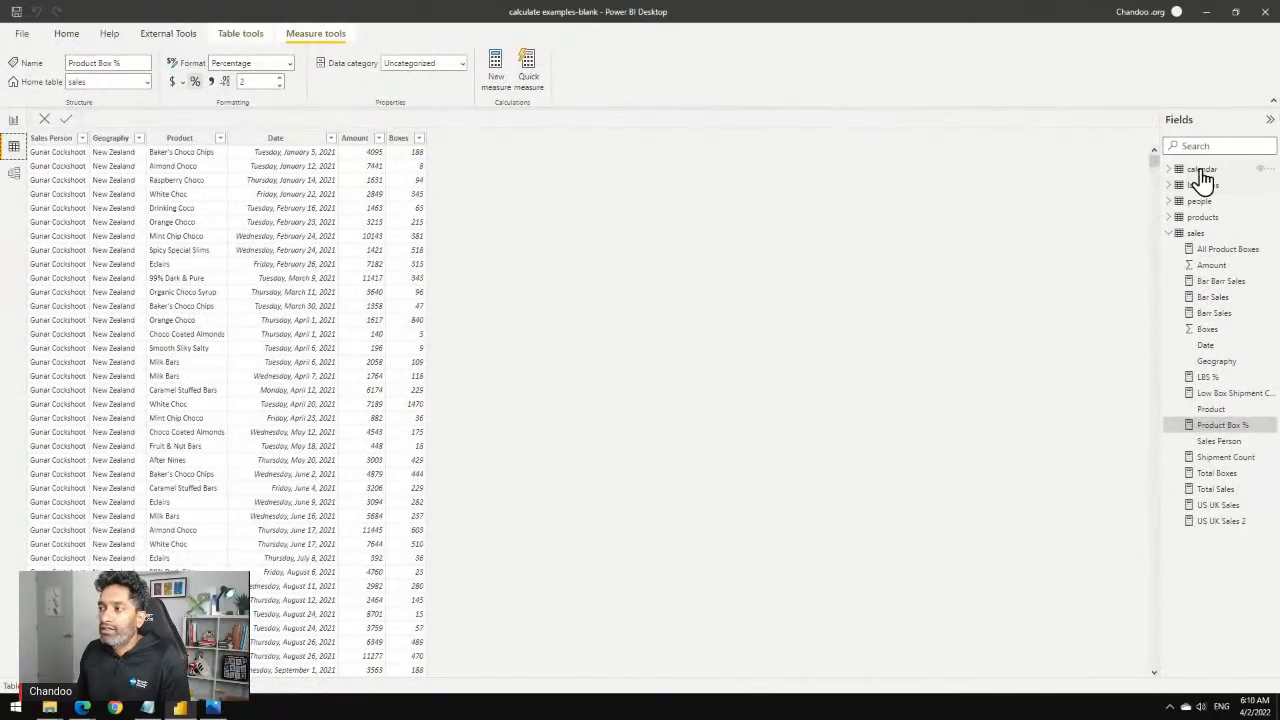
pyautogui.click(1202, 170)
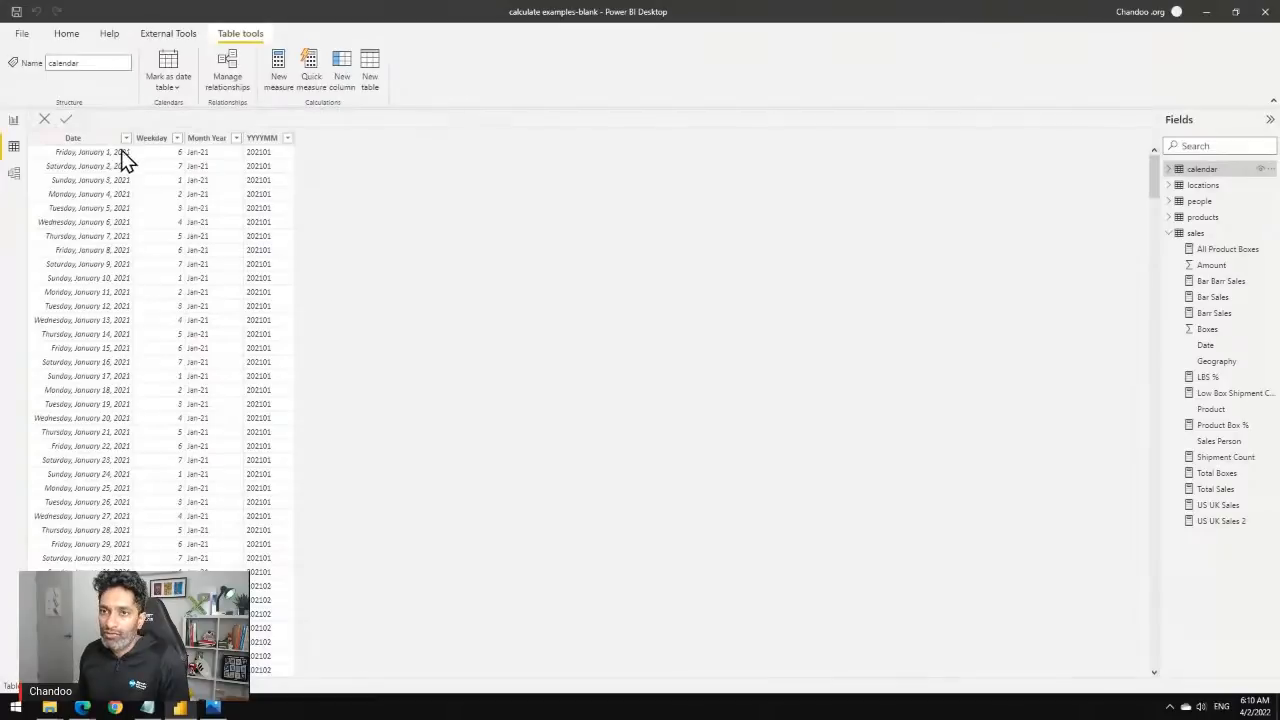
pyautogui.click(14, 121)
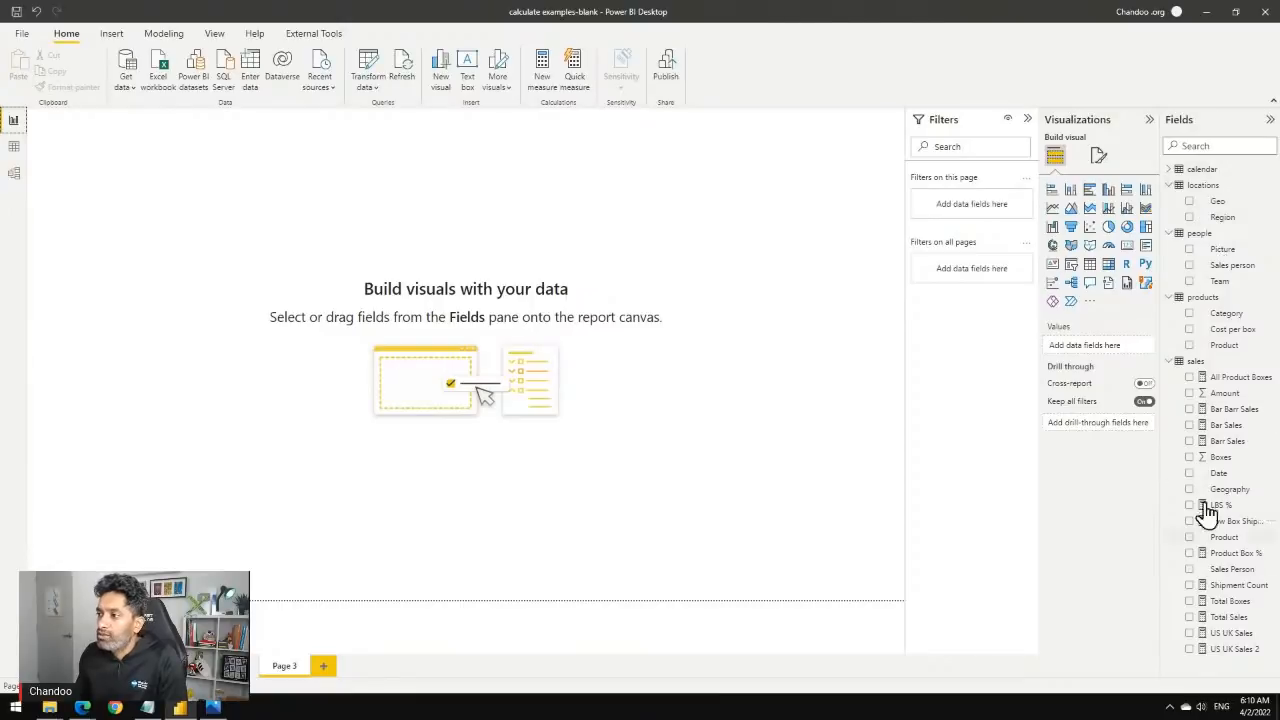
# Create a measure in the sales table named Friday Shipment Count, starting with CALCULATE([Shipment Count],.
pyautogui.rightClick(1188, 362)
pyautogui.click(1127, 372)
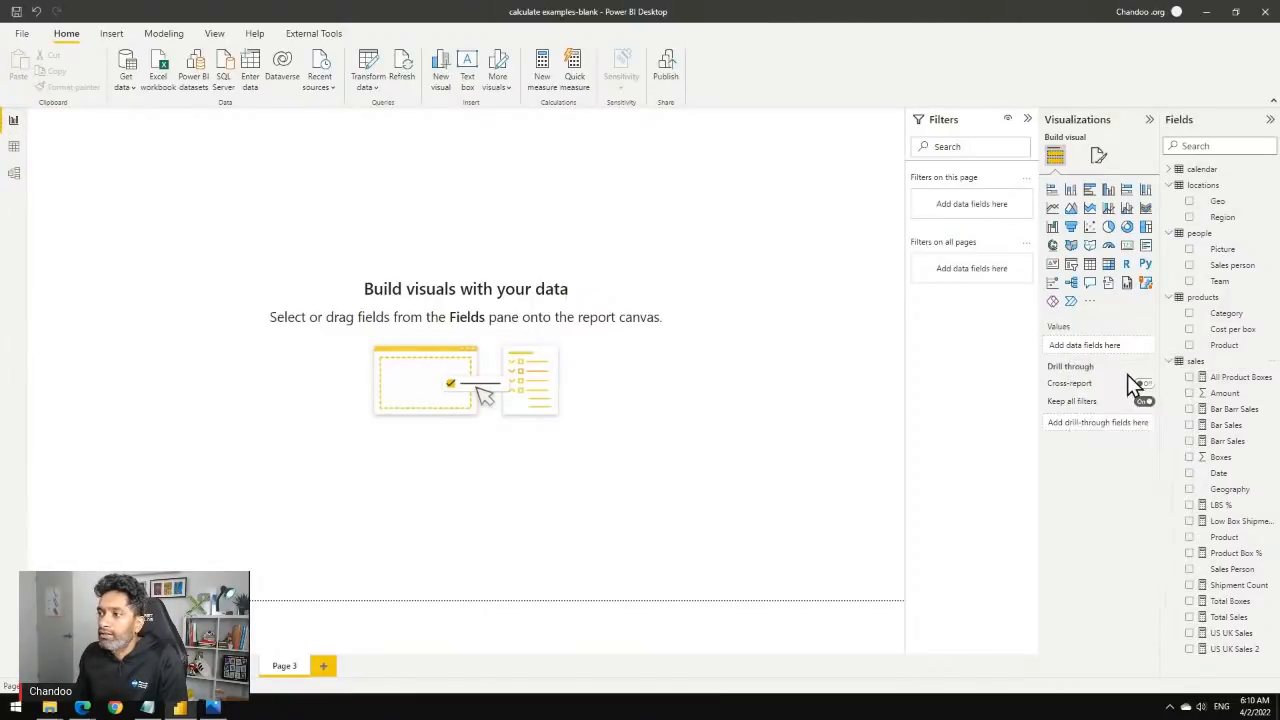
pyautogui.write('Fr')
pyautogui.press('BackSpace')
pyautogui.write('riday Shipment Count = CALCULATE([')
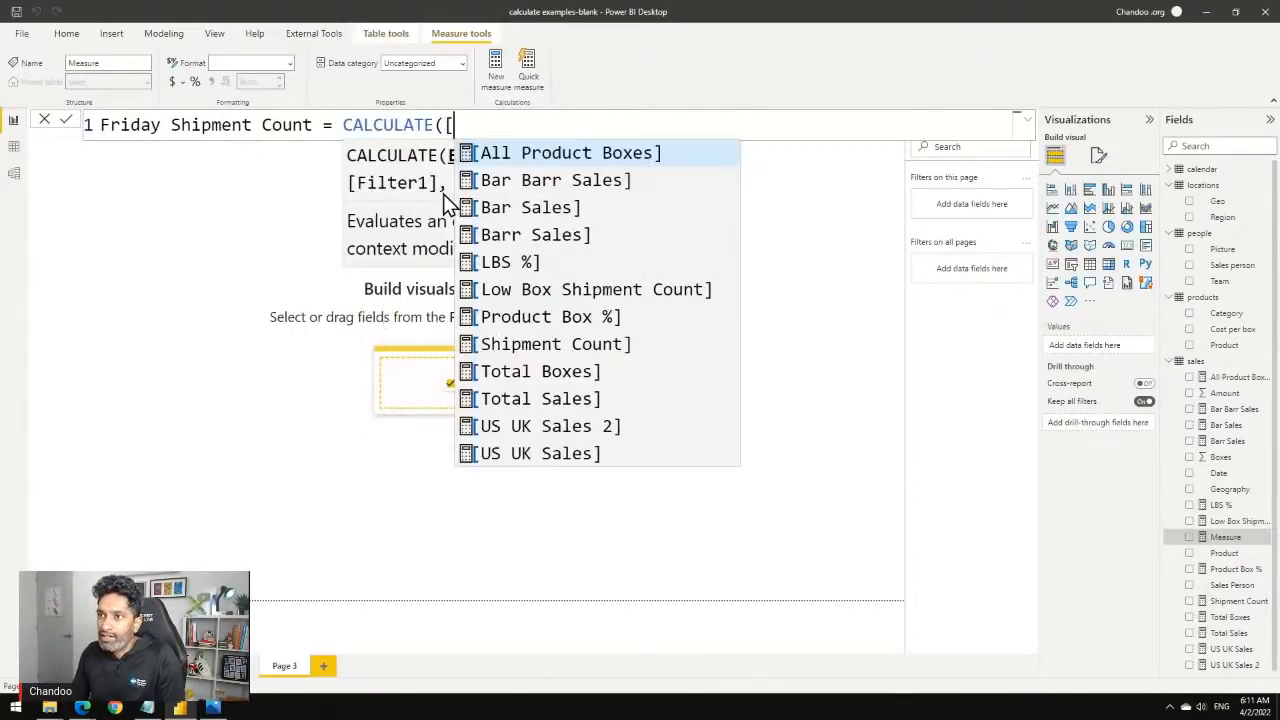
pyautogui.write('shi')
pyautogui.press('Tab')
pyautogui.write(', ')
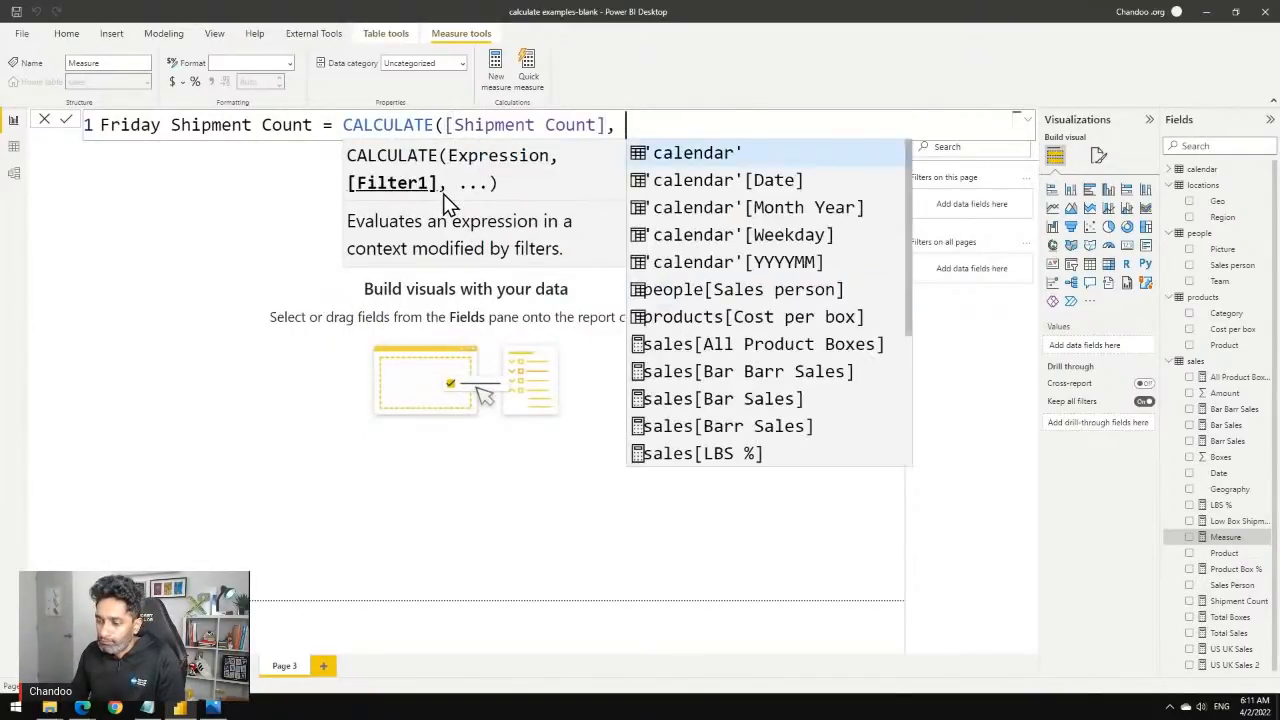
# Complete the Friday Shipment Count formula with the filter 'calendar'[Weekday] = 6 and commit the measure.
pyautogui.write('cal')
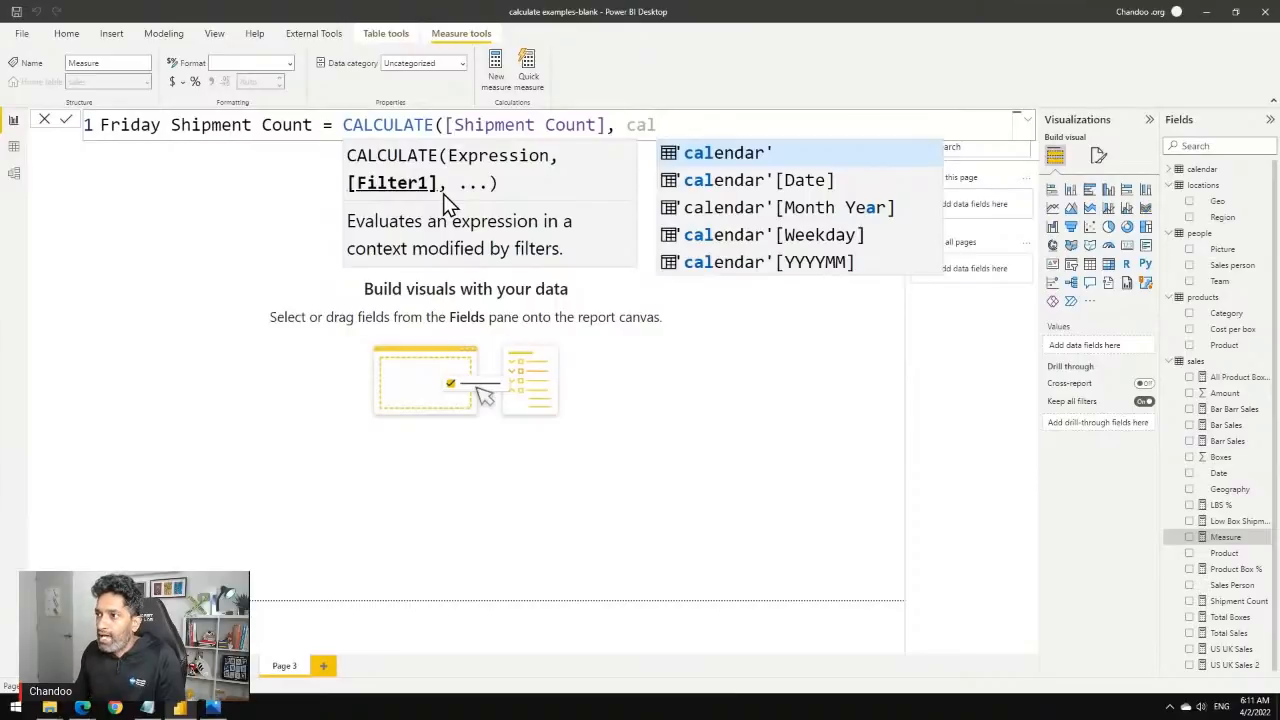
pyautogui.press('Down')
pyautogui.press('Down')
pyautogui.press('Down')
pyautogui.press('Tab')
pyautogui.write('=')
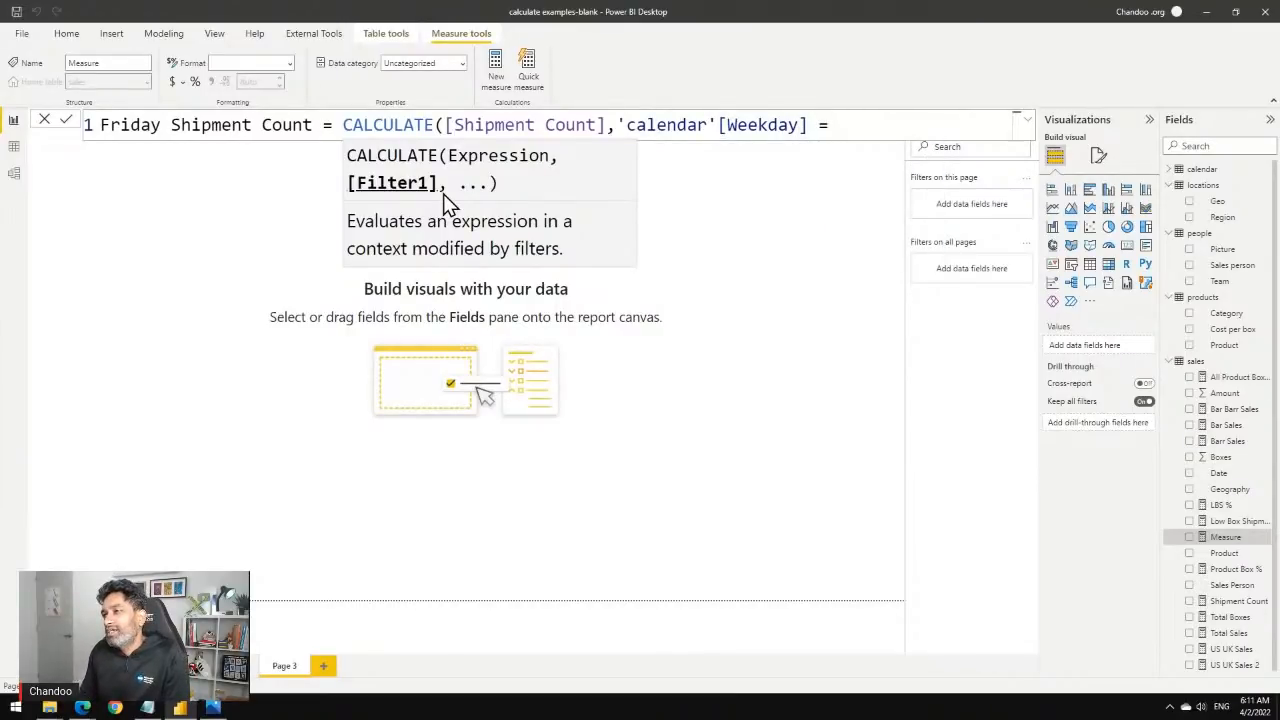
pyautogui.write(' 6')
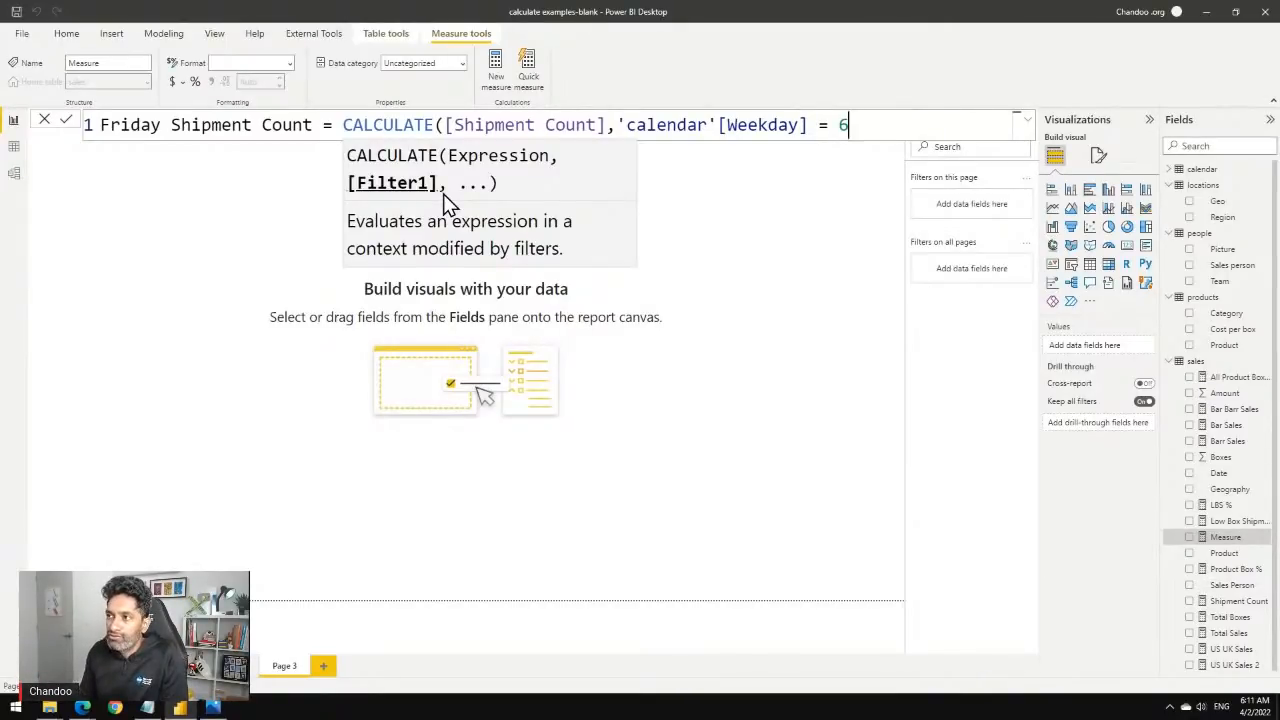
pyautogui.write(')')
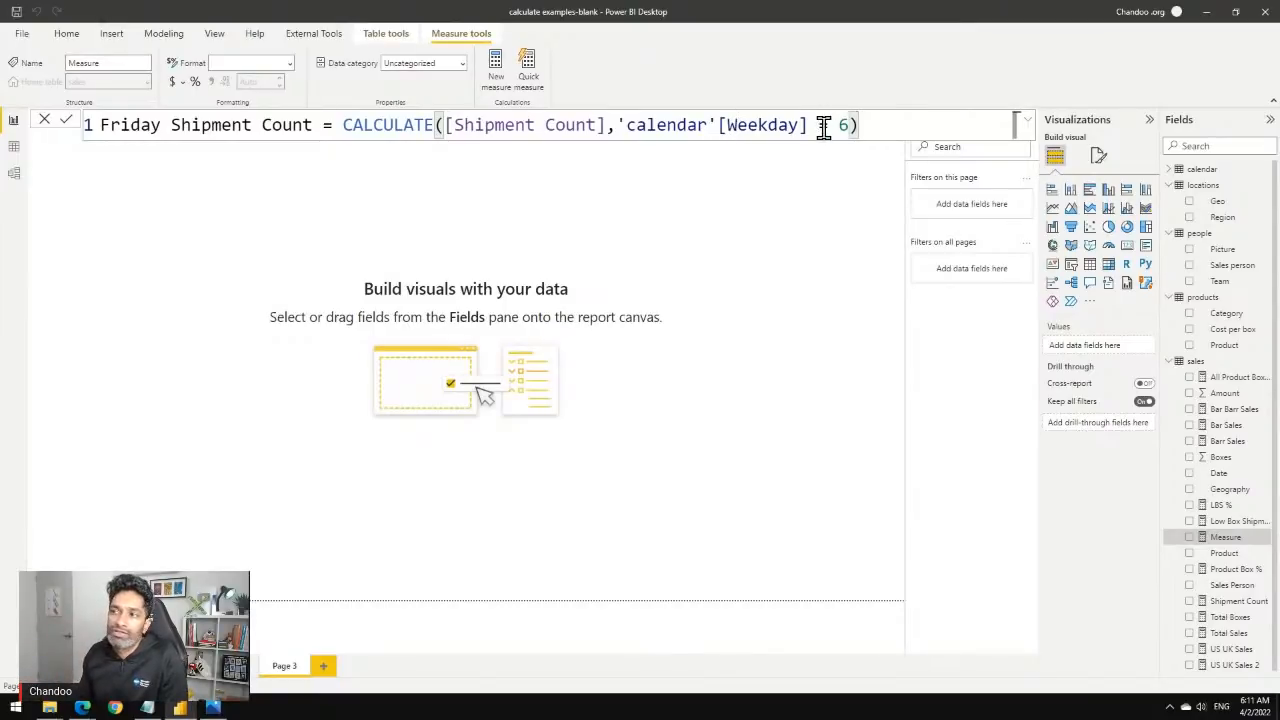
pyautogui.click(65, 120)
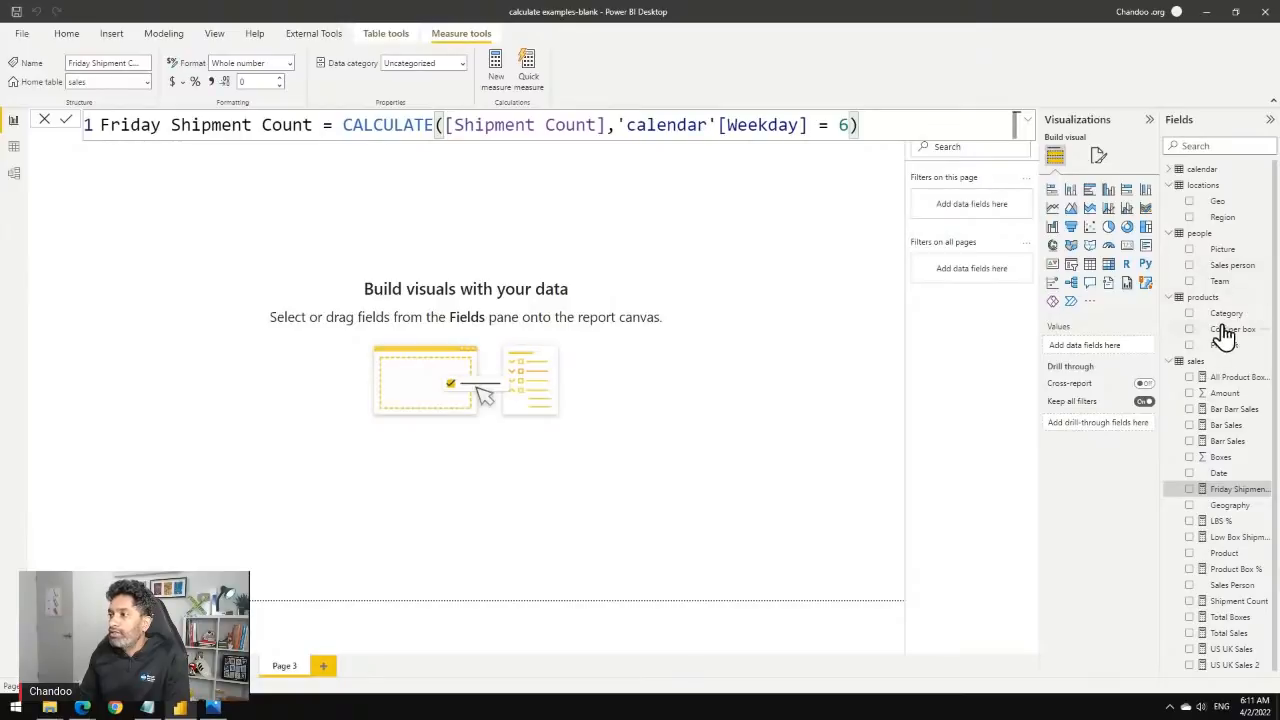
# Insert an empty table visual on the new page, move it away from the page corner and make it taller.
pyautogui.click(1090, 266)
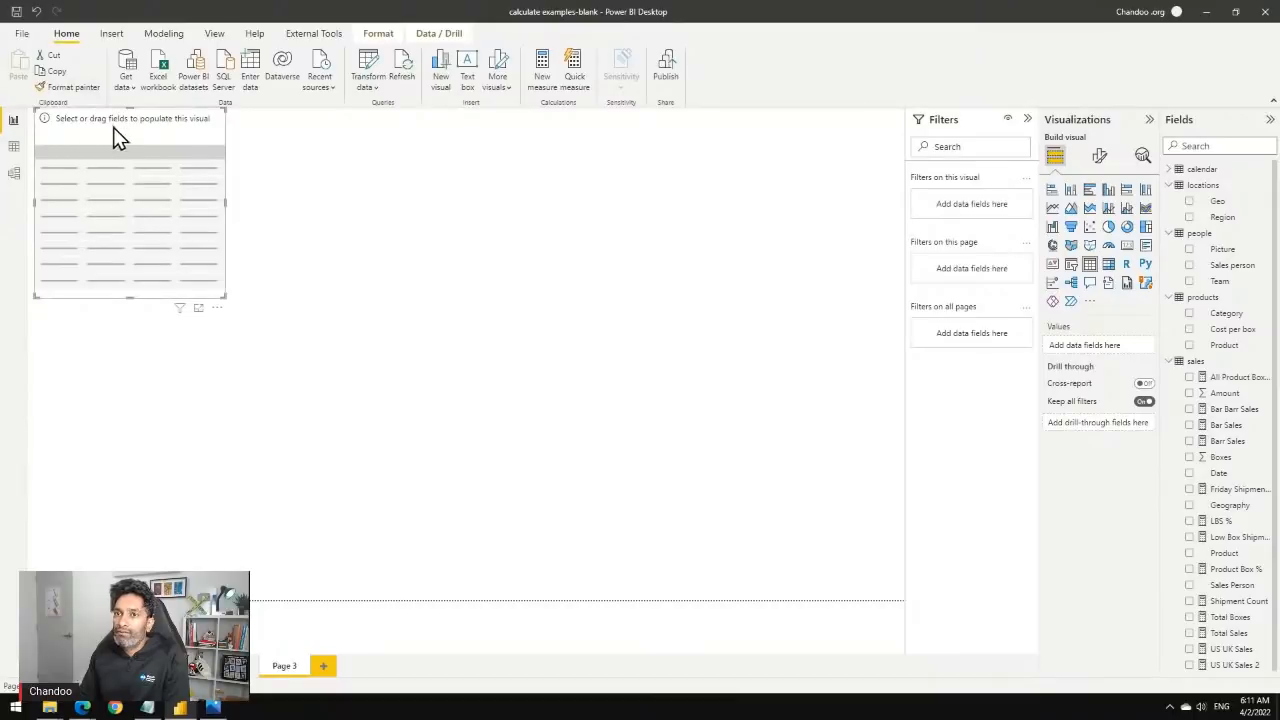
pyautogui.moveTo(113, 127); pyautogui.dragTo(253, 191)
pyautogui.moveTo(271, 366); pyautogui.dragTo(309, 523)
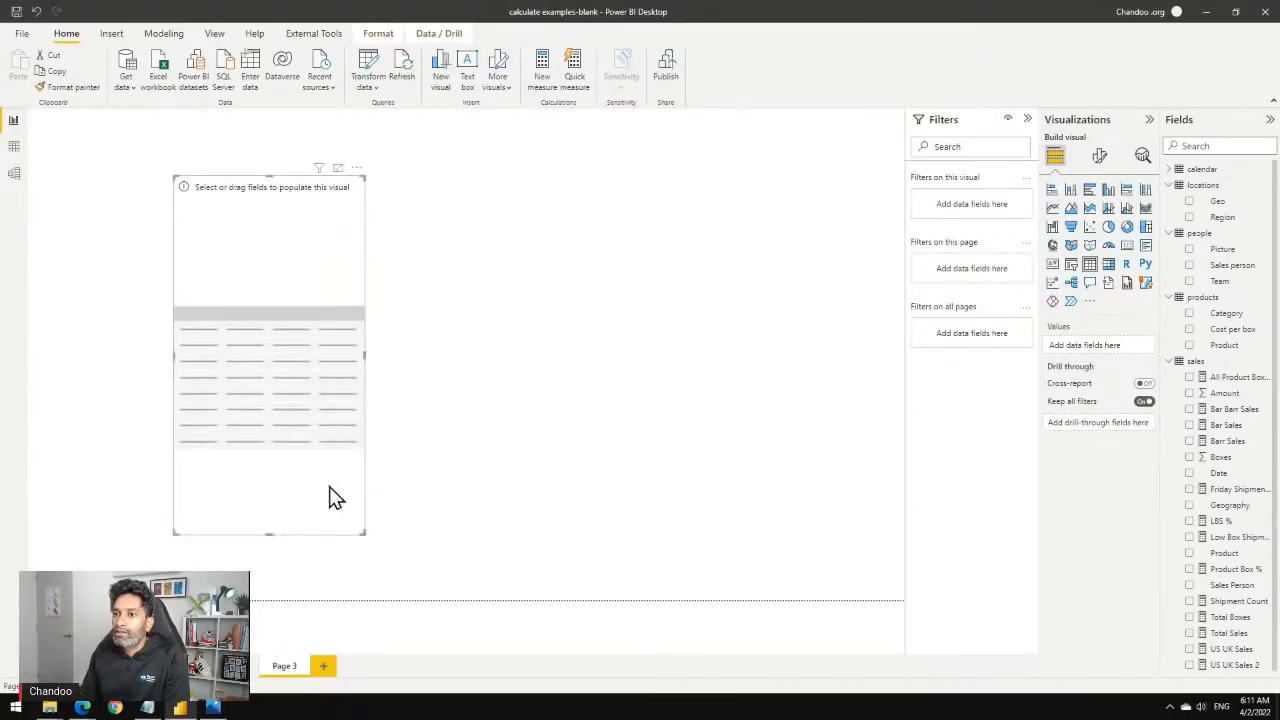
# Fill the empty table with Sales person, Friday Shipment Count and Shipment Count, and widen it to fit all columns.
pyautogui.click(1228, 267)
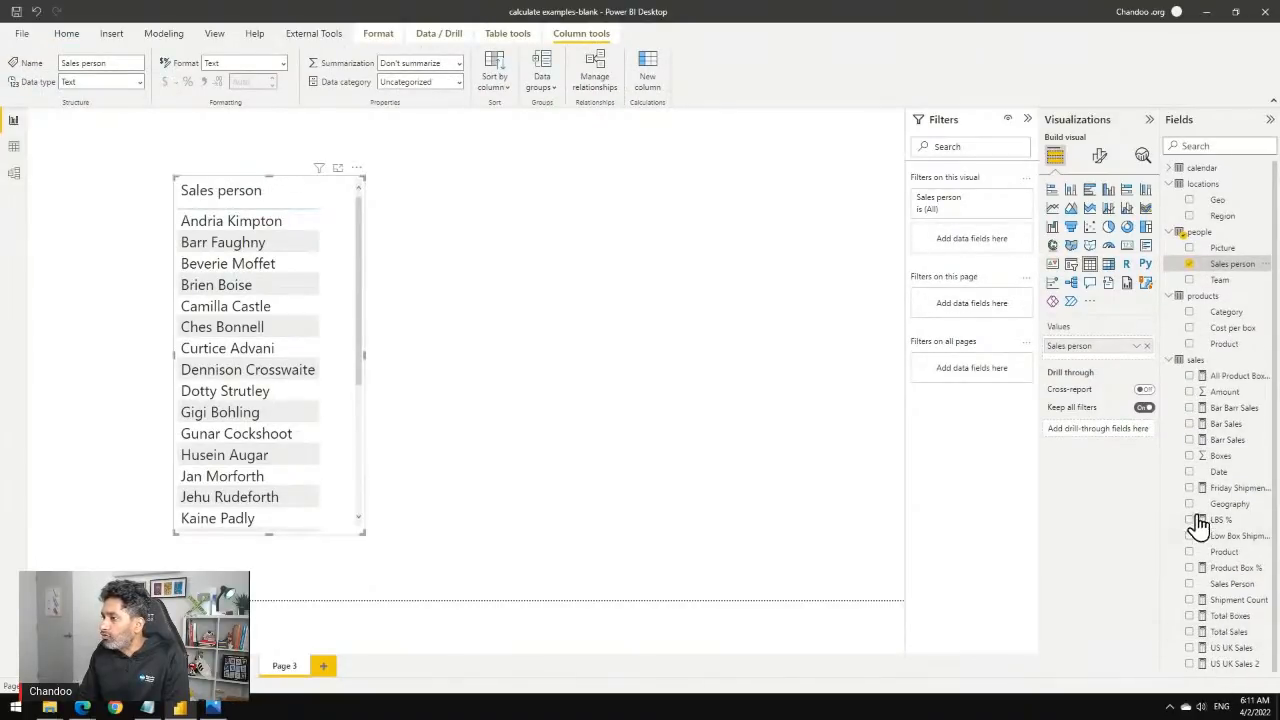
pyautogui.click(1189, 487)
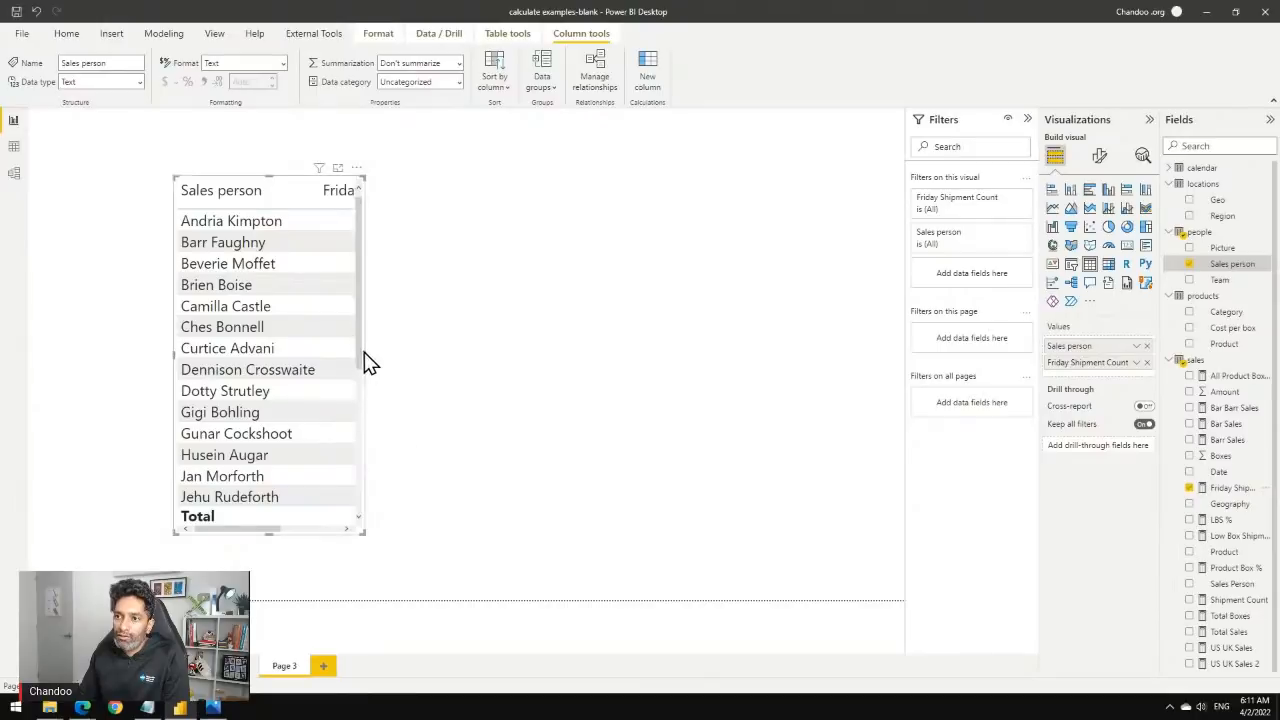
pyautogui.moveTo(364, 354); pyautogui.dragTo(600, 380)
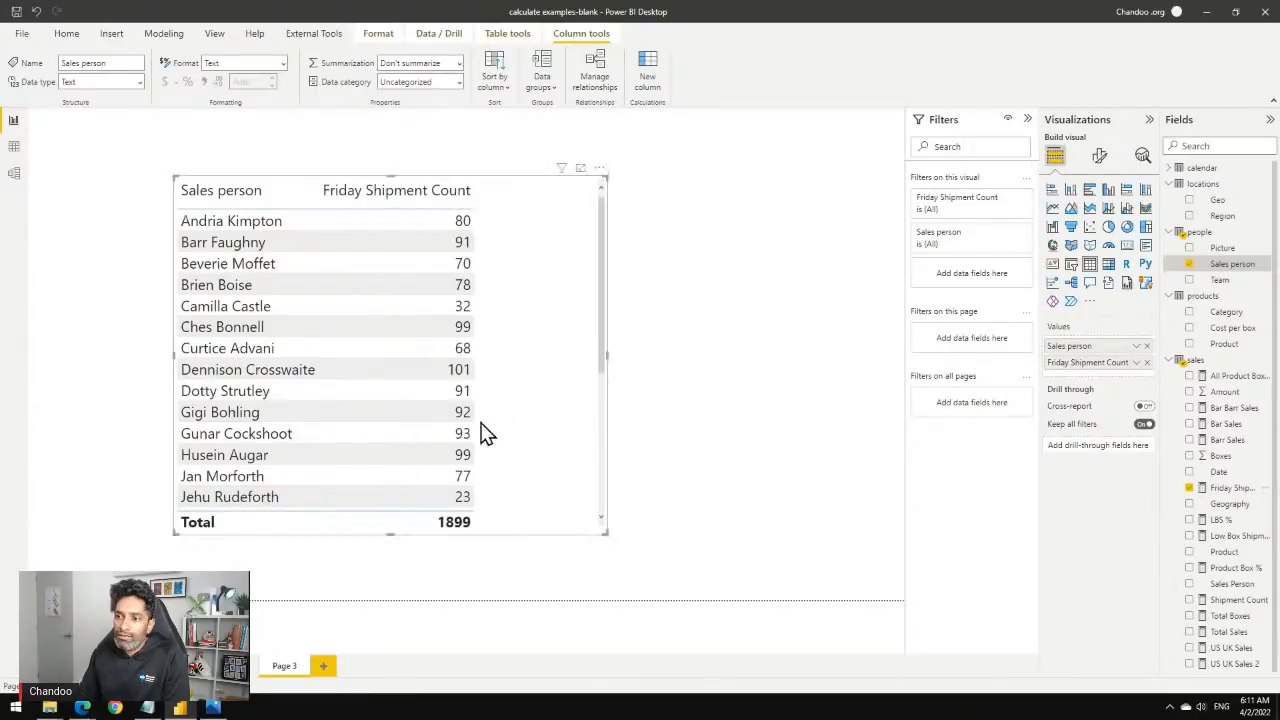
pyautogui.click(1190, 601)
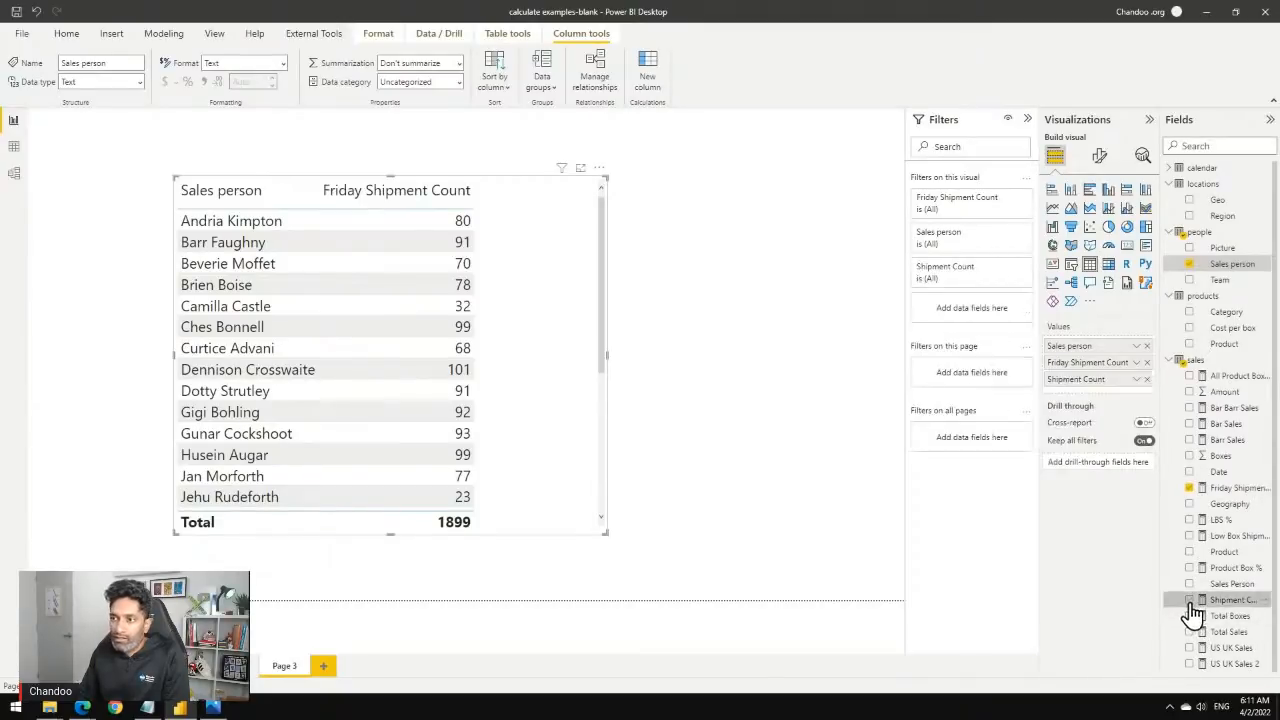
pyautogui.click(650, 368)
pyautogui.click(597, 375)
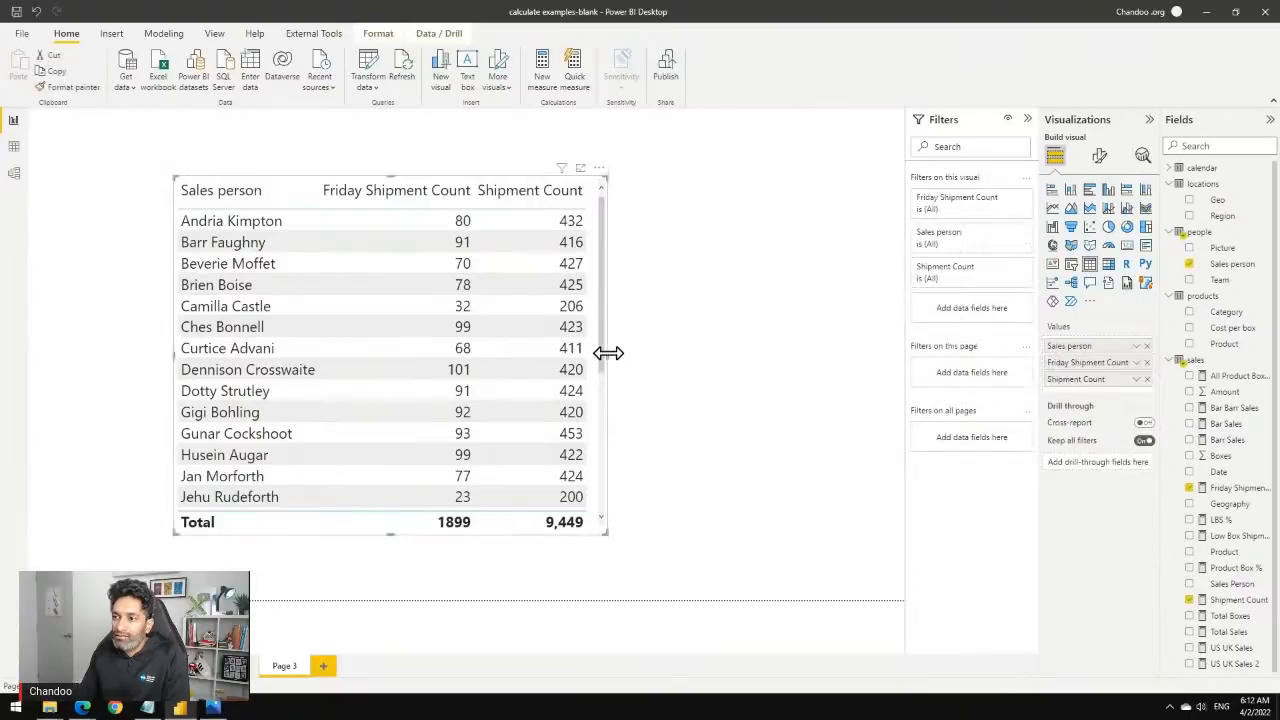
pyautogui.moveTo(609, 351); pyautogui.dragTo(677, 366)
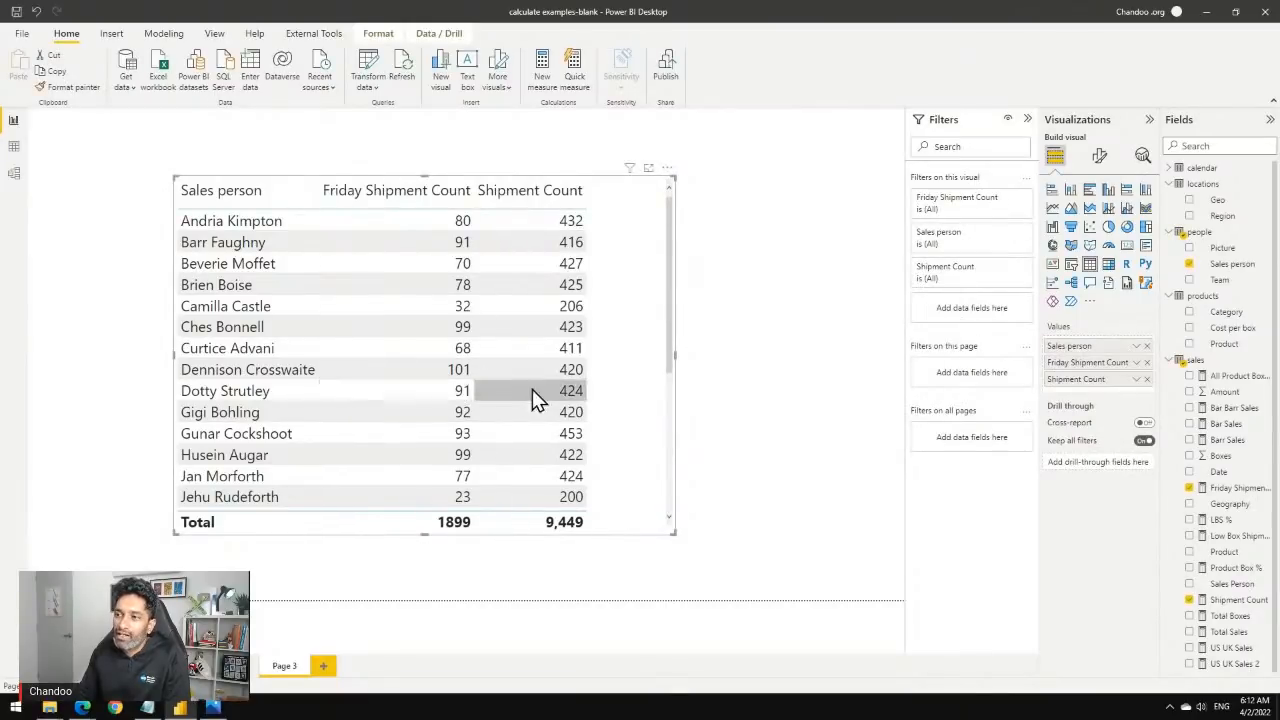
# Move the shipment table to the page's upper-left area and resize it taller and narrower around its three columns.
pyautogui.scroll(-3, 524, 450)
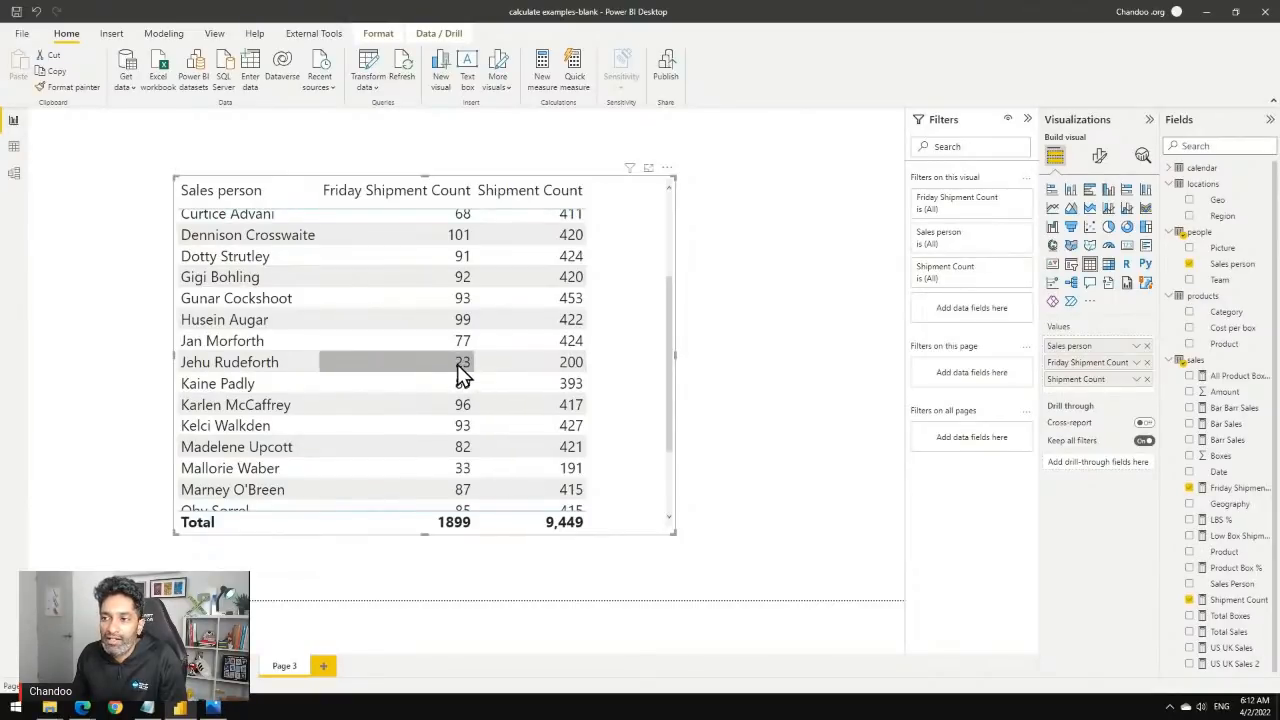
pyautogui.scroll(1, 460, 430)
pyautogui.scroll(-3, 460, 432)
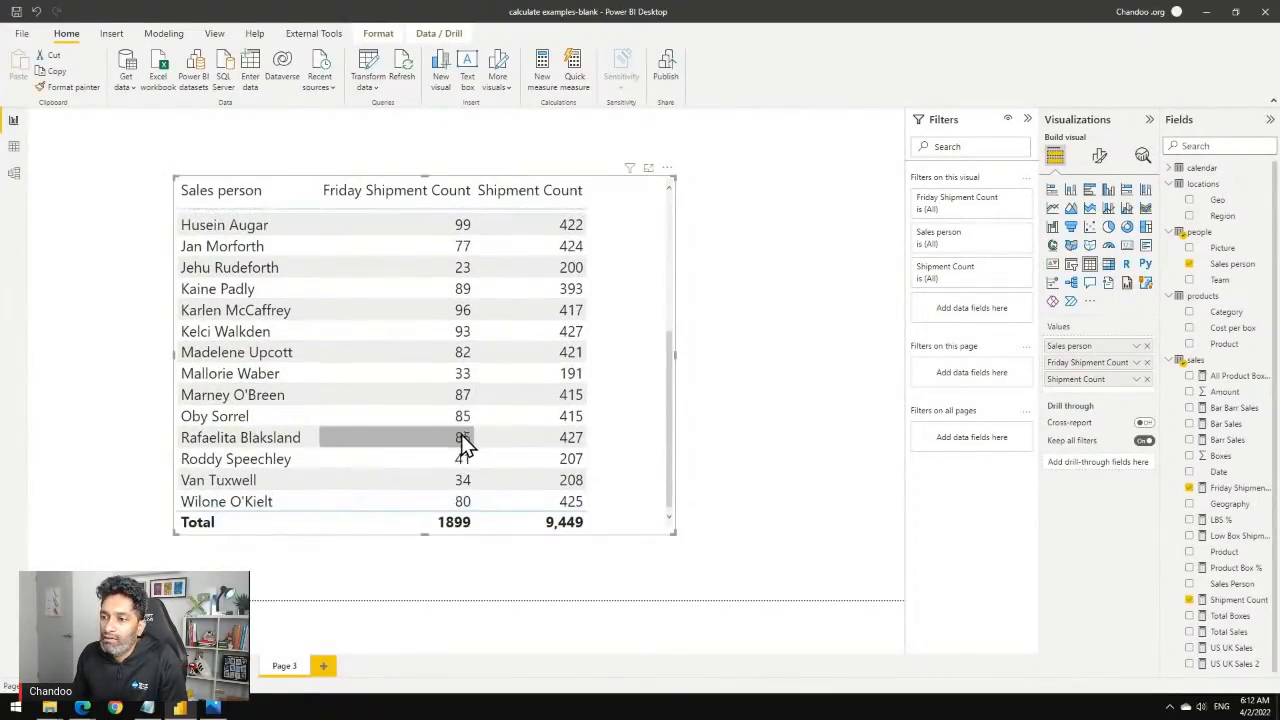
pyautogui.scroll(5, 463, 448)
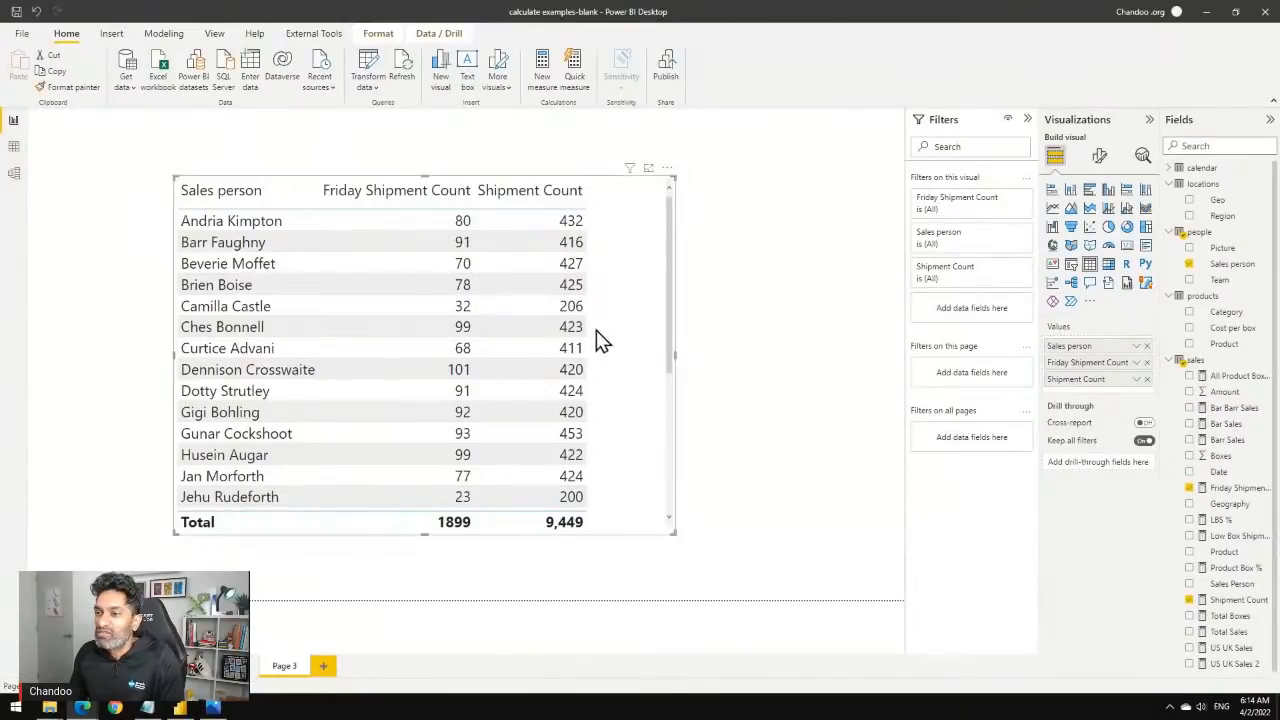
pyautogui.moveTo(652, 340); pyautogui.dragTo(537, 294)
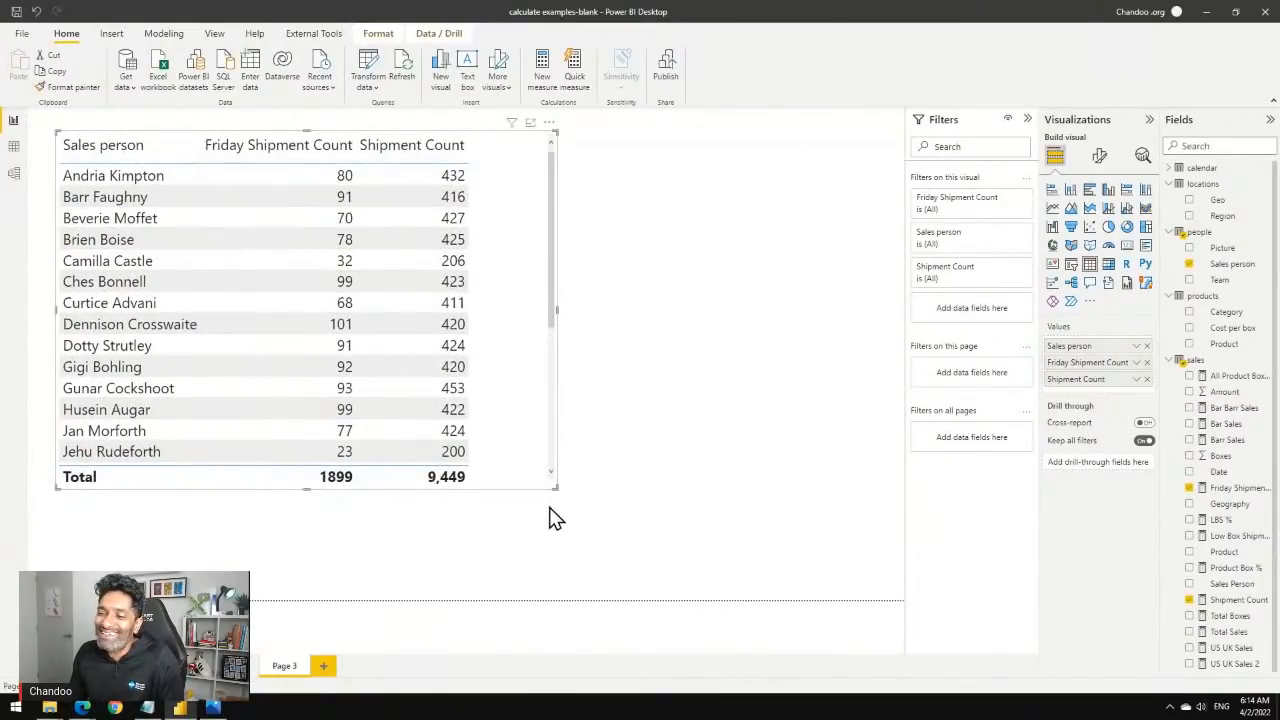
pyautogui.moveTo(557, 487); pyautogui.dragTo(534, 553)
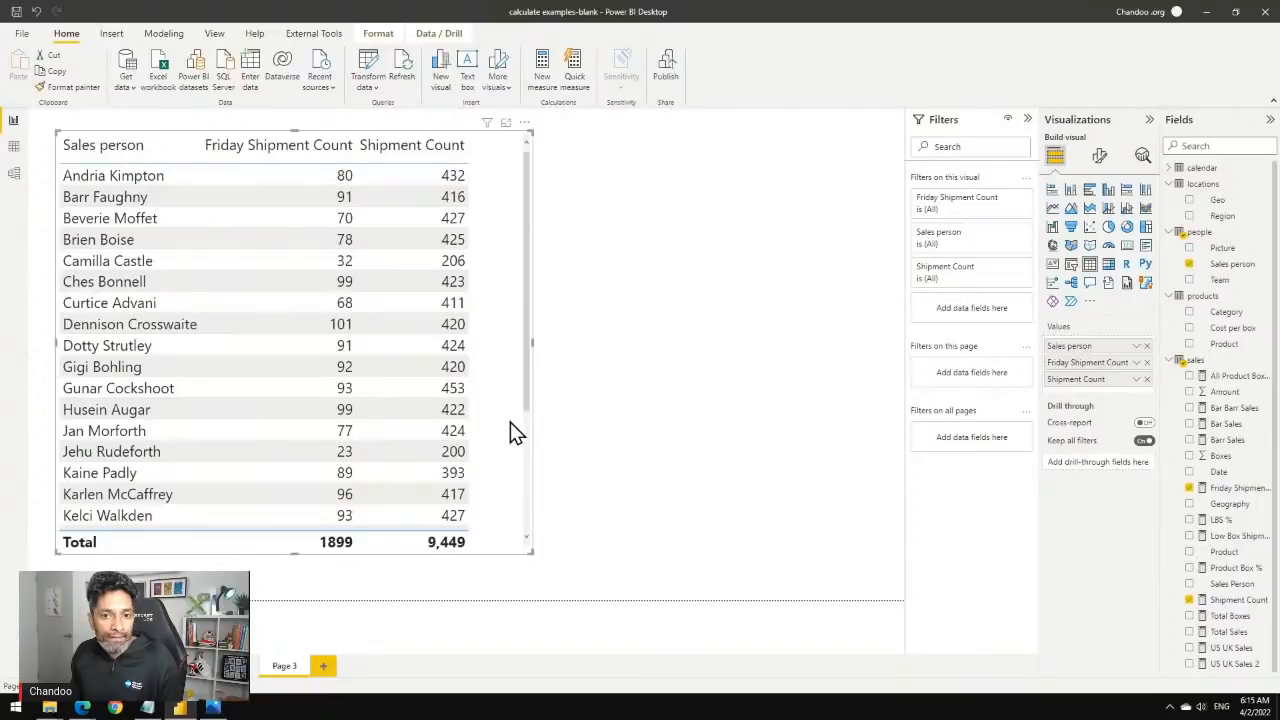
pyautogui.click(598, 383)
pyautogui.click(514, 355)
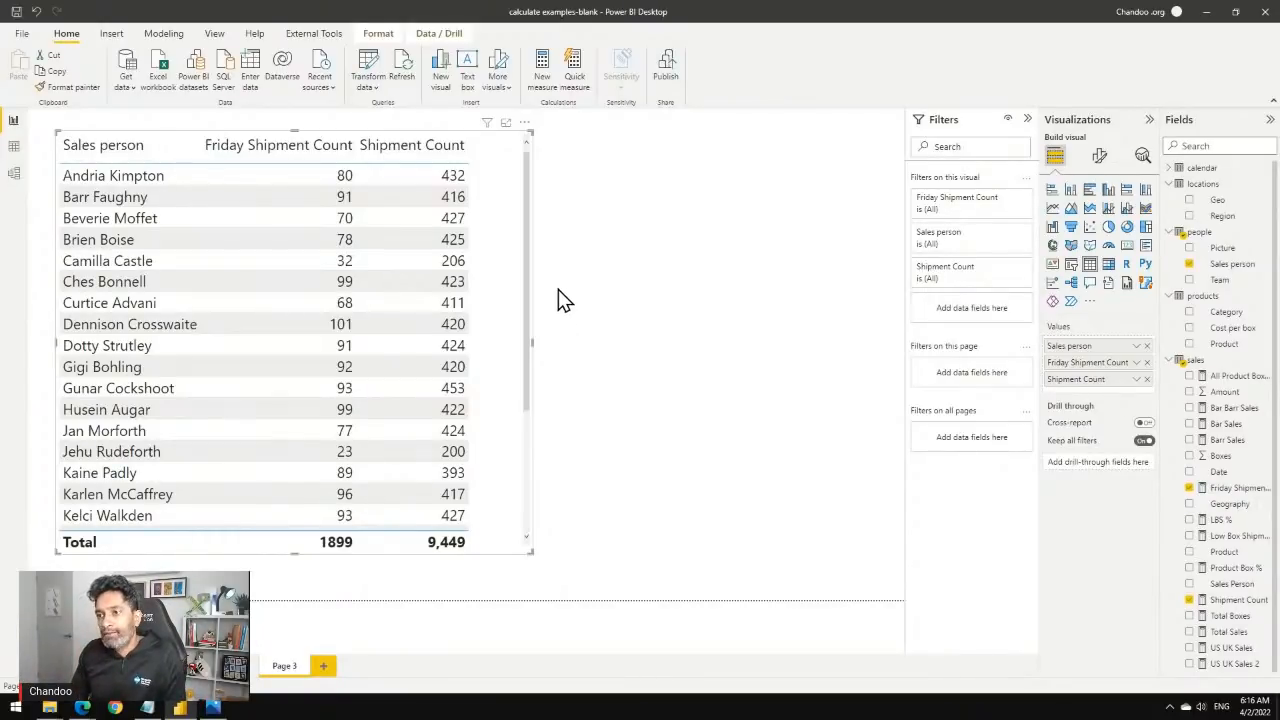
pyautogui.click(275, 177)
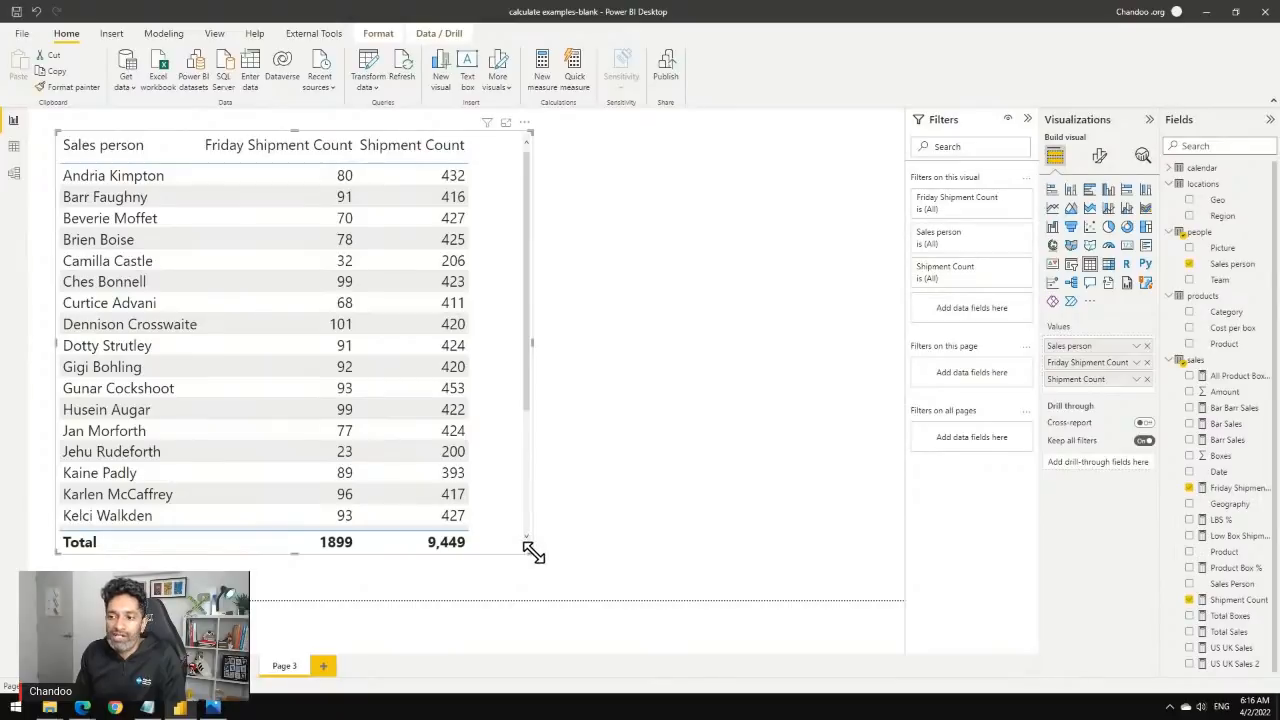
pyautogui.moveTo(531, 550); pyautogui.dragTo(490, 585)
# Insert a second table visual beside the shipment table and fill it with the calendar table's Month Year.
pyautogui.click(546, 488)
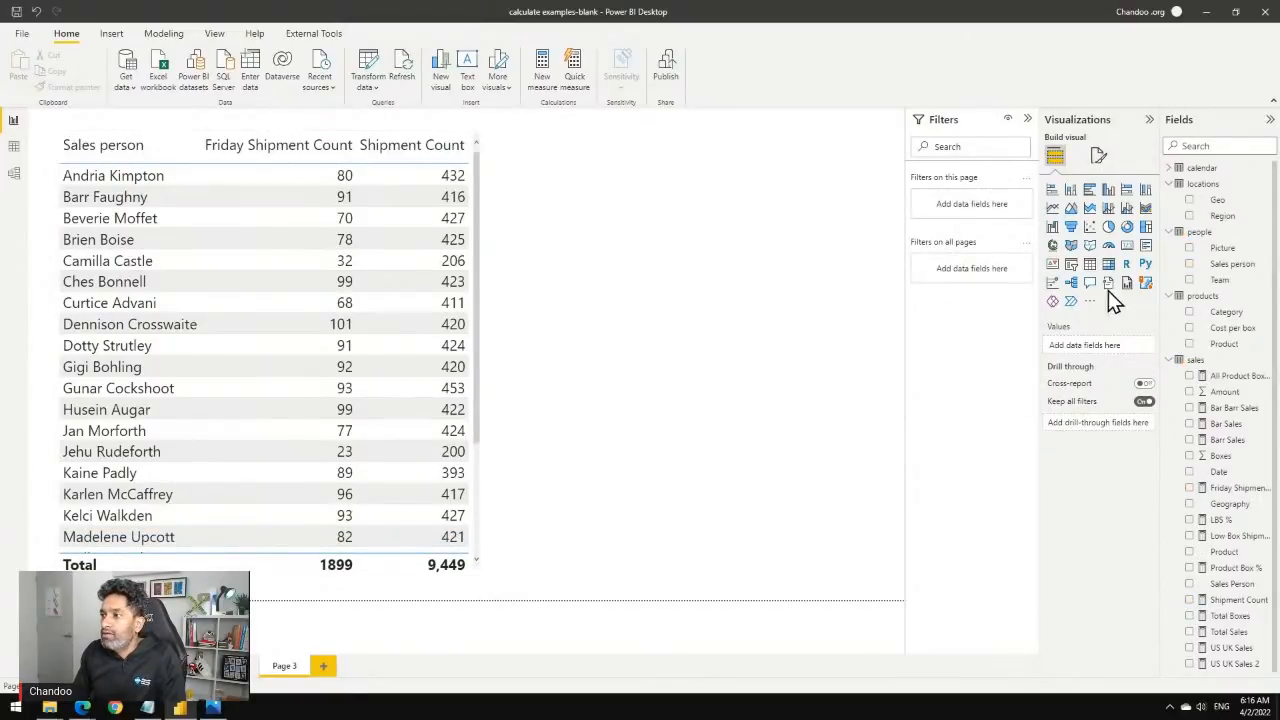
pyautogui.click(1093, 266)
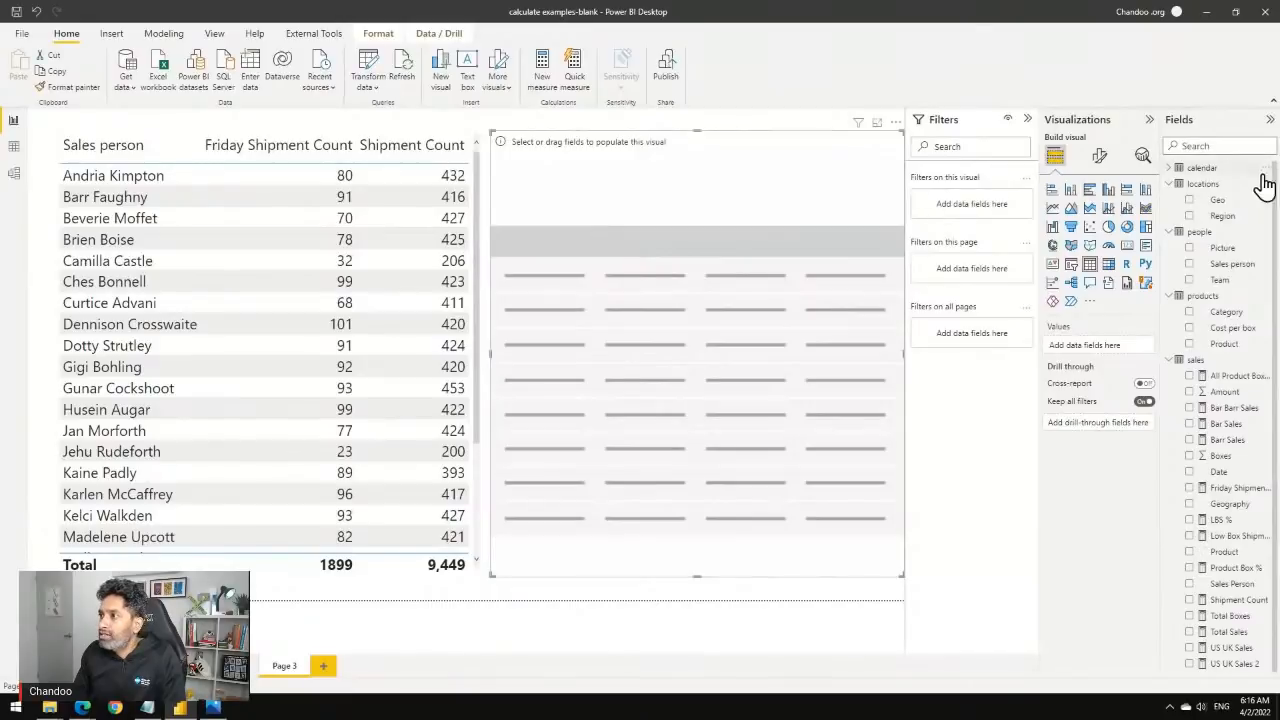
pyautogui.click(1172, 169)
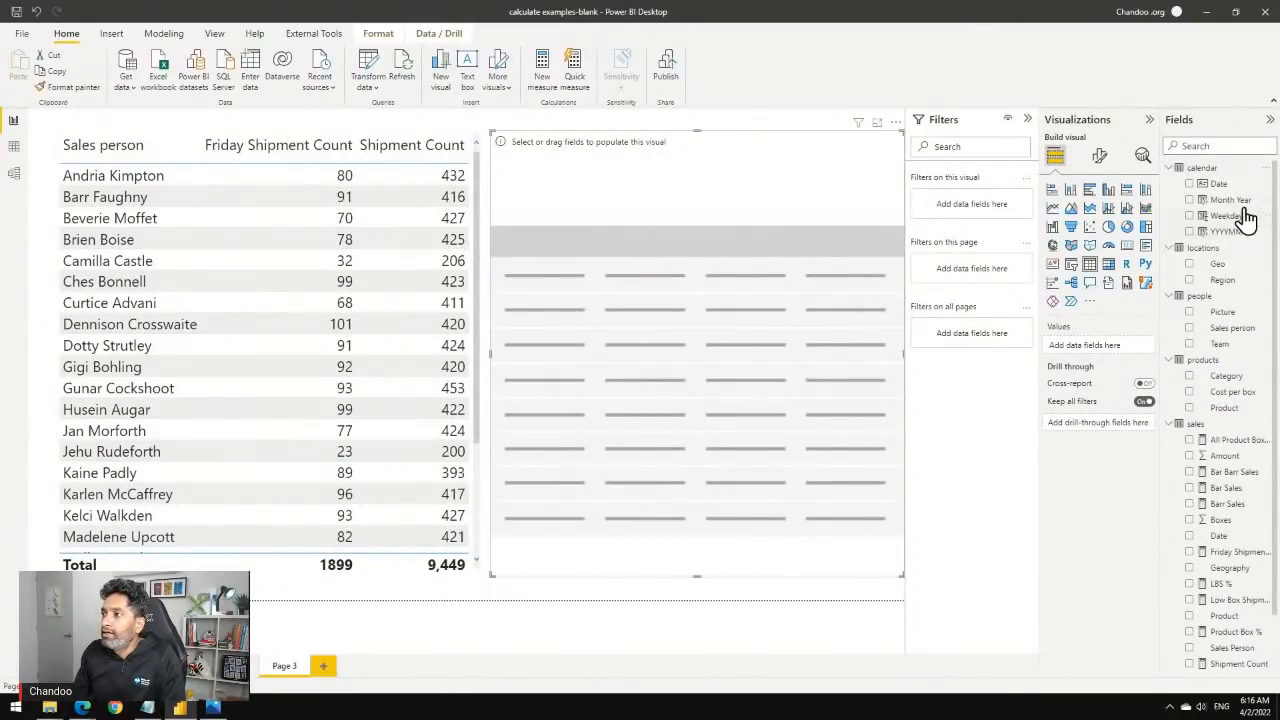
pyautogui.moveTo(1230, 199); pyautogui.dragTo(1112, 350)
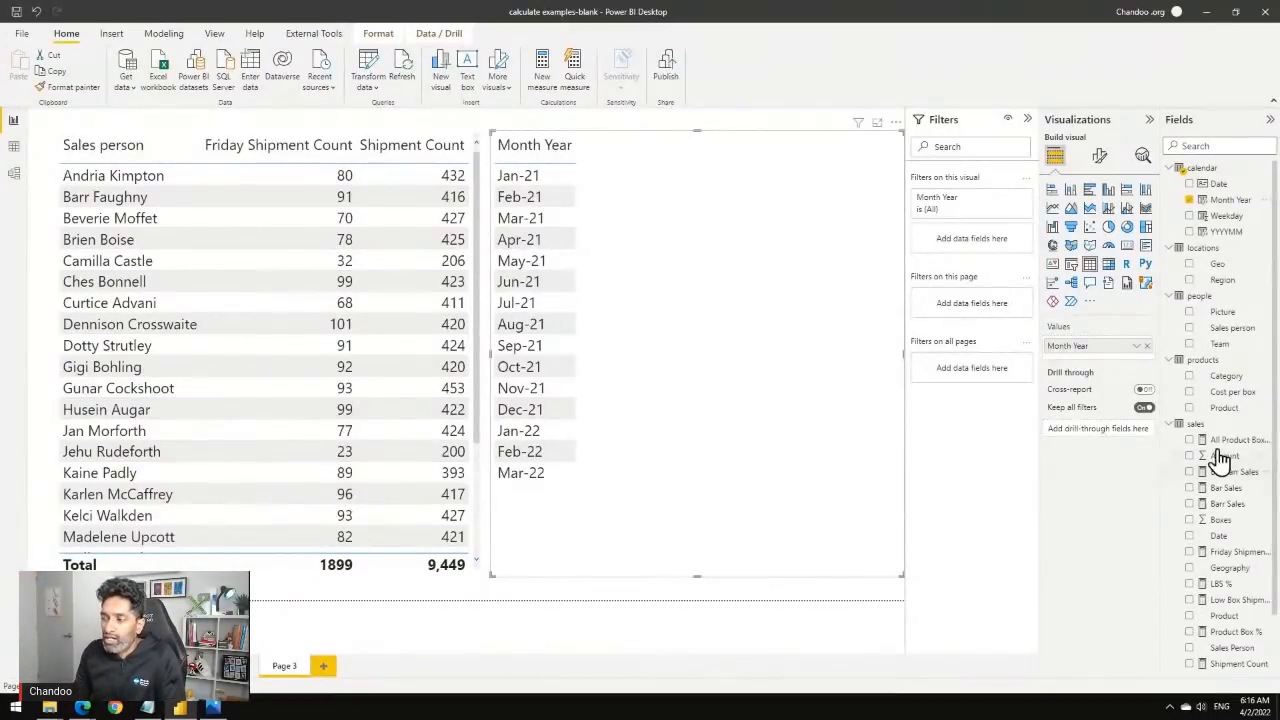
# Create a measure in the sales table named YTD Sales, starting with CALCULATE([Total Sales],.
pyautogui.rightClick(1197, 424)
pyautogui.click(1156, 438)
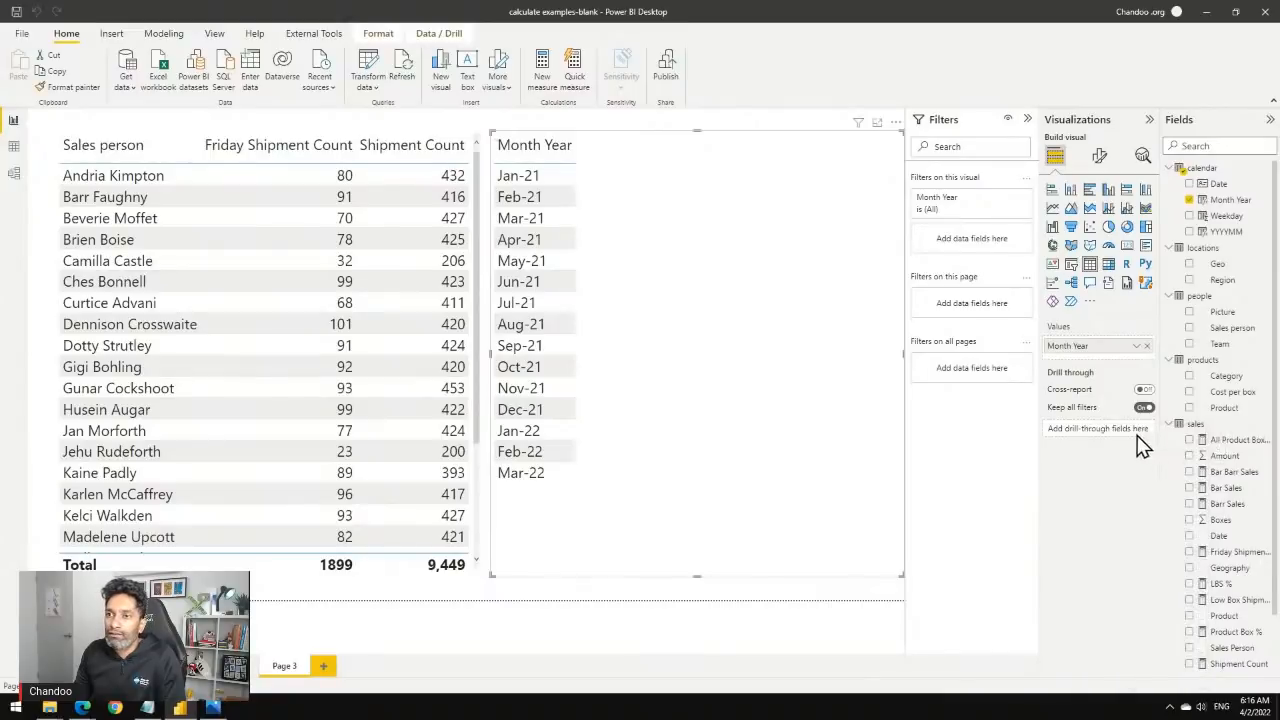
pyautogui.write('YT')
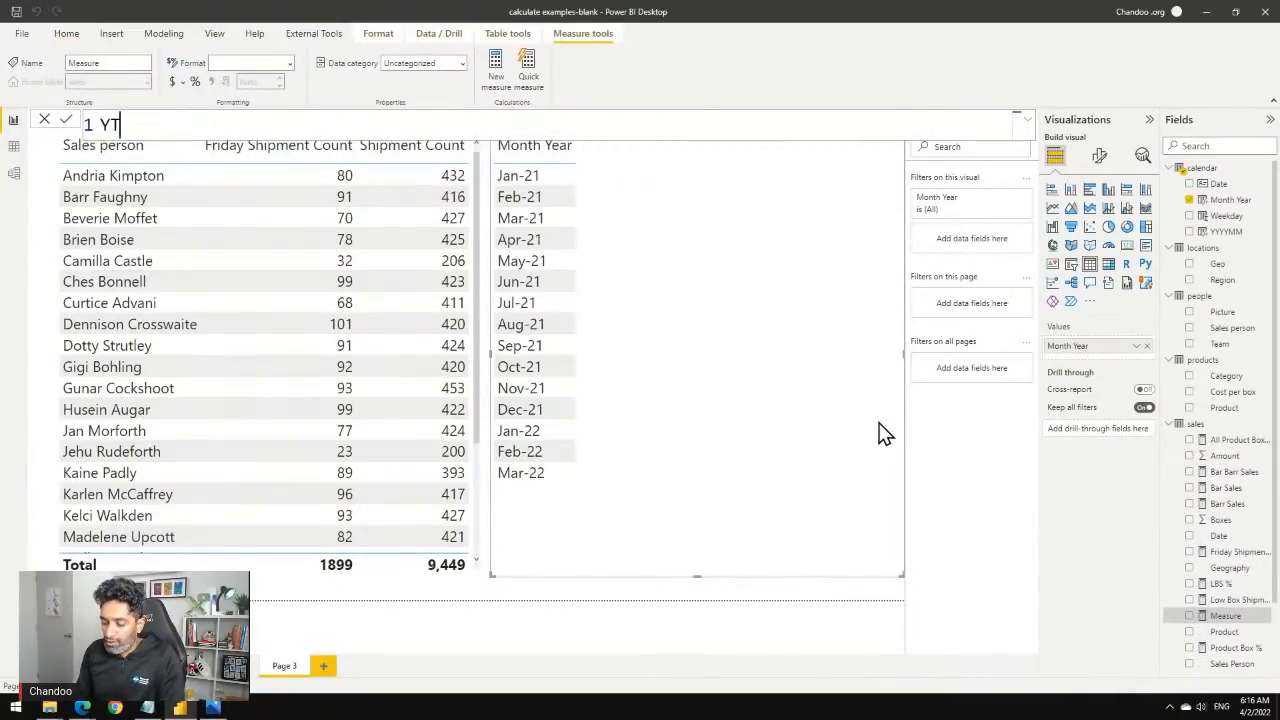
pyautogui.write('D Sales =')
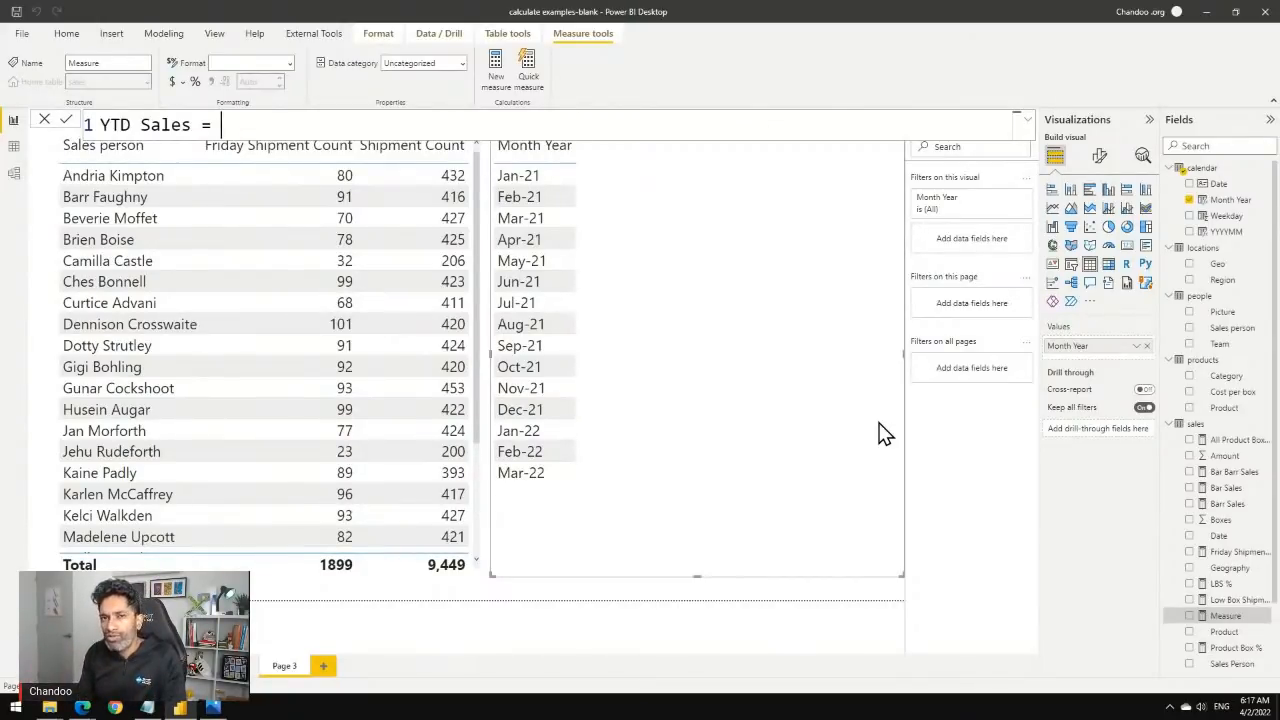
pyautogui.write('calc')
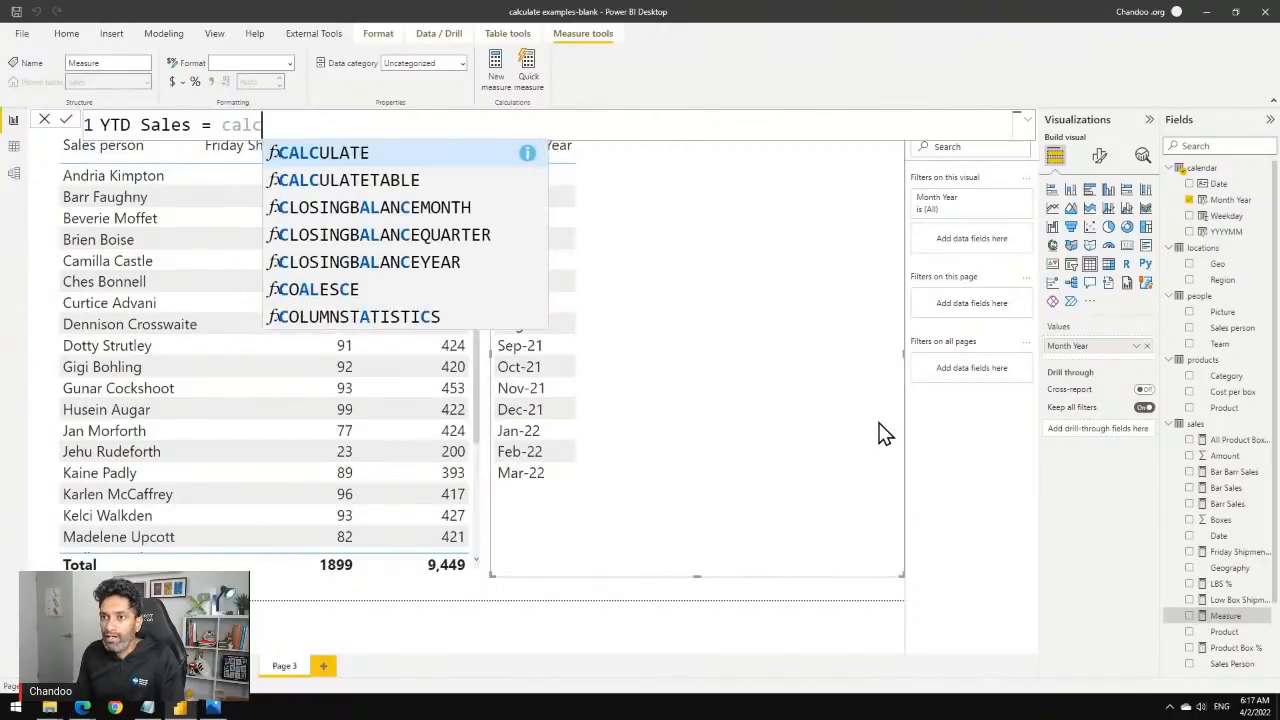
pyautogui.press('Tab')
pyautogui.write('[t')
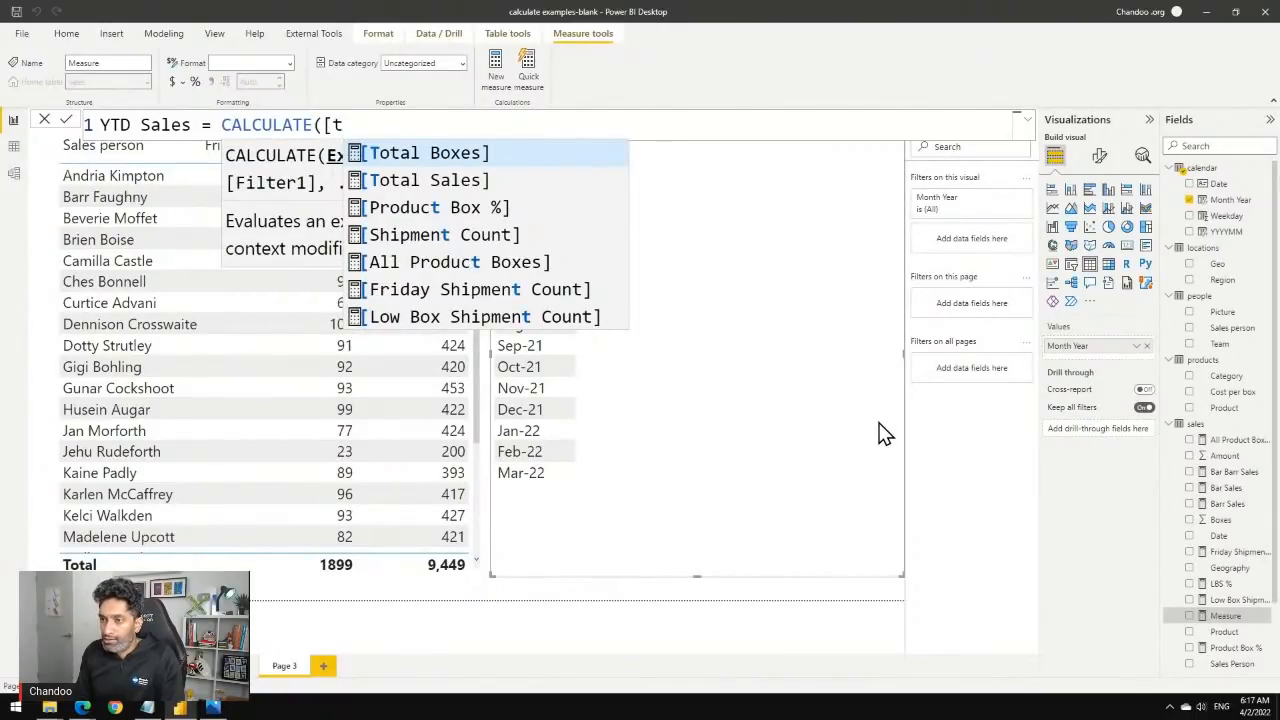
pyautogui.write('o')
pyautogui.press('Down')
pyautogui.press('Tab')
pyautogui.write(', y')
pyautogui.press('BackSpace')
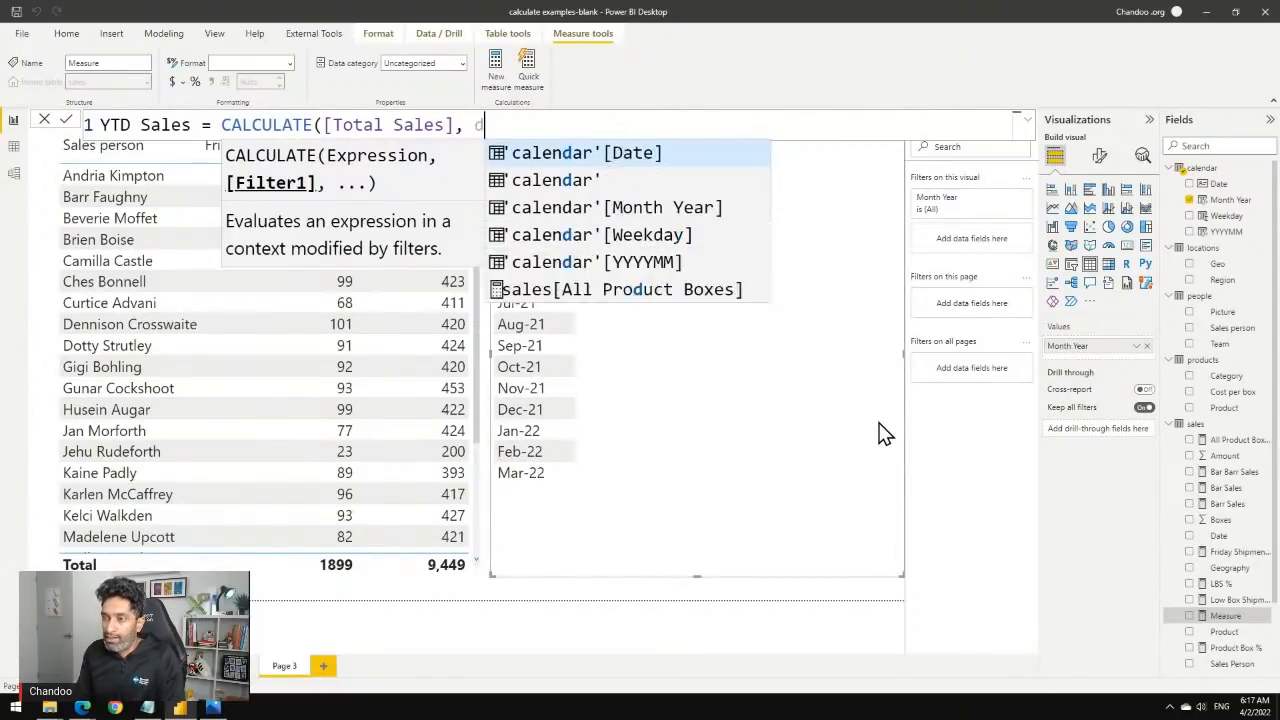
# Complete the YTD Sales formula with the filter DATESYTD('calendar'[Date]) and commit the measure.
pyautogui.write('dates')
pyautogui.press('Down')
pyautogui.press('Down')
pyautogui.press('Down')
pyautogui.press('Down')
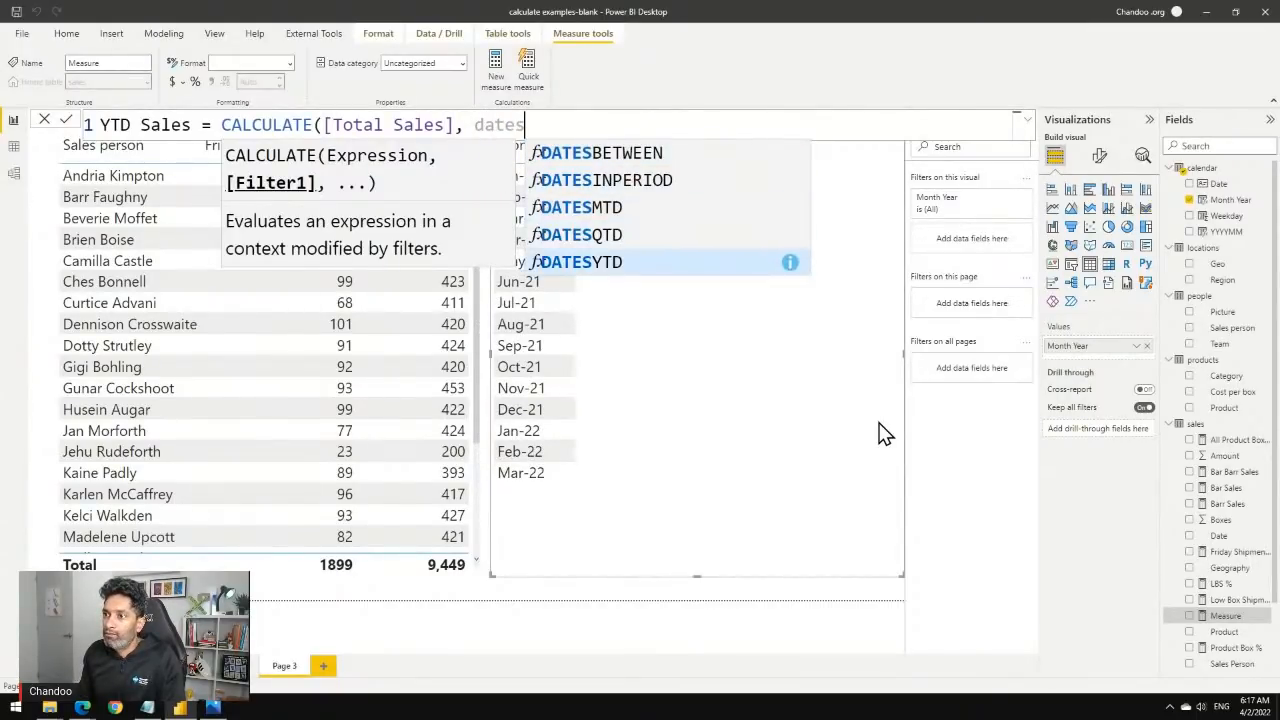
pyautogui.press('Tab')
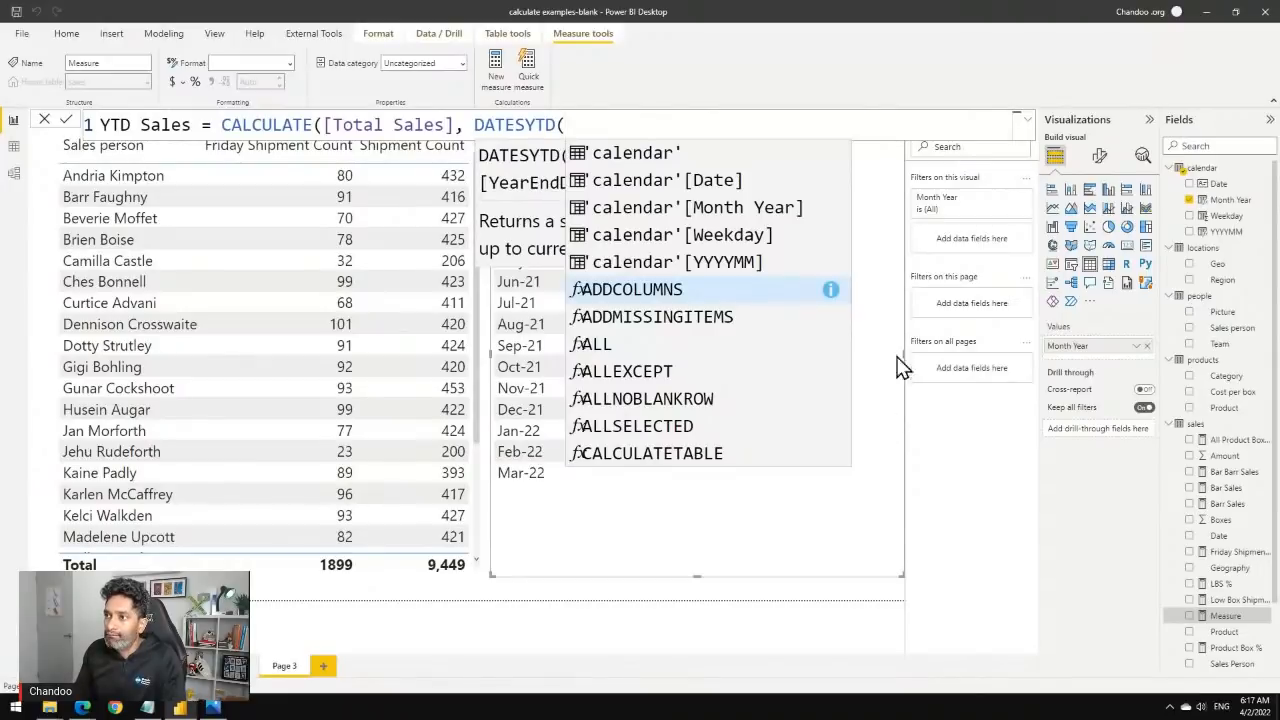
pyautogui.click(630, 184)
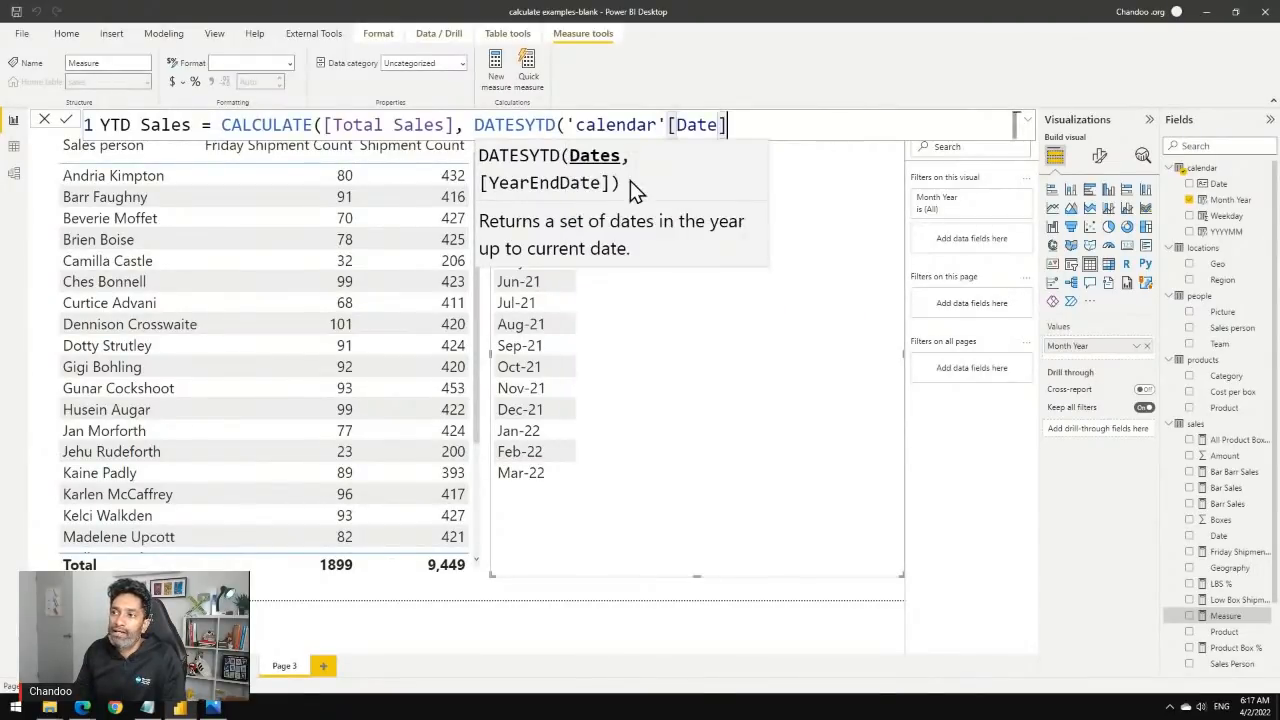
pyautogui.write('))')
pyautogui.press('Return')
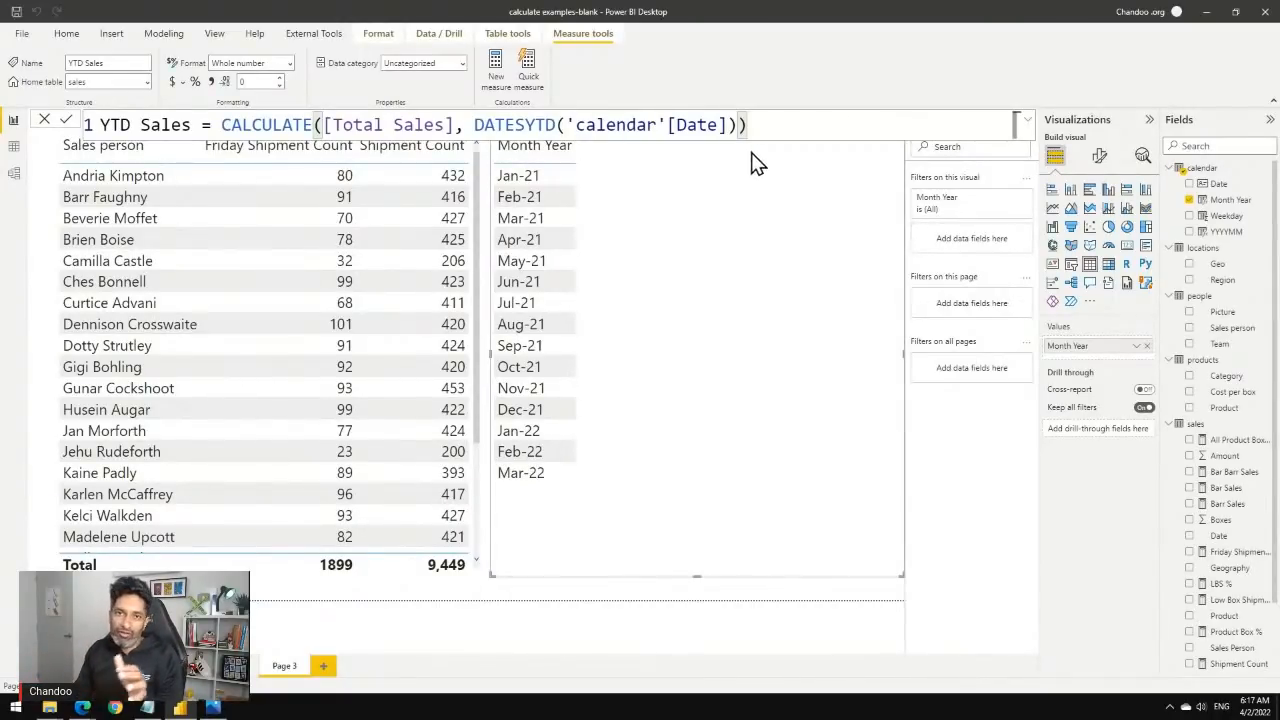
# Check DATESYTD's optional year-end argument in the YTD Sales formula using a trial comma, and remove the comma again.
pyautogui.click(729, 124)
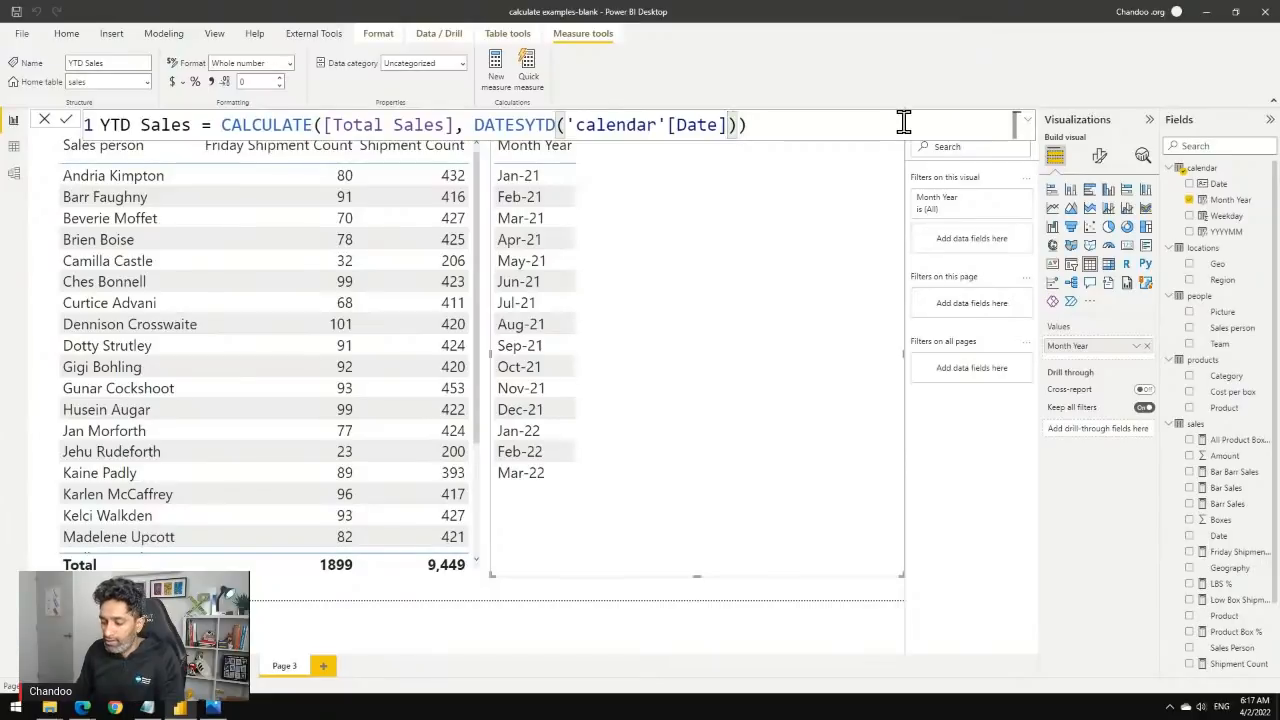
pyautogui.write(',')
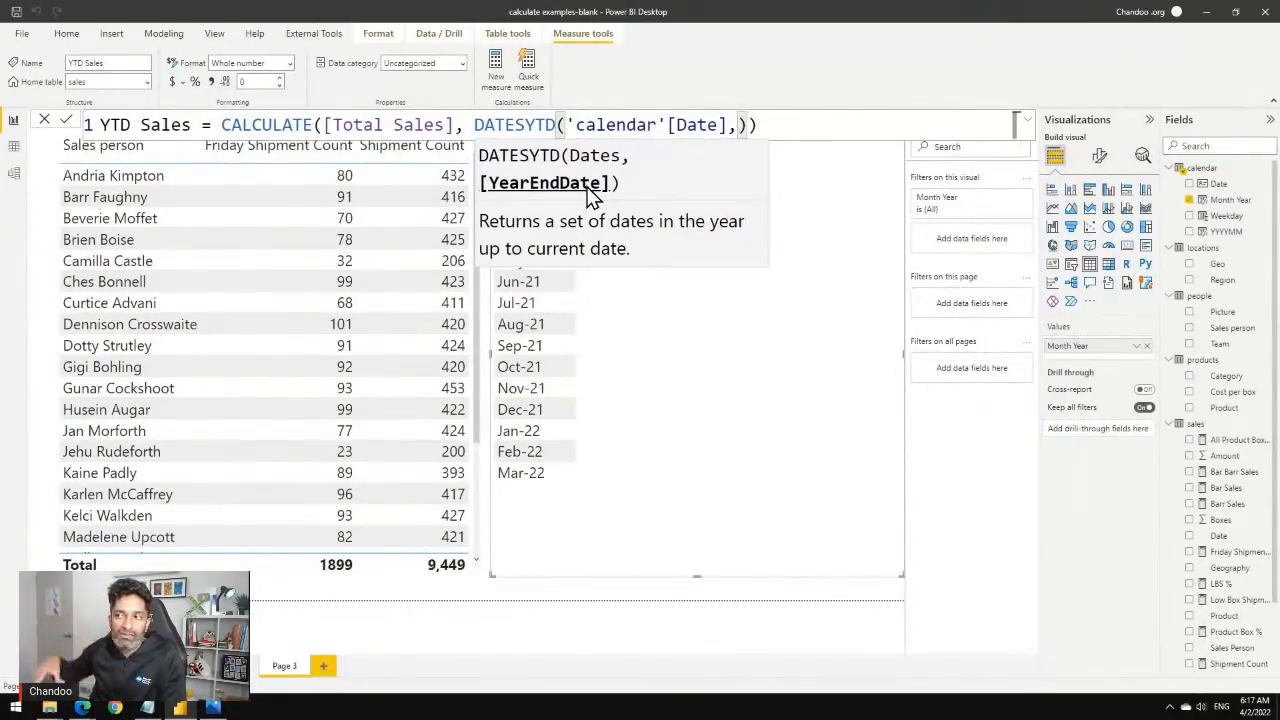
pyautogui.press('BackSpace')
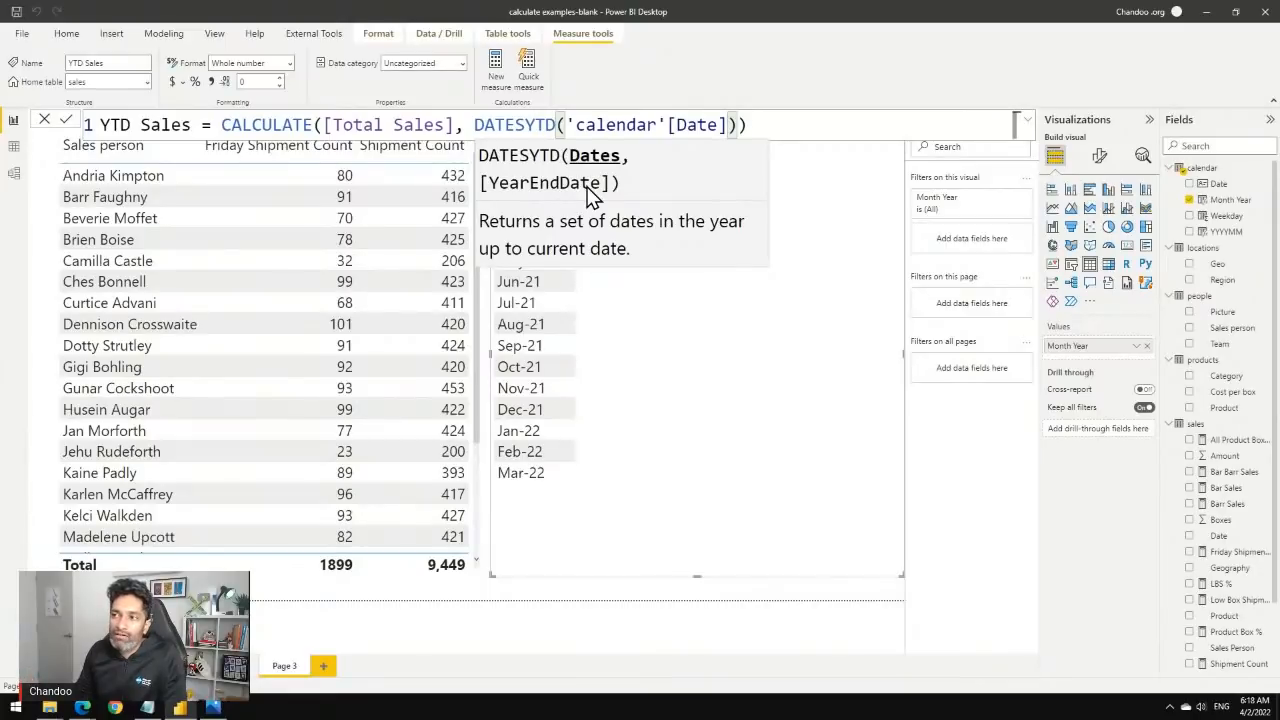
pyautogui.click(763, 125)
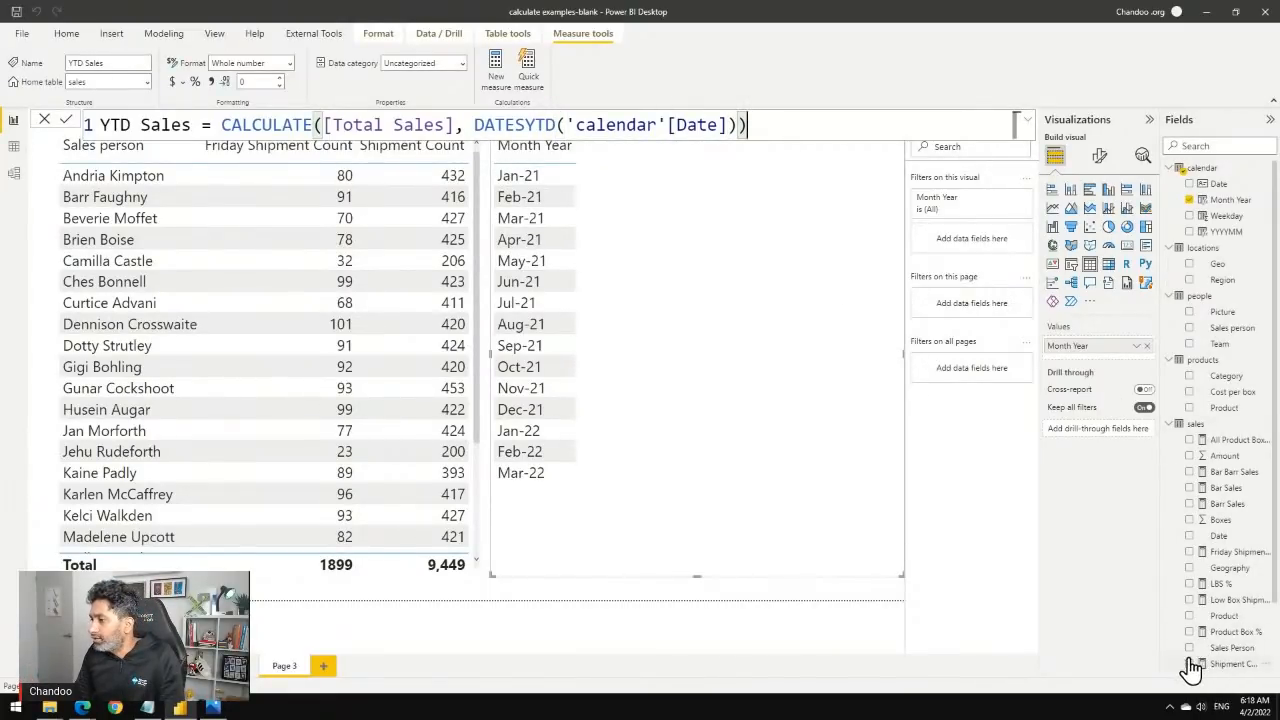
# Add YTD Sales in currency format to the Month Year table and shrink the table visual around its columns.
pyautogui.scroll(-2, 1250, 625)
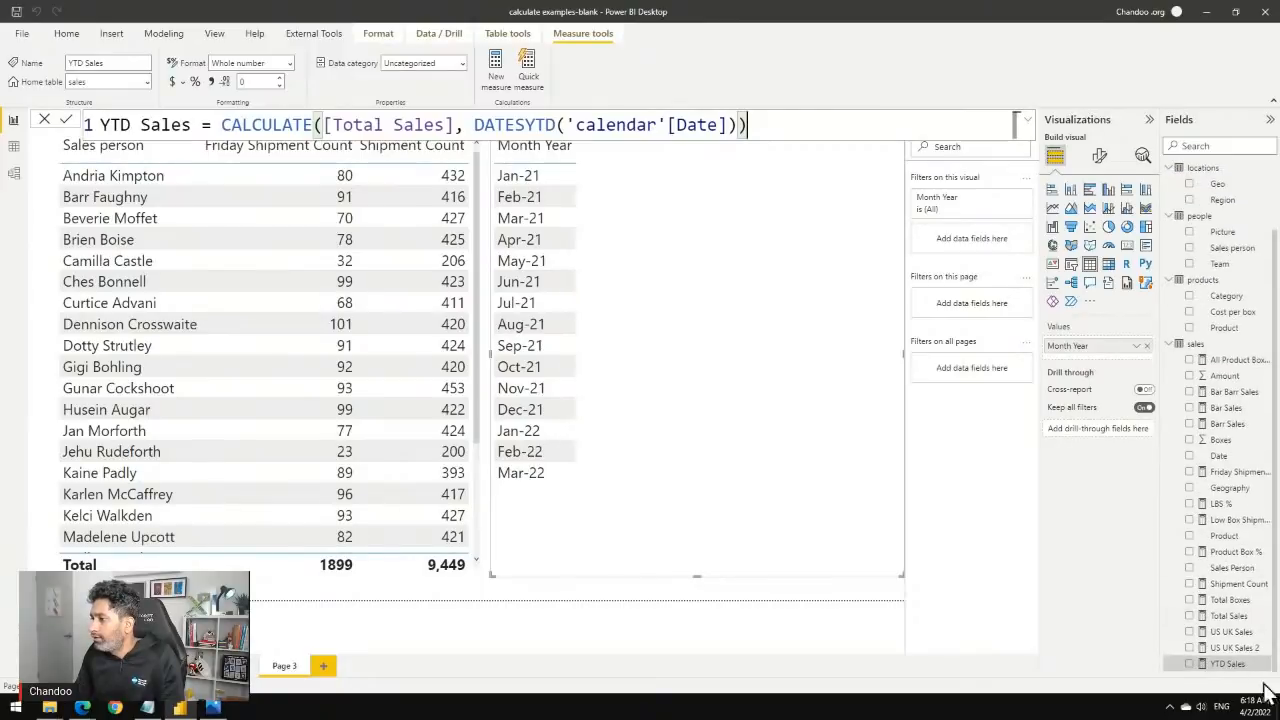
pyautogui.click(1190, 665)
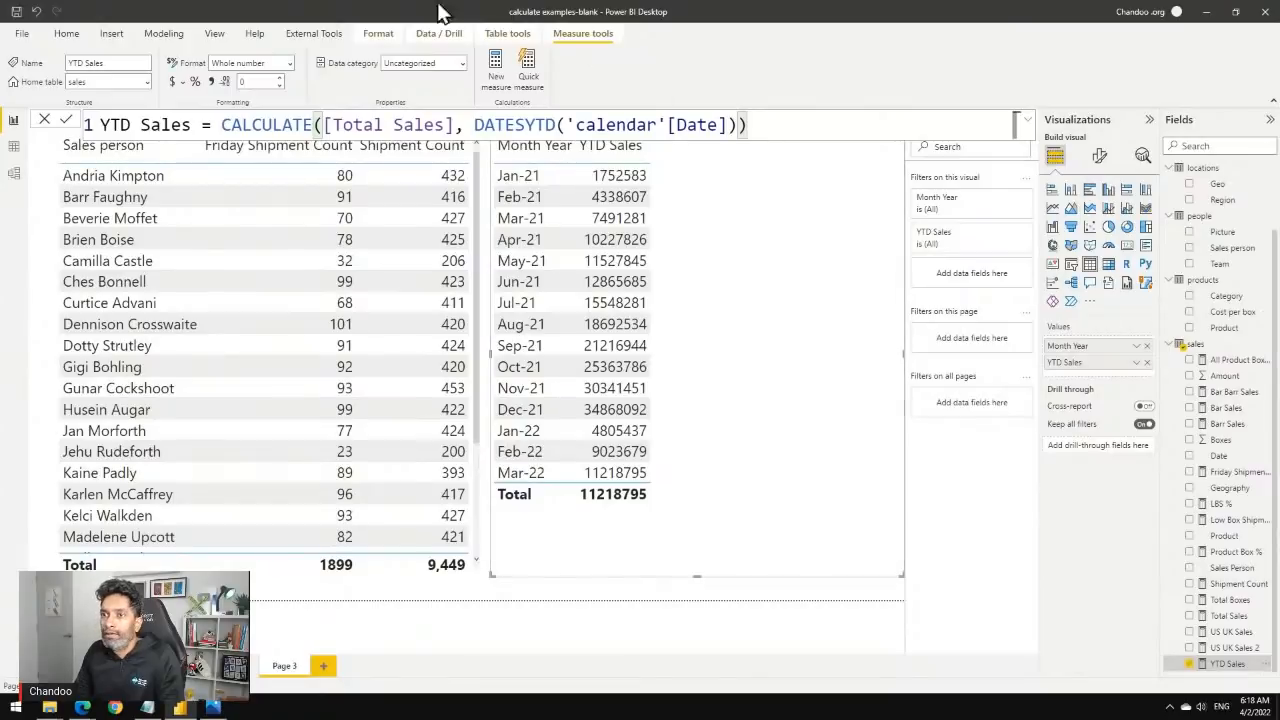
pyautogui.click(172, 81)
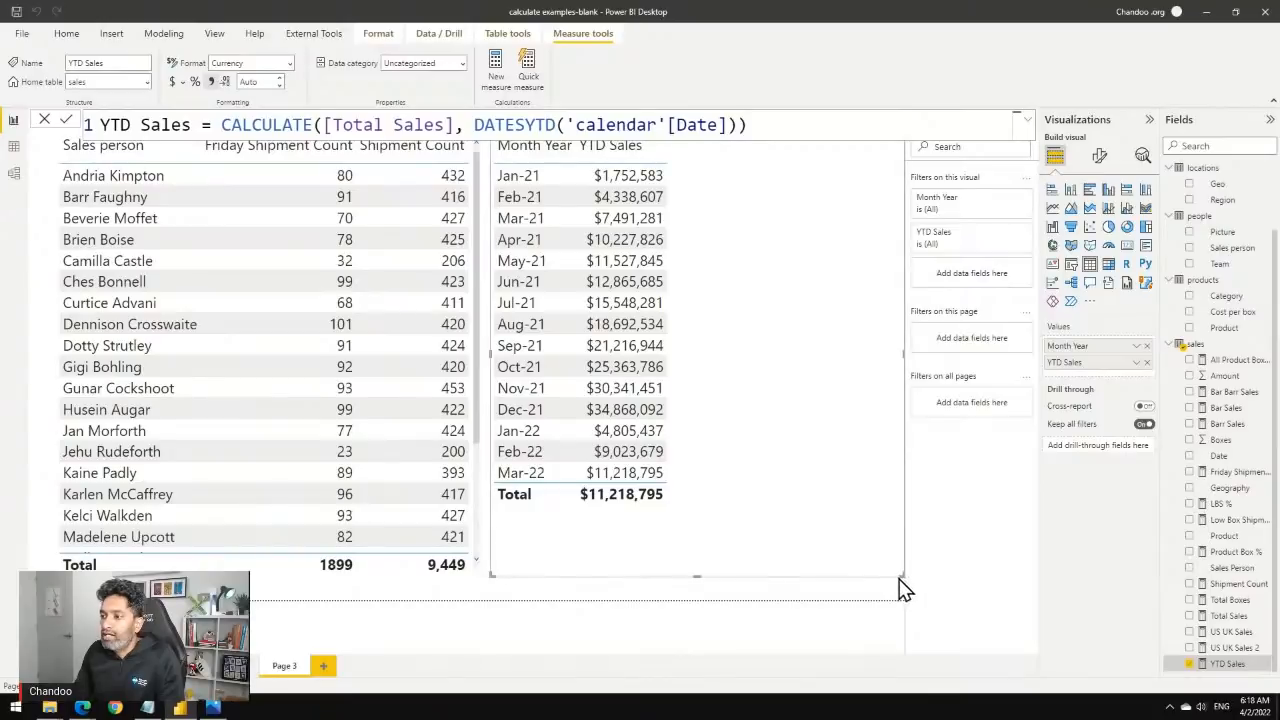
pyautogui.moveTo(889, 571); pyautogui.dragTo(746, 532)
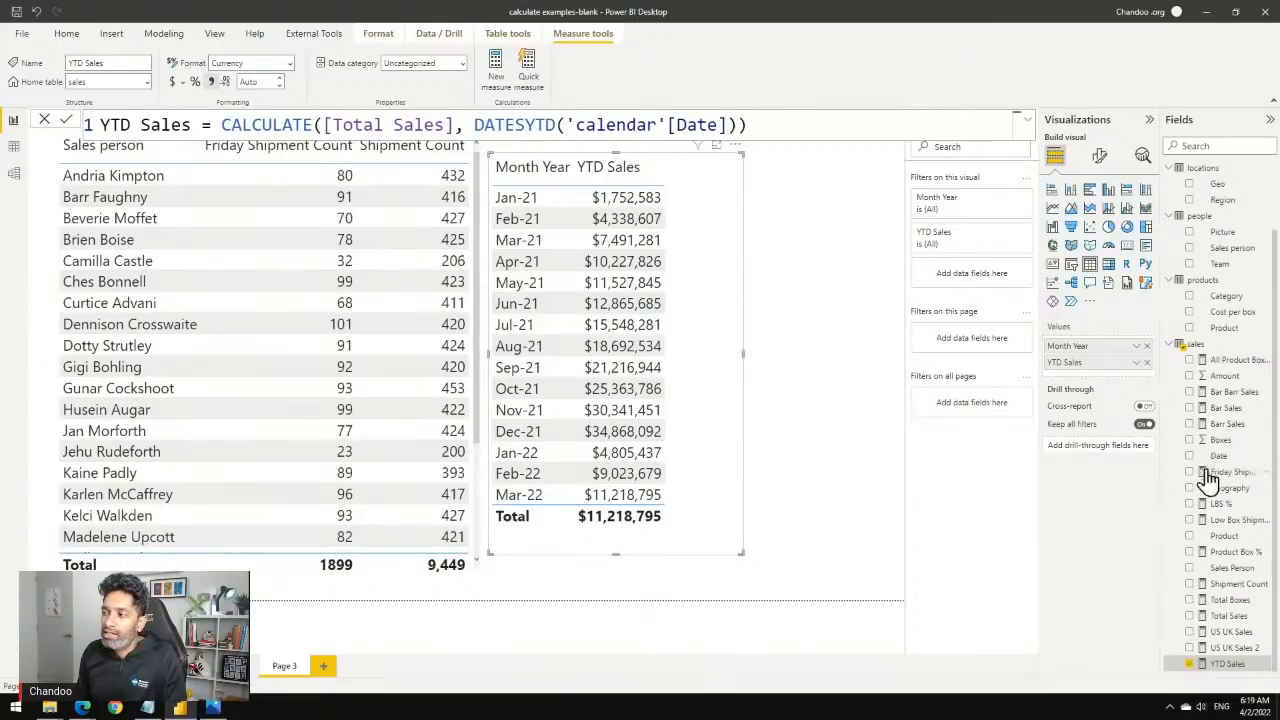
# Create a new measure in the sales table and name it YTD Sales (FY).
pyautogui.rightClick(1195, 345)
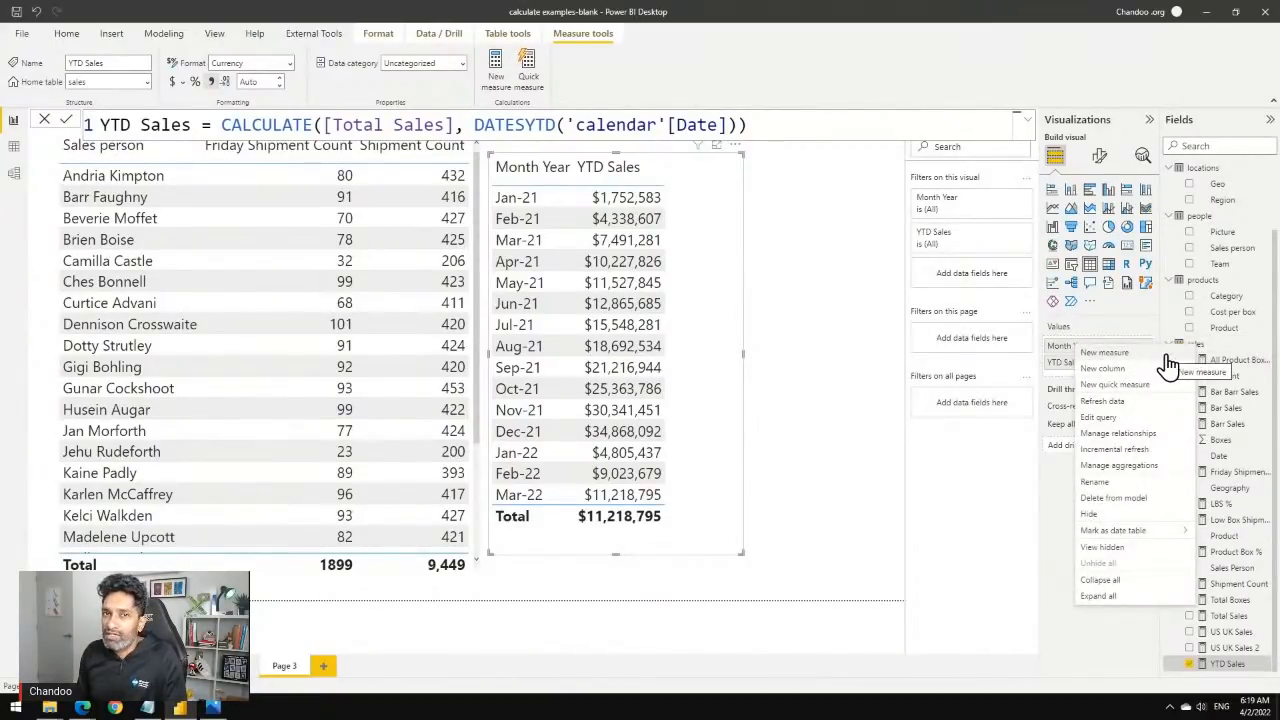
pyautogui.click(1166, 356)
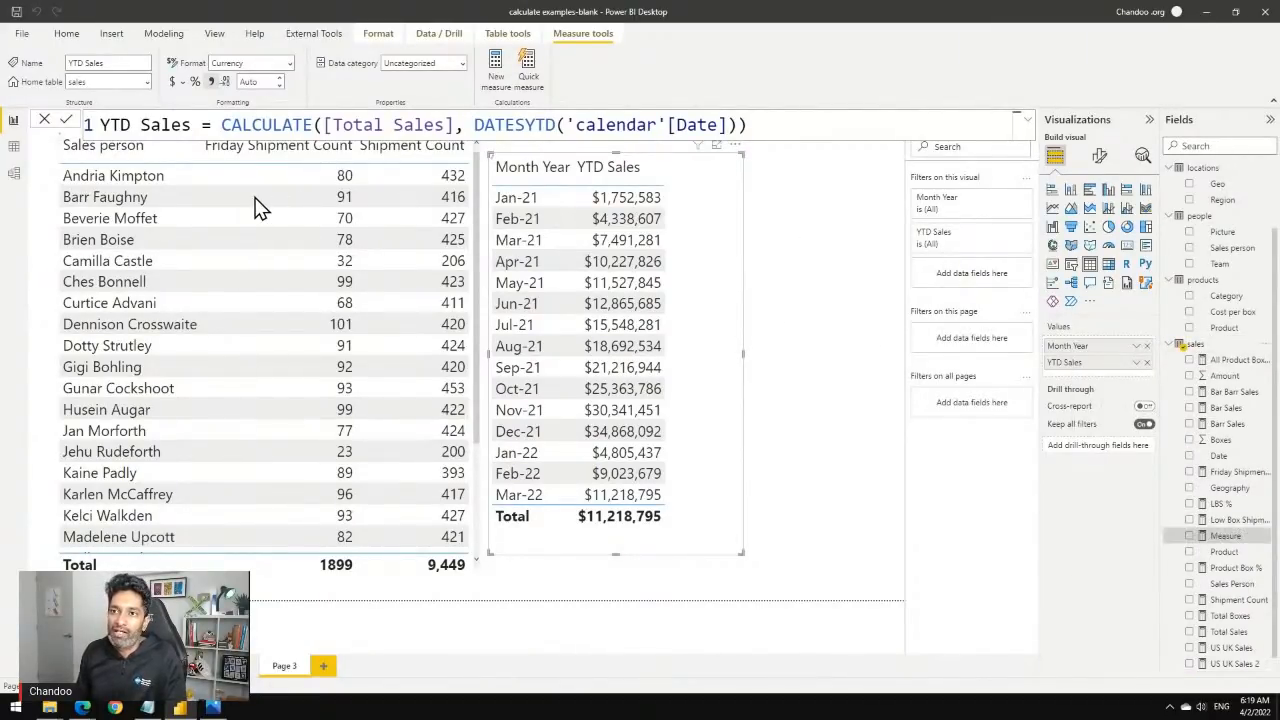
pyautogui.write('YTD SAles')
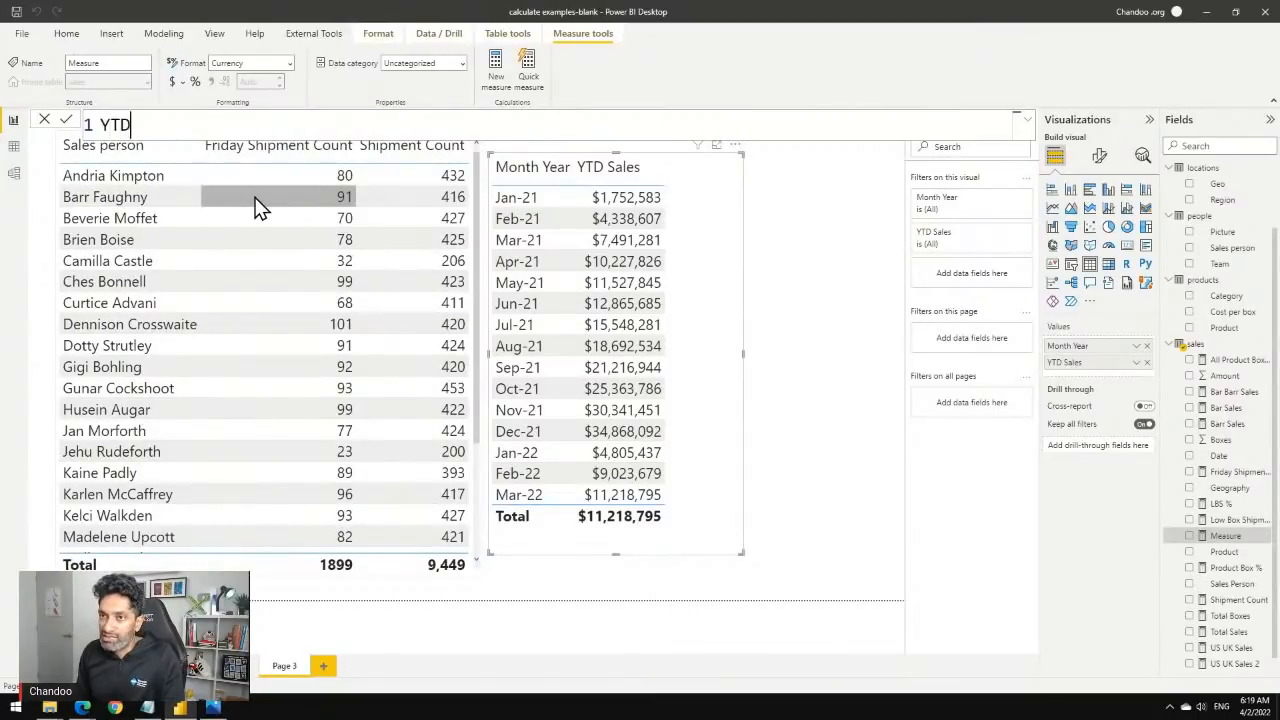
pyautogui.press('BackSpace')
pyautogui.press('BackSpace')
pyautogui.press('BackSpace')
pyautogui.press('BackSpace')
pyautogui.press('BackSpace')
pyautogui.write('a')
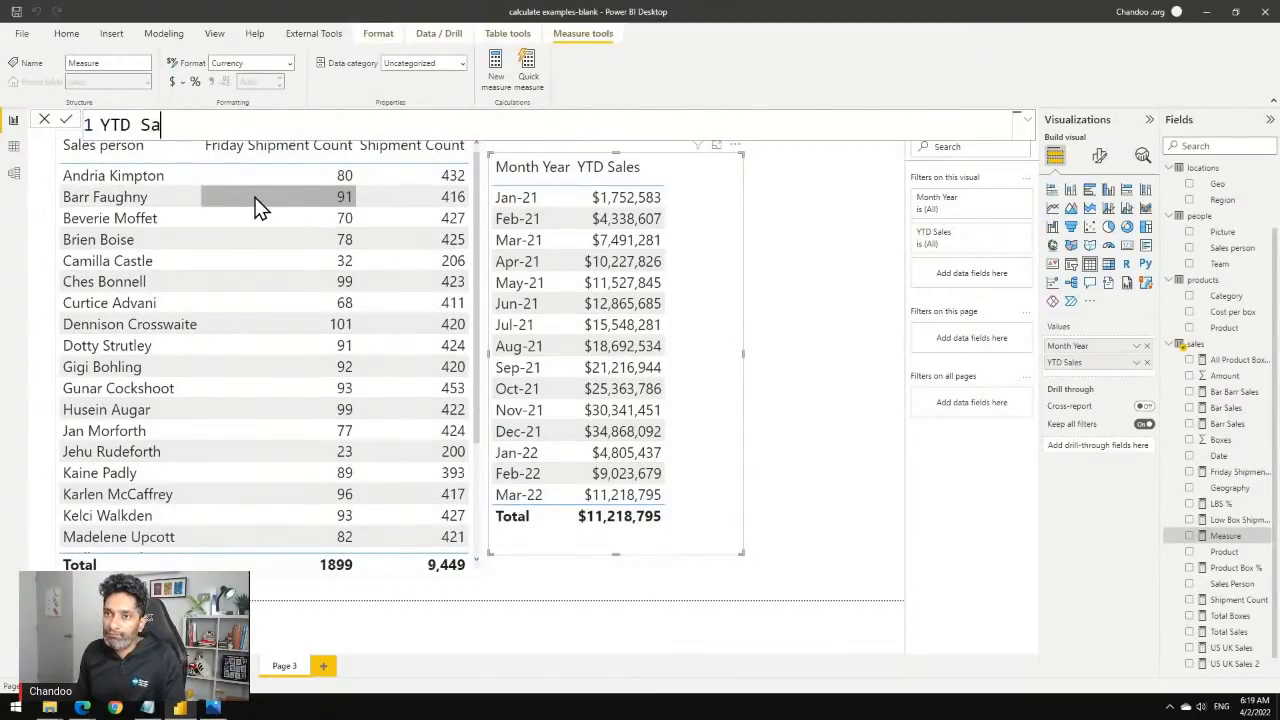
pyautogui.write('les (')
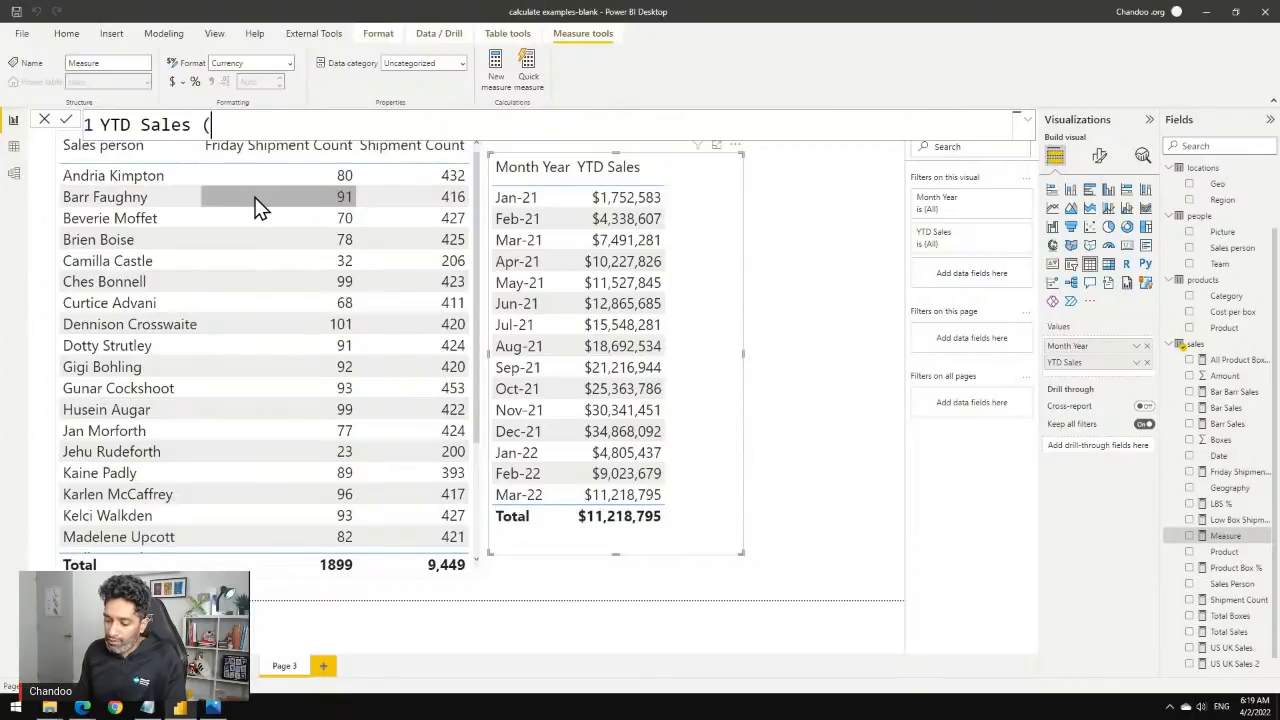
pyautogui.write('FY) =')
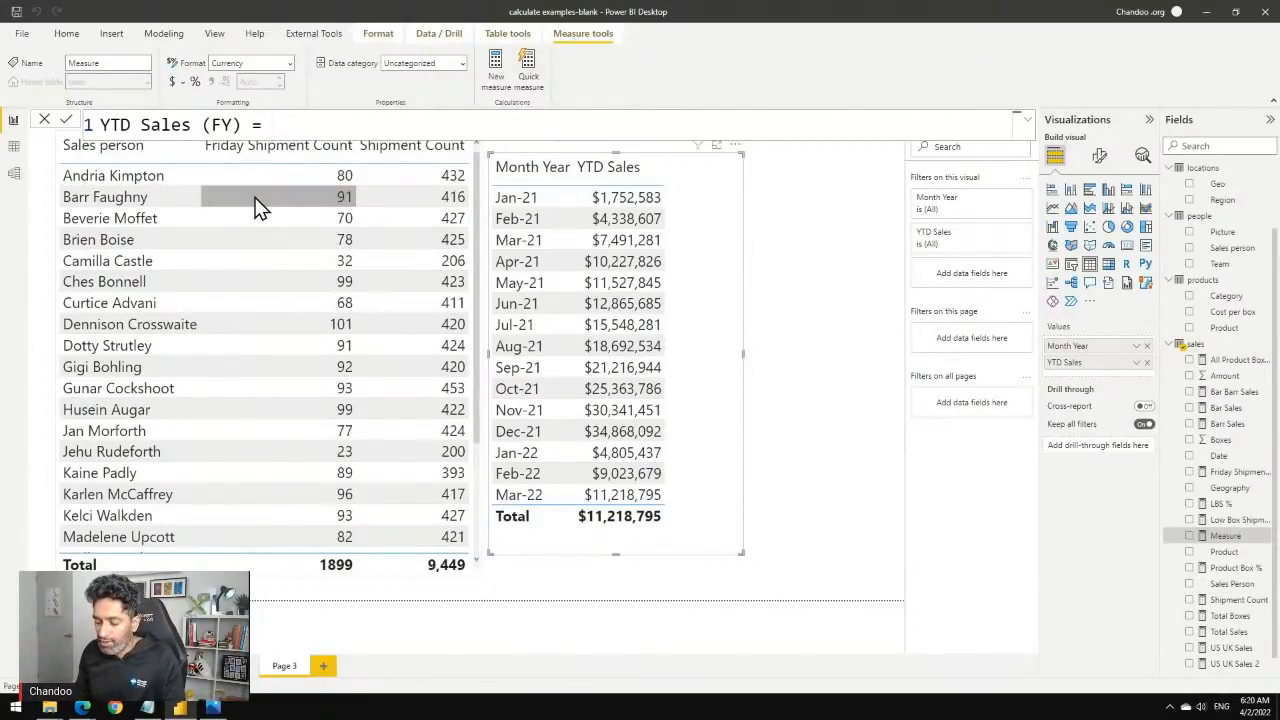
# Define YTD Sales (FY) as CALCULATE([Total Sales], DATESYTD('calendar'[Date], "30-jun-2022")) and commit the measure.
pyautogui.write('CALCULATE([to')
pyautogui.press('Down')
pyautogui.press('Tab')
pyautogui.write(', datesy')
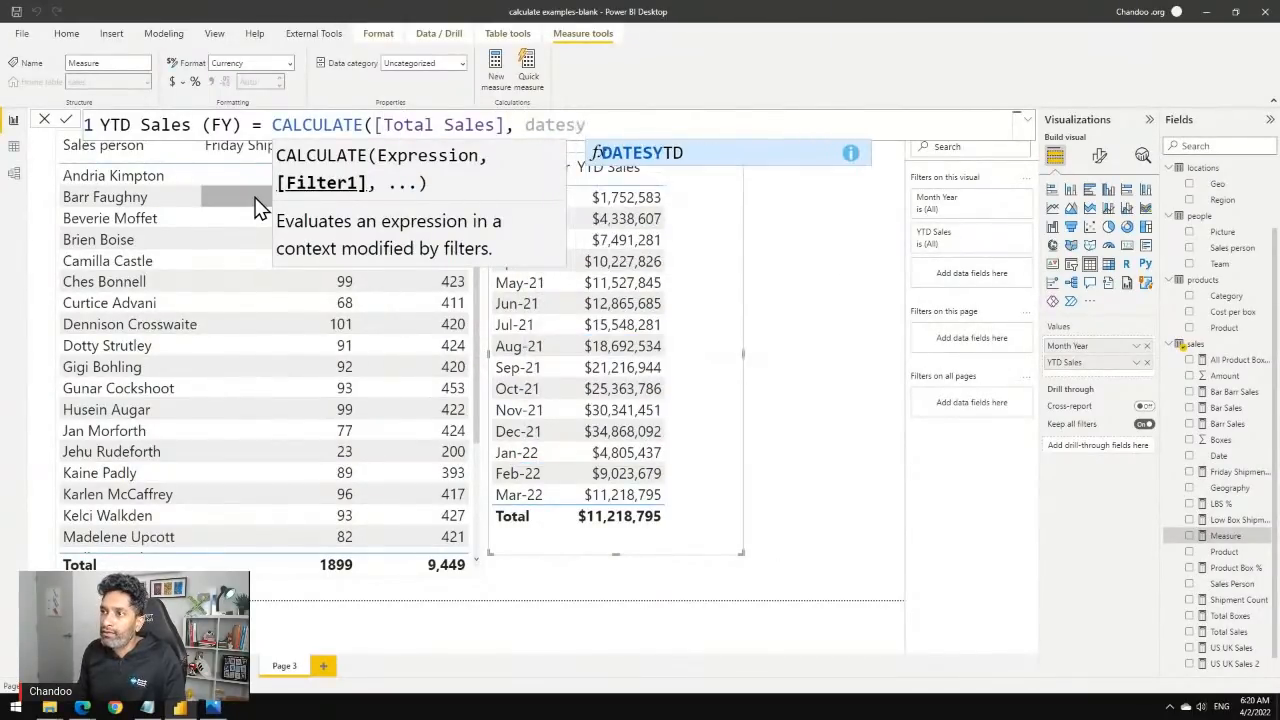
pyautogui.press('Tab')
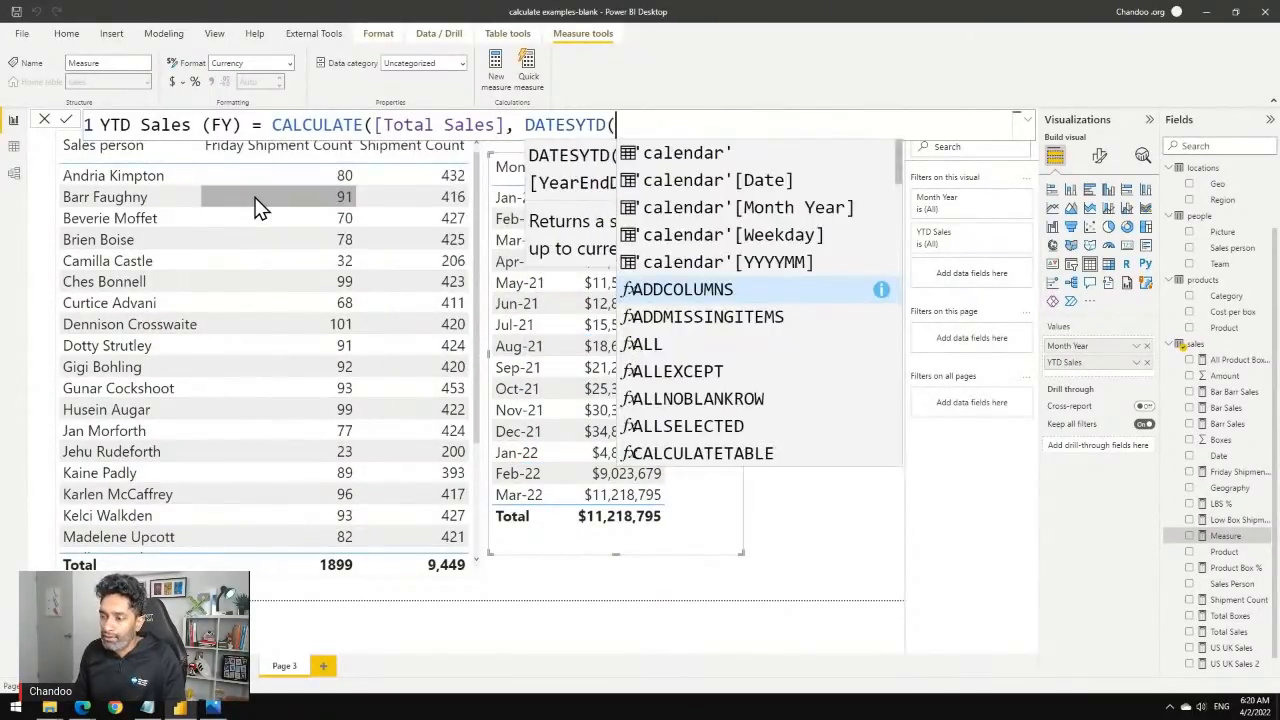
pyautogui.press('Down')
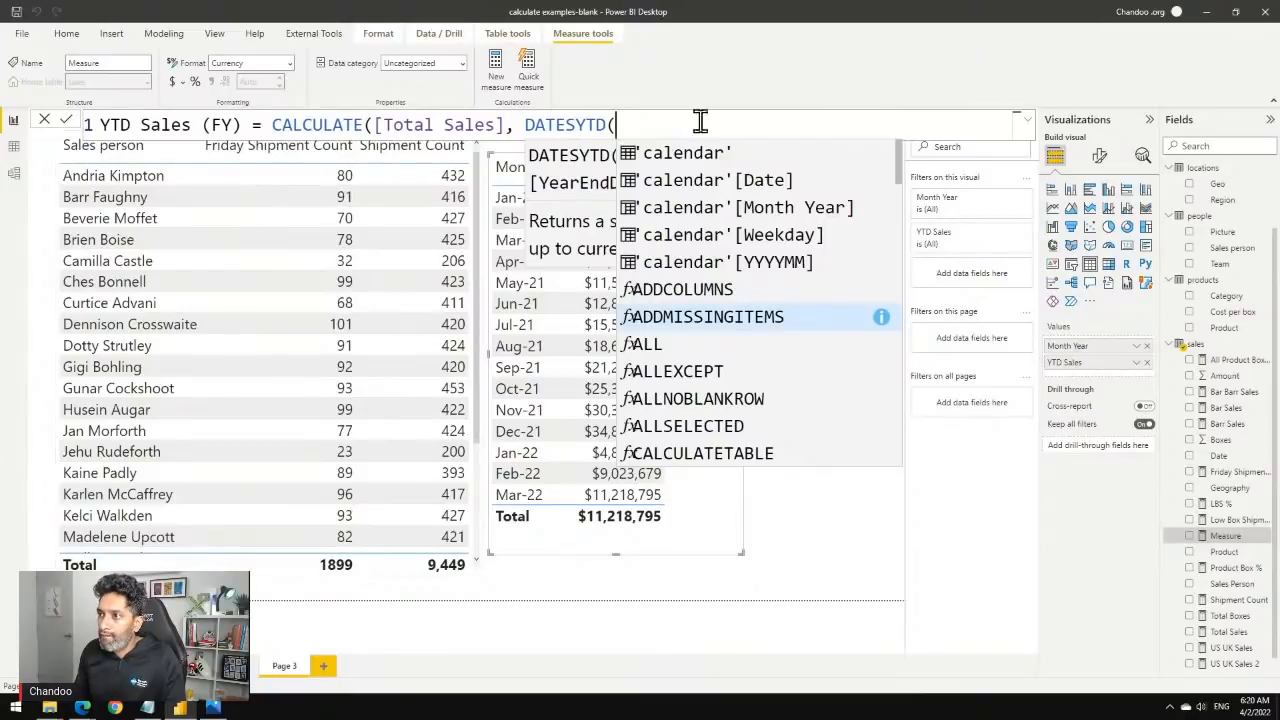
pyautogui.click(738, 181)
pyautogui.write(',')
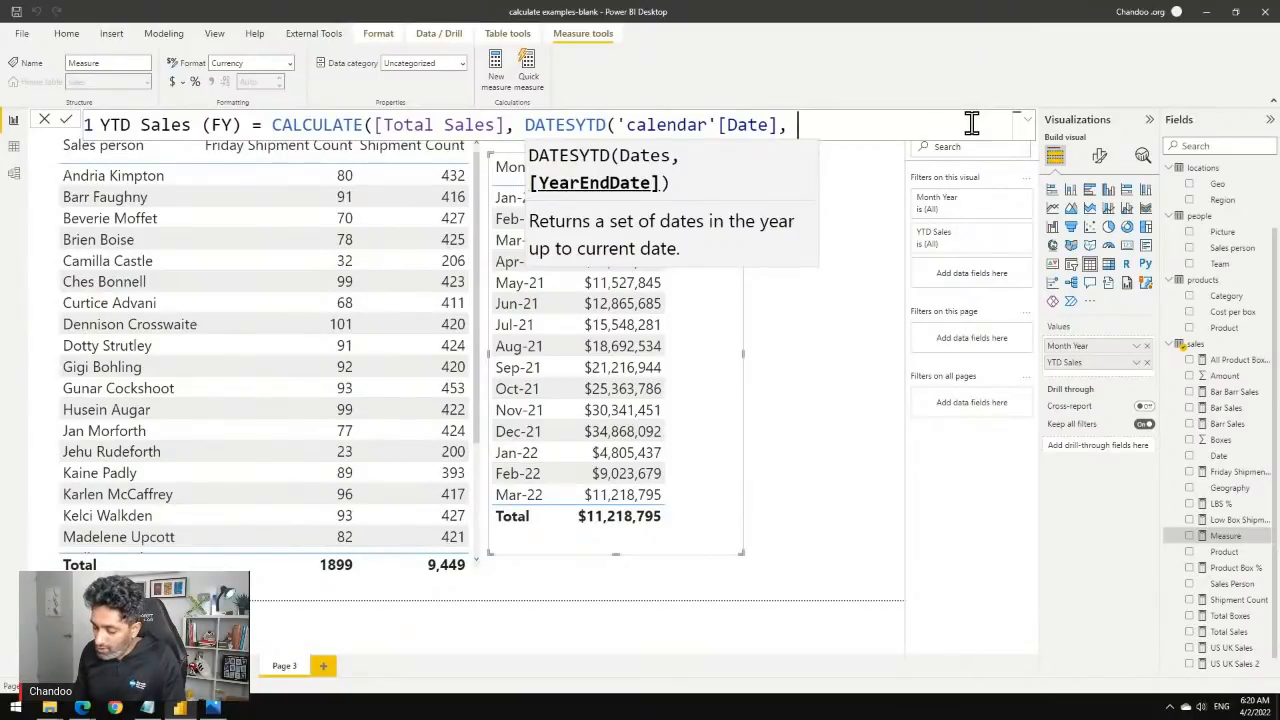
pyautogui.write('"30-jun')
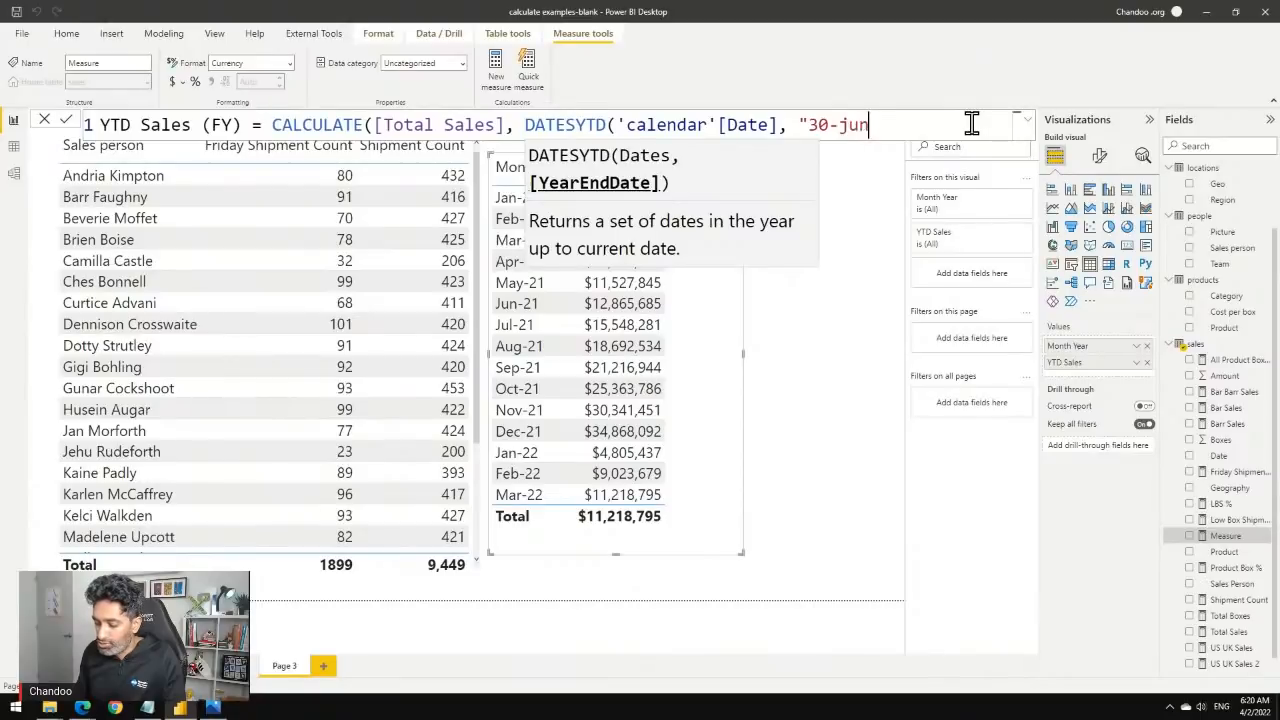
pyautogui.write('-2022")')
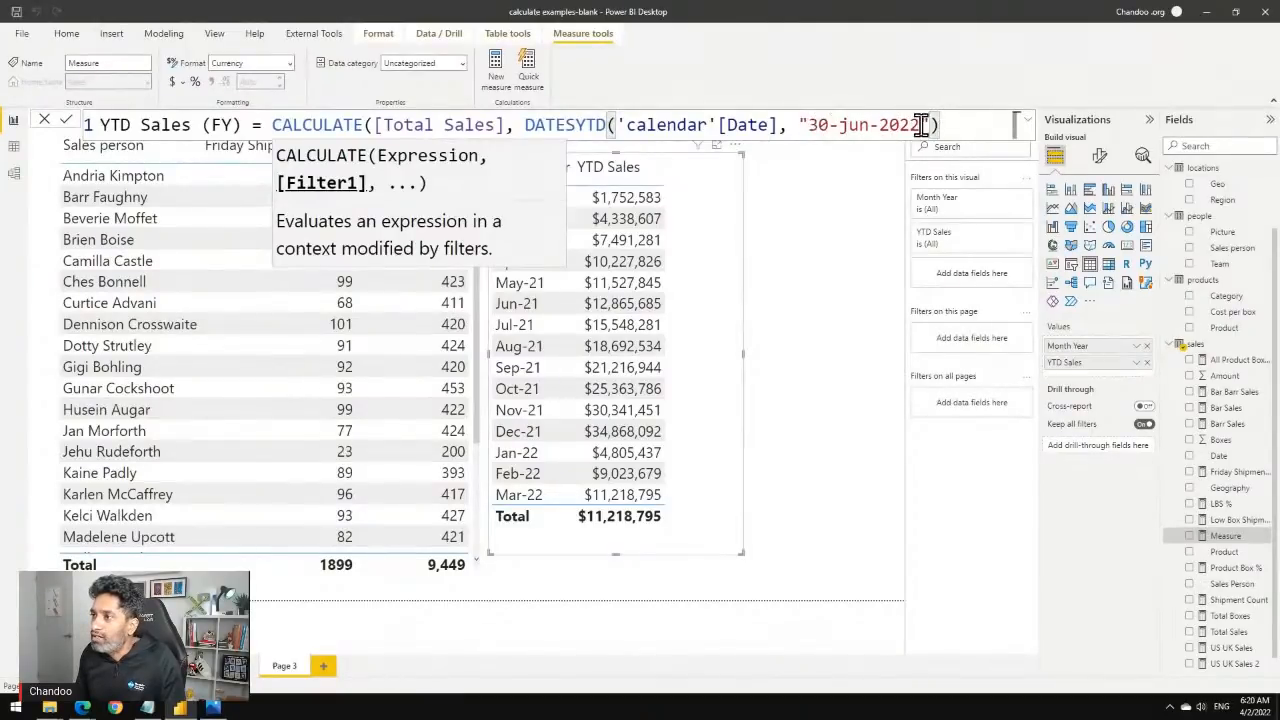
pyautogui.click(66, 122)
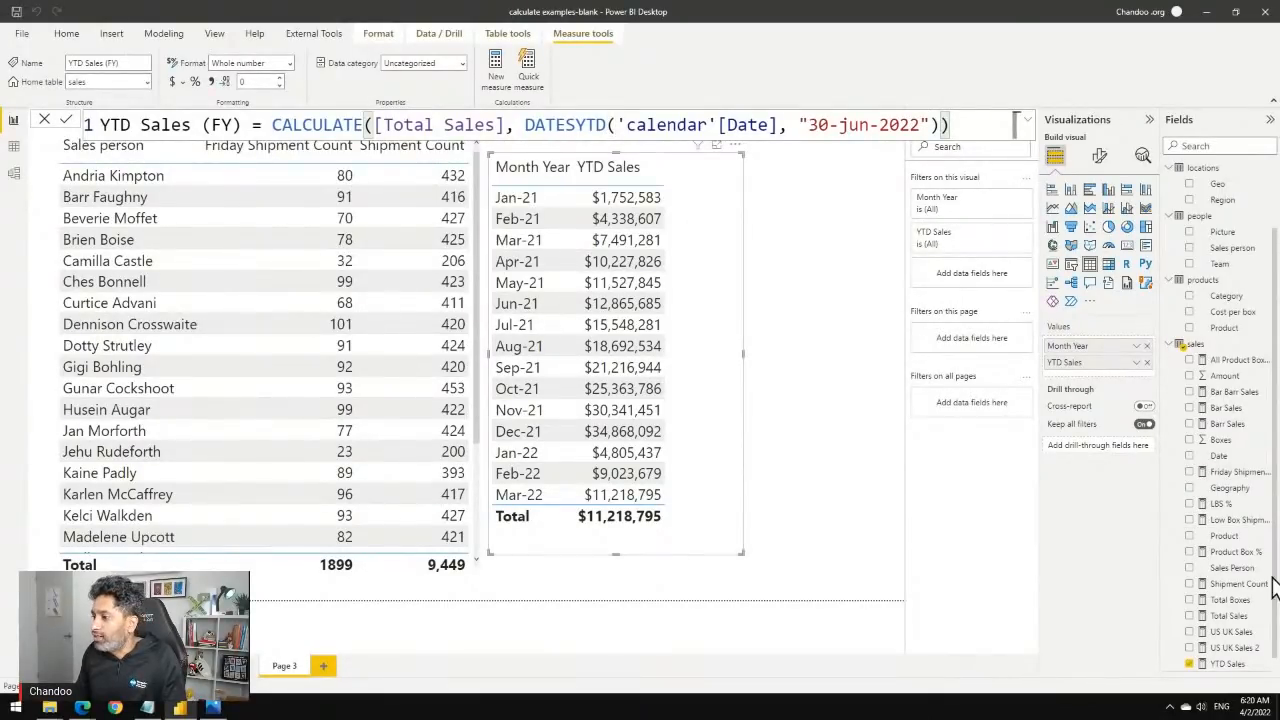
# Add YTD Sales (FY) to the Month Year table, widen the visual to fit it, and format the measure as currency.
pyautogui.scroll(-2, 1260, 591)
pyautogui.click(1189, 664)
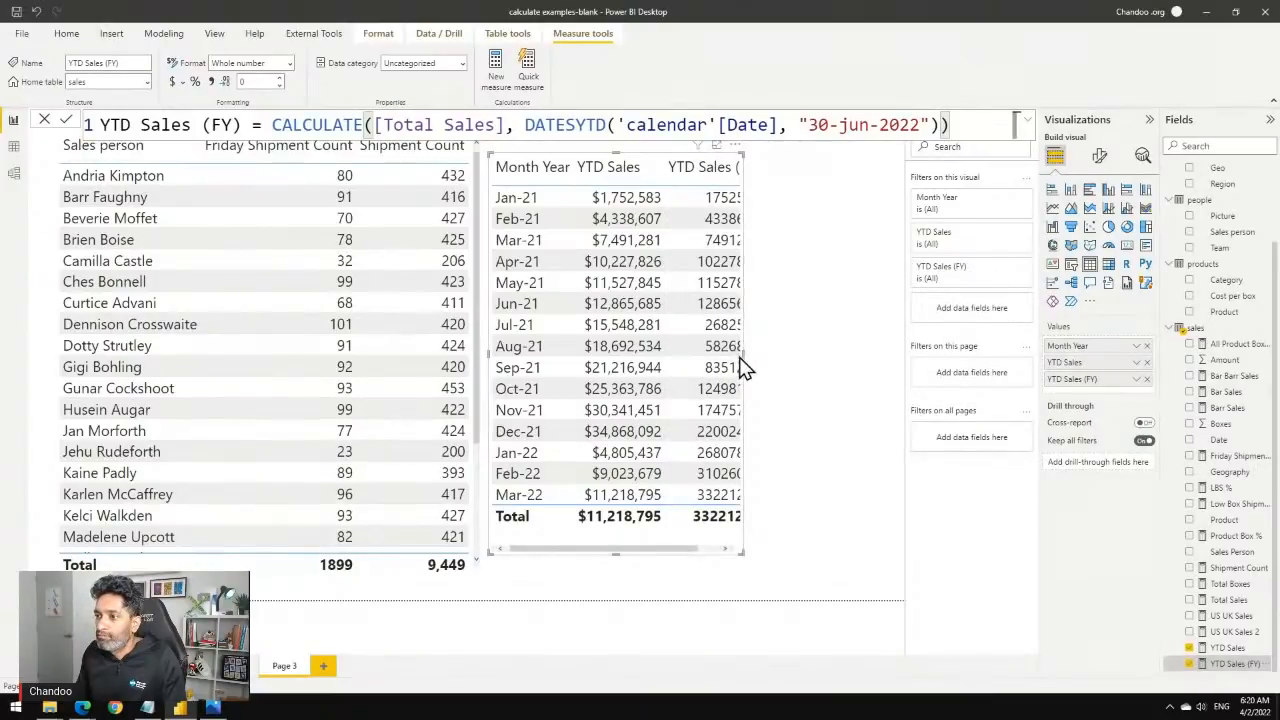
pyautogui.moveTo(743, 354); pyautogui.dragTo(857, 355)
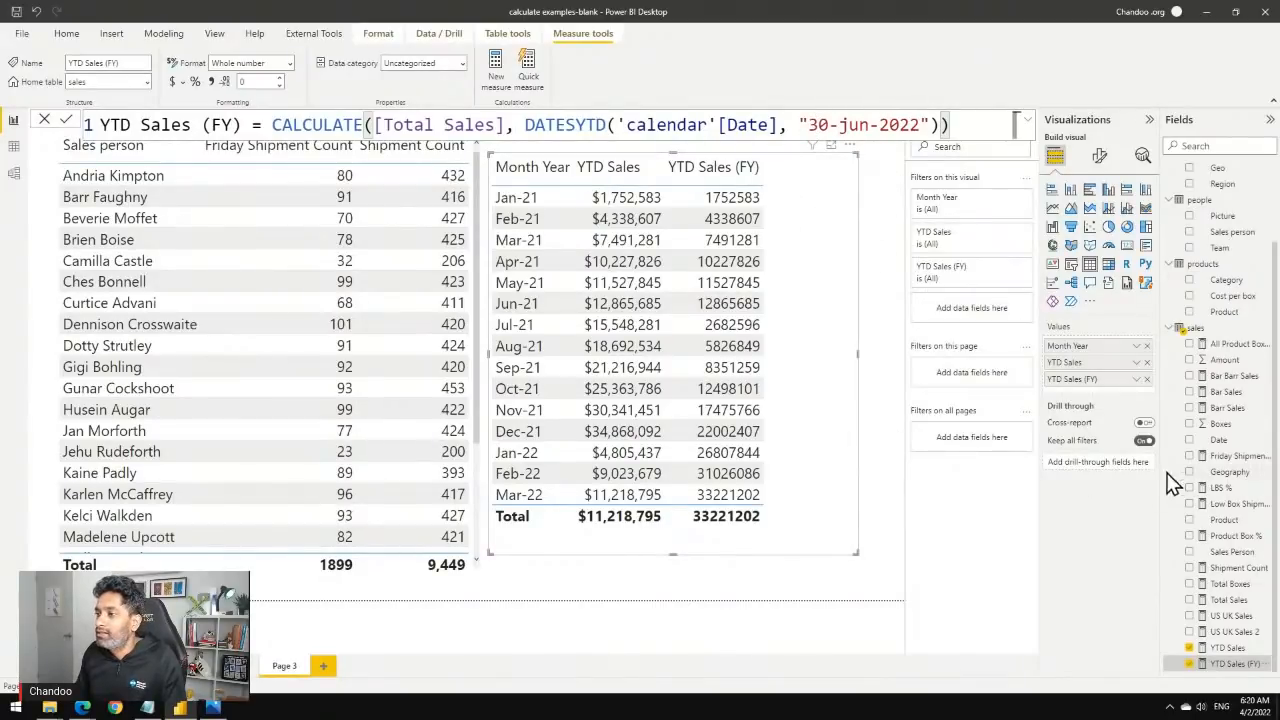
pyautogui.click(174, 81)
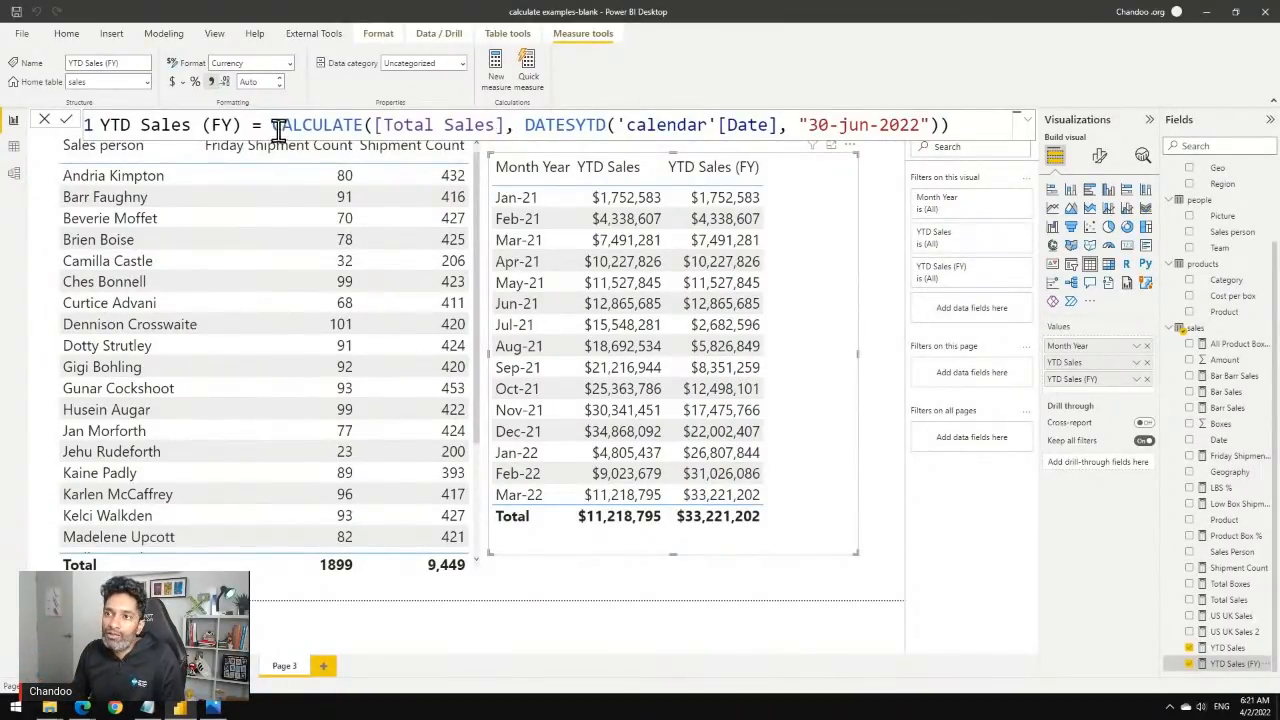
# Put the CALCULATE expression of YTD Sales (FY) on its own line, comment it out with //, and start a line below it.
pyautogui.moveTo(272, 124); pyautogui.dragTo(953, 124)
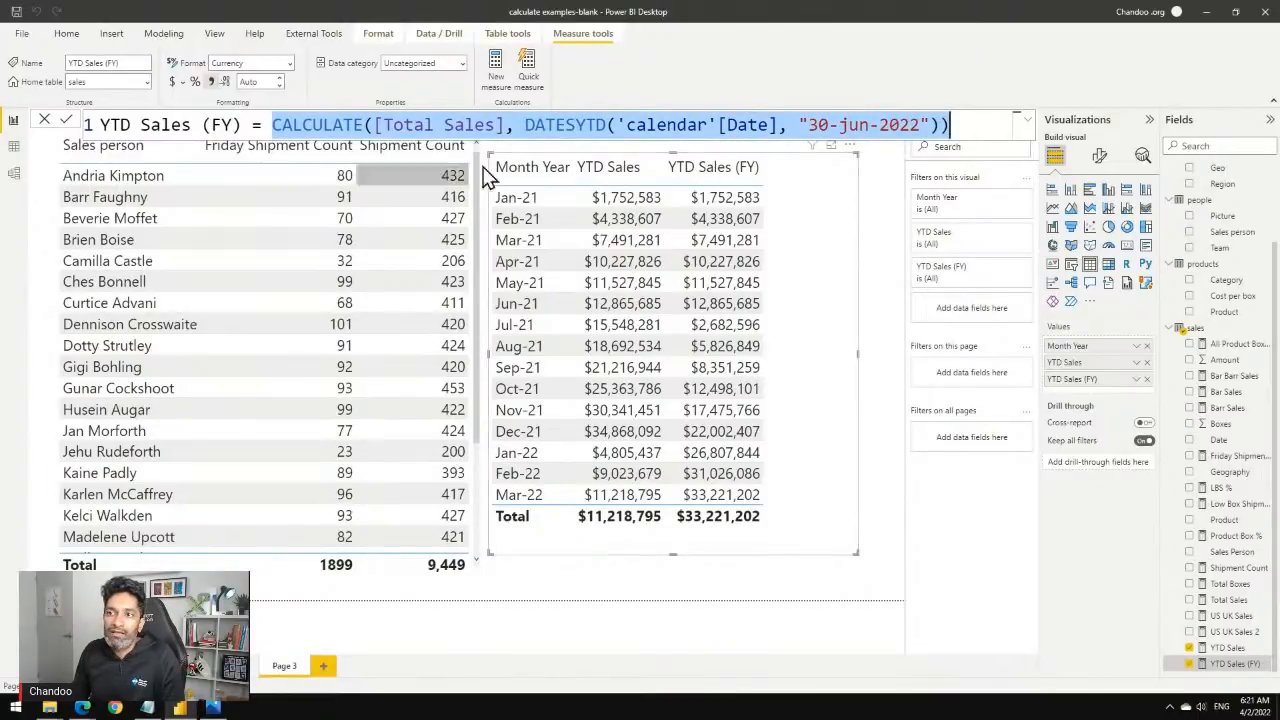
pyautogui.click(268, 125)
pyautogui.hotkey('shift', 'Return')
pyautogui.write('//')
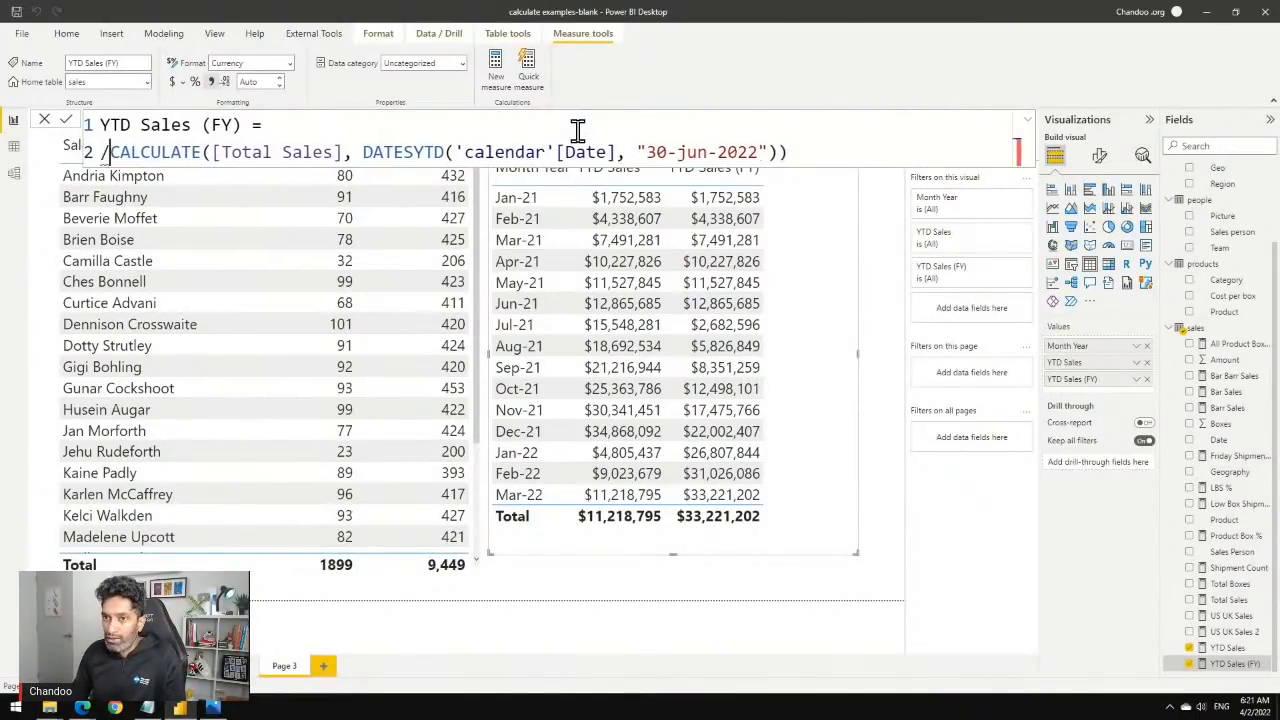
pyautogui.hotkey('shift', 'Return')
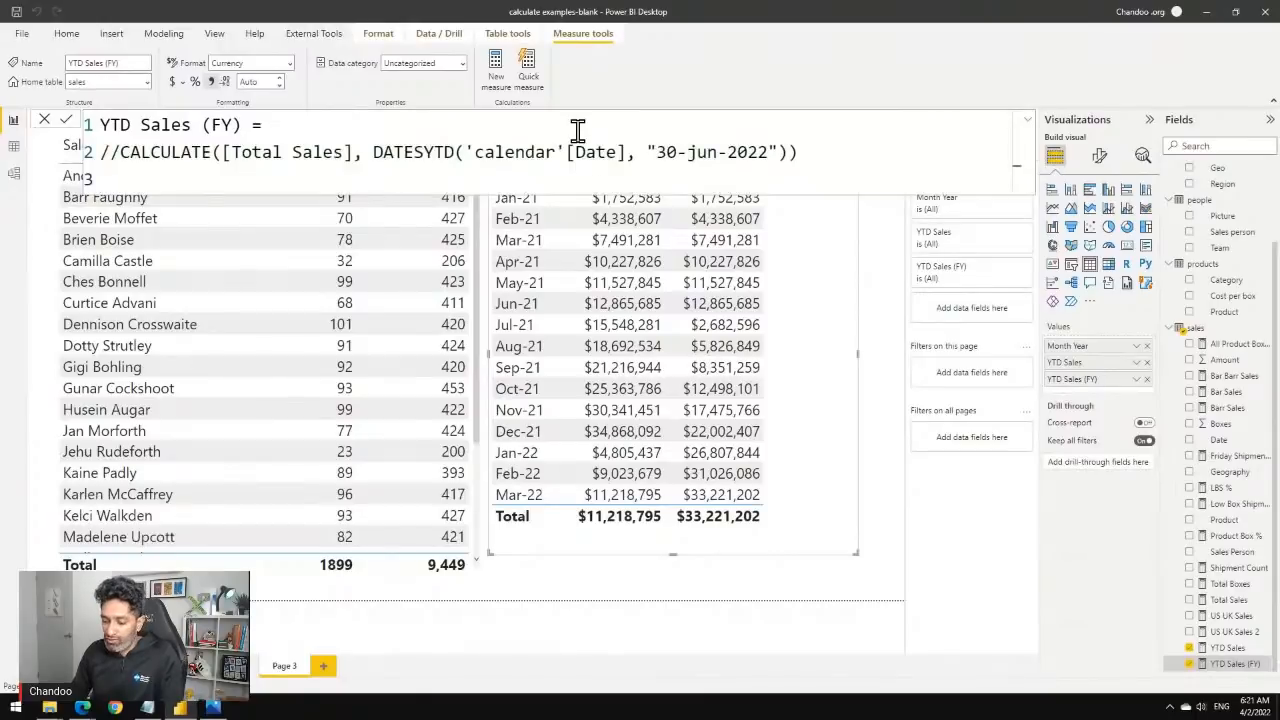
# Begin an alternative YTD Sales (FY) expression below the comment with TOTALYTD([Total Sales],'calendar'[Date].
pyautogui.write('tota')
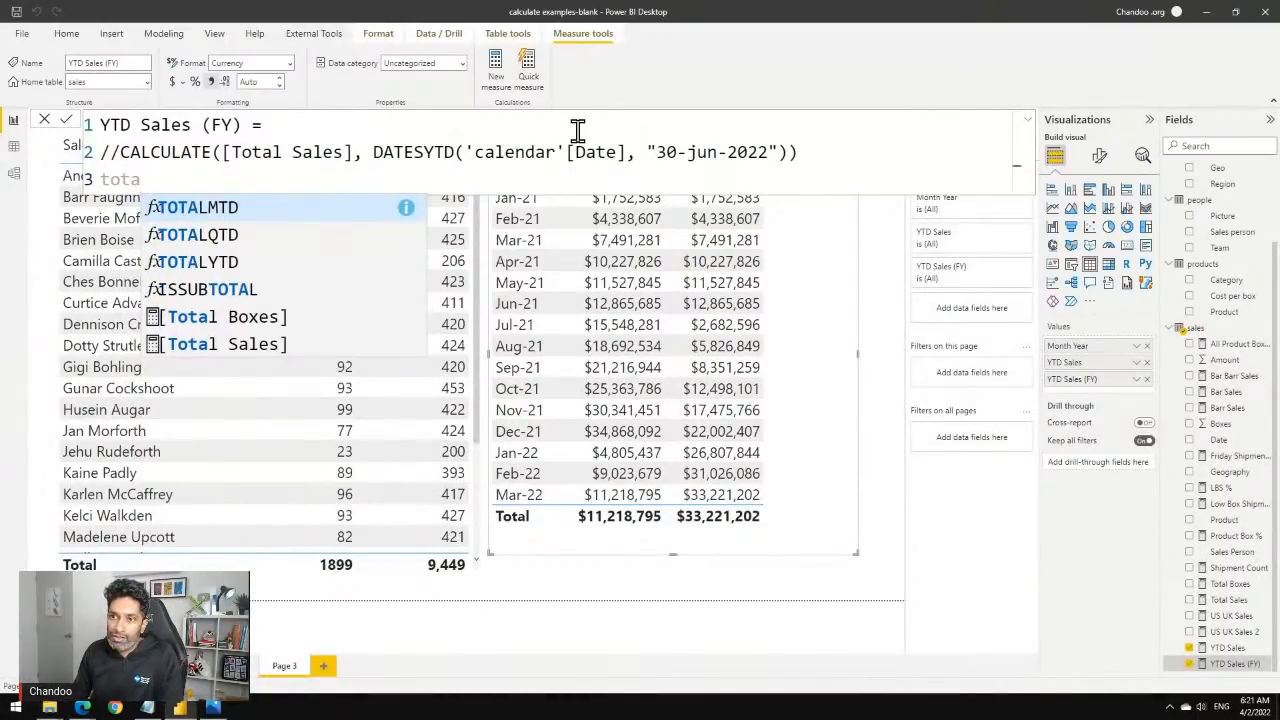
pyautogui.press('Down')
pyautogui.press('Down')
pyautogui.press('Tab')
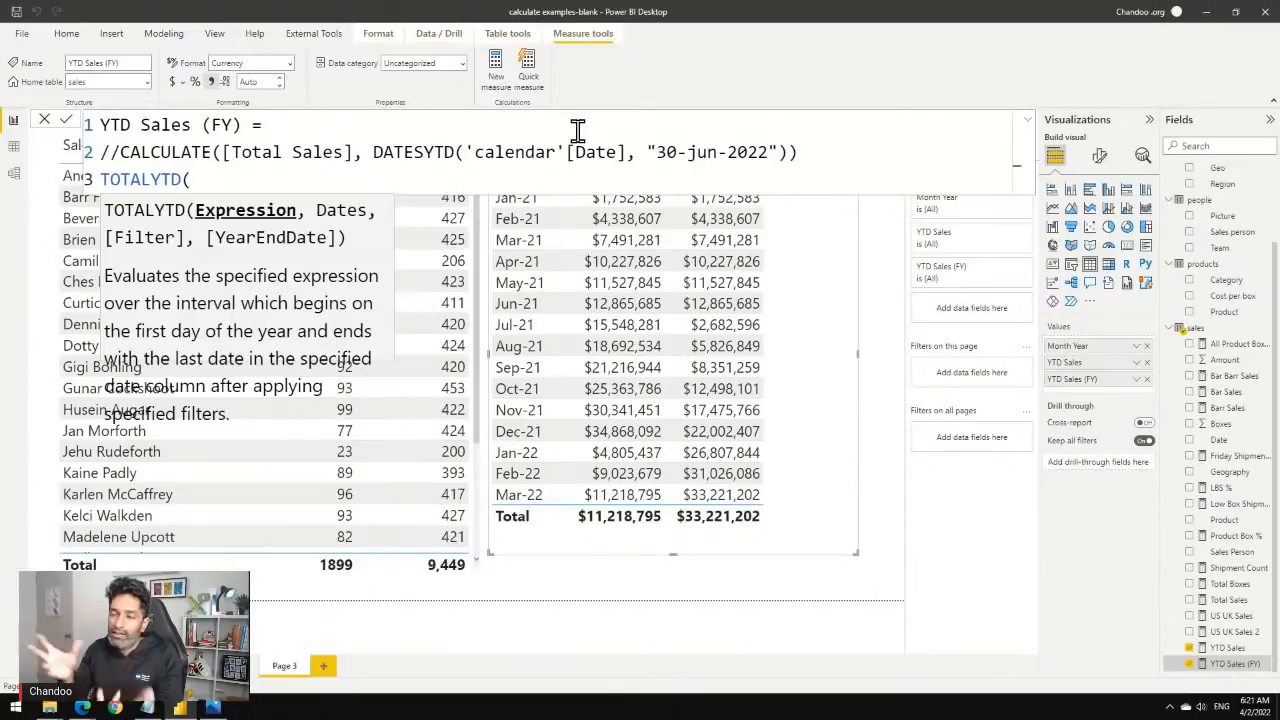
pyautogui.write('[tota')
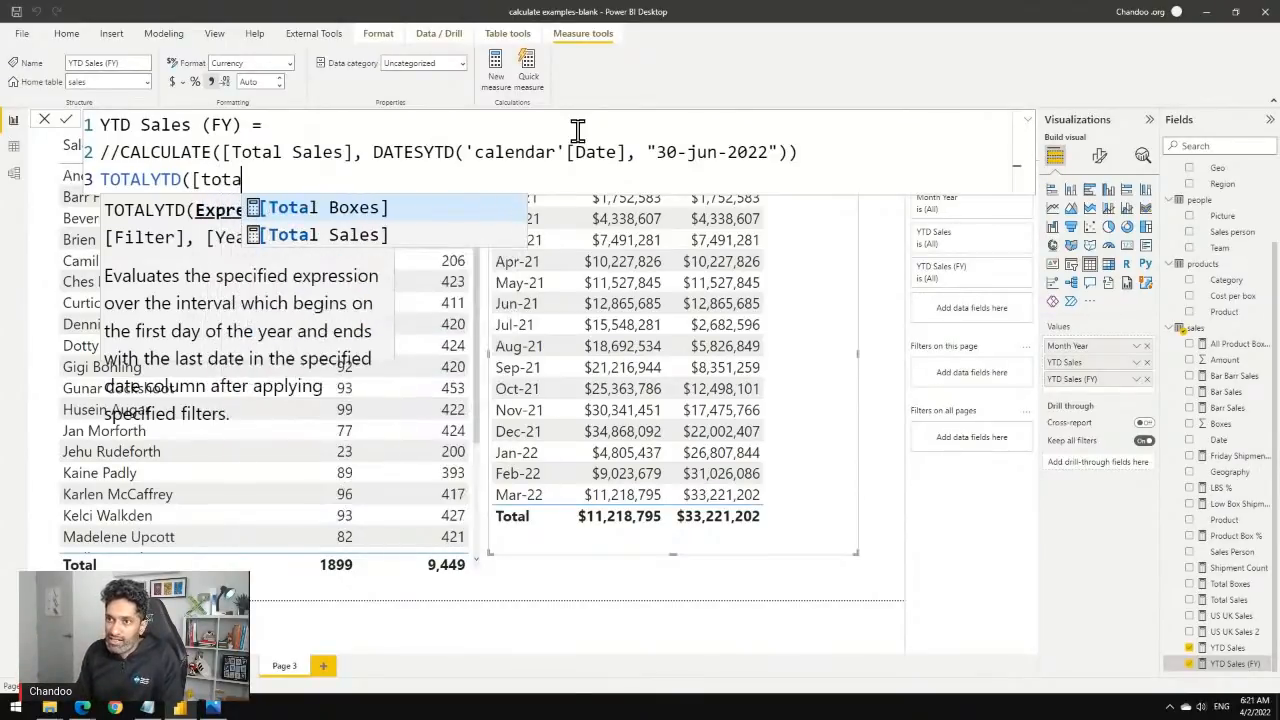
pyautogui.press('Down')
pyautogui.press('Tab')
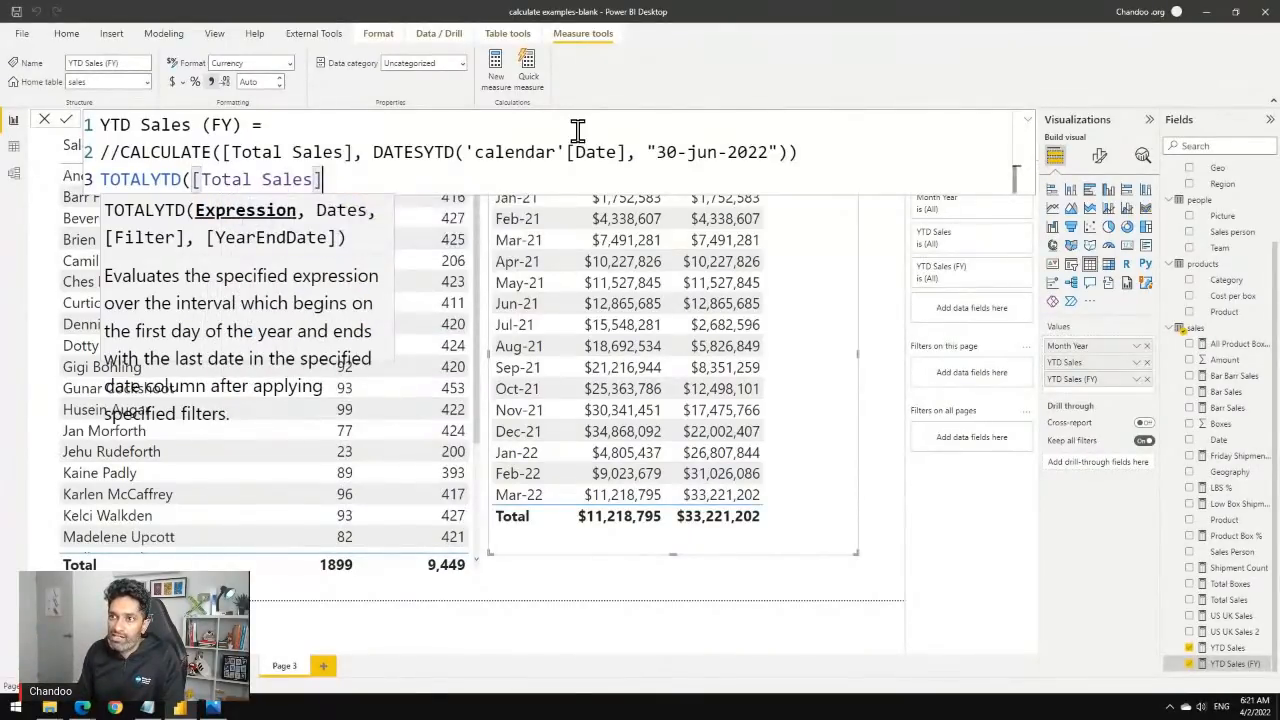
pyautogui.write(',')
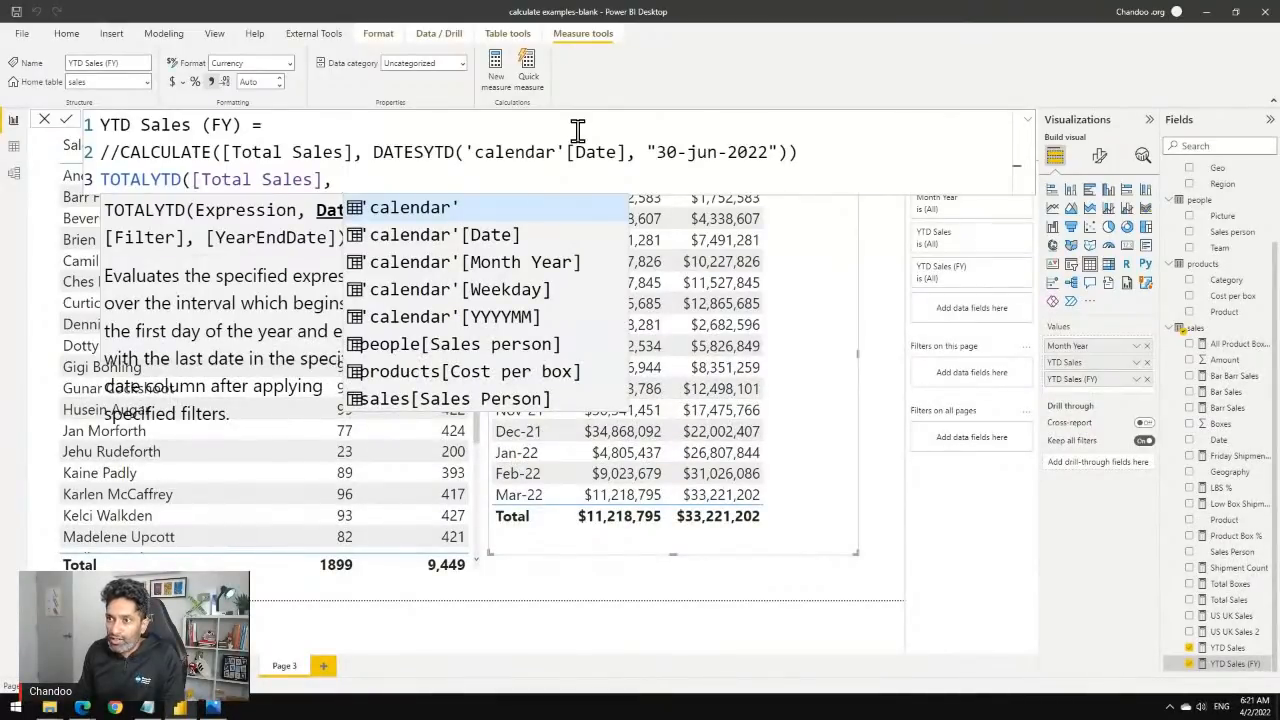
pyautogui.press('Down')
pyautogui.press('Tab')
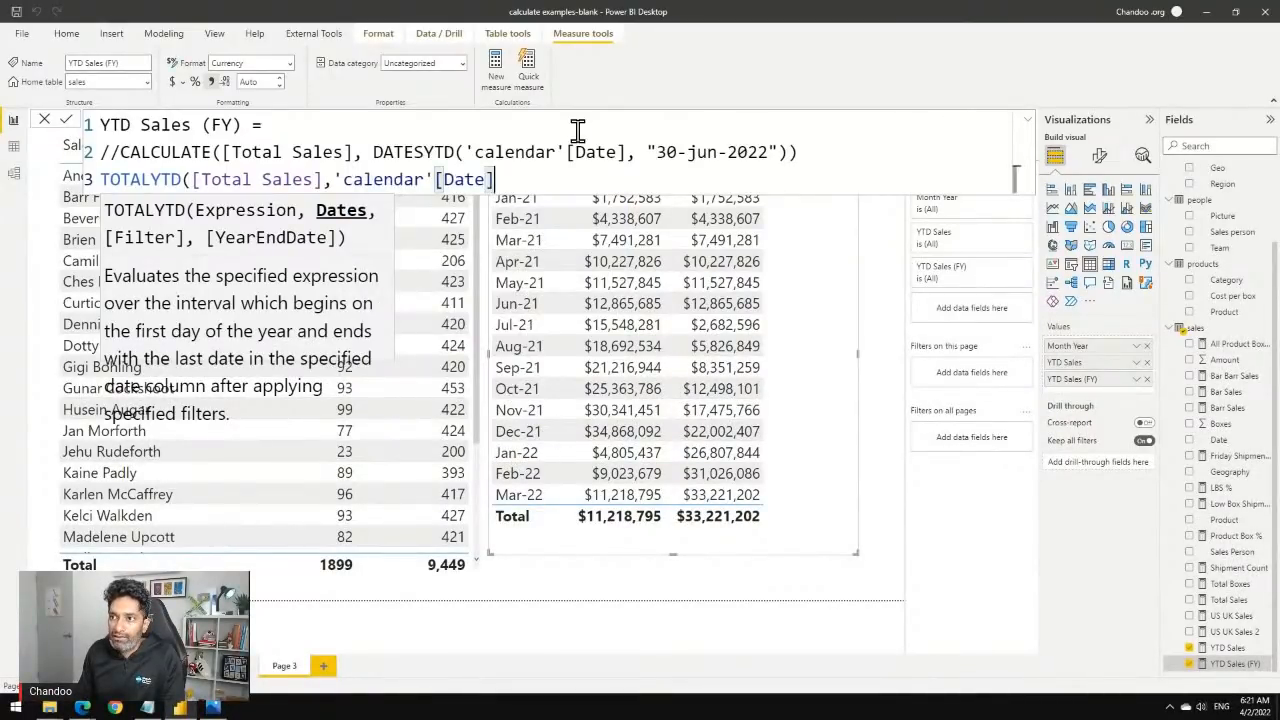
# Try to commit TOTALYTD with an empty filter argument and "30-jun-2022" as the year-end date.
pyautogui.write(', ')
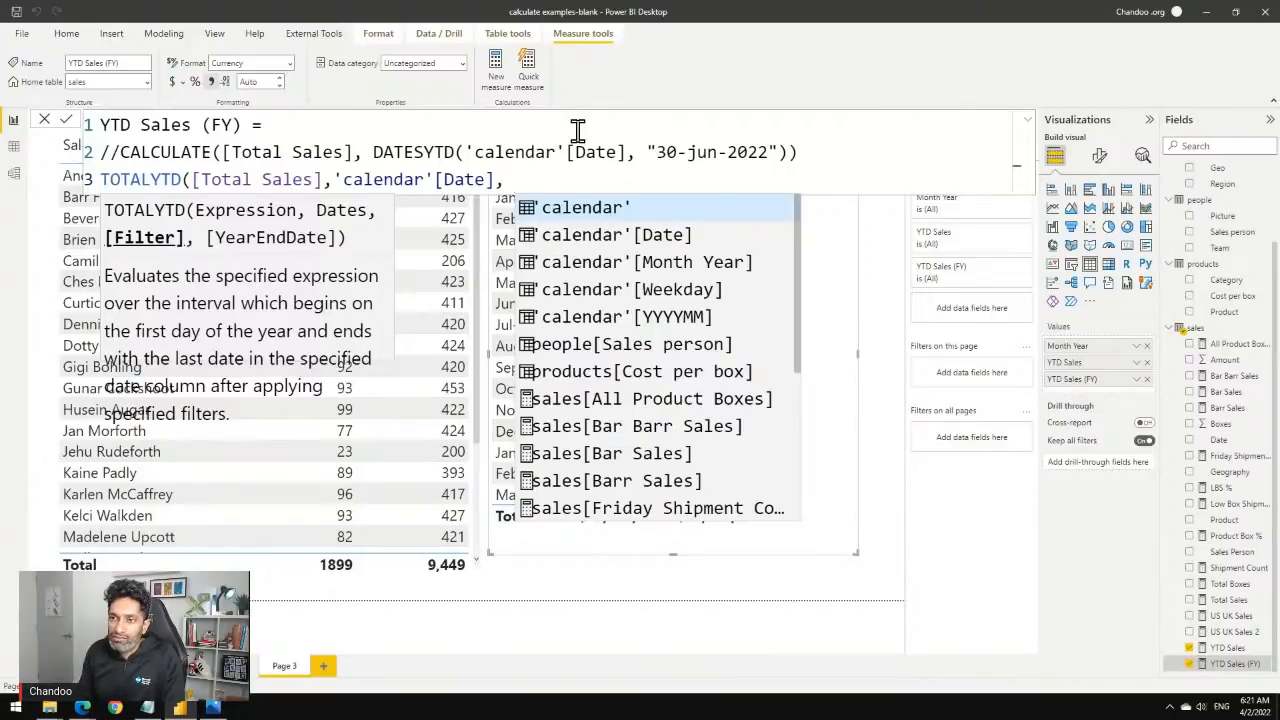
pyautogui.write(',"30-jun-2022")')
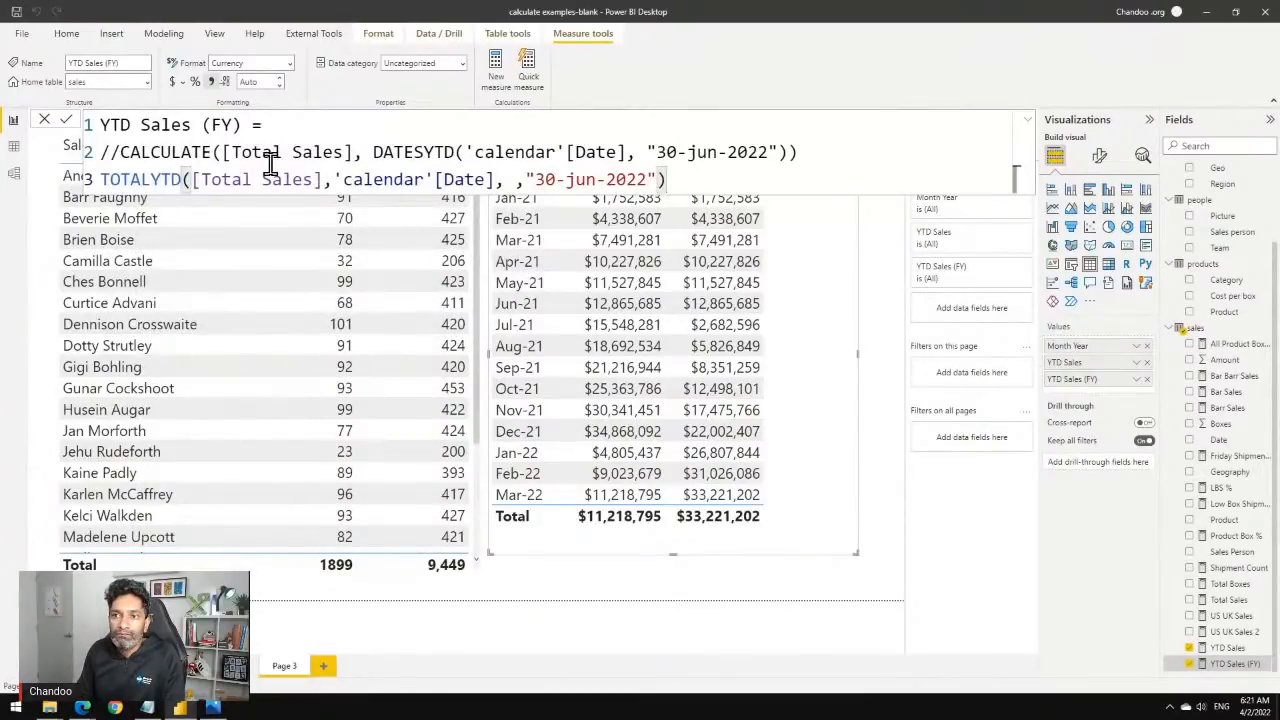
pyautogui.moveTo(101, 180); pyautogui.dragTo(182, 186)
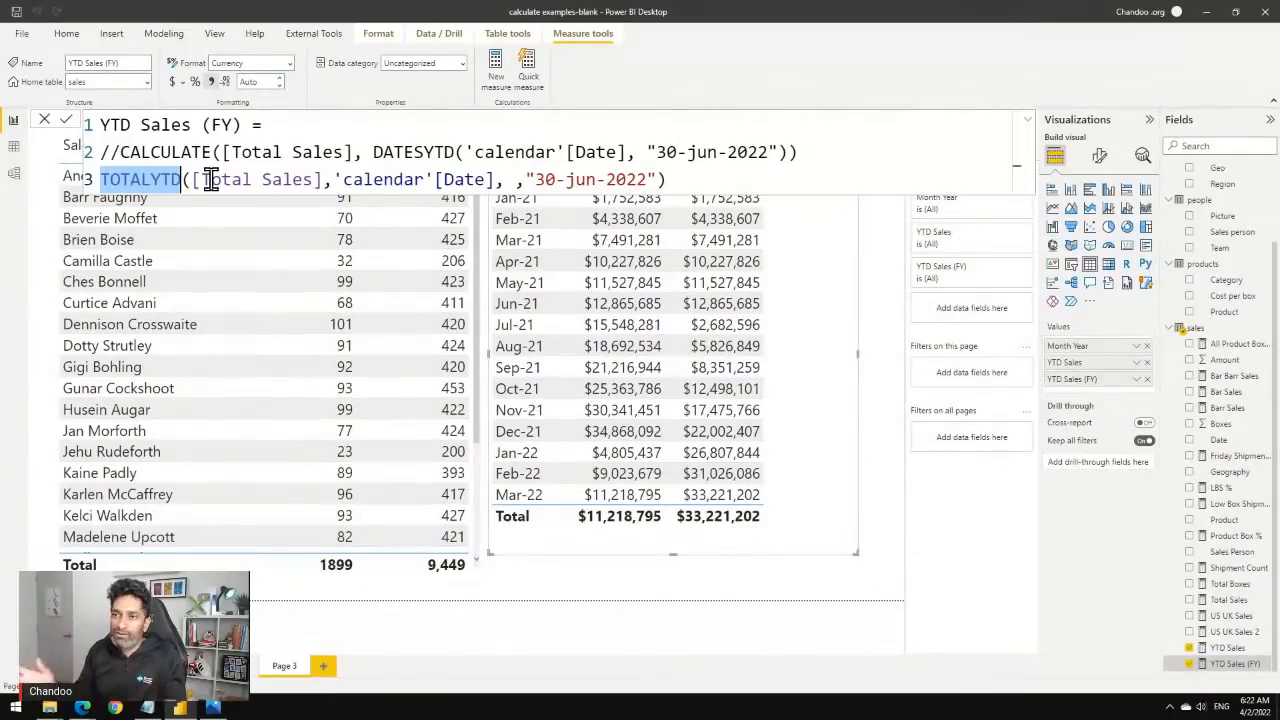
pyautogui.click(66, 119)
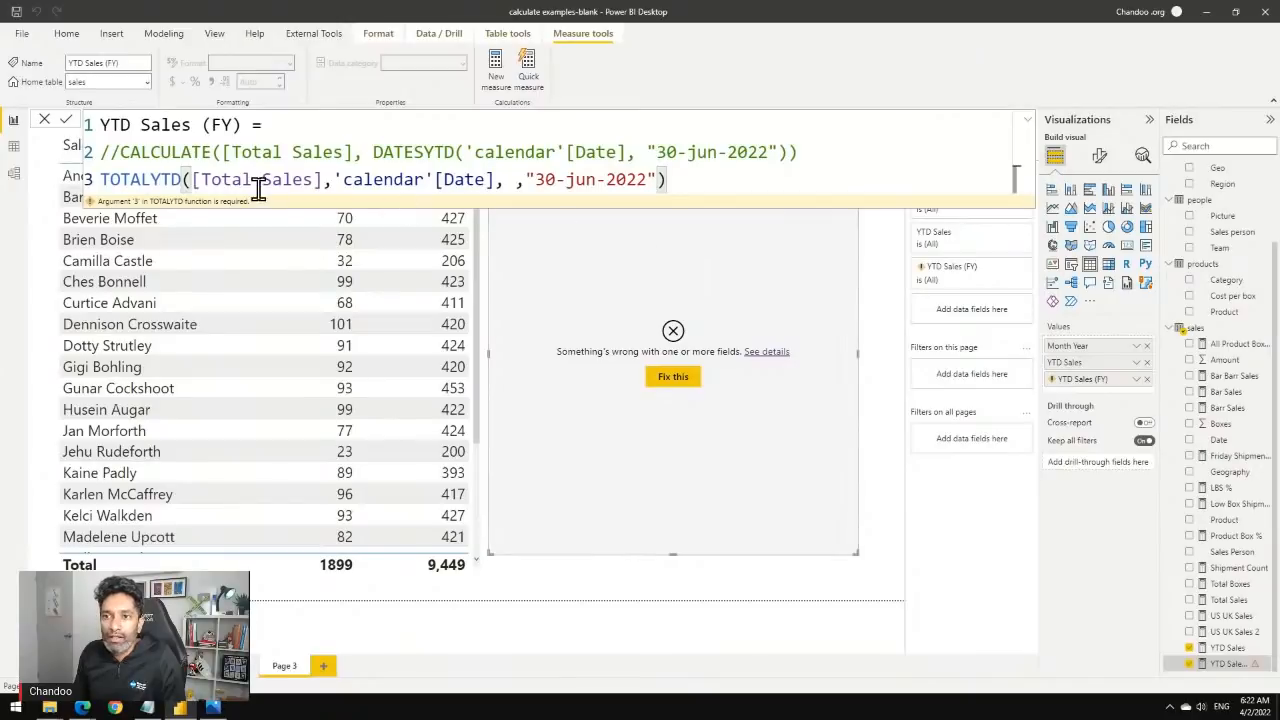
# Remove the empty filter and year-end arguments and commit the expression as TOTALYTD([Total Sales],'calendar'[Date]).
pyautogui.click(516, 179)
pyautogui.press('BackSpace')
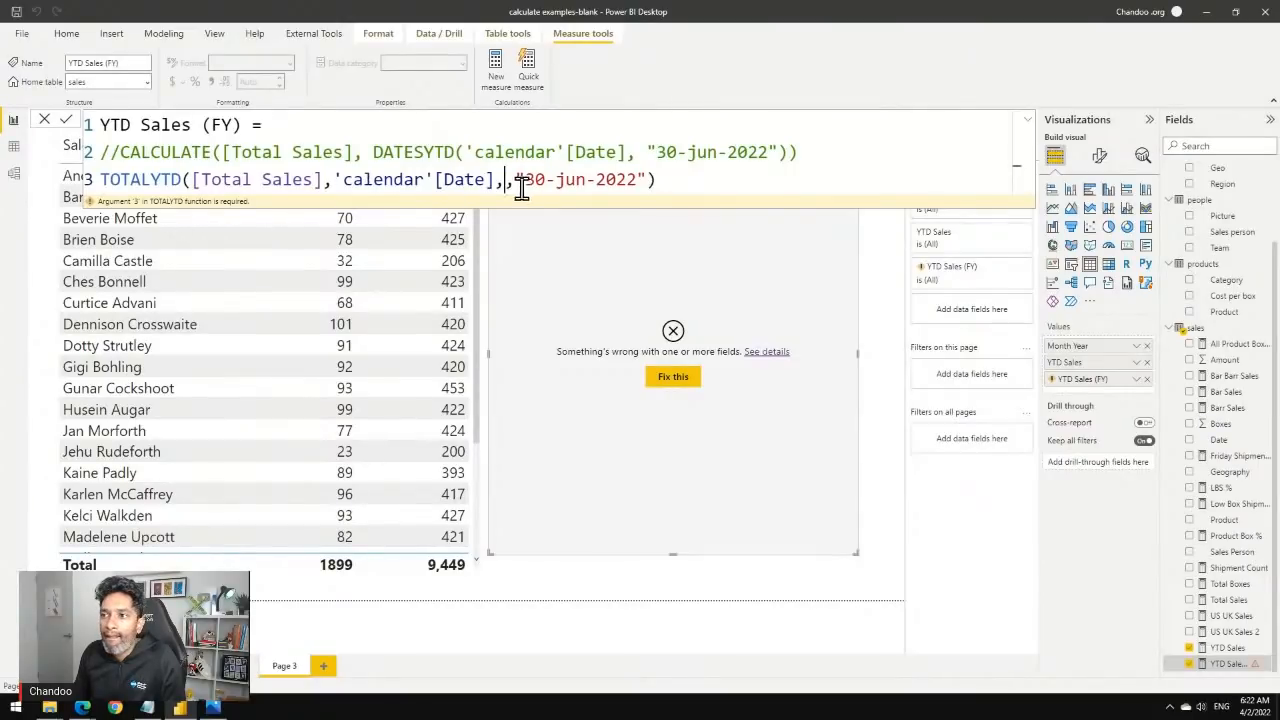
pyautogui.moveTo(496, 179); pyautogui.dragTo(737, 175)
pyautogui.press('BackSpace')
pyautogui.write(',')
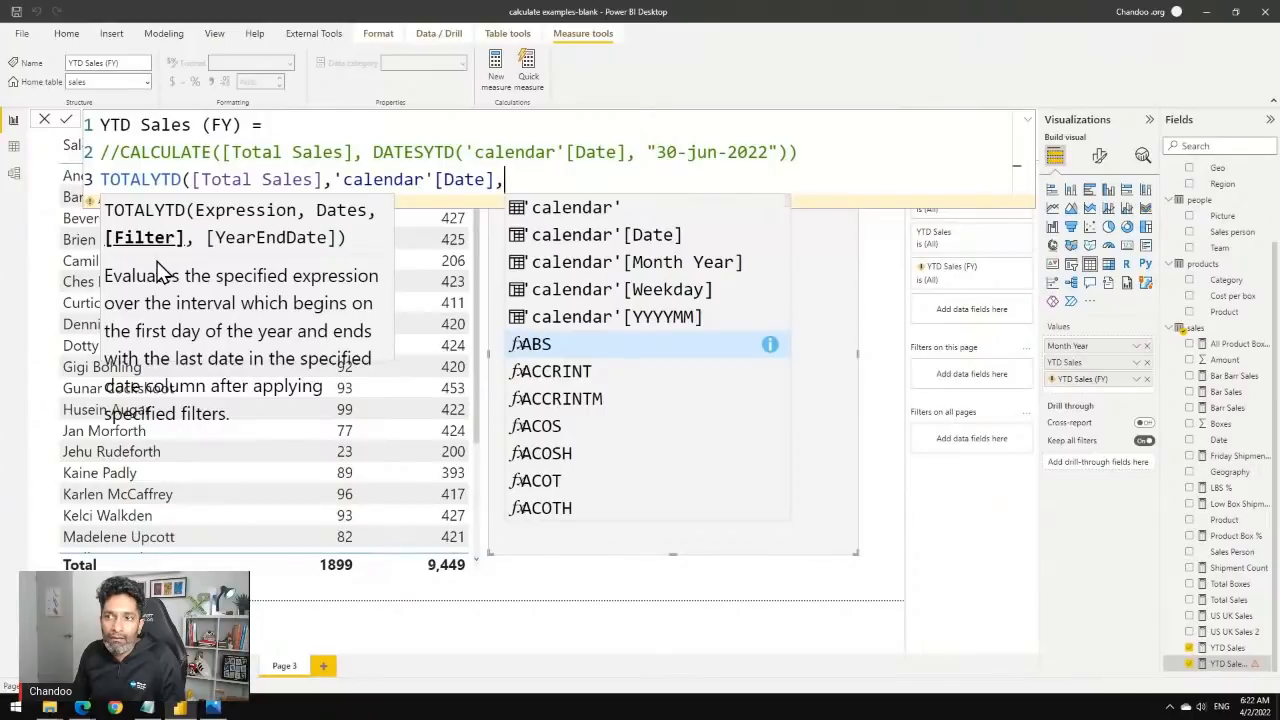
pyautogui.press('BackSpace')
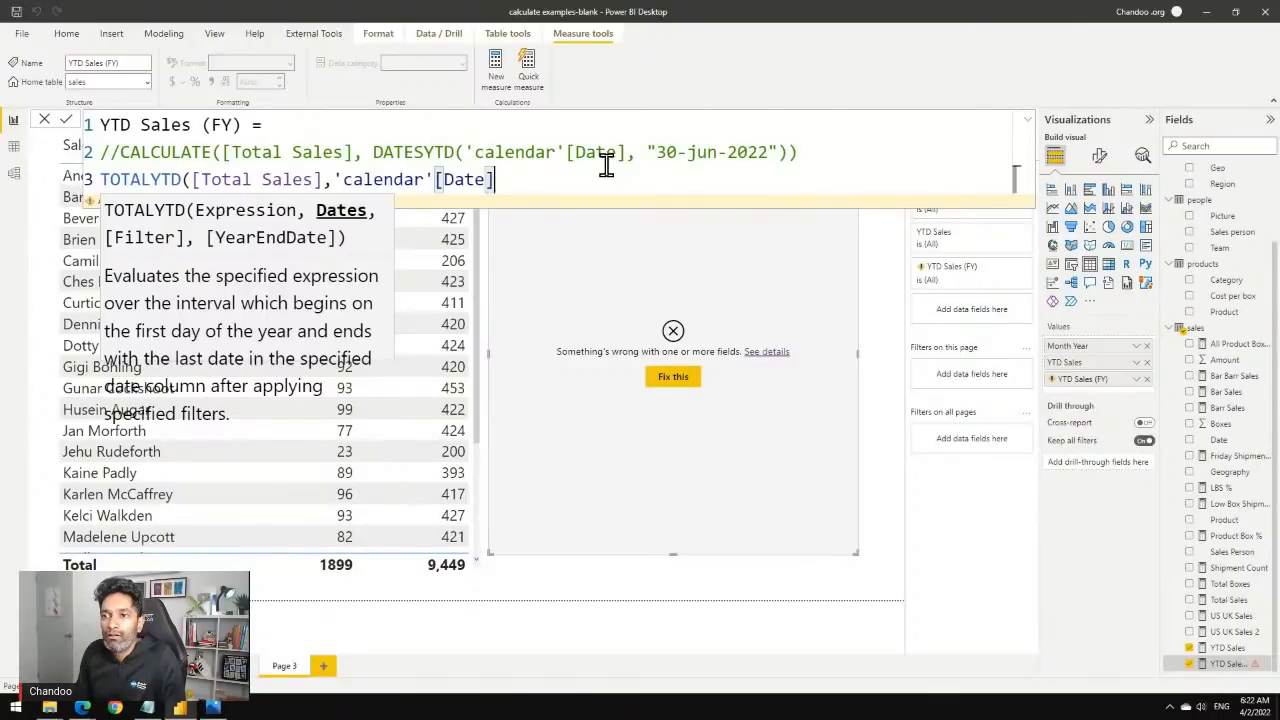
pyautogui.write(')')
pyautogui.press('Return')
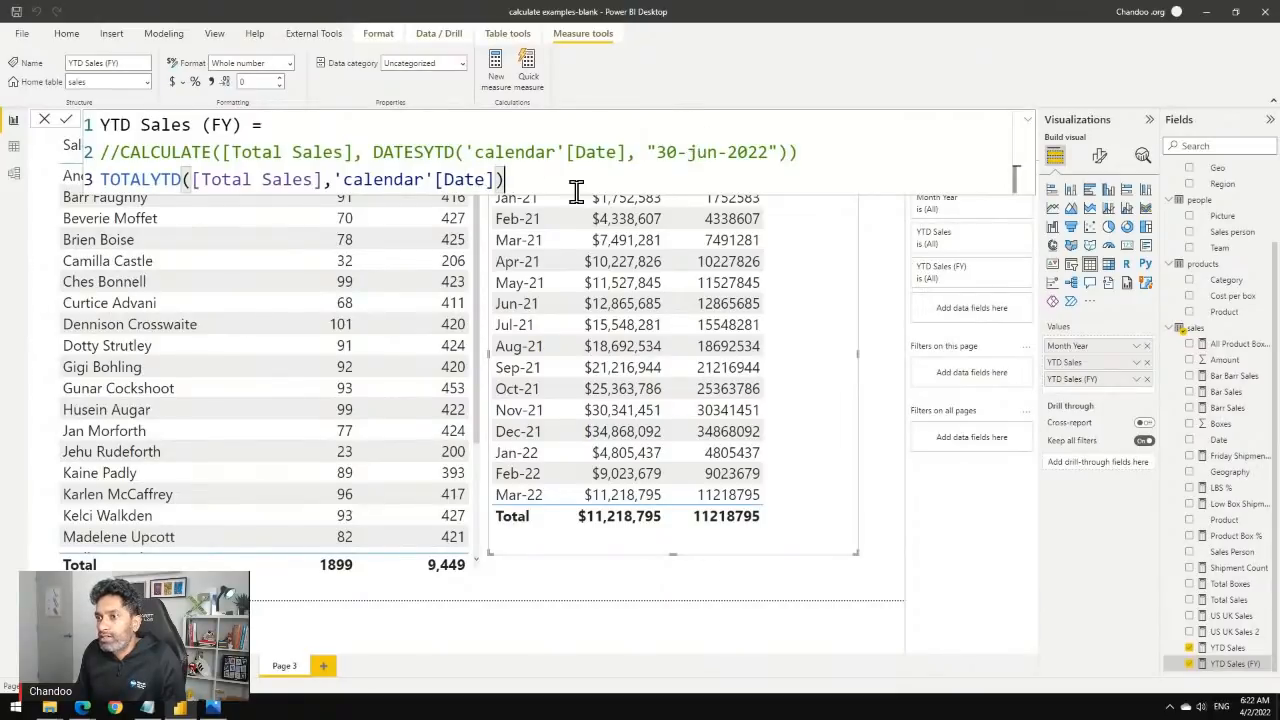
# Add "30-jun-2022" as the year-end date in the TOTALYTD expression, commit it, and format YTD Sales (FY) as currency.
pyautogui.write(',"')
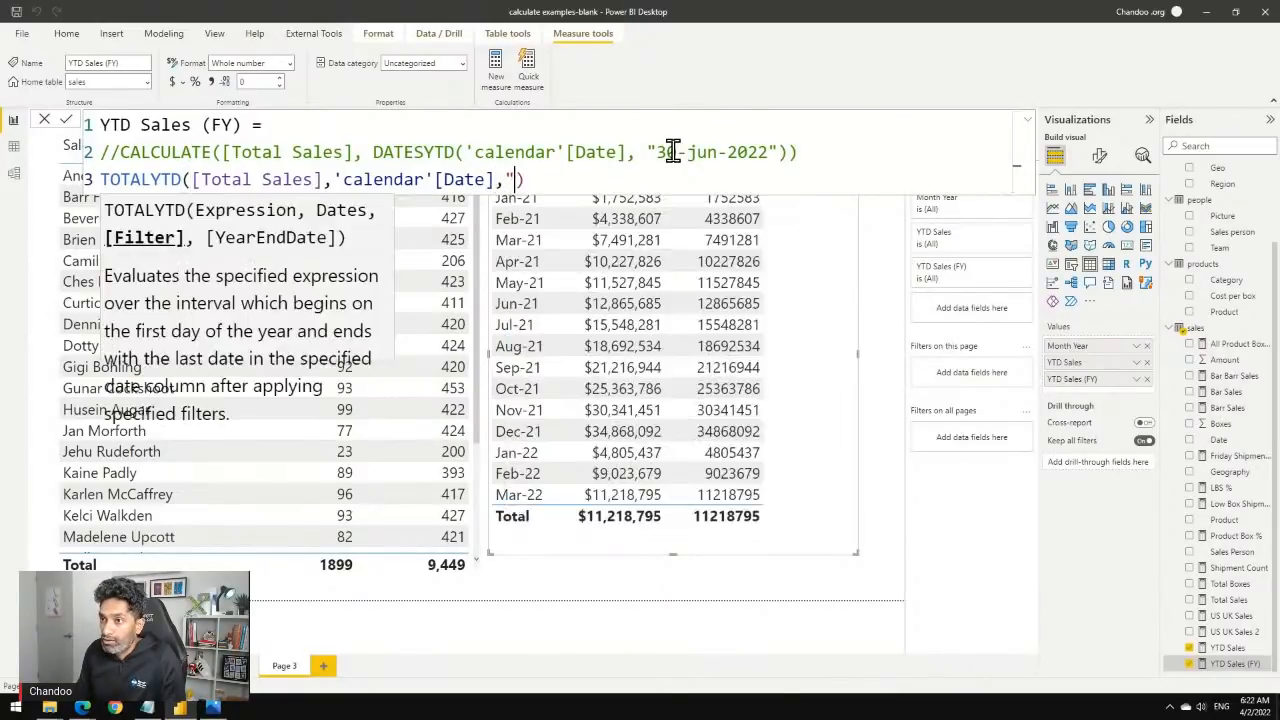
pyautogui.write('30-jun')
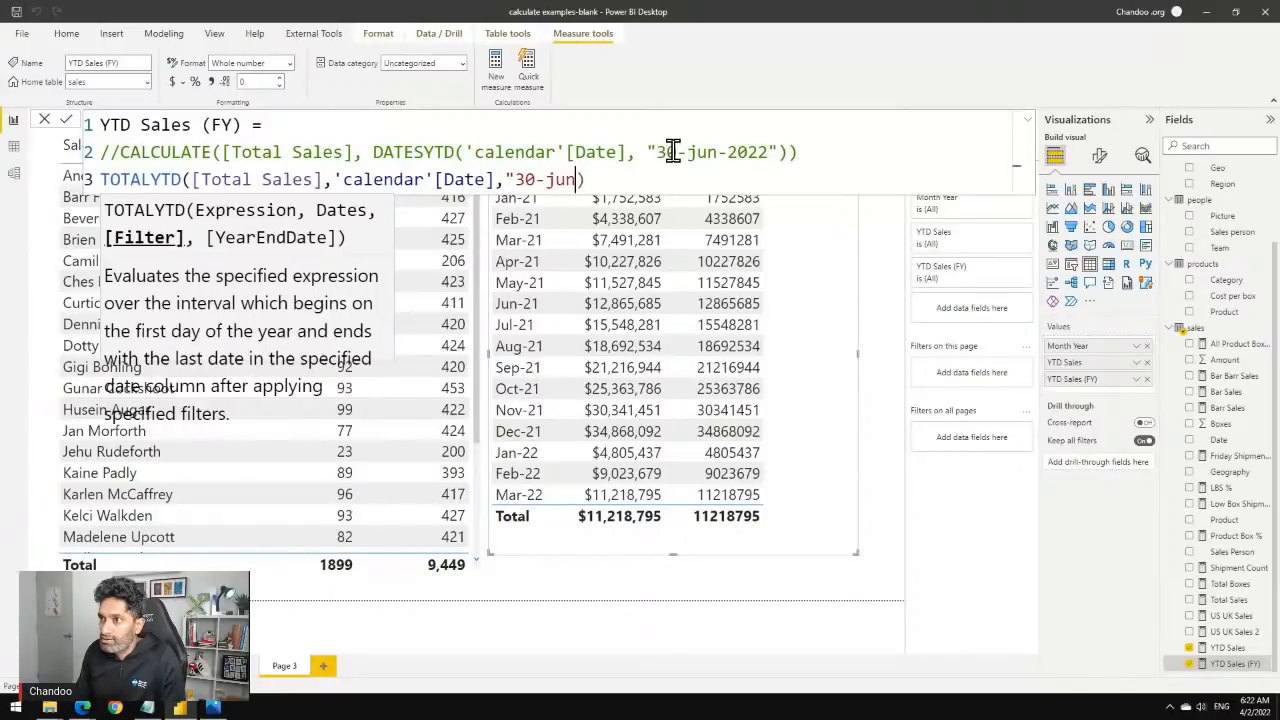
pyautogui.write('-2')
pyautogui.write('022"')
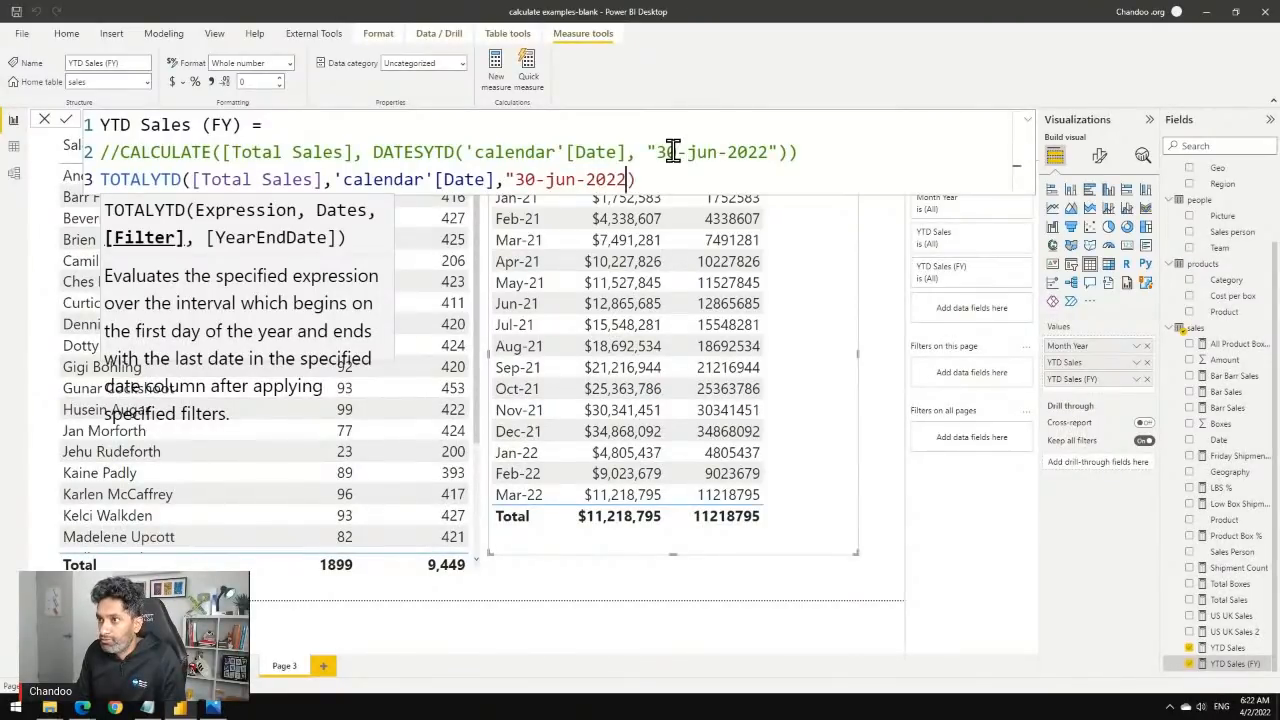
pyautogui.press('Return')
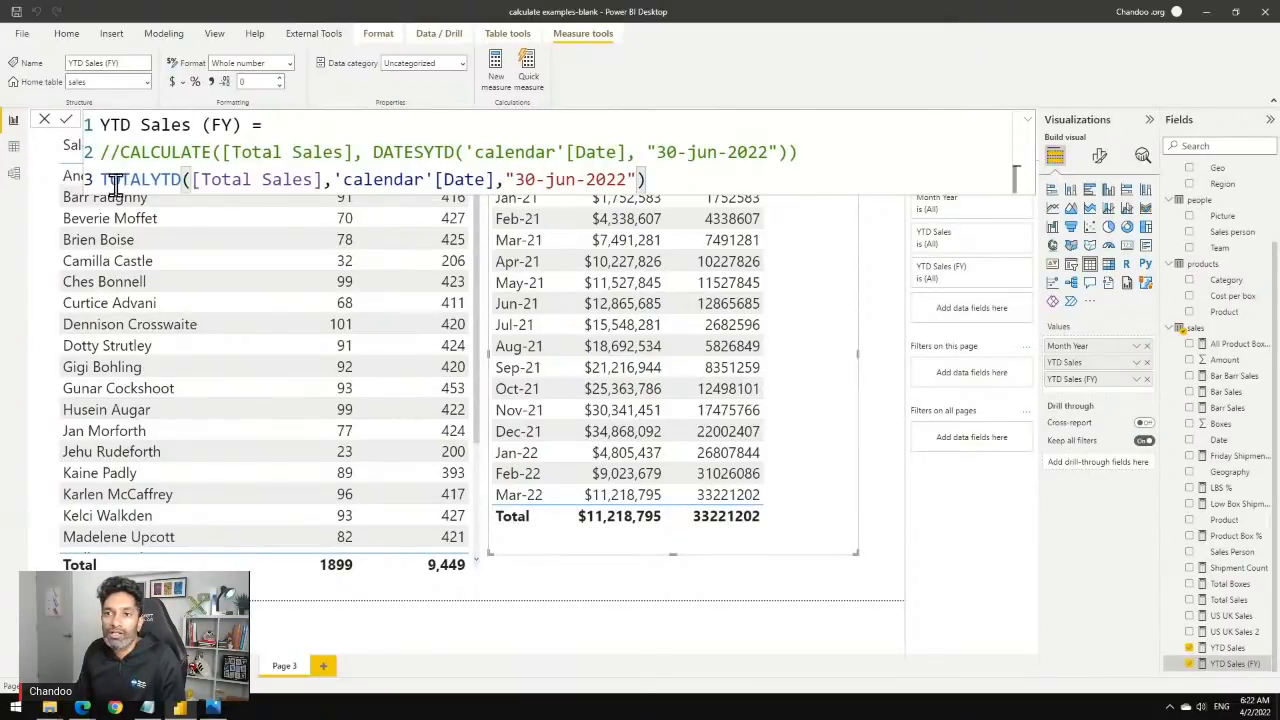
pyautogui.click(169, 82)
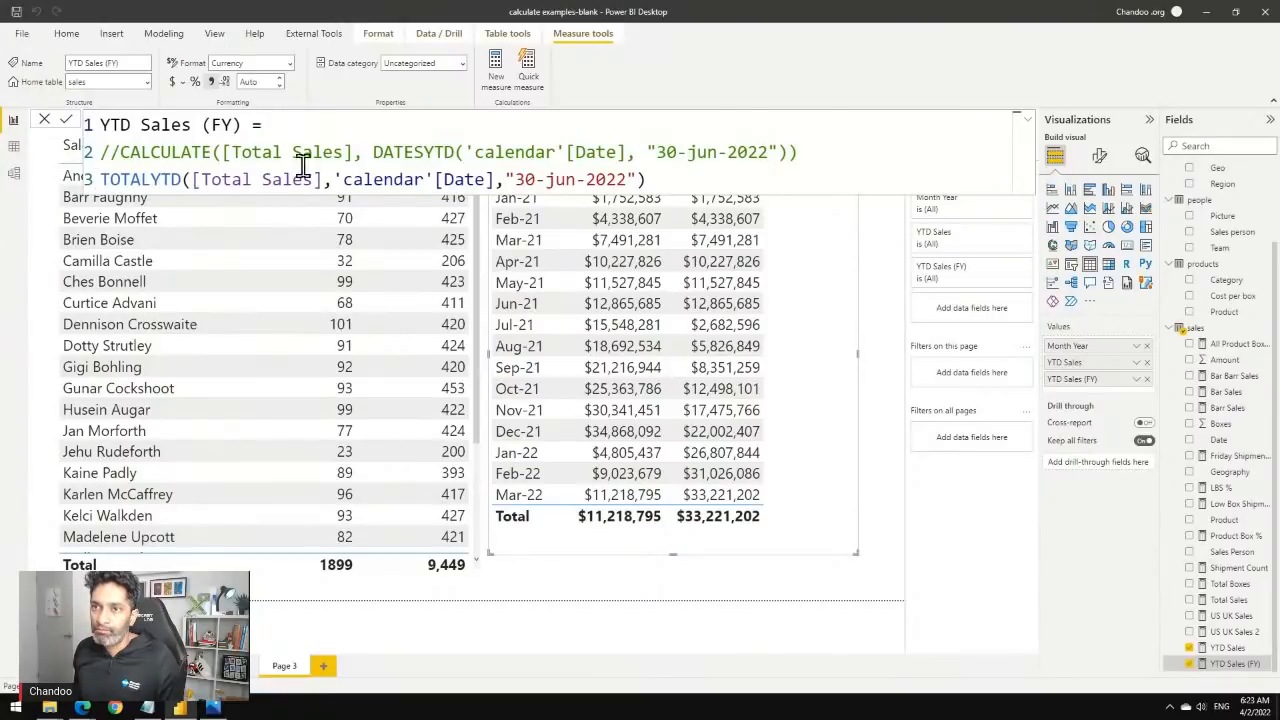
pyautogui.click(712, 583)
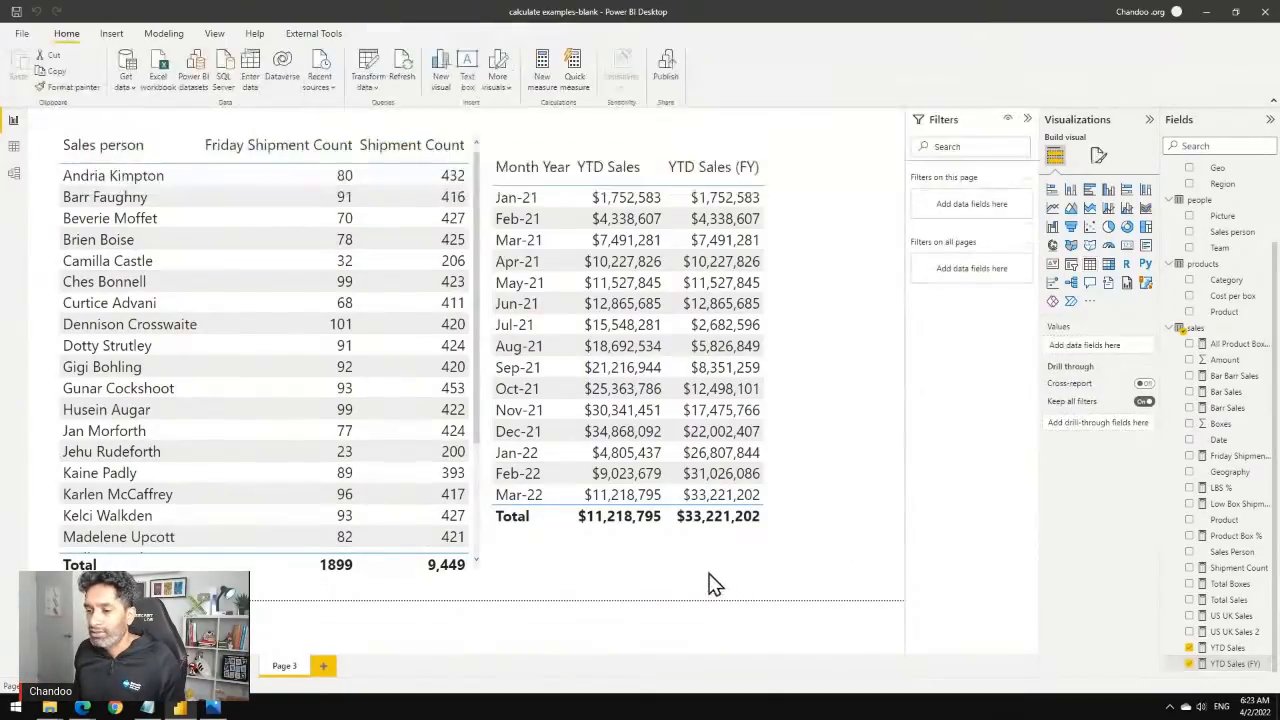
# Add a new report page and place an empty table visual on it, enlarged to cover much of the canvas.
pyautogui.click(323, 666)
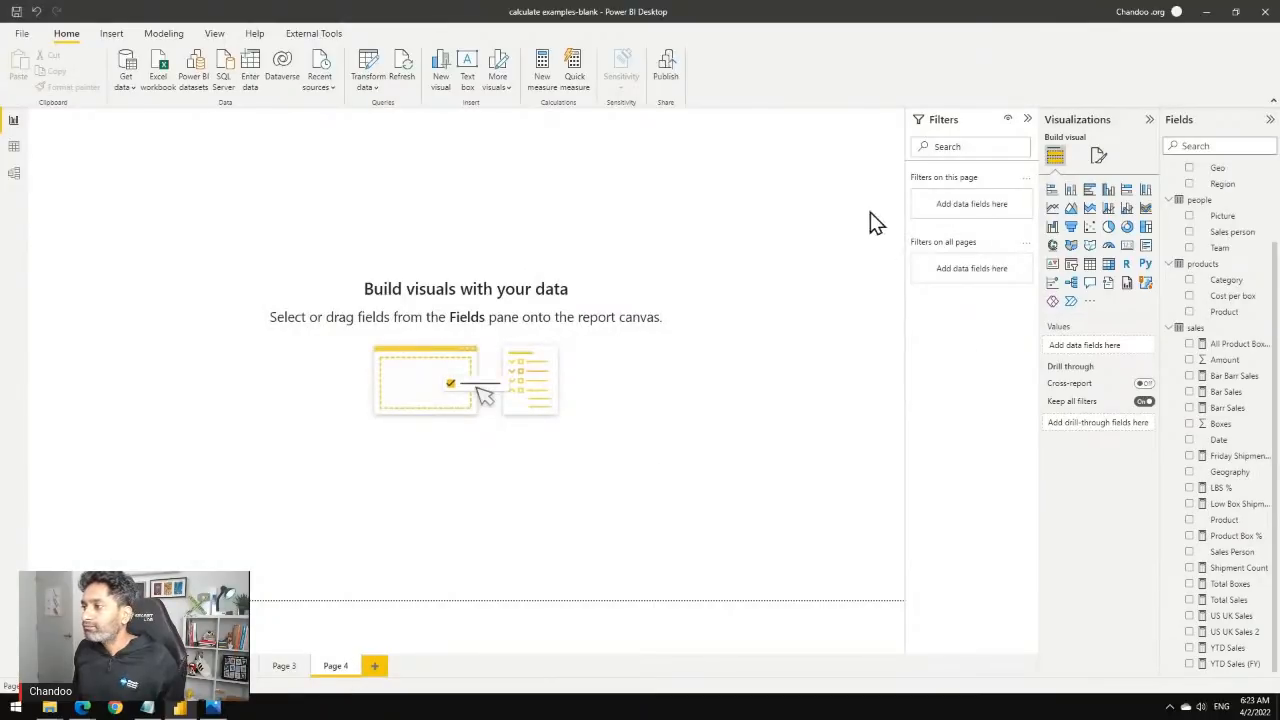
pyautogui.click(1089, 264)
pyautogui.moveTo(137, 158); pyautogui.dragTo(274, 183)
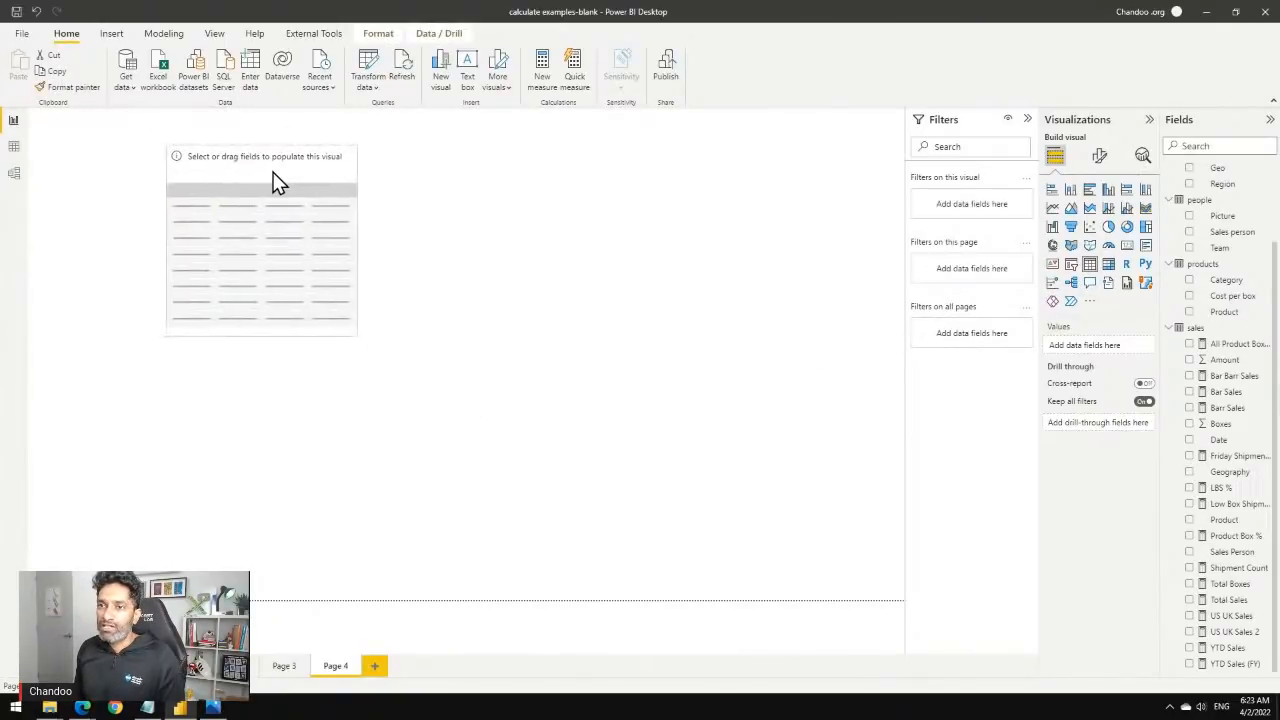
pyautogui.moveTo(266, 337); pyautogui.dragTo(266, 556)
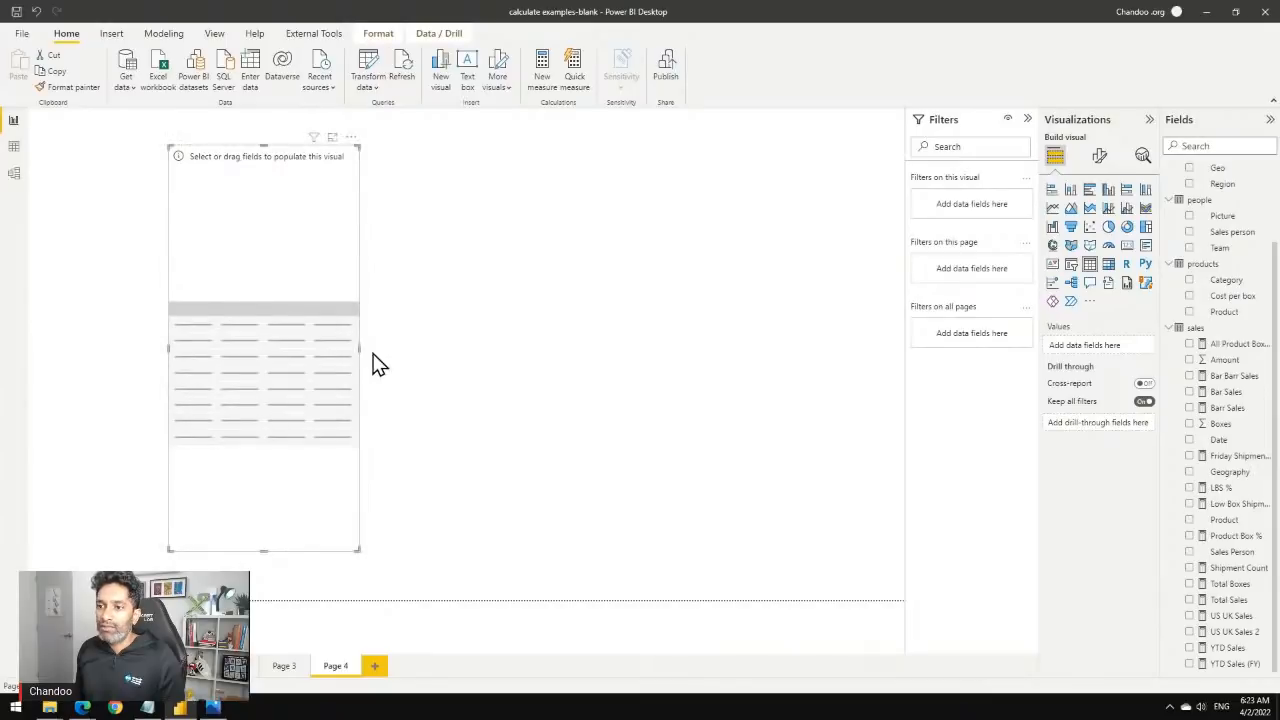
pyautogui.click(361, 350)
pyautogui.click(358, 350)
pyautogui.moveTo(358, 351); pyautogui.dragTo(671, 389)
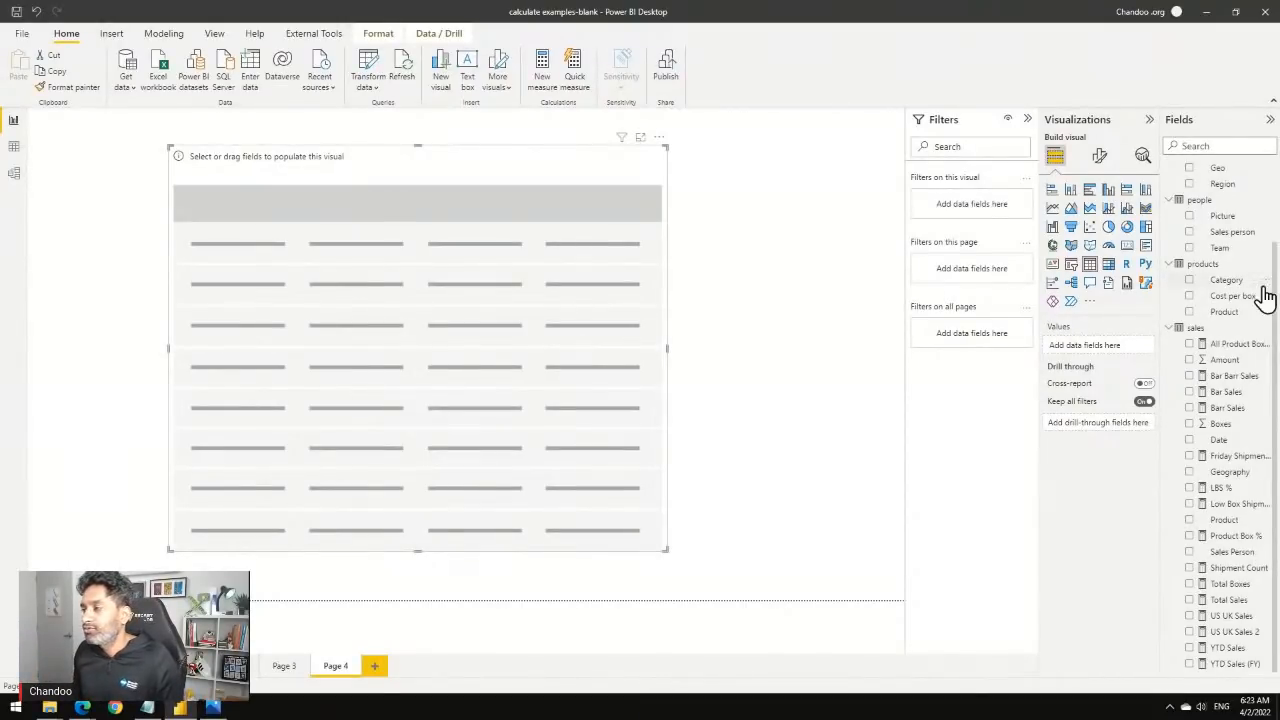
# Fill the table with the calendar's Month Year field and the Total Sales measure.
pyautogui.scroll(2, 1200, 212)
pyautogui.click(1189, 201)
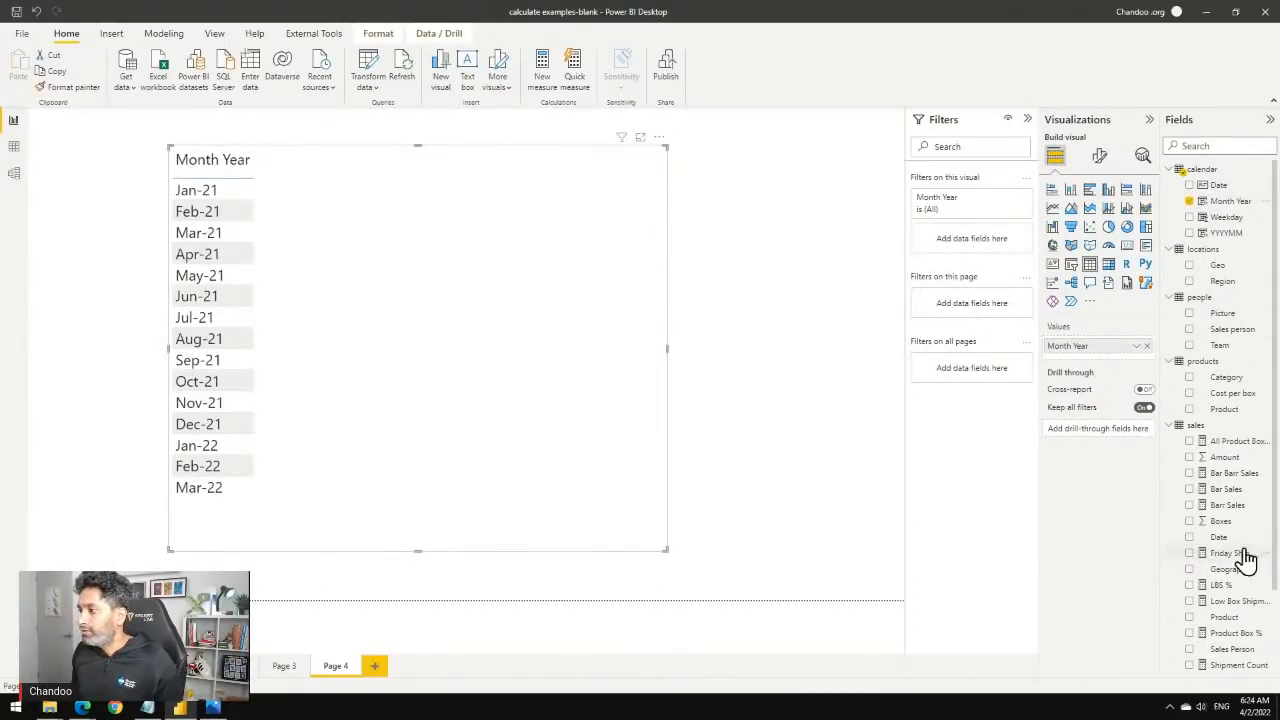
pyautogui.scroll(-1, 1234, 560)
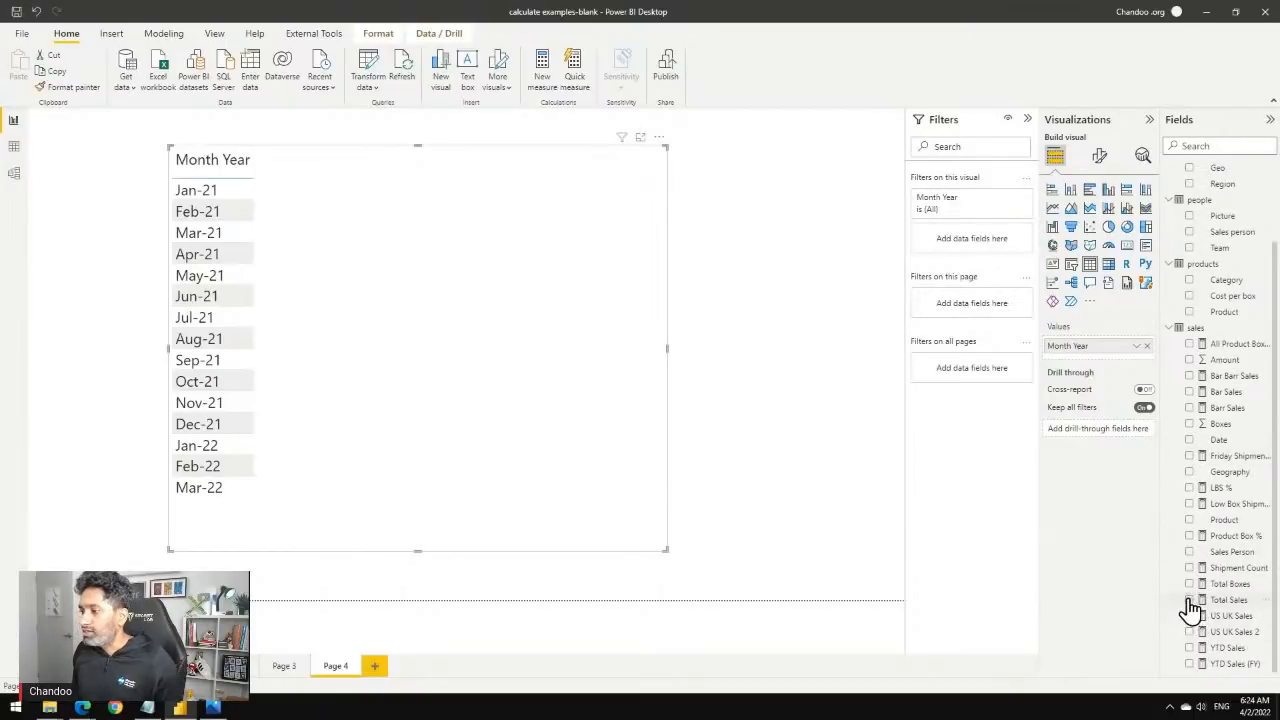
pyautogui.click(1189, 600)
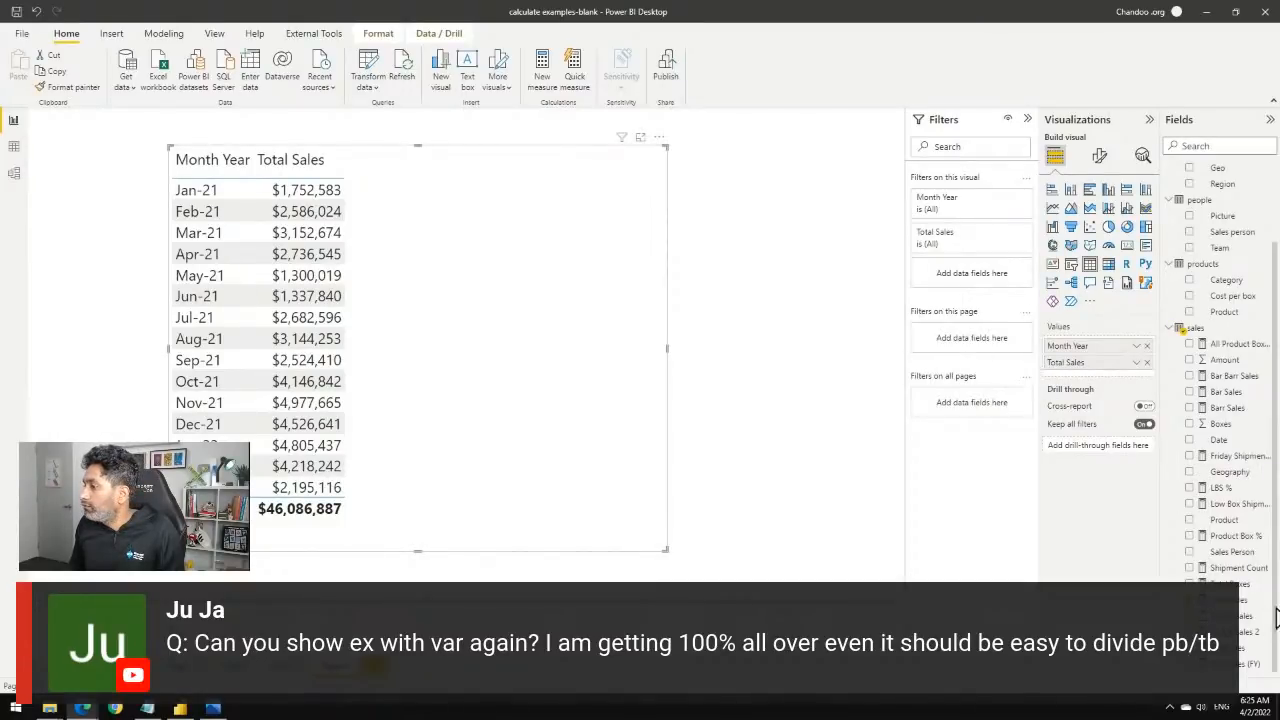
# Open the Product Box % measure, try a slash instead of the comma in divide(pb, tb), restore the comma, and close the formula.
pyautogui.click(1228, 537)
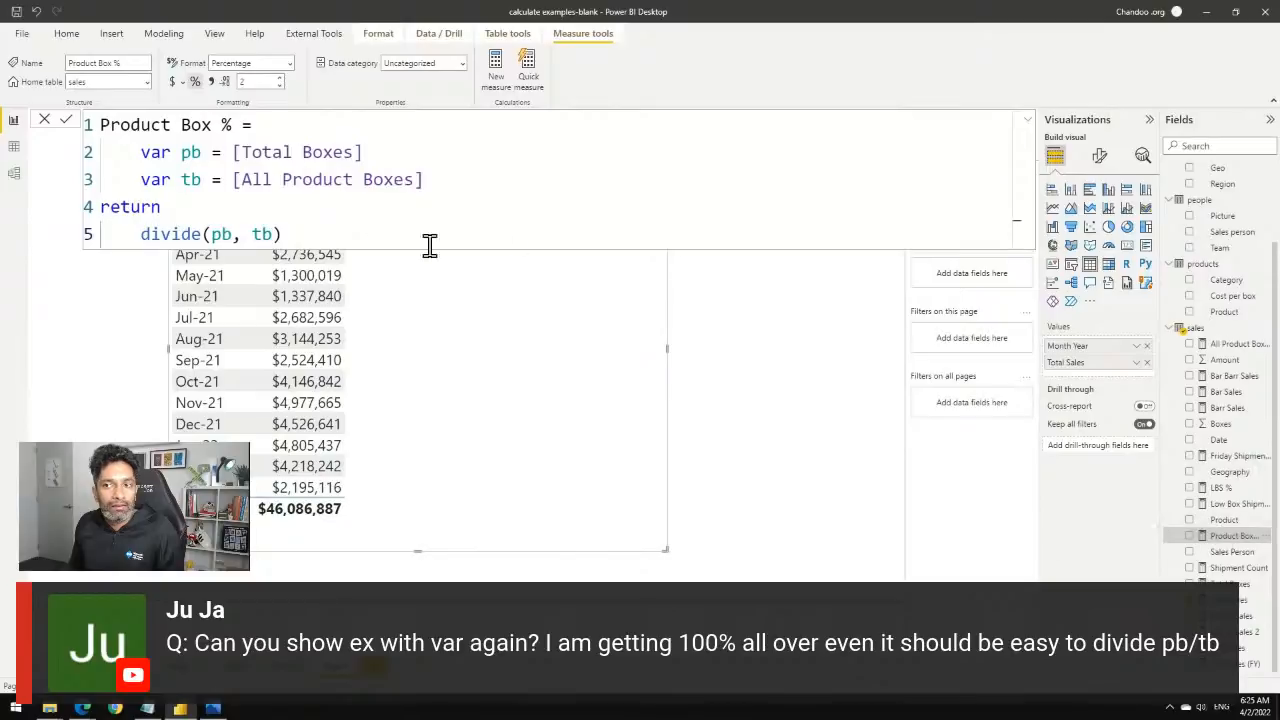
pyautogui.click(241, 237)
pyautogui.press('BackSpace')
pyautogui.write('/')
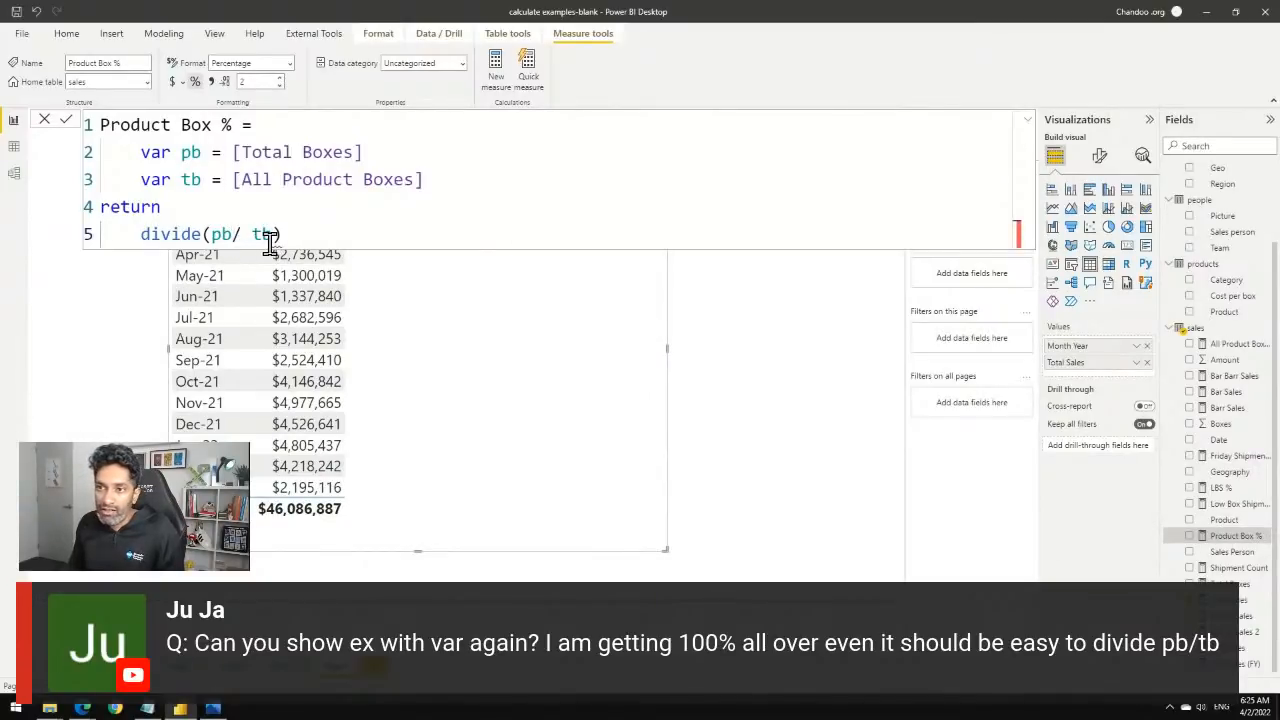
pyautogui.press('BackSpace')
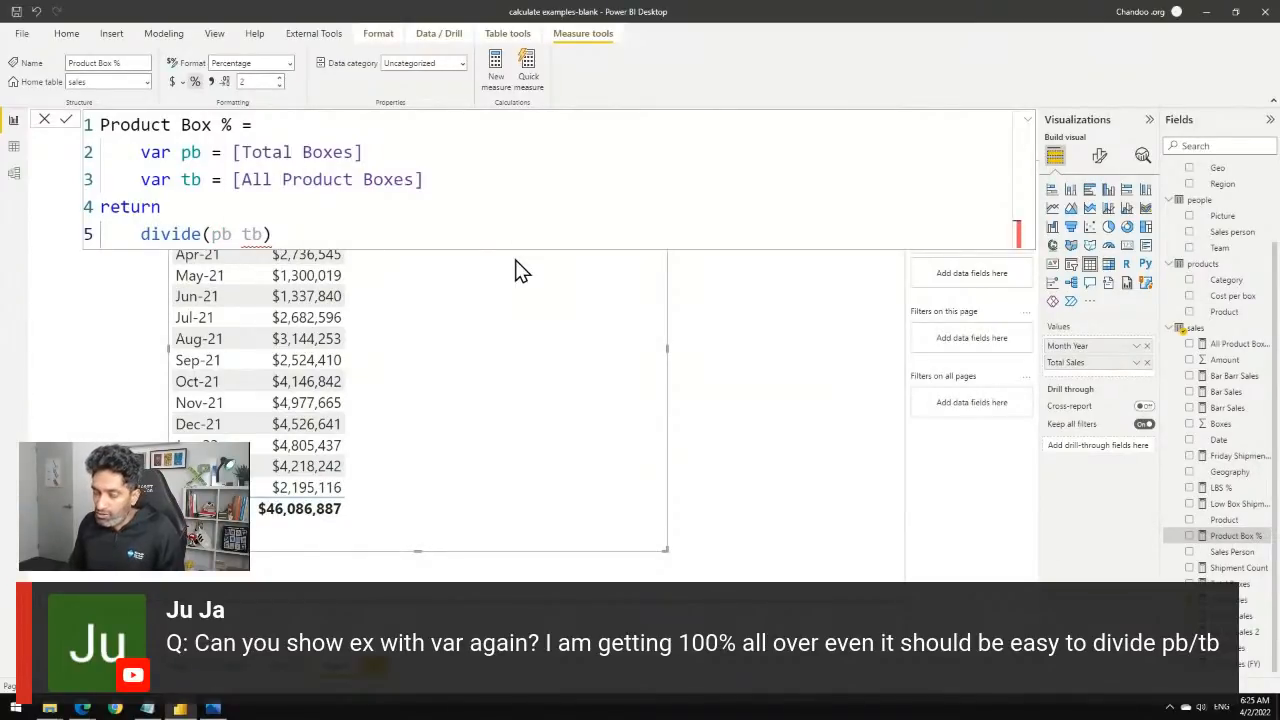
pyautogui.write(',')
pyautogui.click(291, 234)
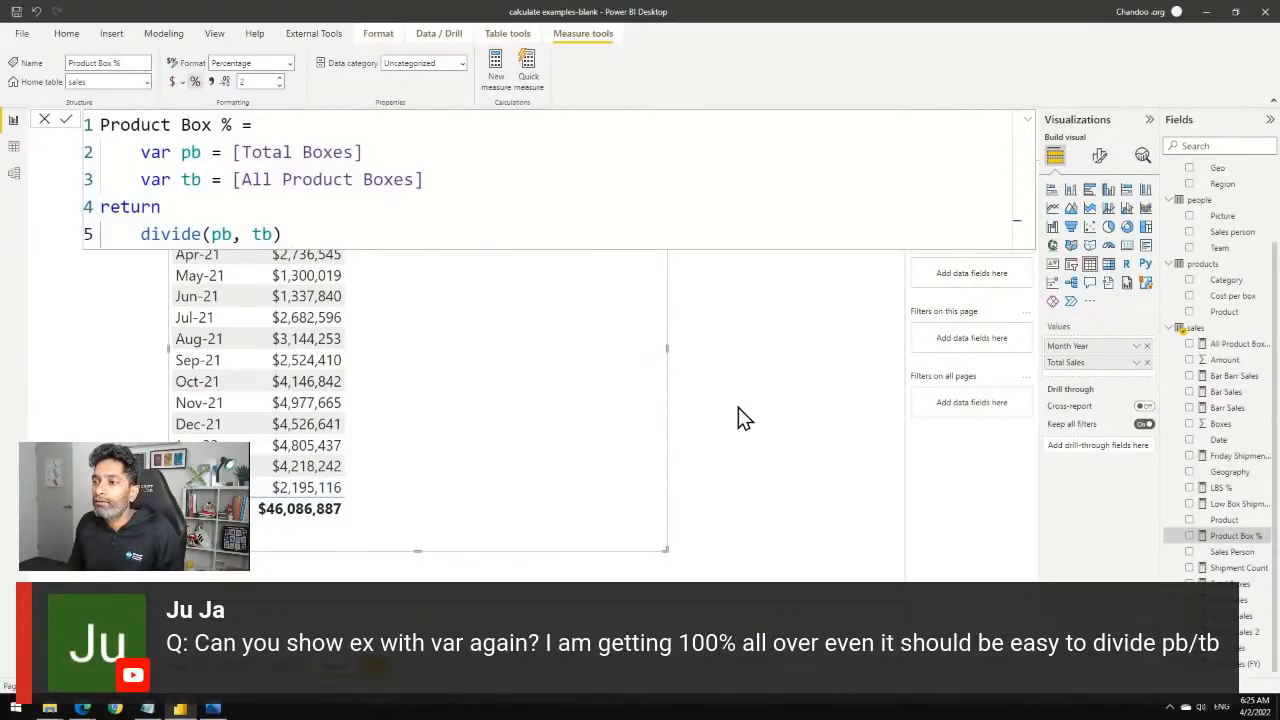
pyautogui.click(44, 125)
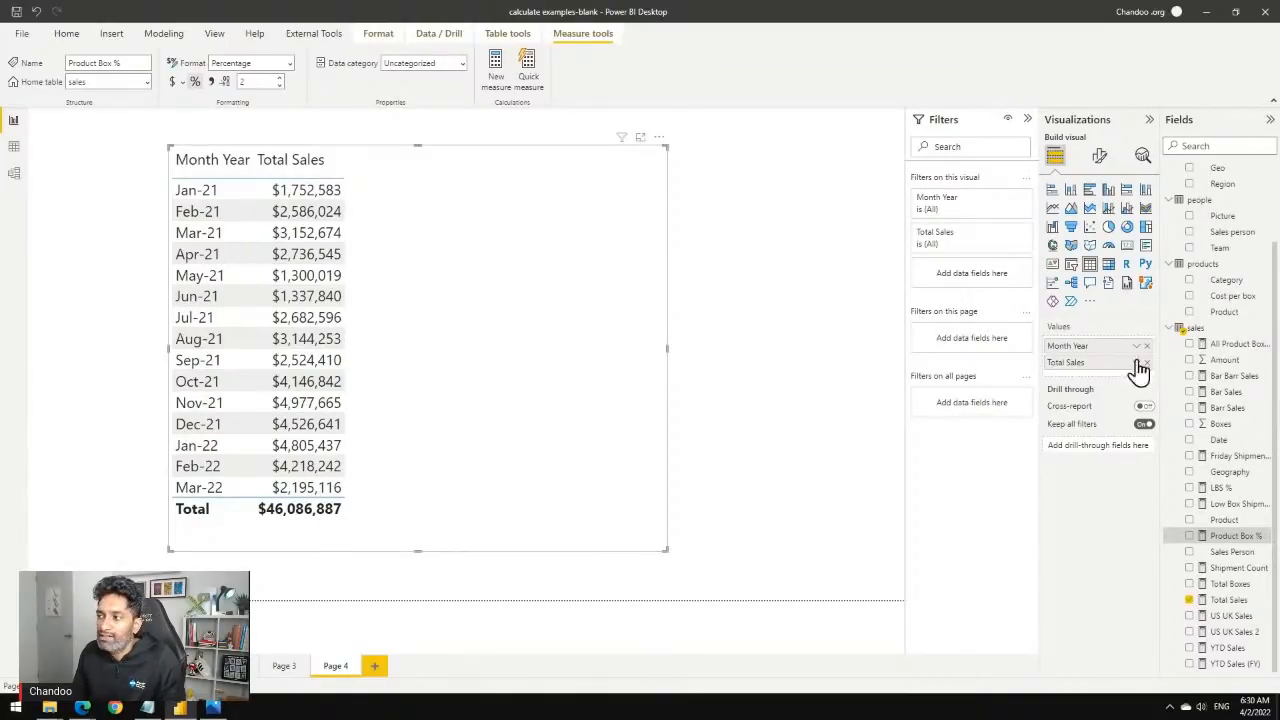
# Create a new measure in the sales table and name it Total Sales One Year Back.
pyautogui.rightClick(1181, 333)
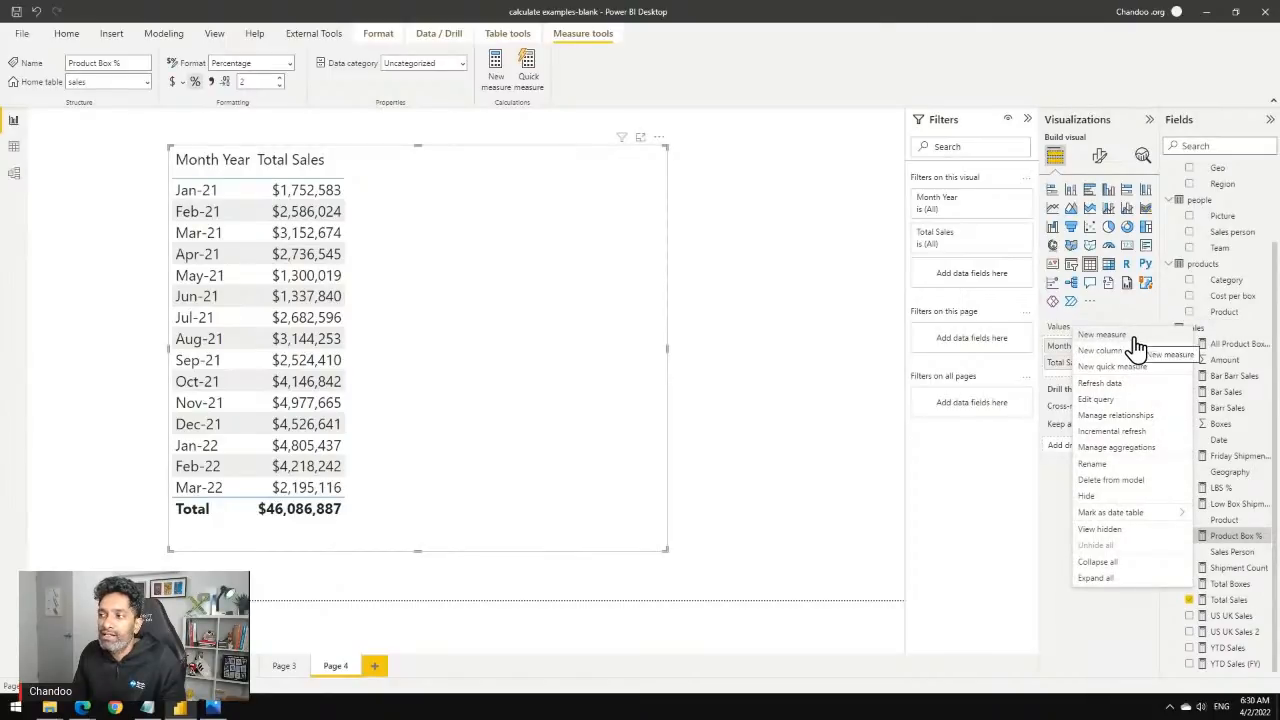
pyautogui.click(1134, 336)
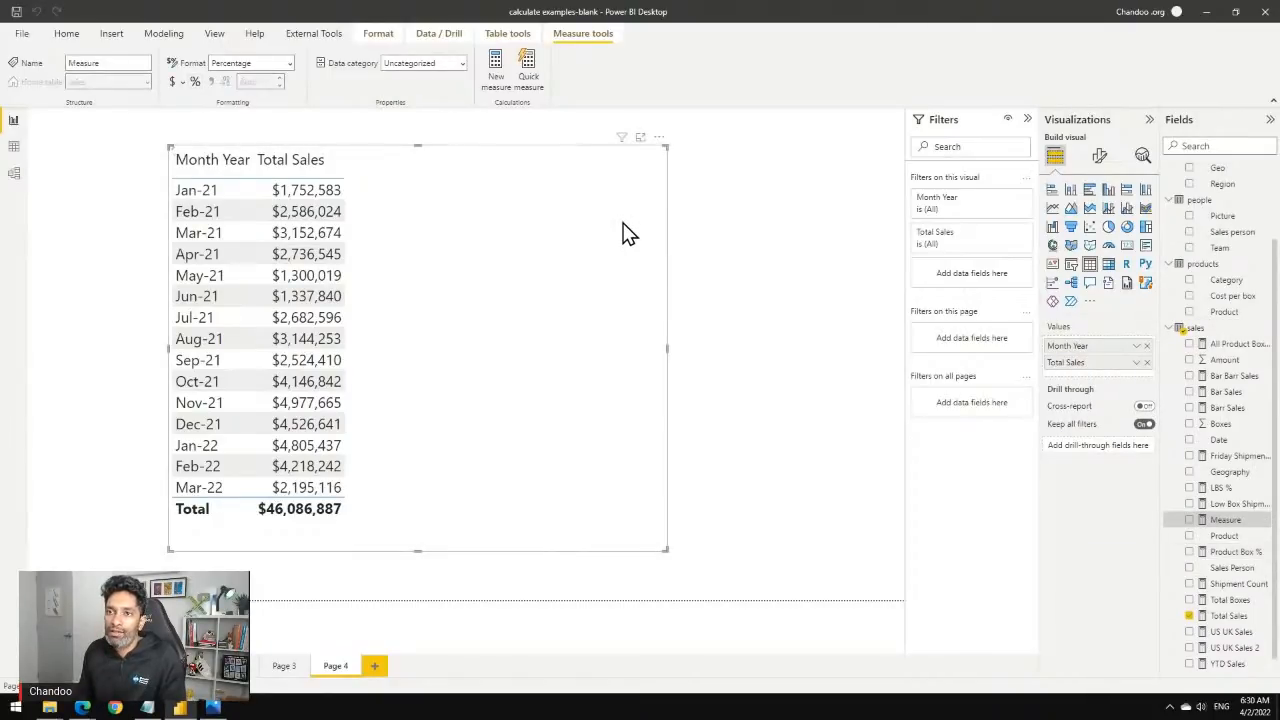
pyautogui.write('Total Sa')
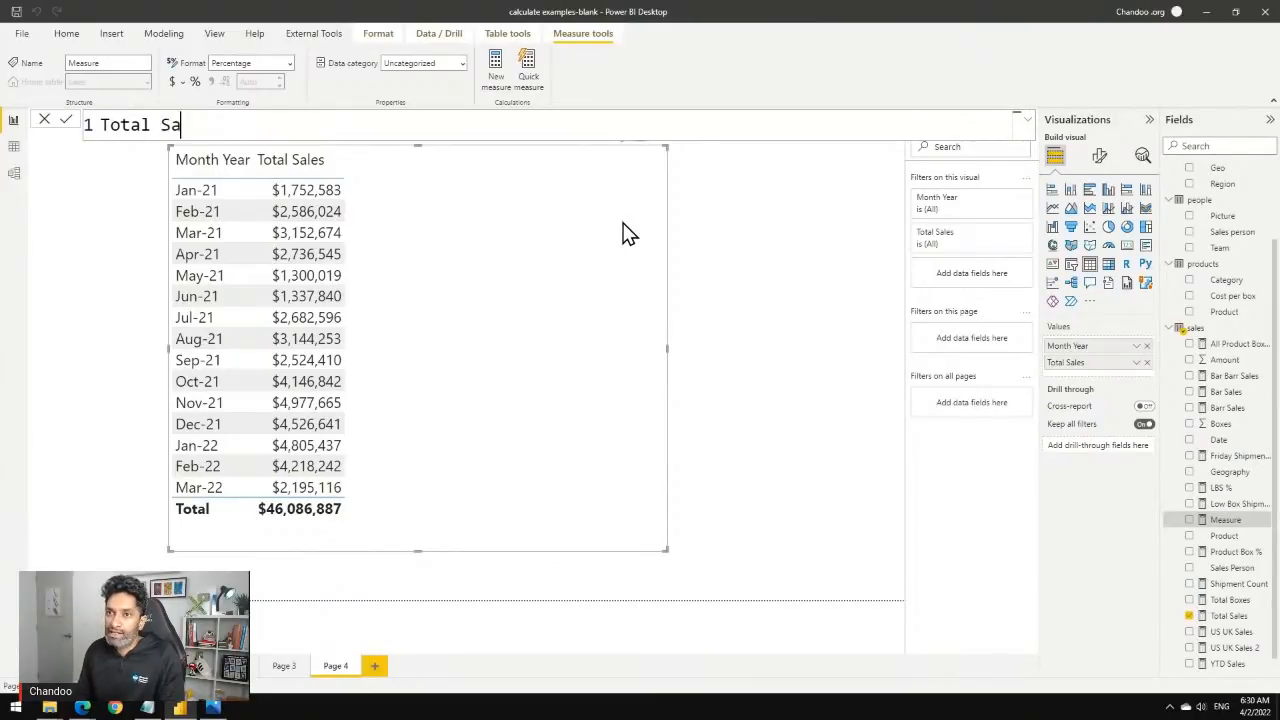
pyautogui.write('les One Yra')
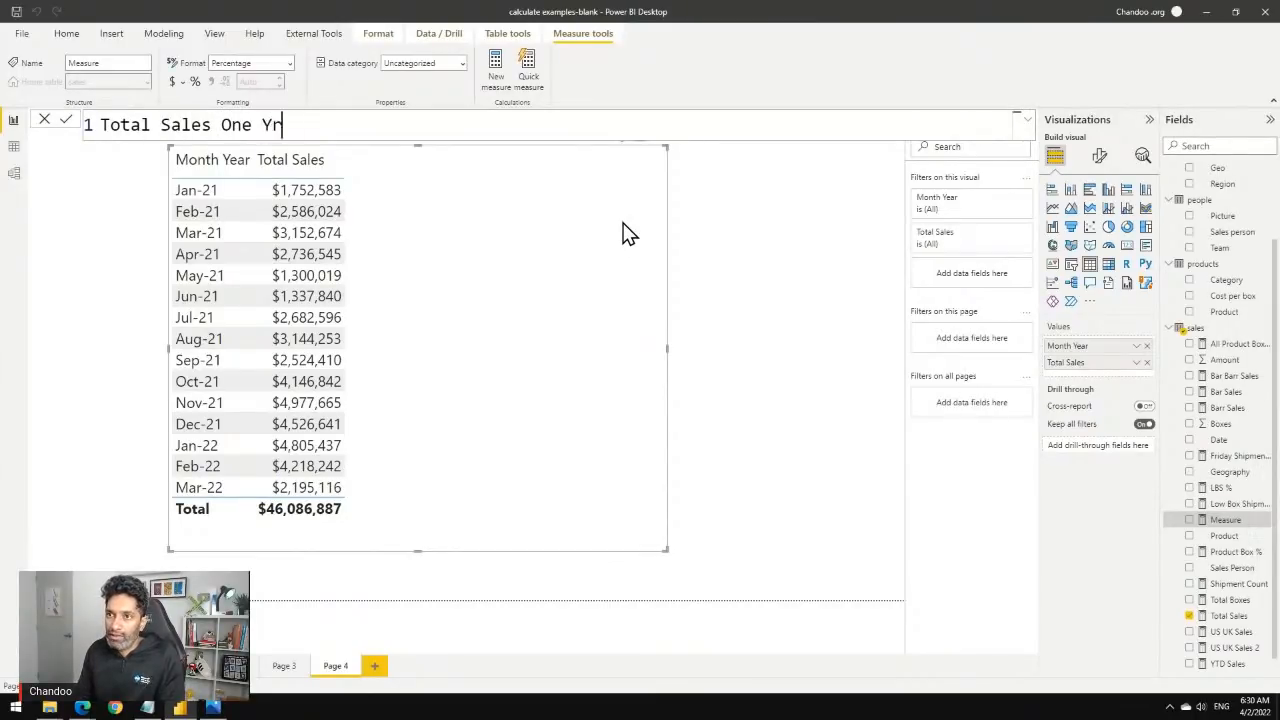
pyautogui.press('BackSpace')
pyautogui.press('BackSpace')
pyautogui.write('ear Back ')
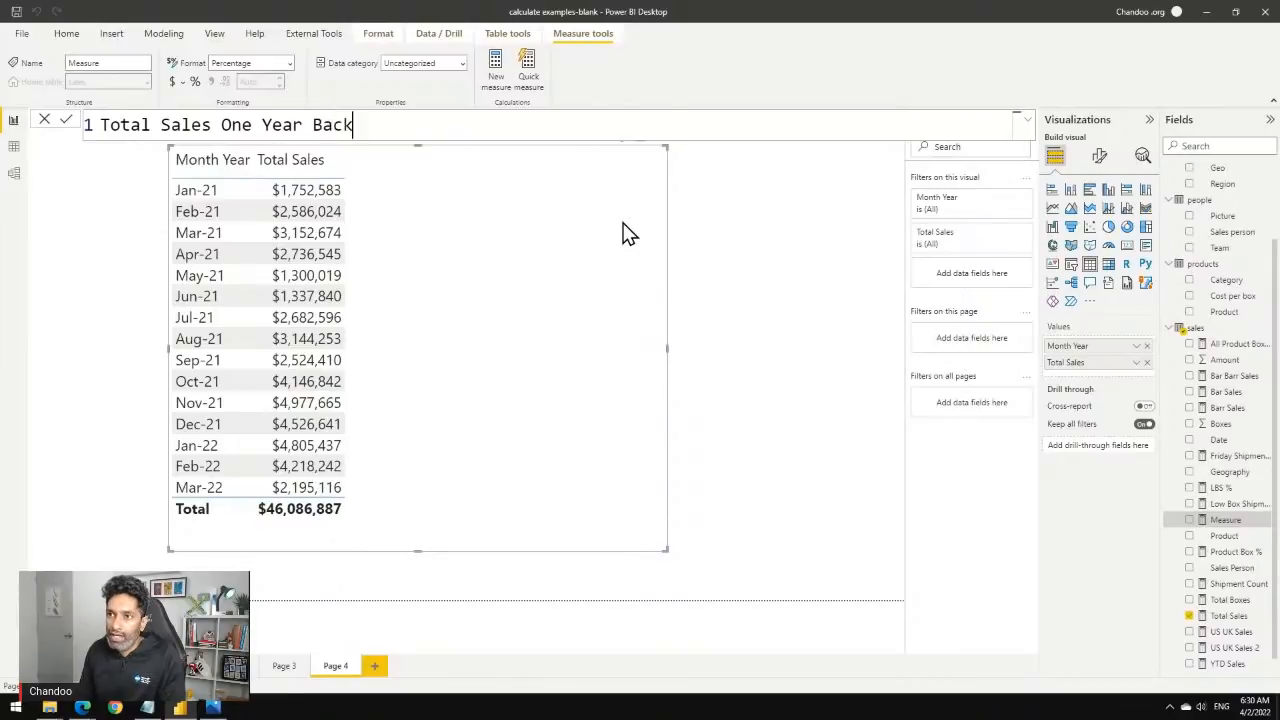
pyautogui.write('=')
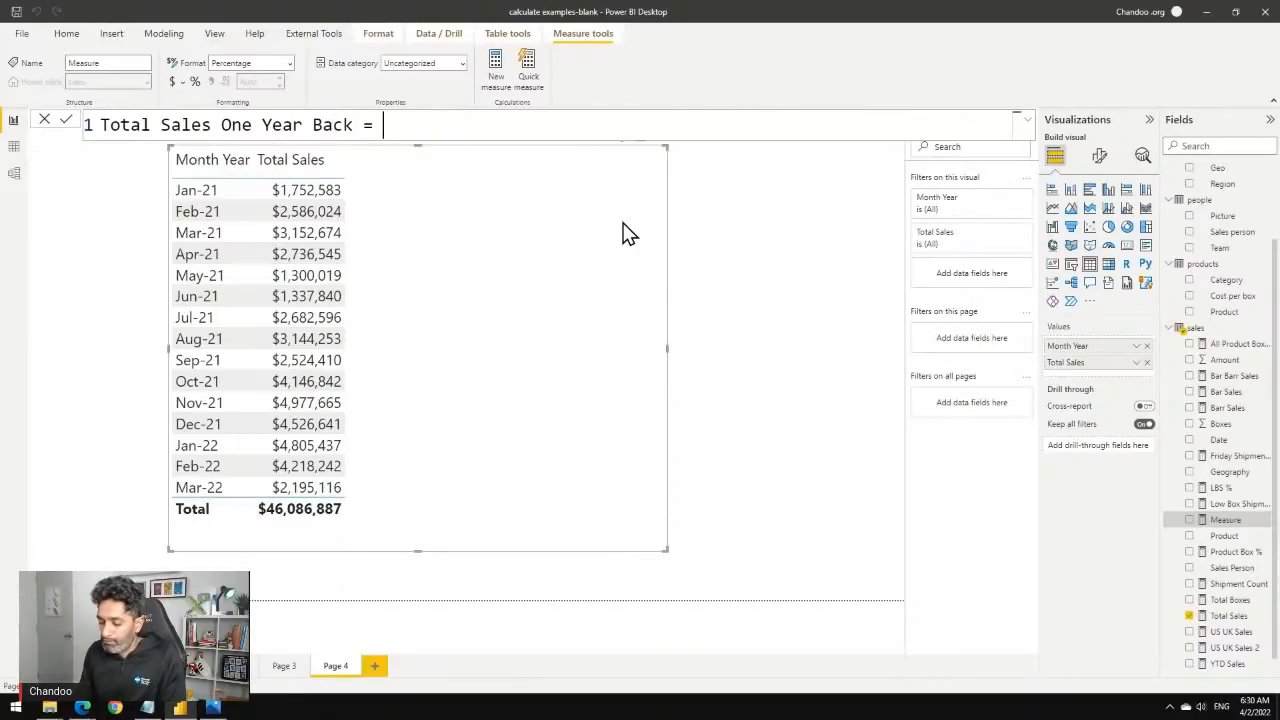
# Define the measure as CALCULATE([Total Sales], SAMEPERIODLASTYEAR('calendar'[Date])) and commit it.
pyautogui.write(' CALCULATE([')
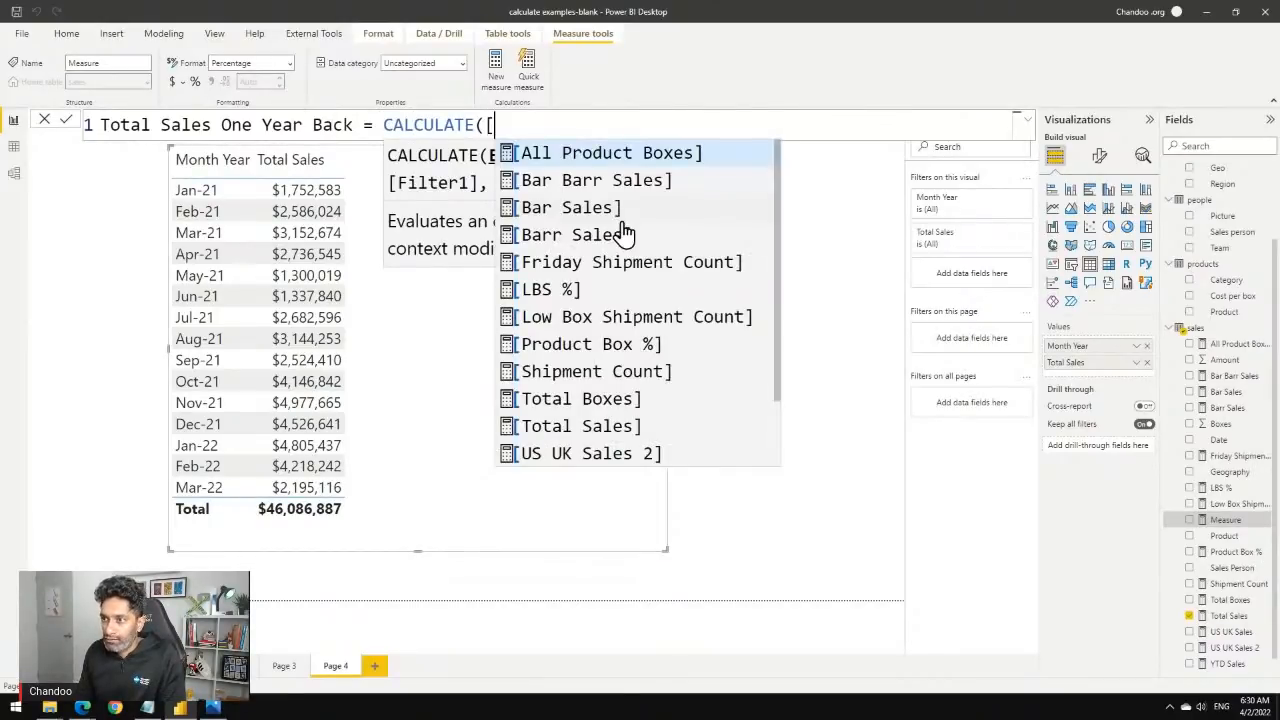
pyautogui.write('tota')
pyautogui.press('Down')
pyautogui.press('Tab')
pyautogui.write(',')
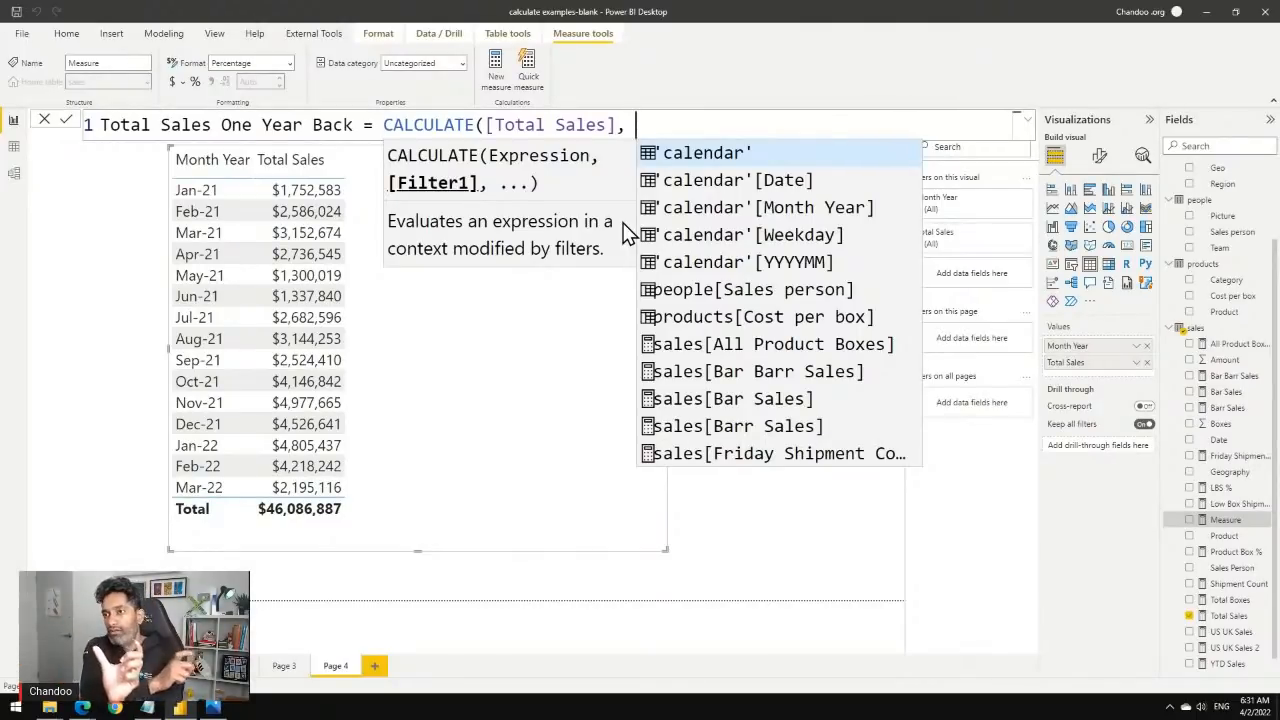
pyautogui.write('sam')
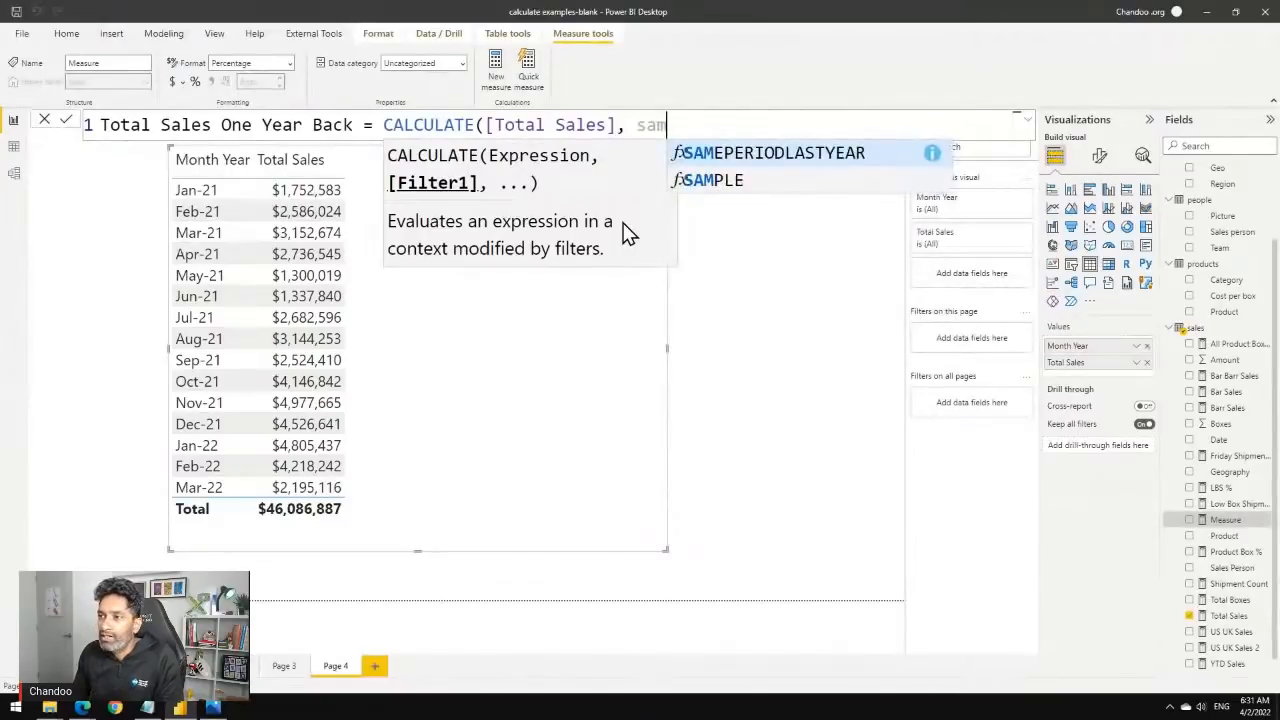
pyautogui.press('Tab')
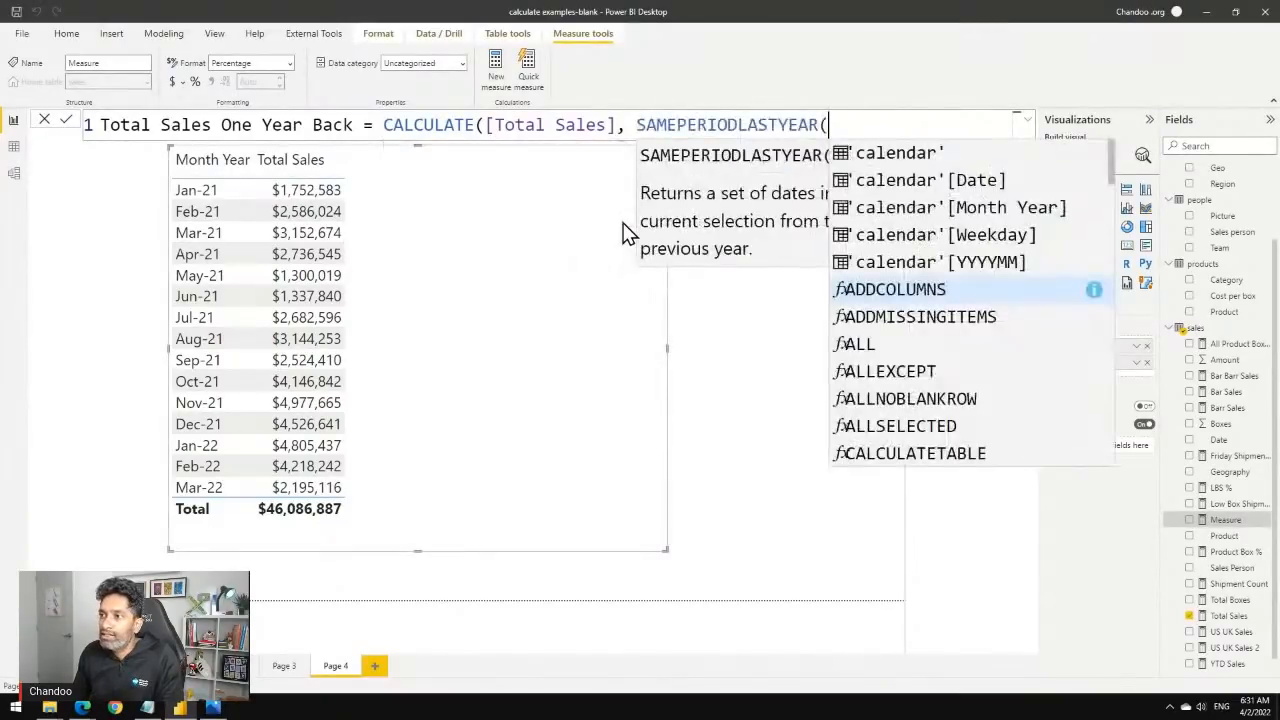
pyautogui.click(908, 184)
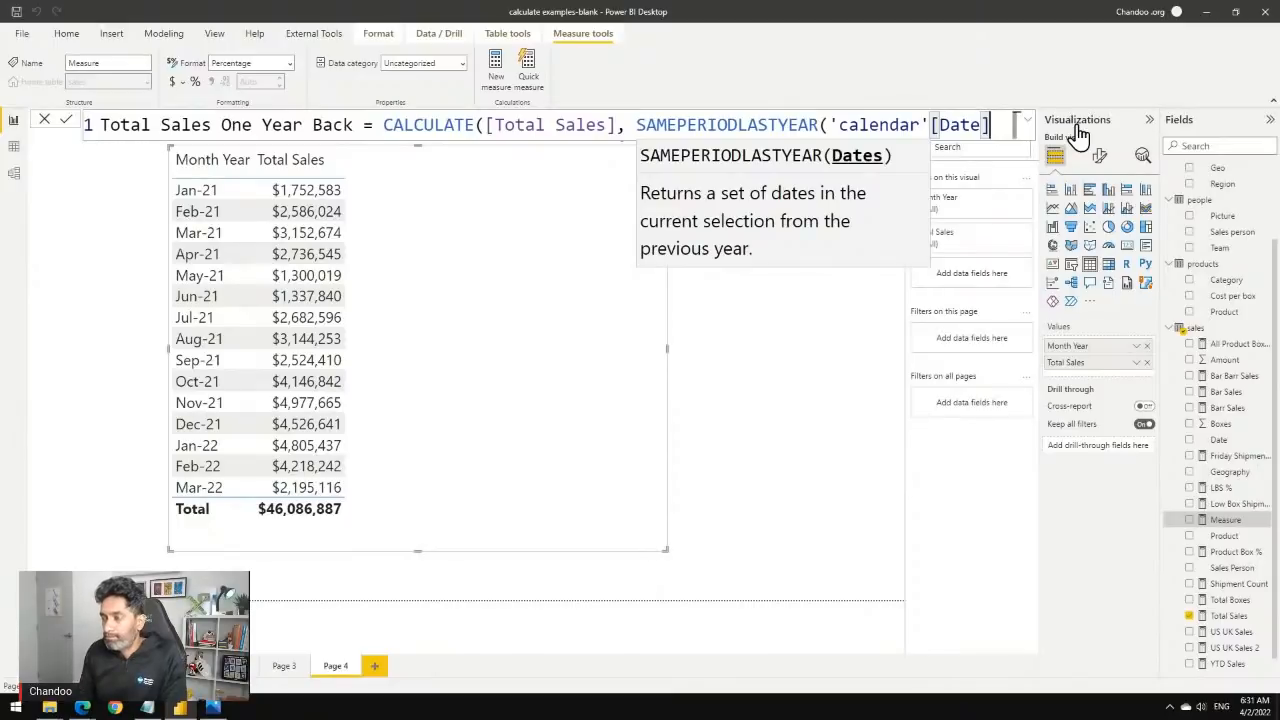
pyautogui.write('))')
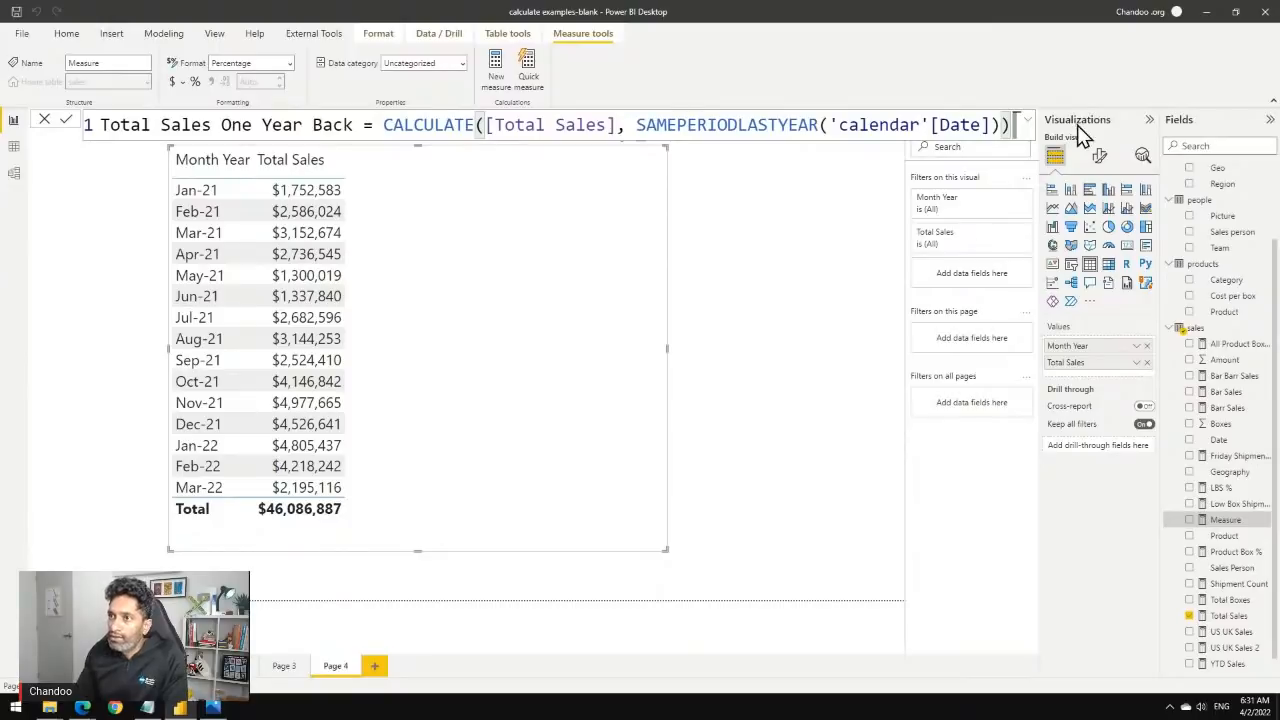
pyautogui.press('Return')
# Add Total Sales One Year Back to the monthly table and format it as currency.
pyautogui.click(1189, 616)
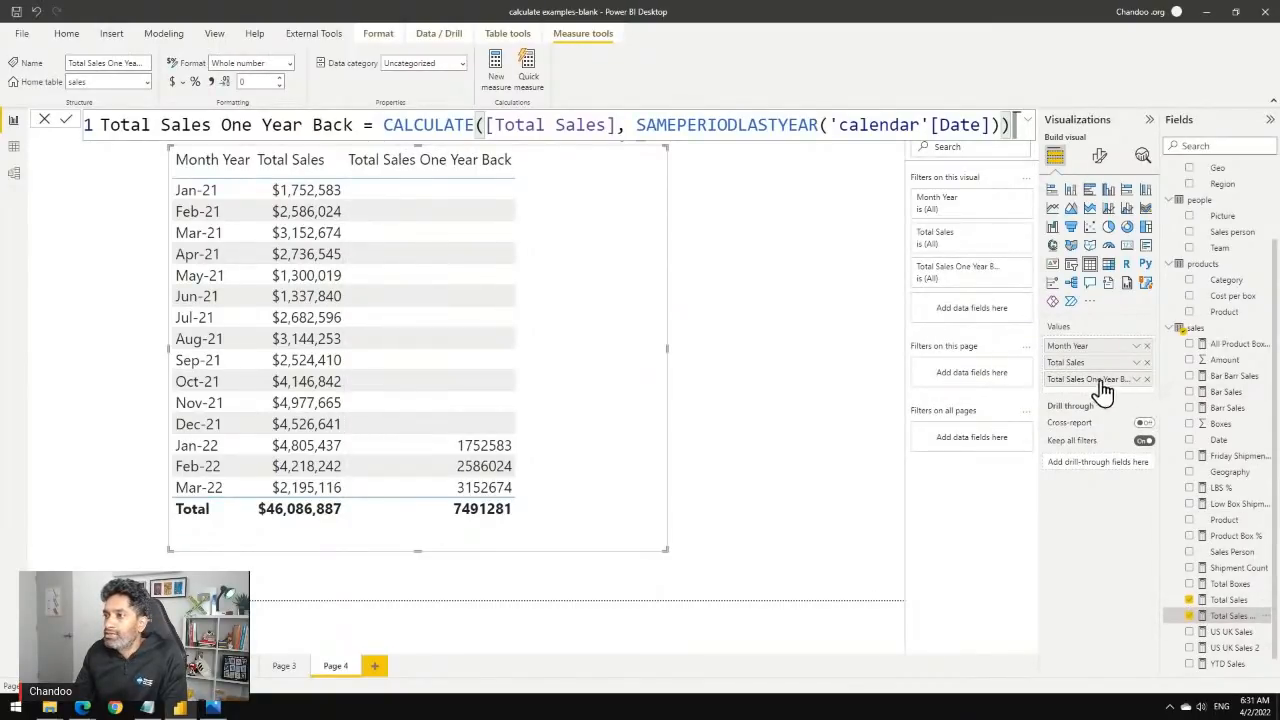
pyautogui.click(176, 83)
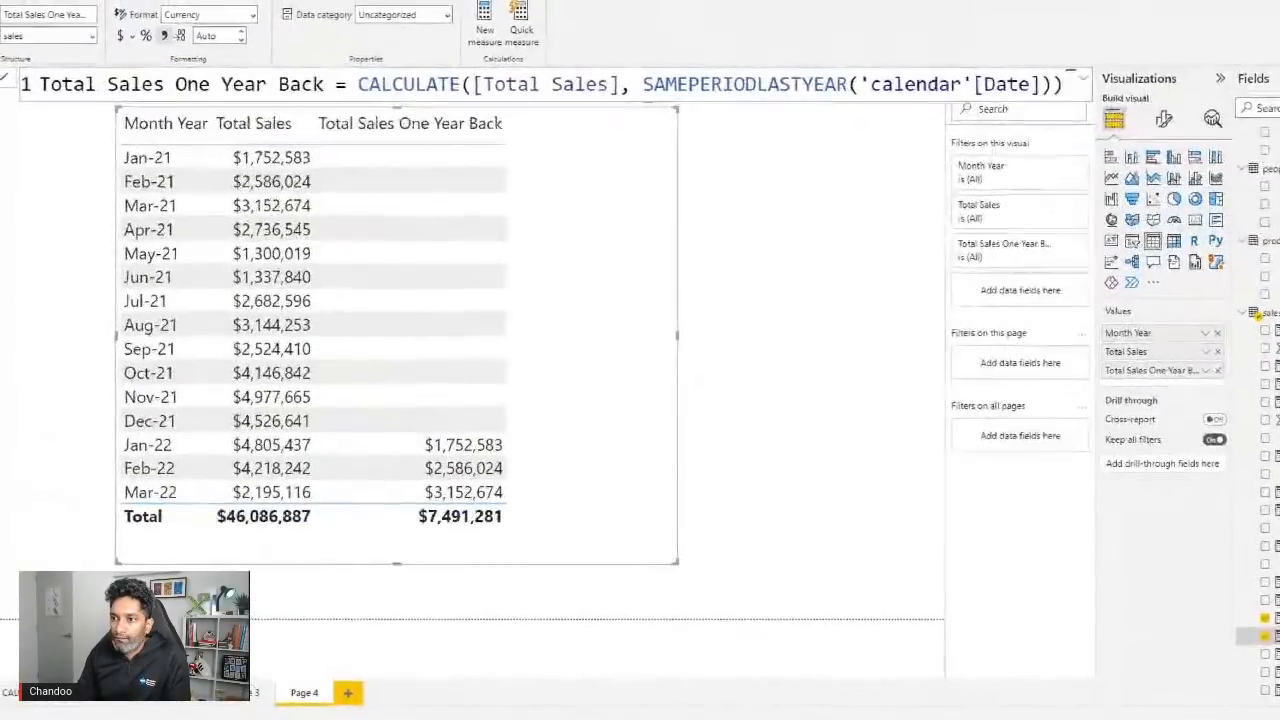
pyautogui.moveTo(445, 429)
pyautogui.mouseDown()
pyautogui.moveTo(426, 491)
pyautogui.moveTo(508, 498)
pyautogui.moveTo(476, 432)
pyautogui.moveTo(436, 431)
pyautogui.mouseUp()
pyautogui.moveTo(270, 152)
pyautogui.mouseDown()
pyautogui.moveTo(226, 160)
pyautogui.moveTo(236, 212)
pyautogui.moveTo(312, 214)
pyautogui.moveTo(292, 152)
pyautogui.mouseUp()
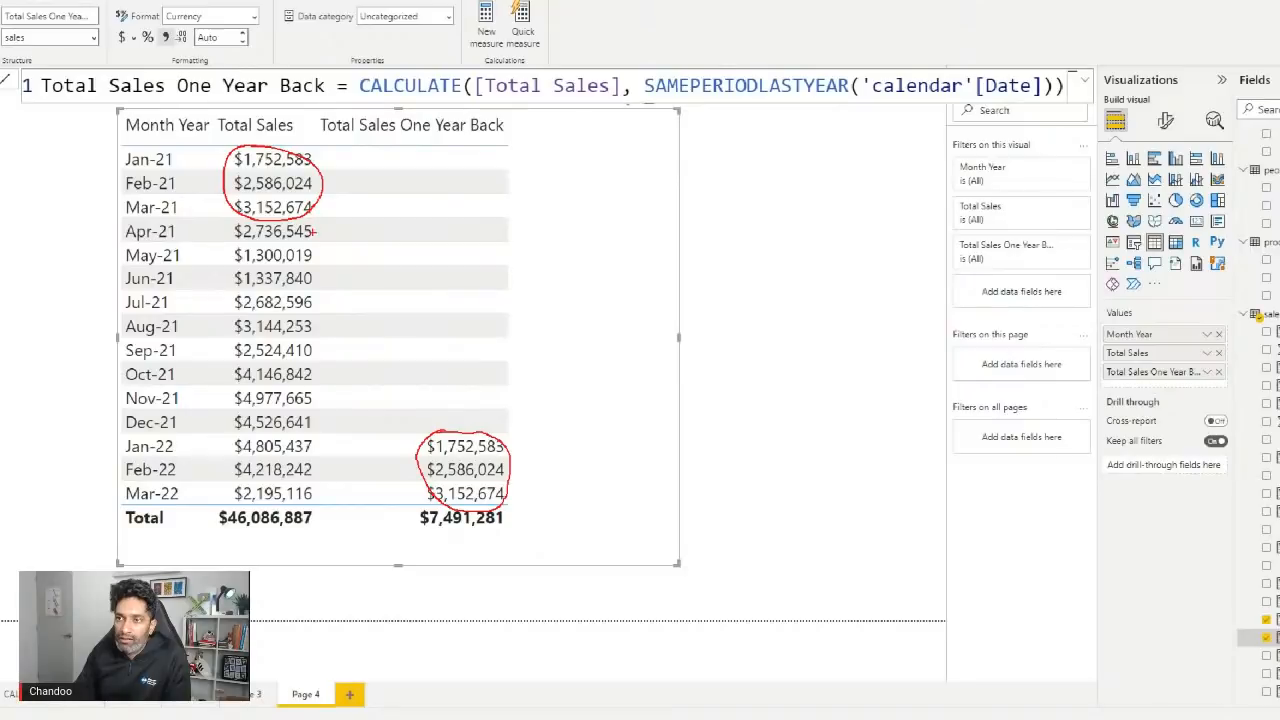
pyautogui.moveTo(316, 207); pyautogui.dragTo(407, 450)
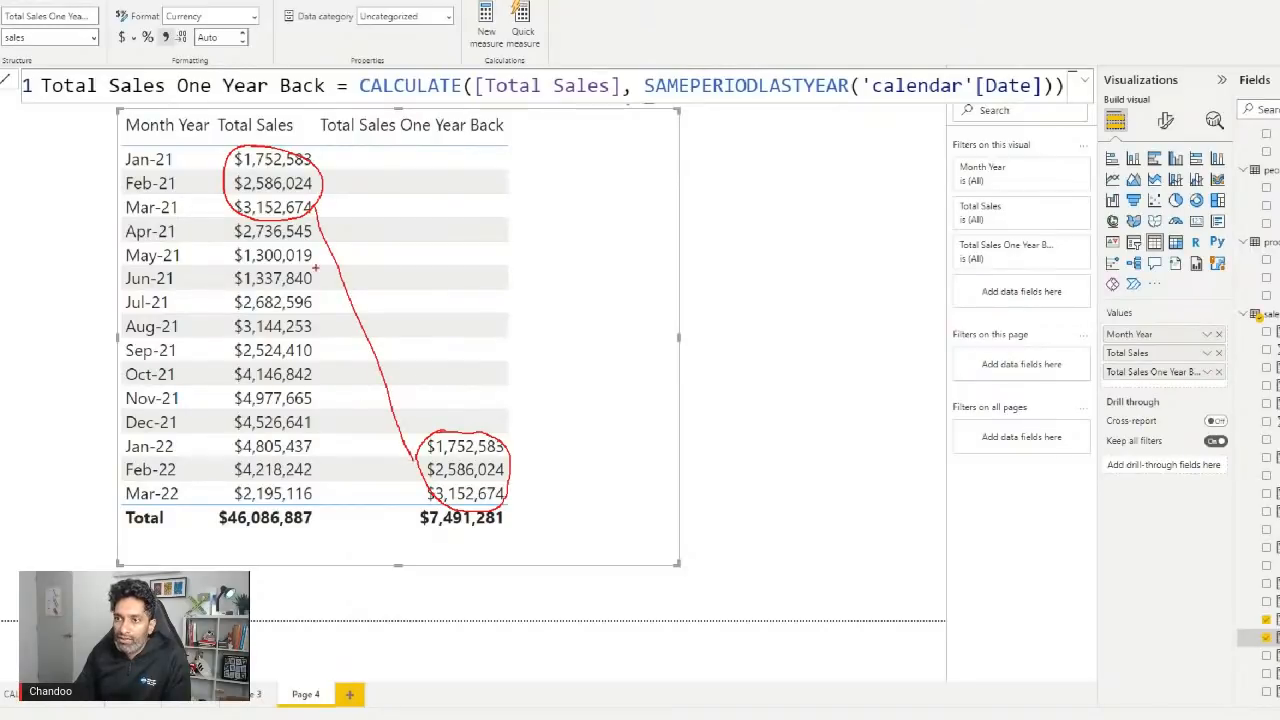
pyautogui.moveTo(308, 231); pyautogui.dragTo(404, 543)
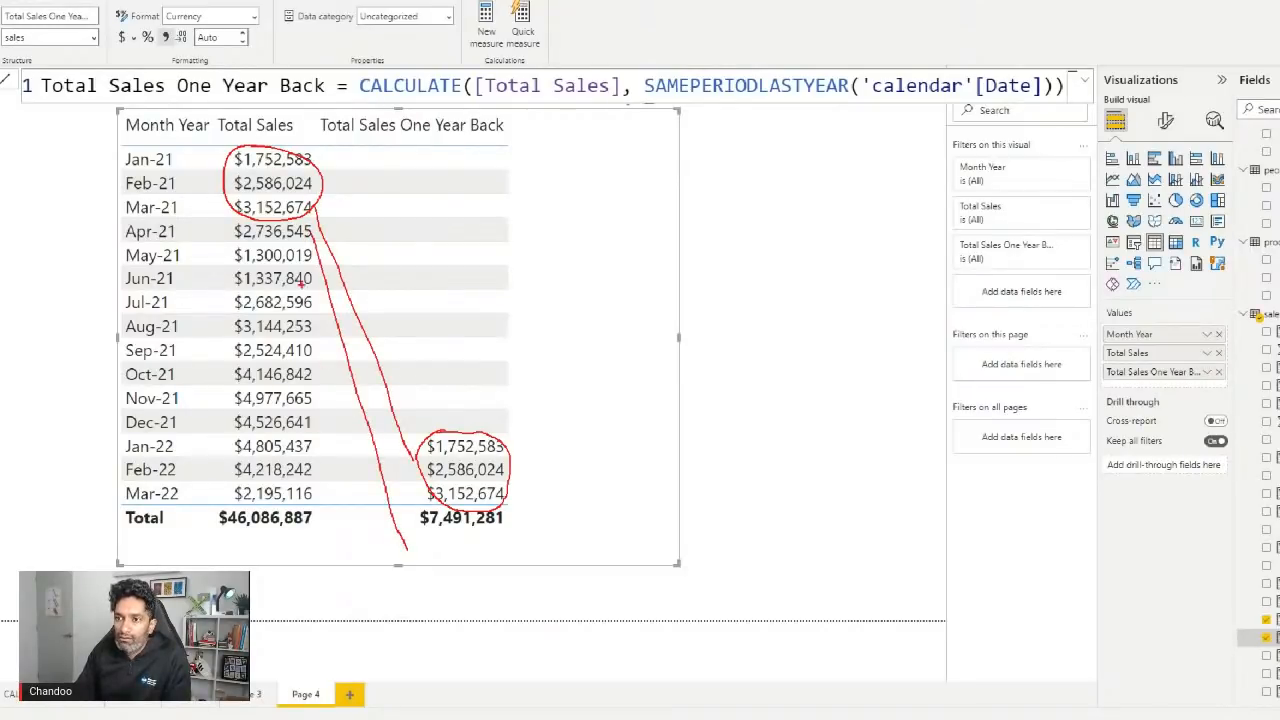
pyautogui.moveTo(312, 255); pyautogui.dragTo(383, 563)
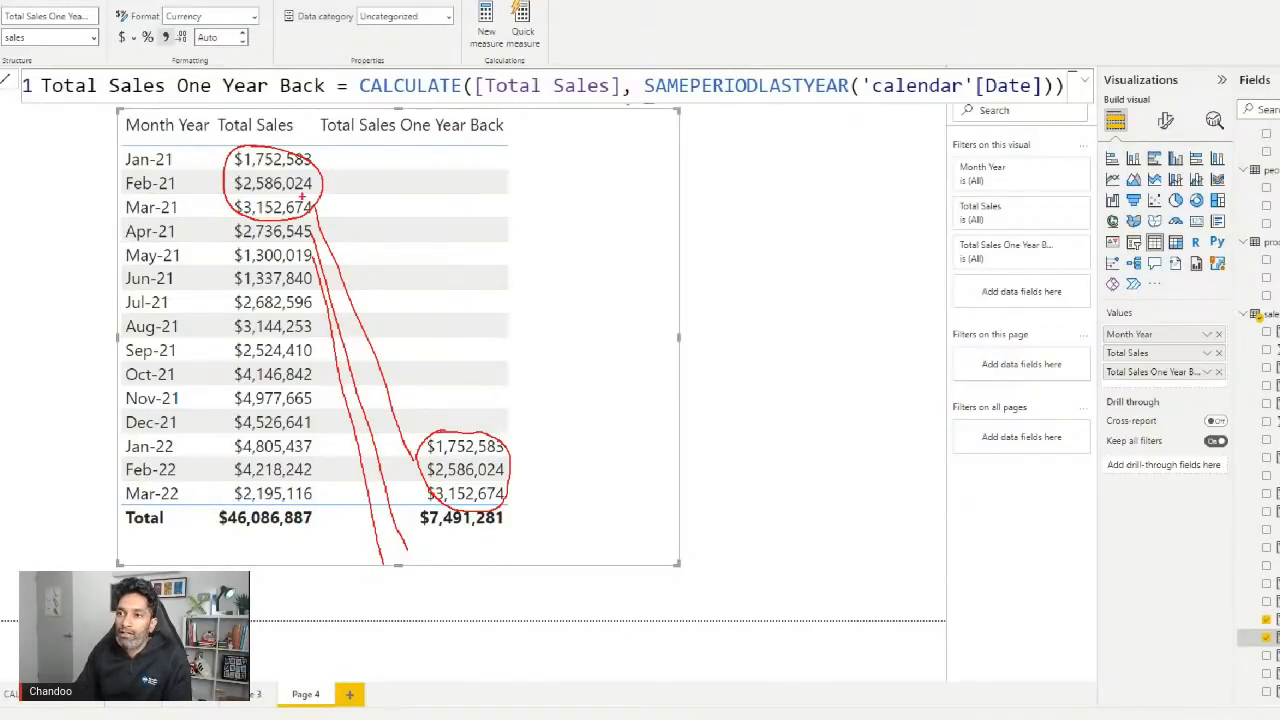
pyautogui.press('Escape')
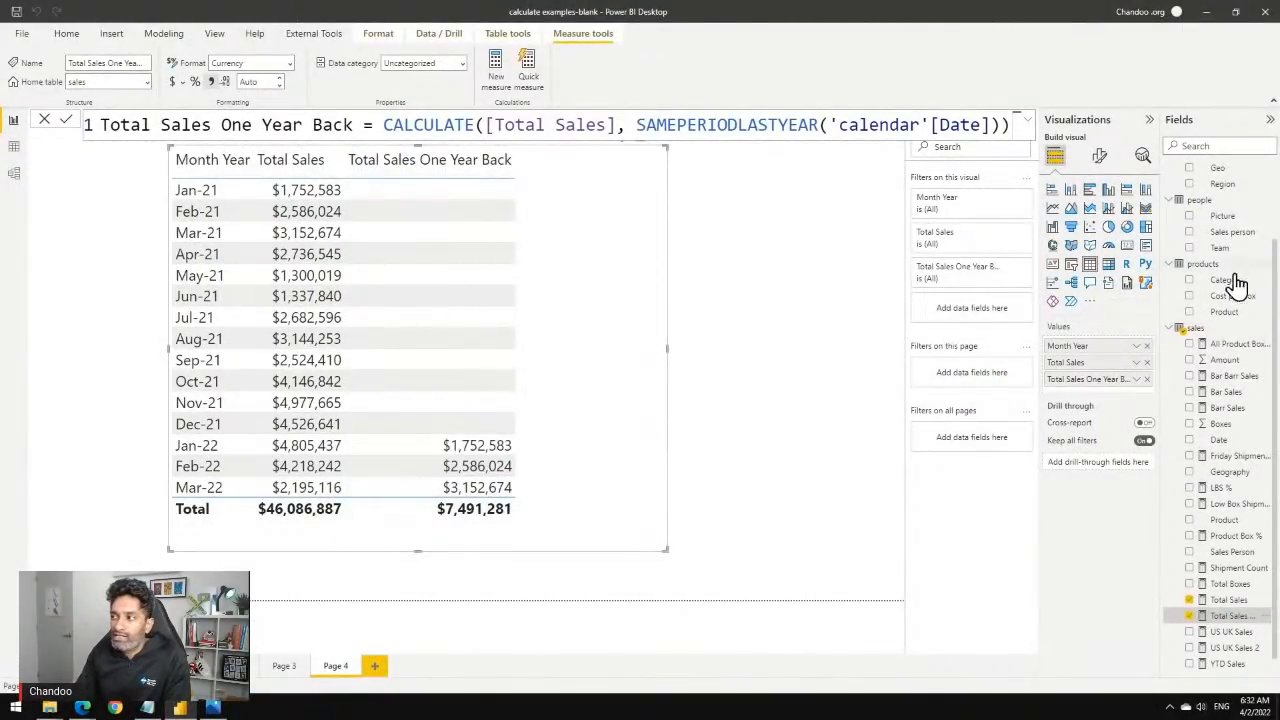
# Create a new measure in the sales table and name it YoY Sales Variance $.
pyautogui.rightClick(1195, 338)
pyautogui.click(1158, 350)
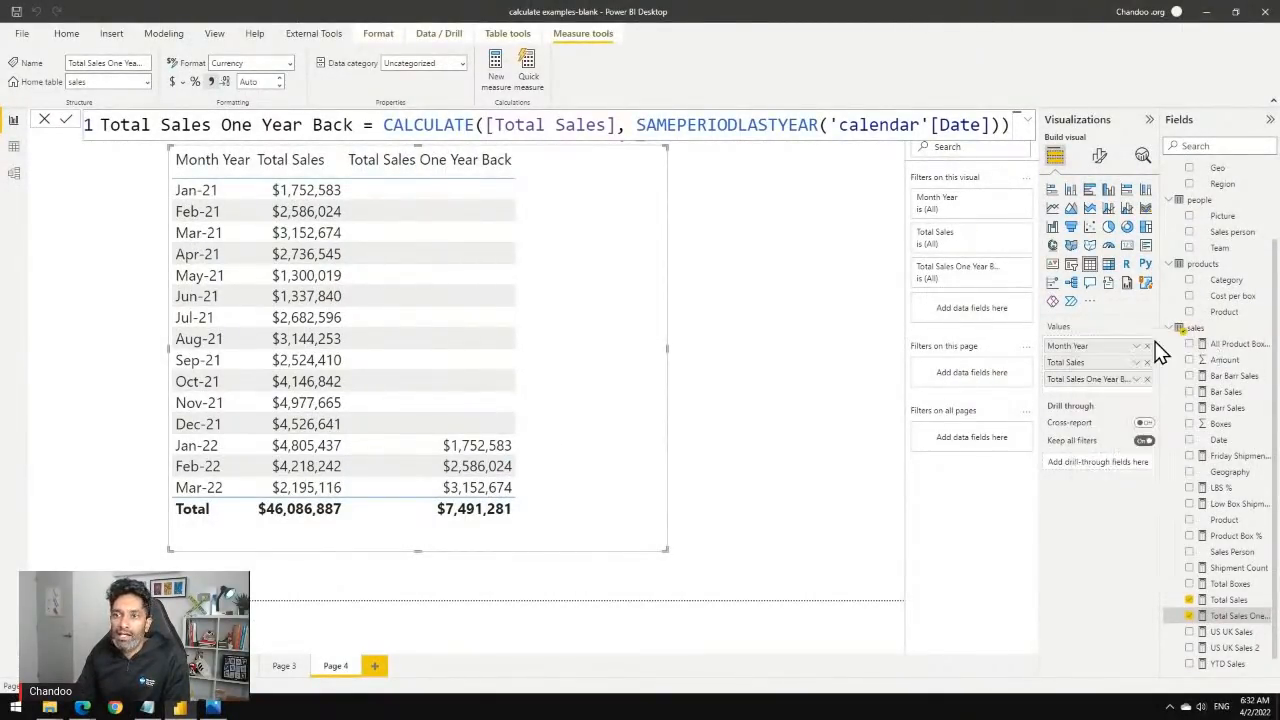
pyautogui.write('Yo')
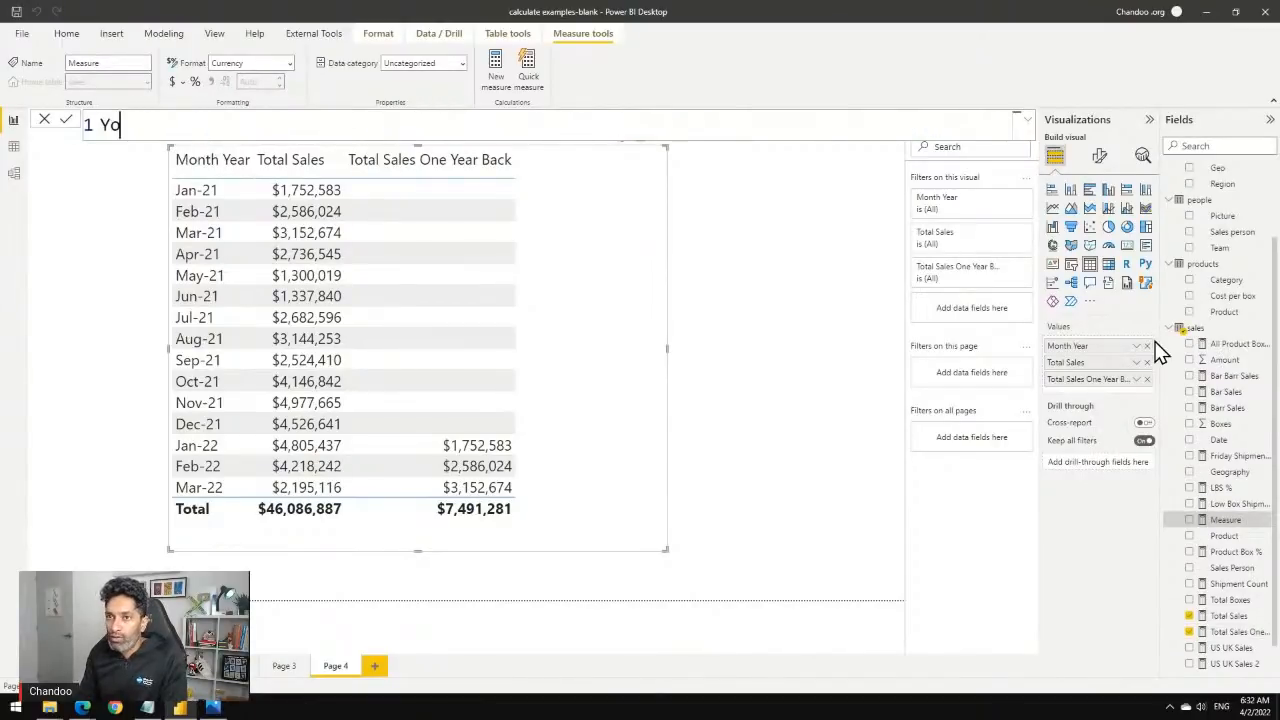
pyautogui.write('Y Sales Variance ')
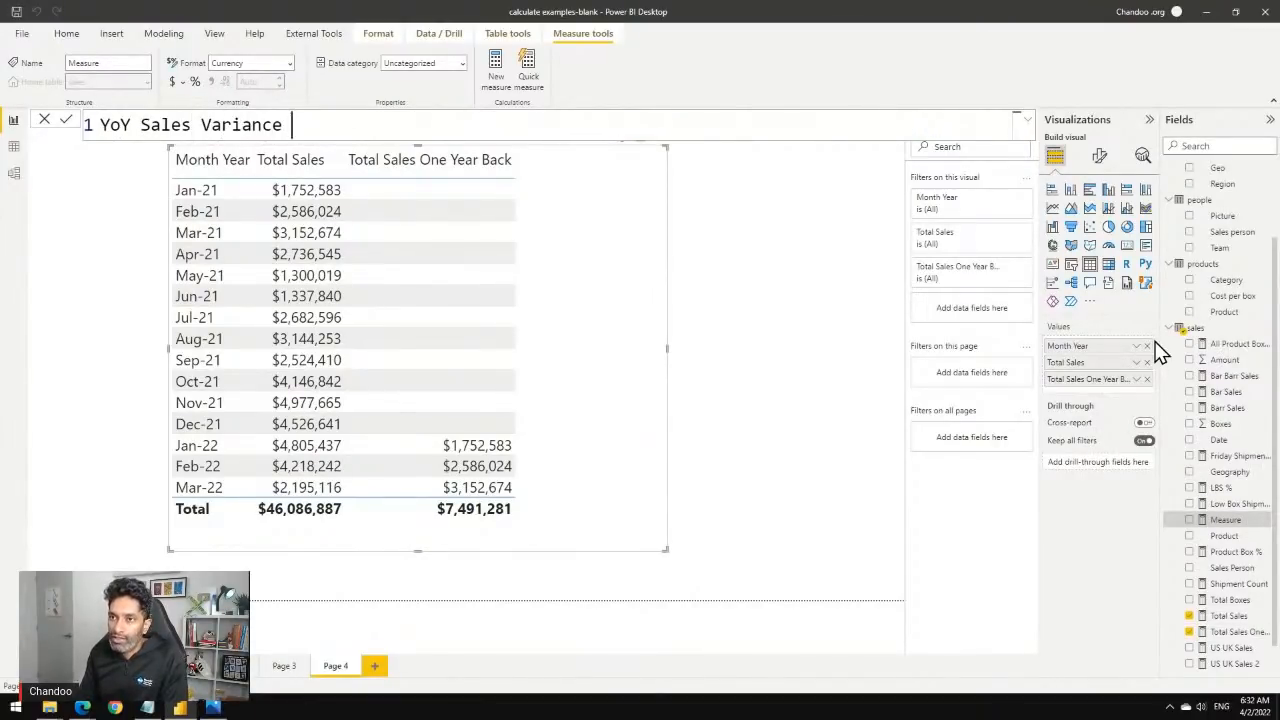
pyautogui.write('$ = ')
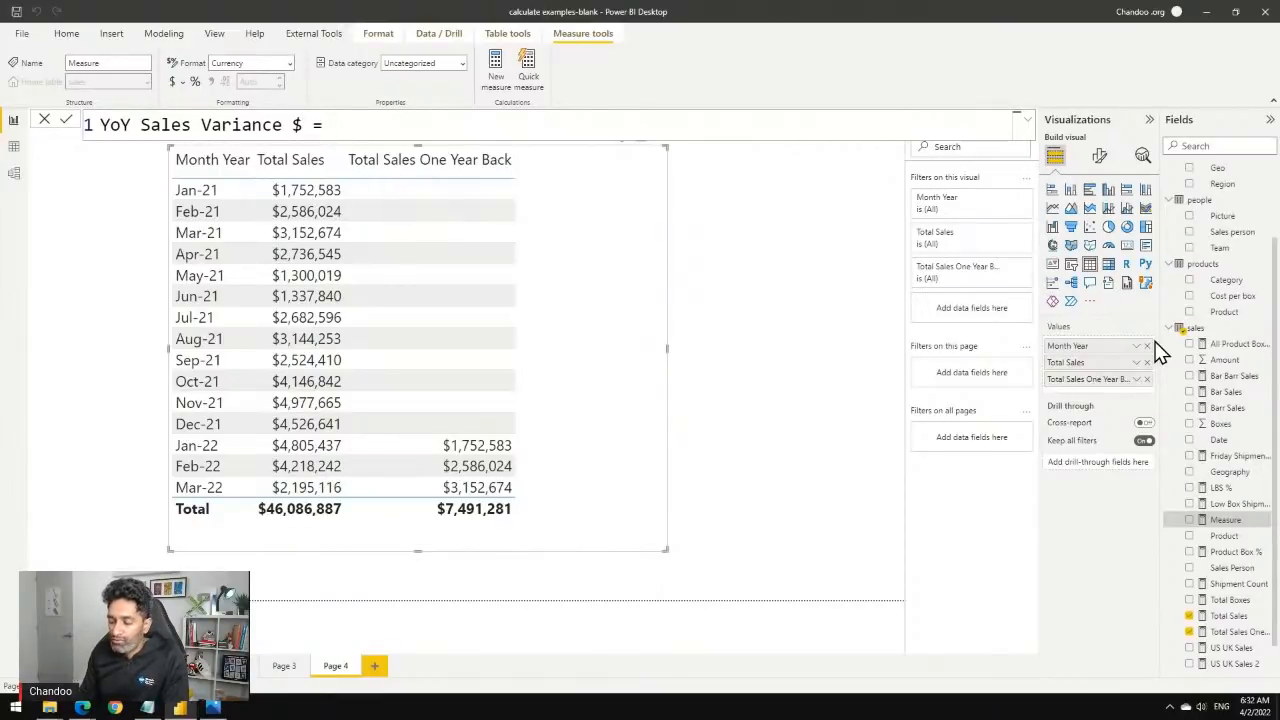
# Define the measure as [Total Sales] - [Total Sales One Year Back] and commit it.
pyautogui.write('[tota')
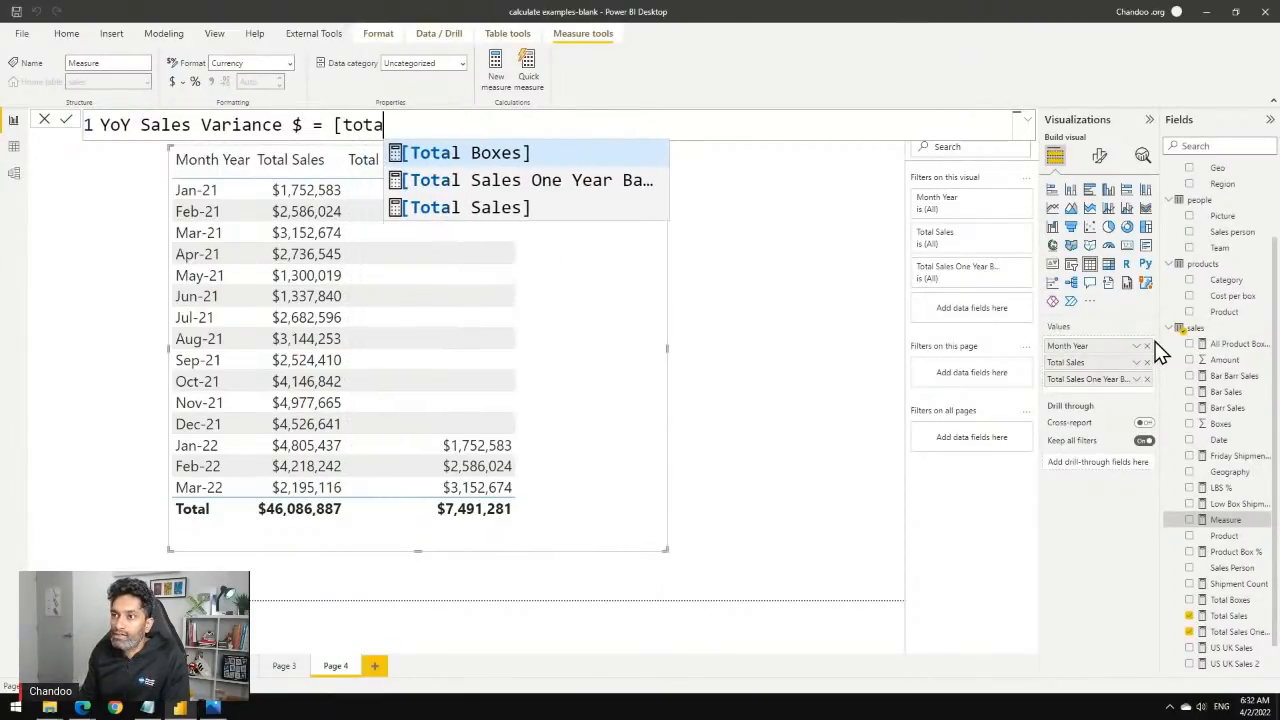
pyautogui.press('Down')
pyautogui.press('Down')
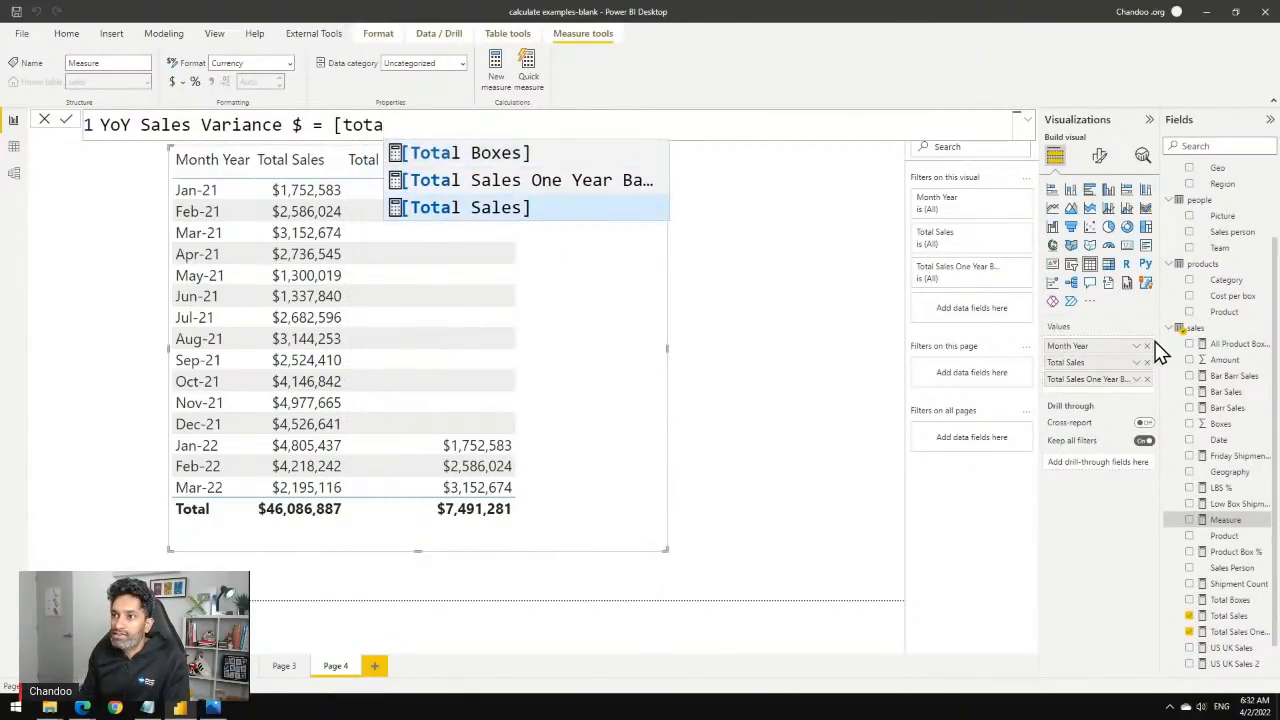
pyautogui.press('Tab')
pyautogui.write('- [')
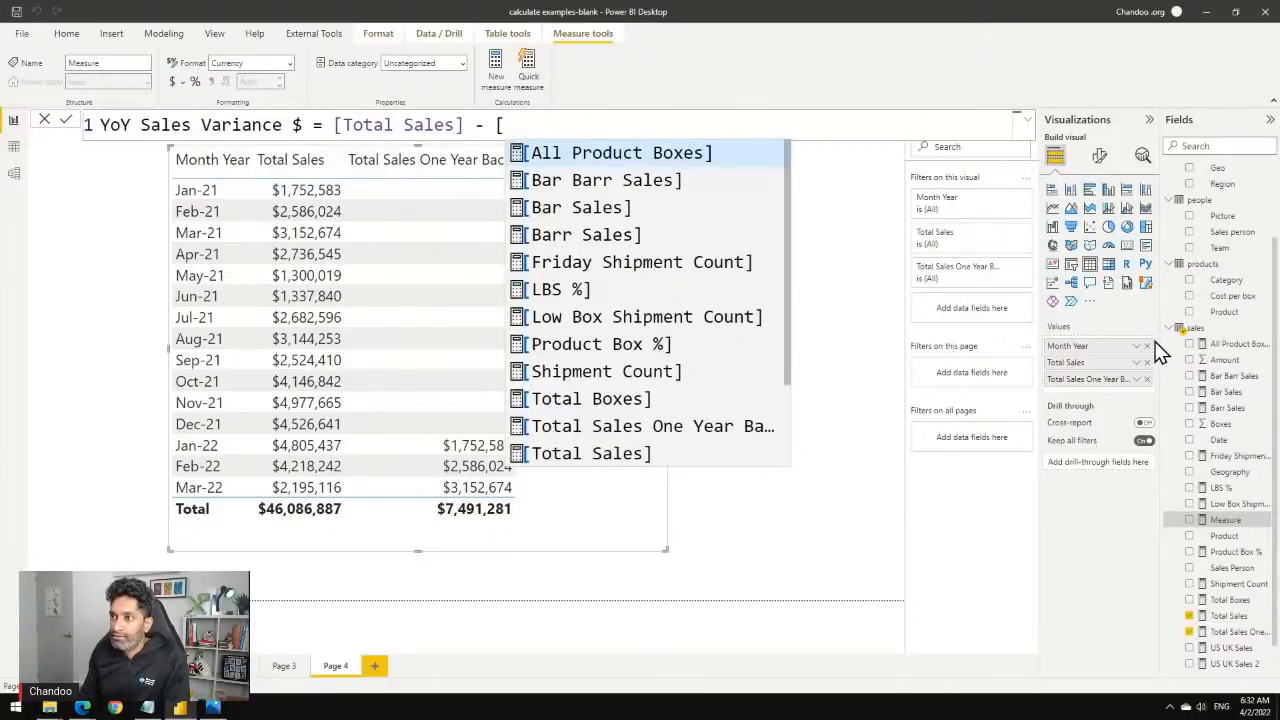
pyautogui.press('Down')
pyautogui.press('Down')
pyautogui.press('Down')
pyautogui.press('Down')
pyautogui.press('Down')
pyautogui.press('Down')
pyautogui.press('Down')
pyautogui.press('Down')
pyautogui.press('Down')
pyautogui.press('Down')
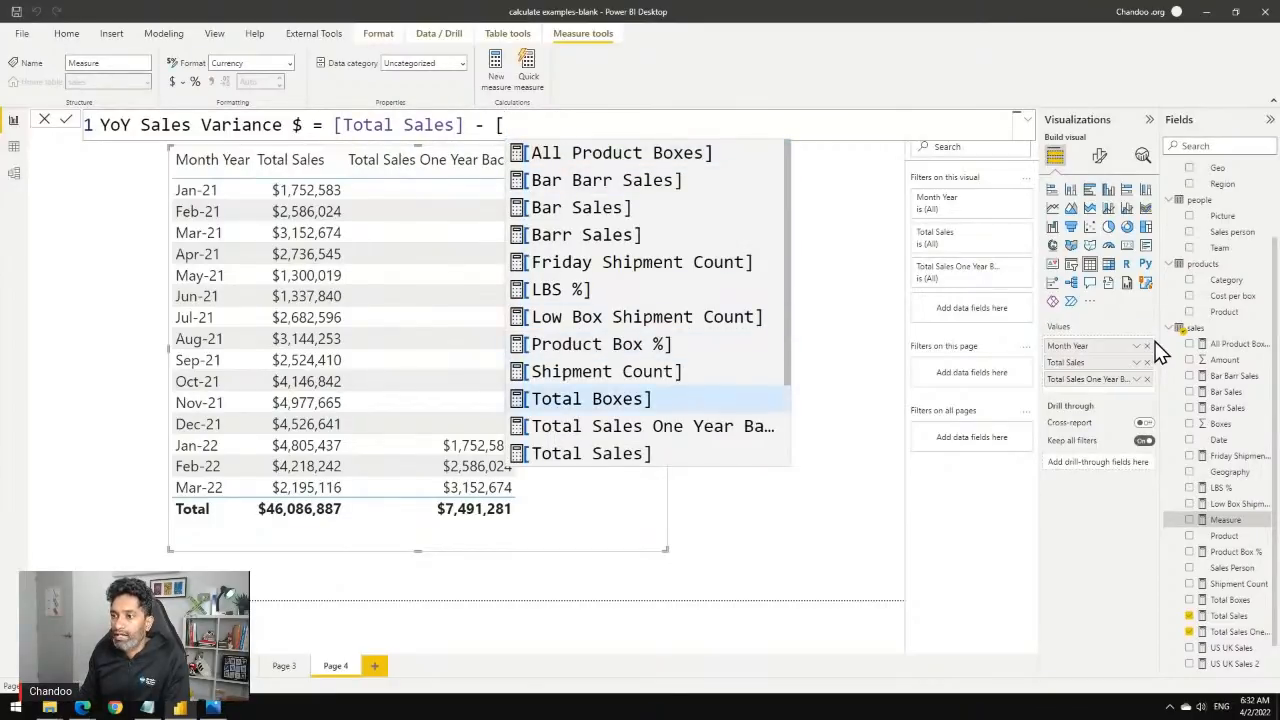
pyautogui.press('Tab')
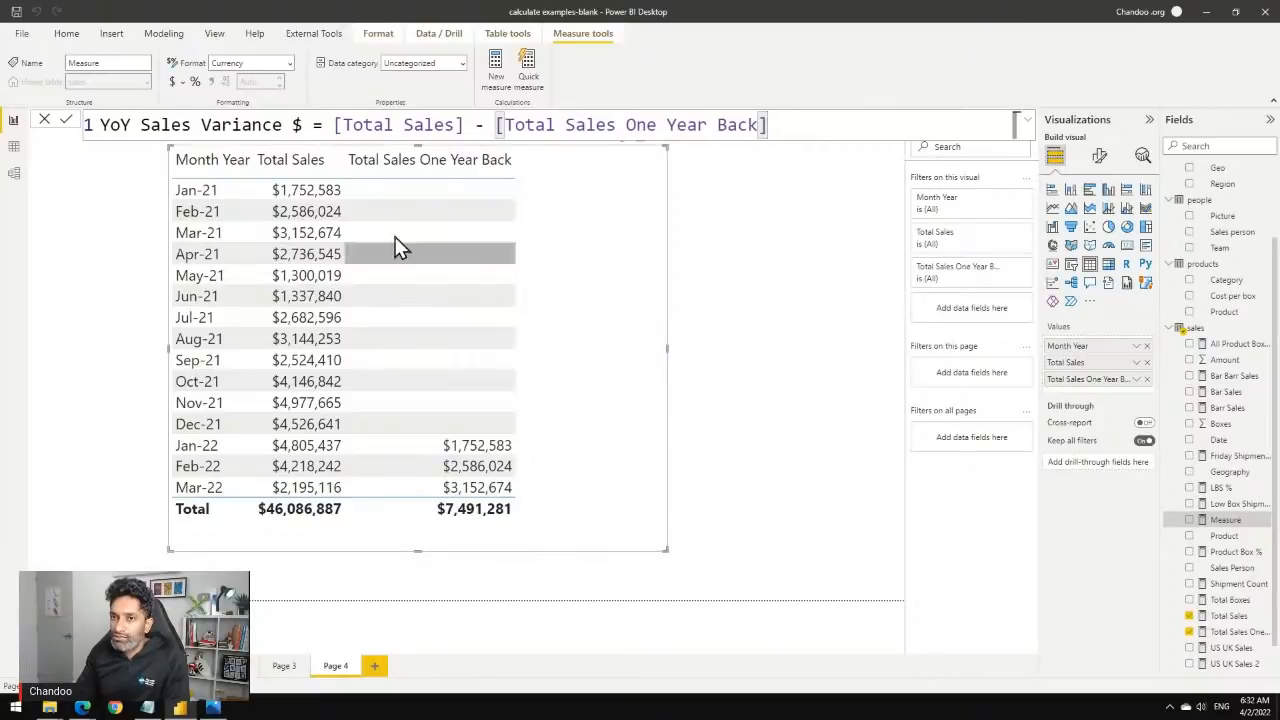
pyautogui.click(65, 119)
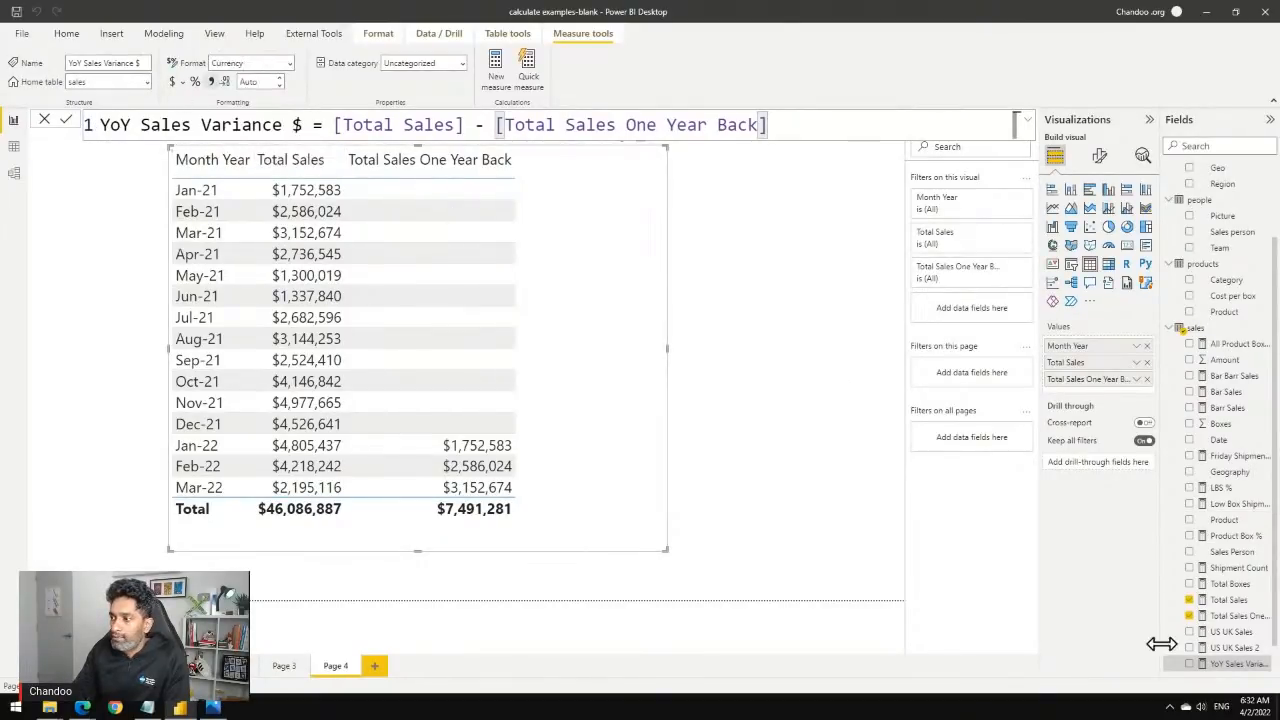
# Add YoY Sales Variance $ to the monthly table and widen the table visual.
pyautogui.click(1190, 664)
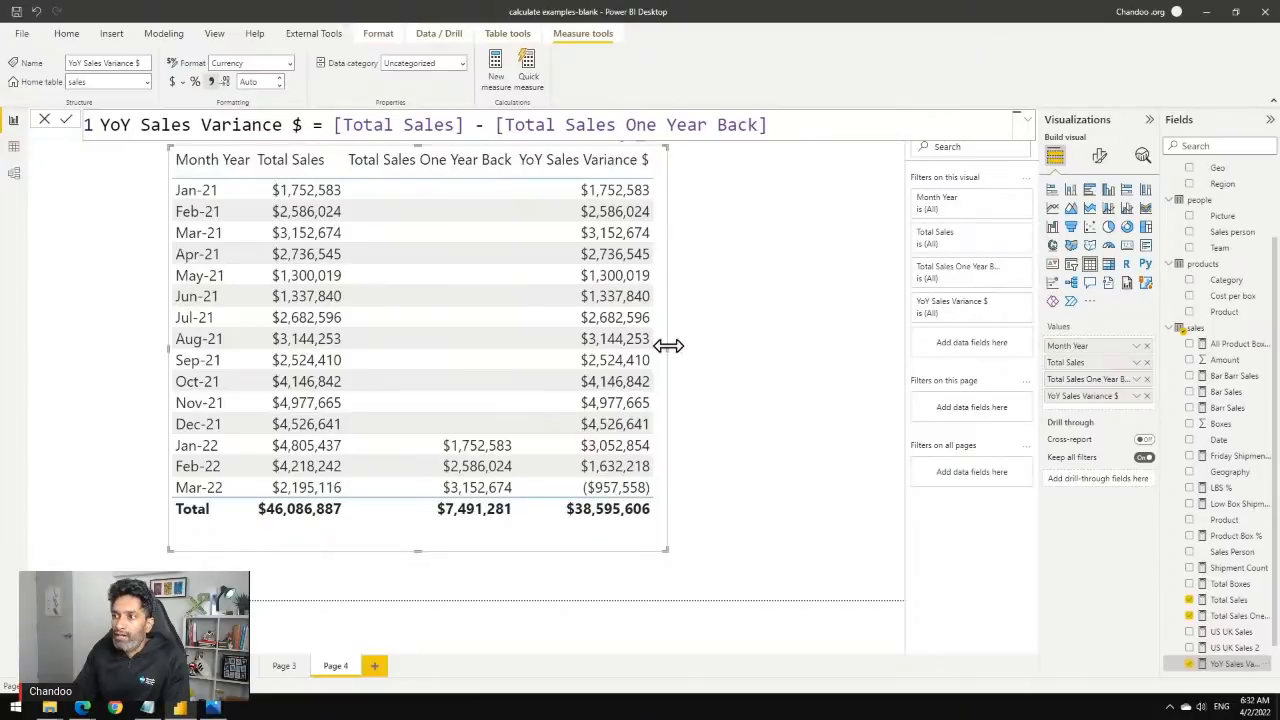
pyautogui.moveTo(667, 347); pyautogui.dragTo(765, 380)
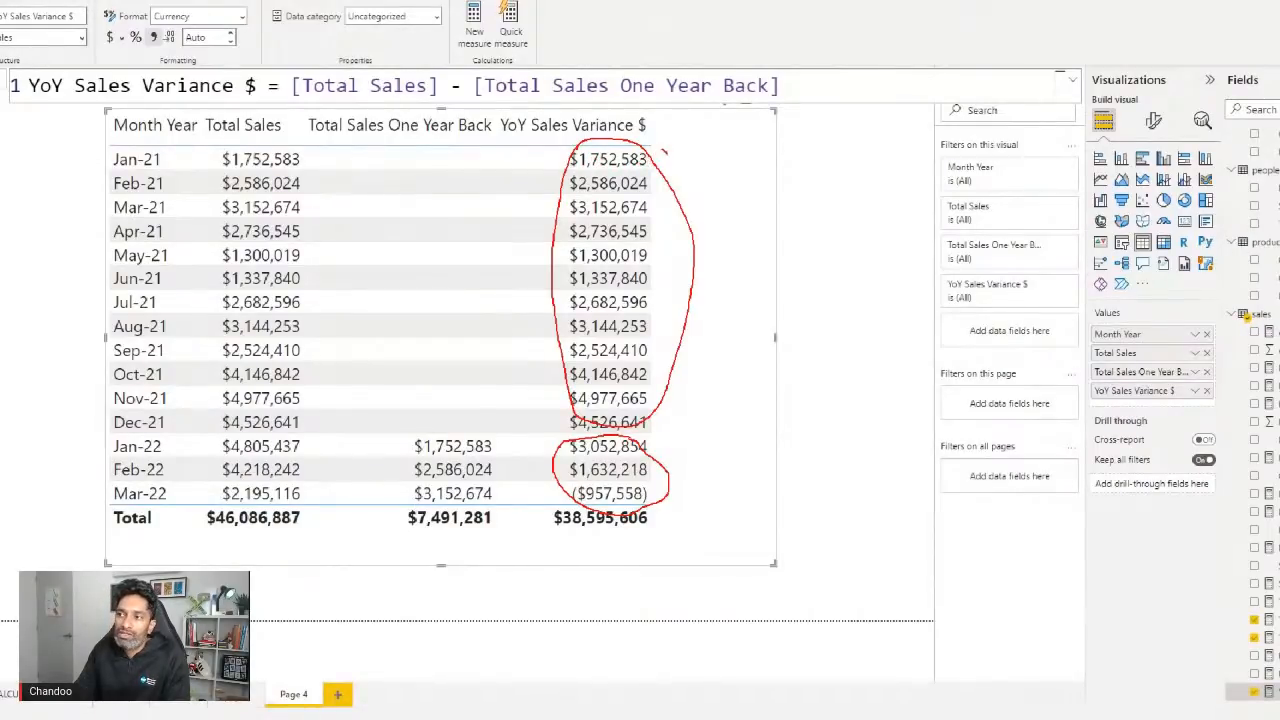
pyautogui.press('Escape')
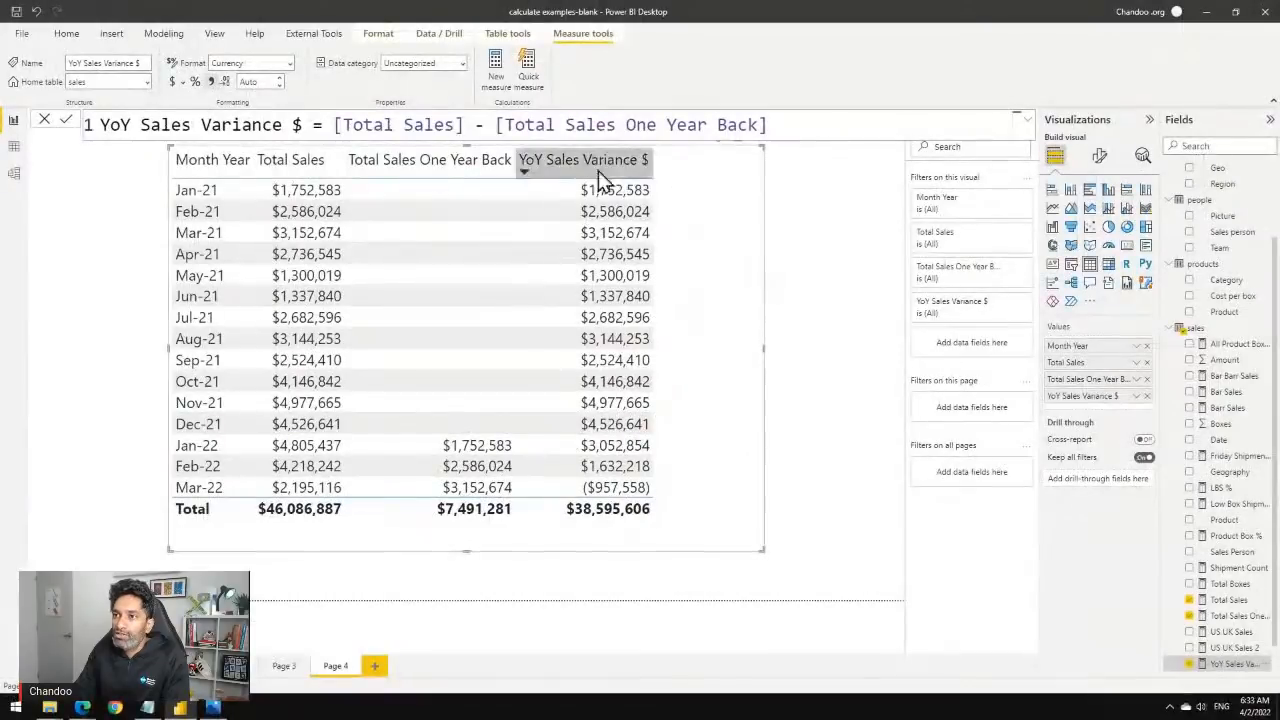
# Begin an indented IF on a new line of the YoY Sales Variance $ formula, testing ISBLANK([Total Sales One Year Back]).
pyautogui.click(334, 126)
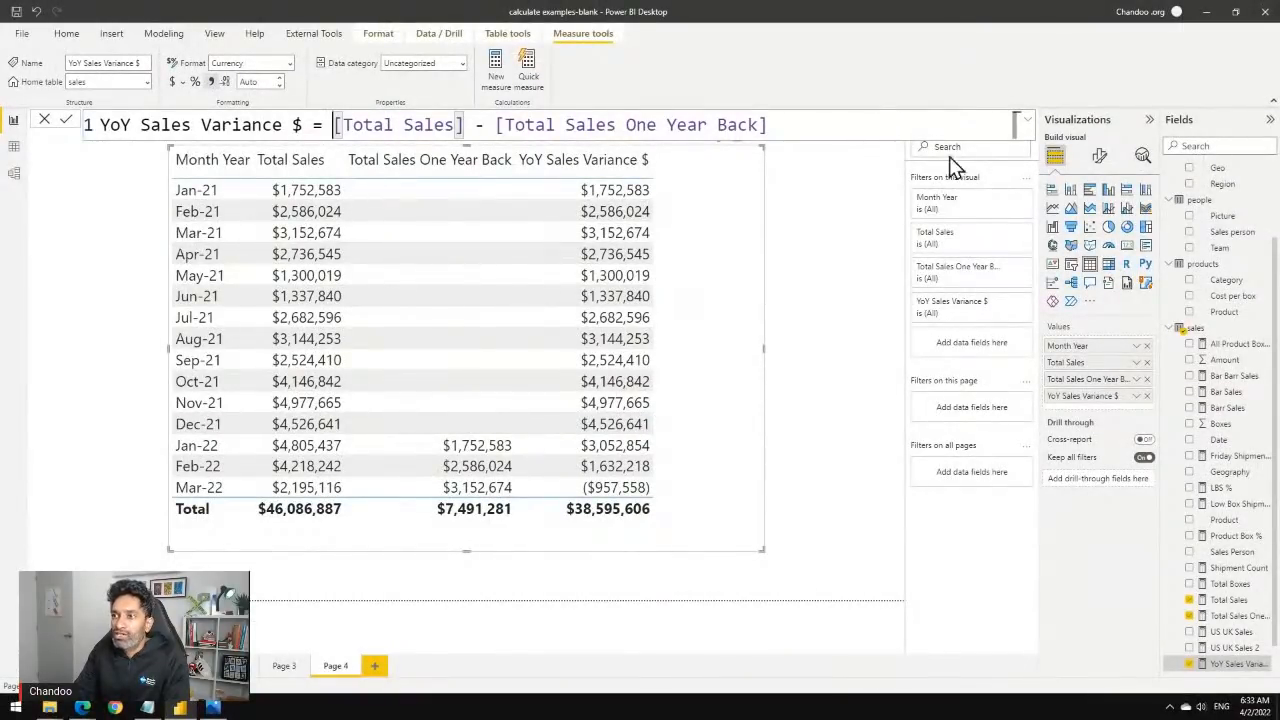
pyautogui.hotkey('shift', 'Return')
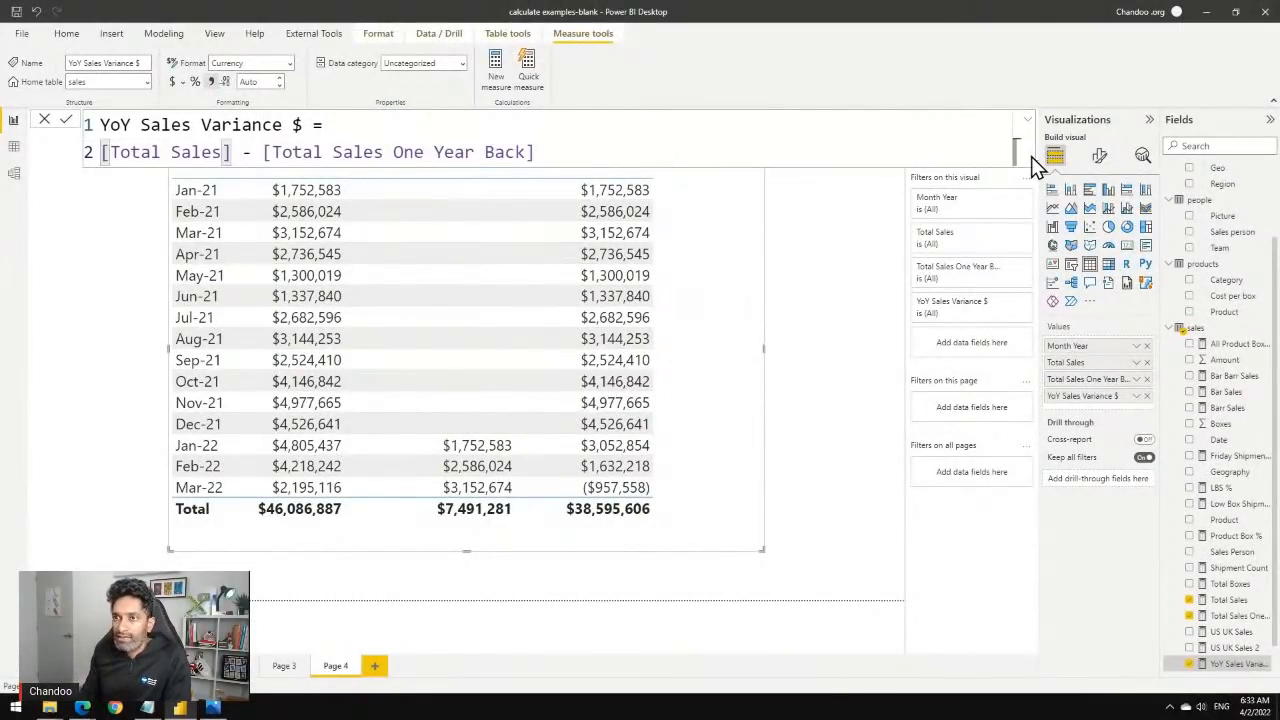
pyautogui.hotkey('shift', 'Return')
pyautogui.press('Up')
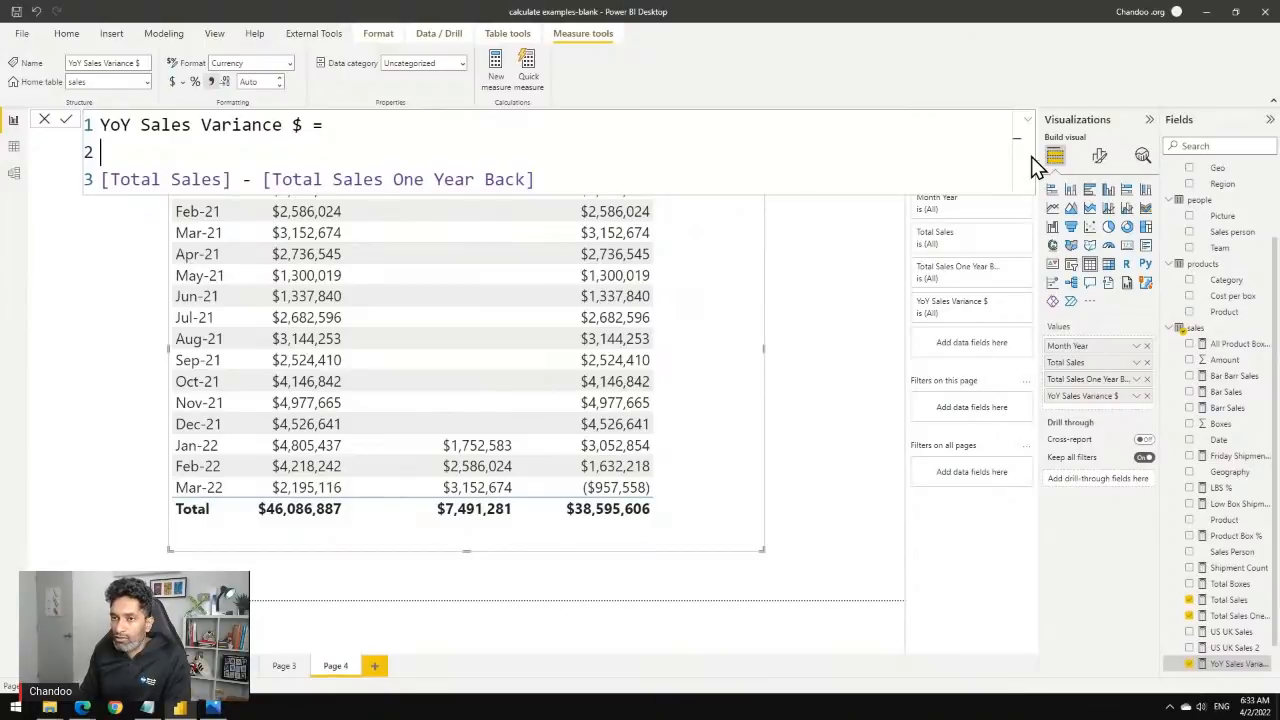
pyautogui.press('Tab')
pyautogui.write('if(')
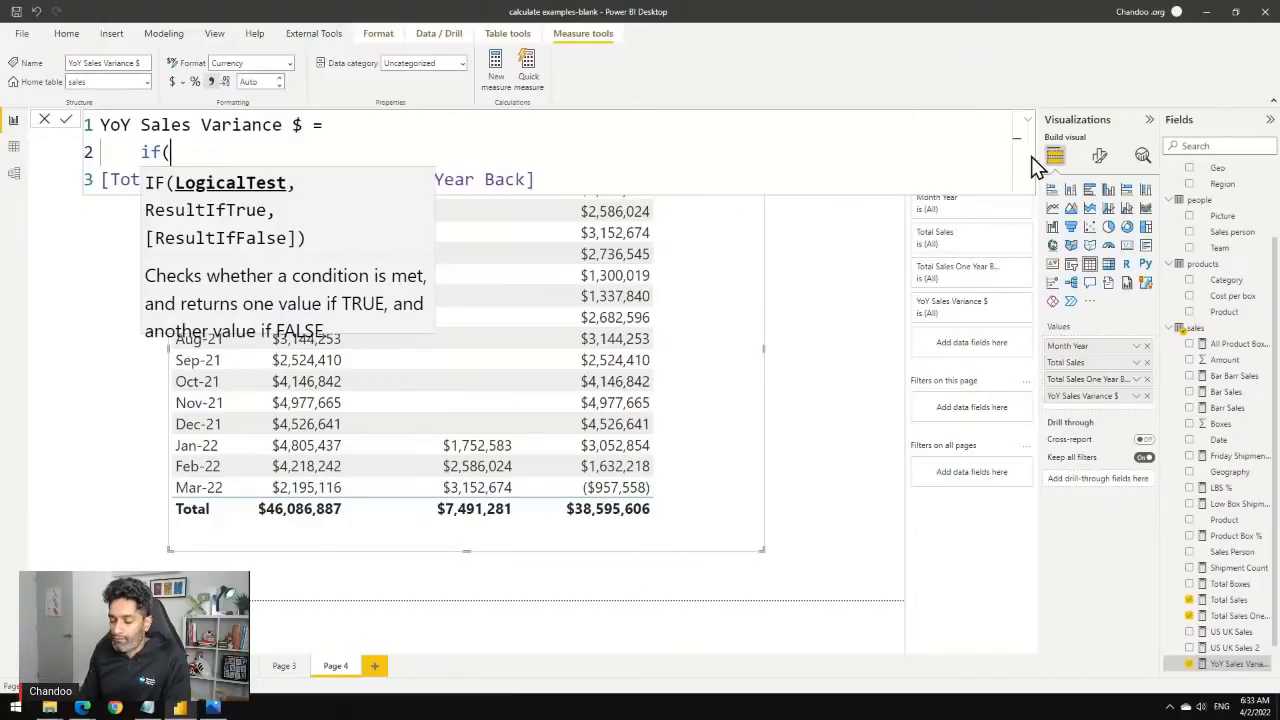
pyautogui.write('[')
pyautogui.press('BackSpace')
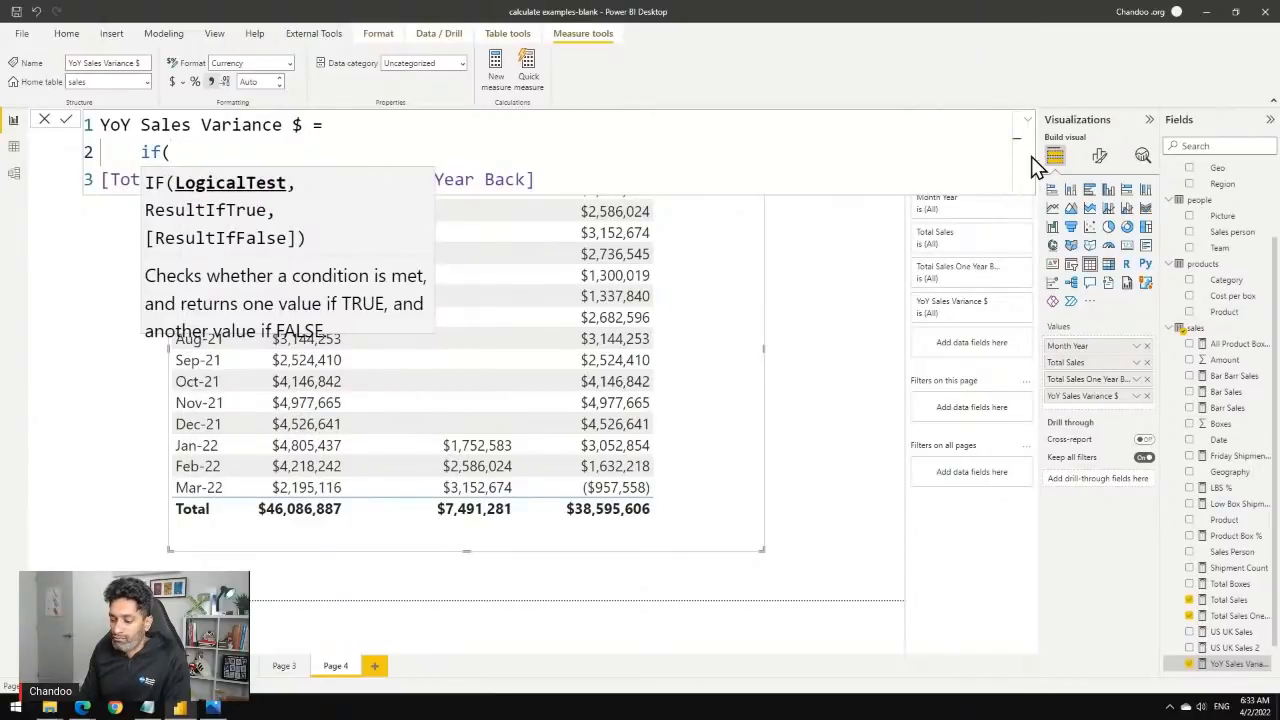
pyautogui.write('isb')
pyautogui.press('Tab')
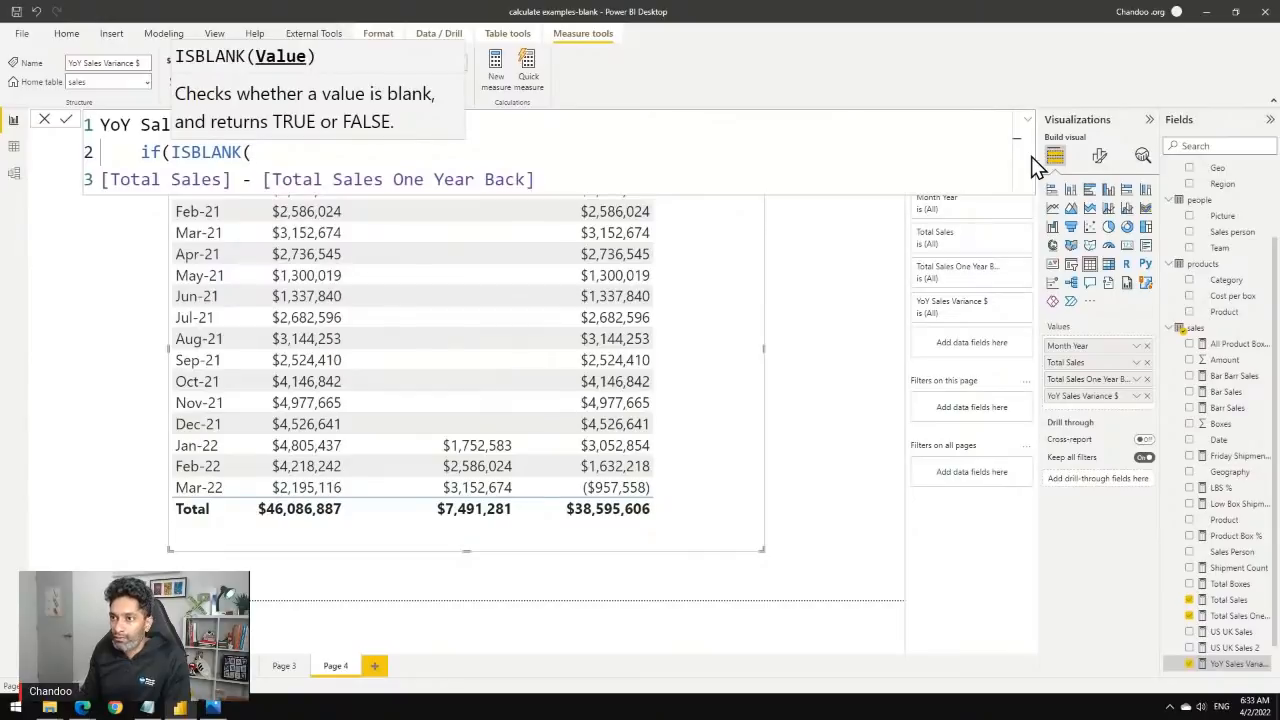
pyautogui.write('[t')
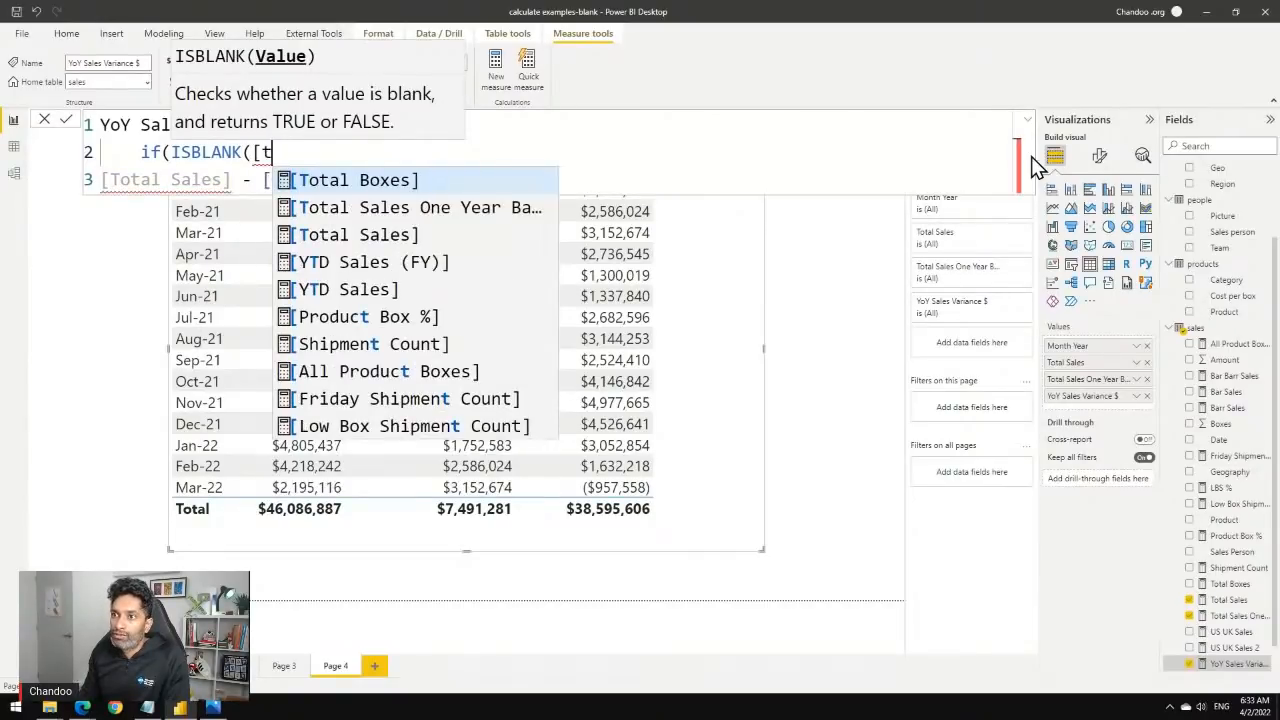
pyautogui.press('Down')
pyautogui.press('Tab')
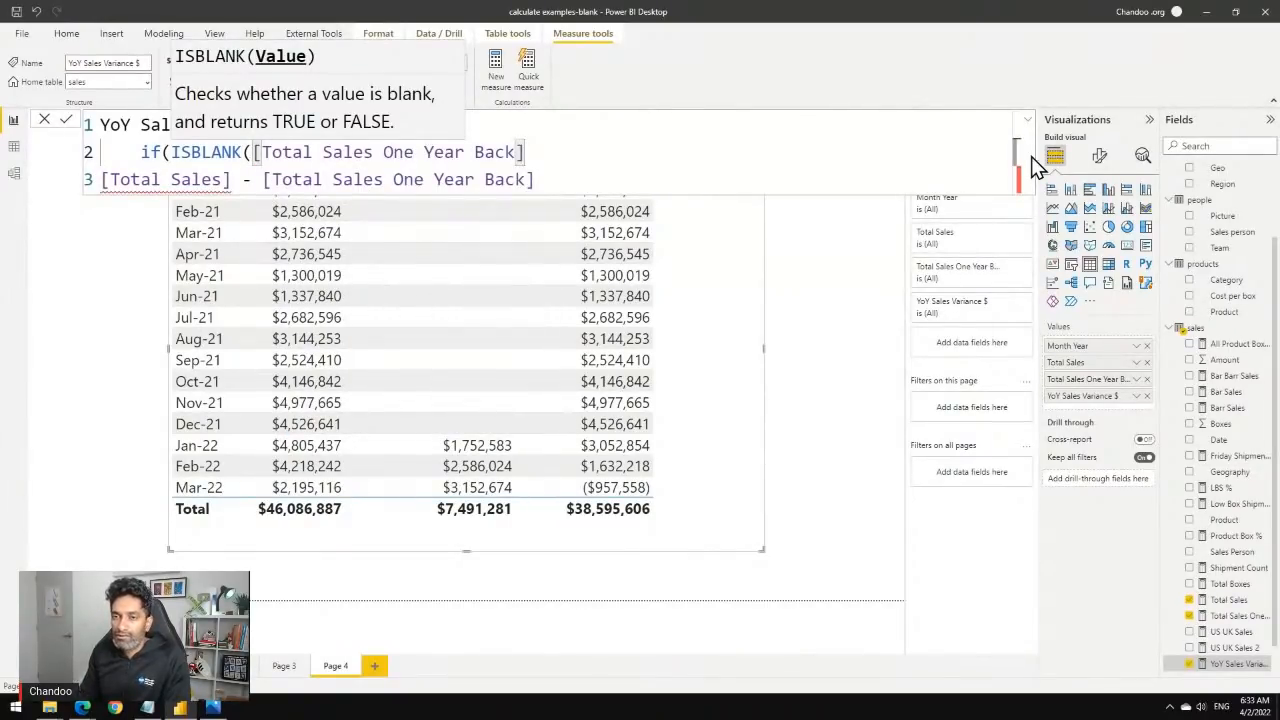
pyautogui.write('),')
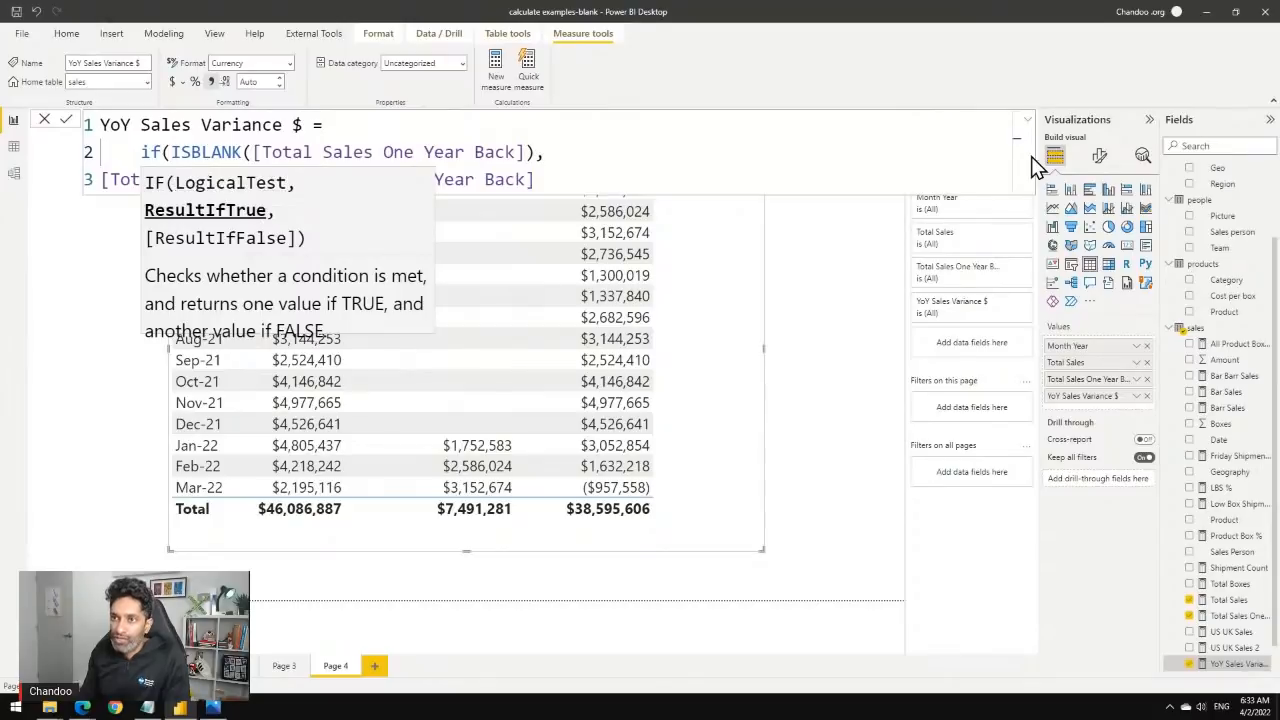
# Make the IF return blank() when true and the existing sales difference otherwise, commit the formula, and deselect the table.
pyautogui.write('blank')
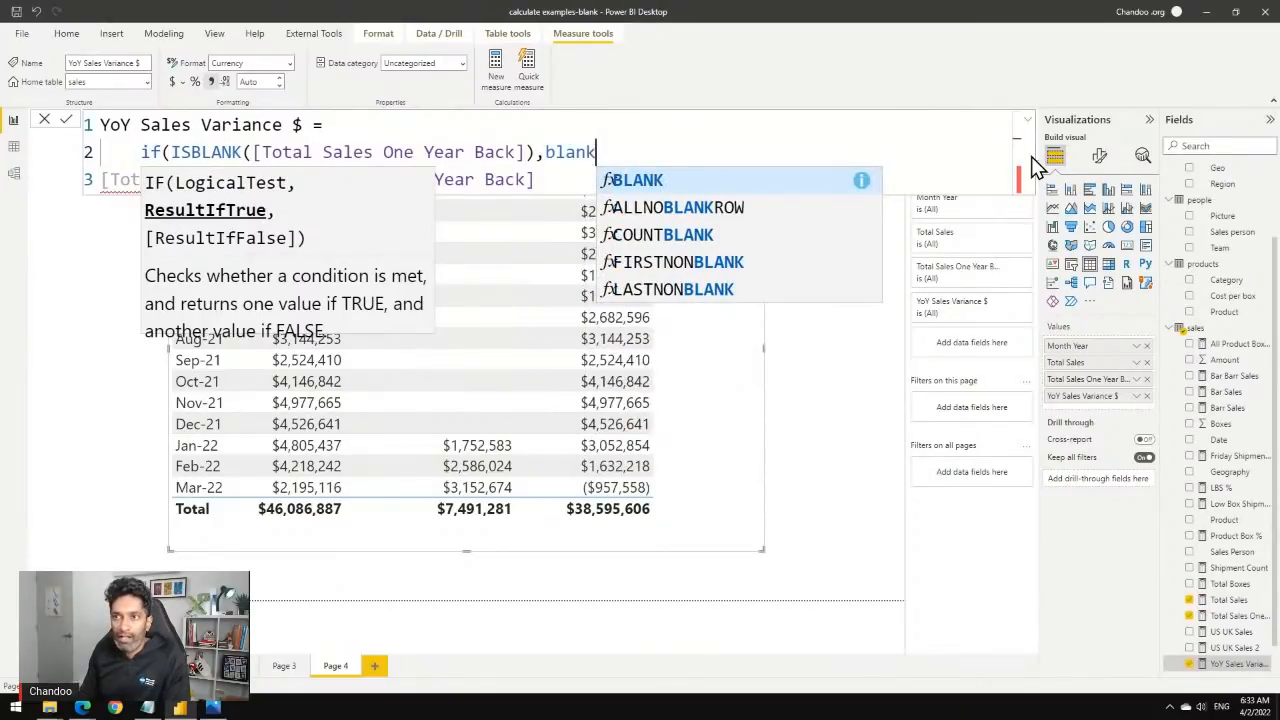
pyautogui.write('(),')
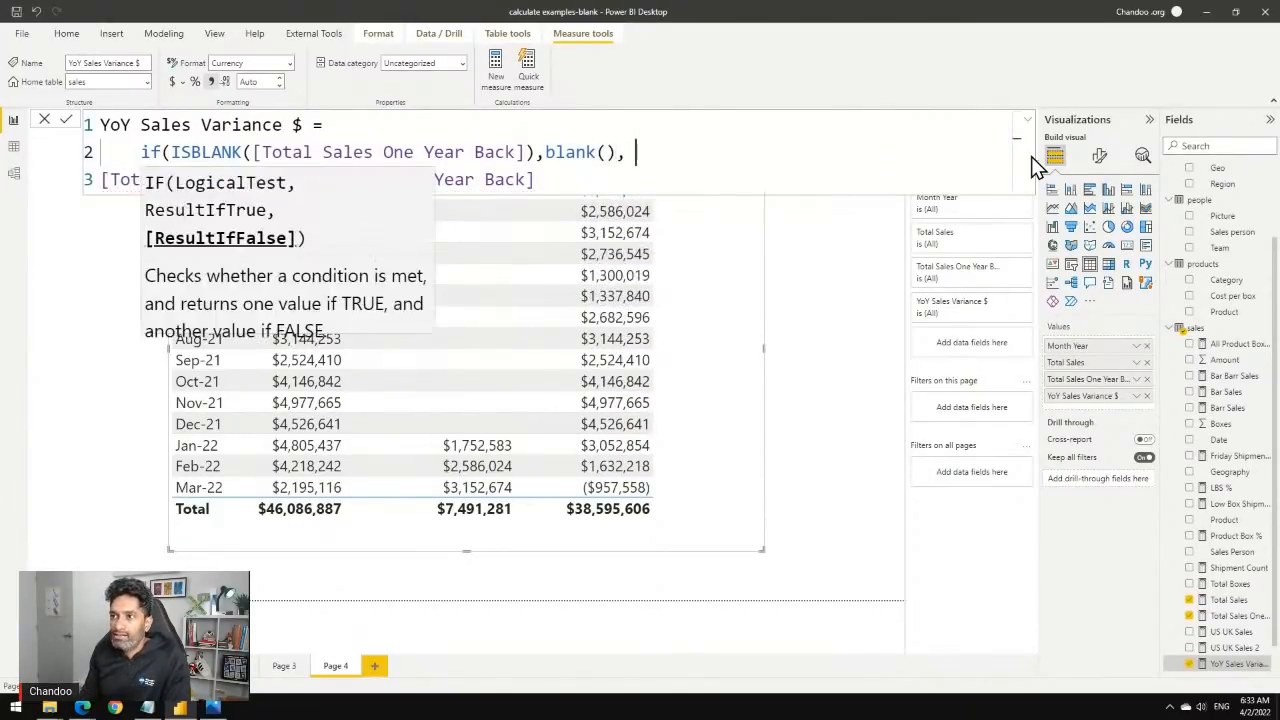
pyautogui.press('Delete')
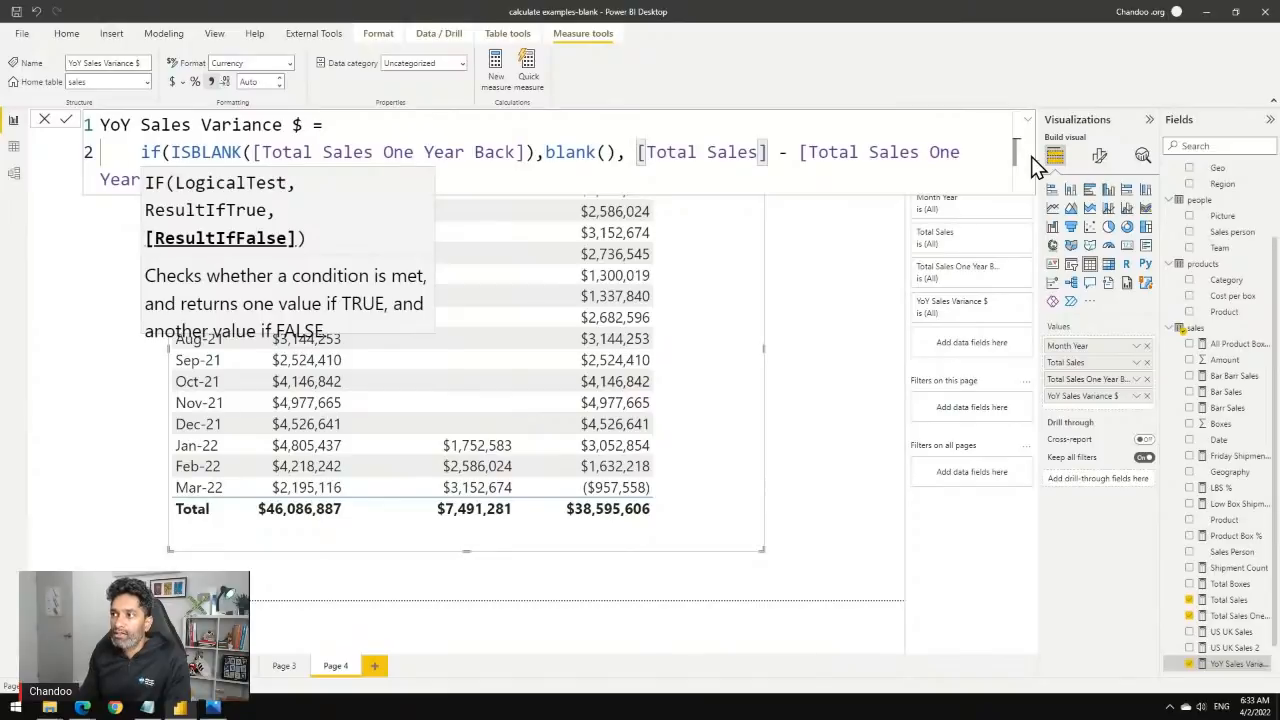
pyautogui.press('End')
pyautogui.press('End')
pyautogui.write(')')
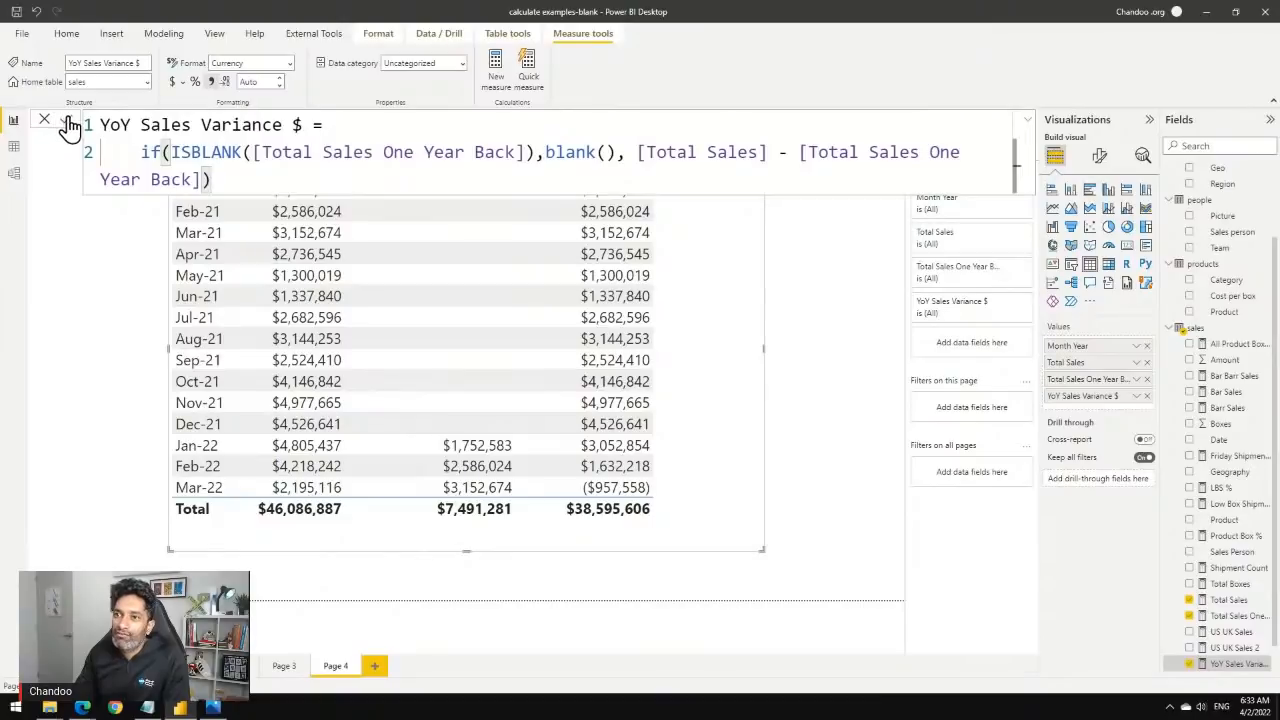
pyautogui.press('Return')
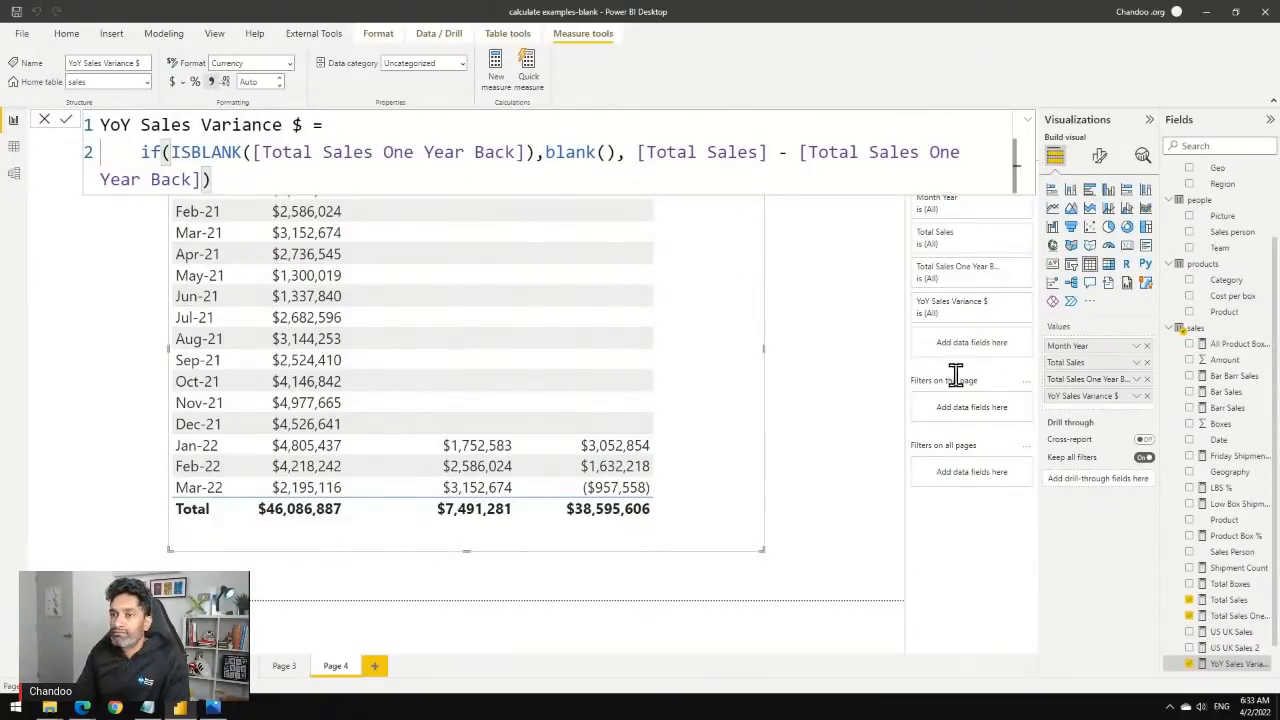
pyautogui.scroll(-1, 1222, 596)
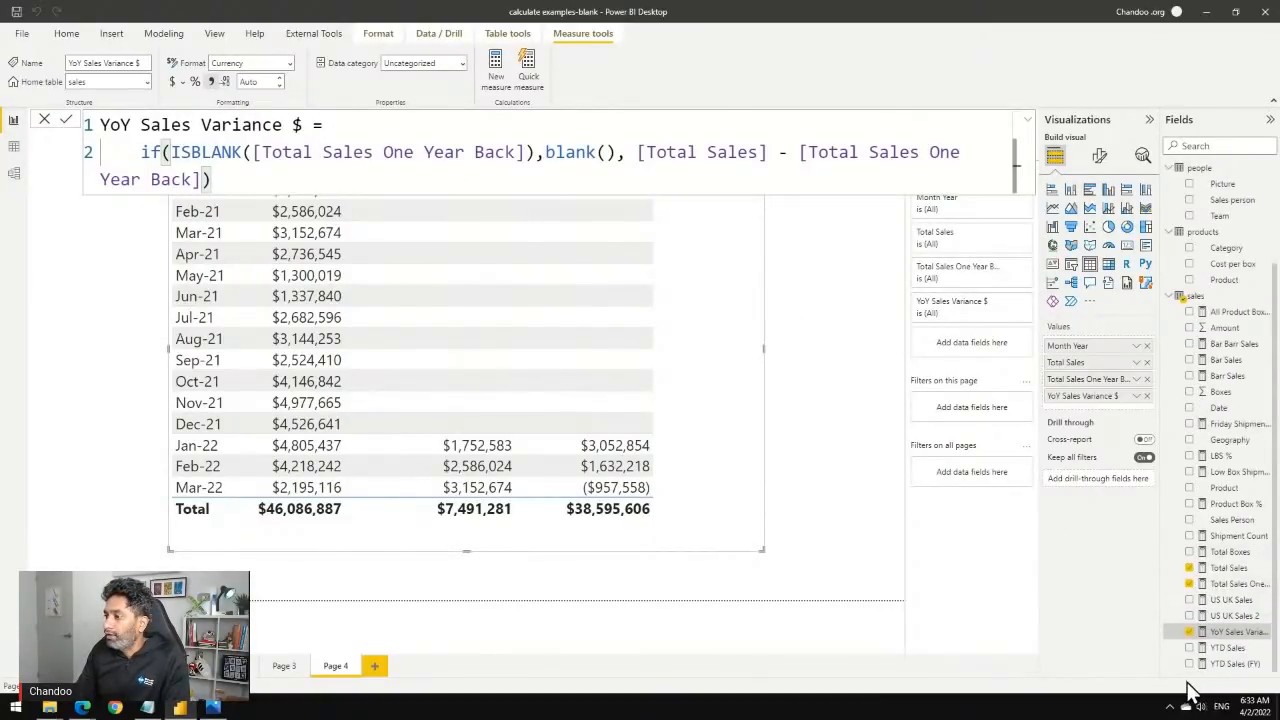
pyautogui.click(790, 380)
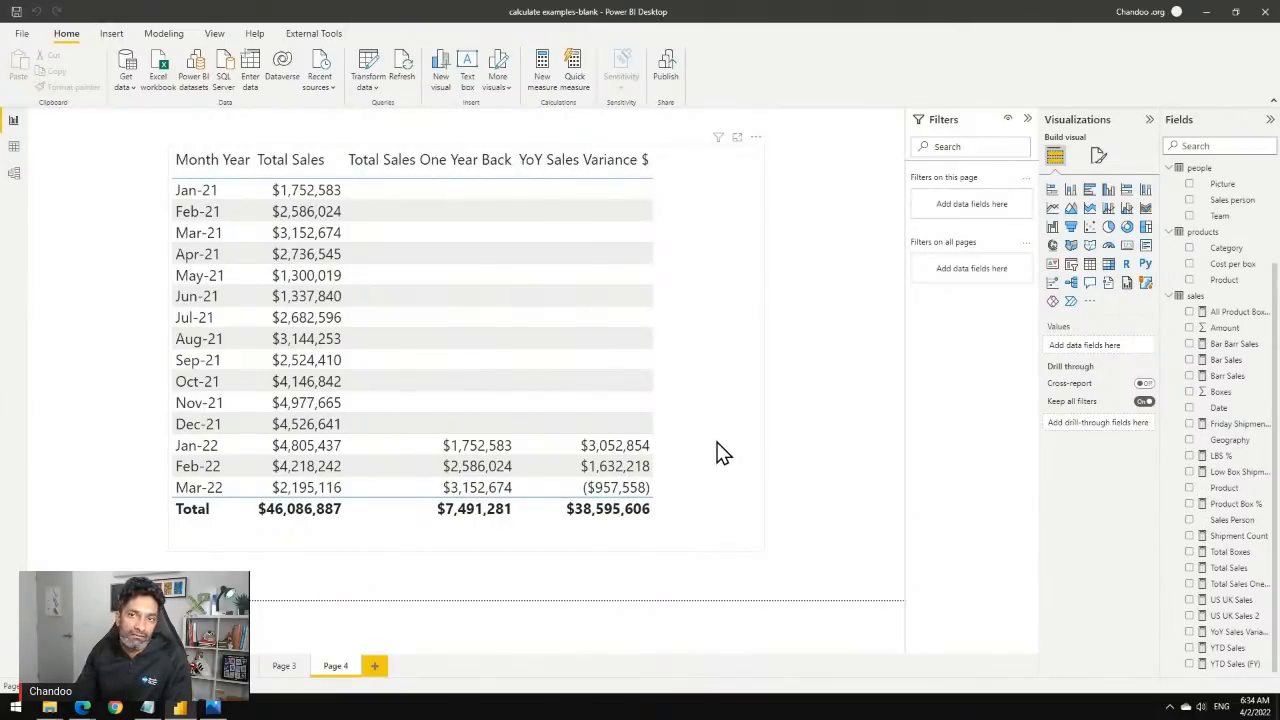
# Add data bars to the YoY Sales Variance $ column of the monthly table, with red negative bars.
pyautogui.click(756, 270)
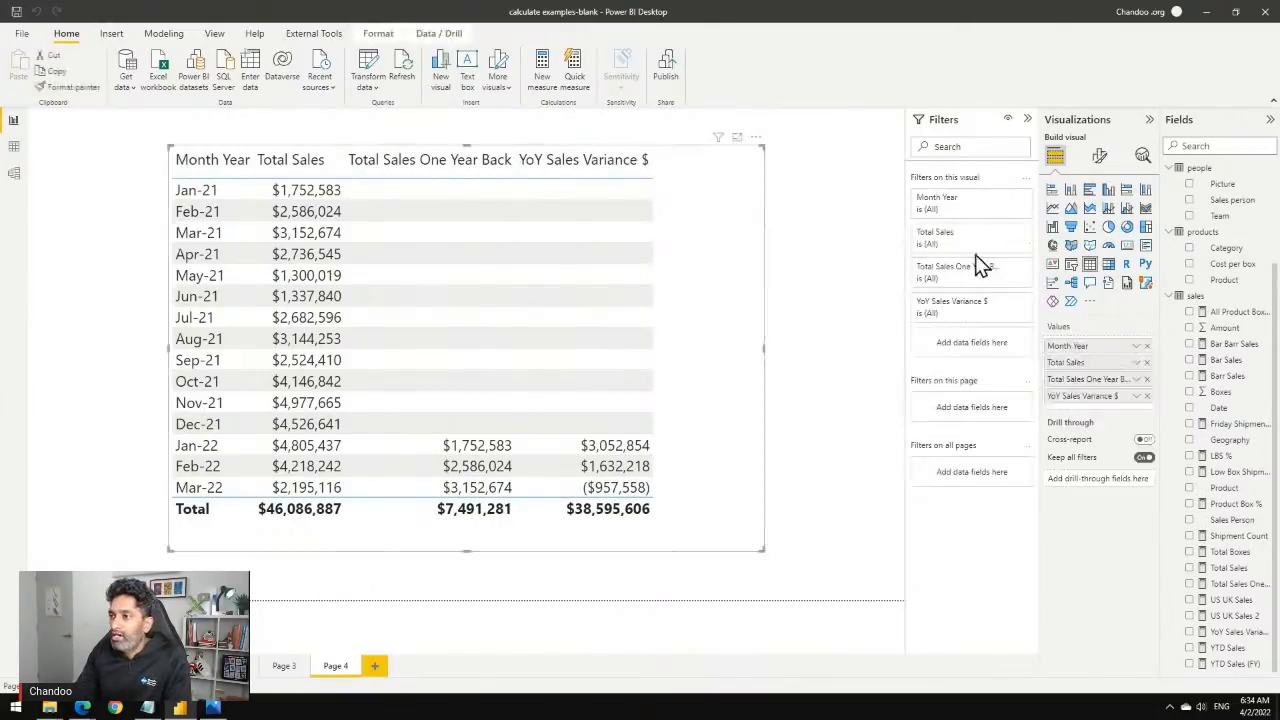
pyautogui.click(1136, 397)
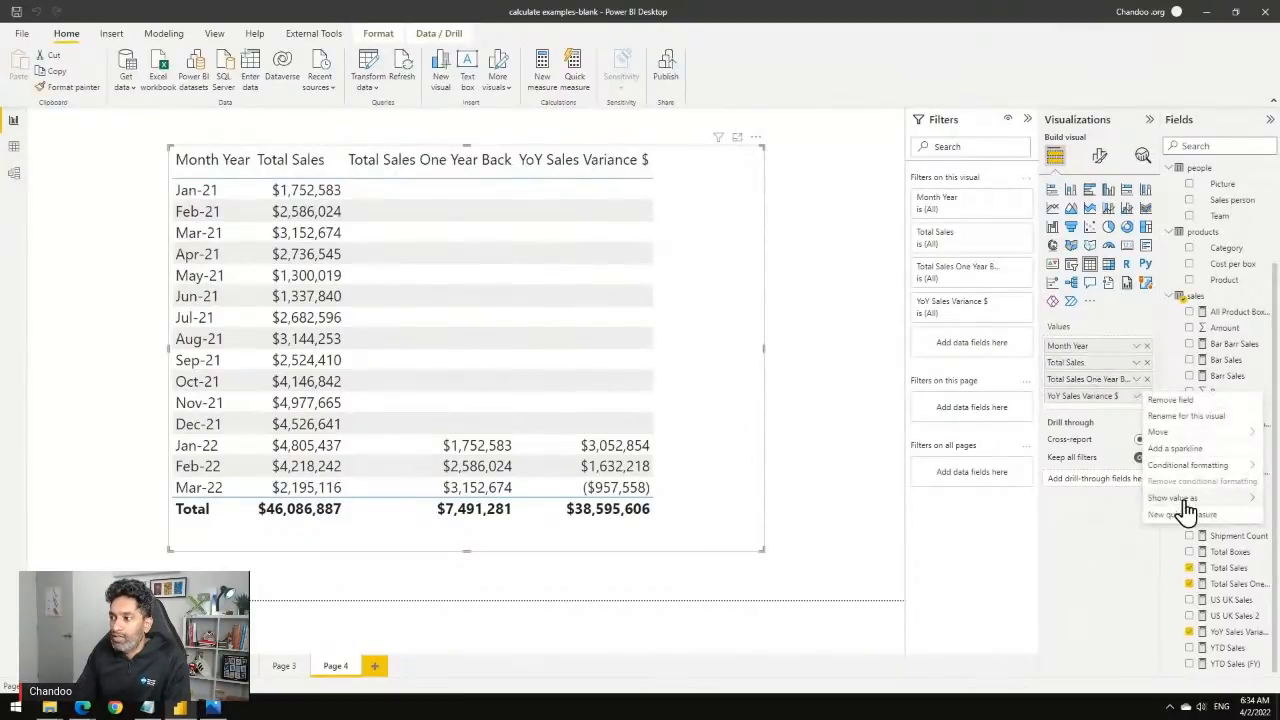
pyautogui.moveTo(1189, 466)
pyautogui.click(1076, 499)
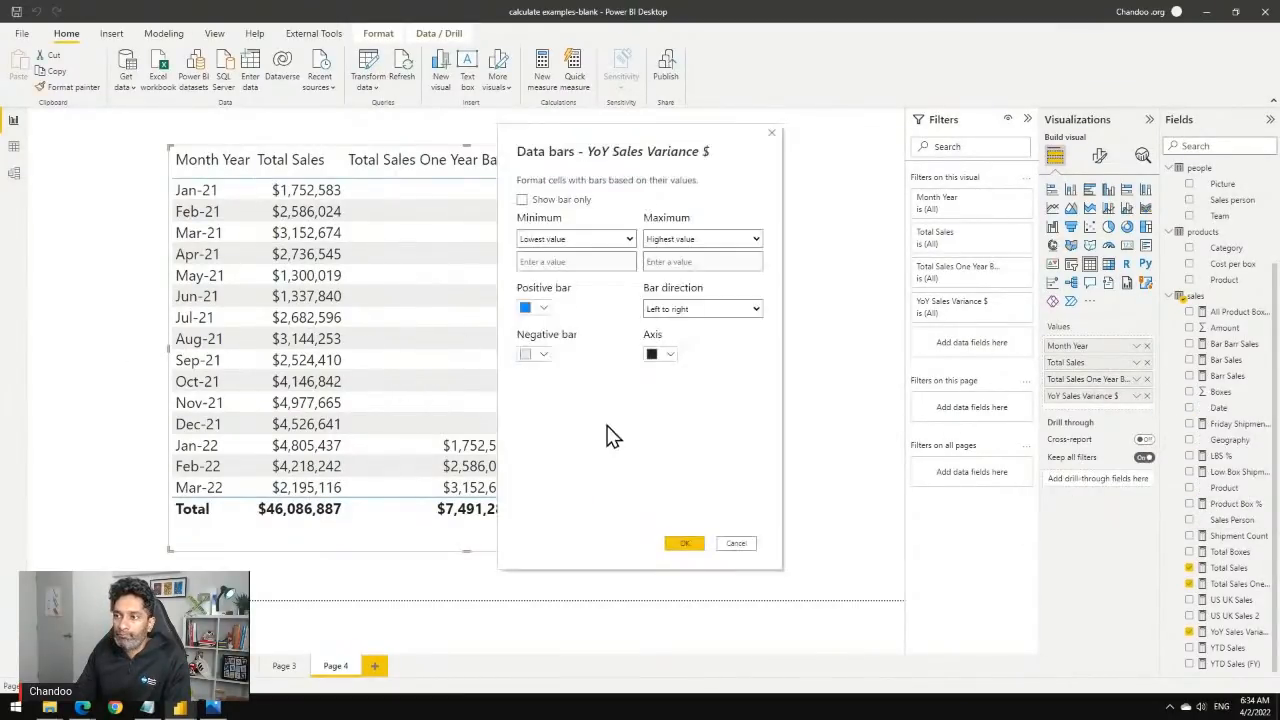
pyautogui.click(540, 354)
pyautogui.click(701, 162)
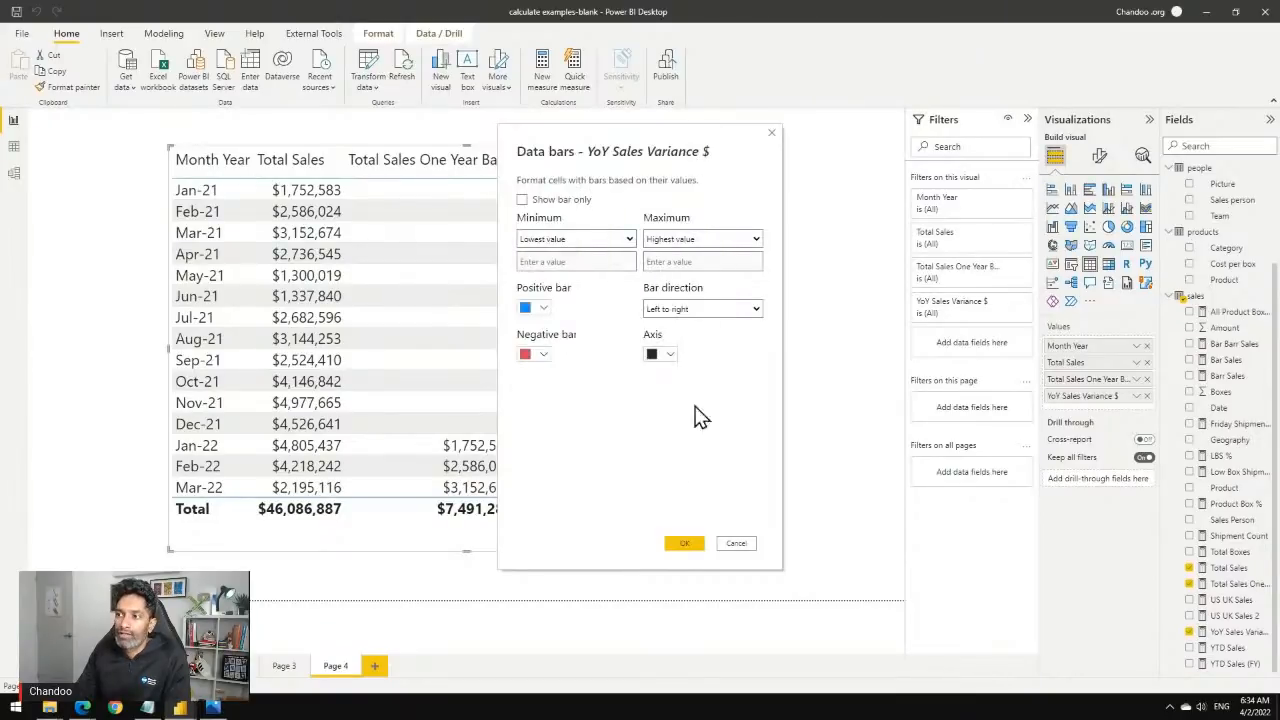
pyautogui.click(686, 543)
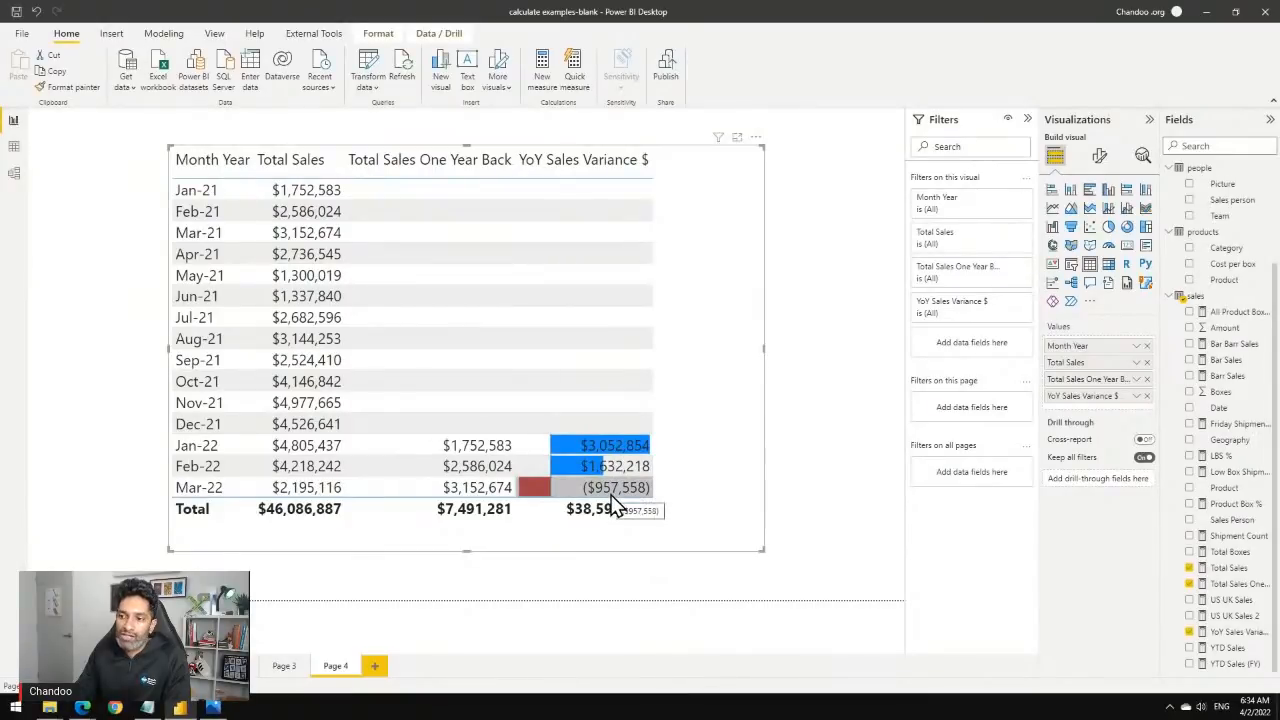
# Move the monthly table to the page's upper-left corner, narrow it to free space beside it, and deselect it.
pyautogui.moveTo(700, 349); pyautogui.dragTo(590, 333)
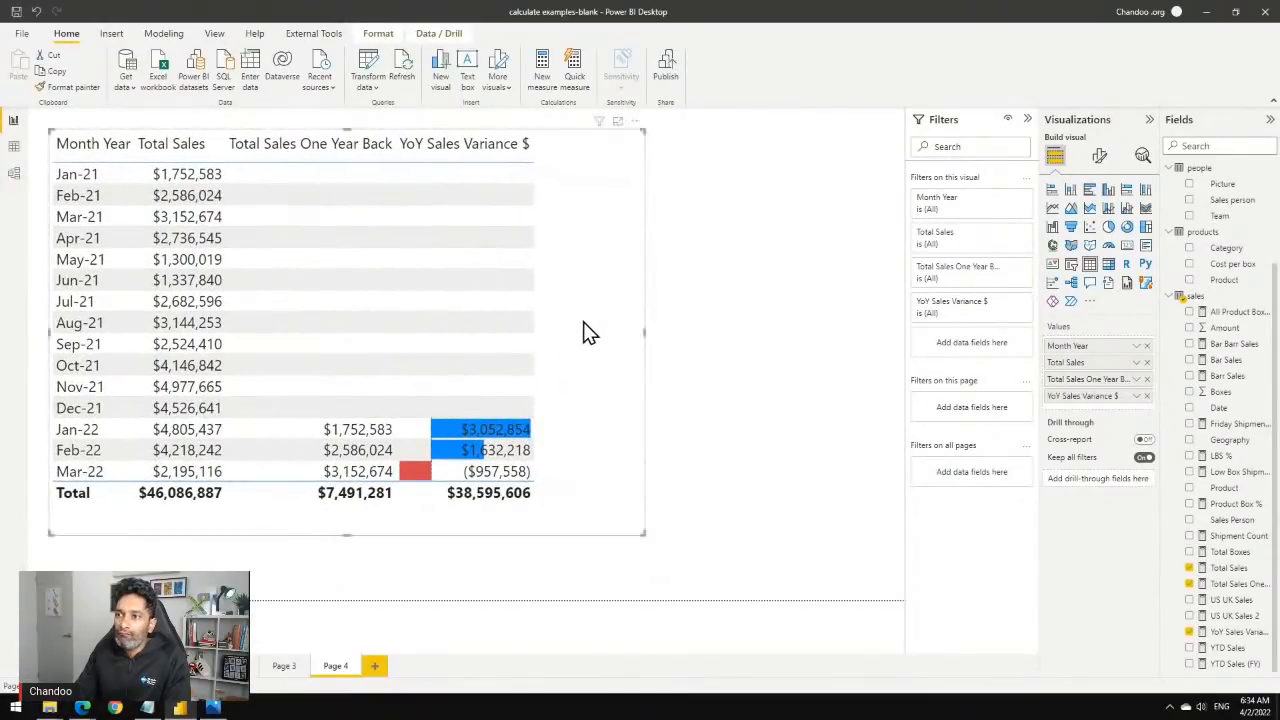
pyautogui.moveTo(645, 535); pyautogui.dragTo(588, 551)
pyautogui.click(642, 525)
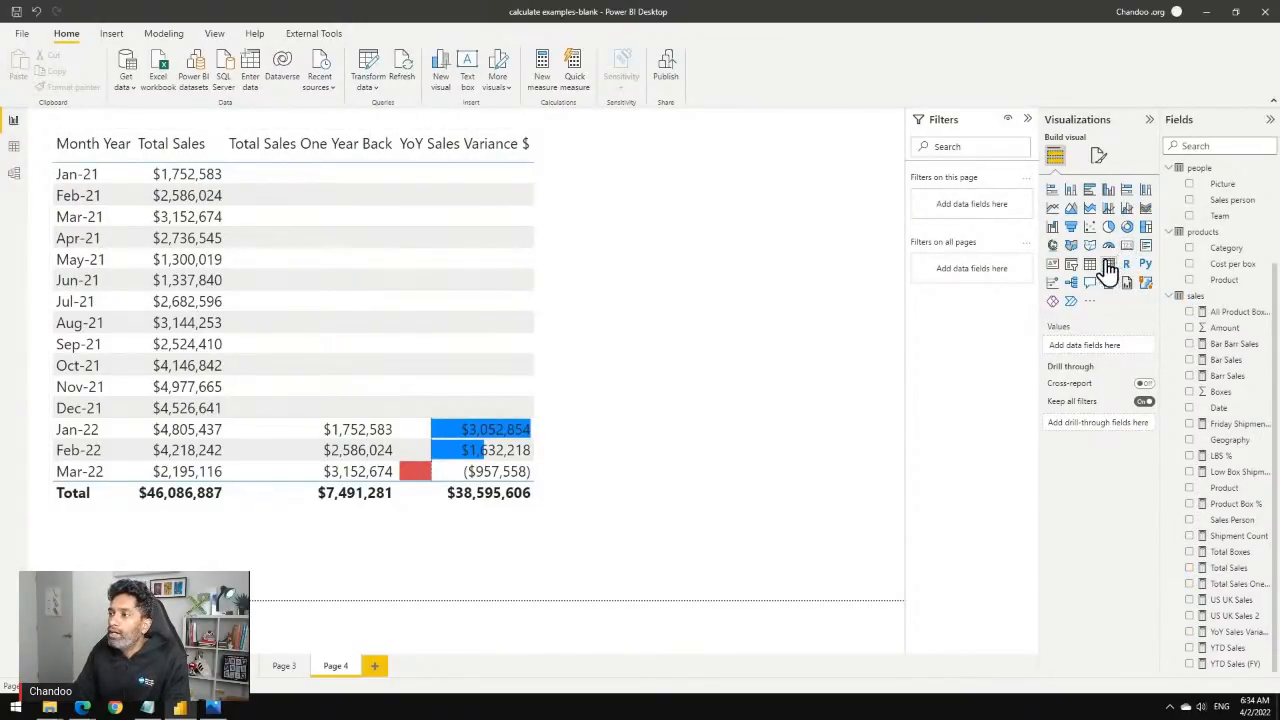
# Insert a clustered column chart of Total Boxes by Category beside the table and reduce its height to a short strip.
pyautogui.click(1072, 266)
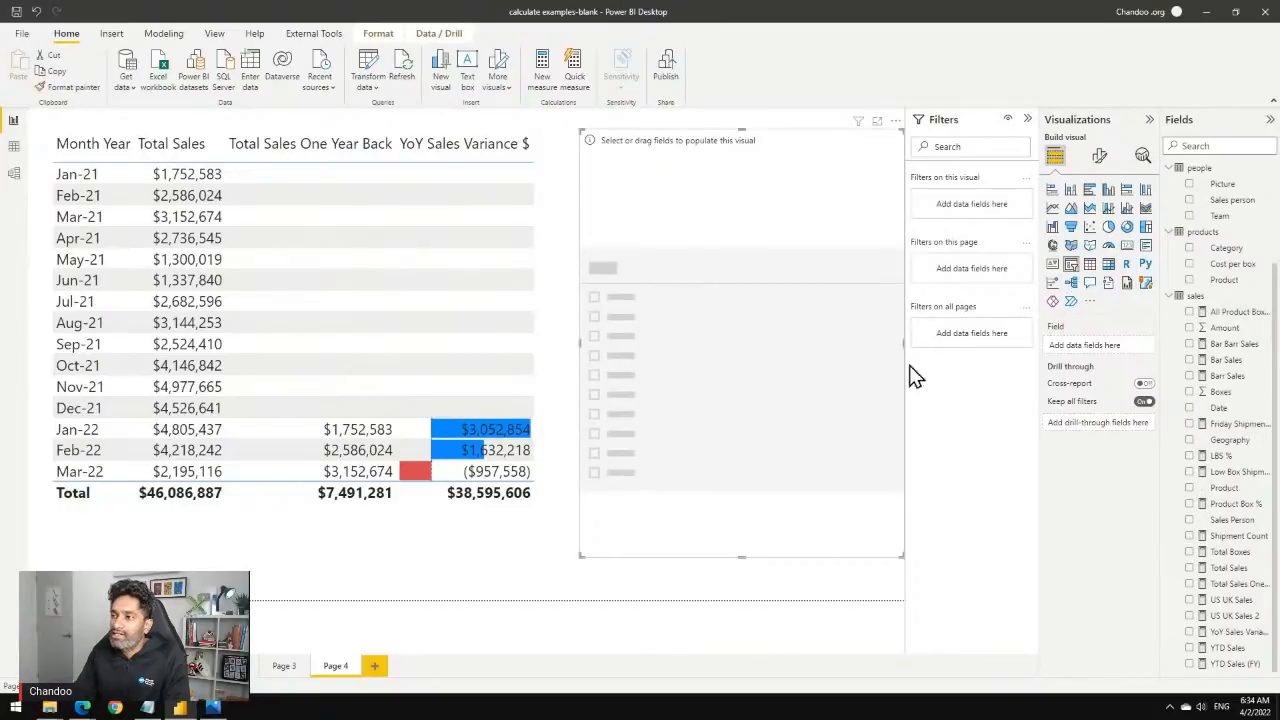
pyautogui.press('Delete')
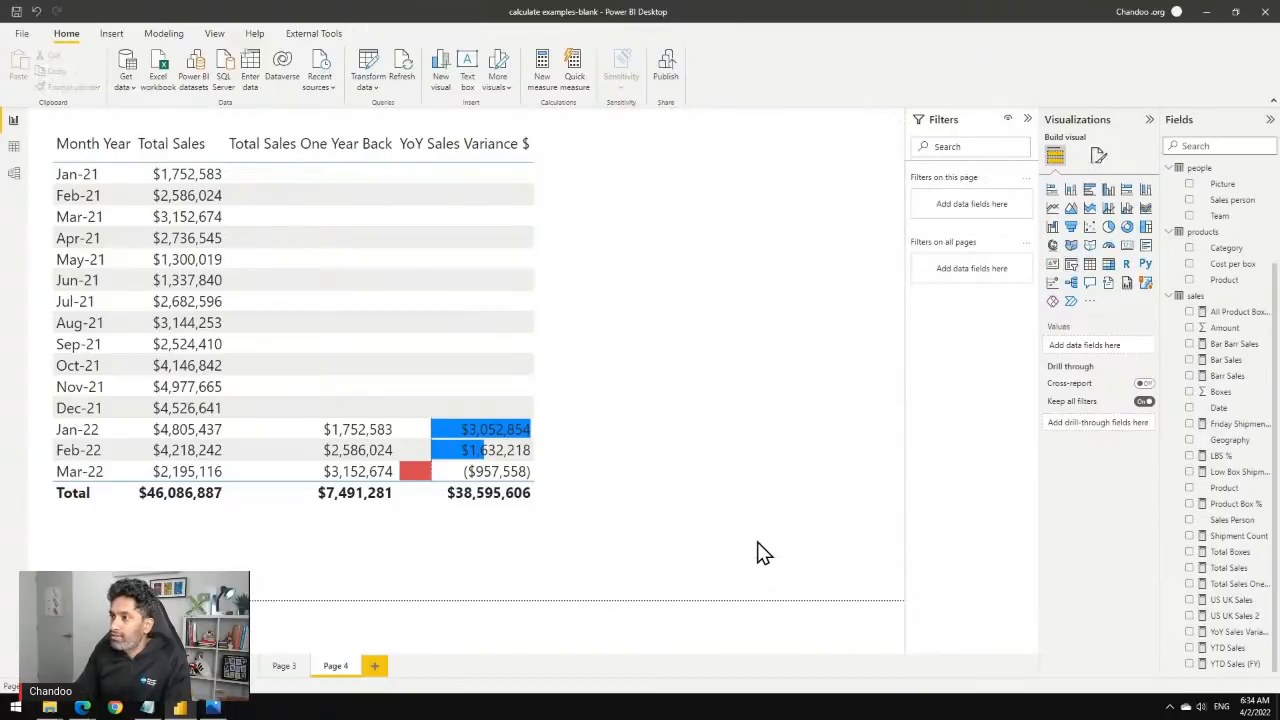
pyautogui.click(1108, 192)
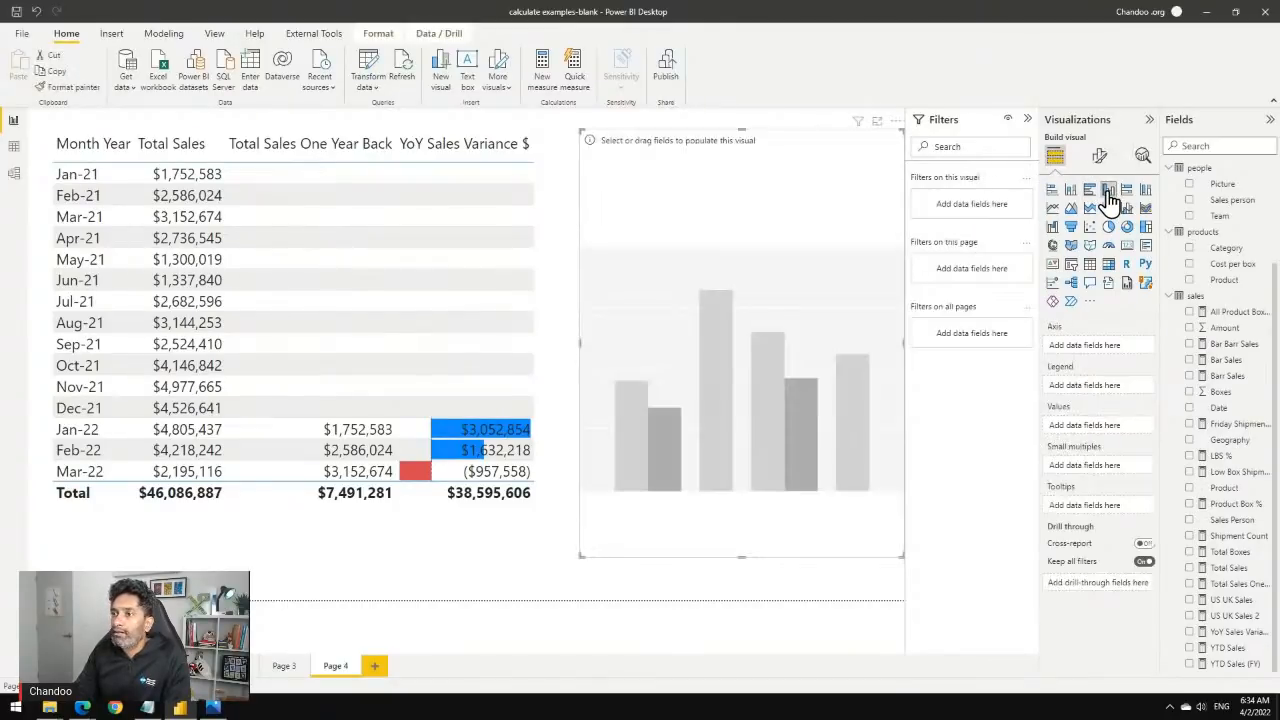
pyautogui.click(1189, 248)
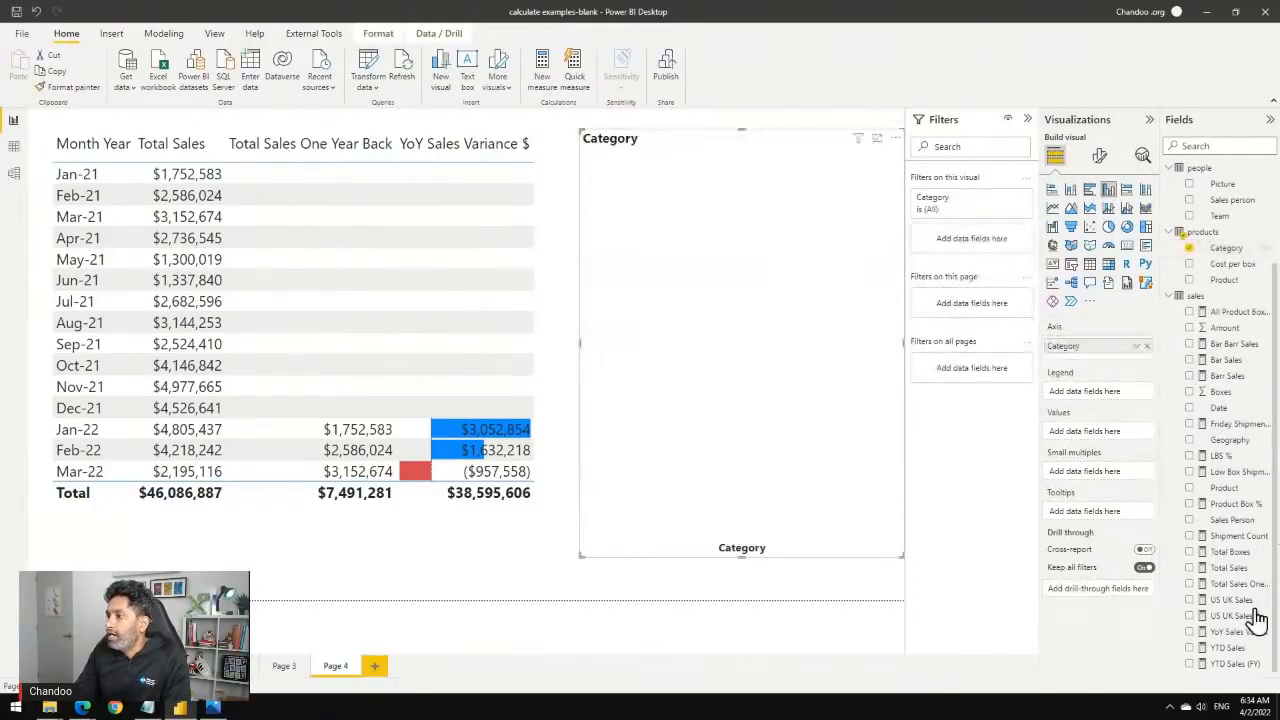
pyautogui.click(1189, 551)
pyautogui.moveTo(740, 558); pyautogui.dragTo(750, 288)
pyautogui.click(749, 406)
# Cross-filter the monthly table by the Bars, Bites and Other columns of the category chart in turn.
pyautogui.click(679, 247)
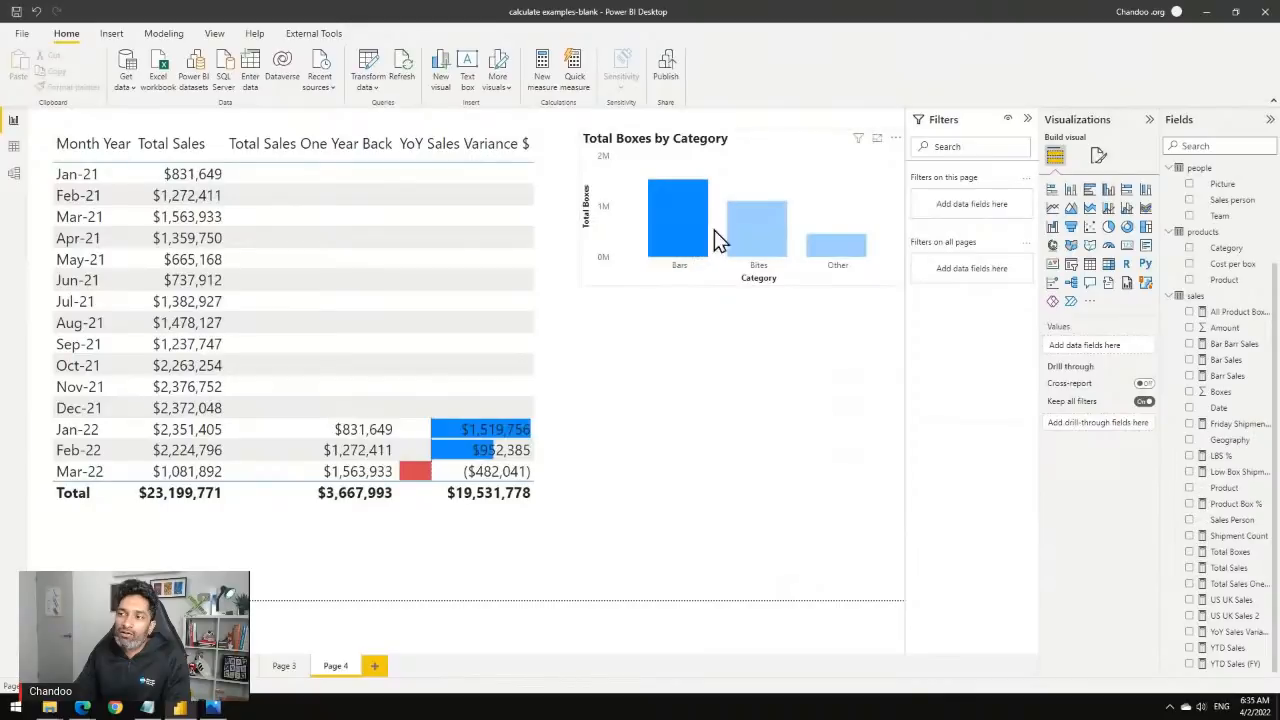
pyautogui.click(753, 231)
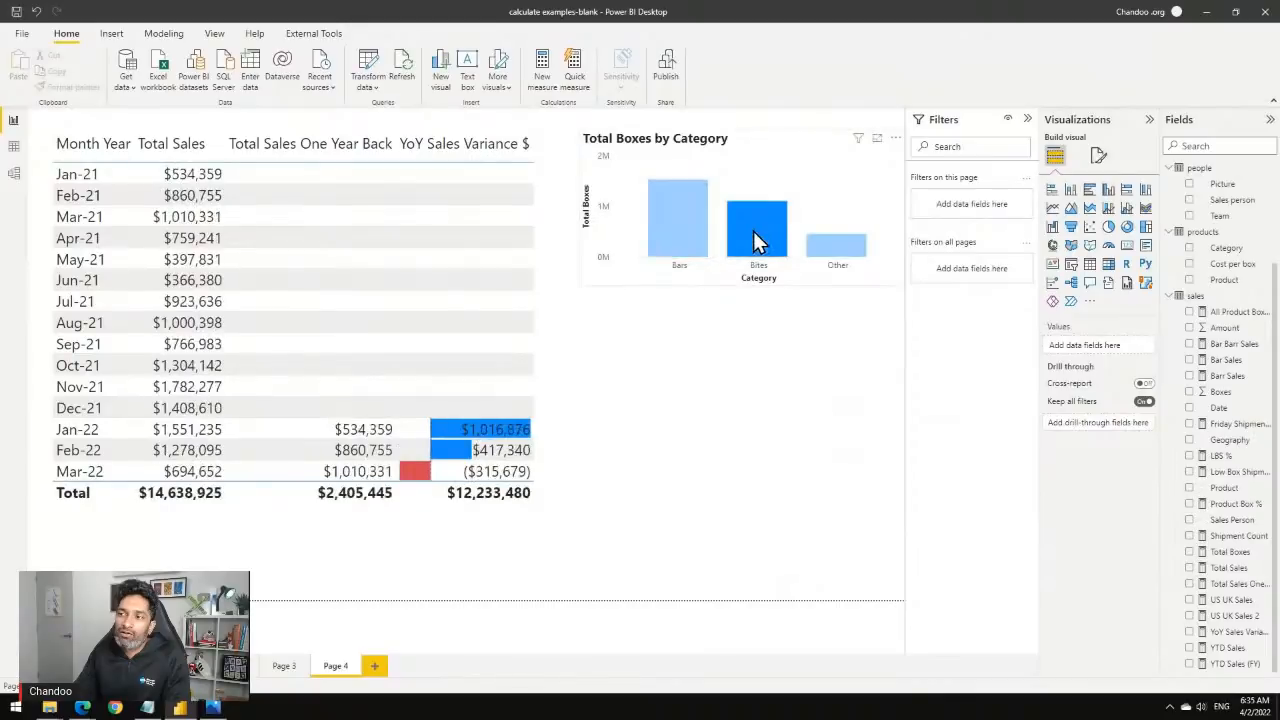
pyautogui.click(833, 258)
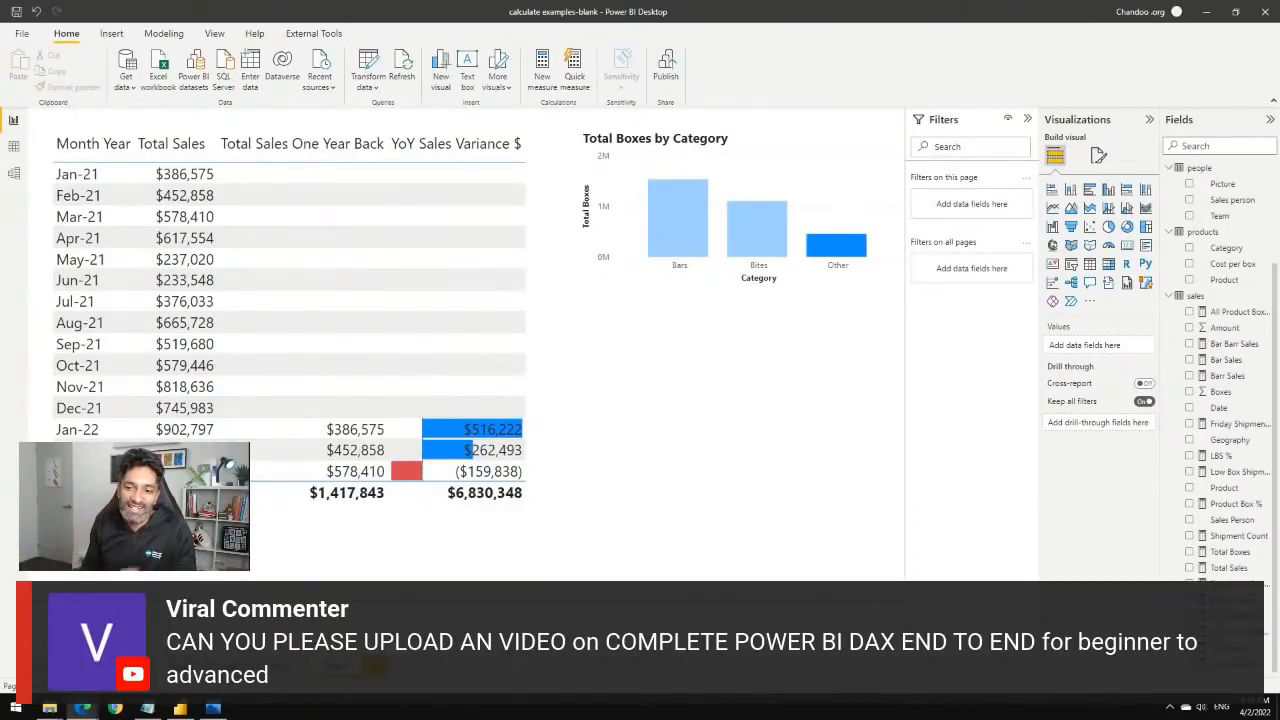
pyautogui.click(130, 667)
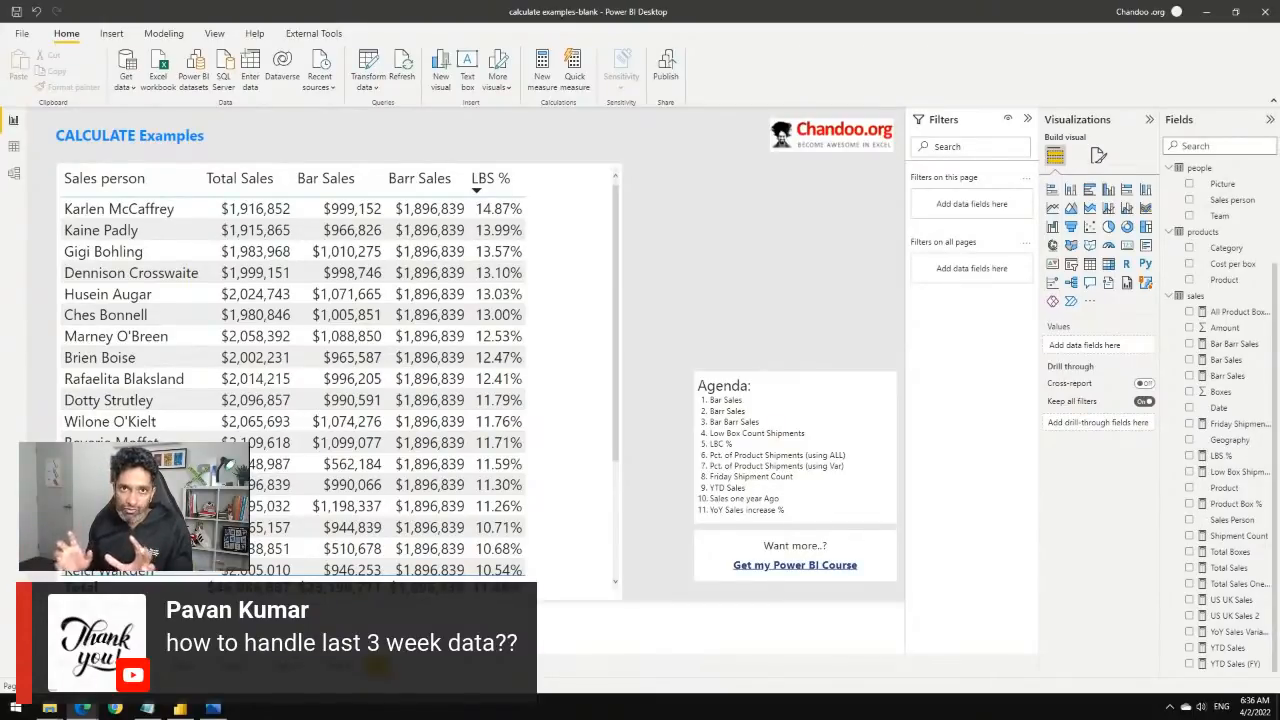
pyautogui.click(345, 678)
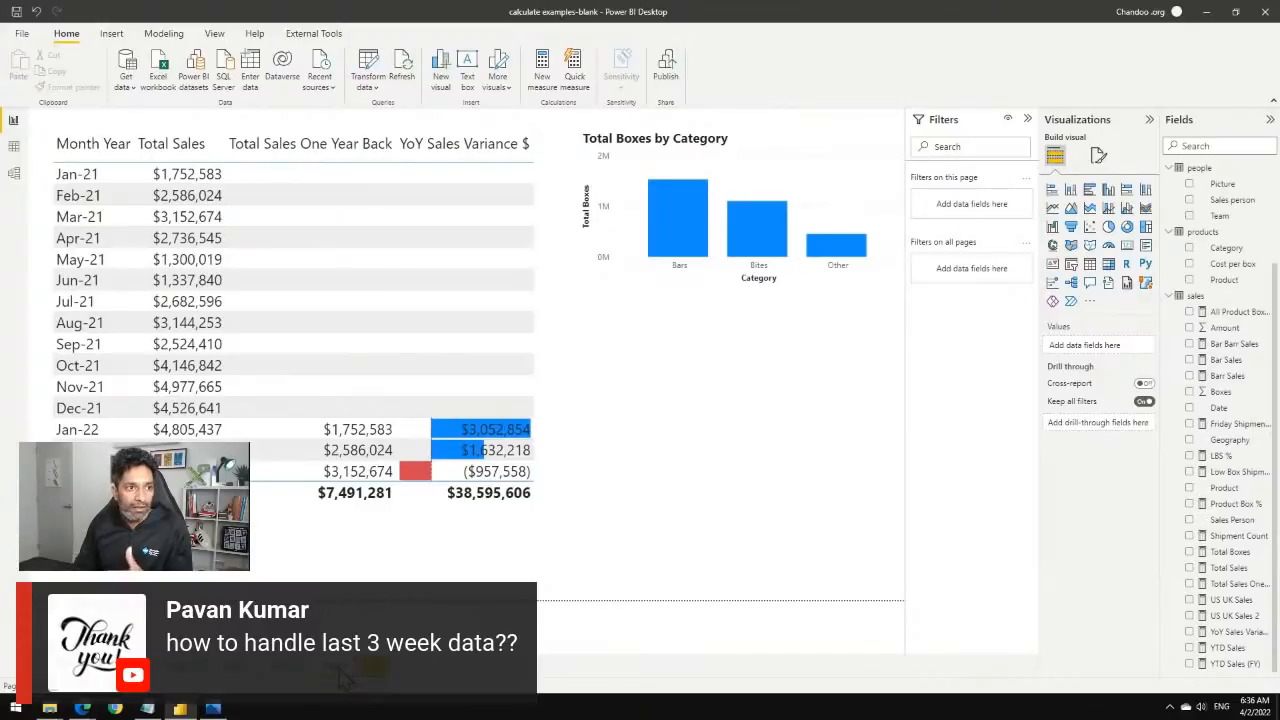
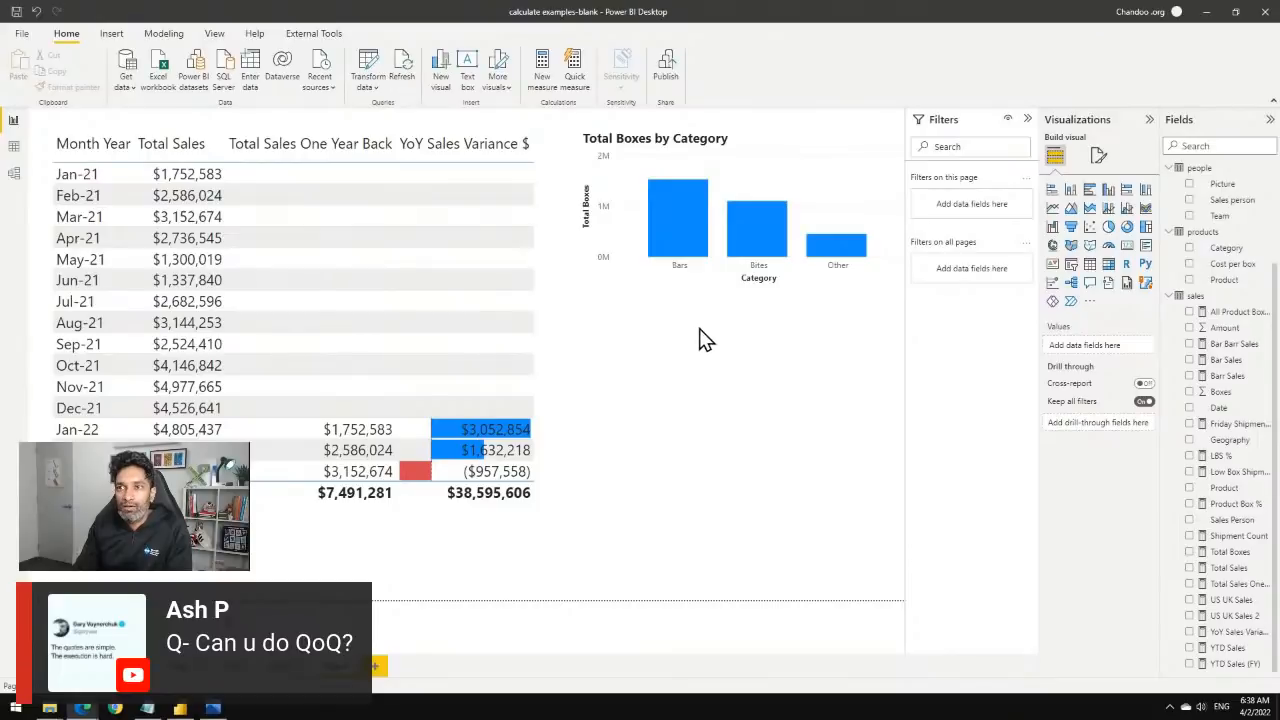
# Switch to Chrome and open the dax.guide website.
pyautogui.click(115, 709)
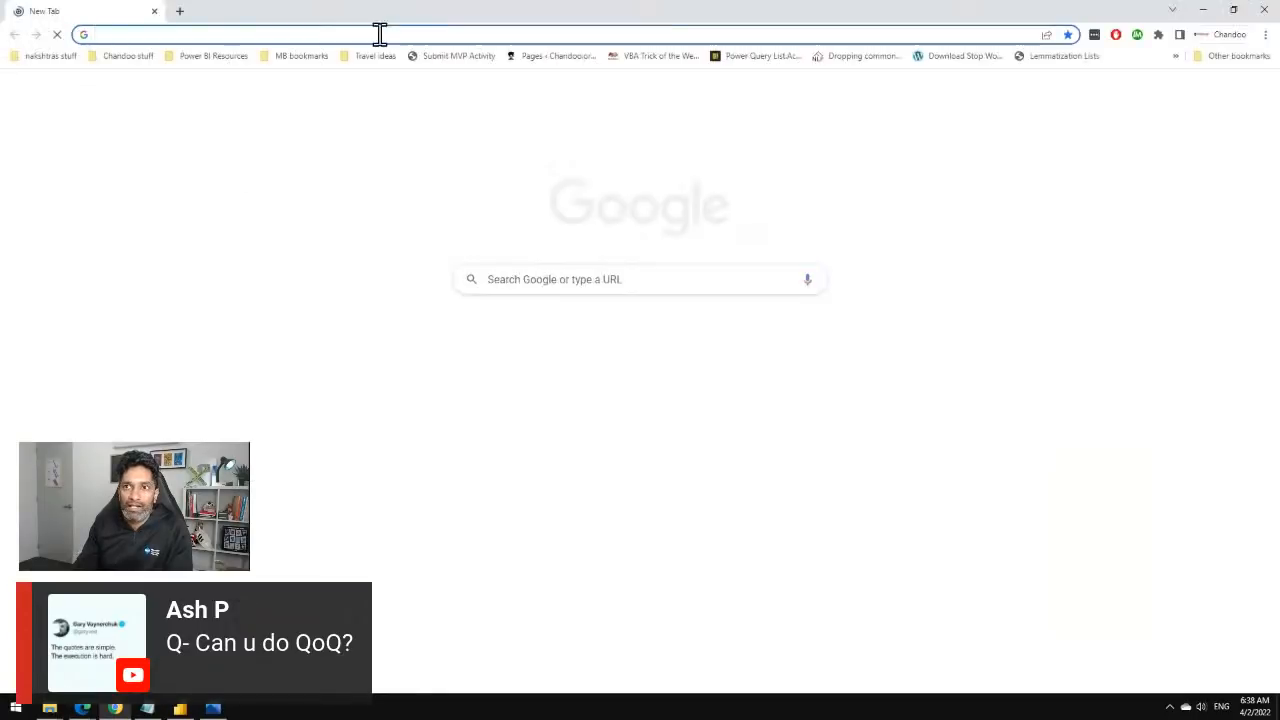
pyautogui.write('da')
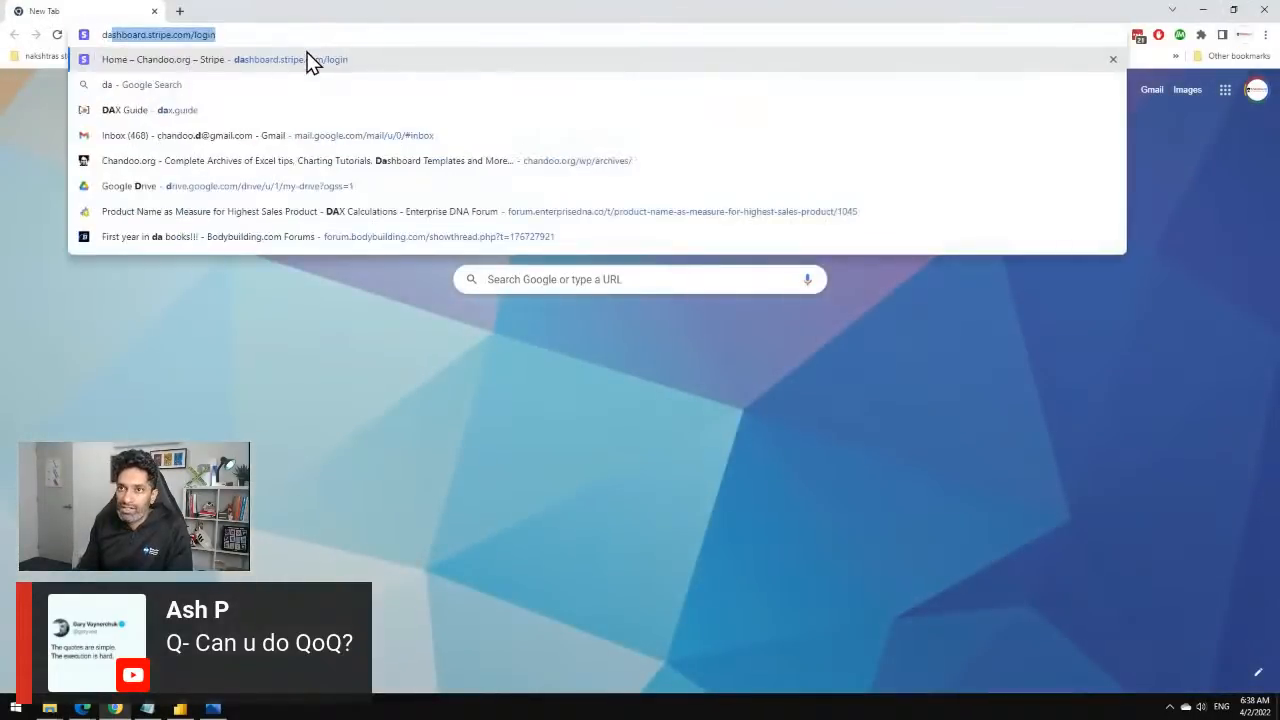
pyautogui.write('x')
pyautogui.press('BackSpace')
pyautogui.write('.')
pyautogui.press('Return')
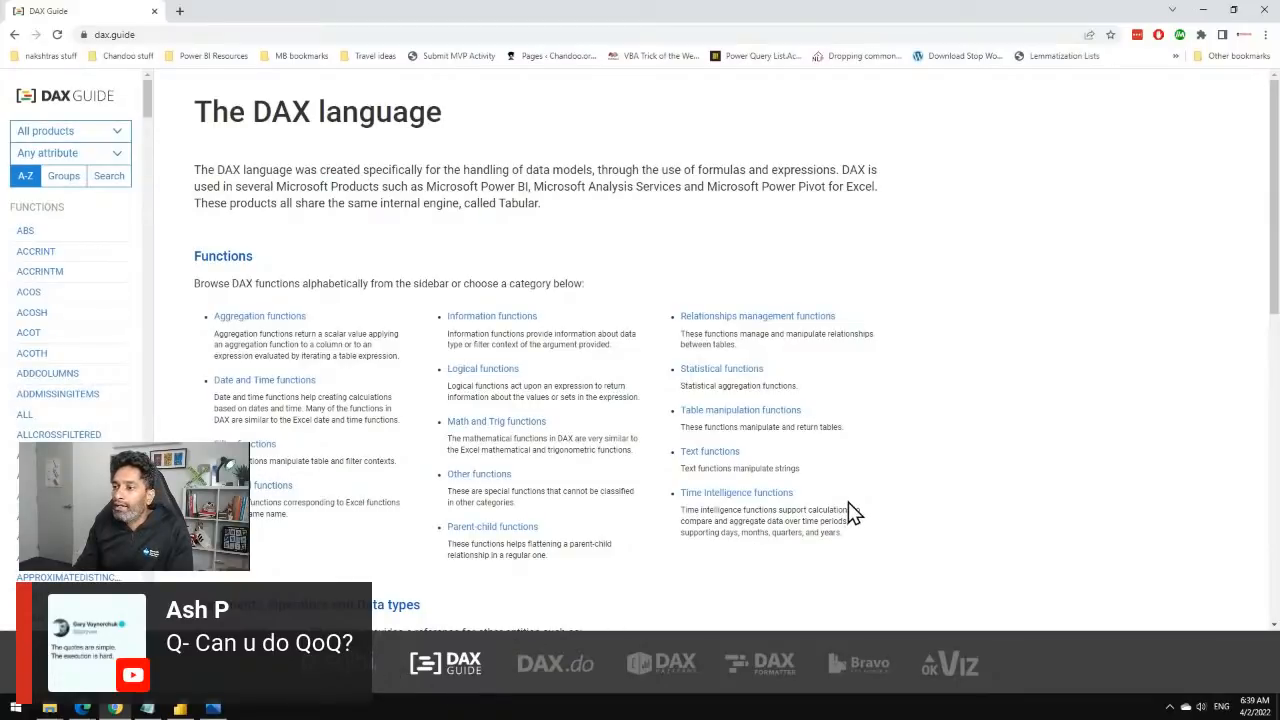
# Open the Time Intelligence functions category and look through its list for functions that handle quarters.
pyautogui.click(701, 495)
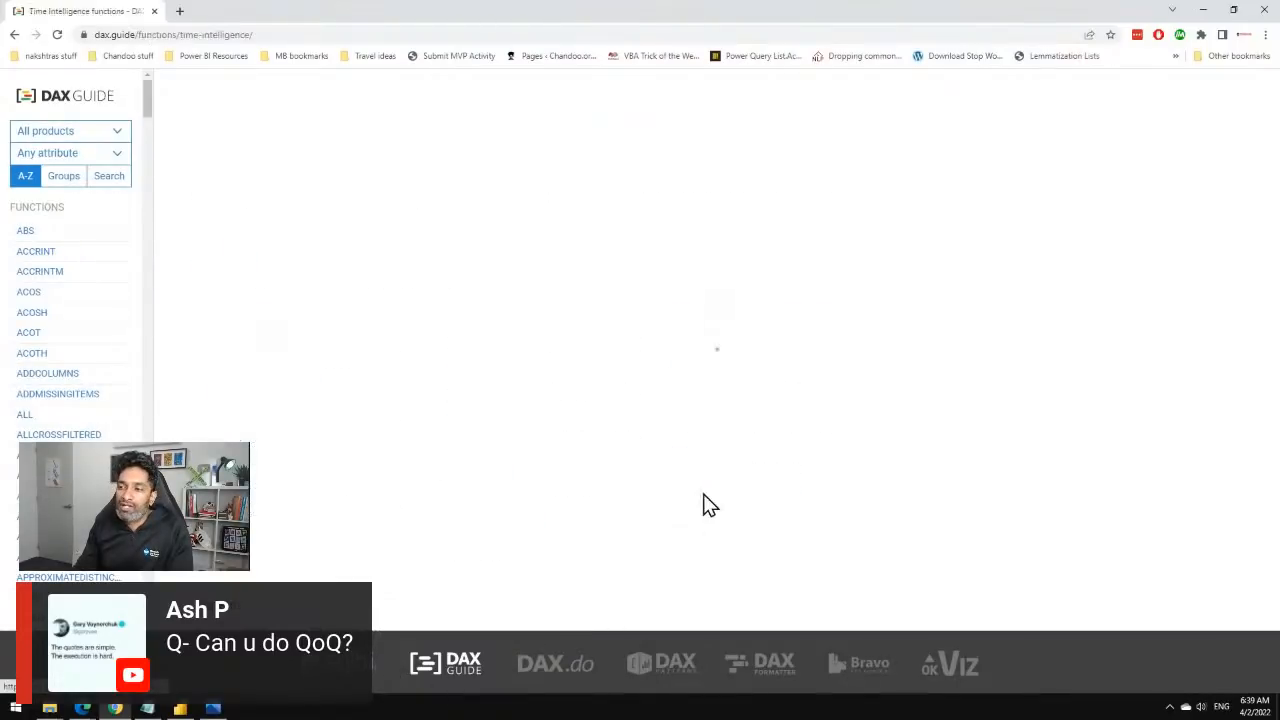
pyautogui.scroll(-3, 540, 380)
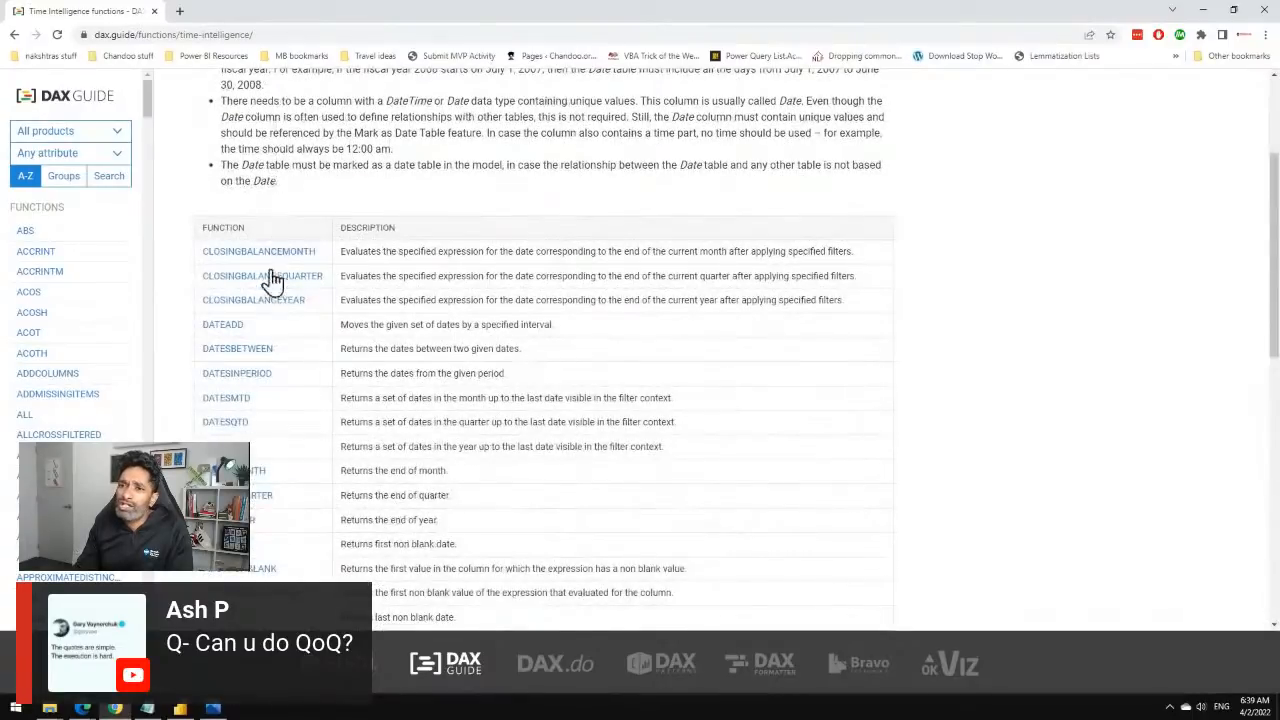
pyautogui.scroll(-3, 300, 343)
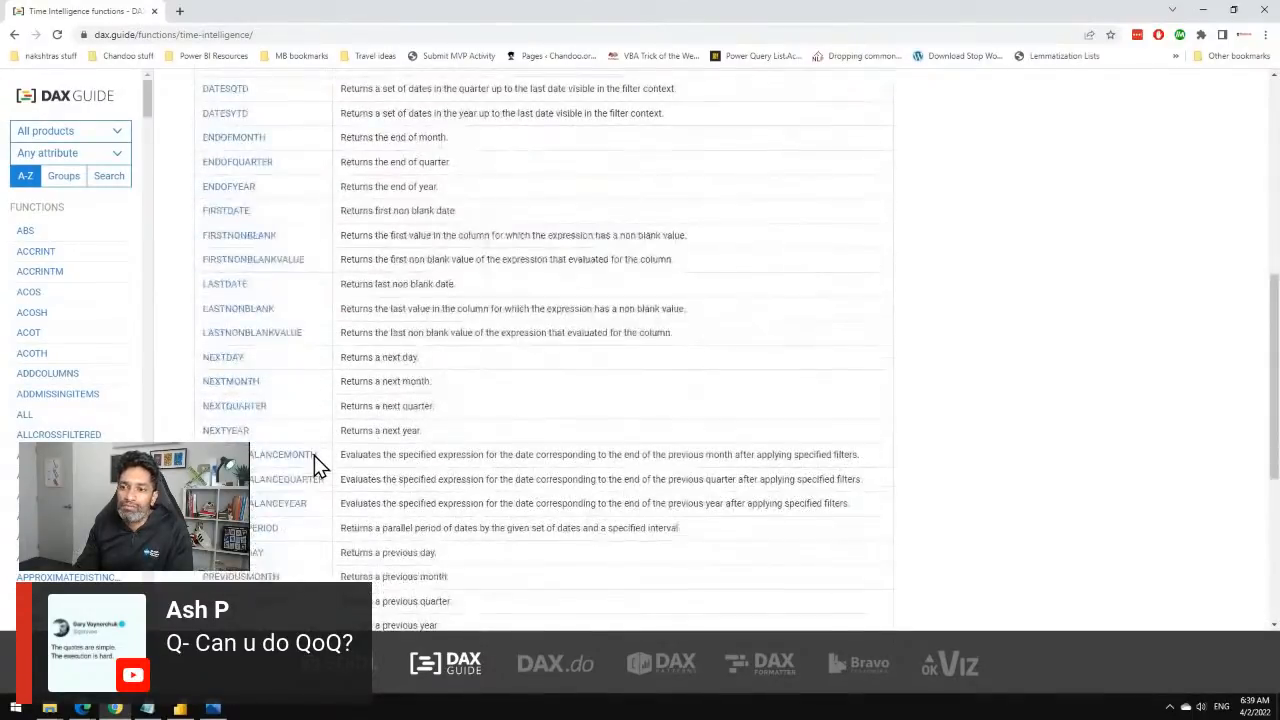
pyautogui.scroll(-3, 314, 455)
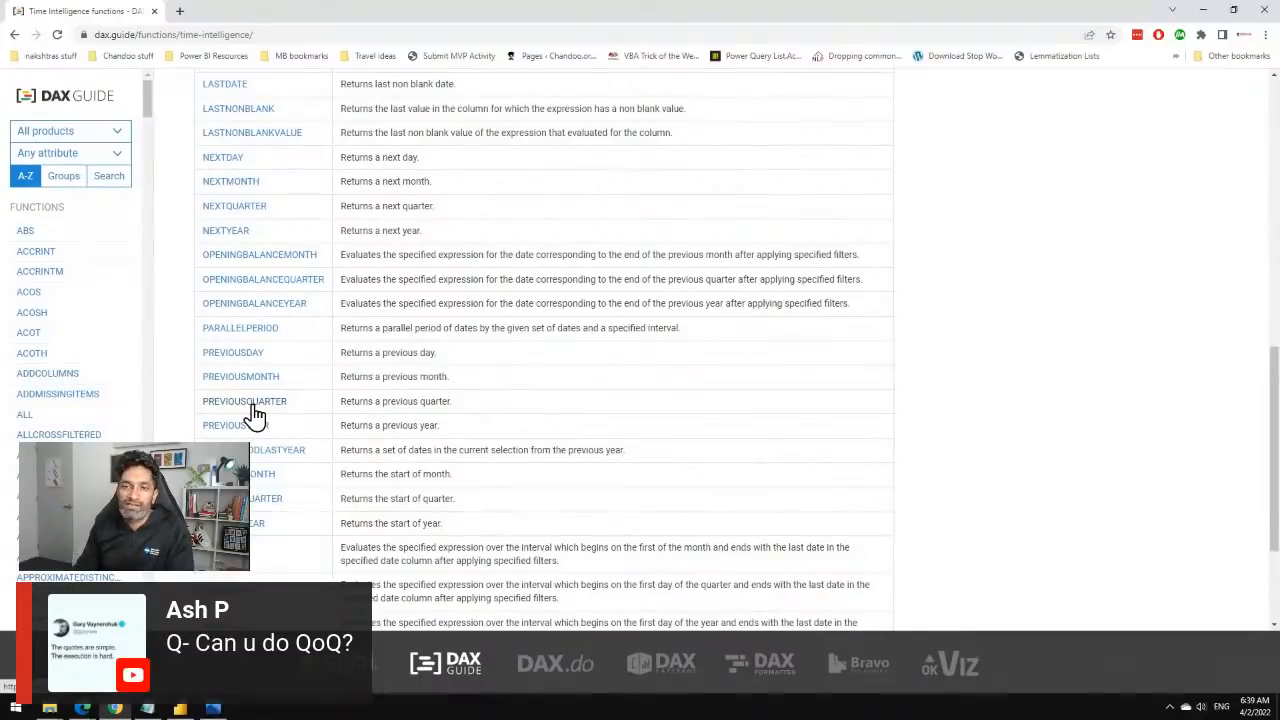
pyautogui.scroll(-2, 344, 430)
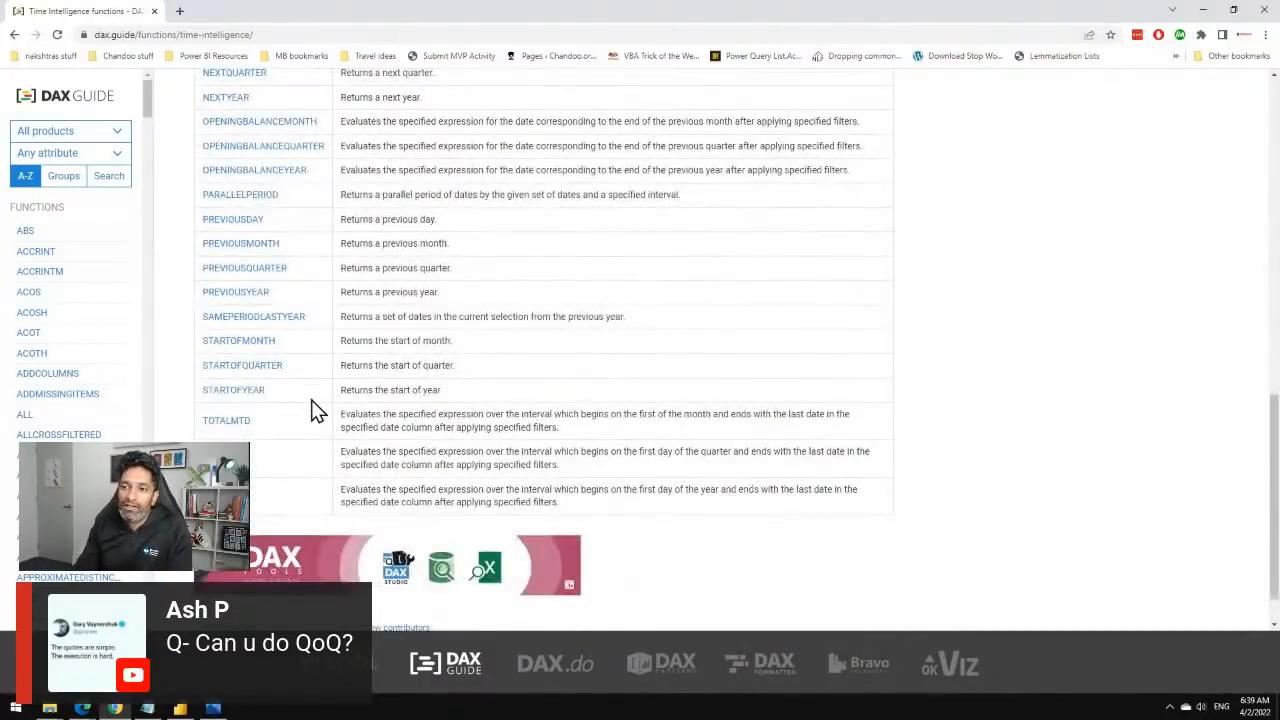
pyautogui.scroll(3, 311, 409)
pyautogui.scroll(5, 321, 300)
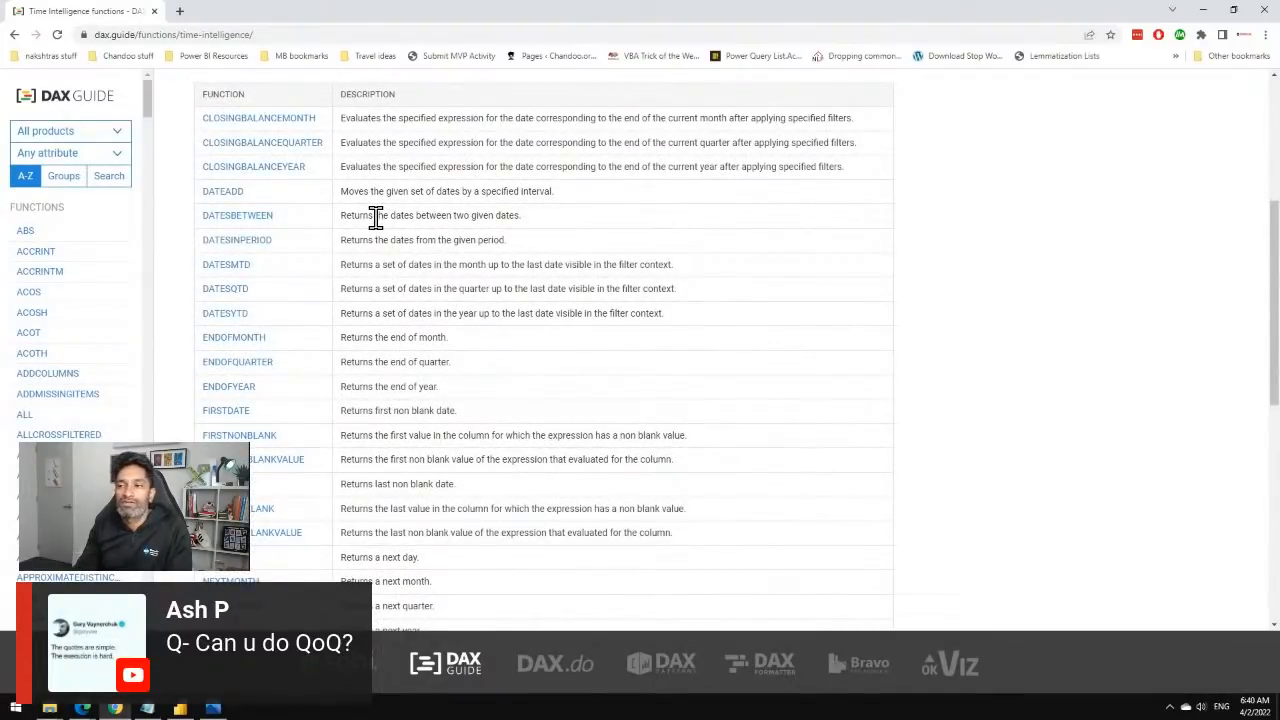
pyautogui.scroll(-3, 286, 500)
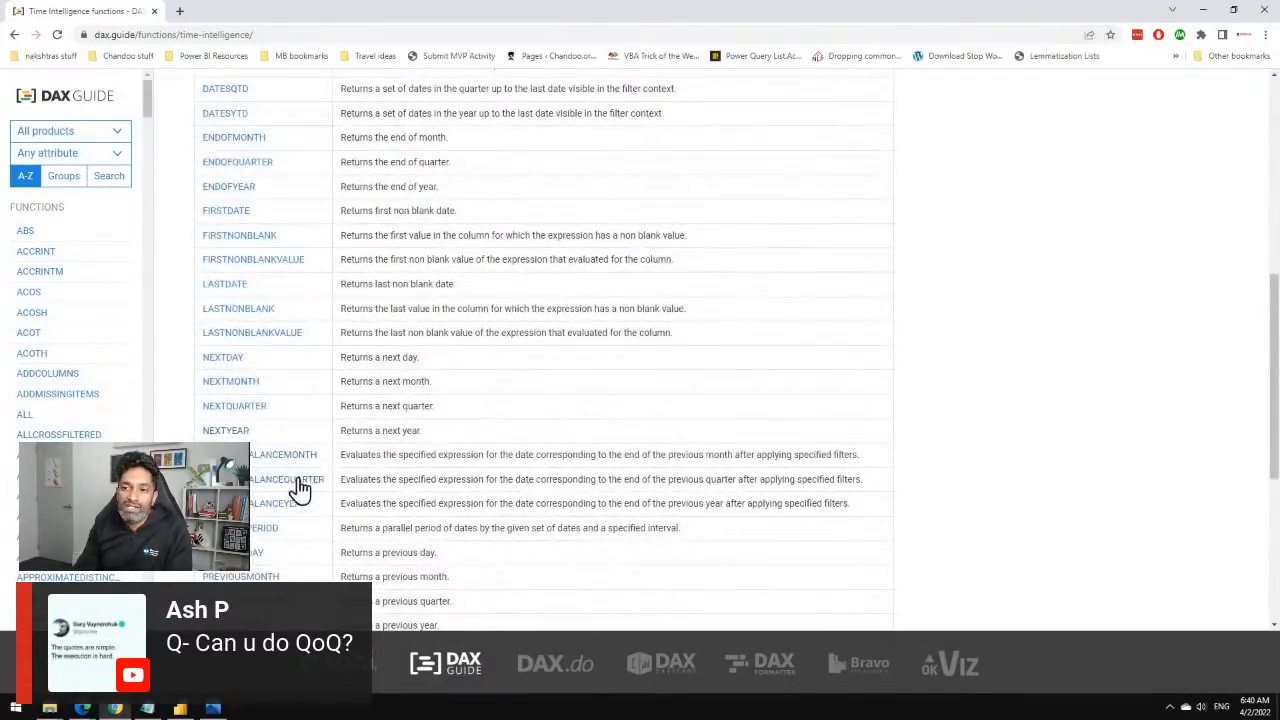
# Read the NEXTQUARTER reference page and its DAX examples, and return to the Power BI Desktop report.
pyautogui.click(240, 412)
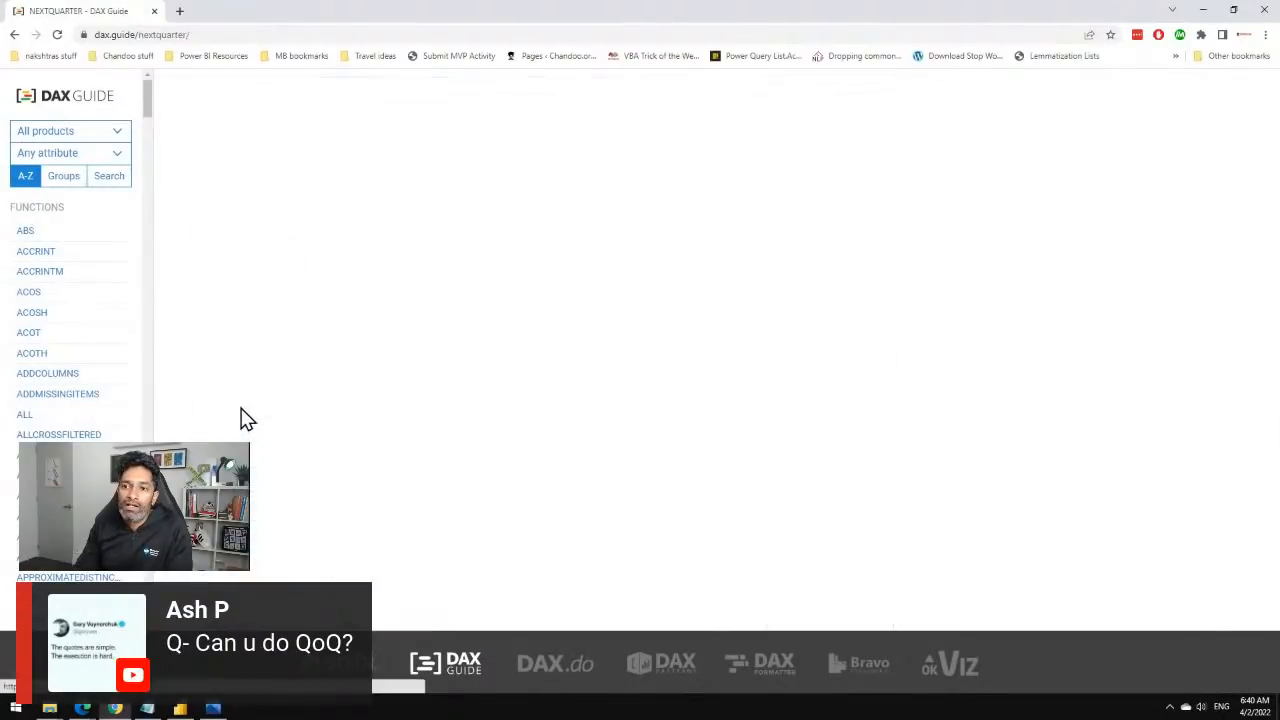
pyautogui.scroll(-3, 478, 455)
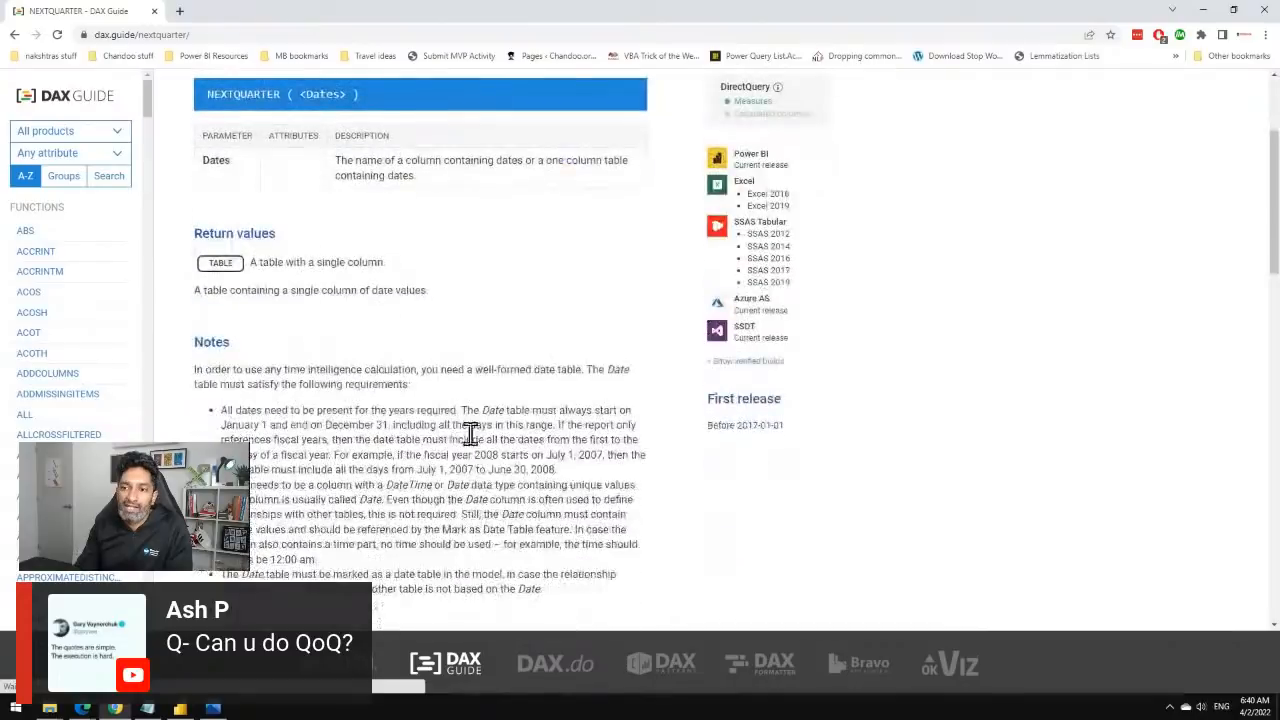
pyautogui.scroll(-5, 330, 370)
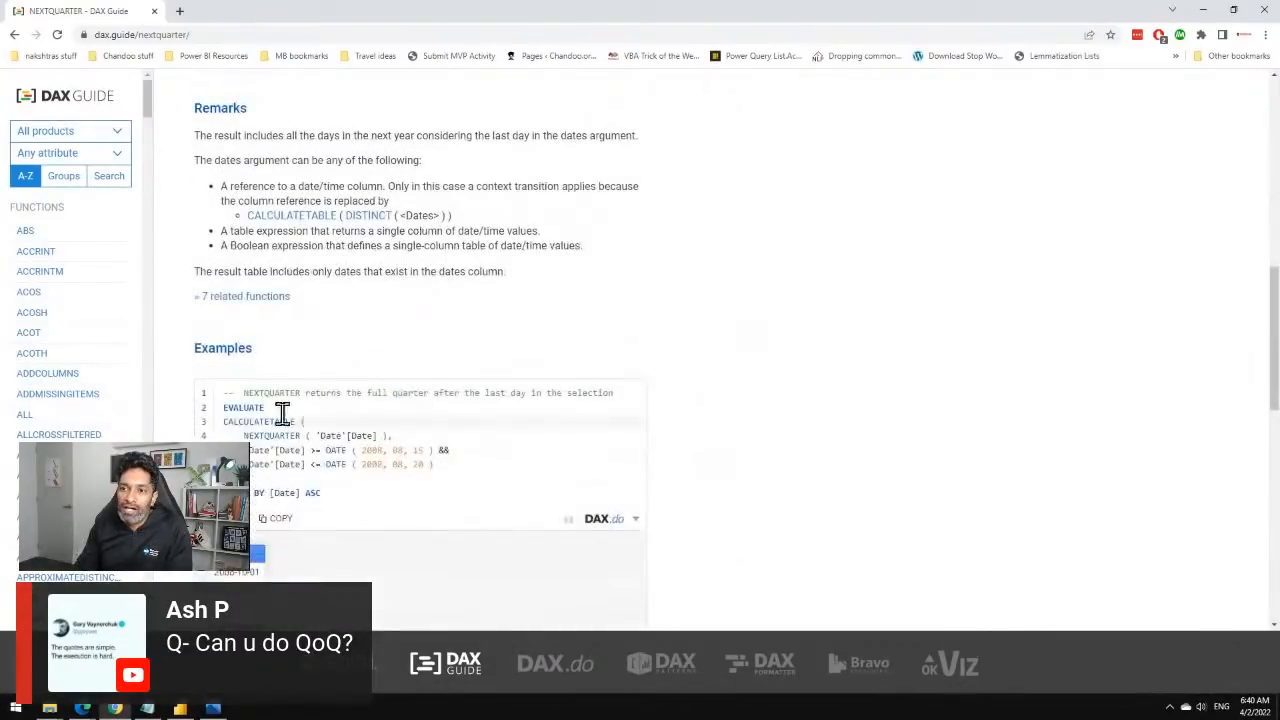
pyautogui.scroll(-6, 324, 390)
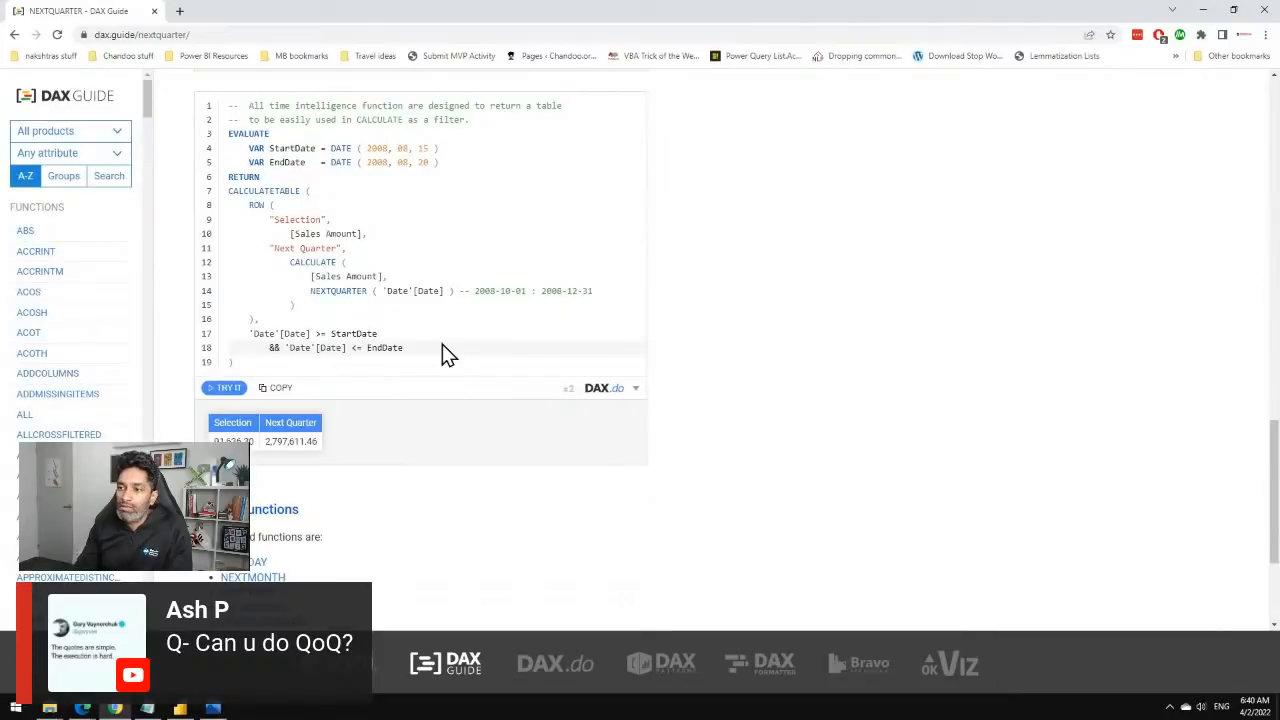
pyautogui.click(1205, 12)
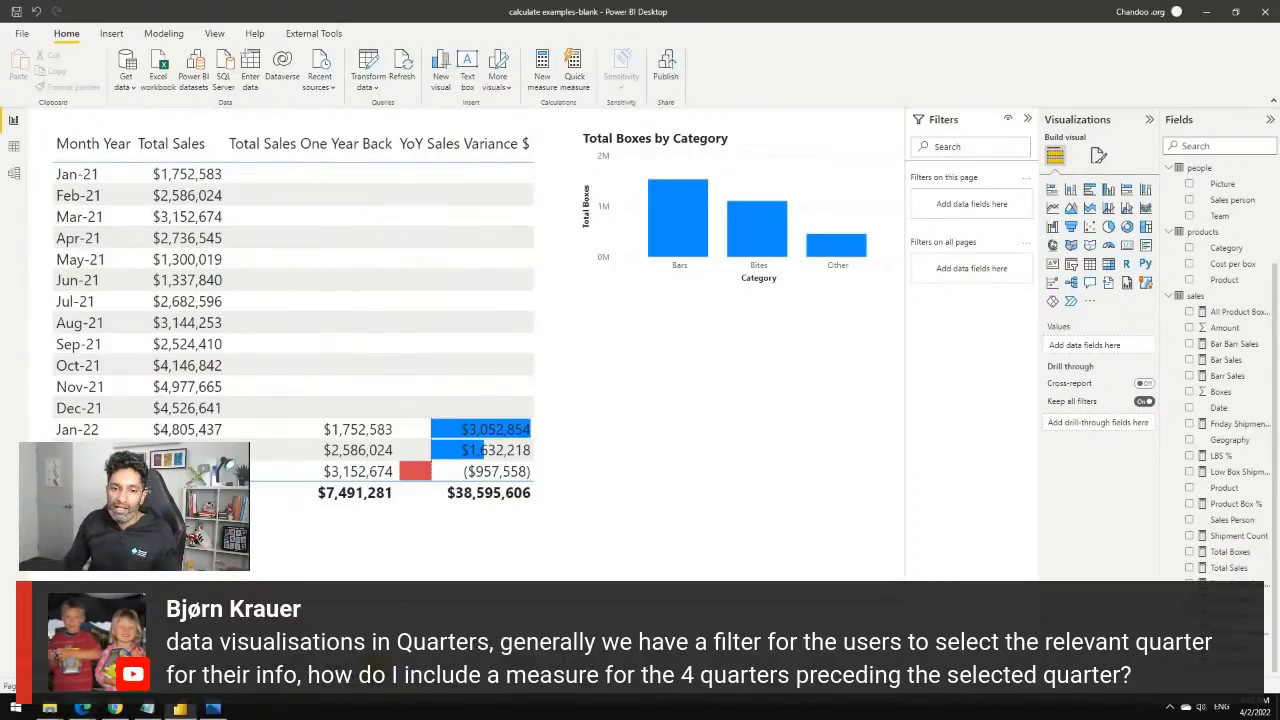
# Add a new report page and place a slicer on it for the Date field of the calendar table.
pyautogui.click(374, 664)
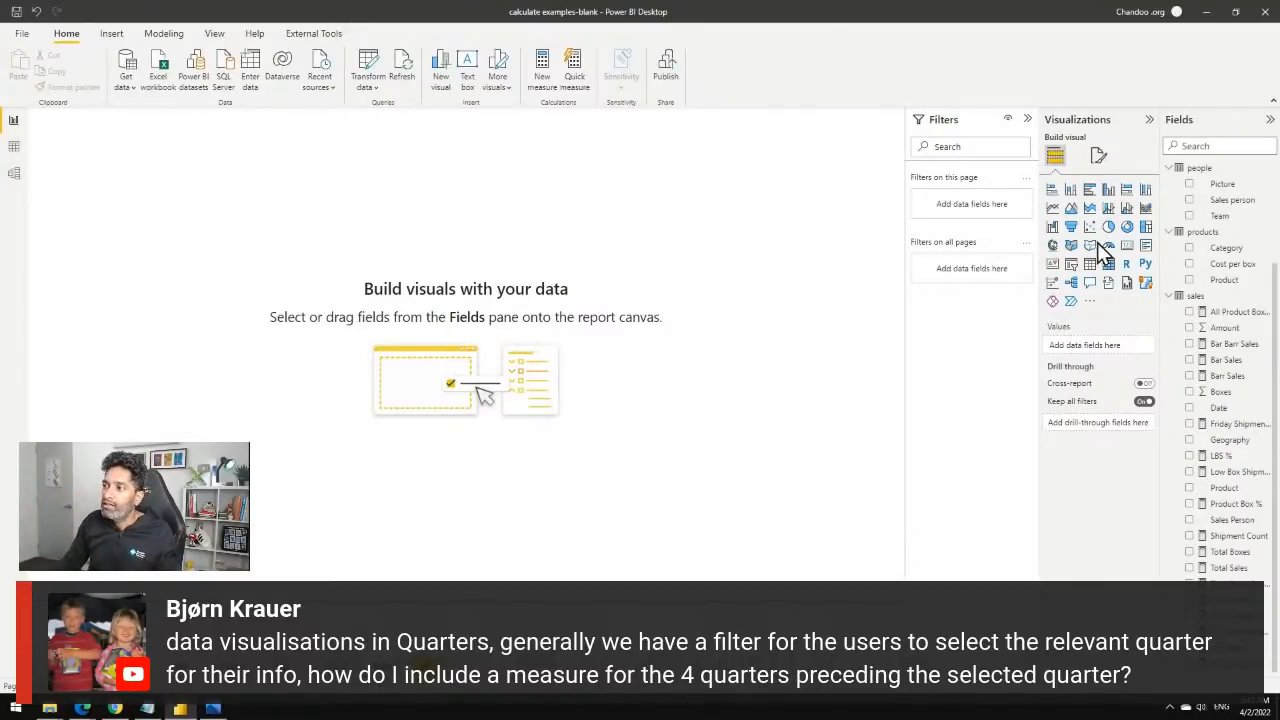
pyautogui.click(1071, 270)
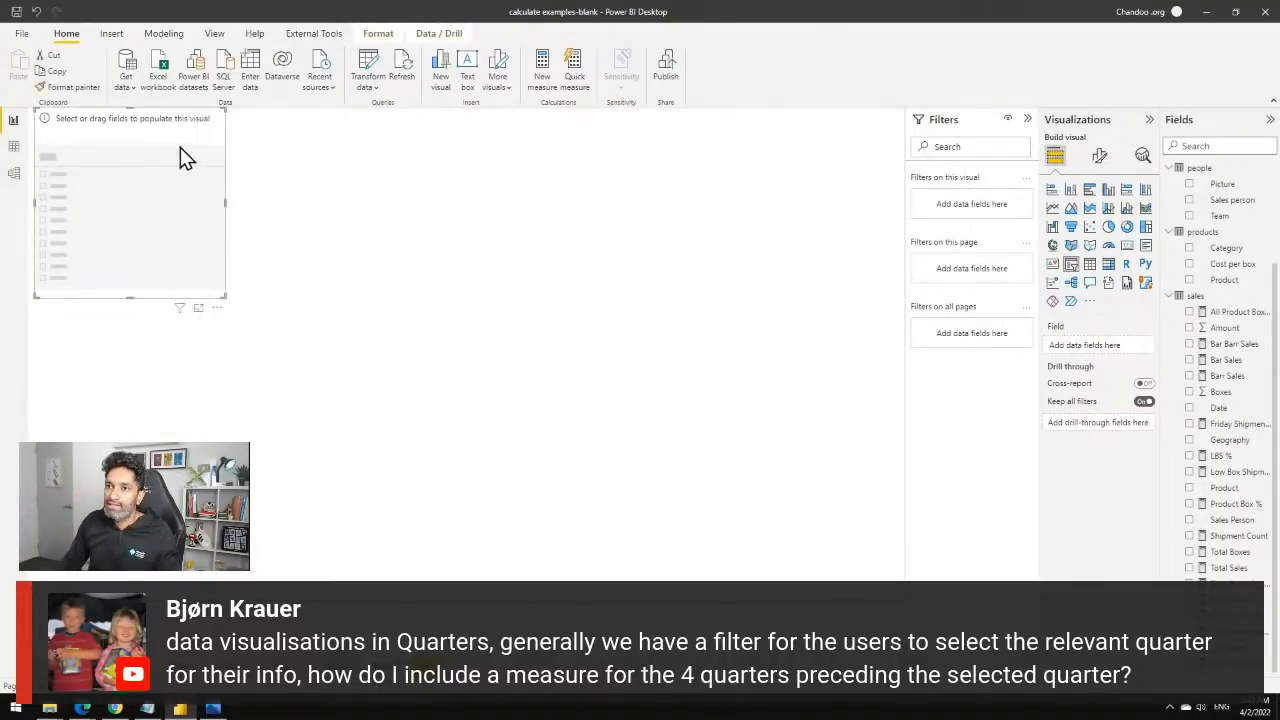
pyautogui.moveTo(183, 157); pyautogui.dragTo(340, 185)
pyautogui.scroll(3, 1240, 240)
pyautogui.moveTo(1215, 185); pyautogui.dragTo(1095, 350)
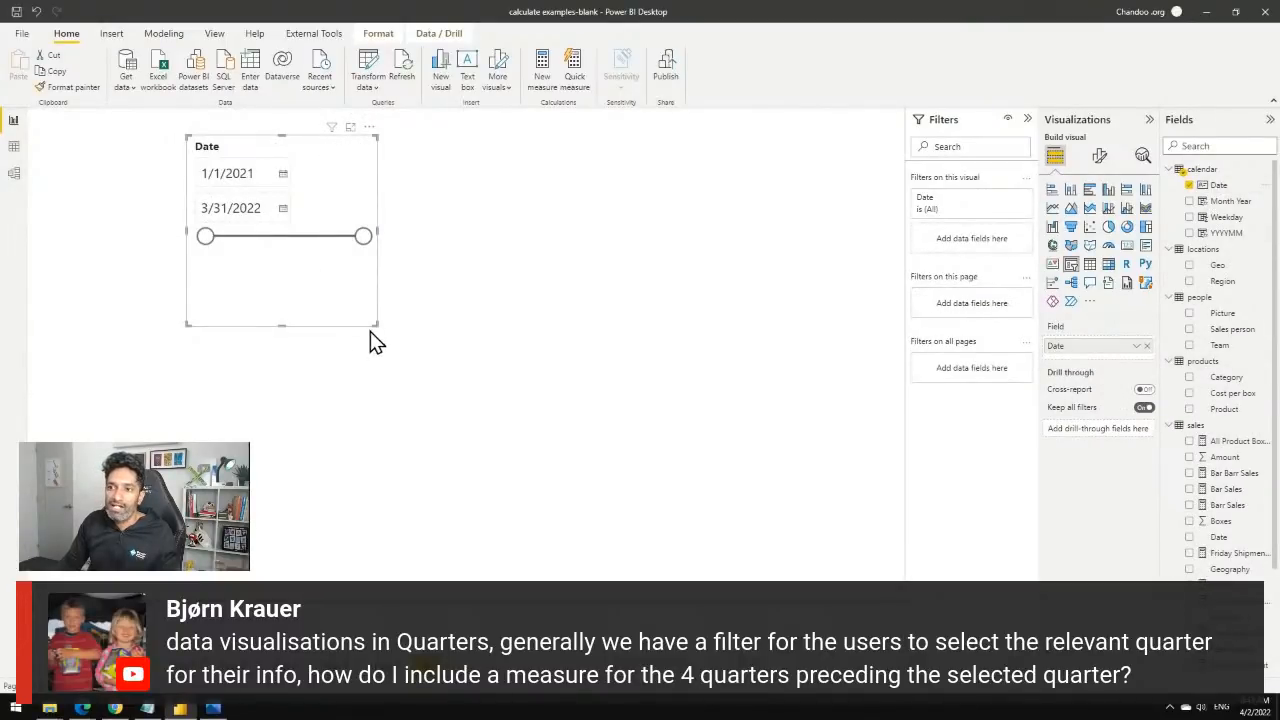
# Widen the Date slicer across the page and set its end date to 11/23/2021.
pyautogui.moveTo(374, 324); pyautogui.dragTo(801, 278)
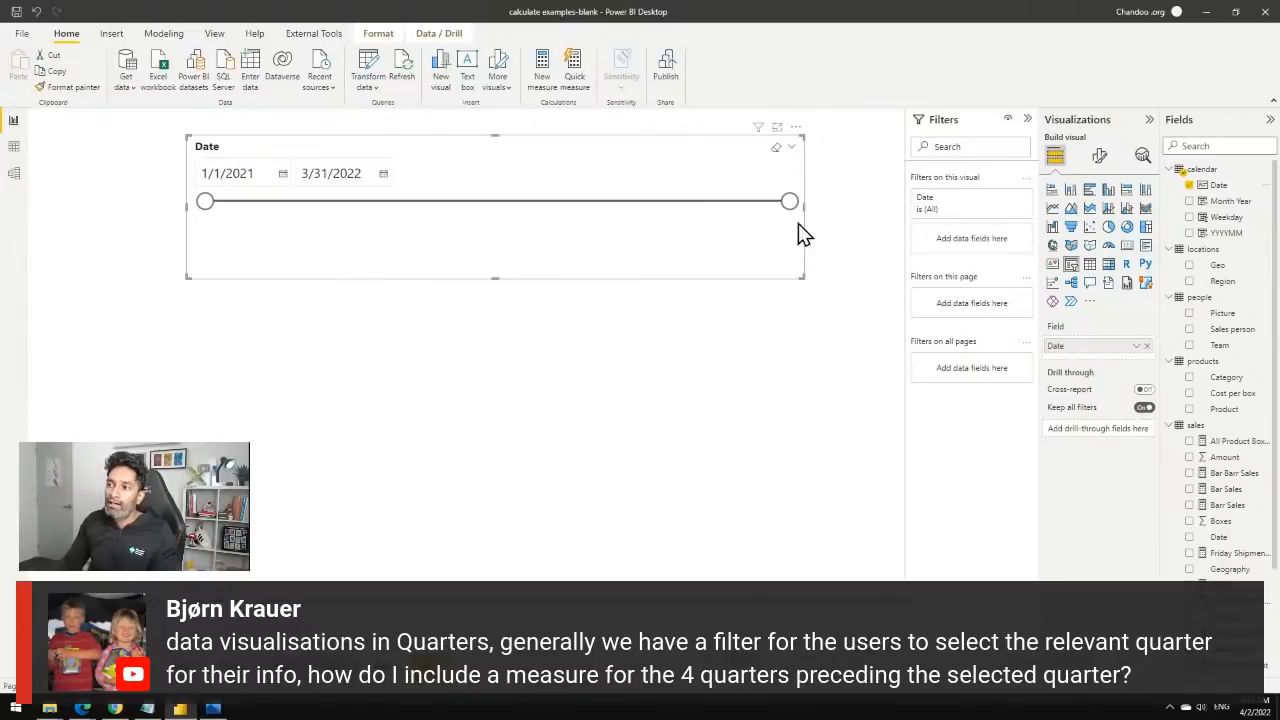
pyautogui.click(768, 358)
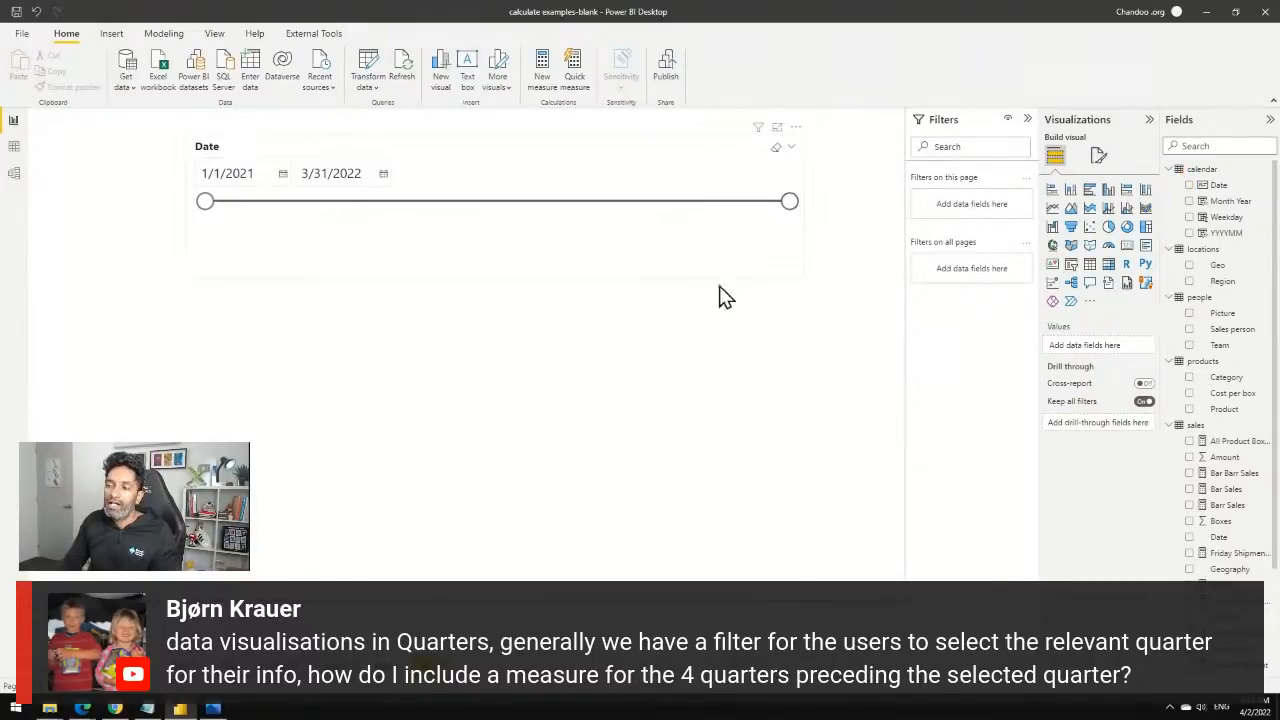
pyautogui.moveTo(790, 201); pyautogui.dragTo(628, 203)
pyautogui.click(447, 251)
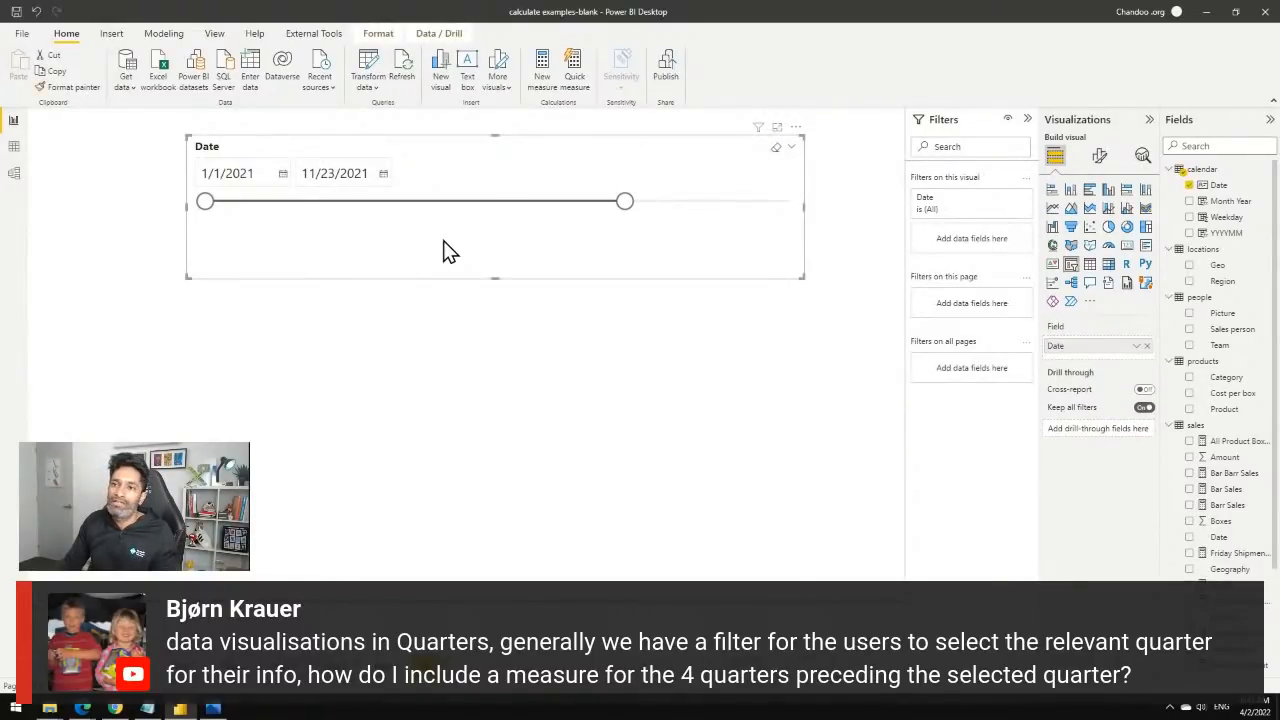
# Create a measure in the calendar table defined as Max Date = LASTDATE('calendar'[Date]).
pyautogui.rightClick(1203, 172)
pyautogui.click(1138, 178)
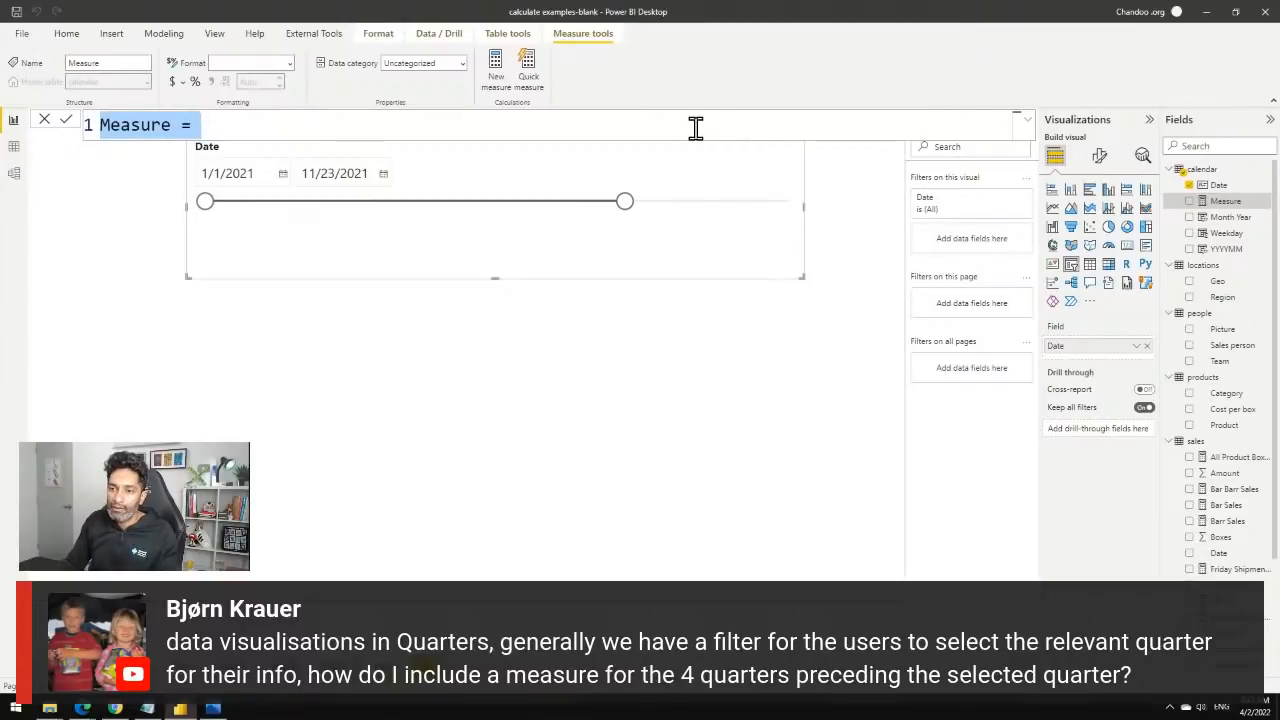
pyautogui.write('Ma')
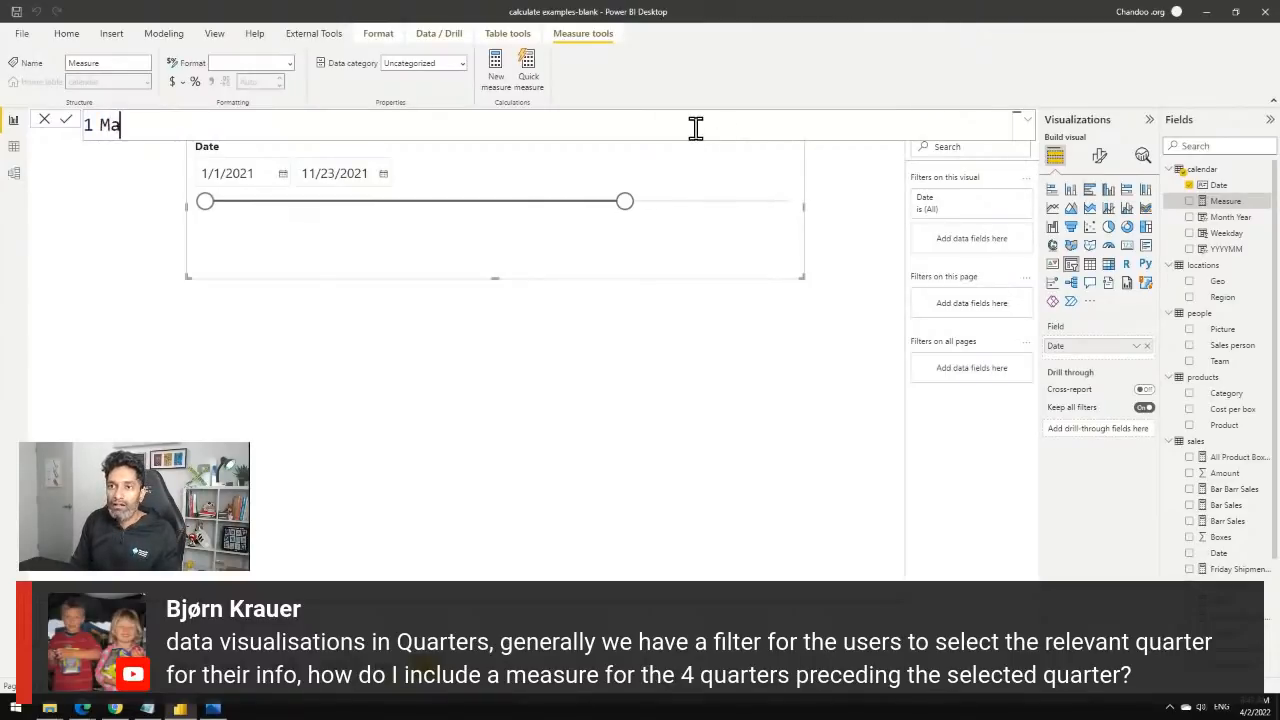
pyautogui.write('x Date = ')
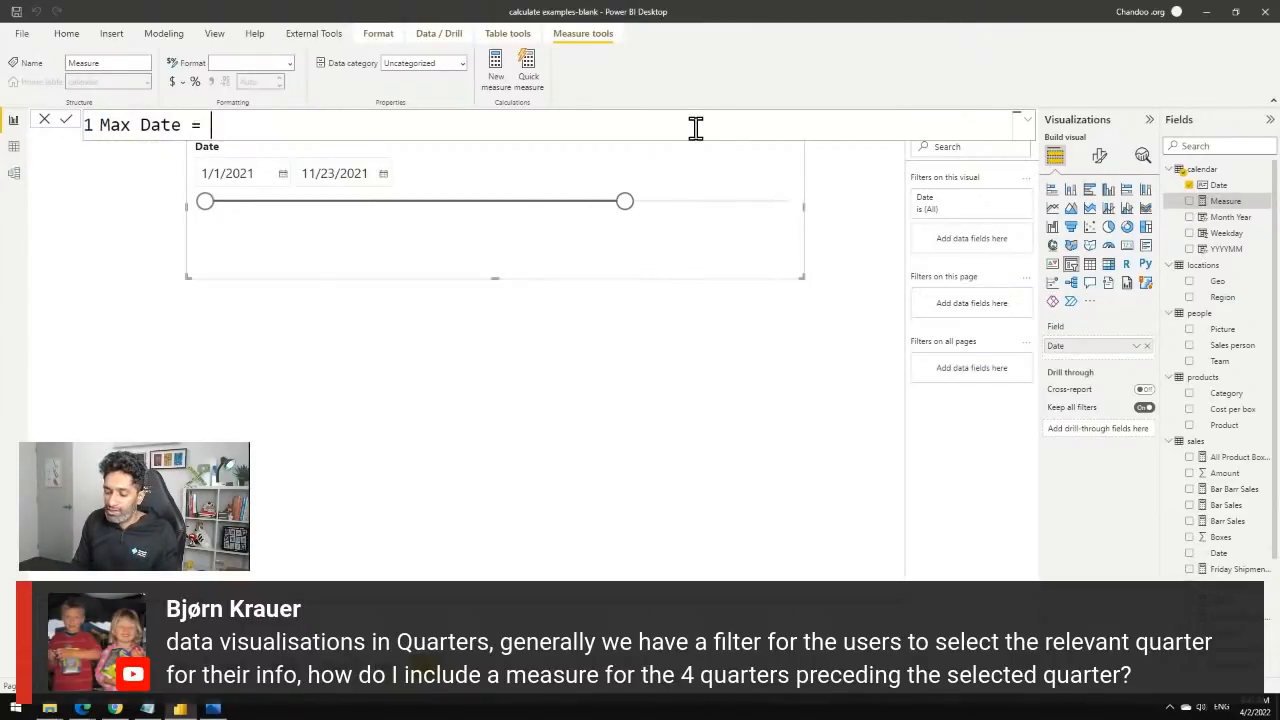
pyautogui.write('last')
pyautogui.press('Tab')
pyautogui.press('Down')
pyautogui.press('Up')
pyautogui.press('Up')
pyautogui.press('Up')
pyautogui.press('Up')
pyautogui.press('Tab')
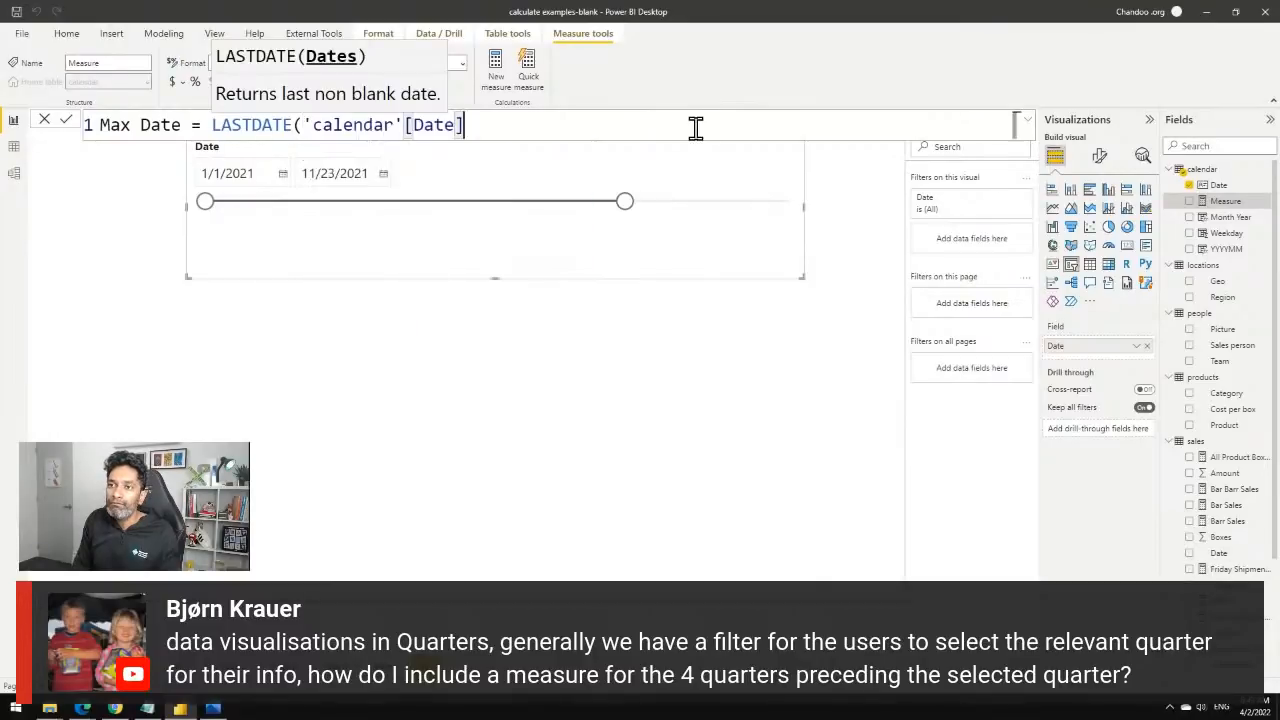
pyautogui.write(')')
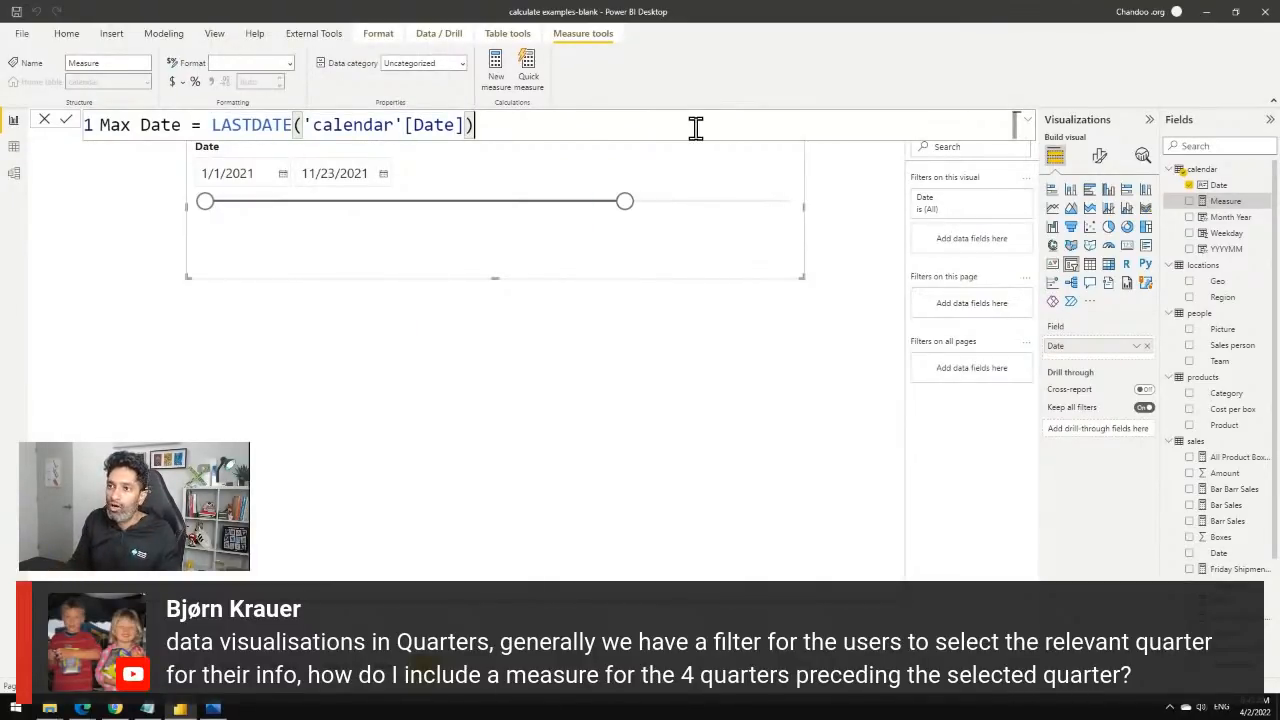
pyautogui.click(65, 120)
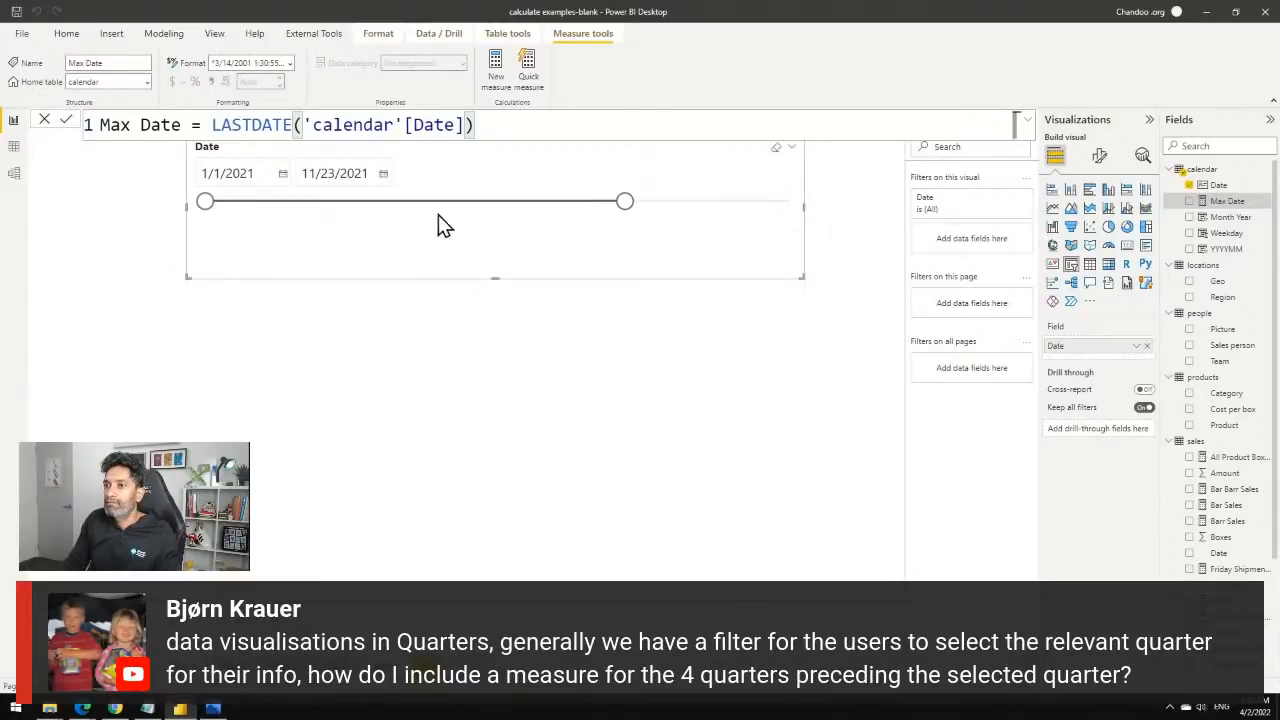
# Add a card visual showing the Max Date measure, and place it enlarged below the Date slicer.
pyautogui.click(679, 390)
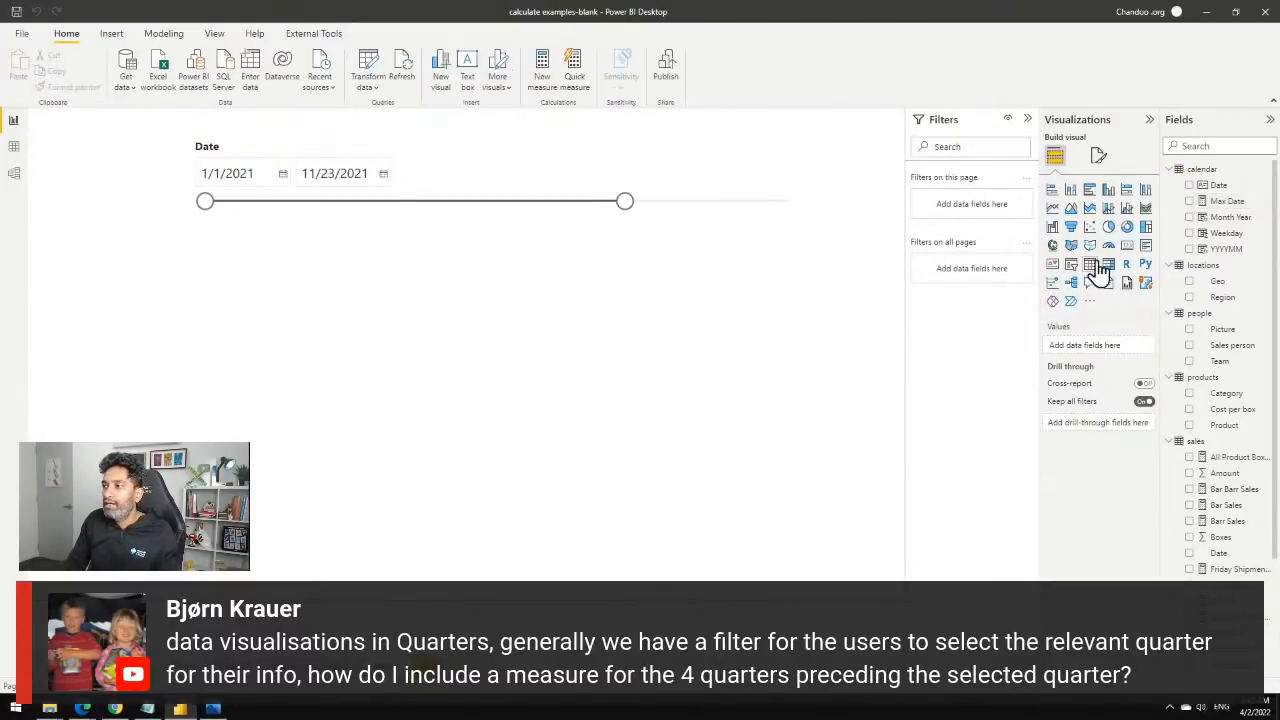
pyautogui.click(1127, 245)
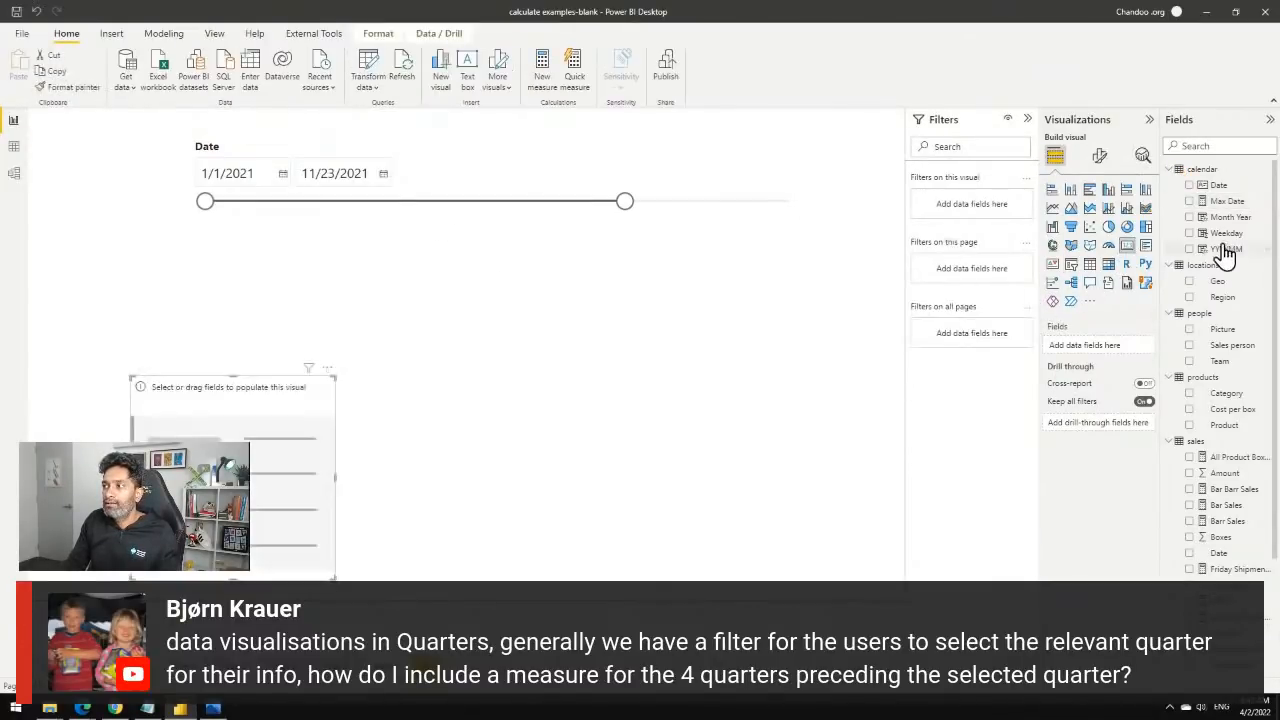
pyautogui.click(1189, 201)
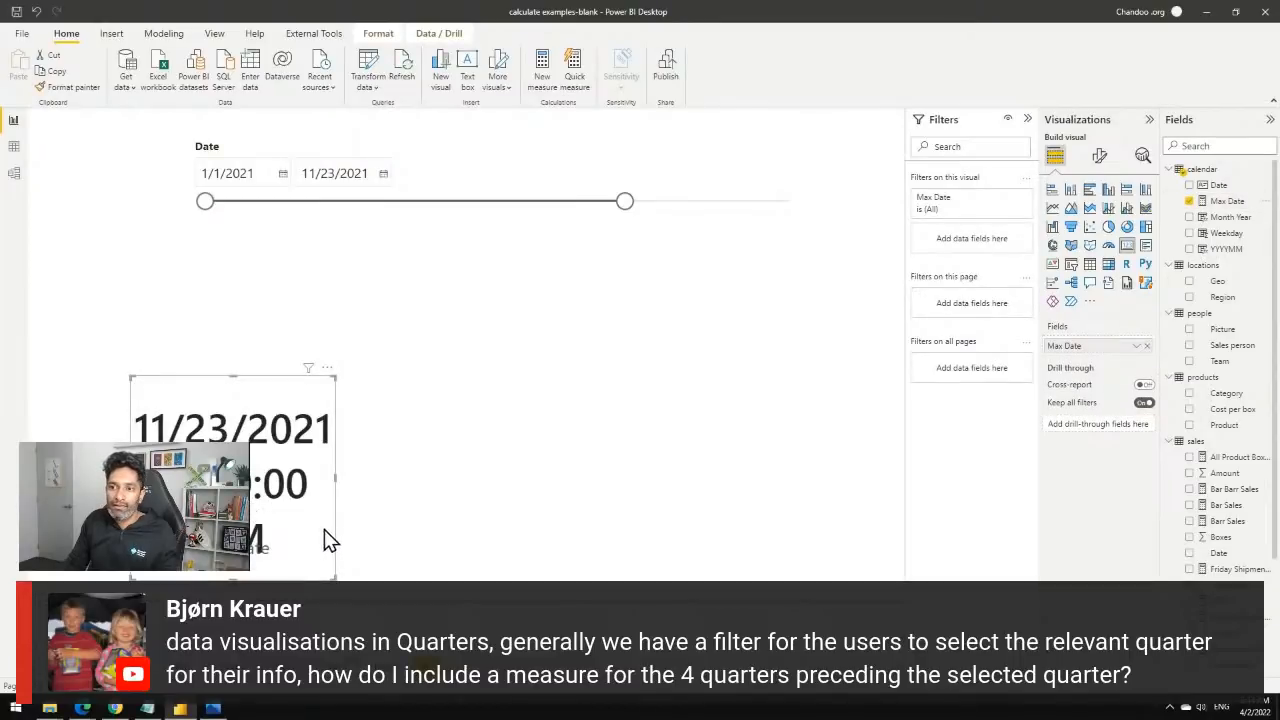
pyautogui.moveTo(320, 537); pyautogui.dragTo(466, 423)
pyautogui.moveTo(476, 467); pyautogui.dragTo(786, 455)
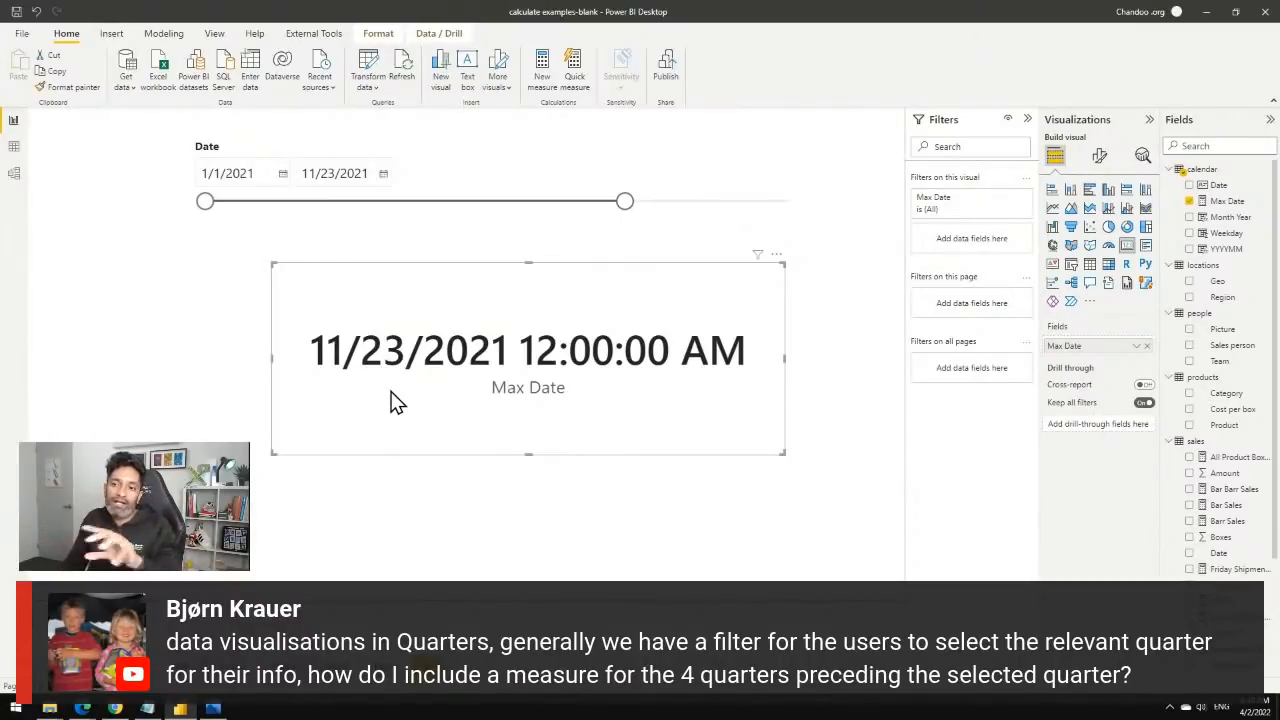
# Switch to Chrome to read the DATESBETWEEN page among dax.guide's Time Intelligence functions, and return to the Power BI Desktop report.
pyautogui.hotkey('alt', 'Tab')
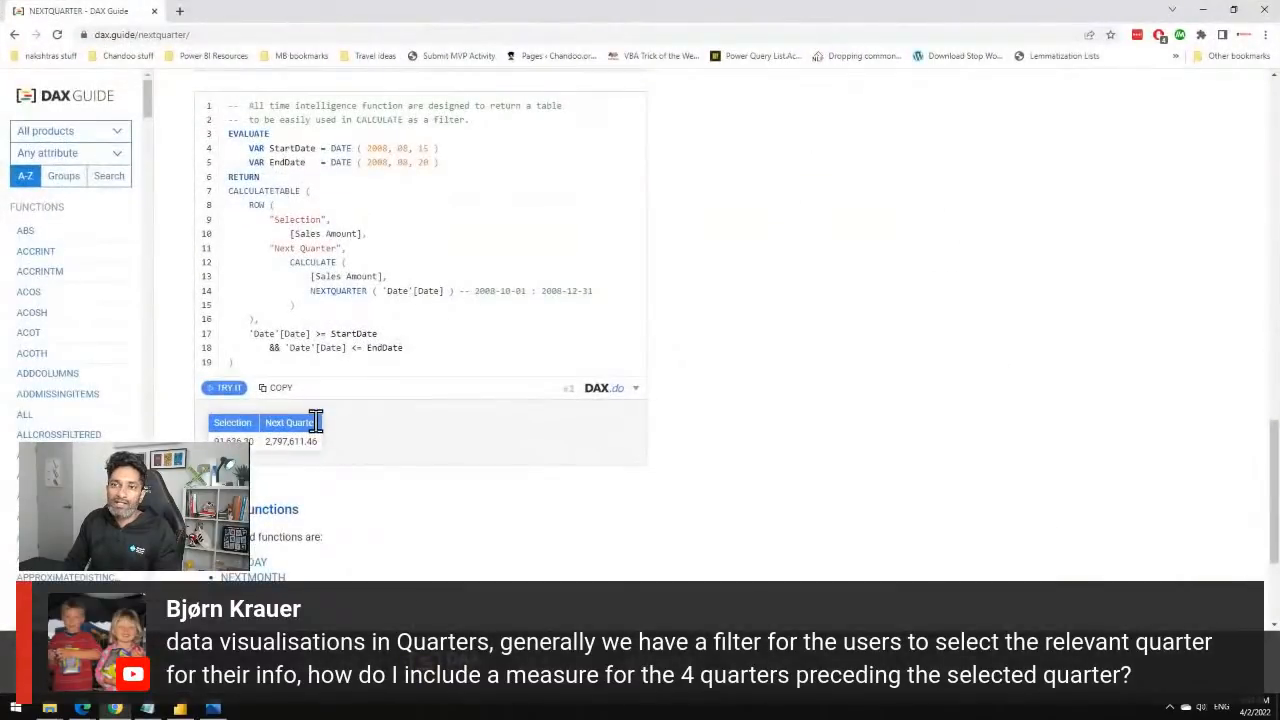
pyautogui.click(14, 34)
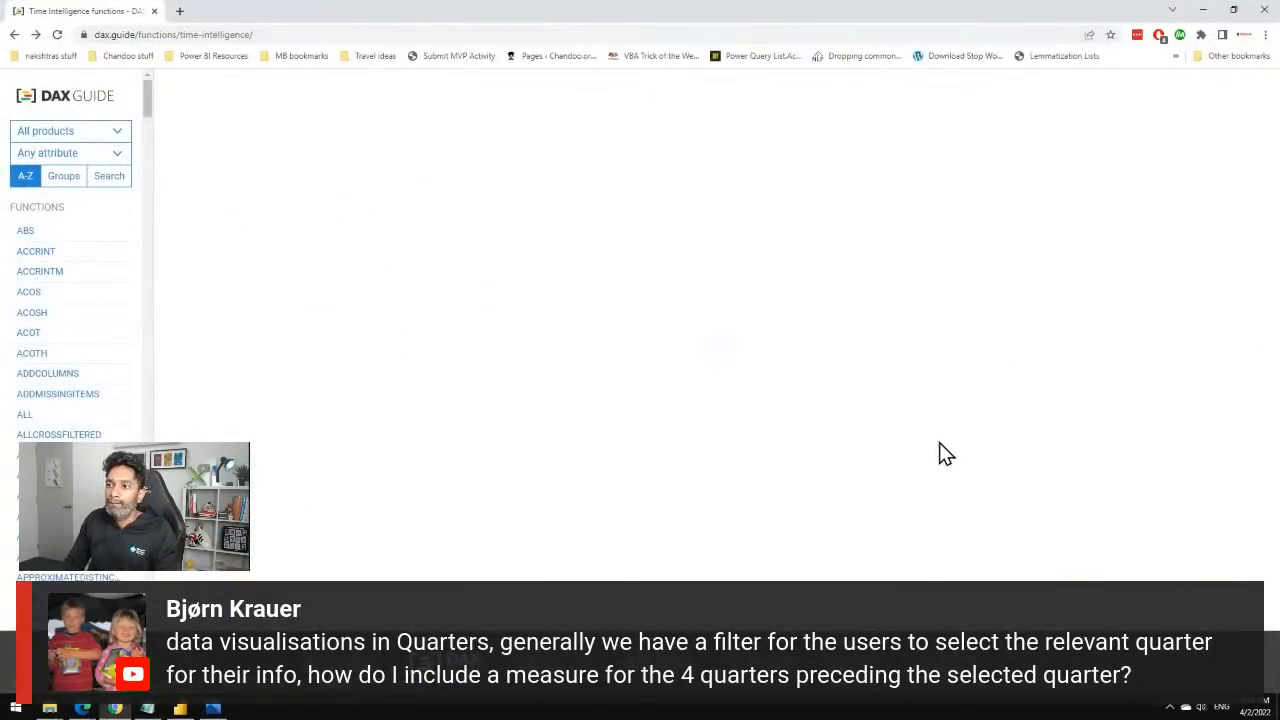
pyautogui.scroll(-2, 550, 430)
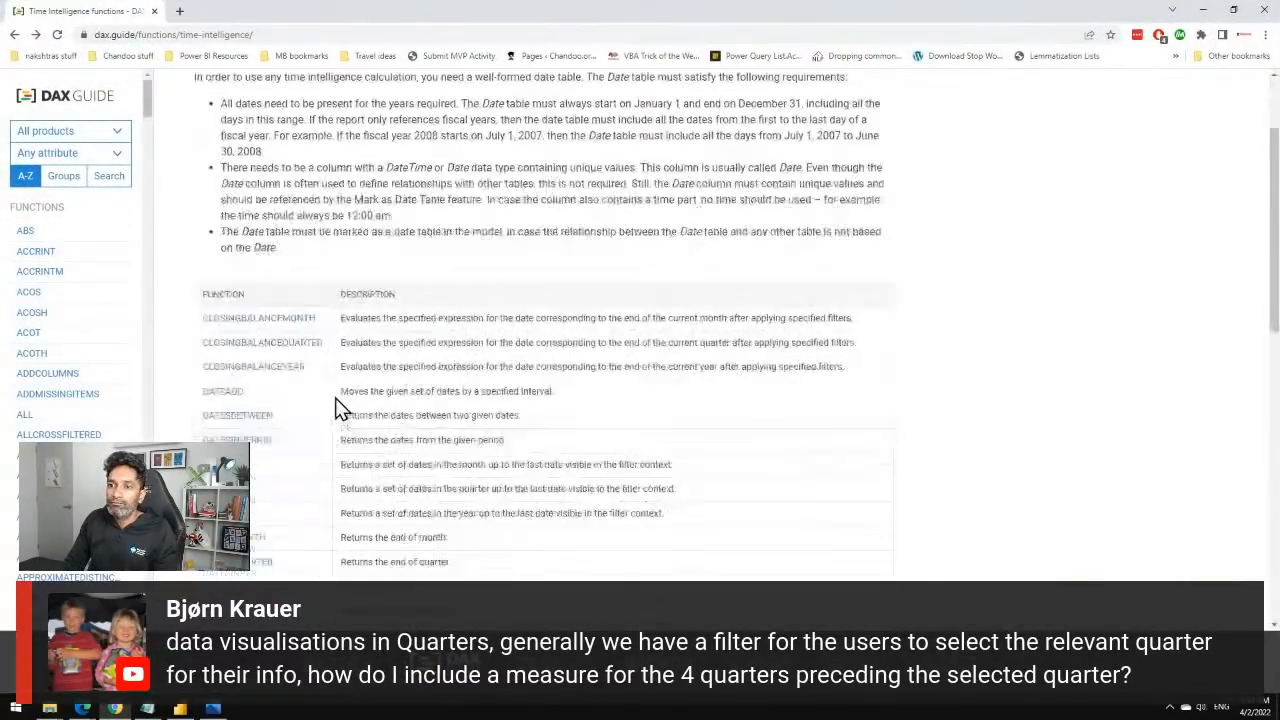
pyautogui.click(242, 415)
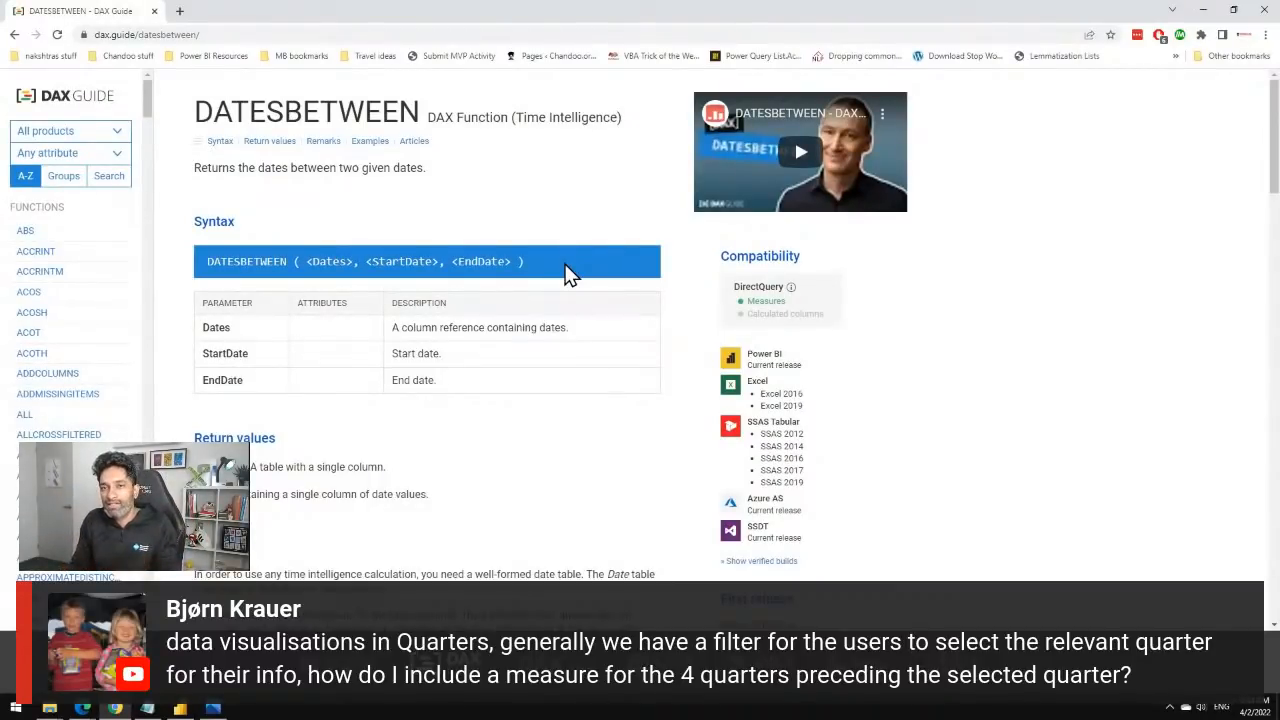
pyautogui.click(1201, 14)
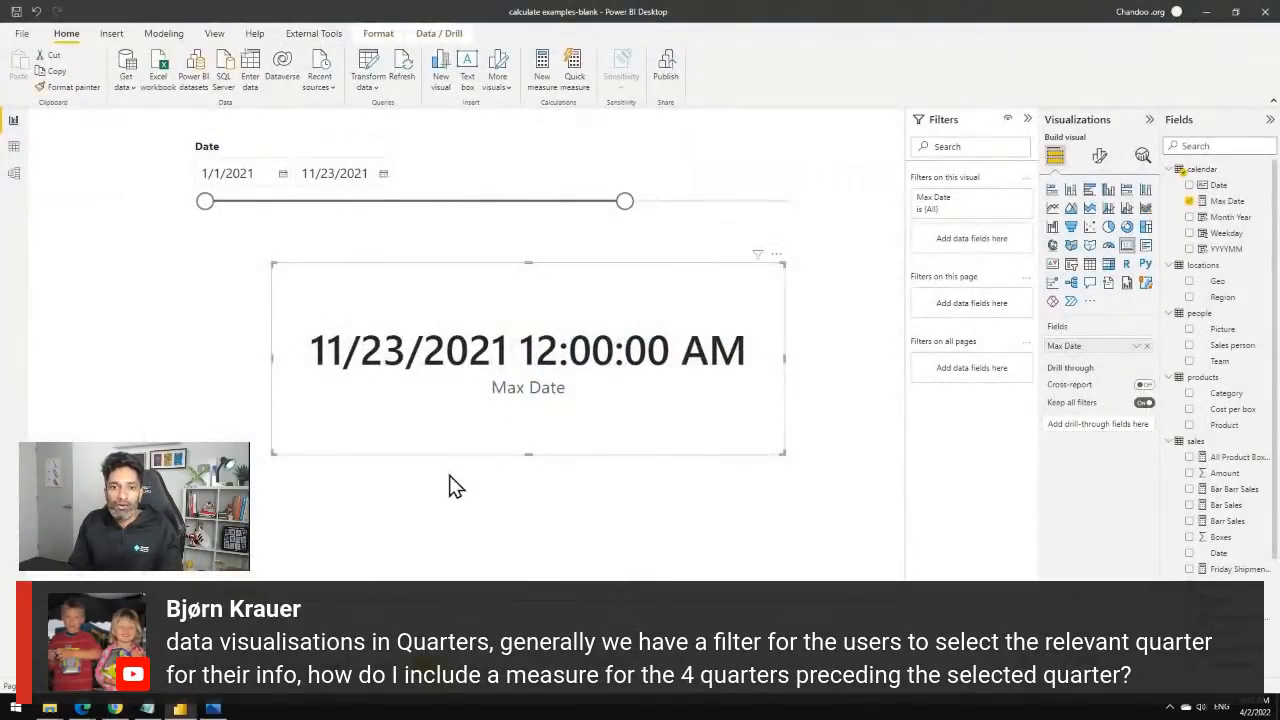
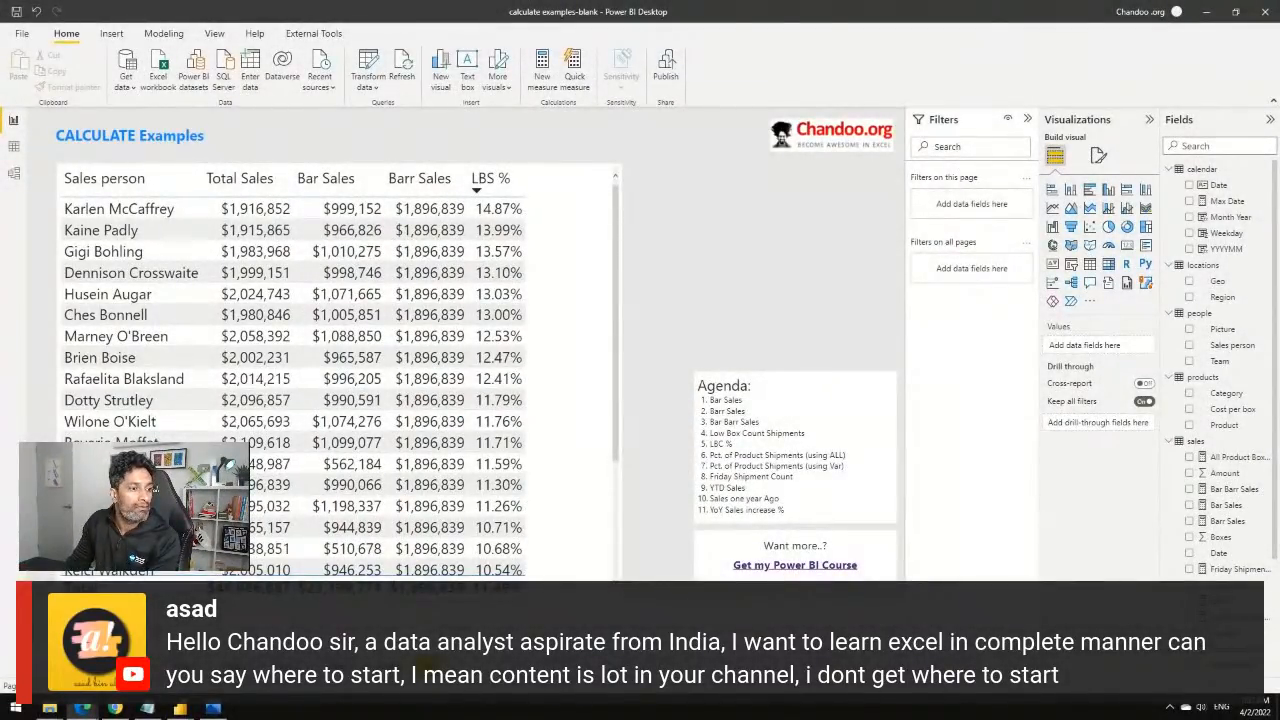
# Open chandoo.org/wp/ in a new Chrome tab, show its list of Excel topics, and return to Power BI Desktop.
pyautogui.hotkey('alt', 'Tab')
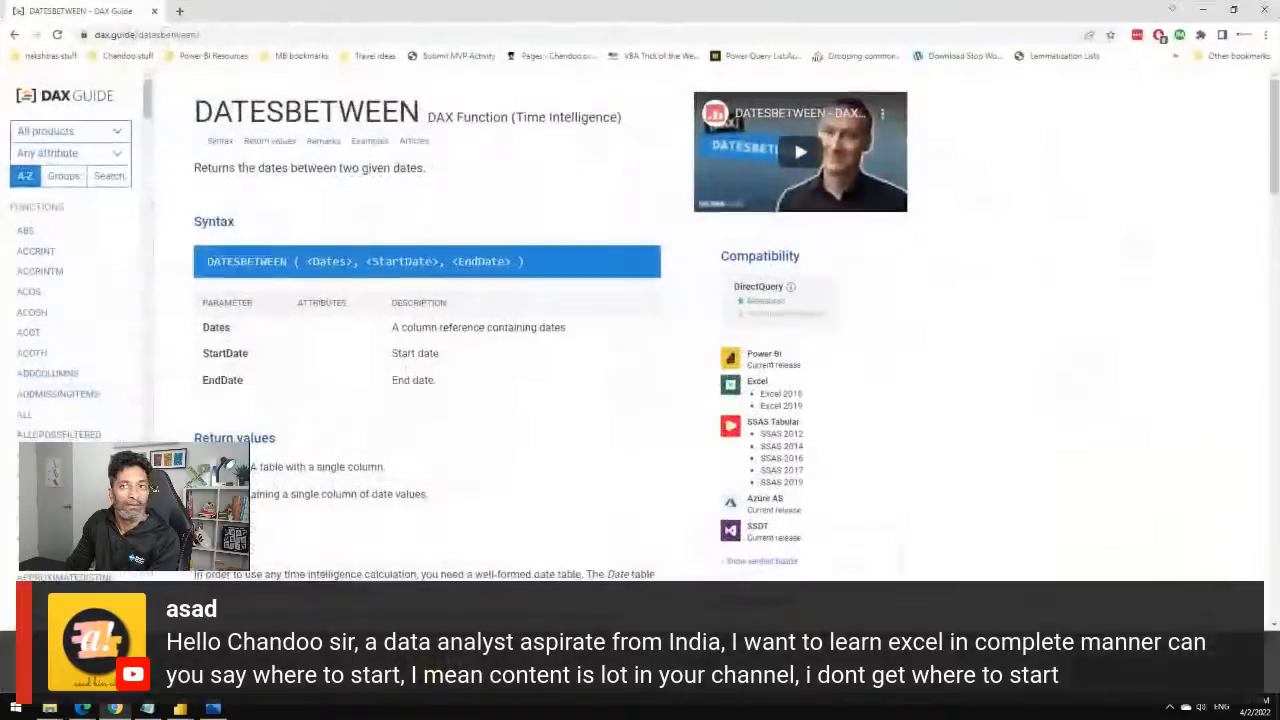
pyautogui.click(180, 11)
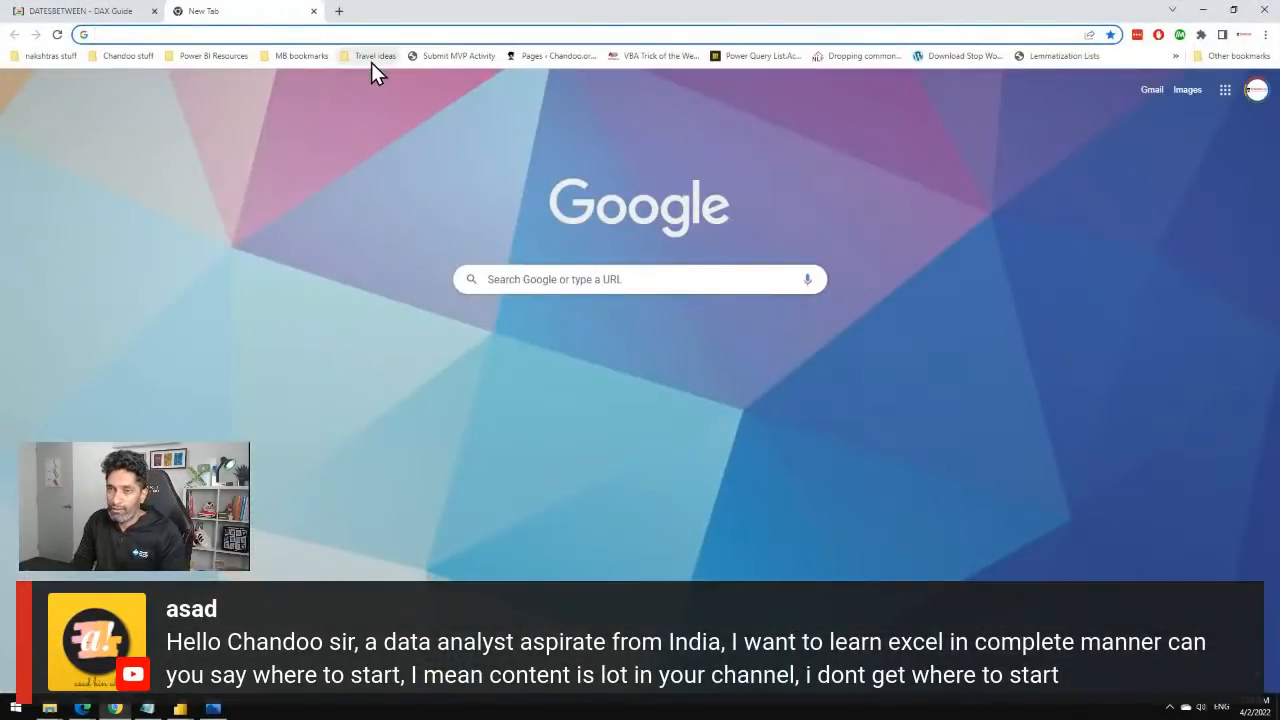
pyautogui.write('chandoo.org/wp/')
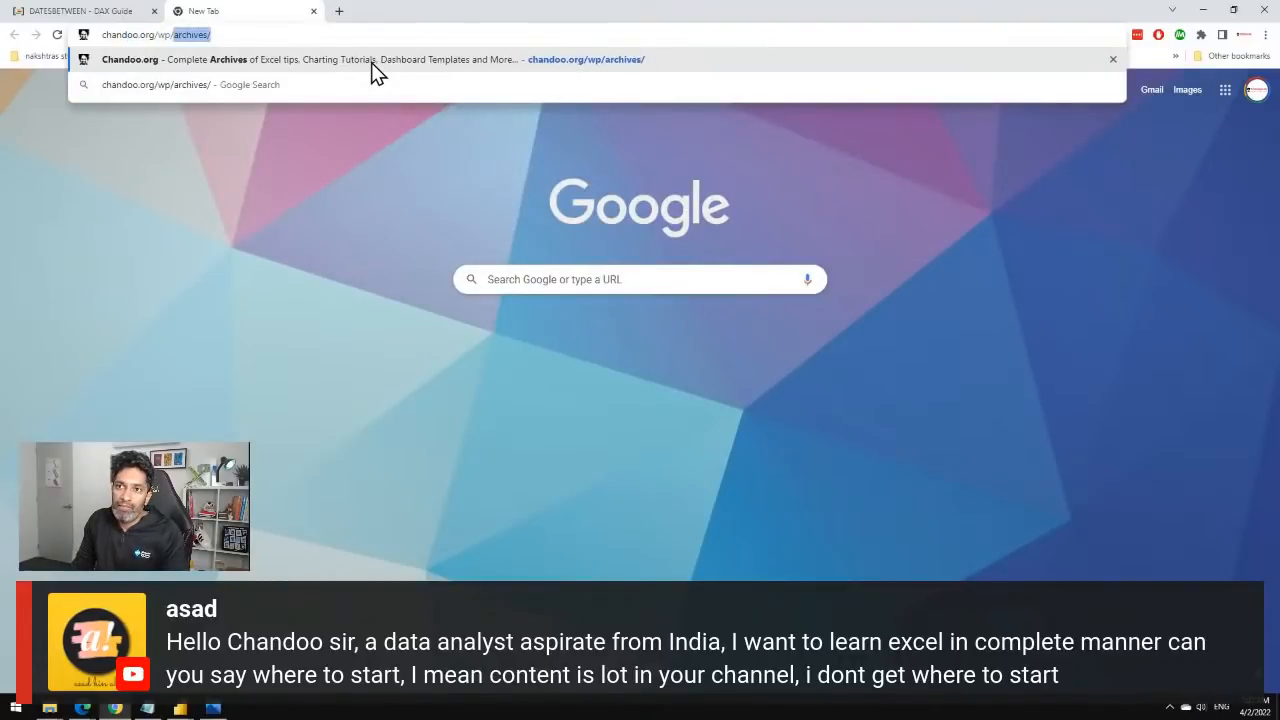
pyautogui.press('Delete')
pyautogui.press('Return')
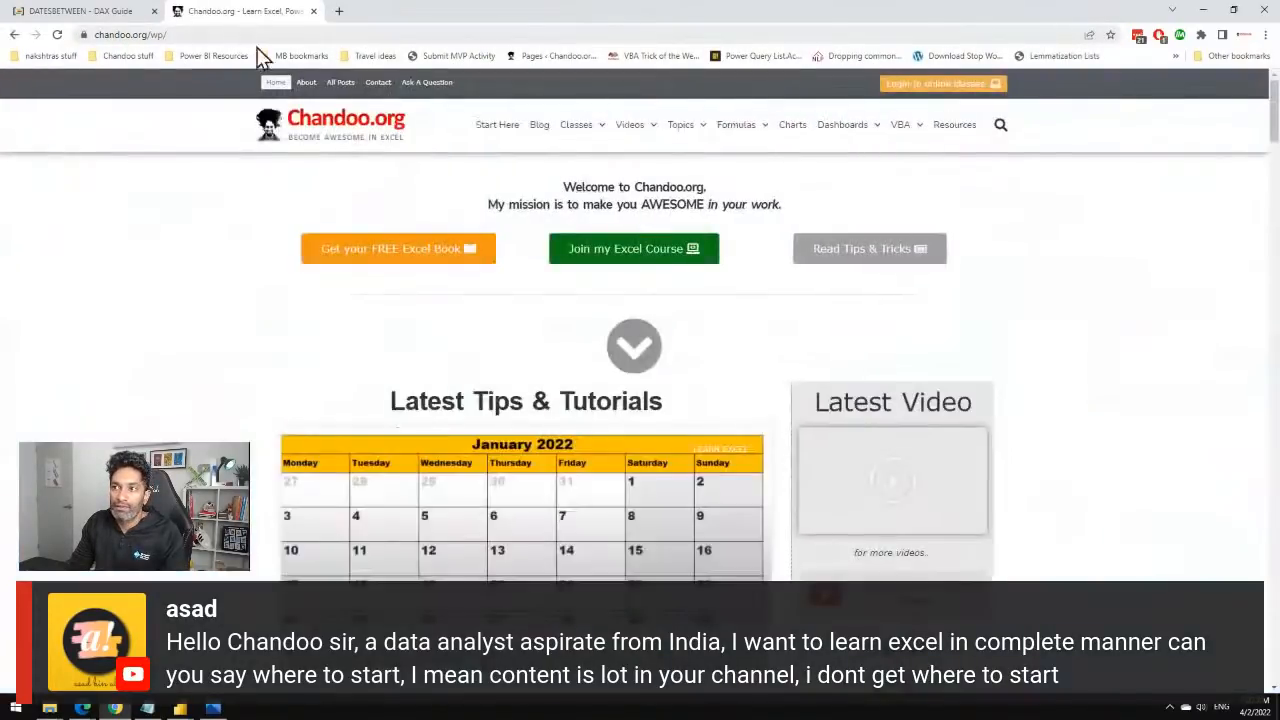
pyautogui.scroll(-1, 932, 378)
pyautogui.scroll(1, 932, 378)
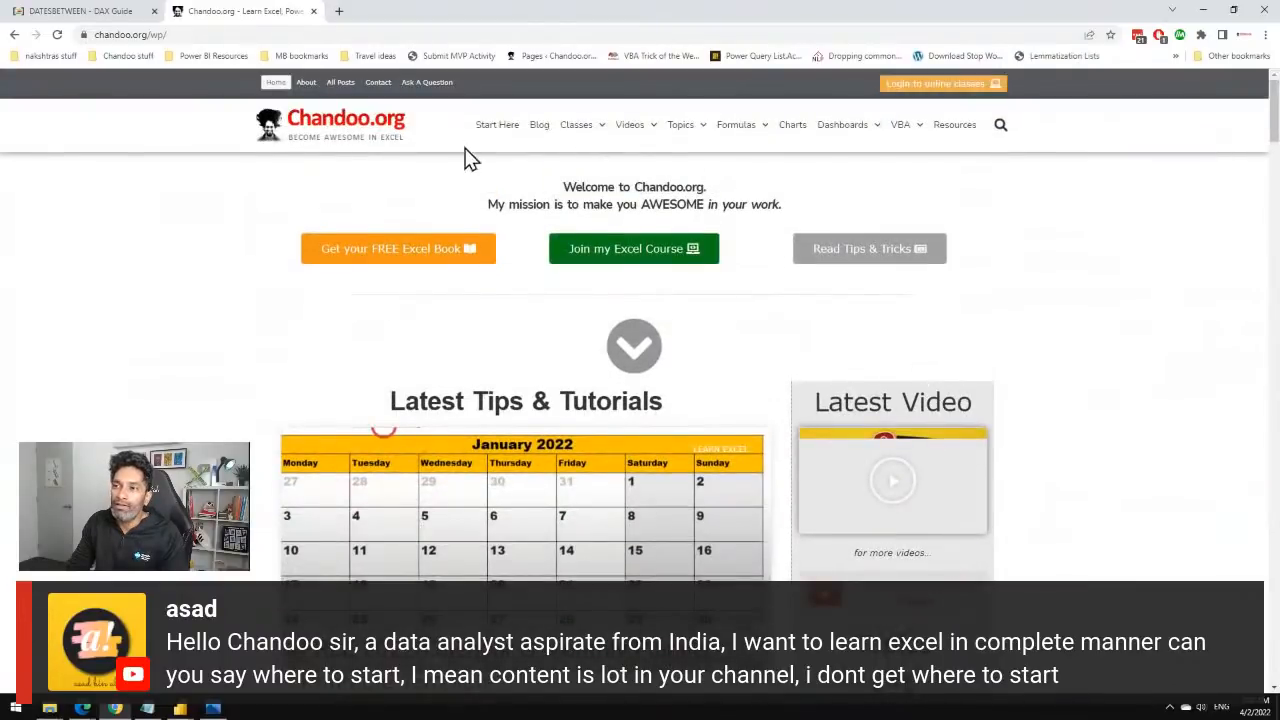
pyautogui.moveTo(694, 135)
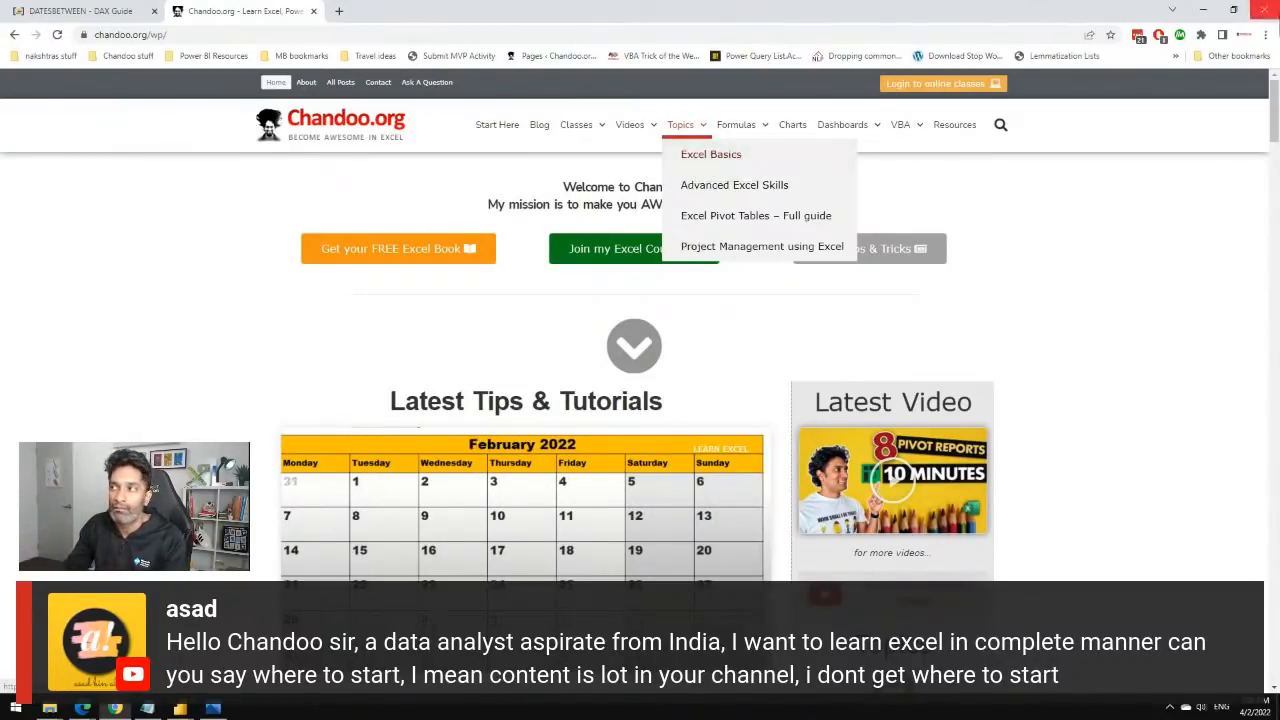
pyautogui.click(1205, 12)
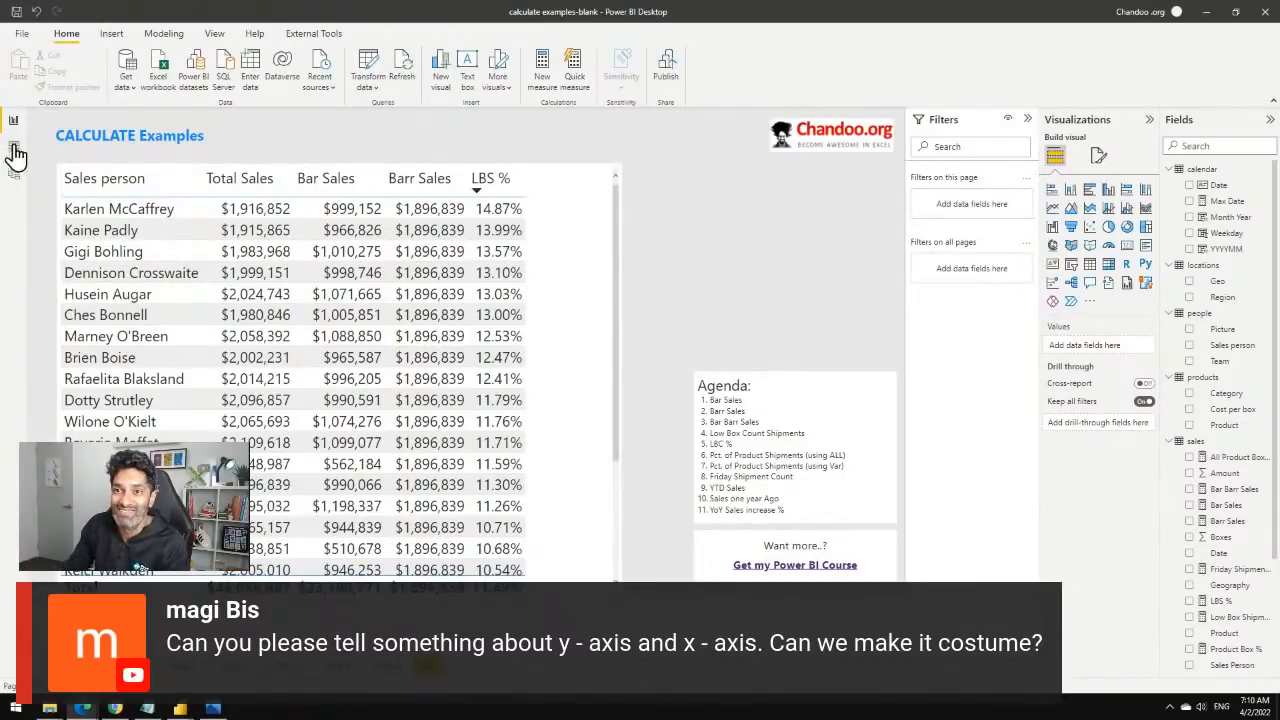
# Add a new report page with a scatter chart near its upper middle, using Geo from the locations table as the X axis.
pyautogui.click(428, 667)
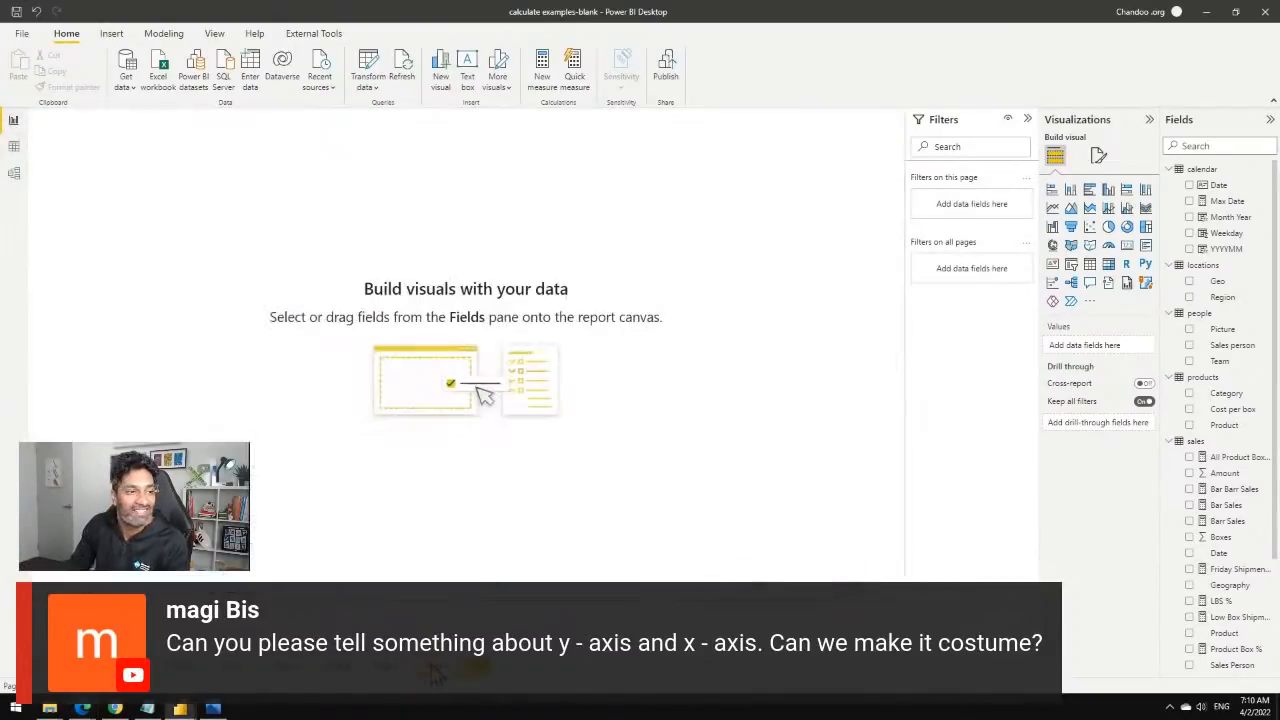
pyautogui.click(1093, 233)
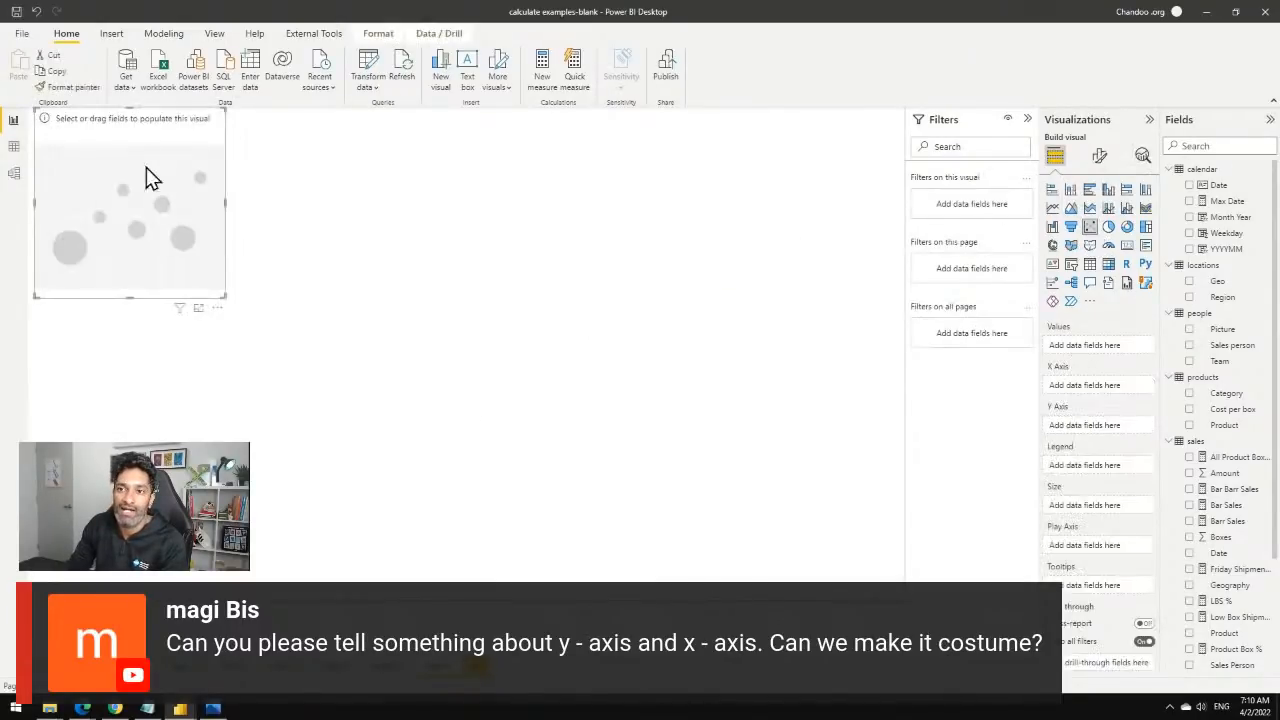
pyautogui.moveTo(146, 170); pyautogui.dragTo(625, 198)
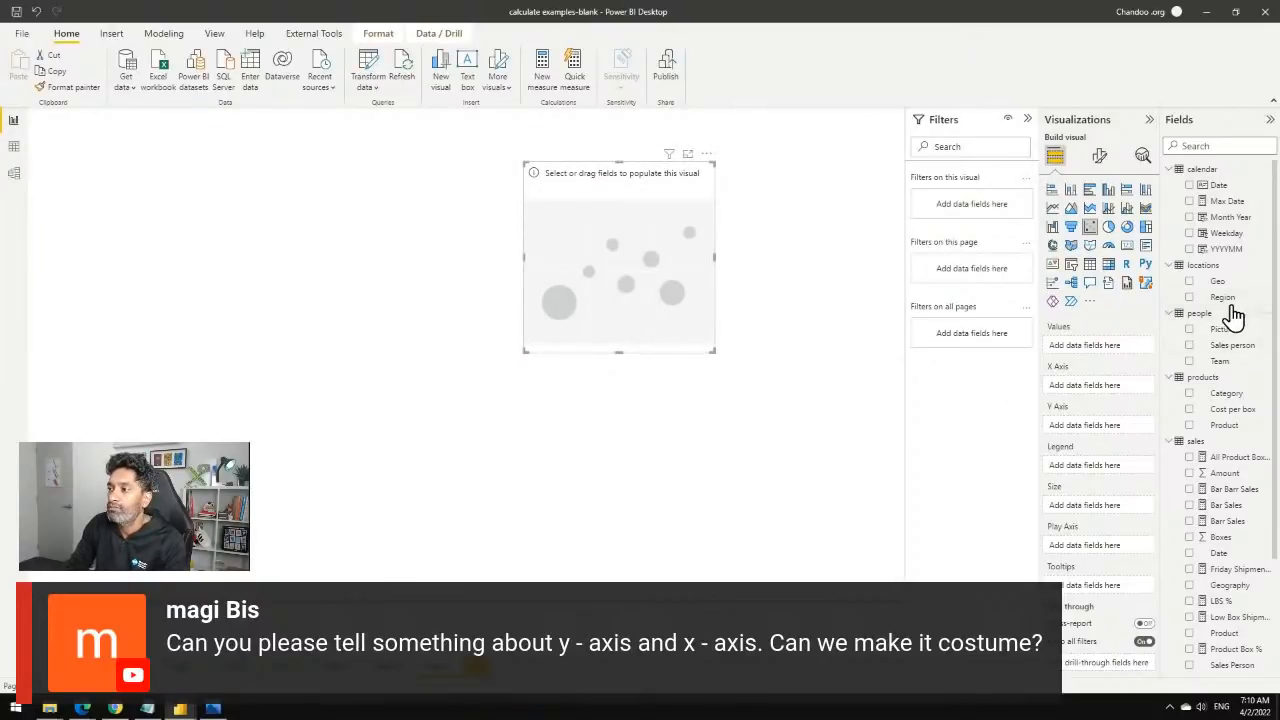
pyautogui.moveTo(1220, 283); pyautogui.dragTo(1117, 394)
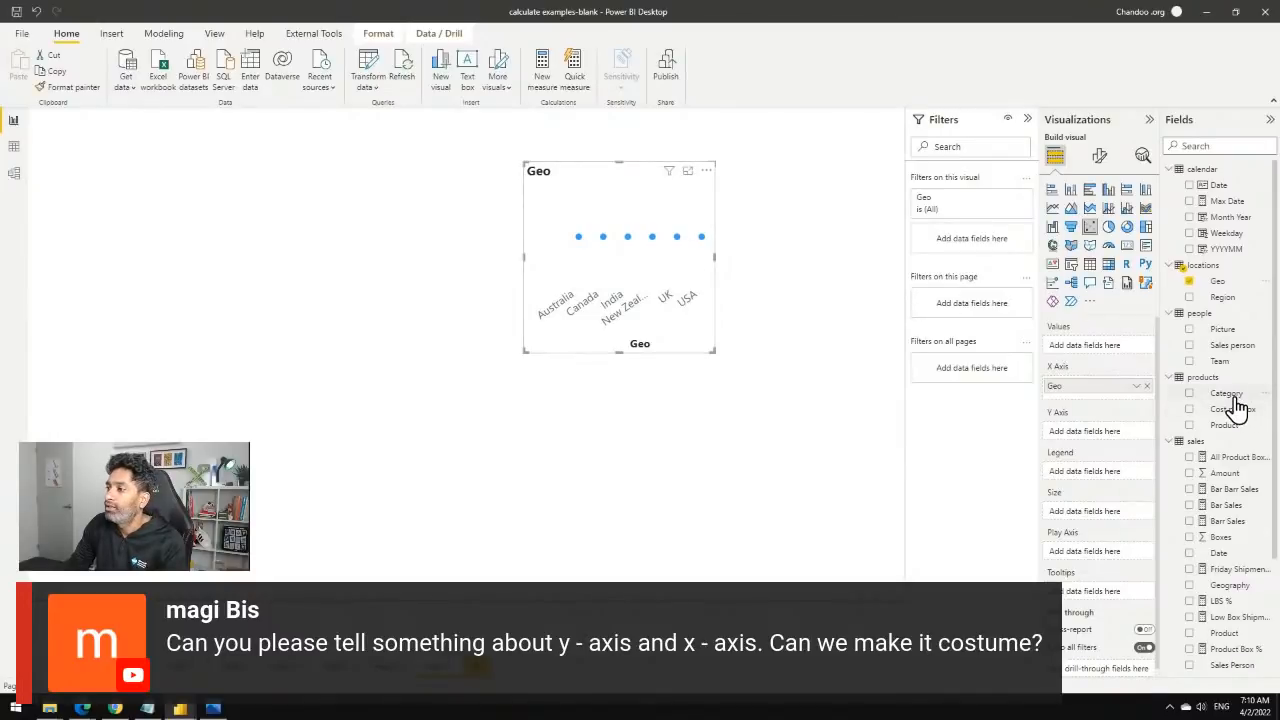
# Assign the Boxes field of the sales table to the scatter chart's Y axis.
pyautogui.moveTo(1232, 400); pyautogui.dragTo(1116, 445)
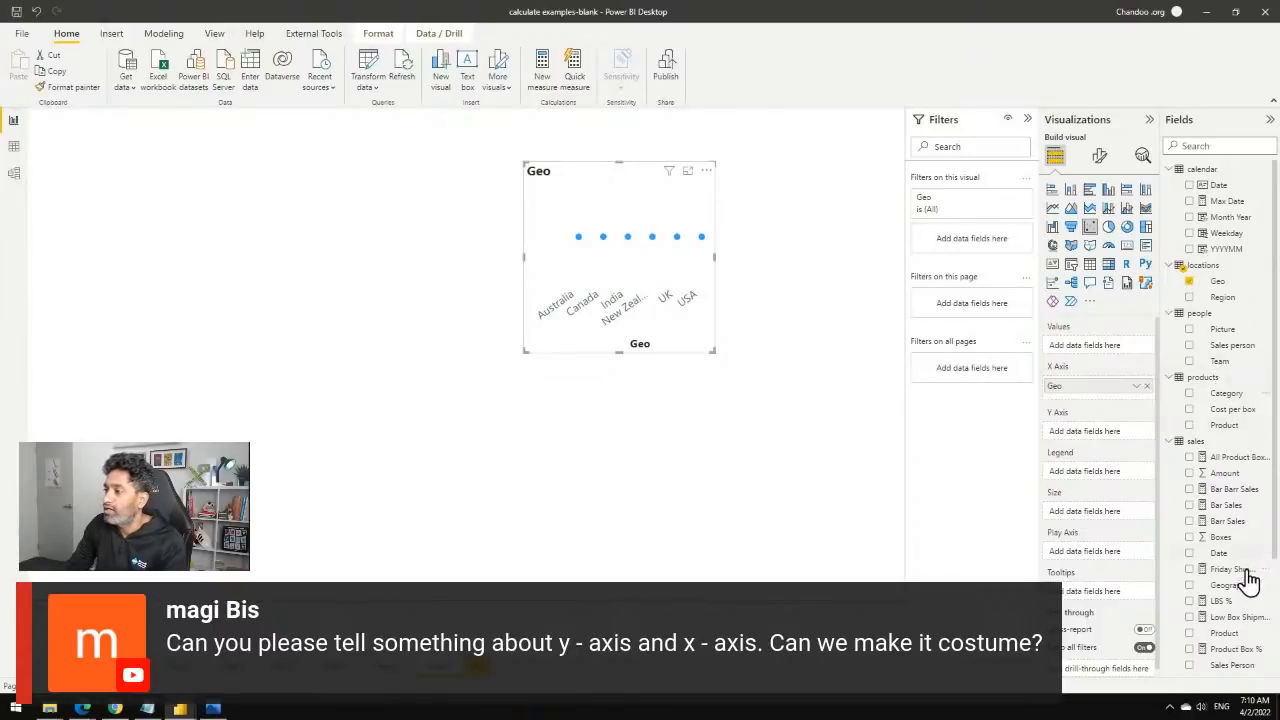
pyautogui.scroll(-2, 1248, 580)
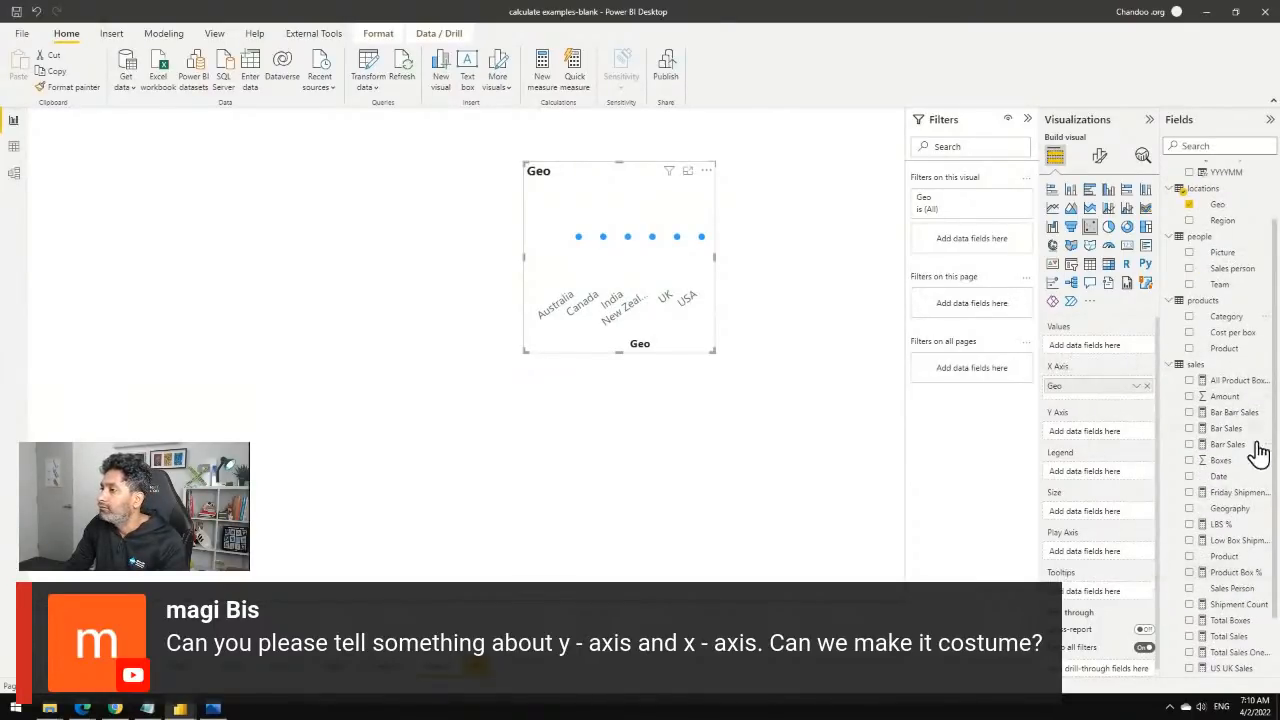
pyautogui.scroll(2, 1245, 508)
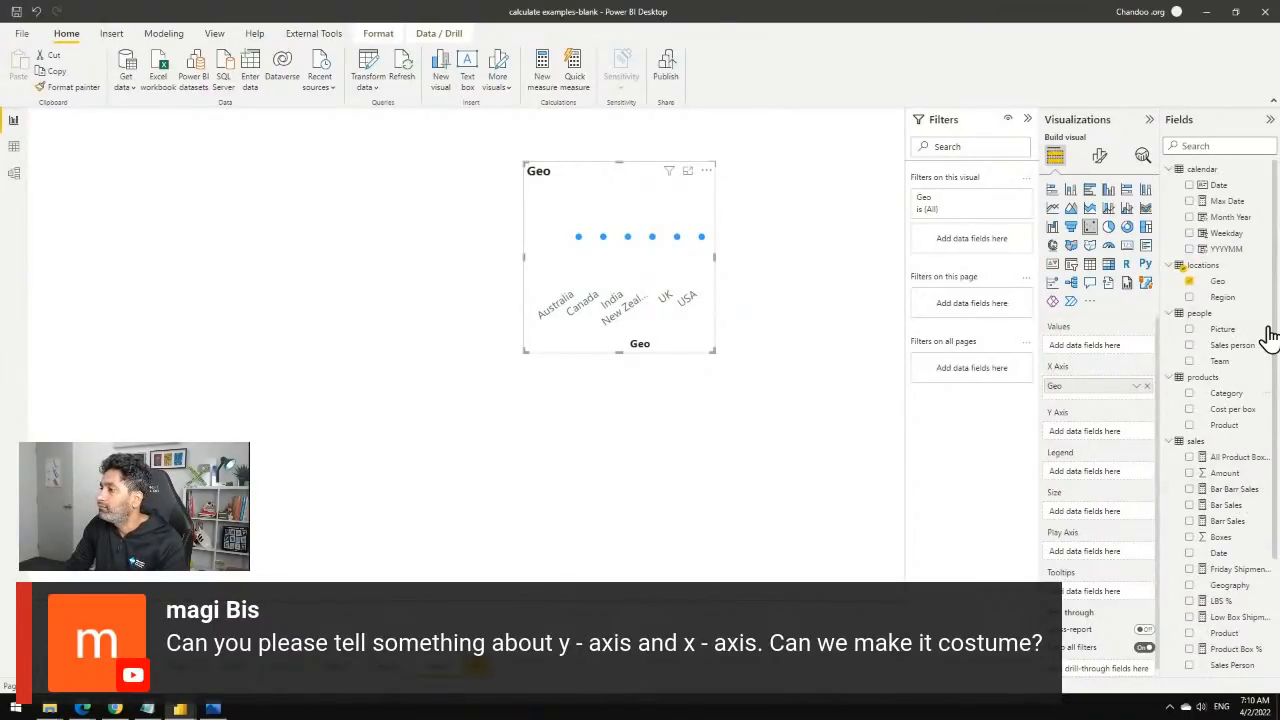
pyautogui.scroll(-4, 1253, 482)
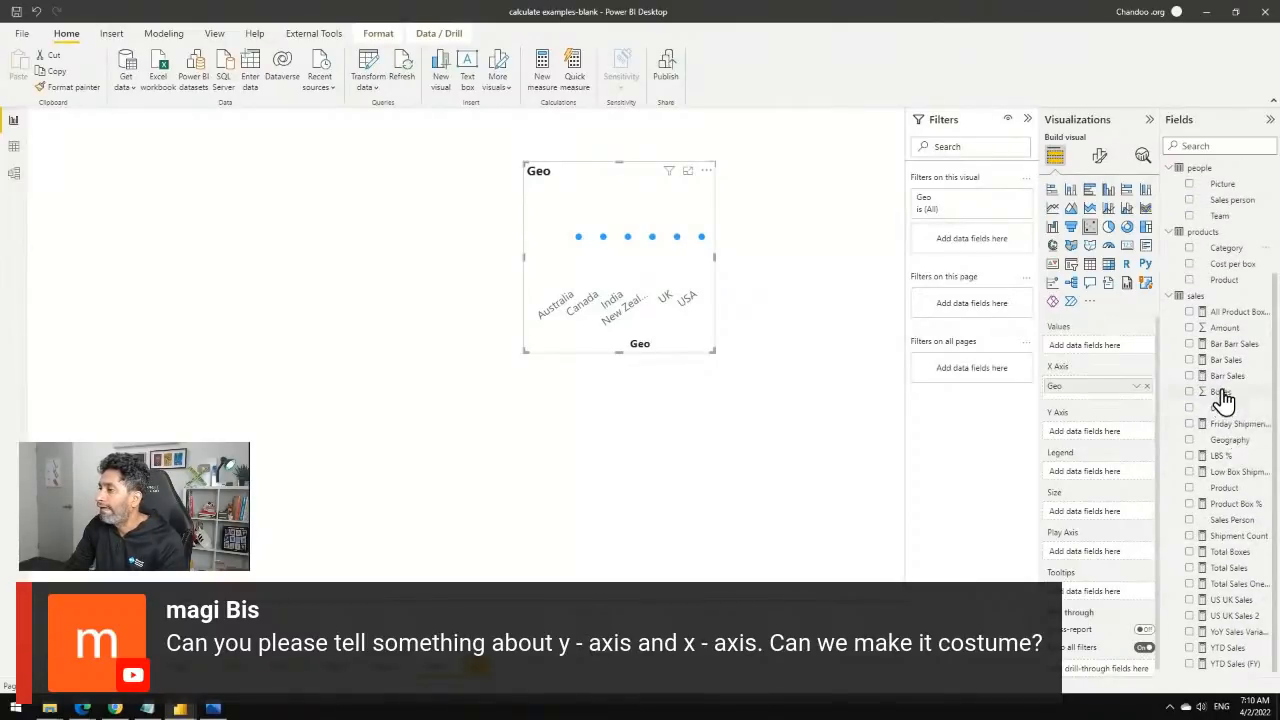
pyautogui.moveTo(1222, 394); pyautogui.dragTo(1111, 443)
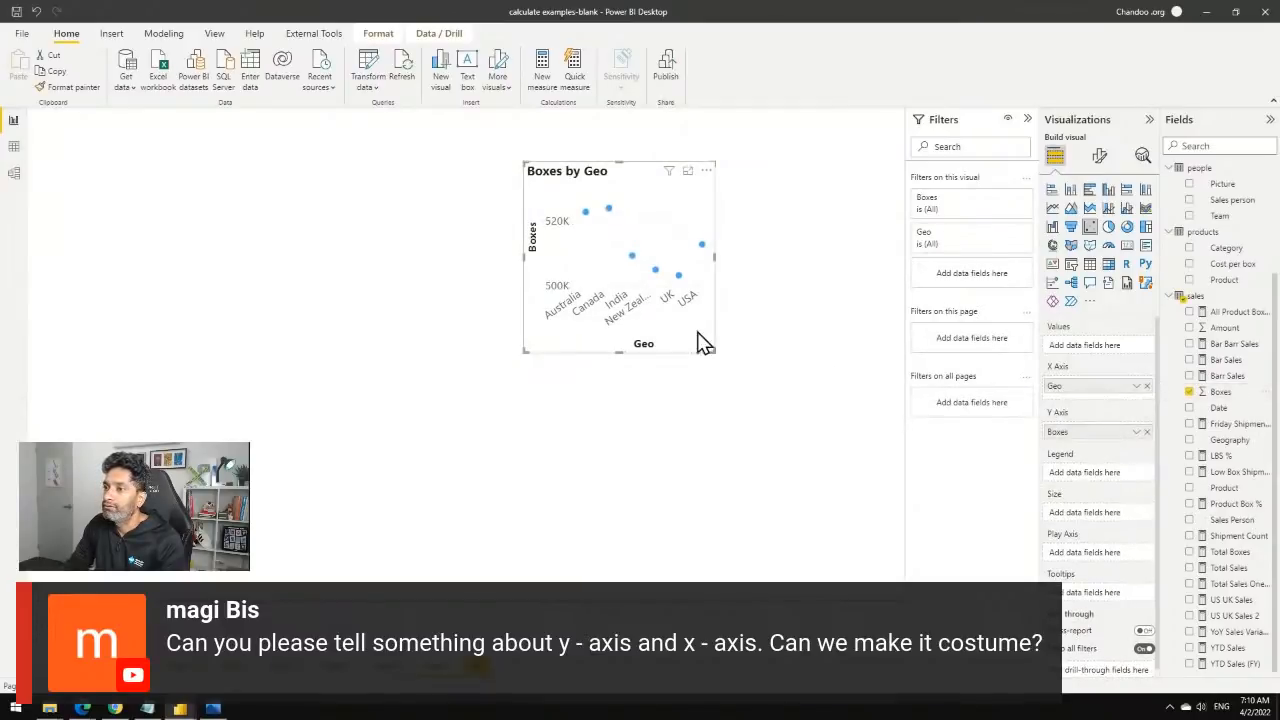
# Enlarge and reposition the scatter chart around the upper middle of the page, and use Total Boxes for its bubble size.
pyautogui.moveTo(712, 350); pyautogui.dragTo(843, 445)
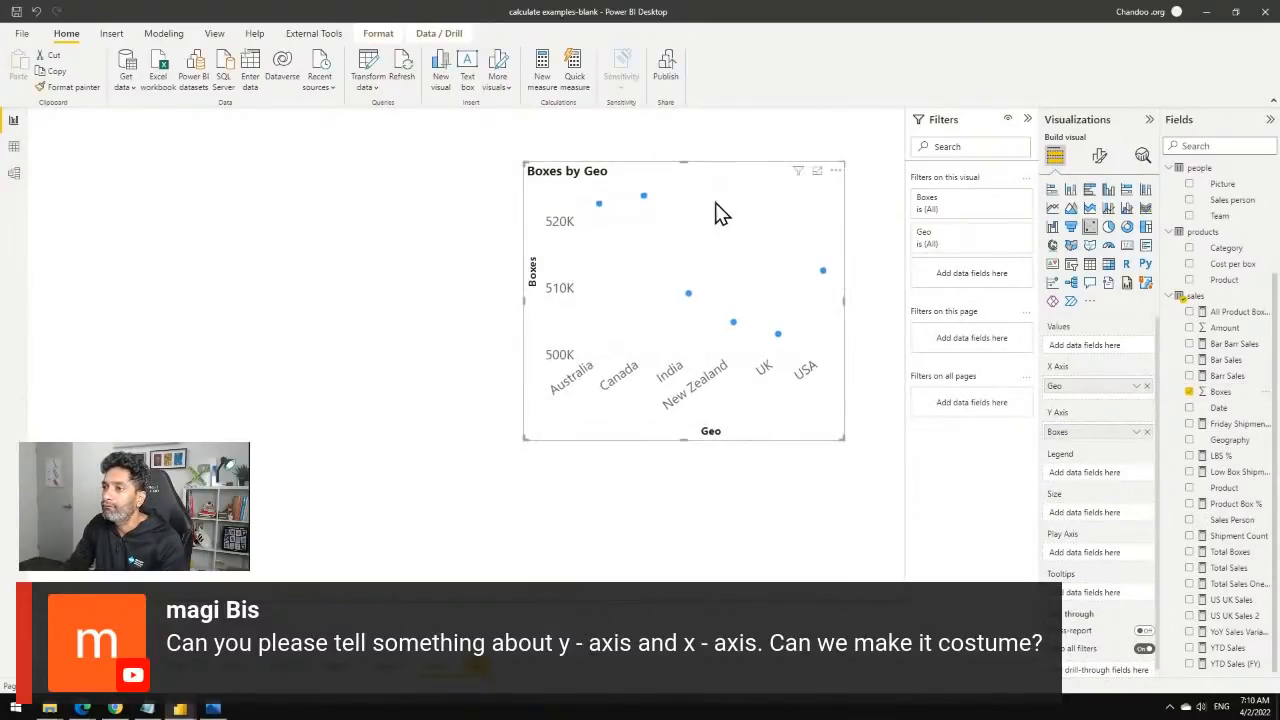
pyautogui.moveTo(714, 205); pyautogui.dragTo(551, 184)
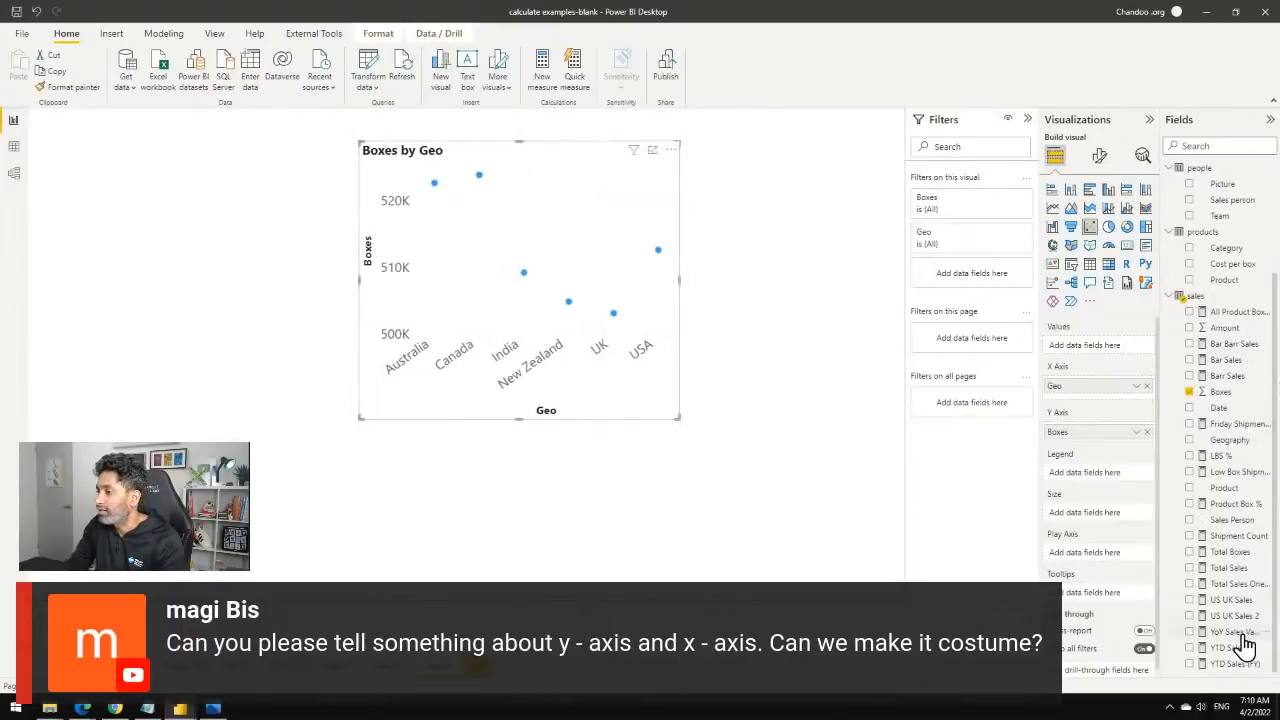
pyautogui.moveTo(1232, 553); pyautogui.dragTo(1120, 520)
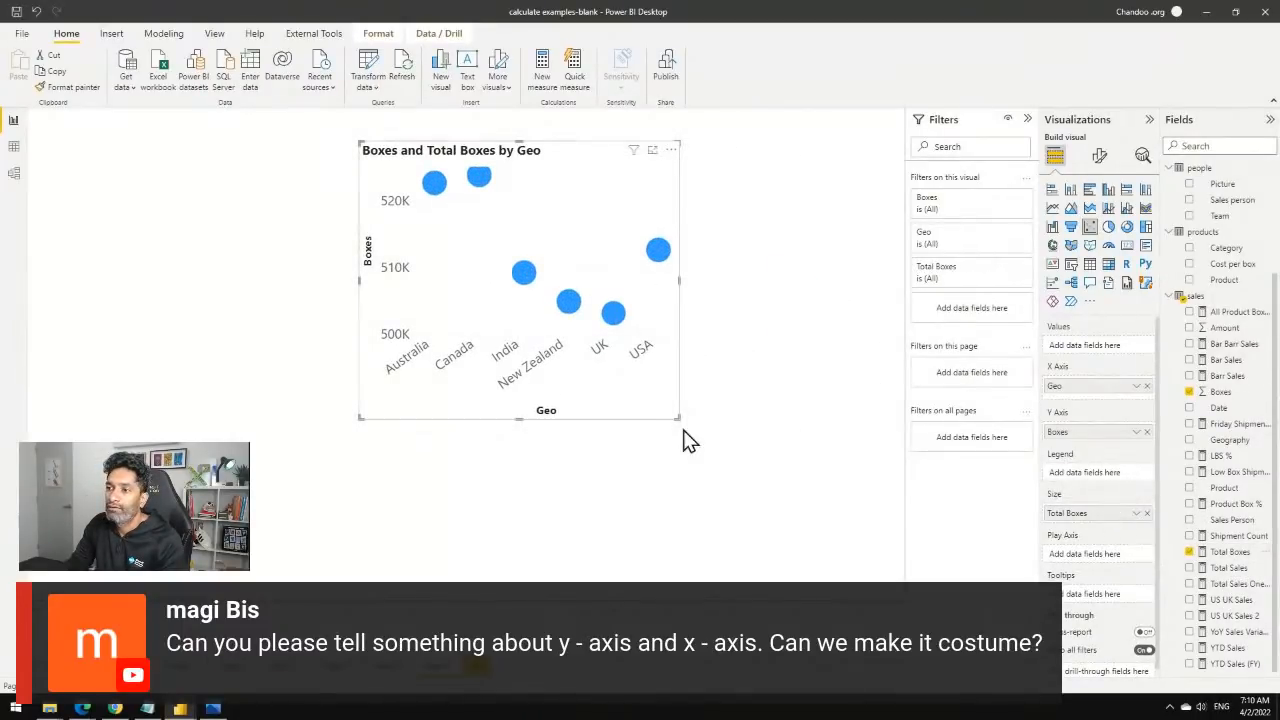
pyautogui.moveTo(680, 418); pyautogui.dragTo(790, 499)
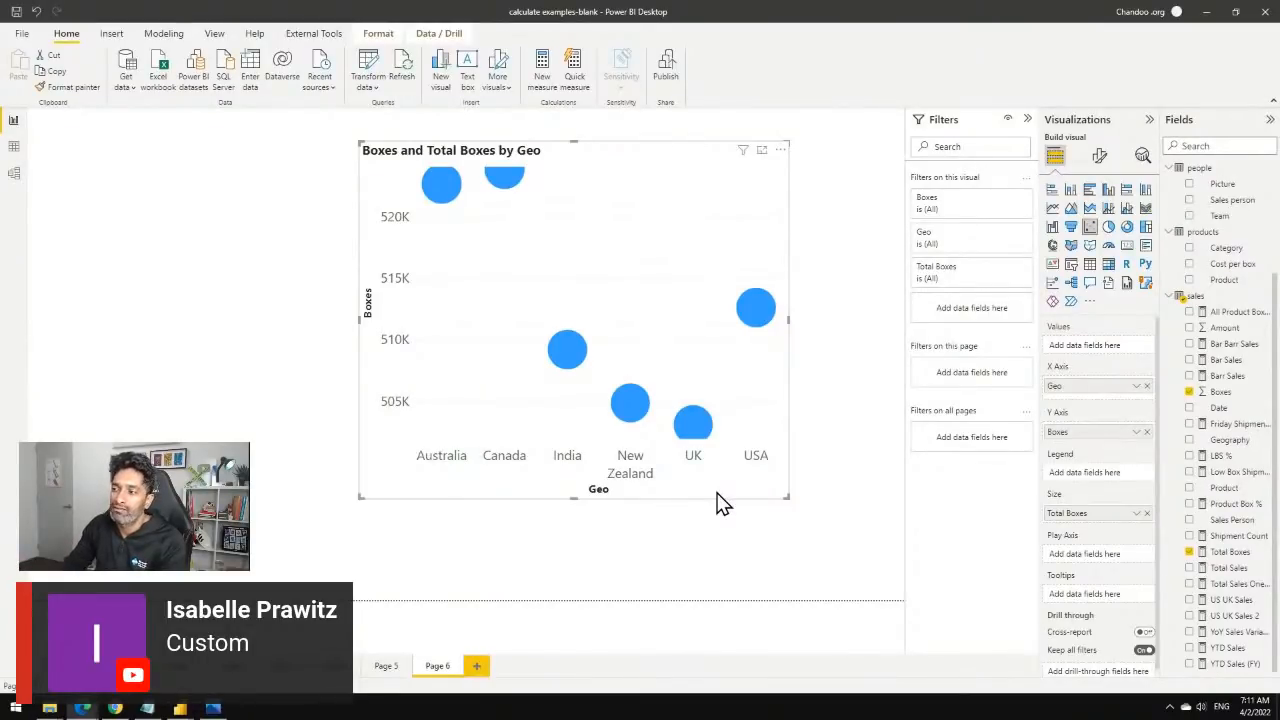
# Examine the scatter chart's format settings for the X-axis values and title and for the Y-axis range and scale type.
pyautogui.click(1098, 163)
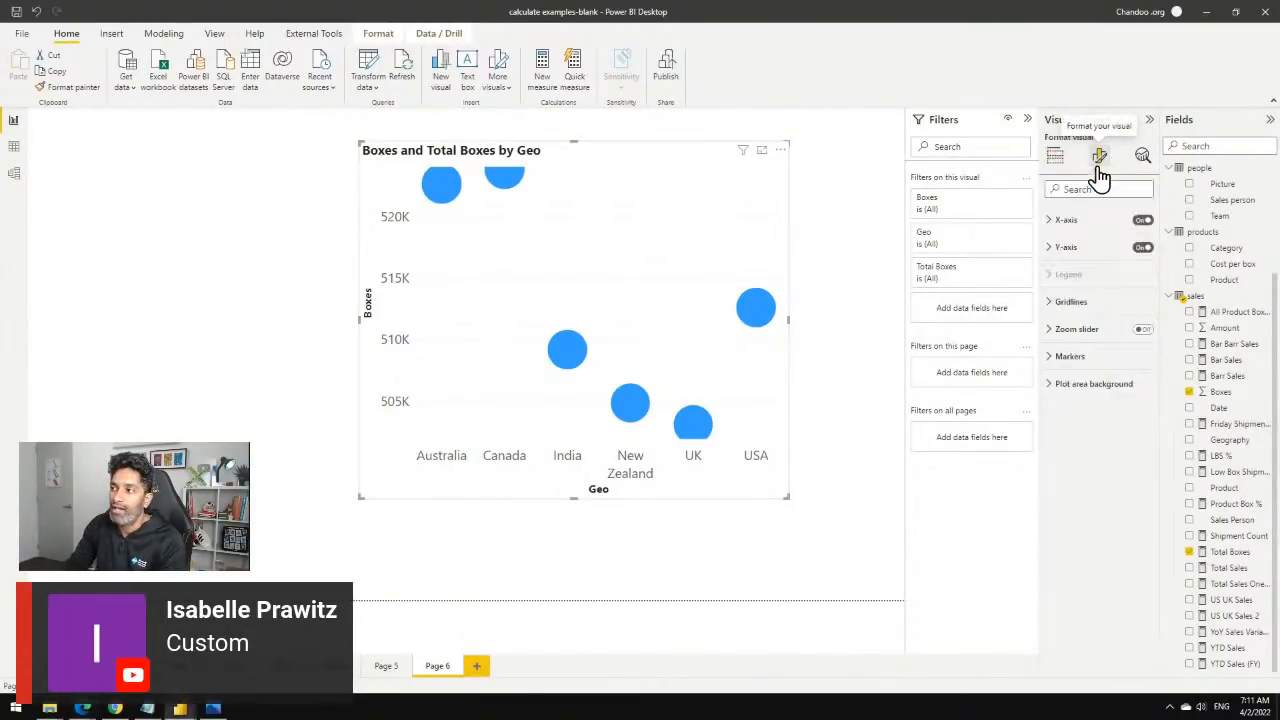
pyautogui.click(1053, 249)
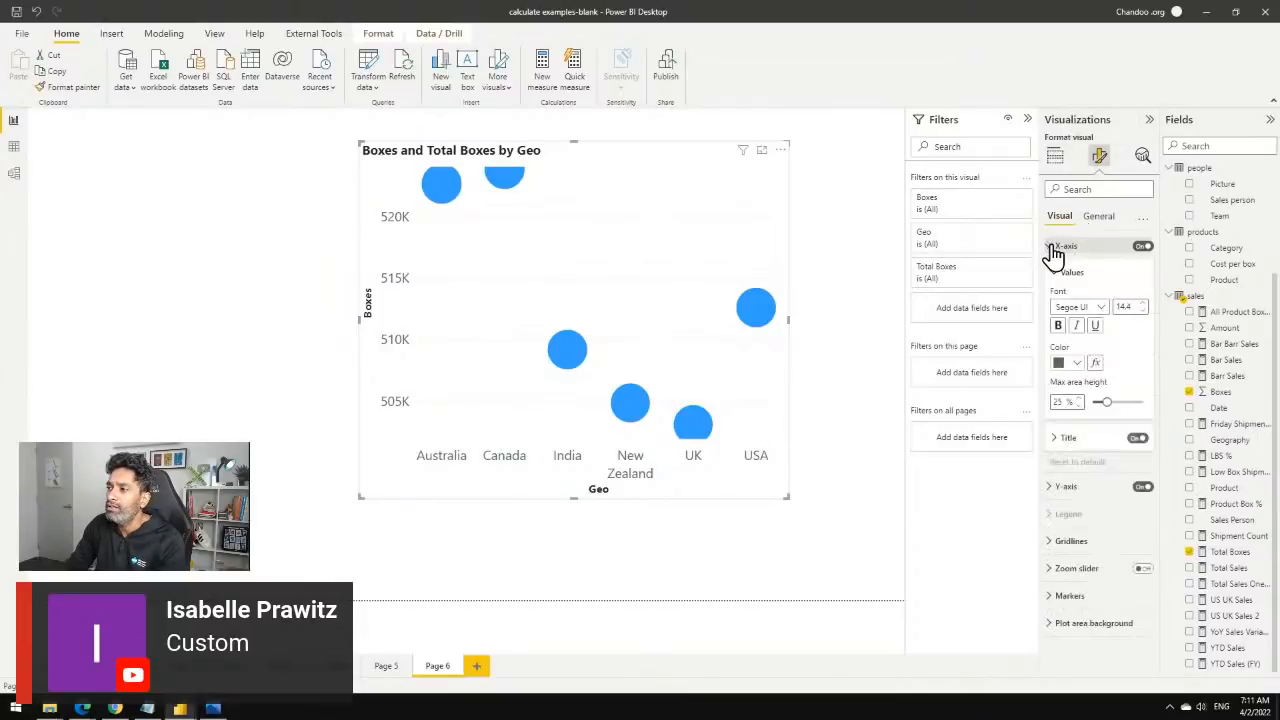
pyautogui.click(1053, 438)
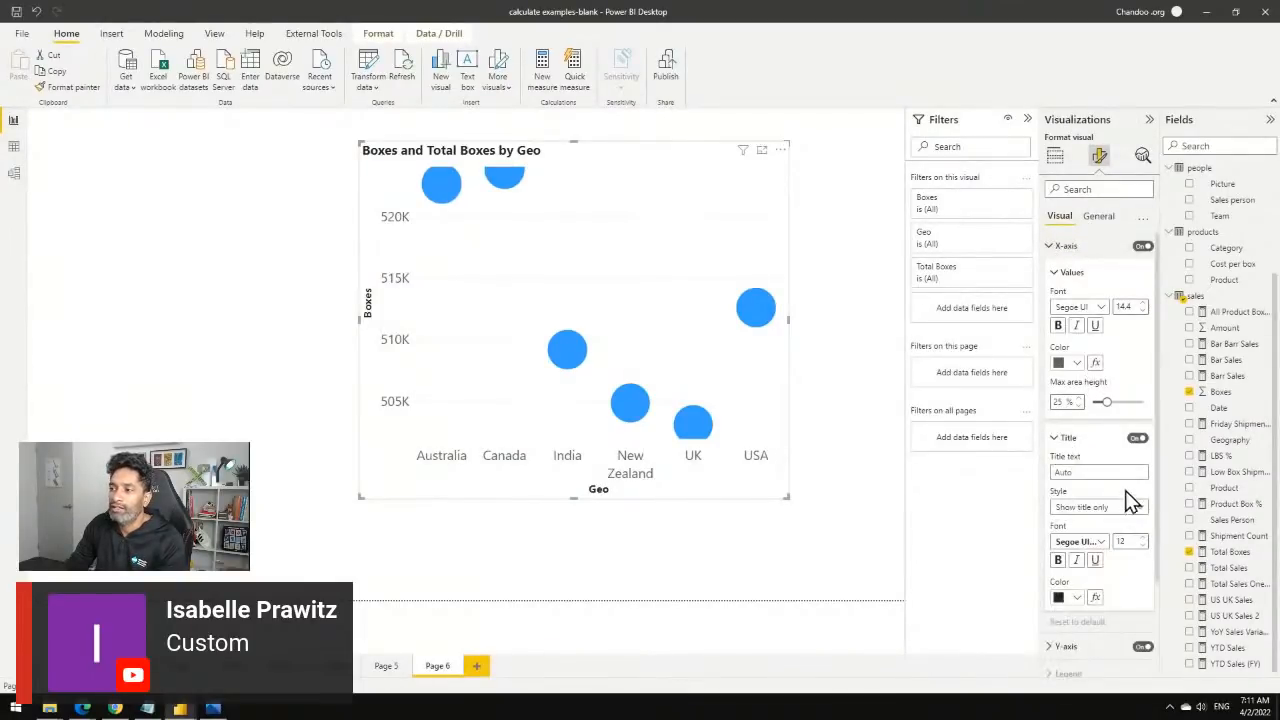
pyautogui.scroll(-1, 1128, 504)
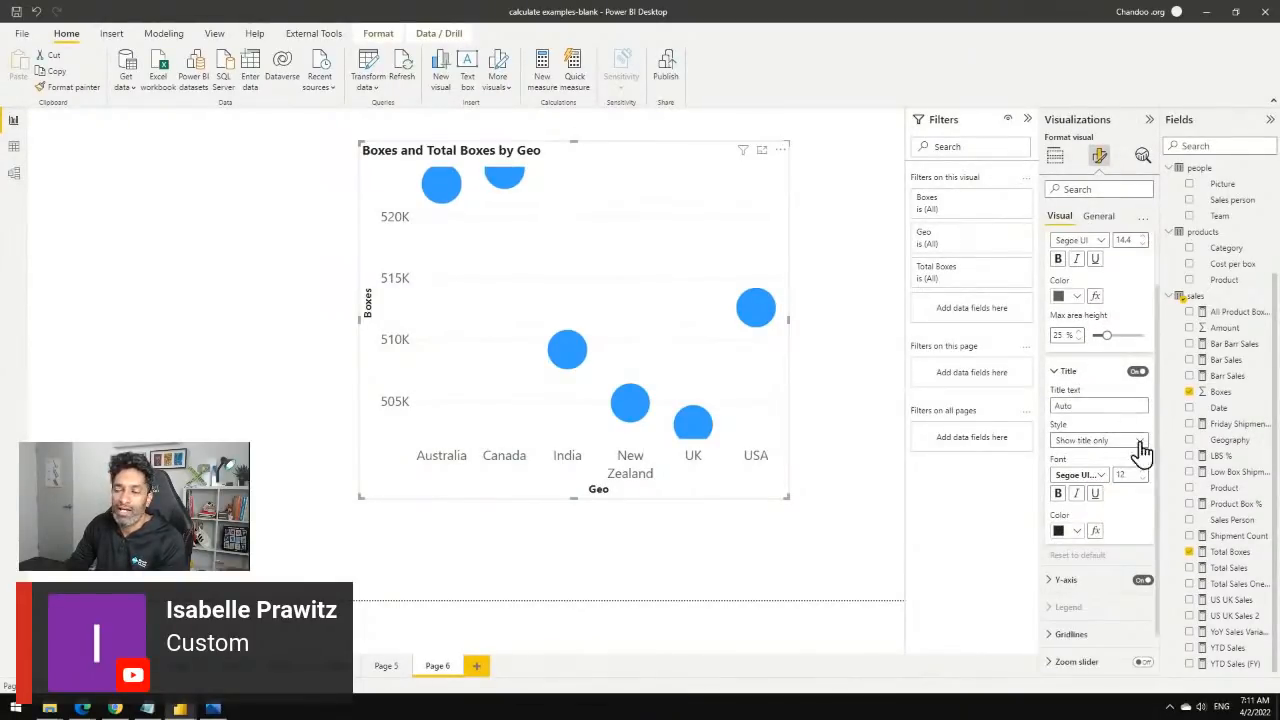
pyautogui.scroll(1, 1075, 320)
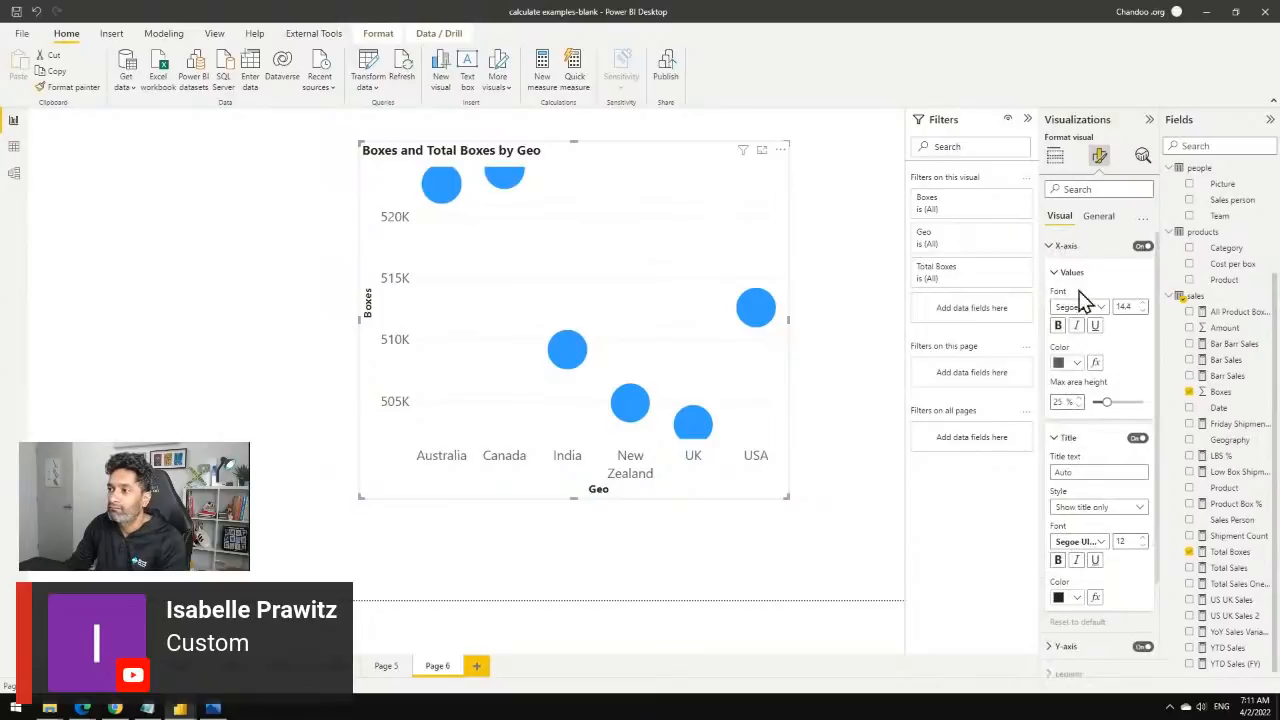
pyautogui.scroll(-1, 1106, 563)
pyautogui.click(1051, 580)
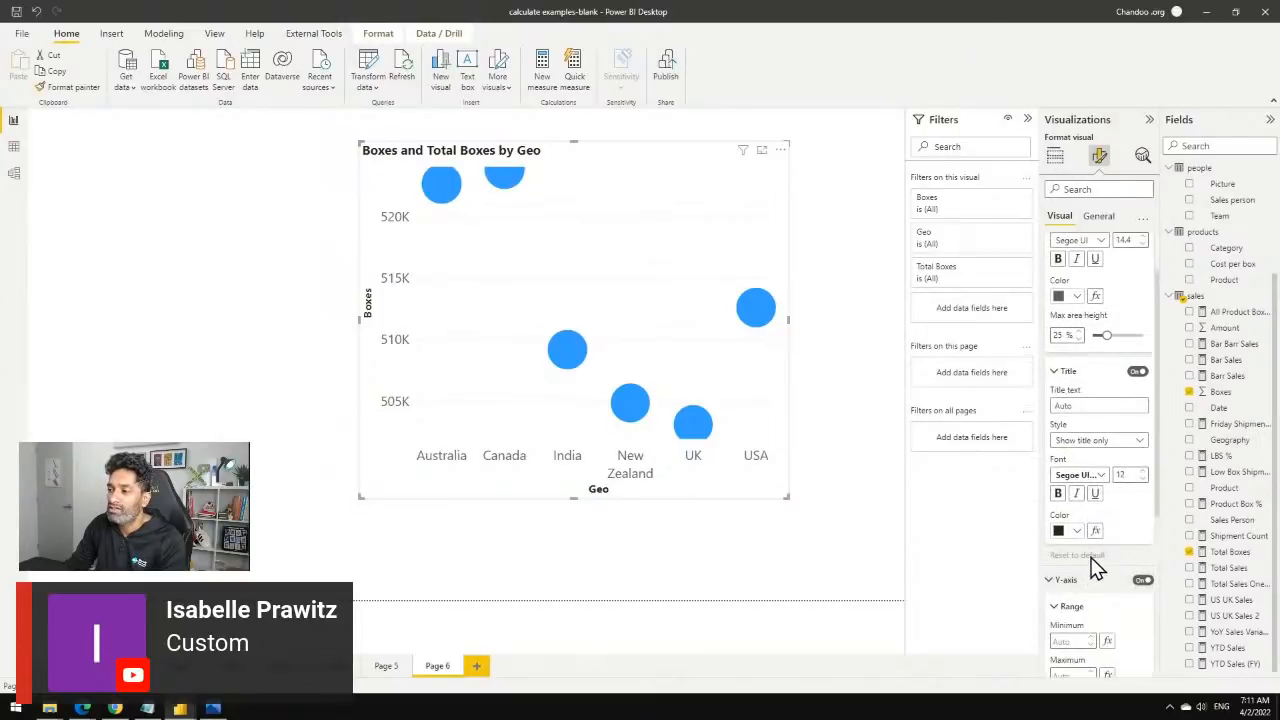
pyautogui.scroll(-3, 1095, 567)
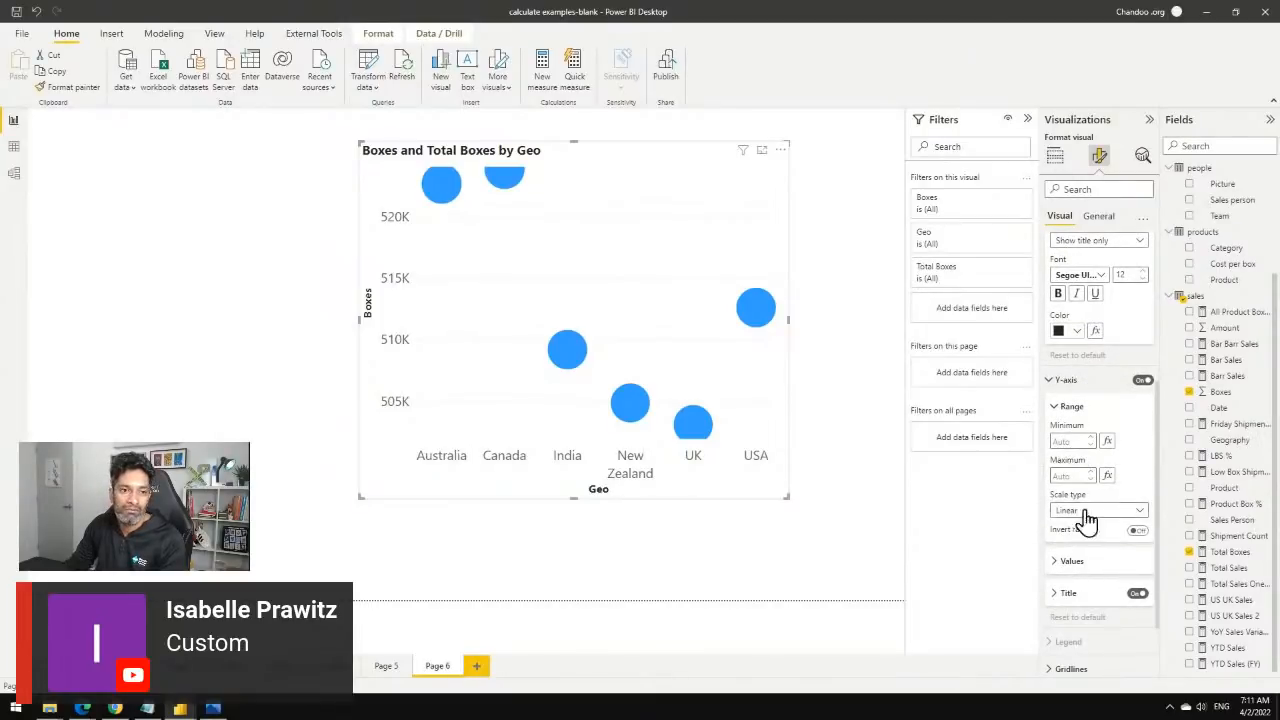